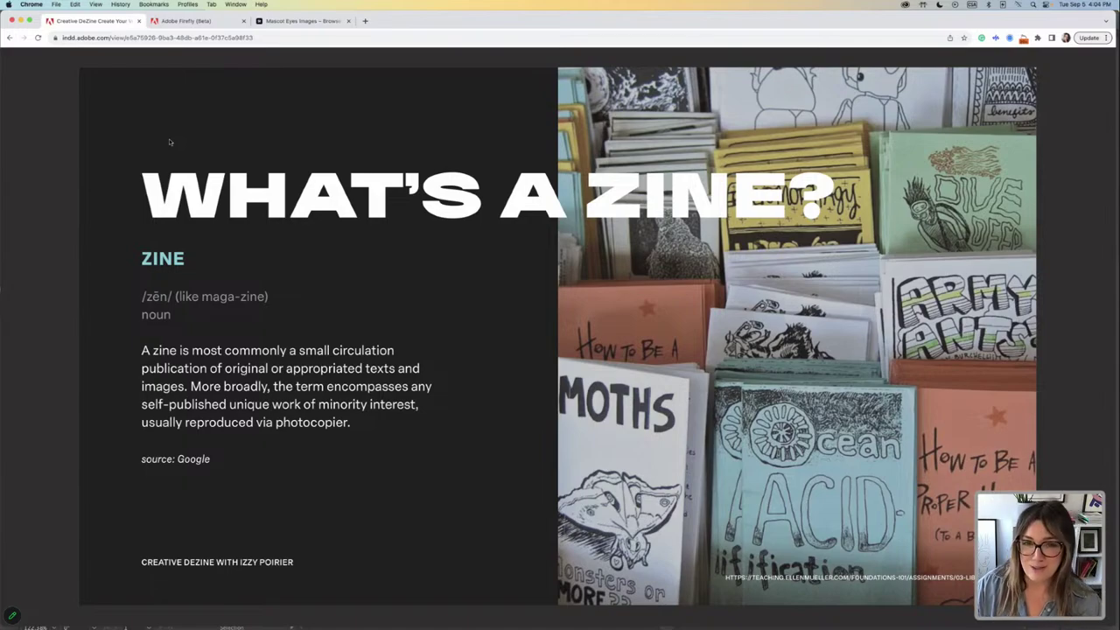
Page through the zine presentation, reviewing the character process ideas, the prompt word bank and the first character idea.
key("Right")
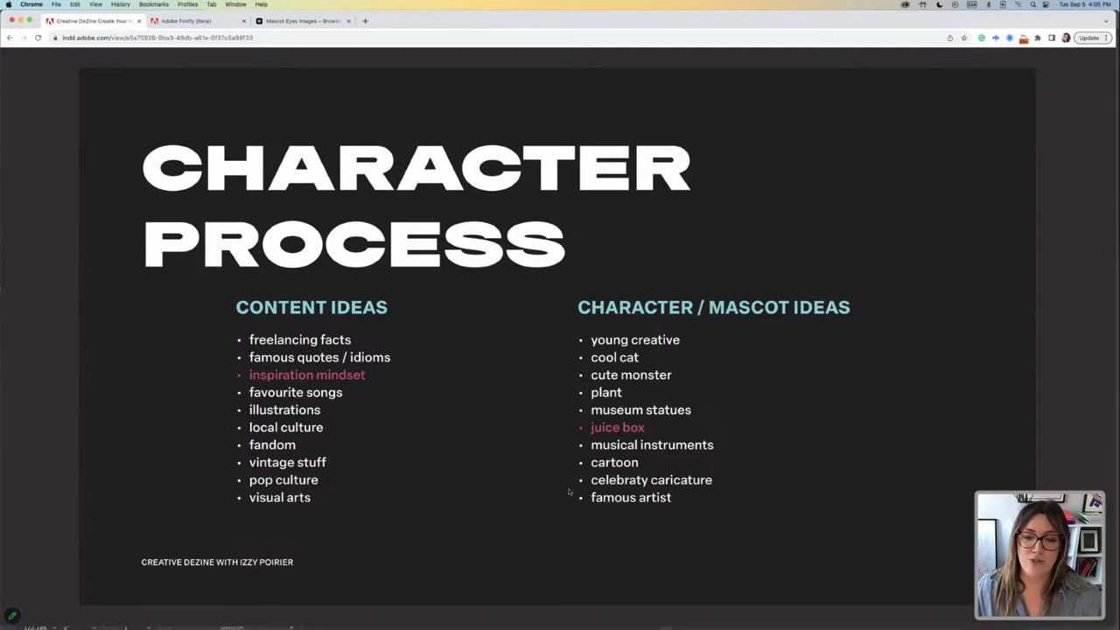
mouse_move(647, 480)
left_mouse_down()
mouse_move(597, 481)
mouse_move(642, 482)
left_mouse_up()
left_click(663, 470)
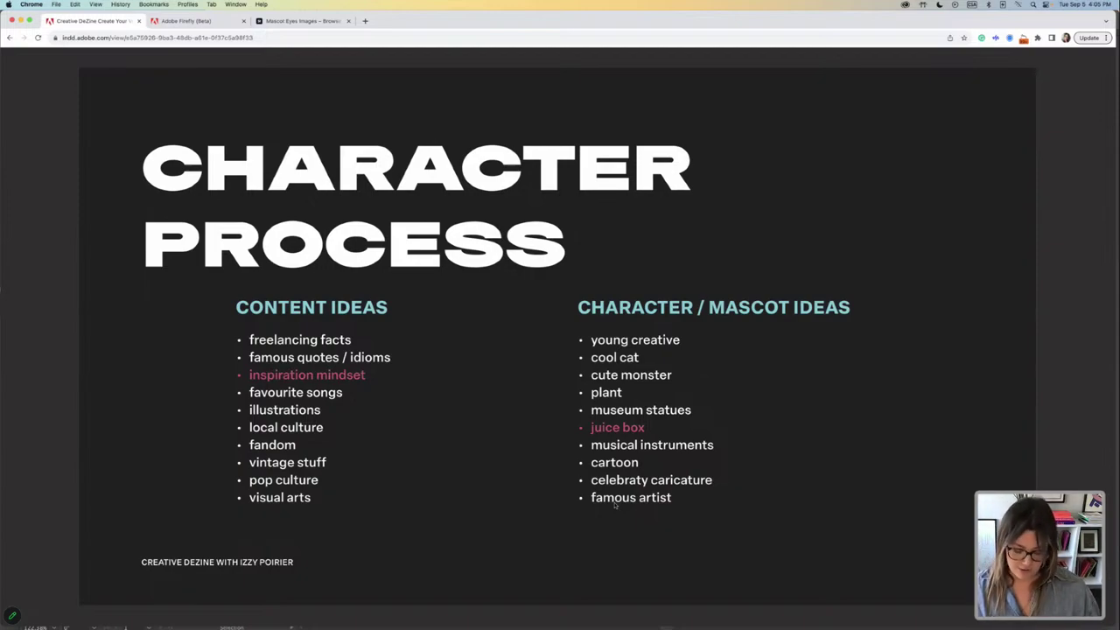
key("Left")
key("Left")
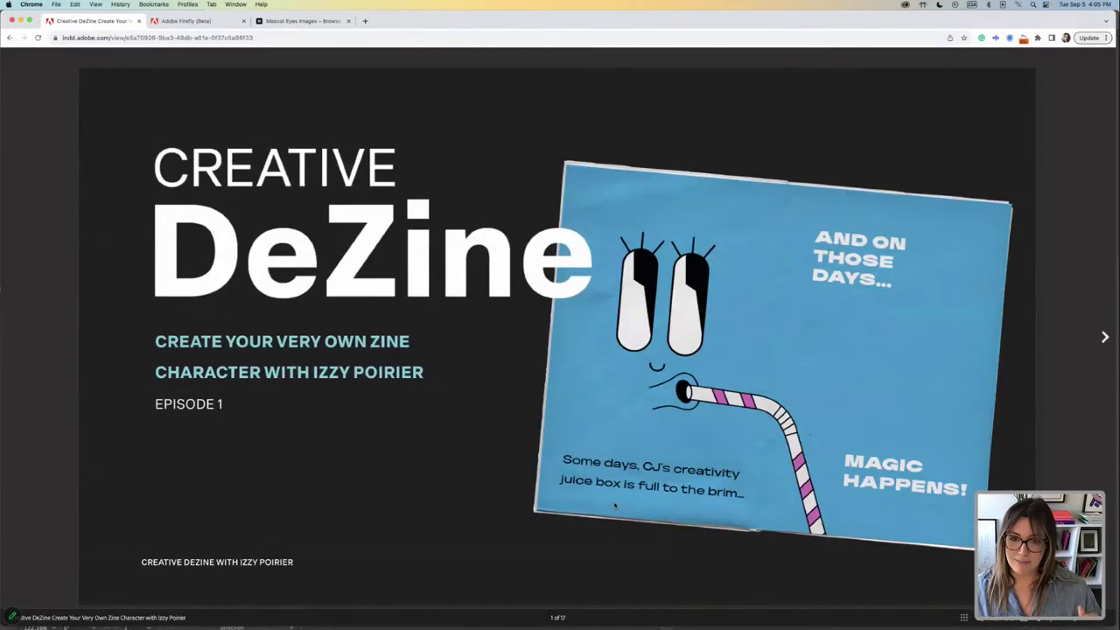
key("Right")
key("Right")
key("Right")
key("Right")
key("Right")
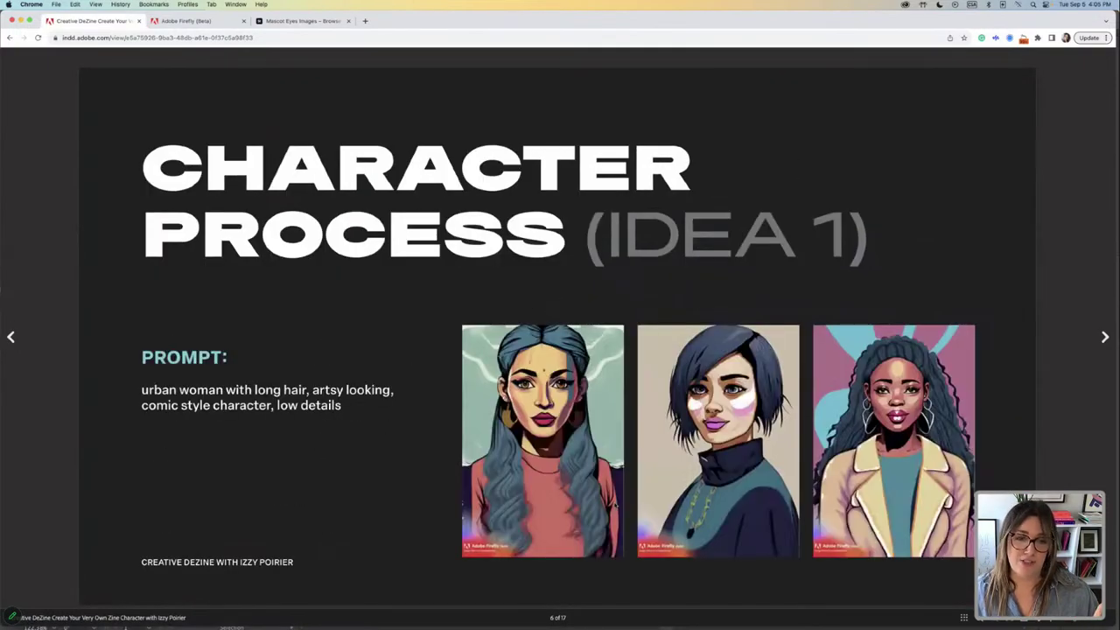
key("Left")
key("Left")
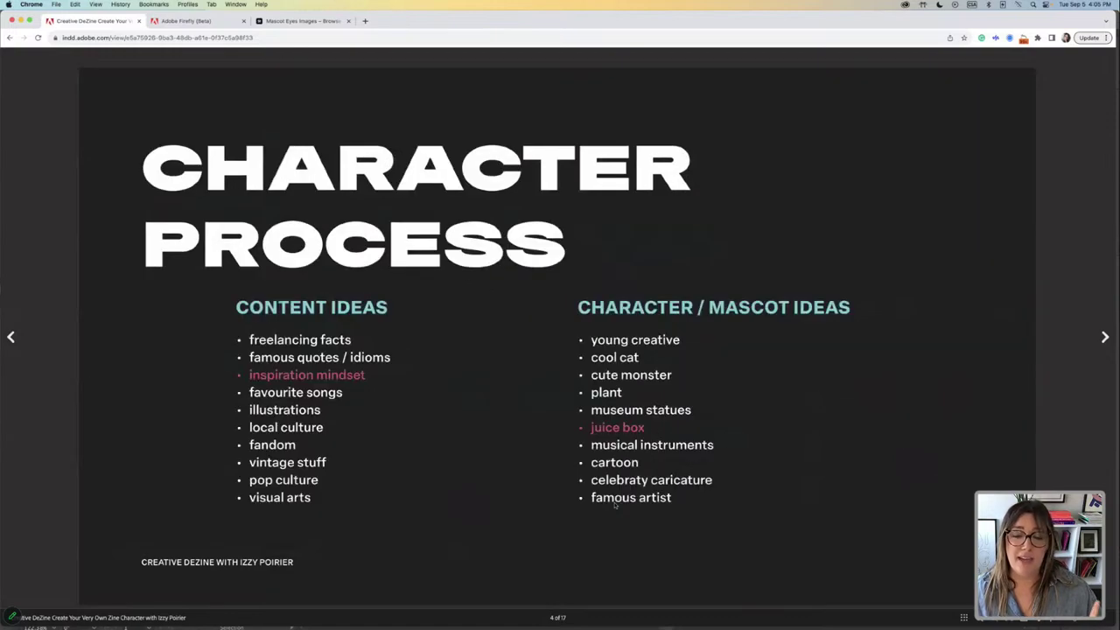
key("Right")
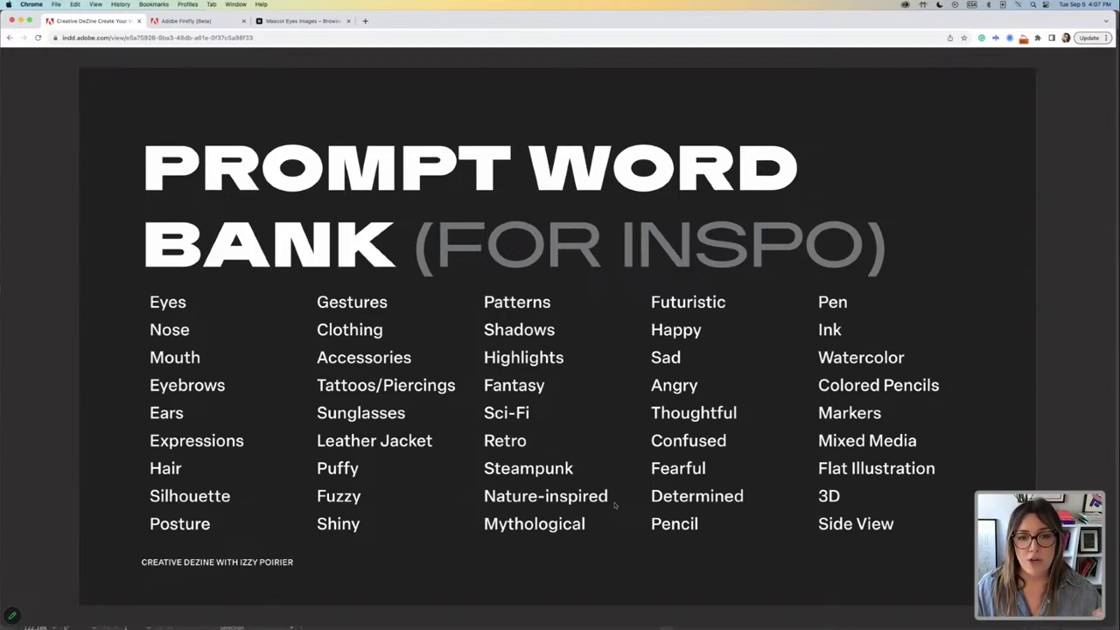
key("Right")
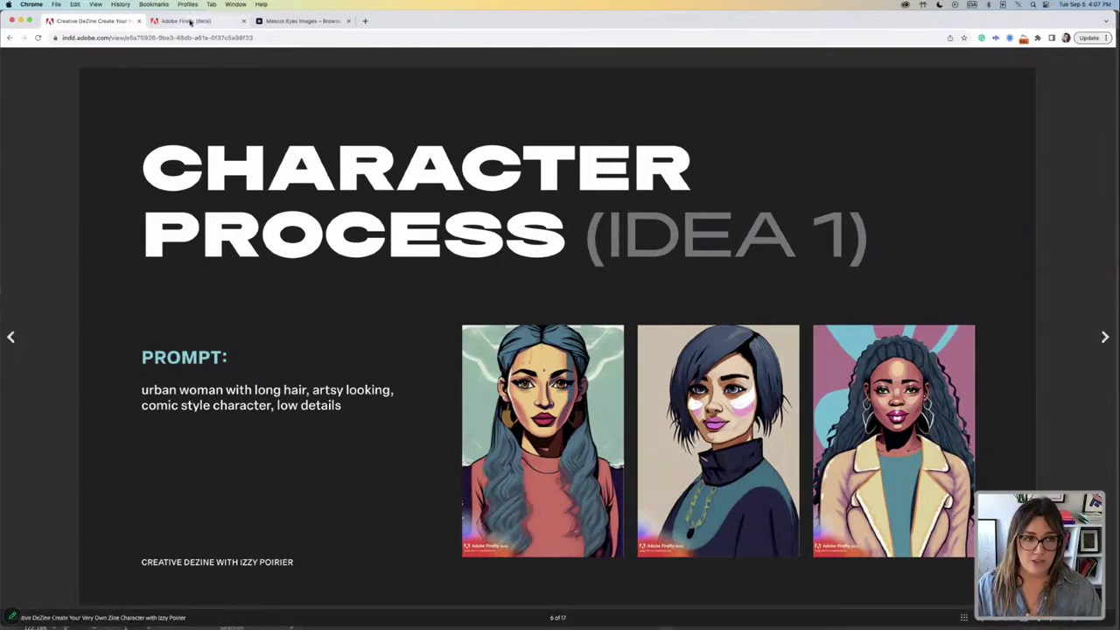
Switch to Adobe Firefly, open Text to image and enter "young creative" as the image description.
left_click(191, 20)
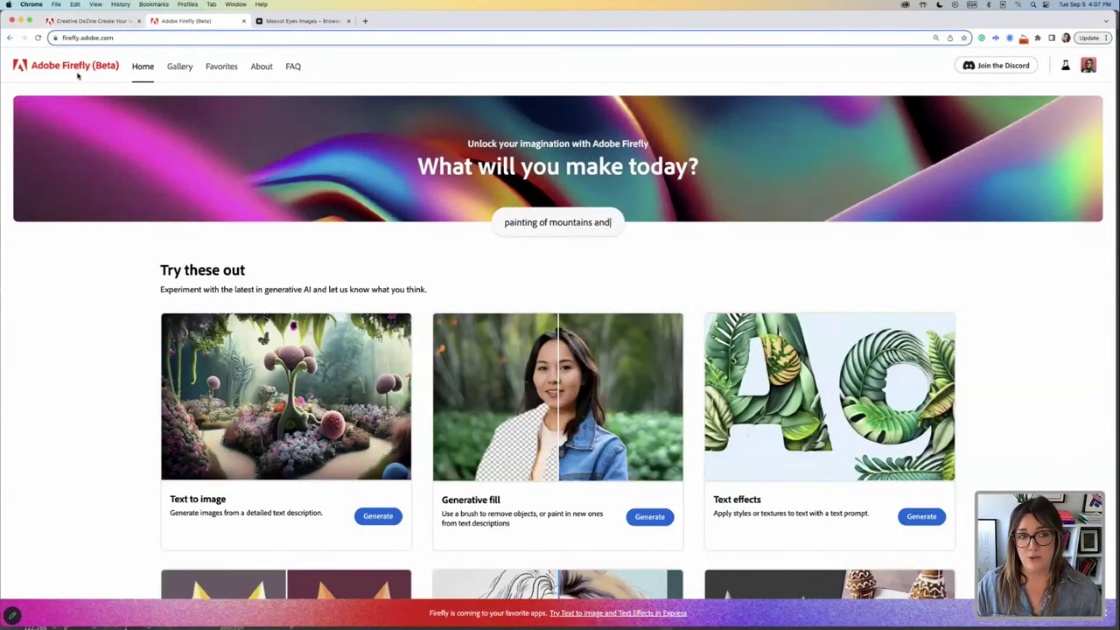
scroll(357, 420, "down", 2)
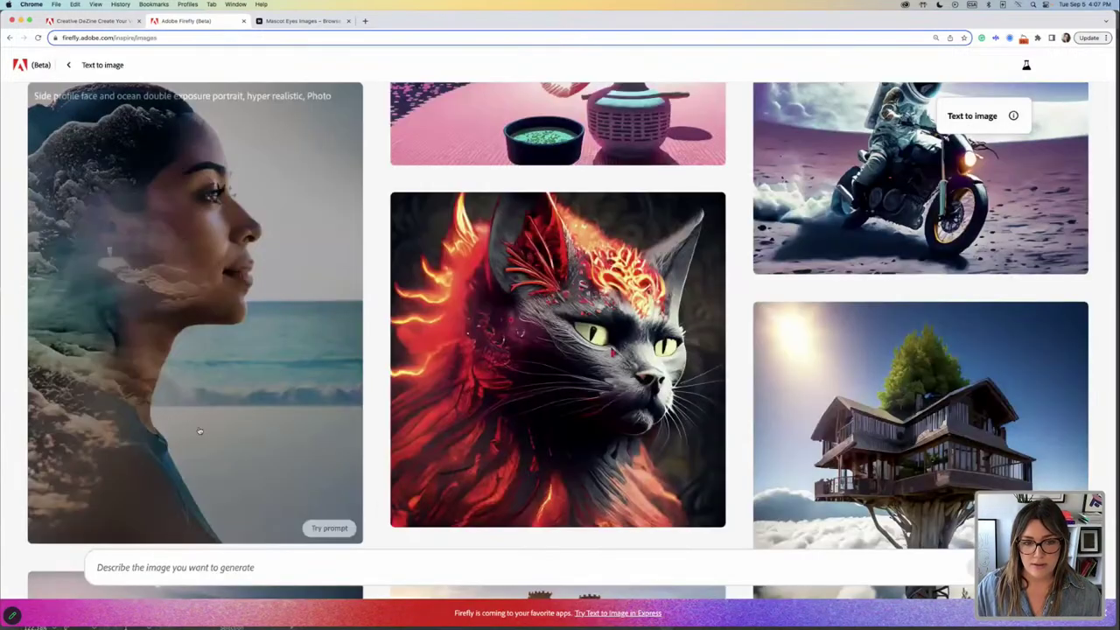
scroll(519, 297, "up", 1)
scroll(518, 297, "up", 2)
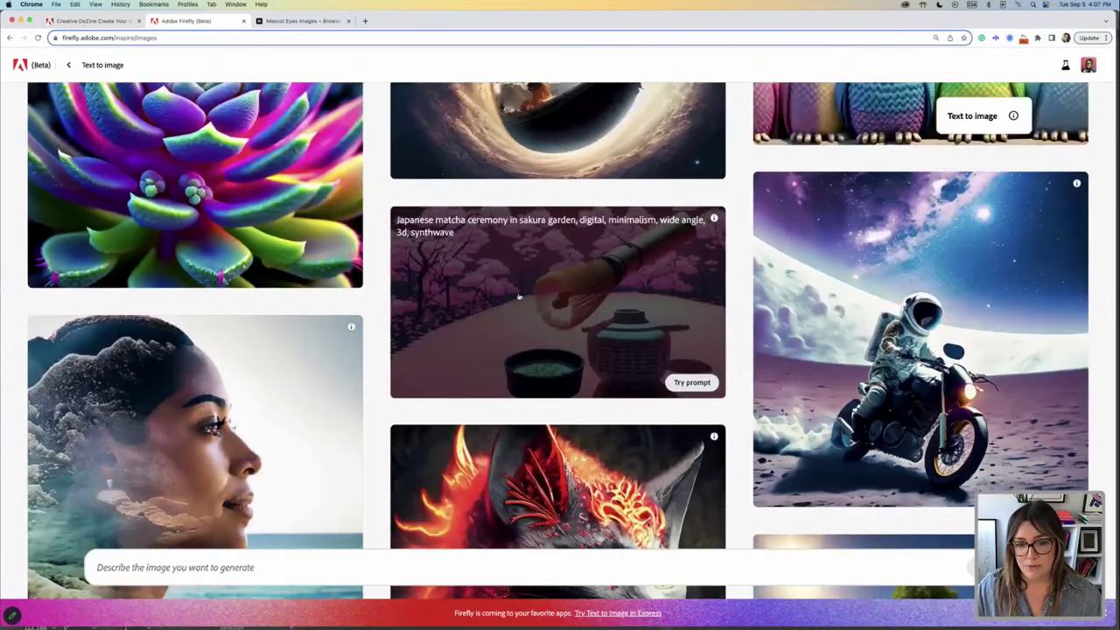
scroll(437, 393, "down", 6)
scroll(300, 531, "up", 2)
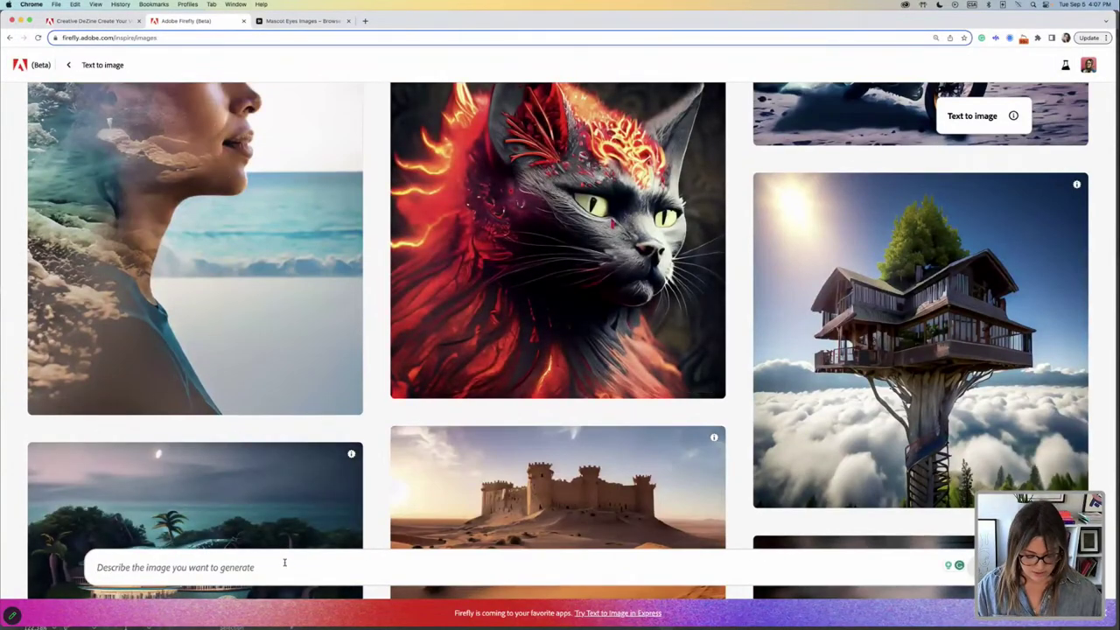
left_click(284, 562)
type("young creative")
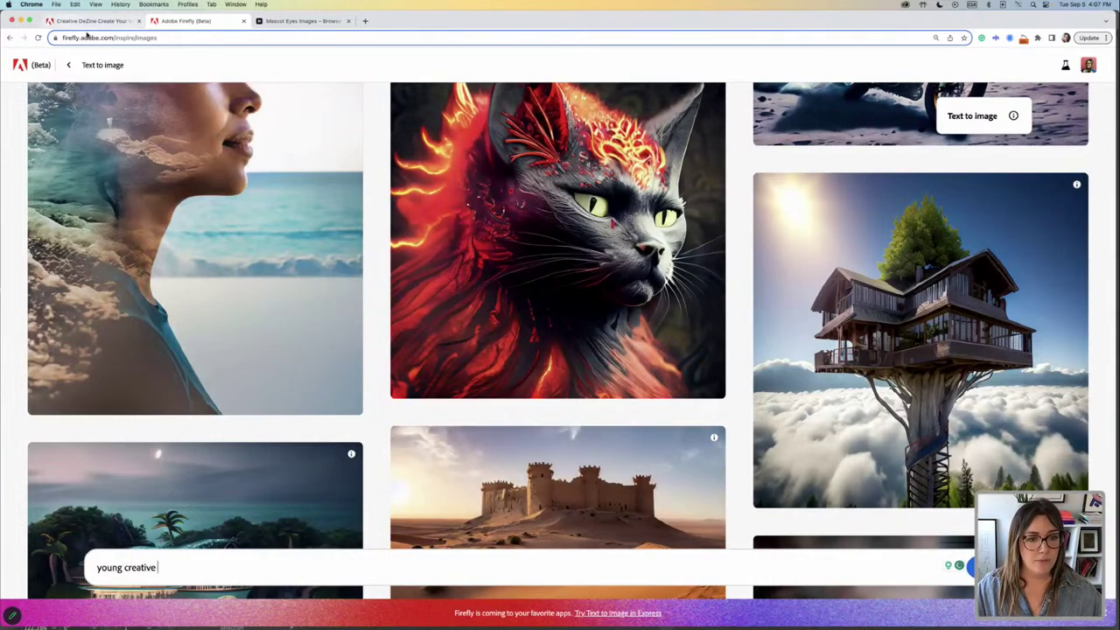
Consult the presentation's prompt word bank and extend the Firefly prompt with "sunglasses, tattoos, long hair".
left_click(85, 21)
key("Left")
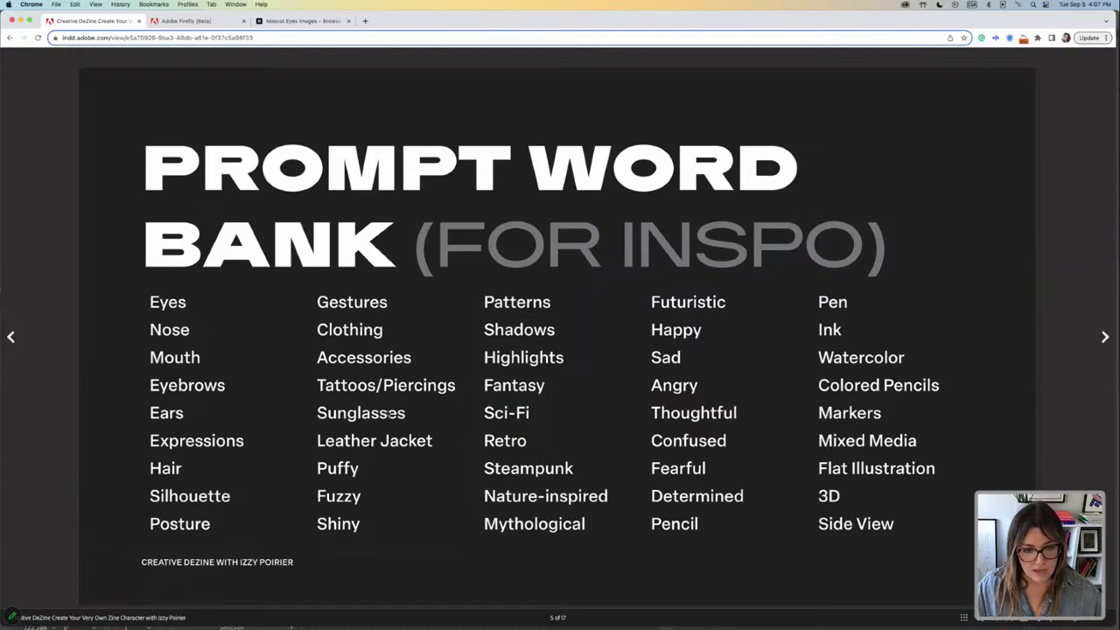
left_click(208, 19)
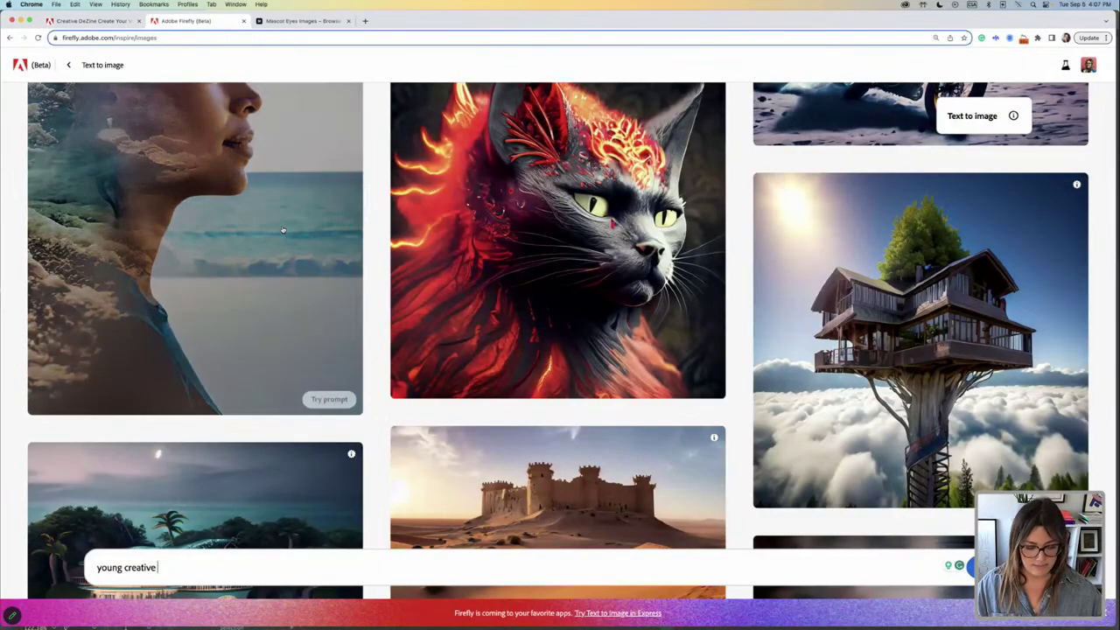
type("sunglas")
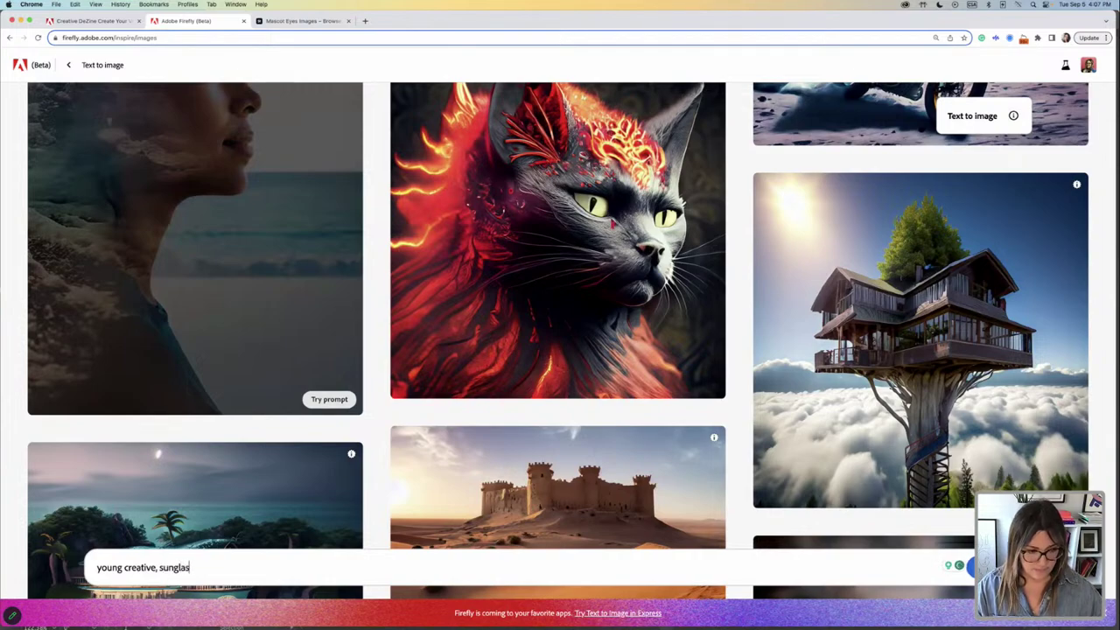
type("ses, tattoos")
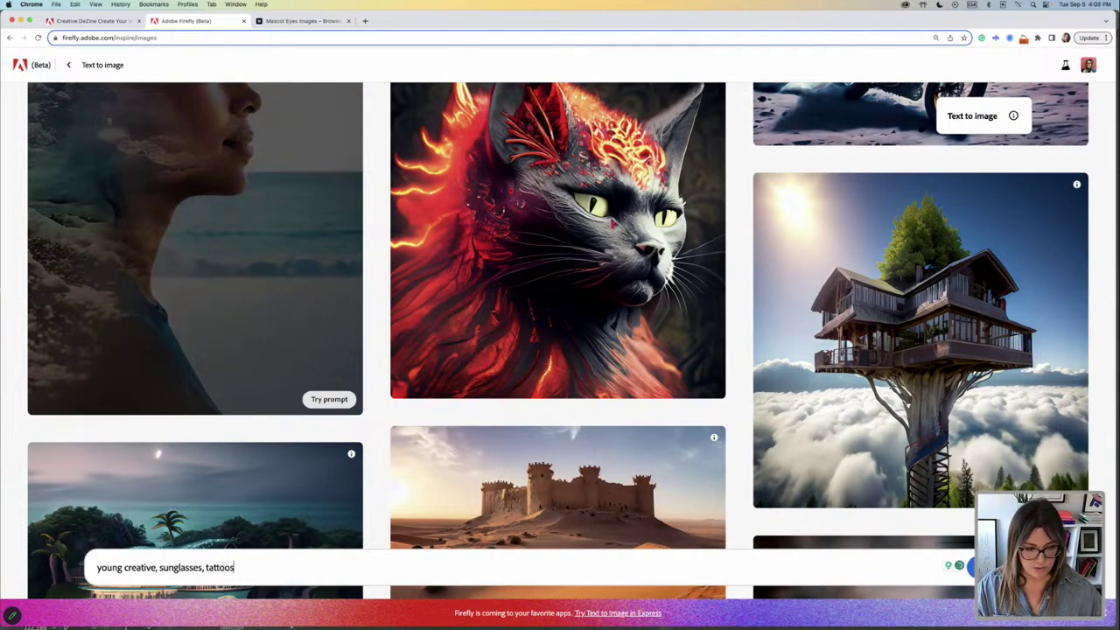
type(", lomng fl")
key("BackSpace")
key("BackSpace")
key("BackSpace")
key("BackSpace")
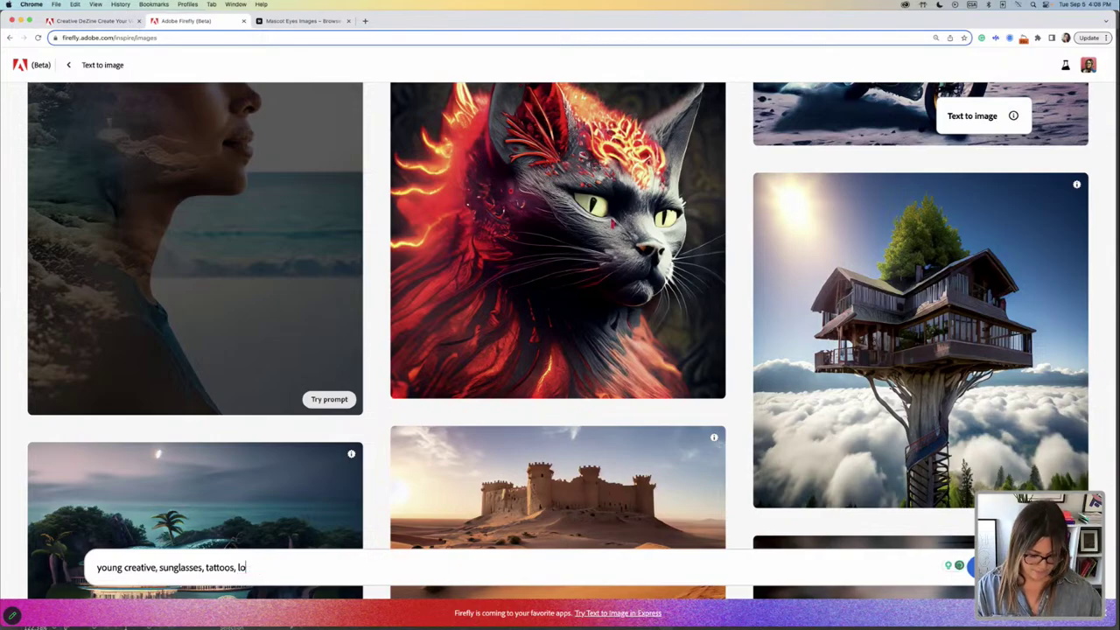
type("ng hair")
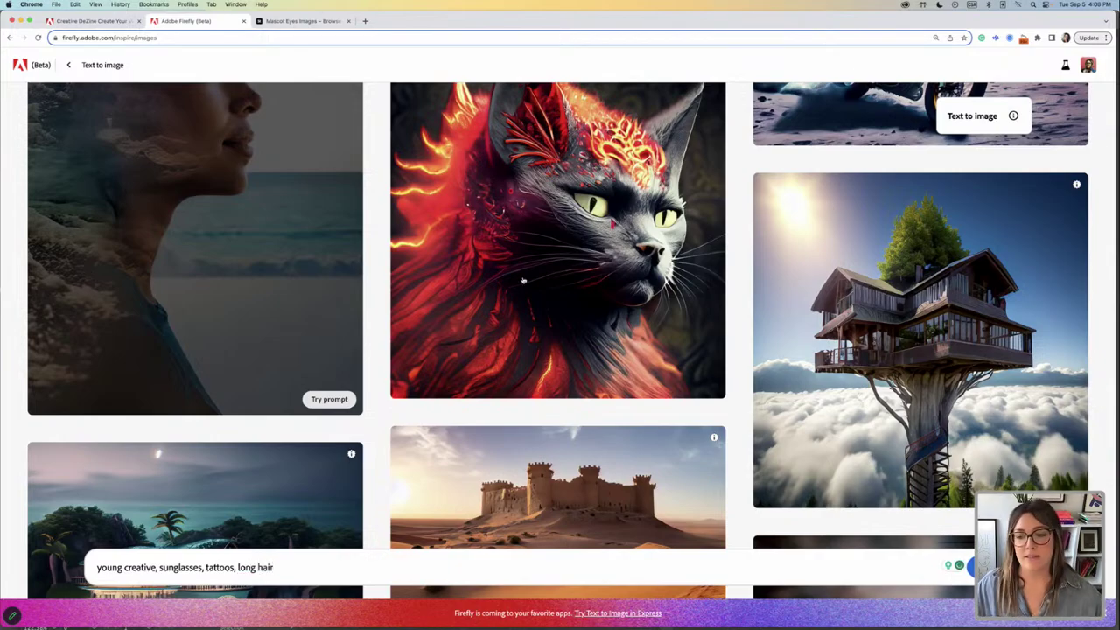
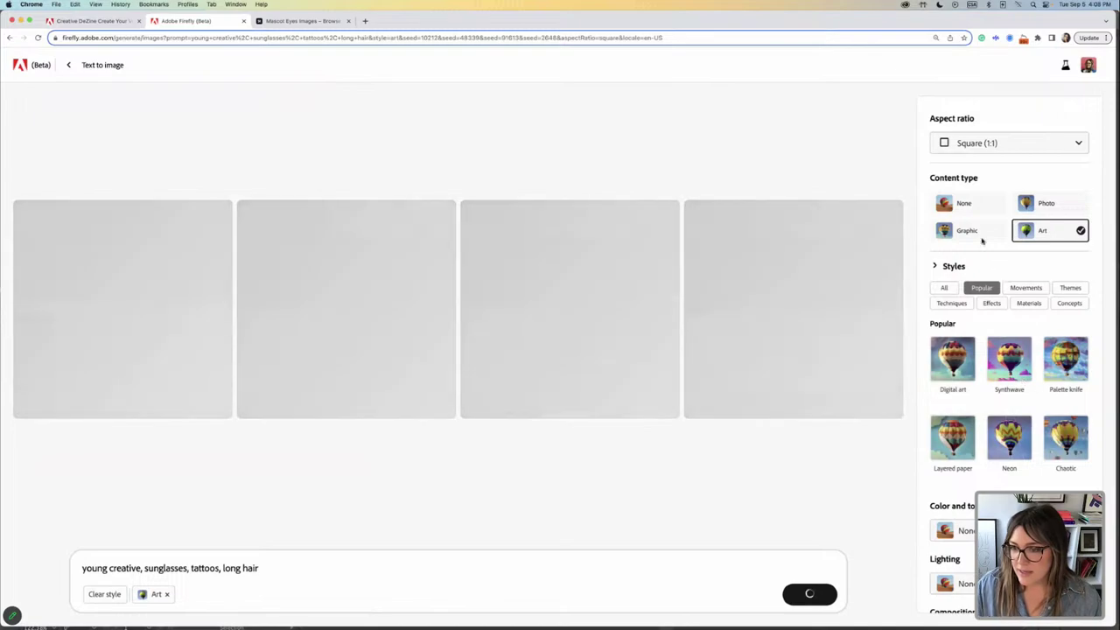
Try the Photo content type on the generated characters, inspect the results and return the content type to Art.
left_click(1059, 207)
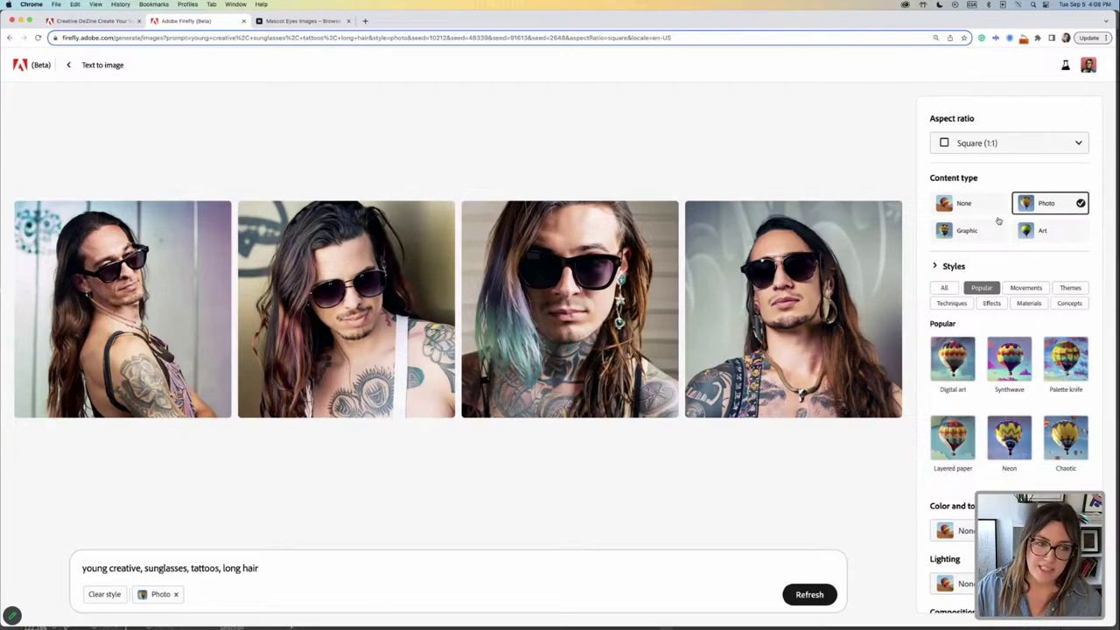
mouse_move(110, 286)
mouse_move(592, 242)
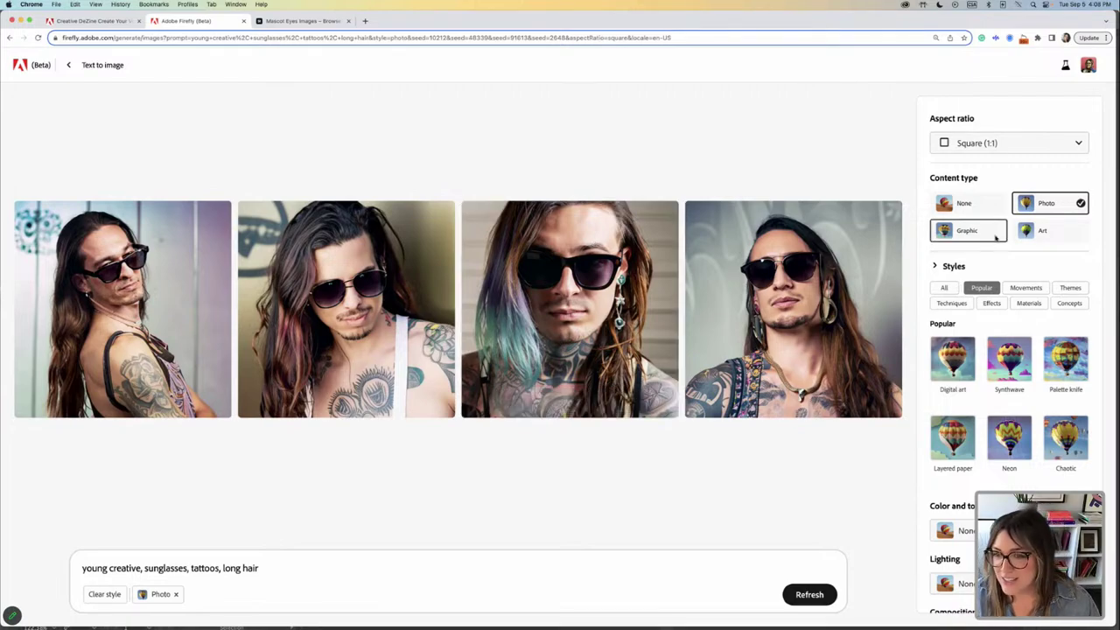
left_click(1047, 233)
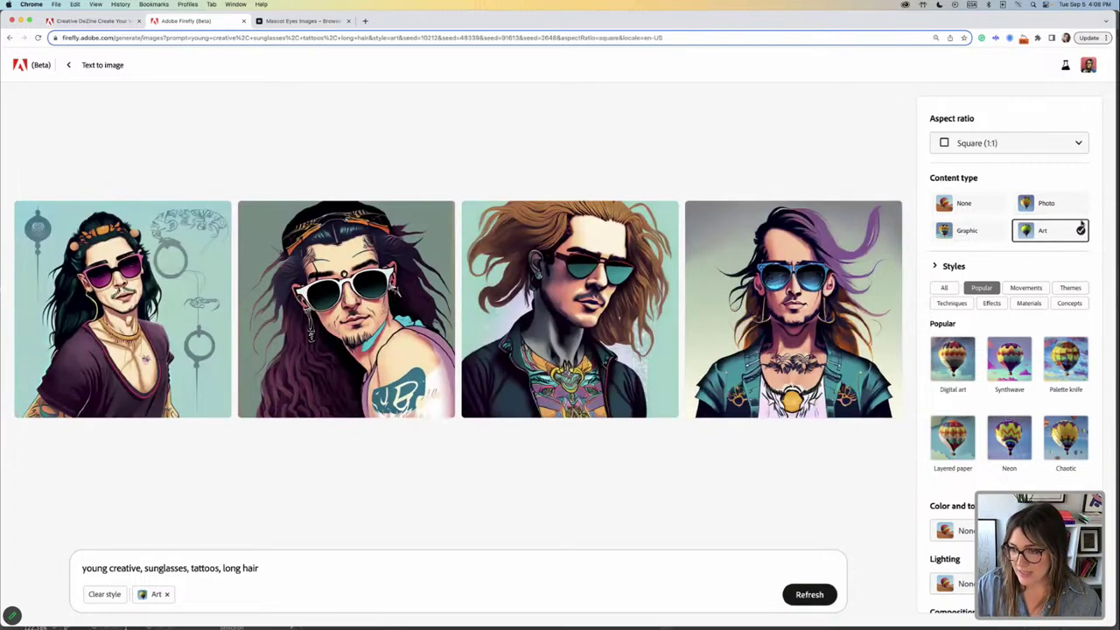
Generate new images with "flat illustration" added to the end of the prompt and download the side-facing man in sunglasses.
left_click(284, 566)
type(",")
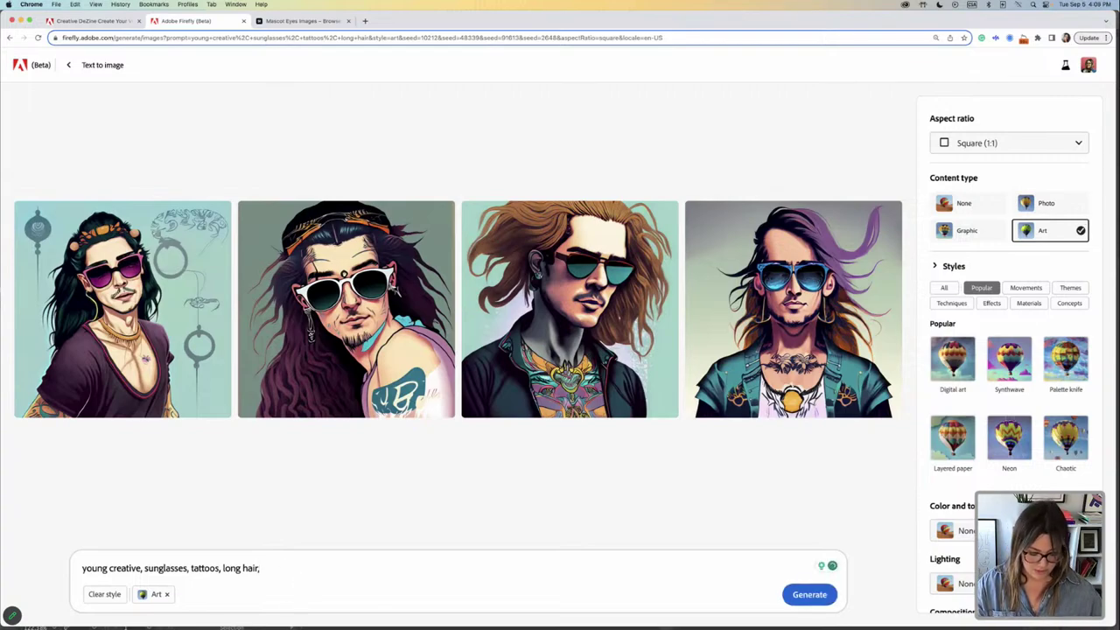
type(" flat il")
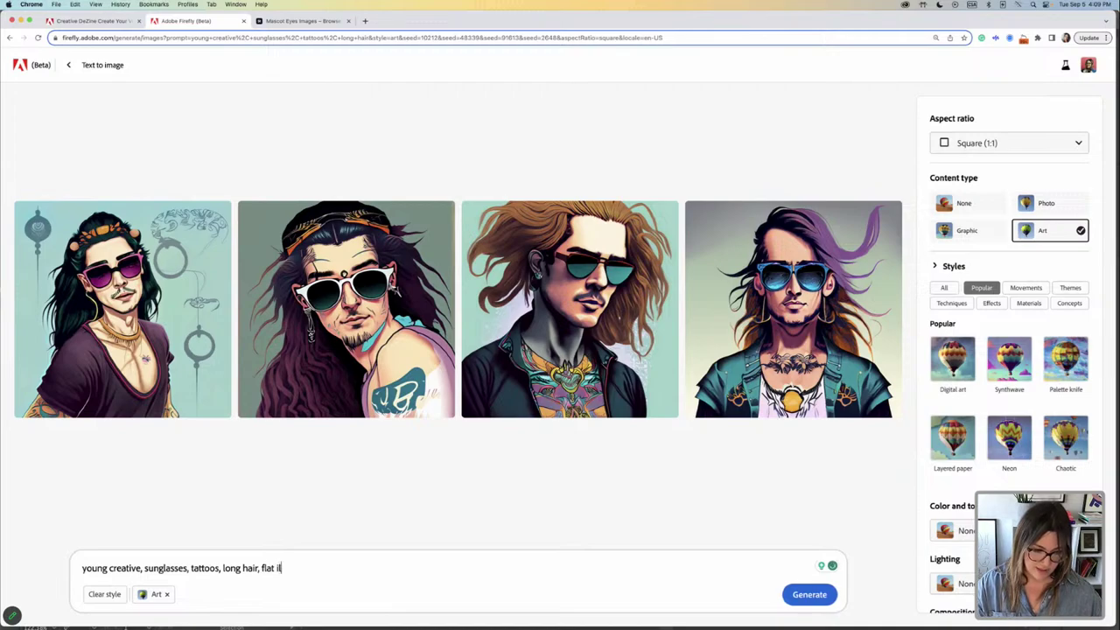
type("lustration")
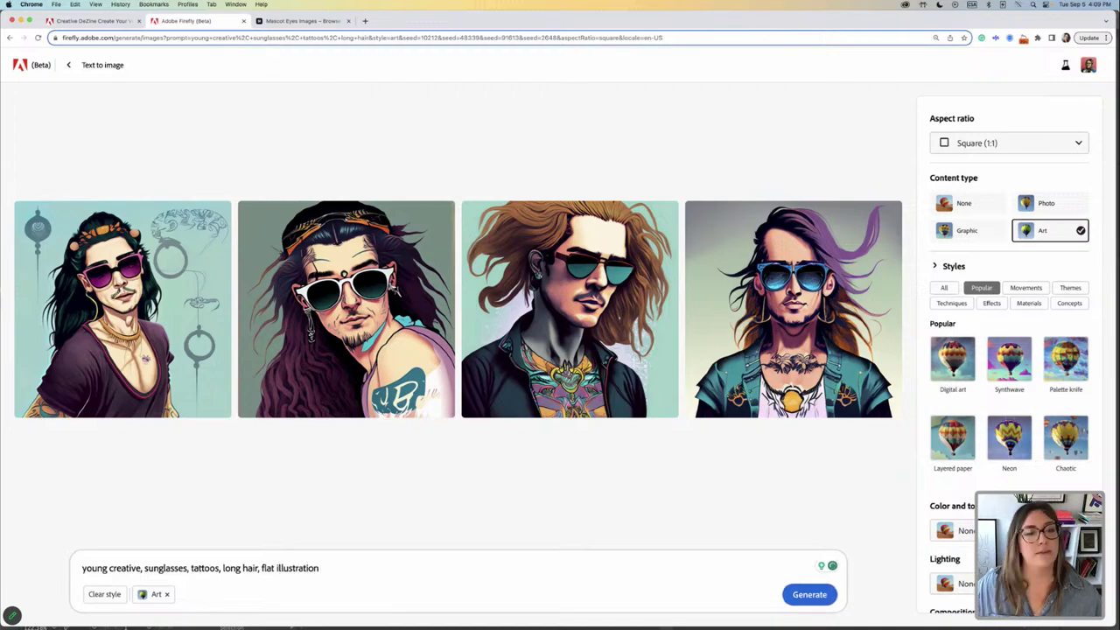
key("Return")
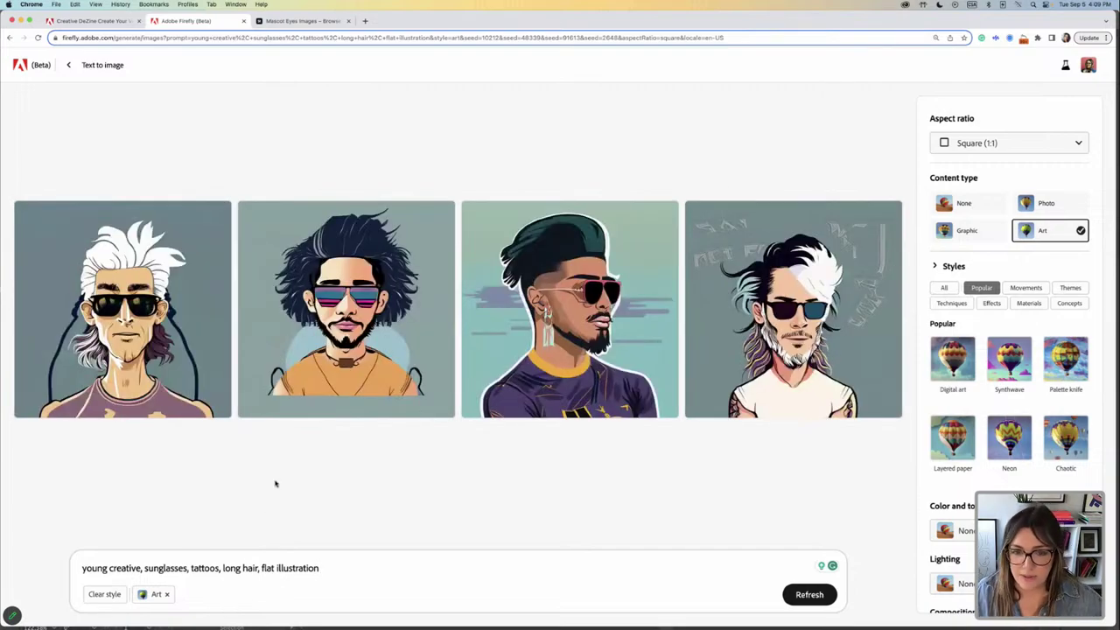
mouse_move(552, 322)
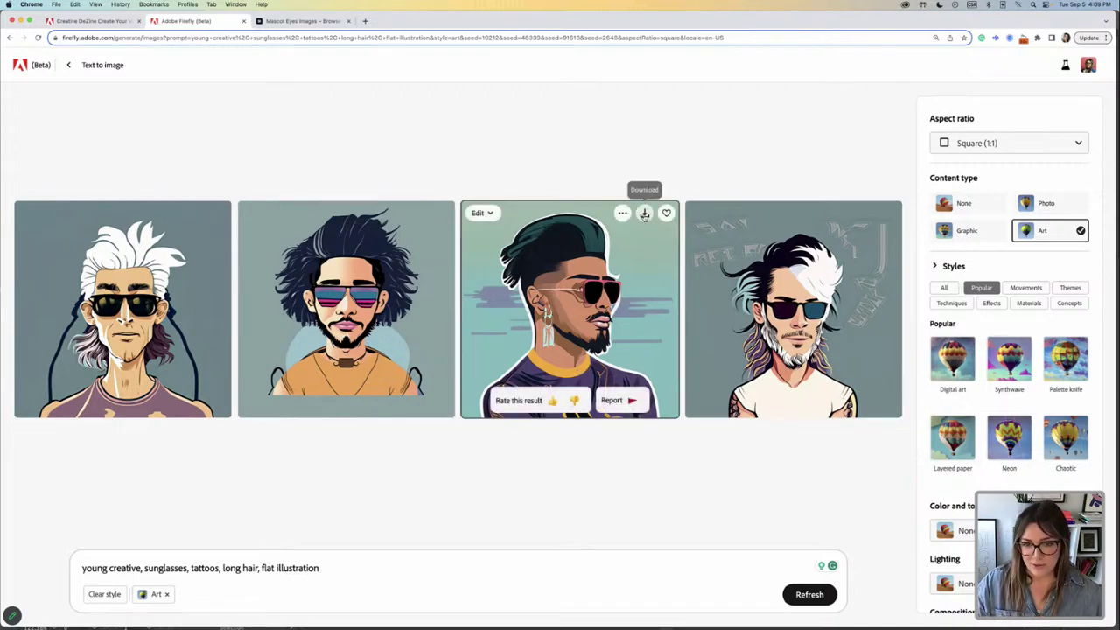
left_click(644, 215)
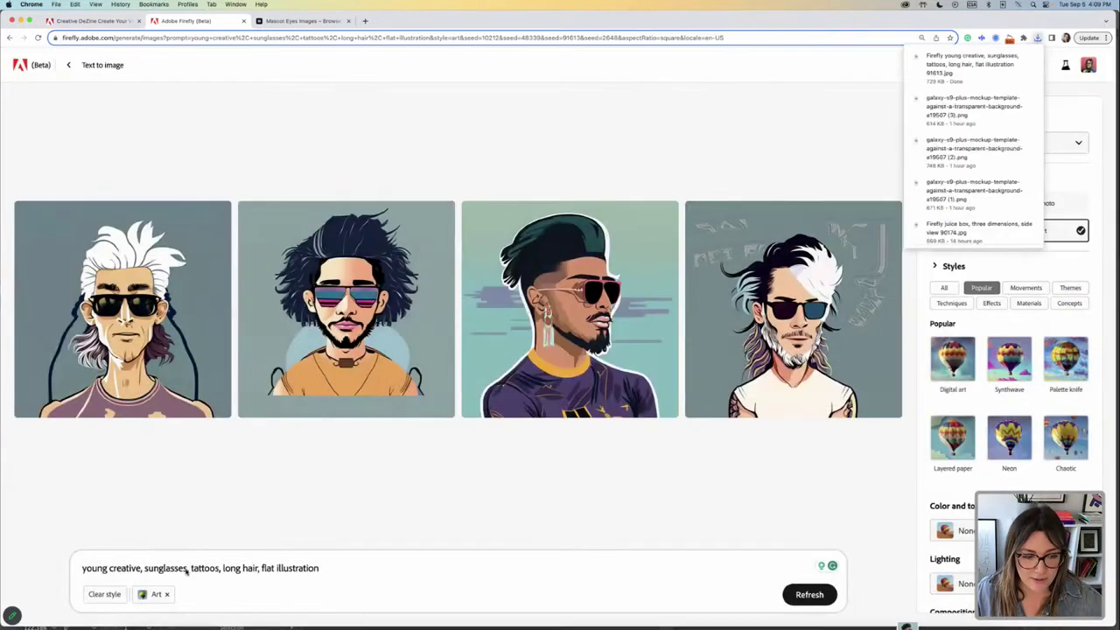
Insert "woman" before "creative" in the prompt and generate new images.
left_click(108, 569)
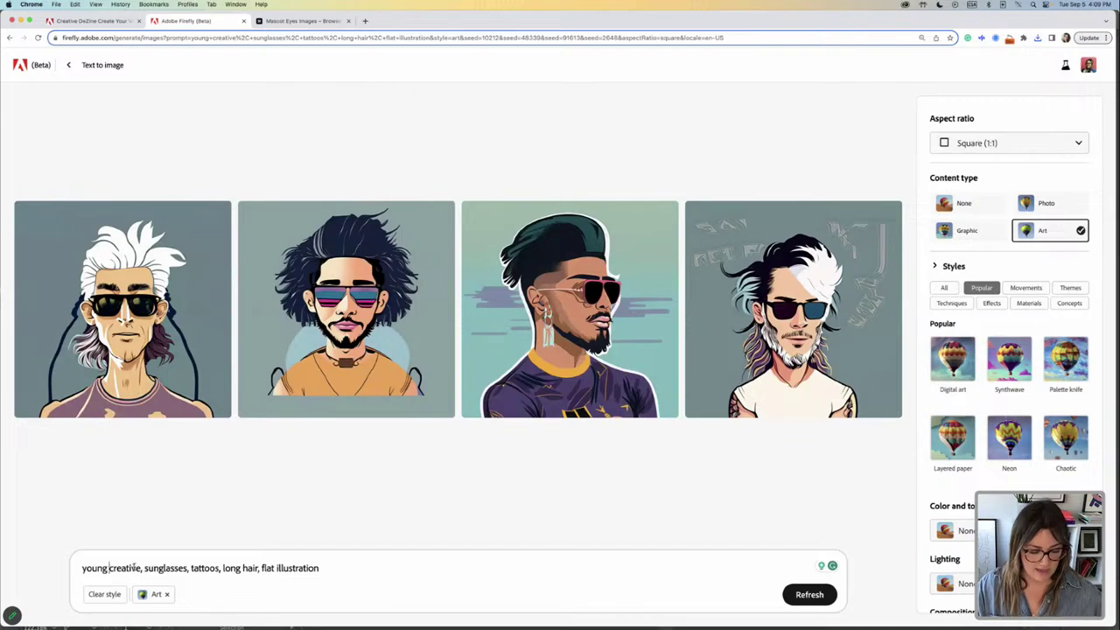
type("women")
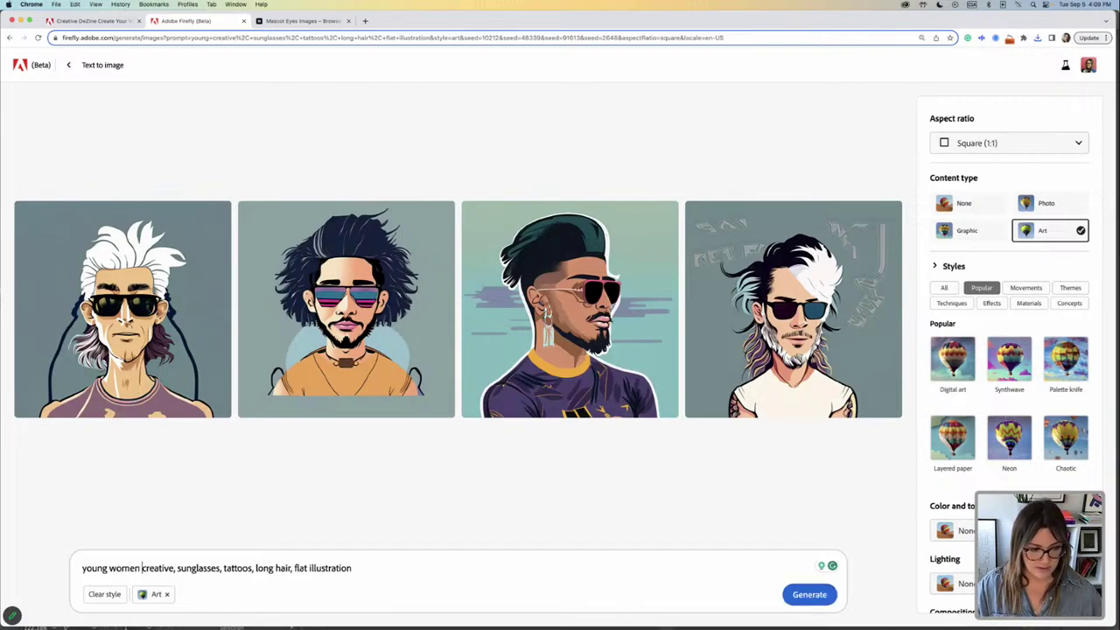
key("BackSpace")
key("BackSpace")
type("an")
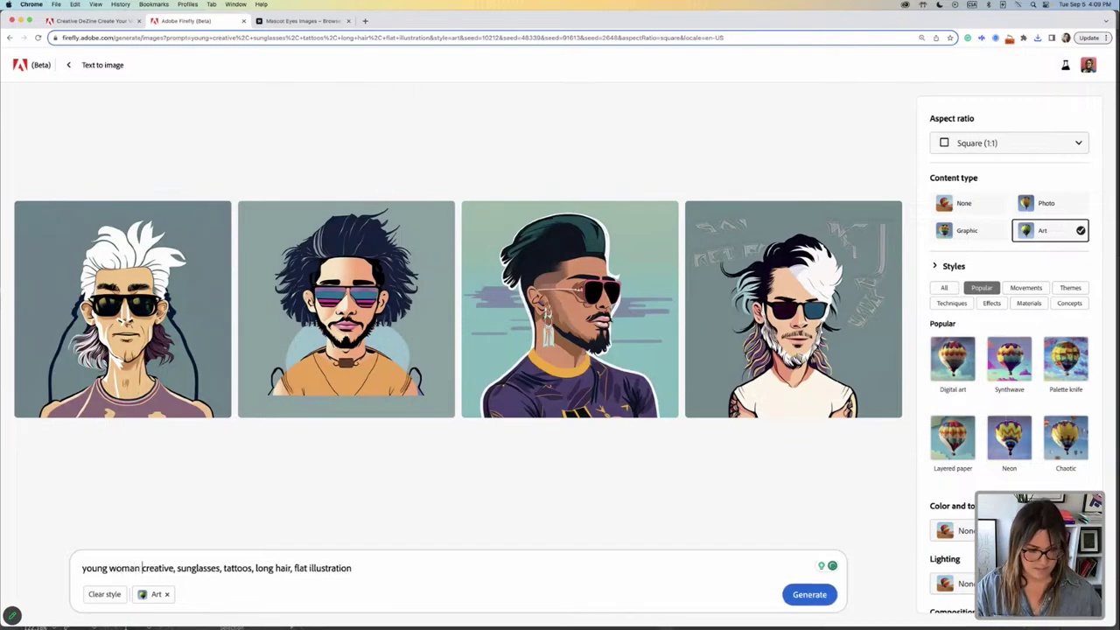
key("Return")
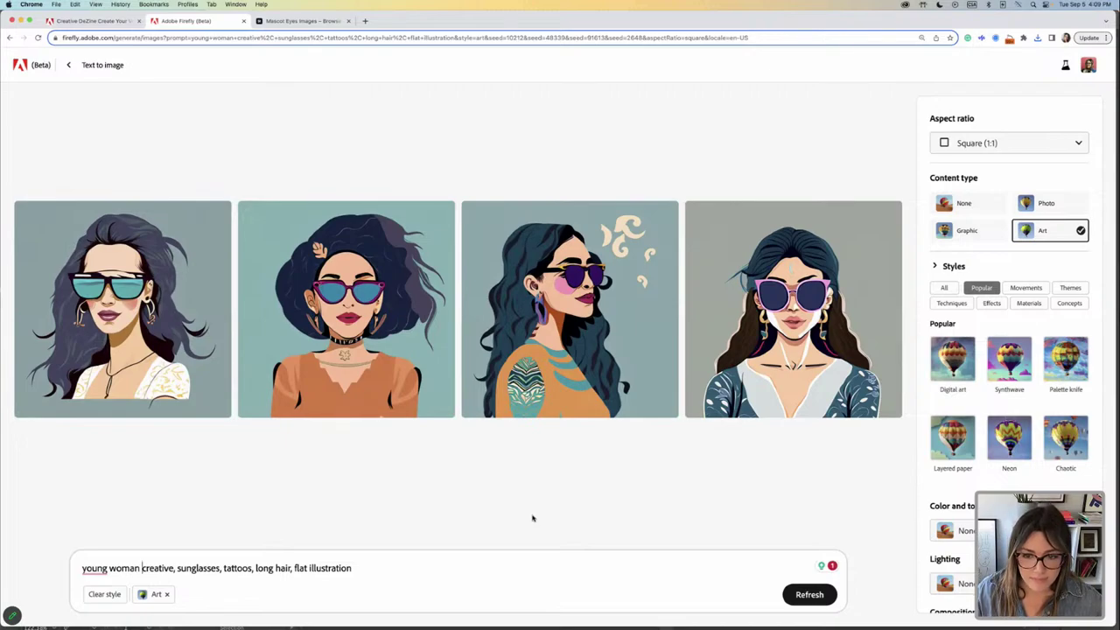
mouse_move(529, 374)
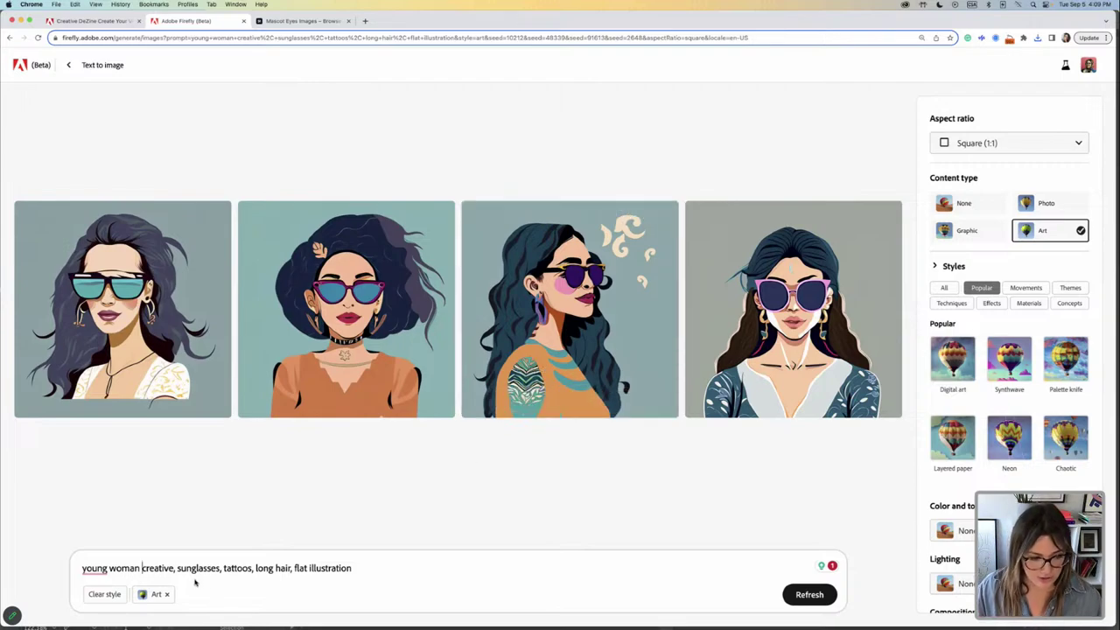
Remove "sunglasses, tattoos" and the leftover comma from the prompt and generate new images.
left_click_drag(253, 567, 177, 569)
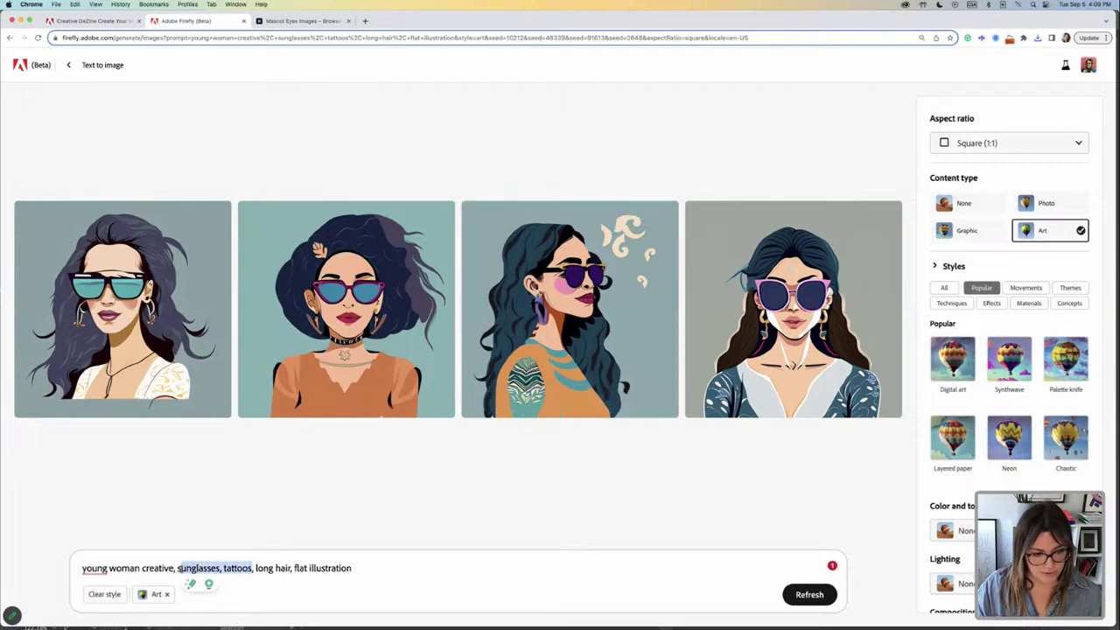
key("BackSpace")
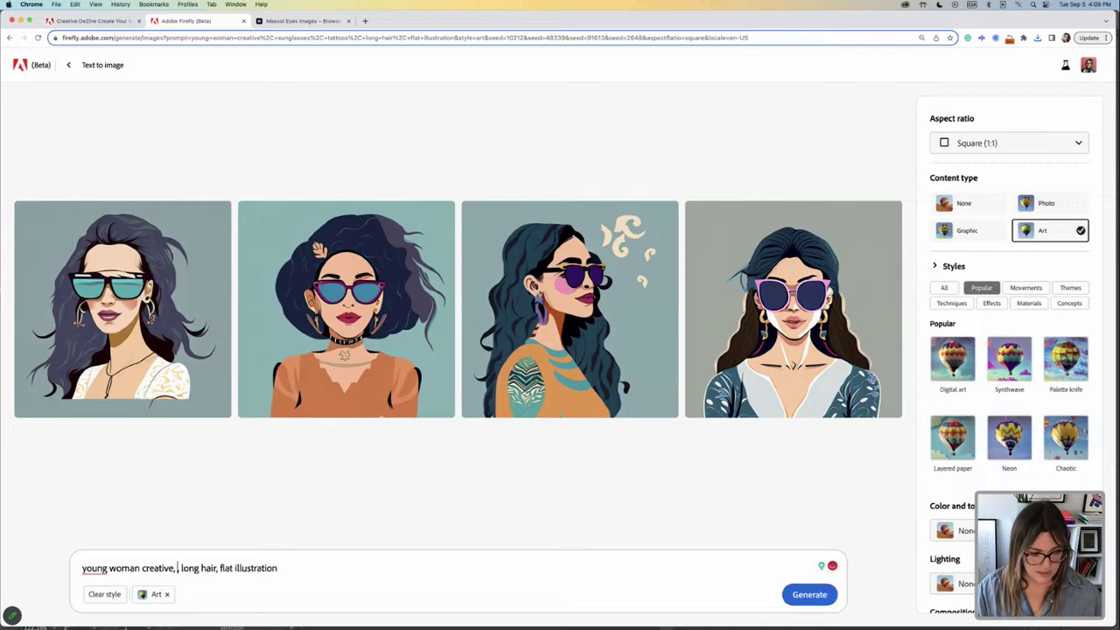
key("BackSpace")
key("BackSpace")
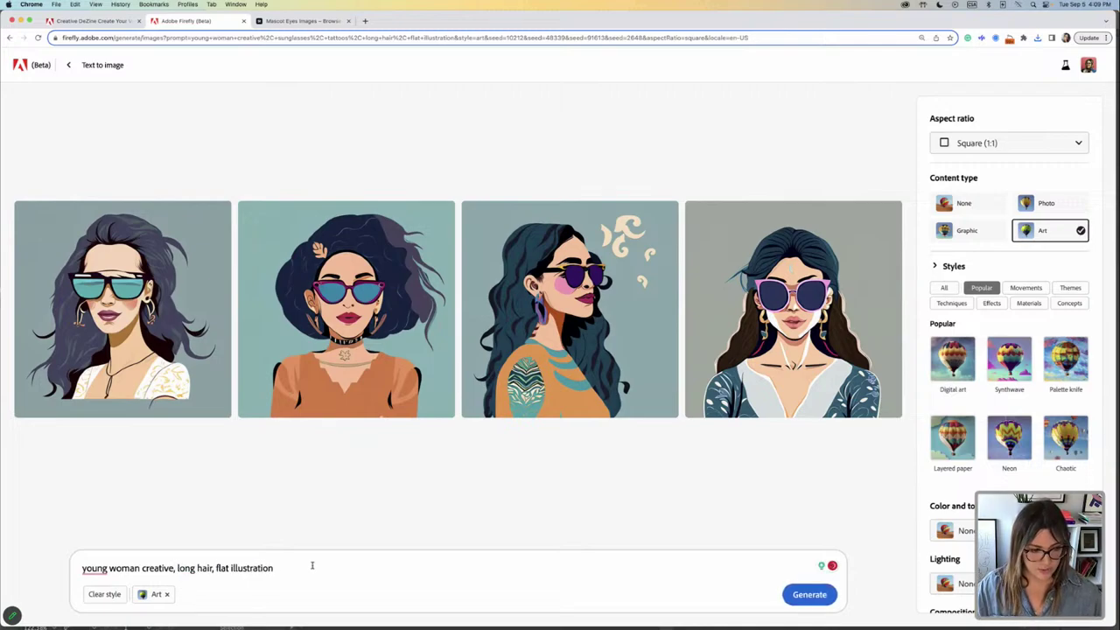
left_click(809, 596)
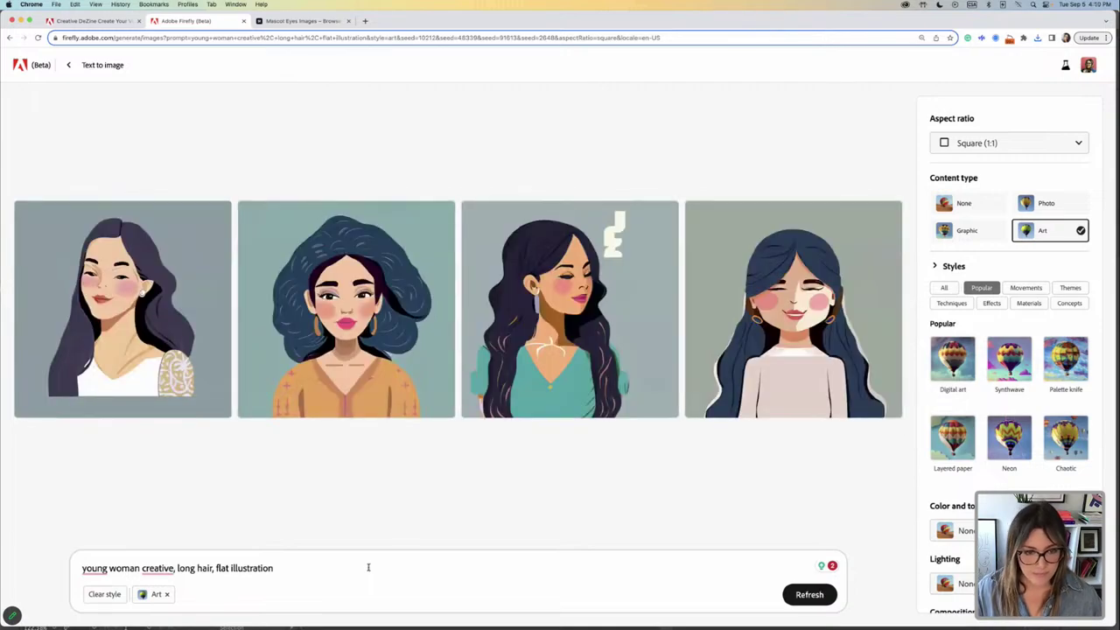
Replace "flat illustration" with "hip" at the end of the prompt and generate new images.
left_click(289, 569)
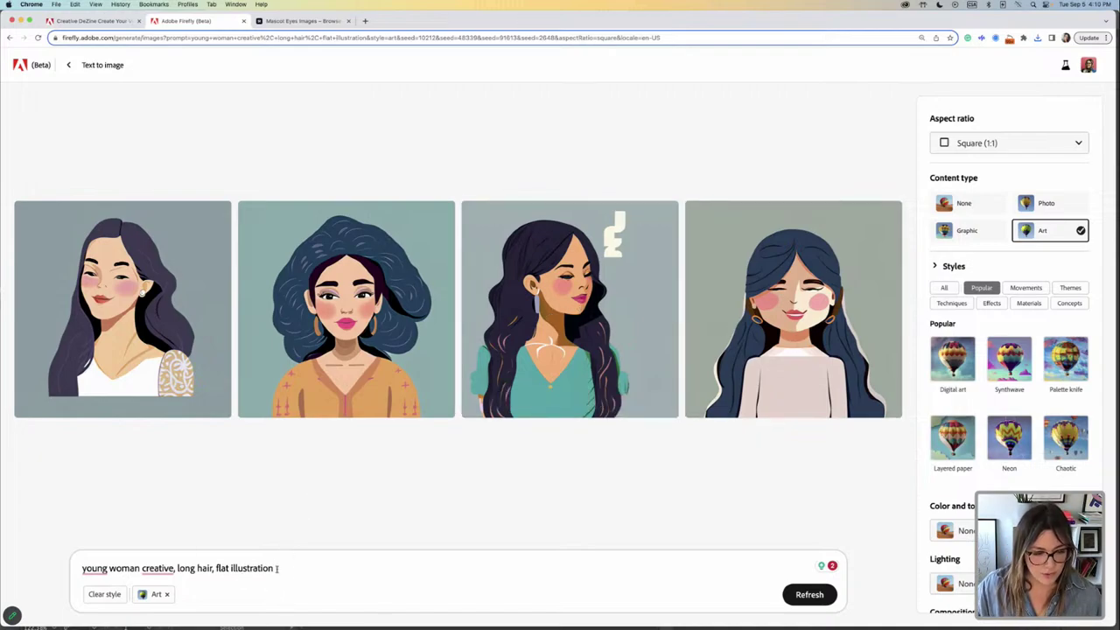
left_click_drag(278, 568, 216, 568)
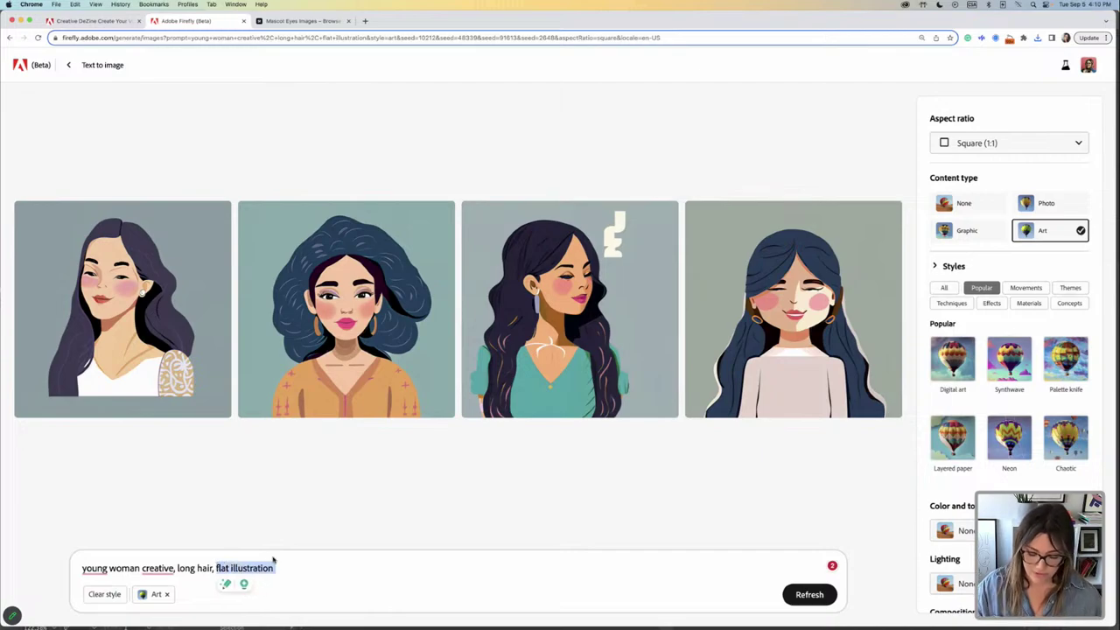
key("BackSpace")
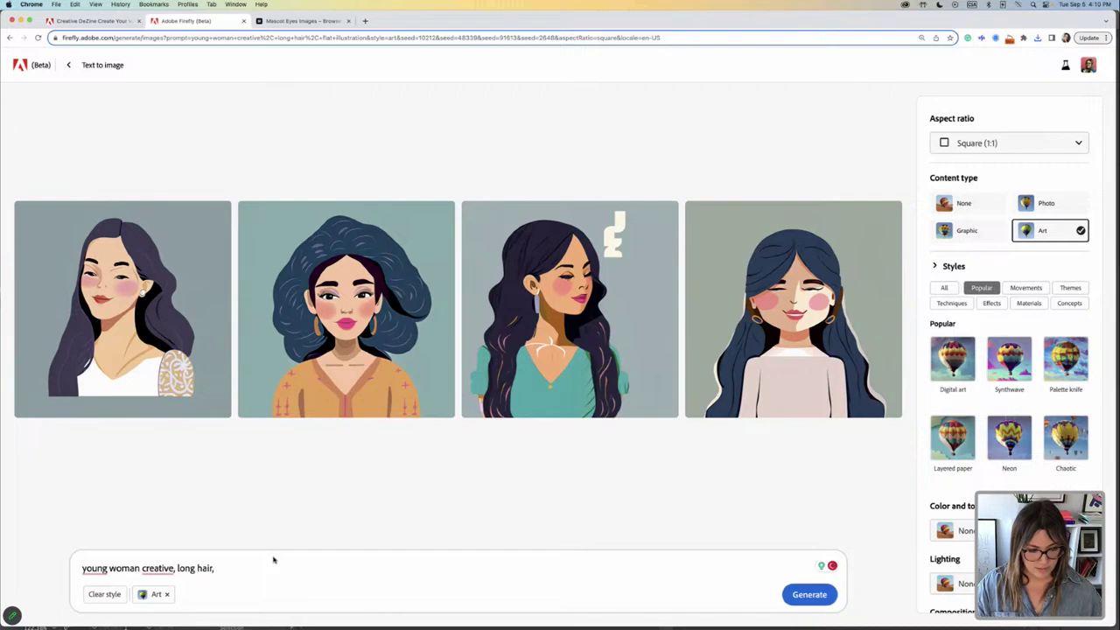
type("hi")
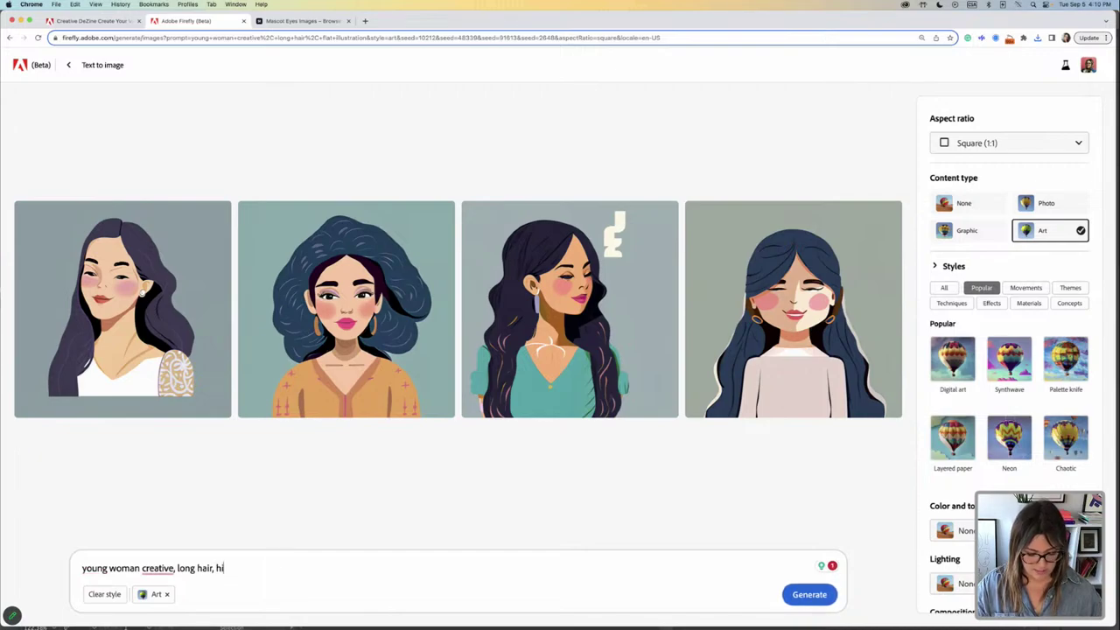
type("p")
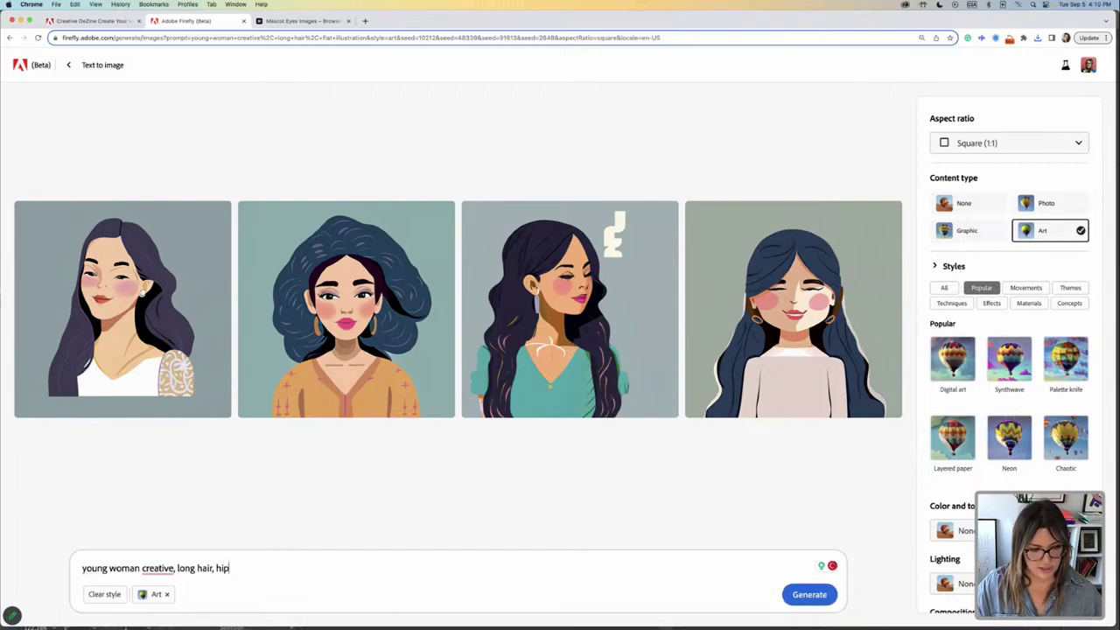
key("Return")
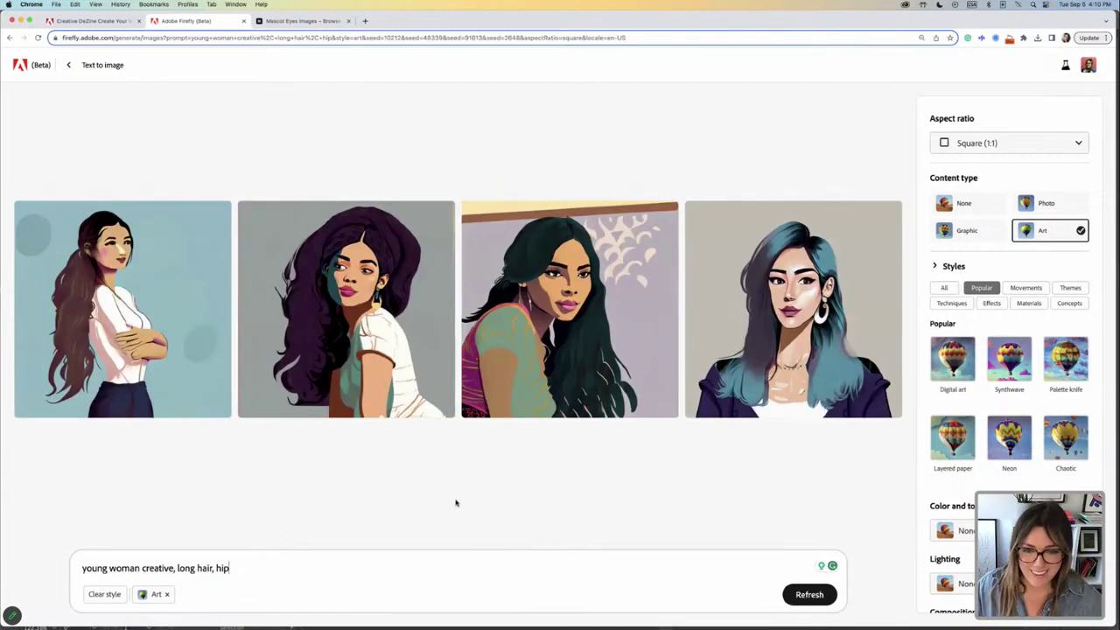
Download the generated image of the woman with voluminous dark purple hair and a white T-shirt.
mouse_move(544, 334)
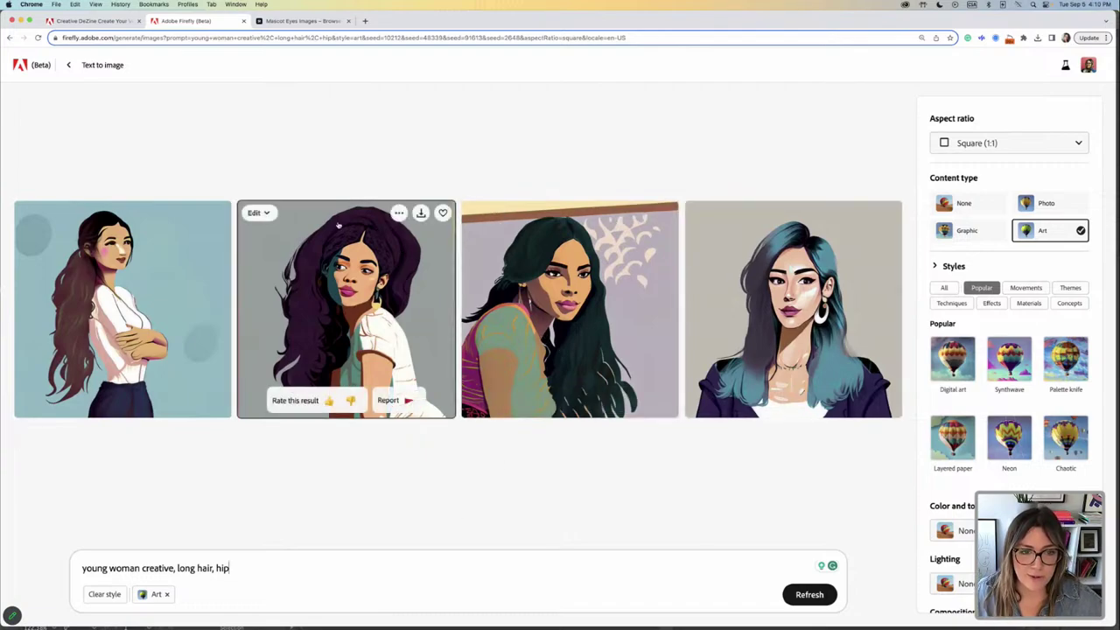
mouse_move(407, 303)
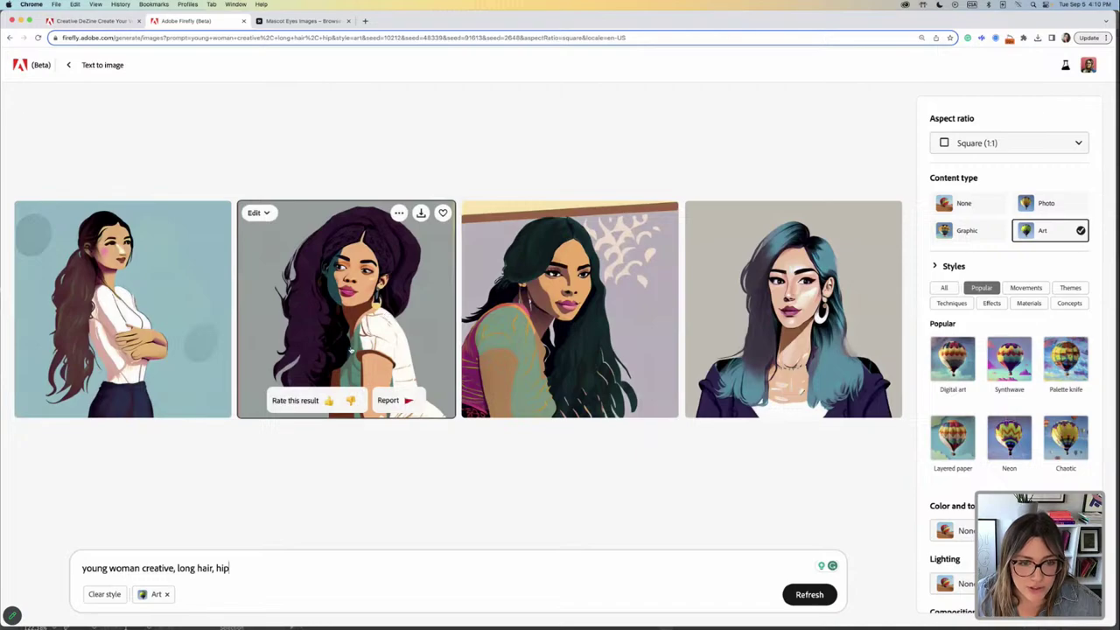
left_click(421, 213)
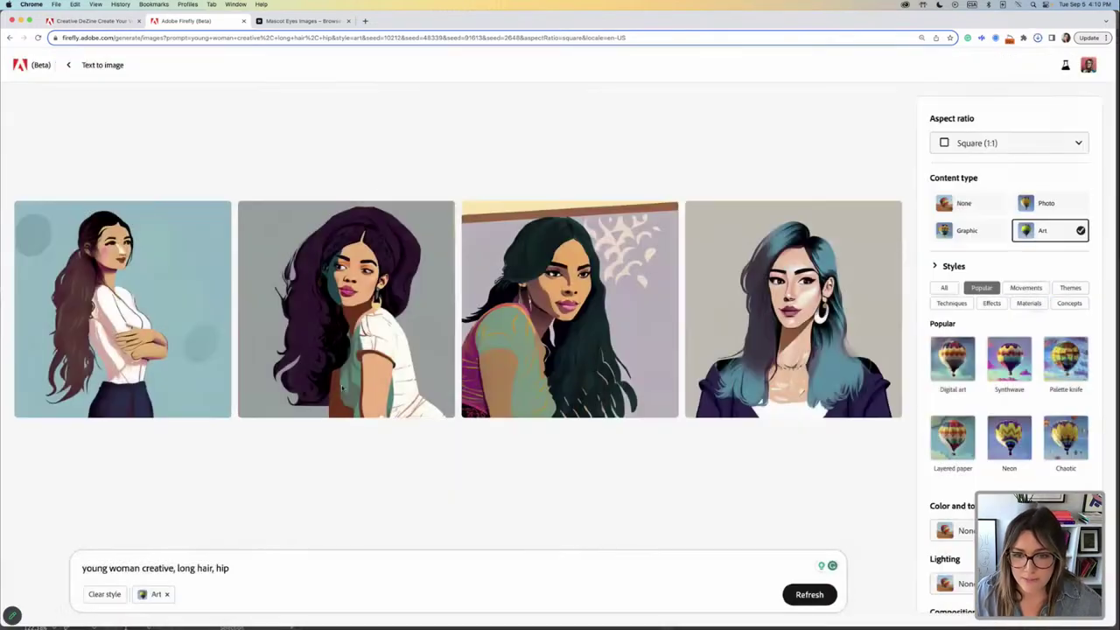
Add "ink drawing," to the start of the prompt, correct its spelling and generate new images.
left_click(259, 575)
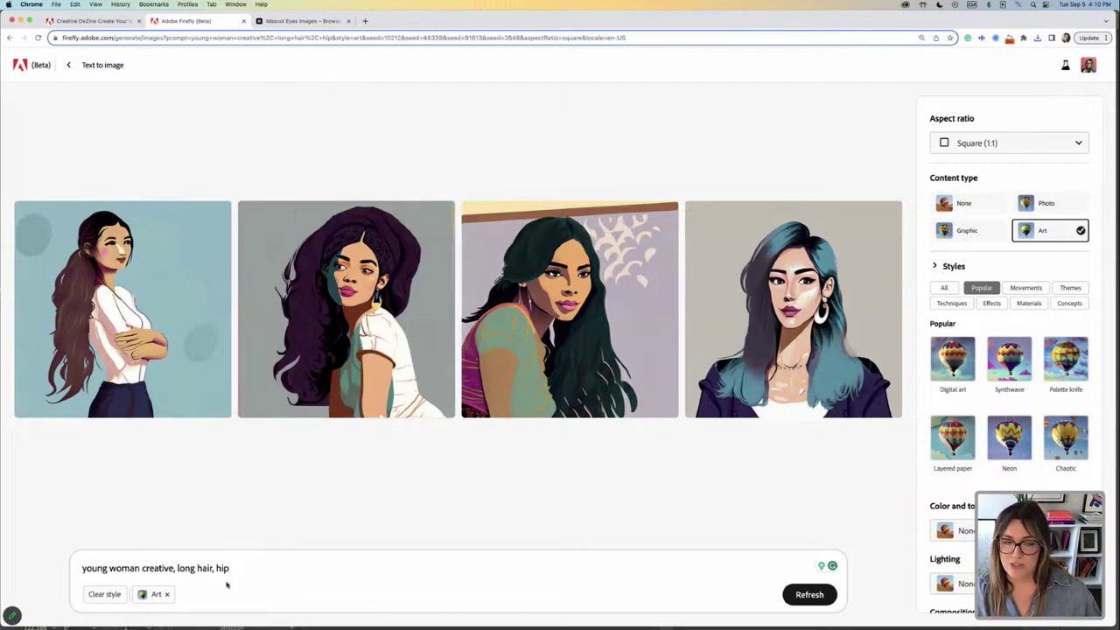
left_click(83, 569)
type("inkn drawin")
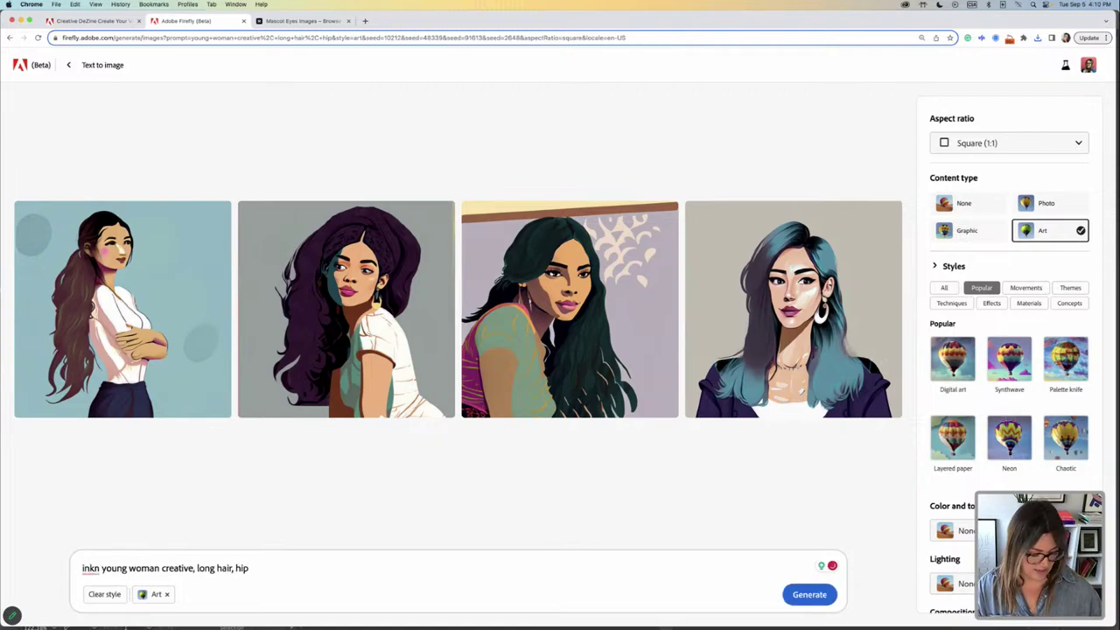
type("g,")
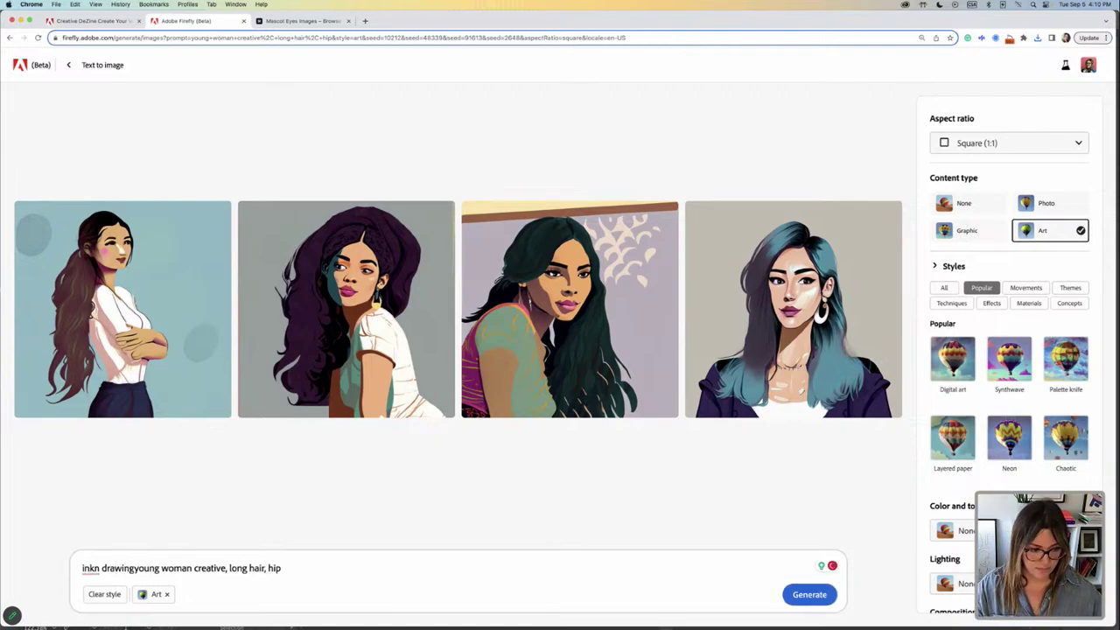
key("Return")
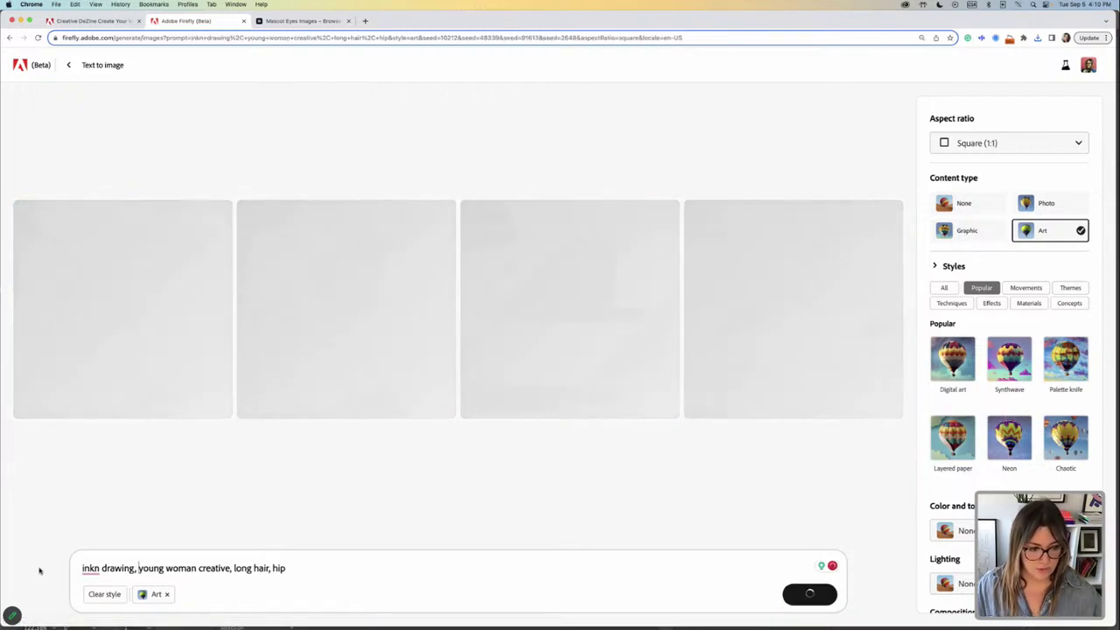
mouse_move(91, 568)
left_click(88, 490)
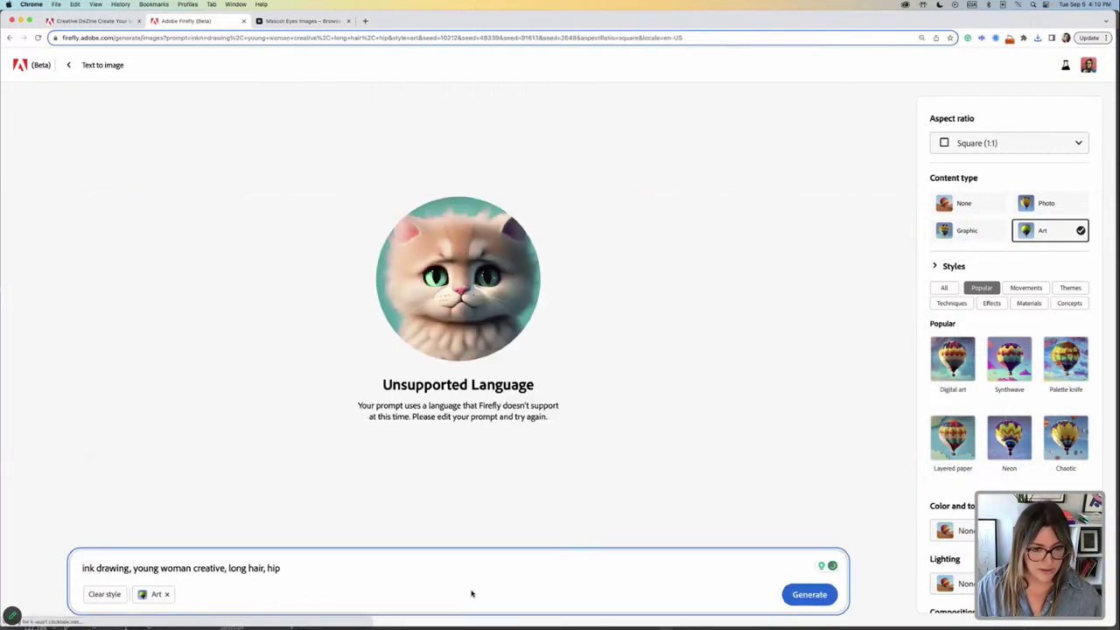
left_click(794, 595)
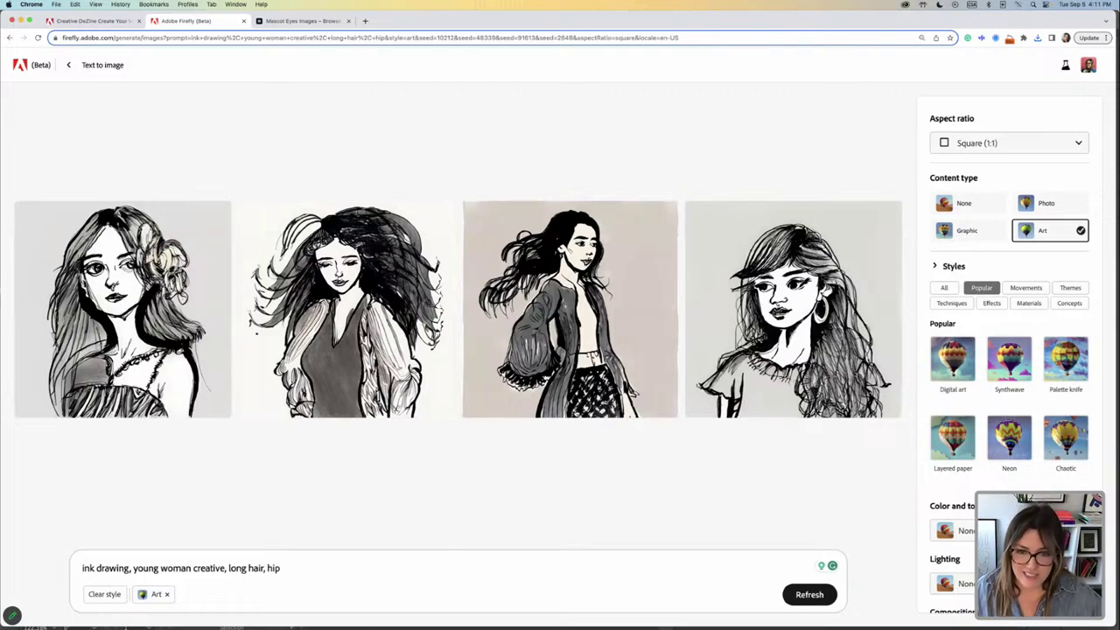
Download the ink drawing of the woman in a long open jacket and patterned skirt.
mouse_move(582, 354)
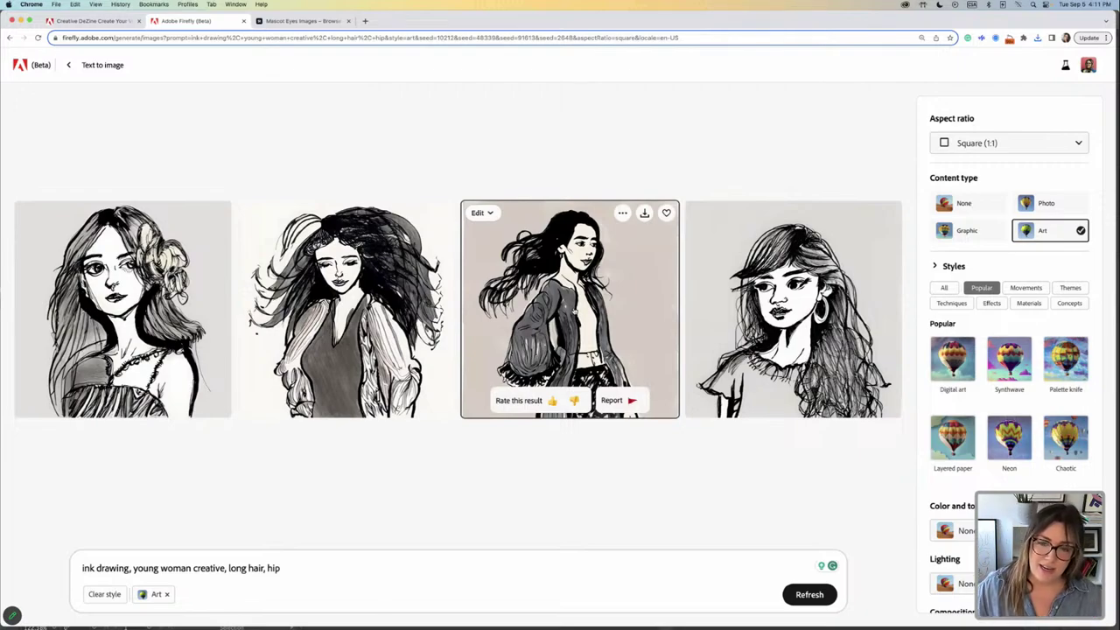
left_click(644, 213)
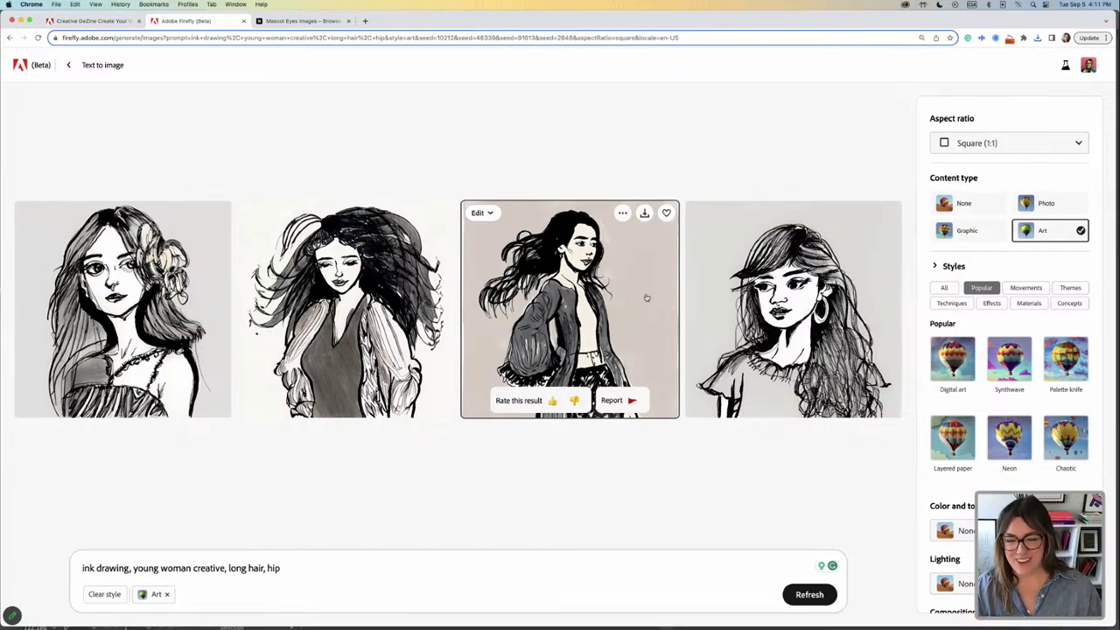
left_click(333, 567)
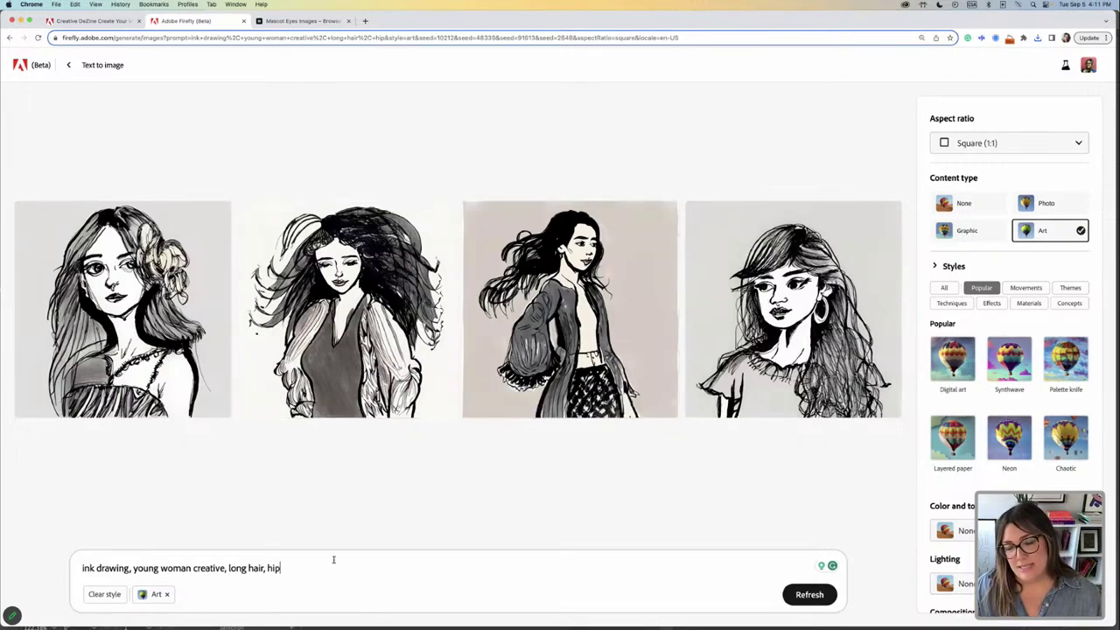
Switch to the presentation and review the Character Process (Idea 1) slides on the prompt and the hand-drawn sketch.
left_click(81, 20)
key("Right")
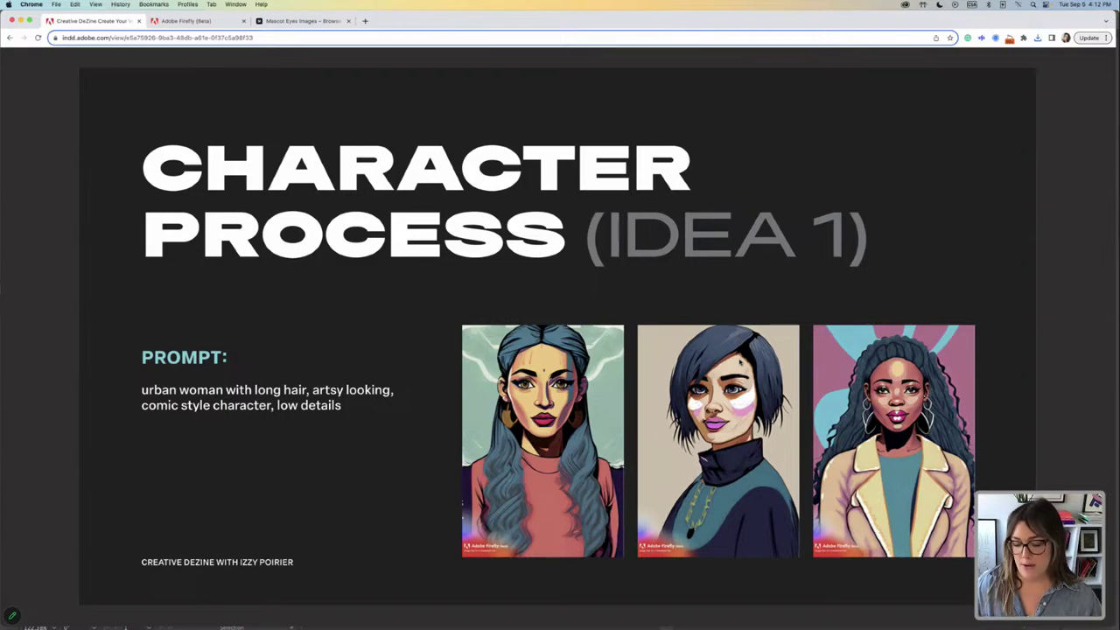
key("Right")
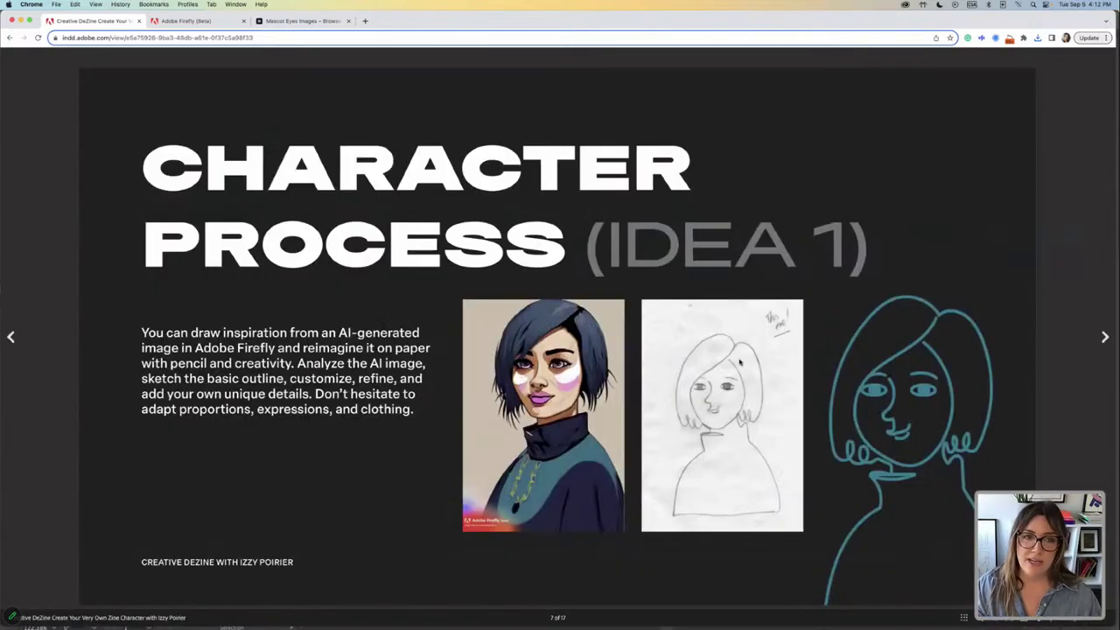
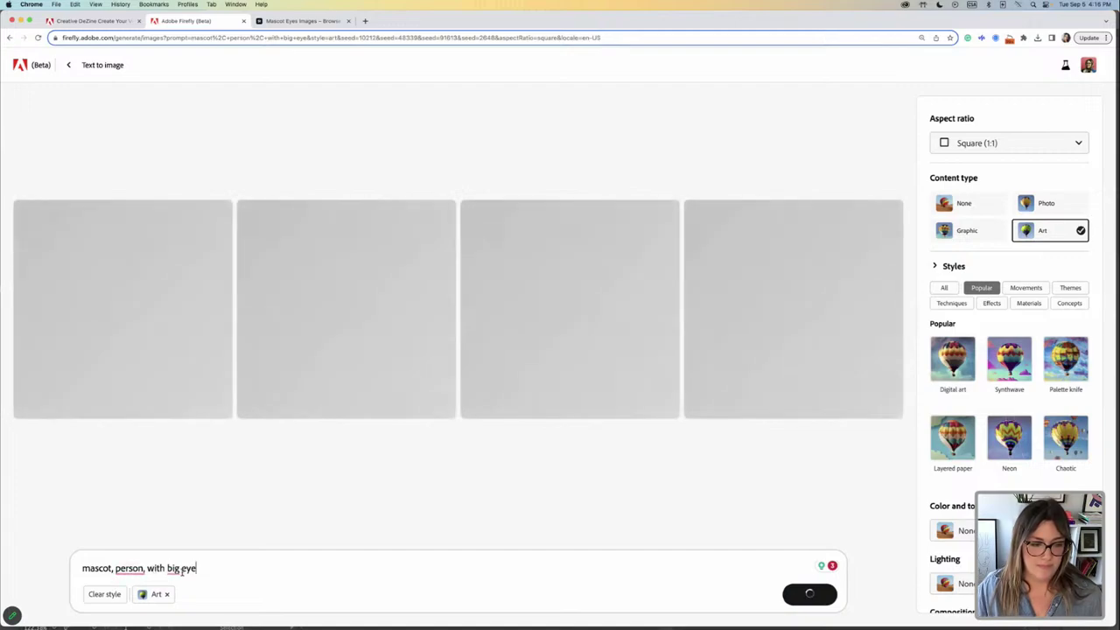
Examine the generated big-eyed mascots, and view the retro cartoon faces and vintage mascot set in Adobe Stock's "mascot eyes" results.
mouse_move(175, 569)
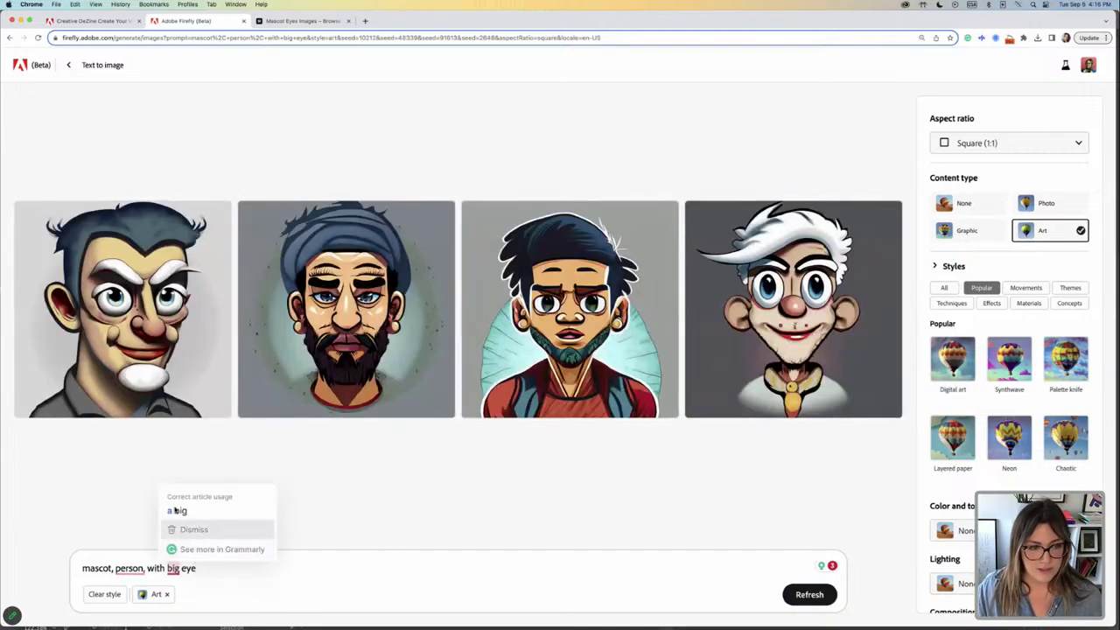
mouse_move(140, 299)
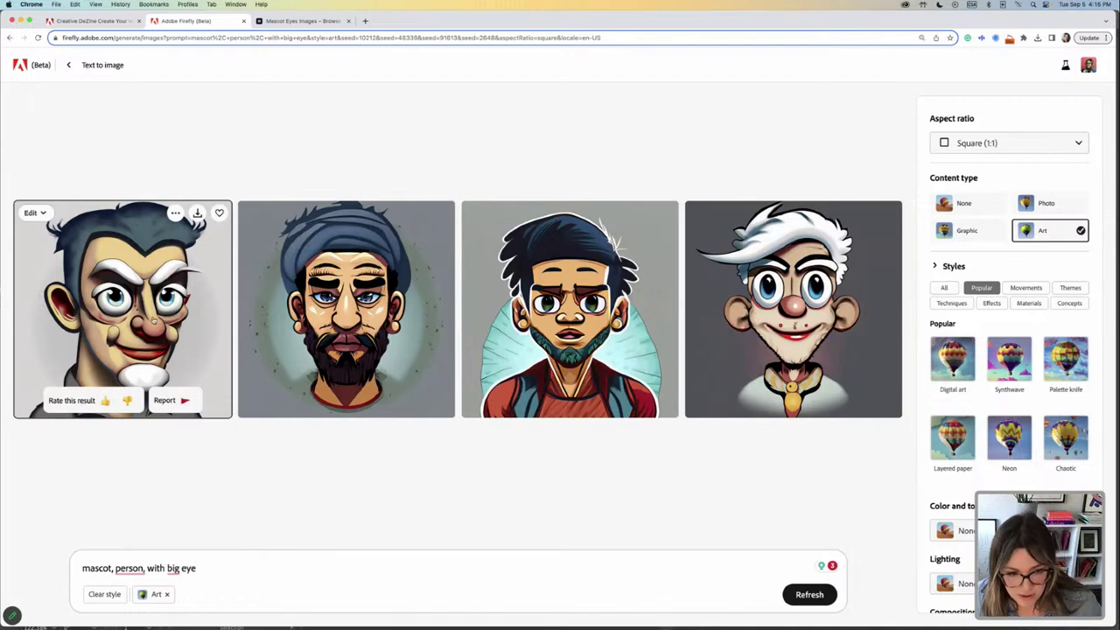
mouse_move(560, 311)
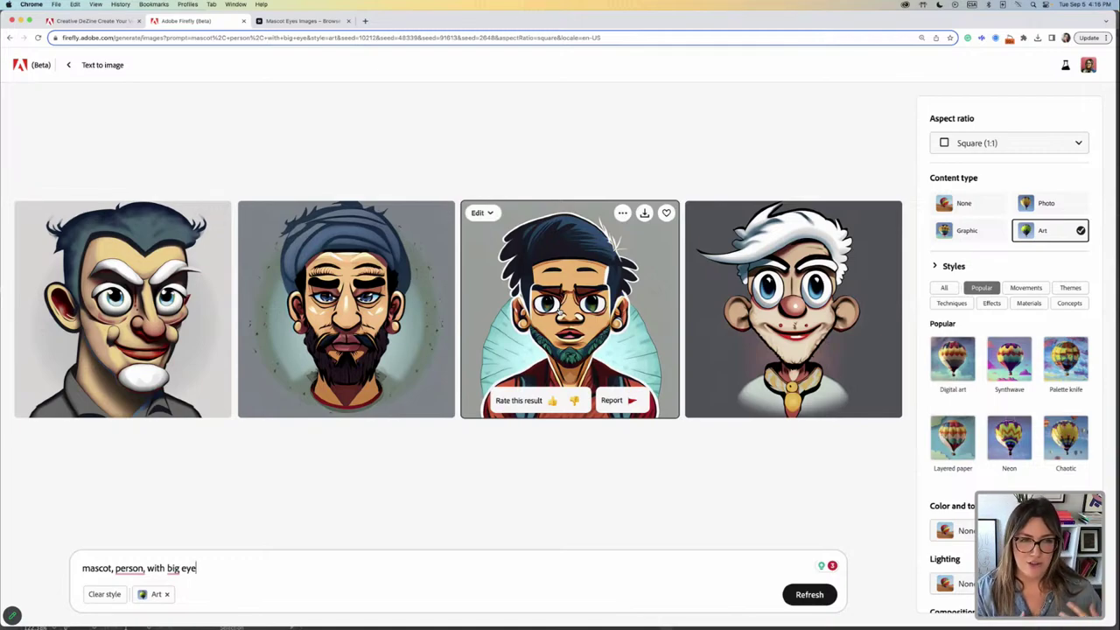
left_click(292, 20)
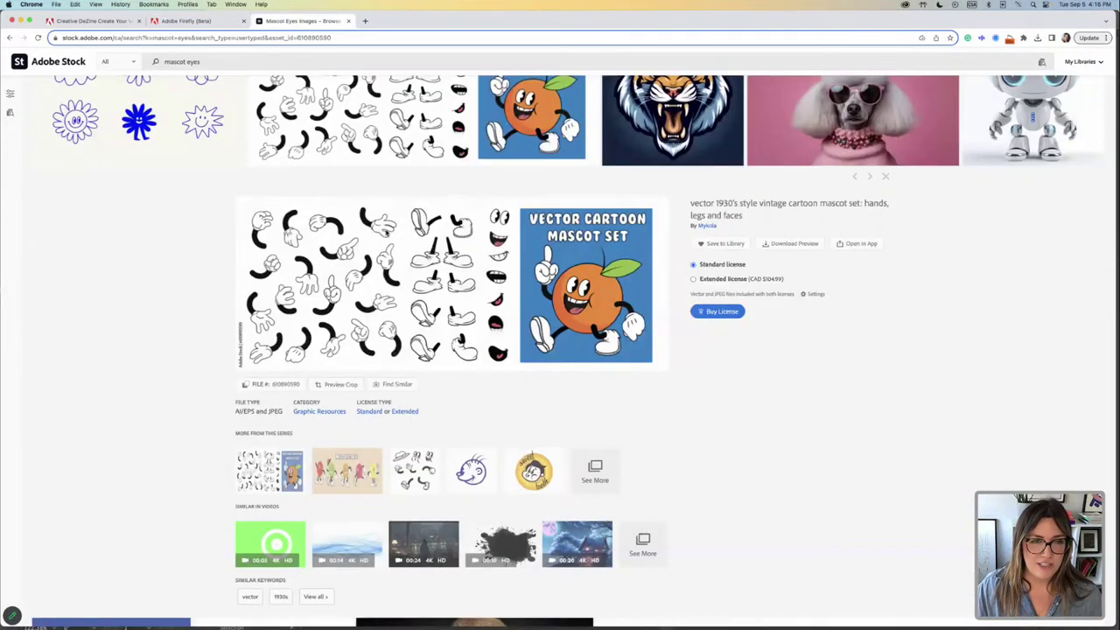
scroll(351, 231, "up", 5)
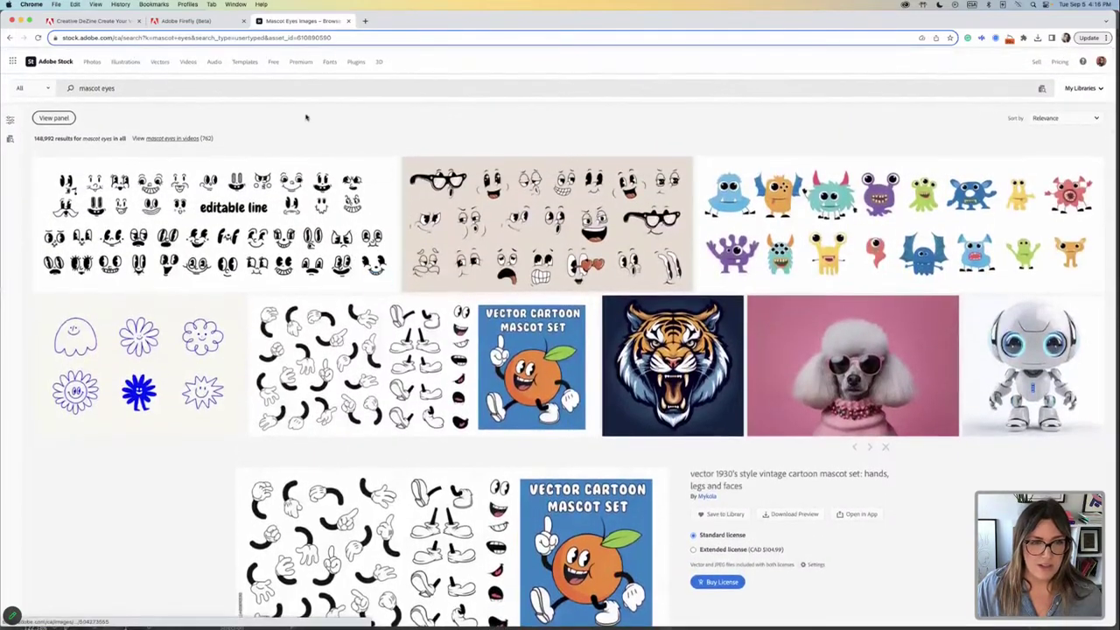
left_click(161, 230)
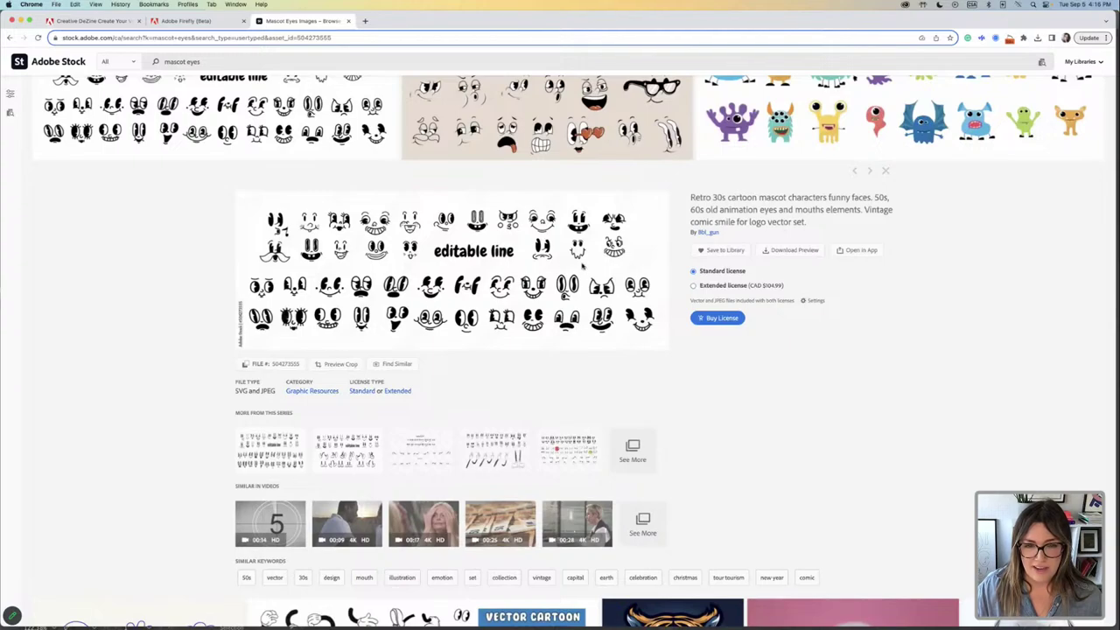
scroll(515, 288, "down", 5)
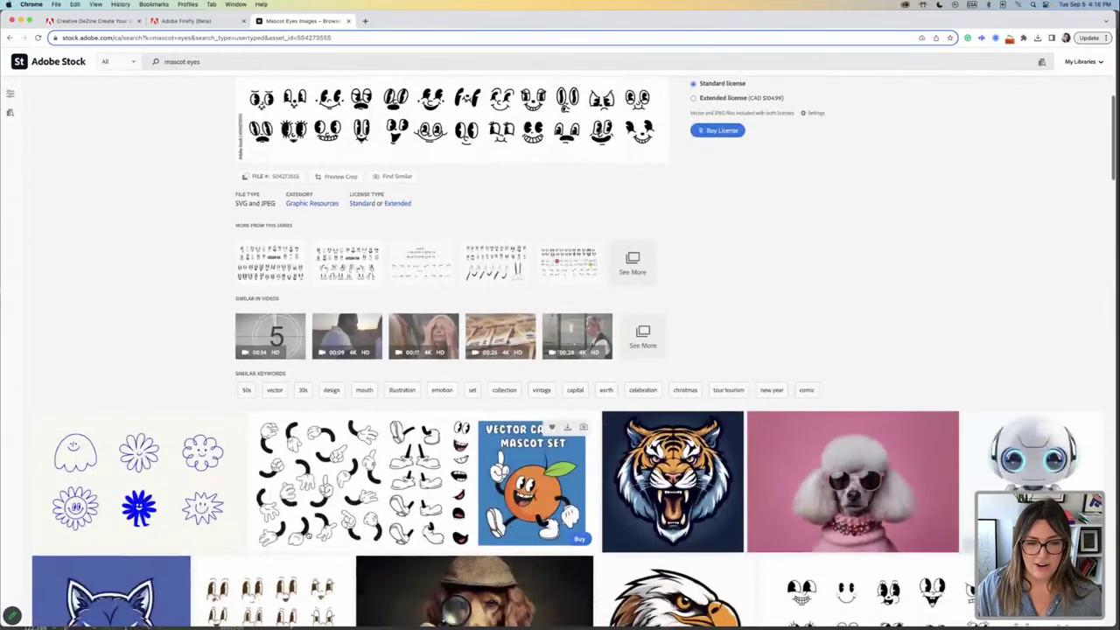
left_click(330, 500)
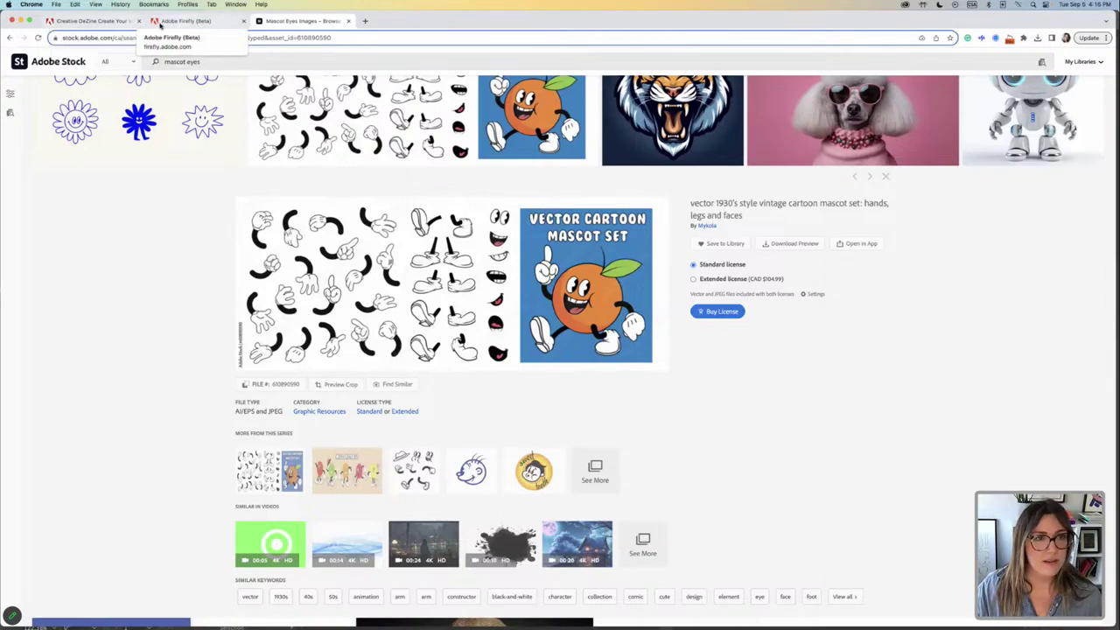
Switch to Adobe Firefly, replace the mascot prompt with "juice box, side view, 3D" and generate images.
left_click(160, 25)
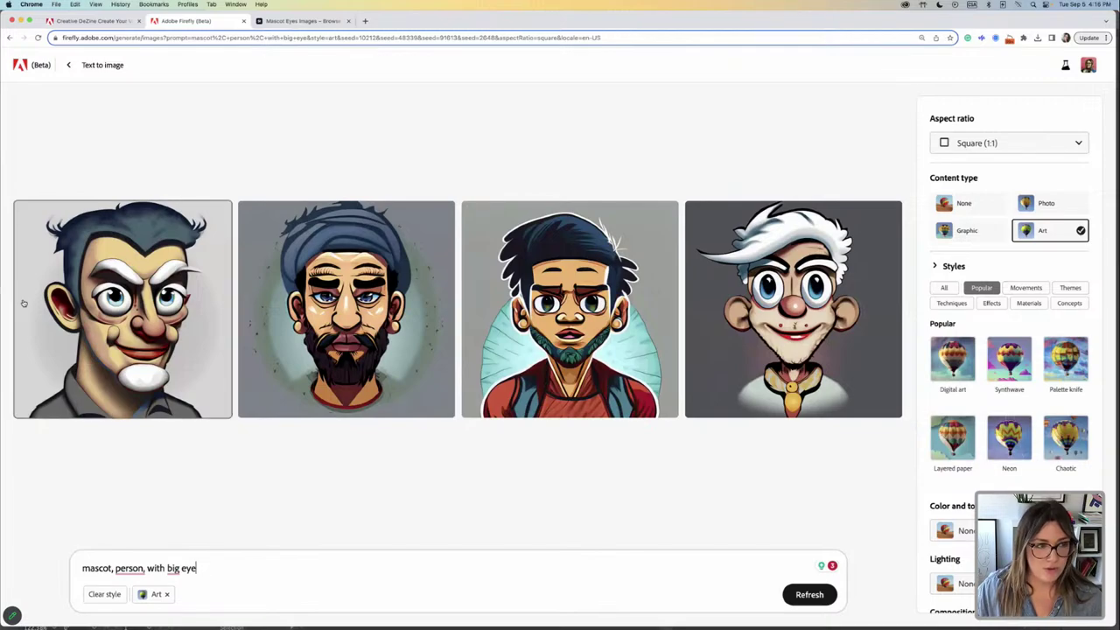
left_click_drag(208, 567, 77, 571)
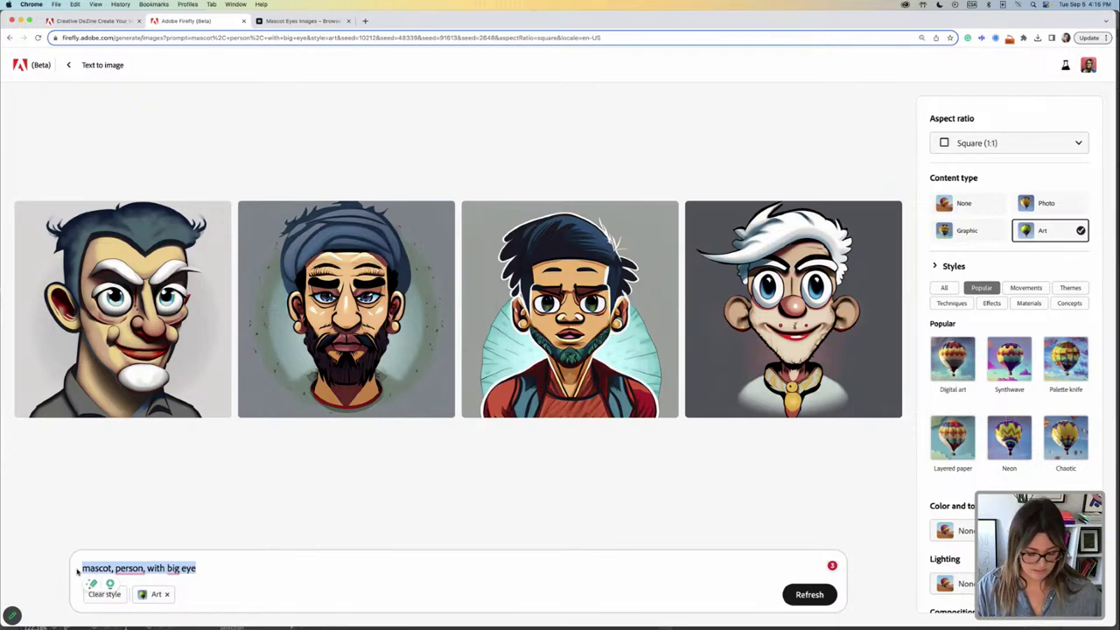
type("juice box,")
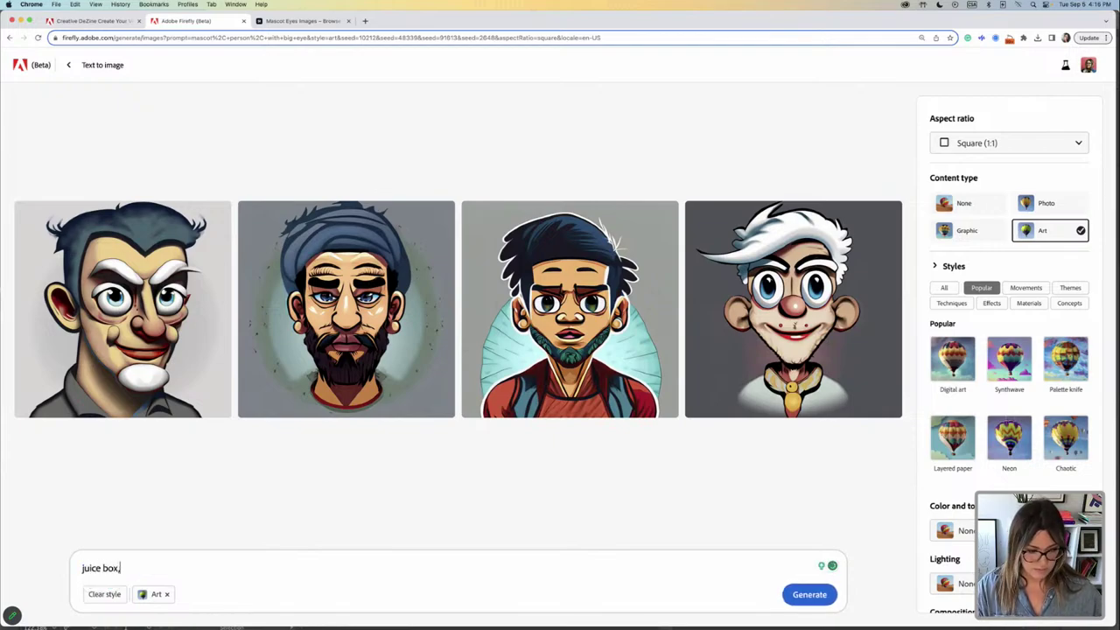
type(" side view")
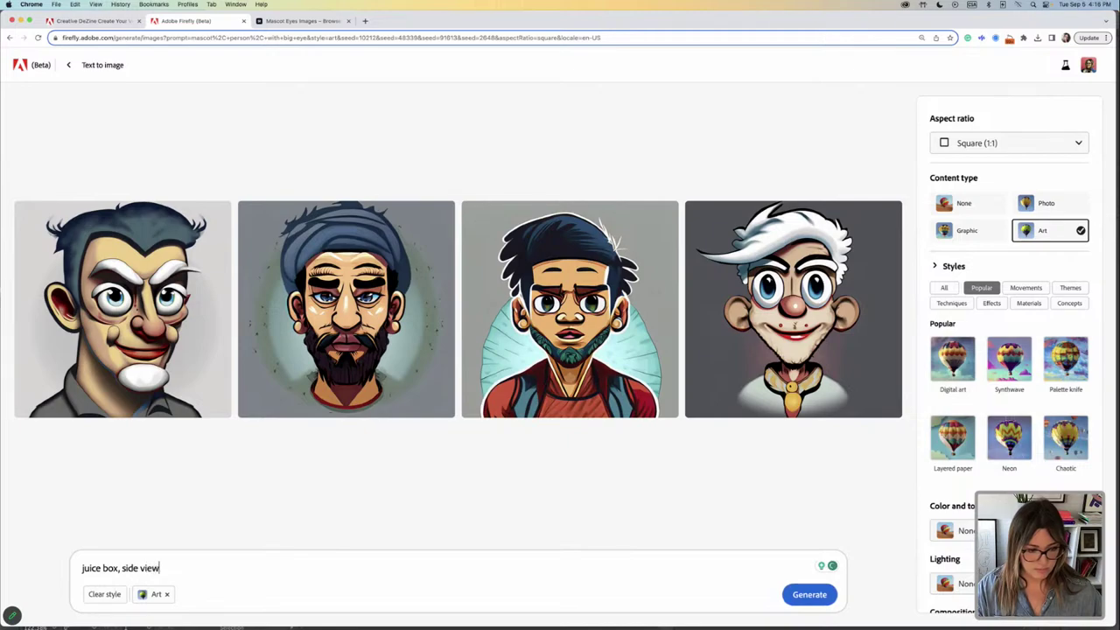
type(",")
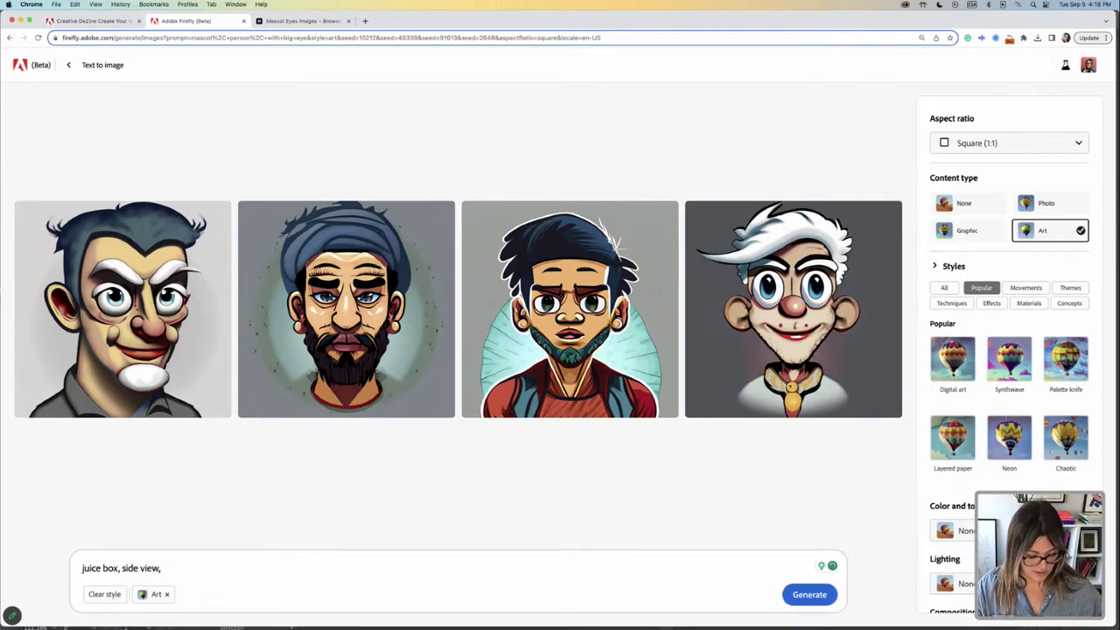
type(" 3D")
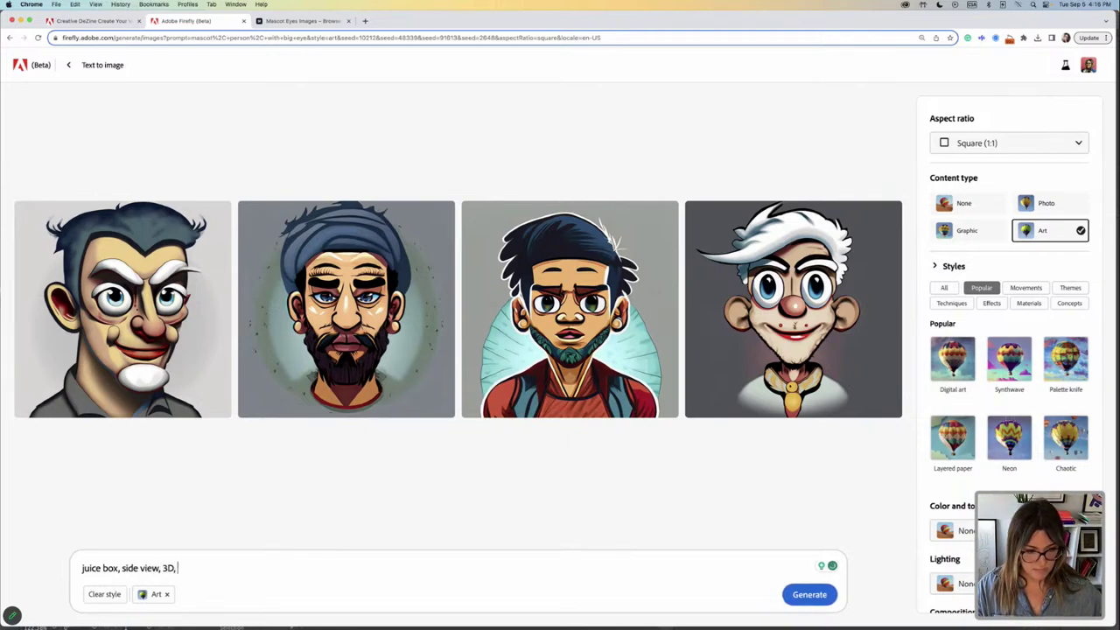
key("Return")
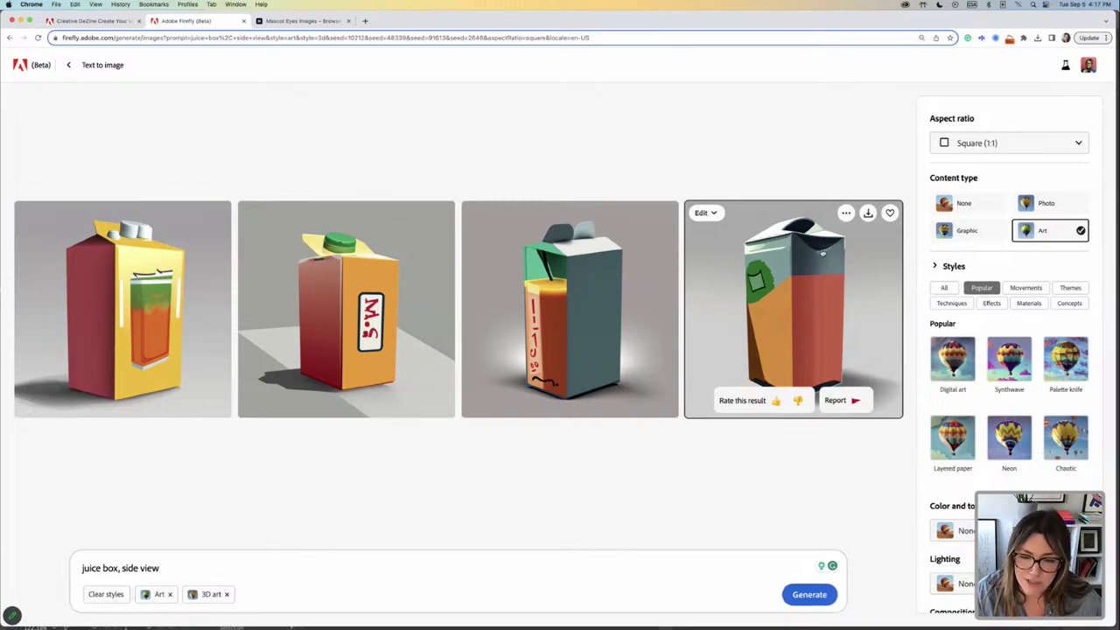
left_click(807, 596)
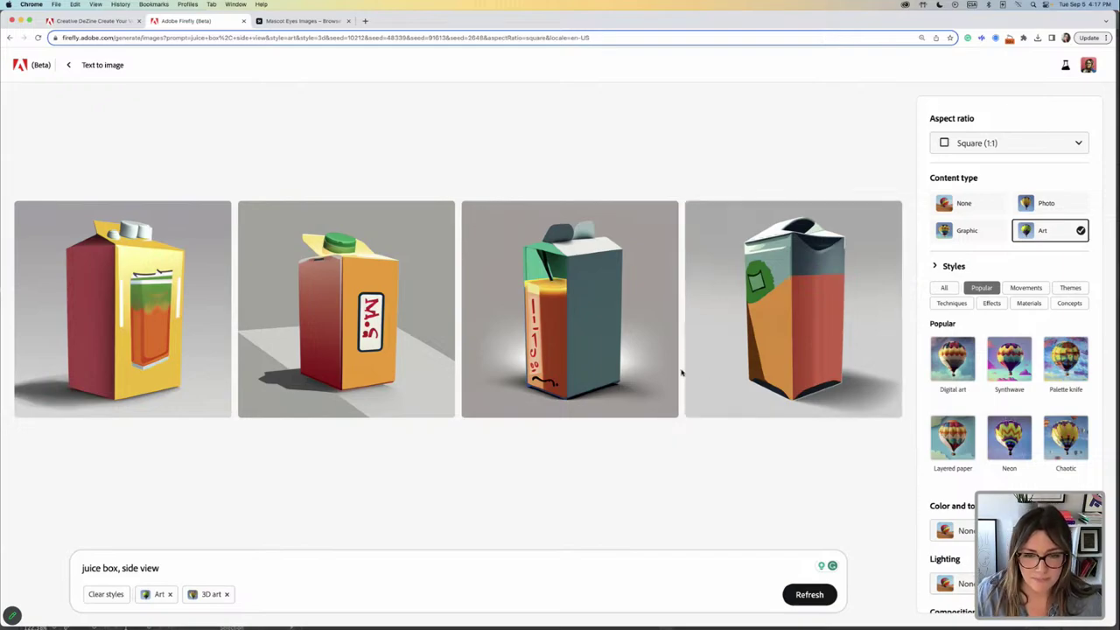
Refresh the juice box results and set the aspect ratio to Portrait (3:4).
mouse_move(667, 379)
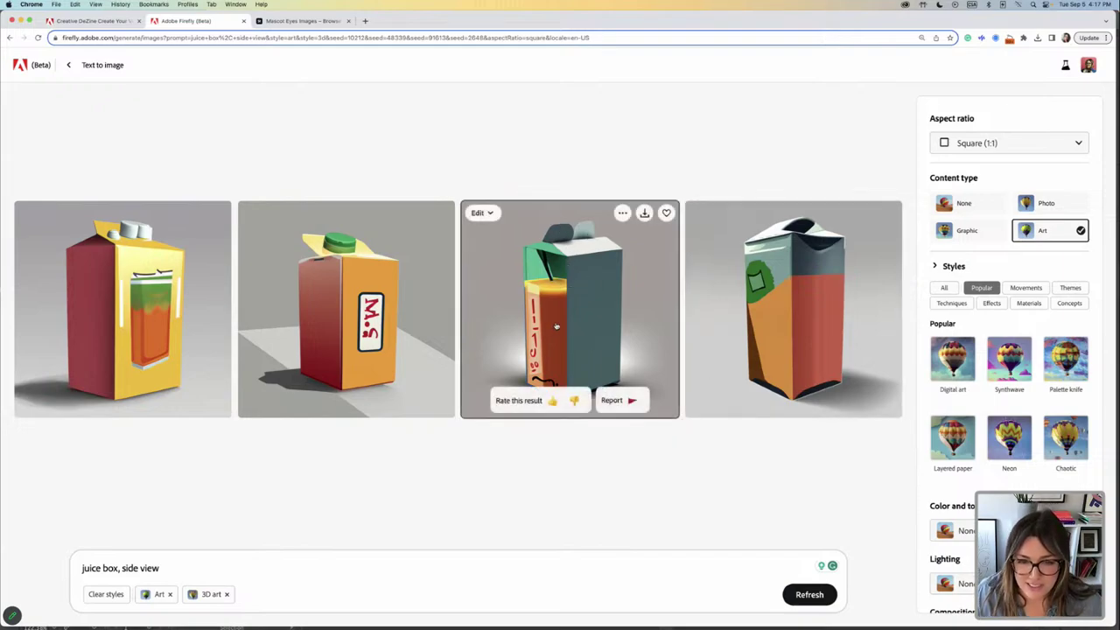
left_click(811, 595)
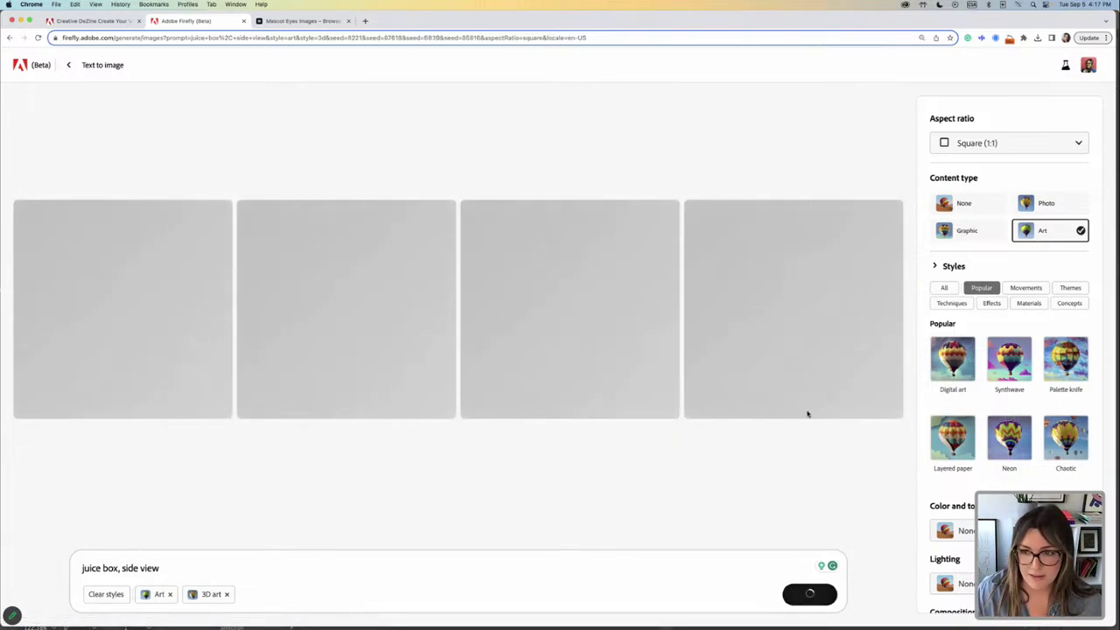
left_click(1032, 145)
left_click(970, 193)
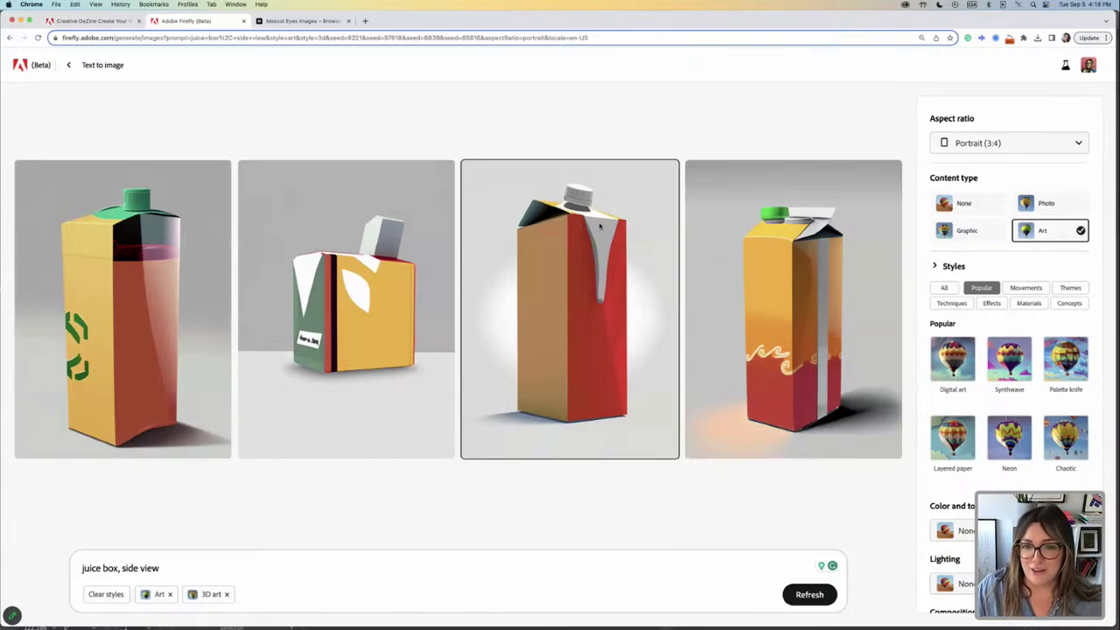
Download the brown and red carton with the white cap and the orange and red carton with the green cap.
left_click(644, 172)
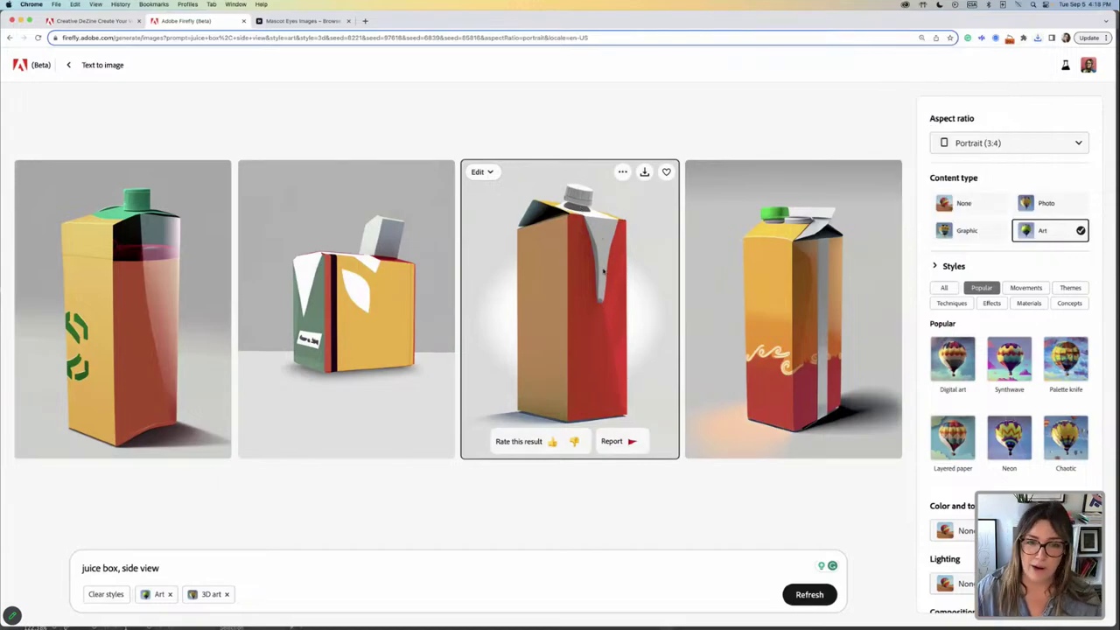
left_click(867, 171)
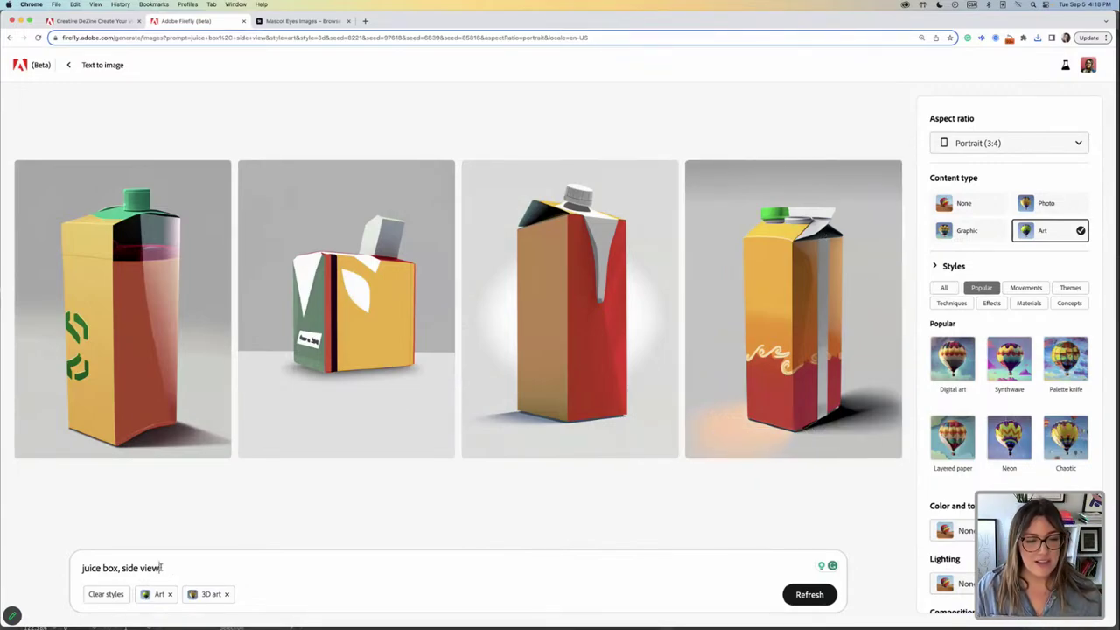
Replace "juice box" with "milk carton" in the prompt and generate new images.
left_click_drag(120, 568, 67, 569)
type("mi")
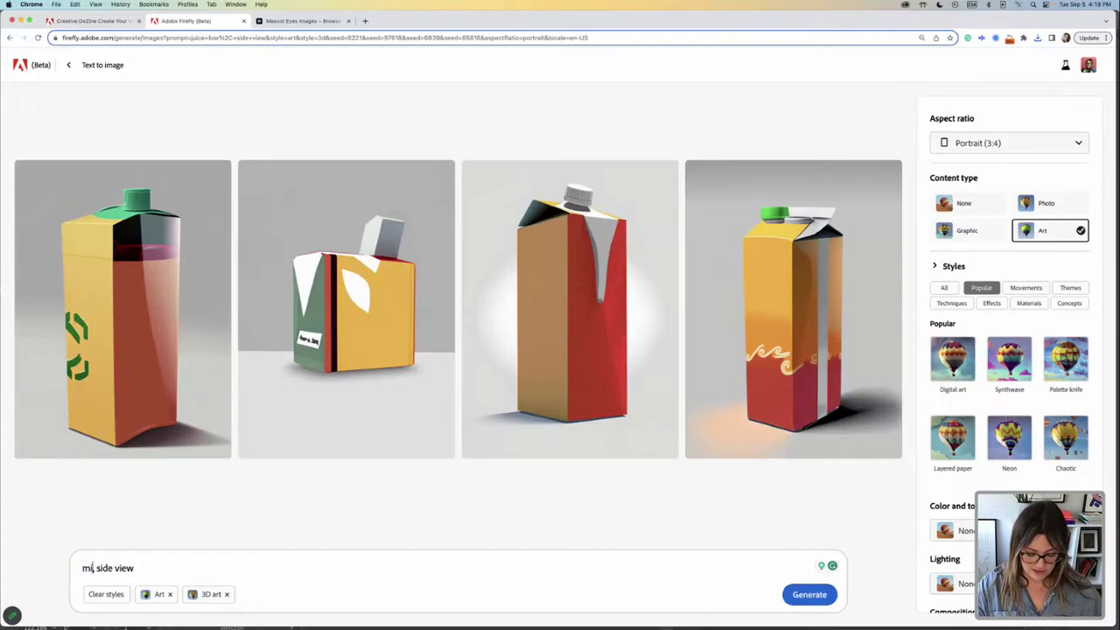
type("lk")
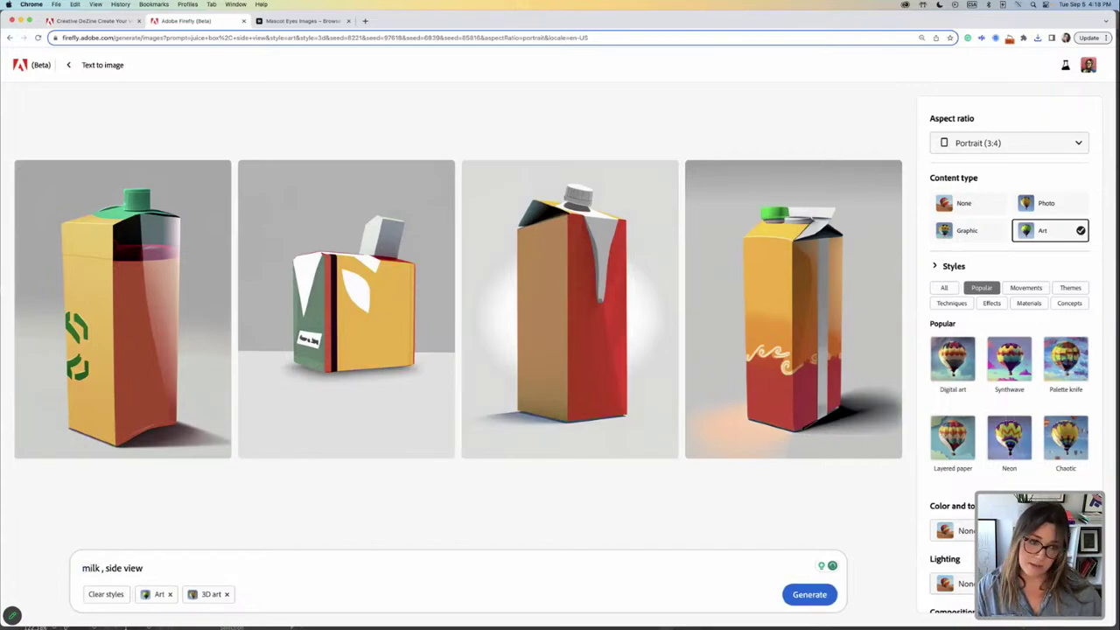
key("BackSpace")
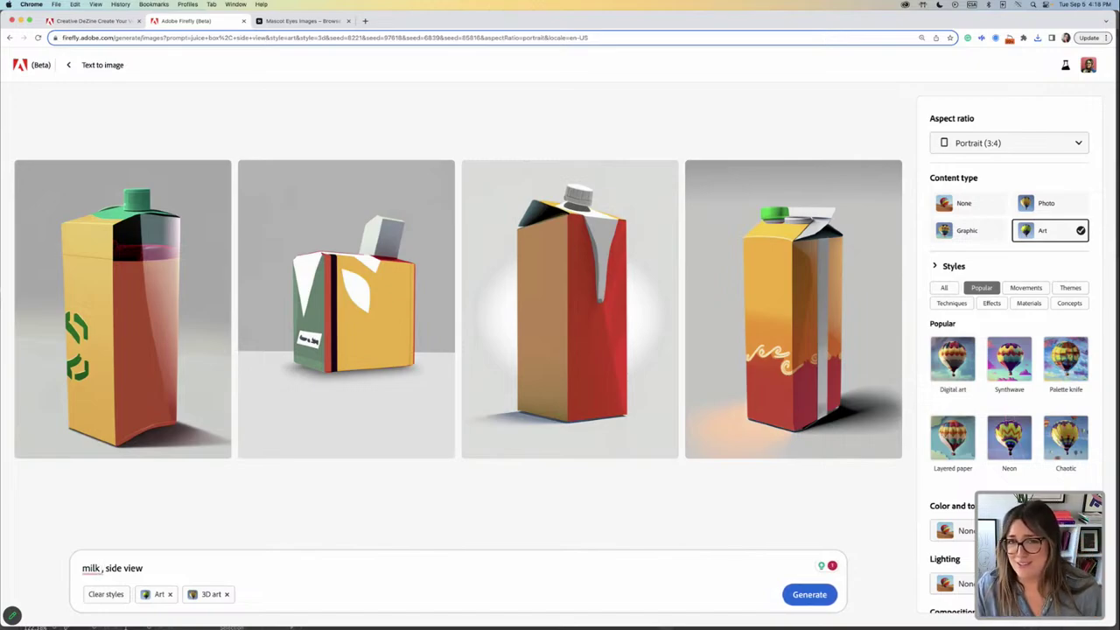
type("carton")
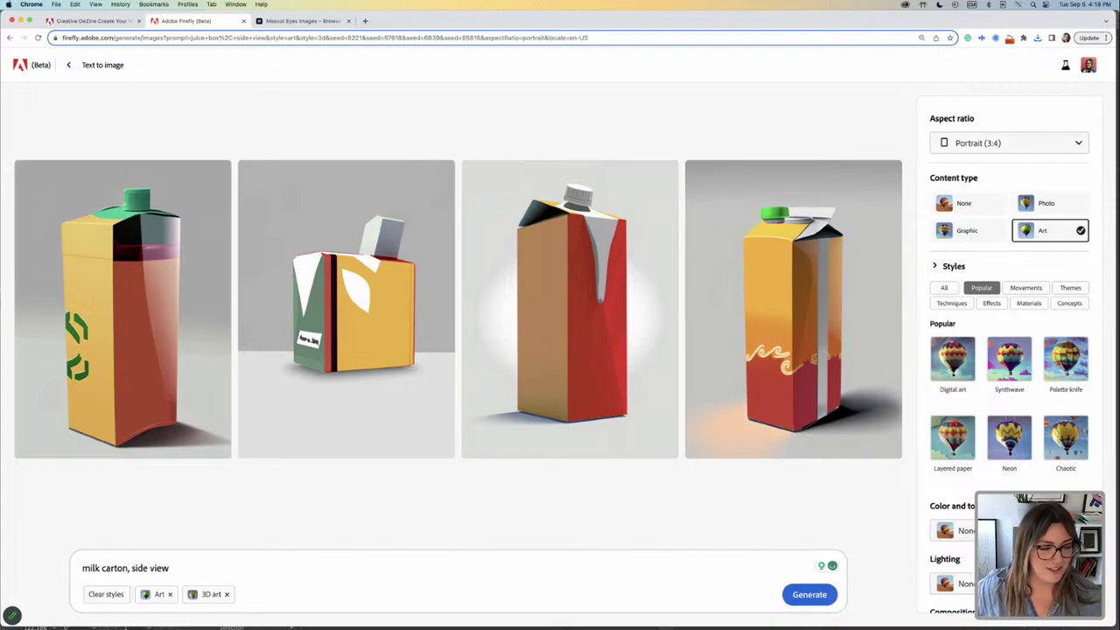
key("Return")
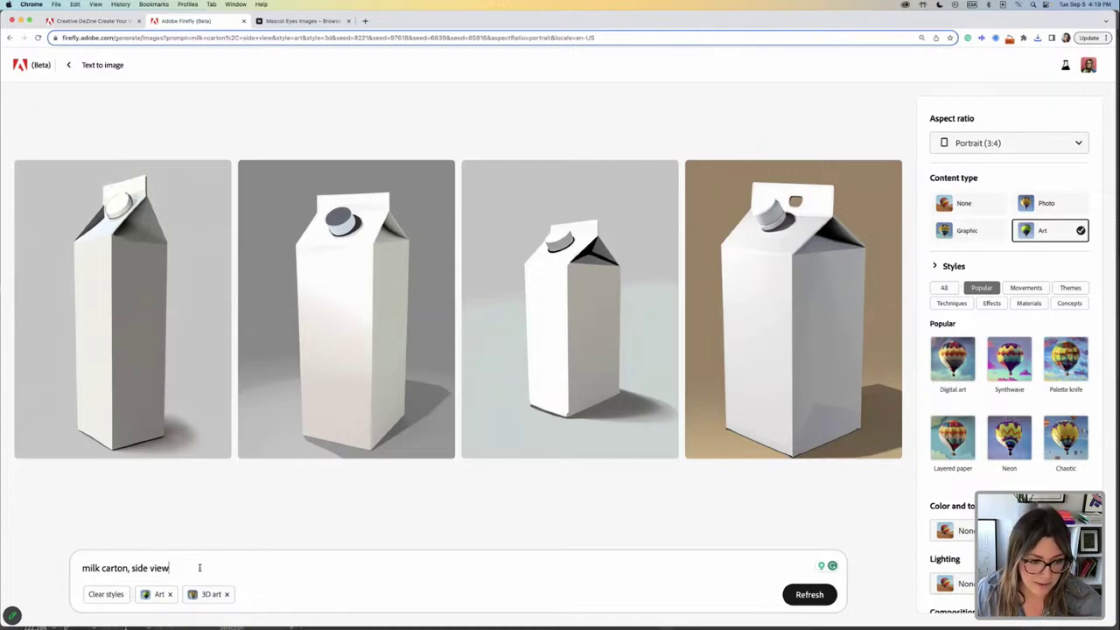
Add "3D" to the end of the milk carton prompt and generate again.
type(", ")
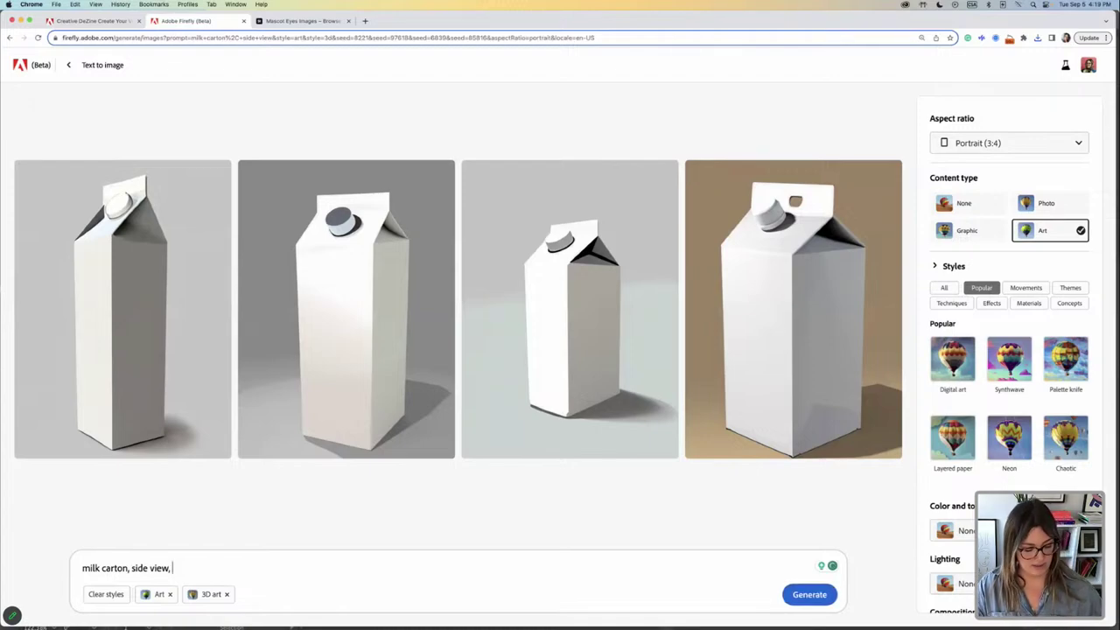
type("3d")
key("BackSpace")
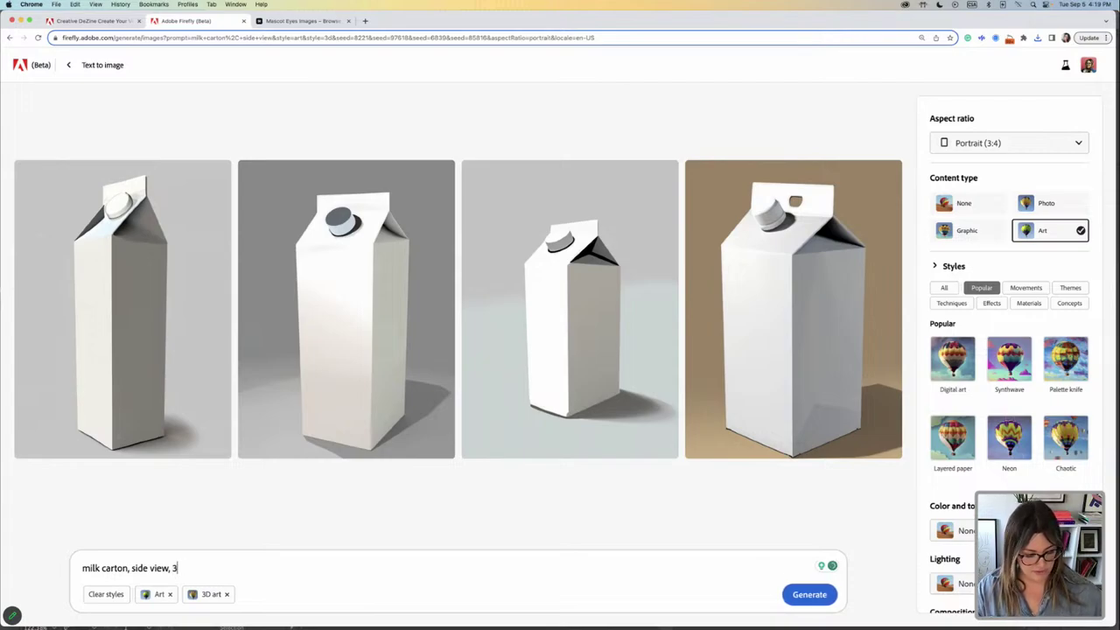
type("D")
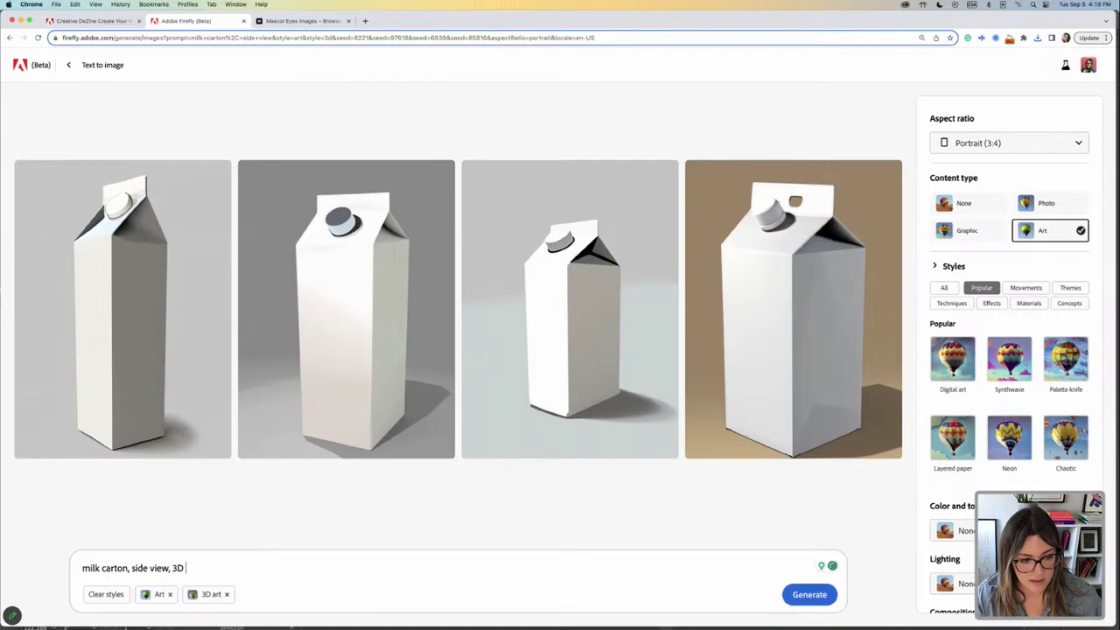
key("Return")
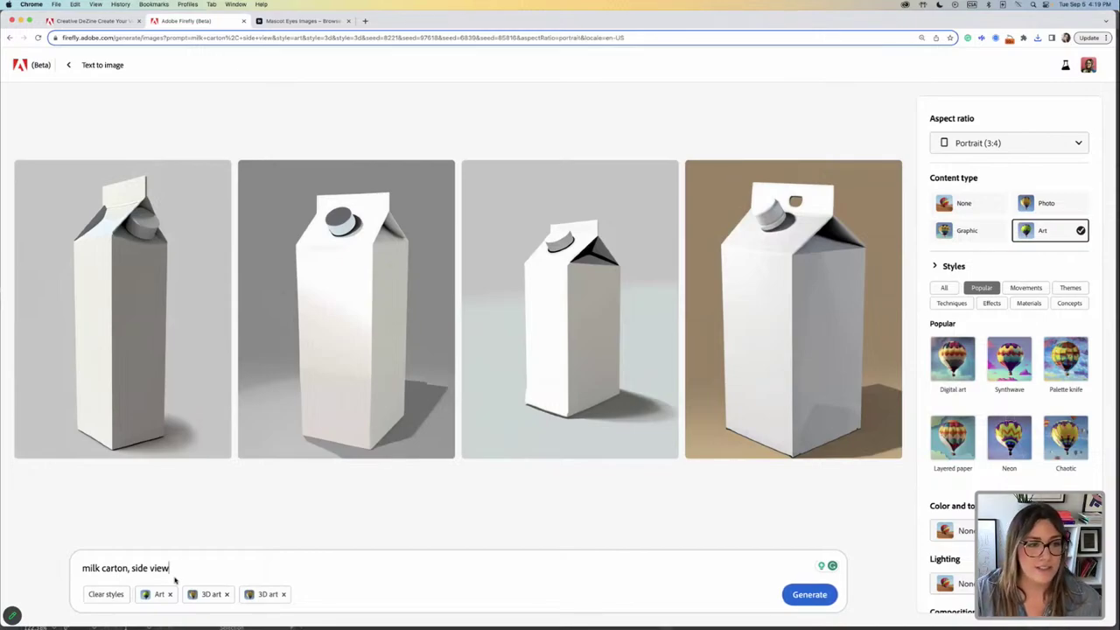
Switch to the presentation and copy the prompt "milk carton, three dimensions, side view" from the Character Process (Idea 3) slide.
left_click(175, 579)
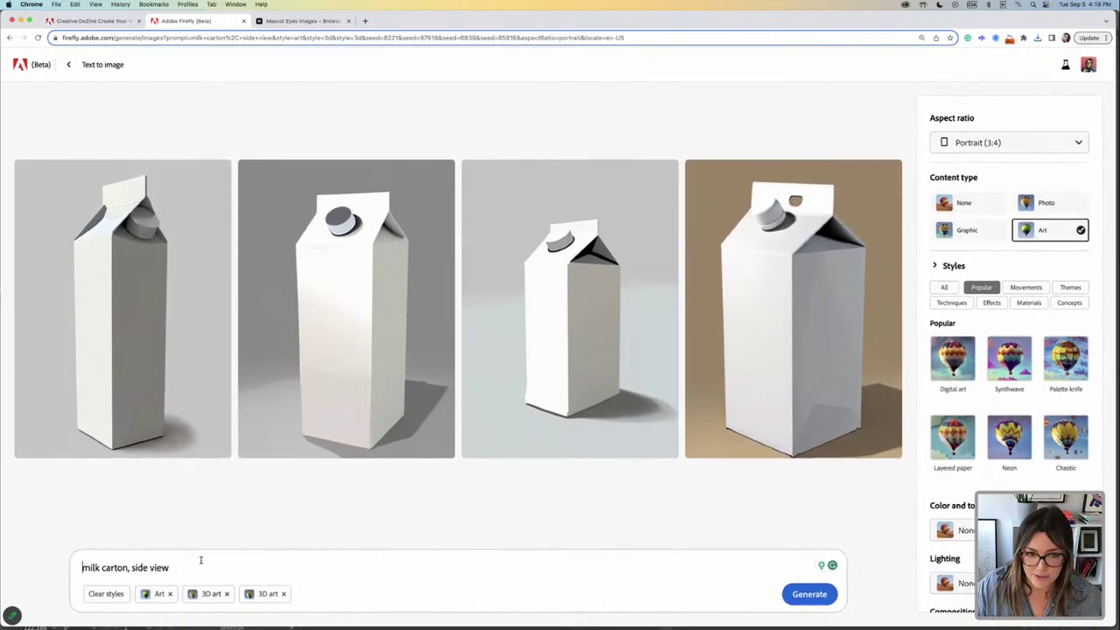
left_click(107, 21)
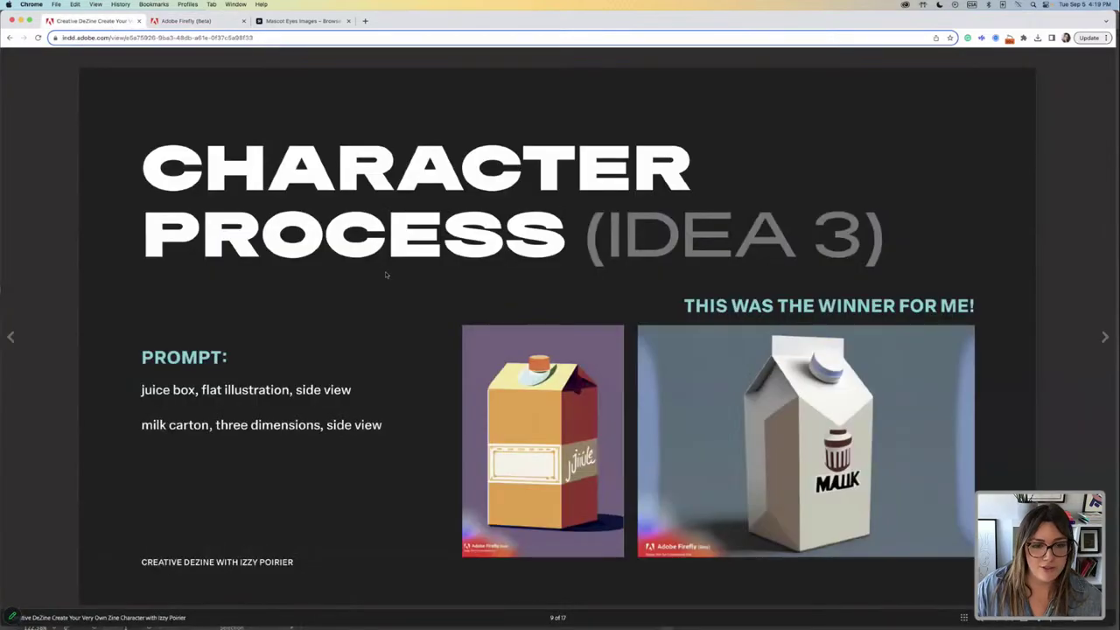
left_click_drag(383, 425, 137, 429)
key("super+c")
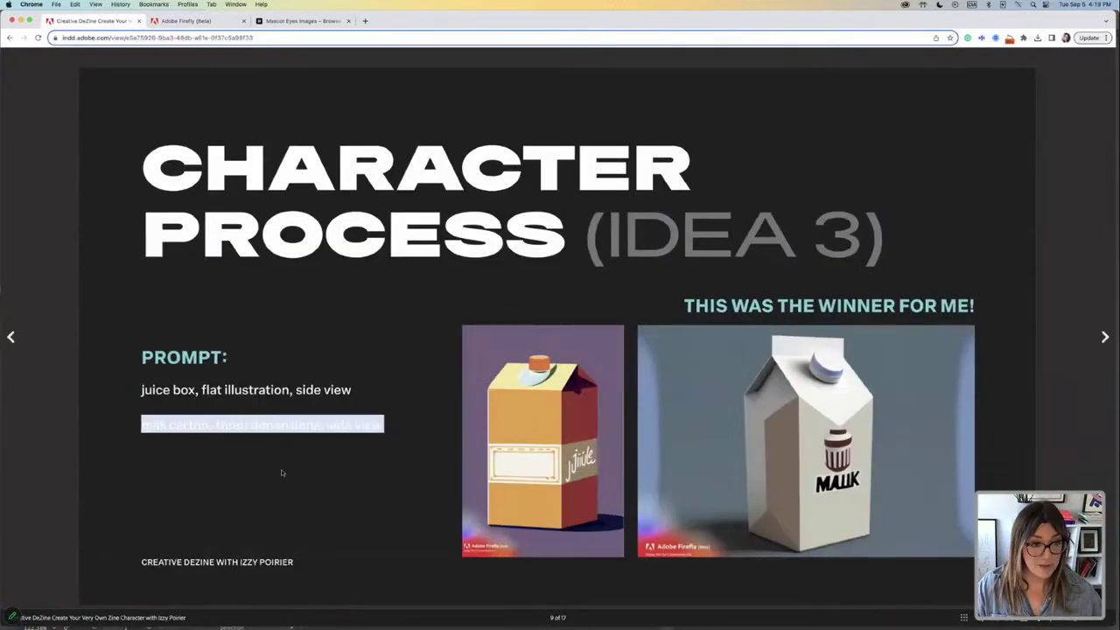
Return to Firefly, replace the prompt with the copied "milk carton, three dimensions, side view" and generate images.
left_click(186, 21)
left_click(199, 567)
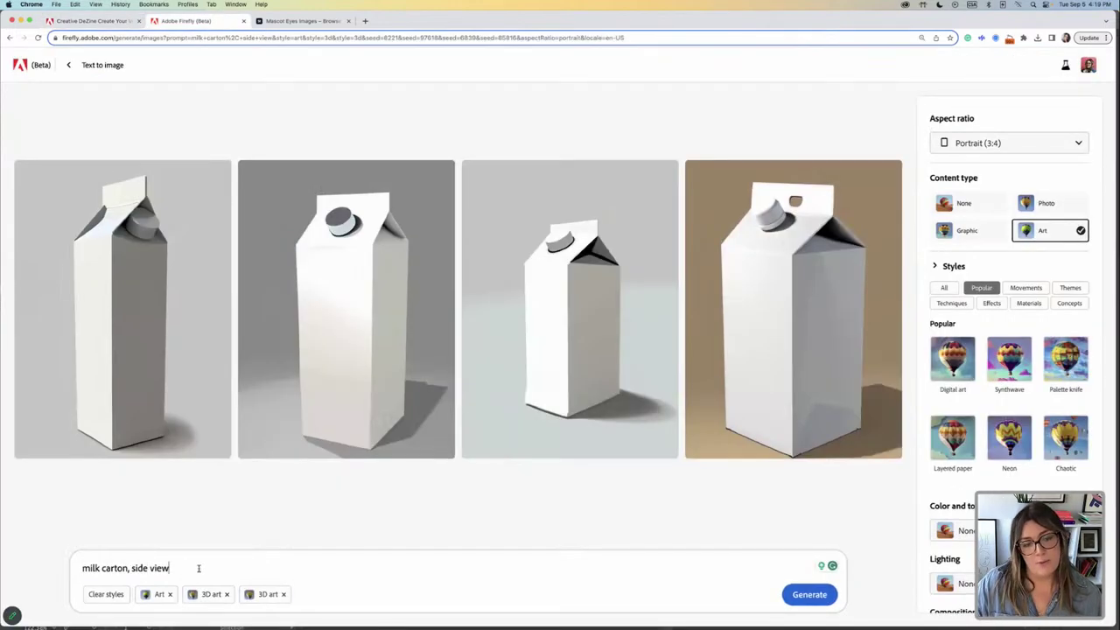
left_click_drag(198, 568, 79, 566)
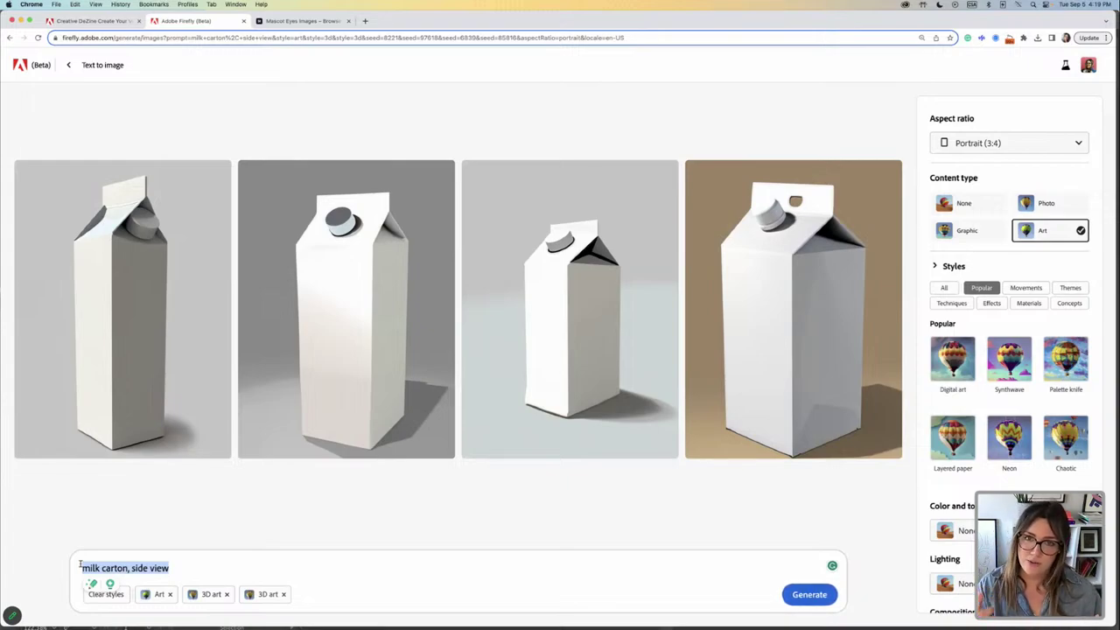
key("super+v")
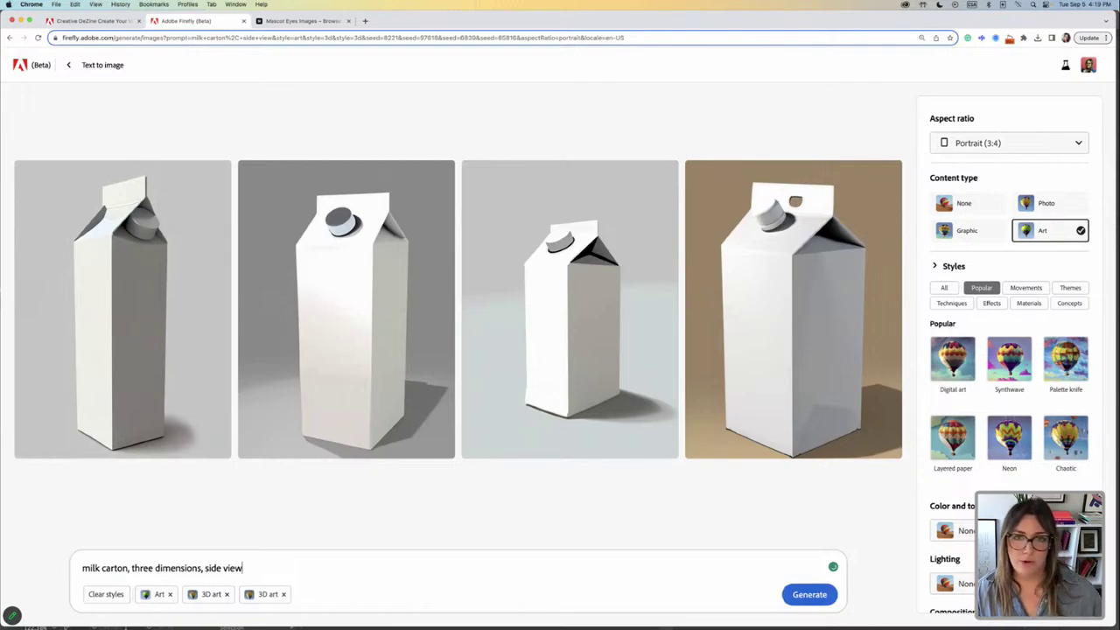
key("Return")
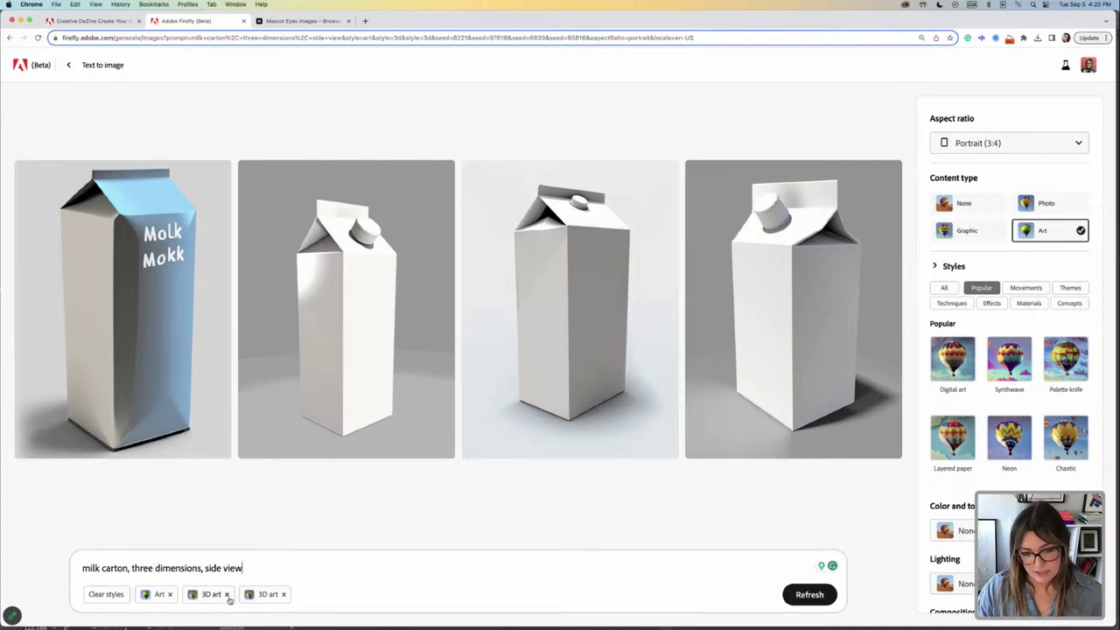
Add "no cap" to the end of the milk carton prompt, generate the images and refresh the results for more variations.
left_click_drag(131, 568, 201, 568)
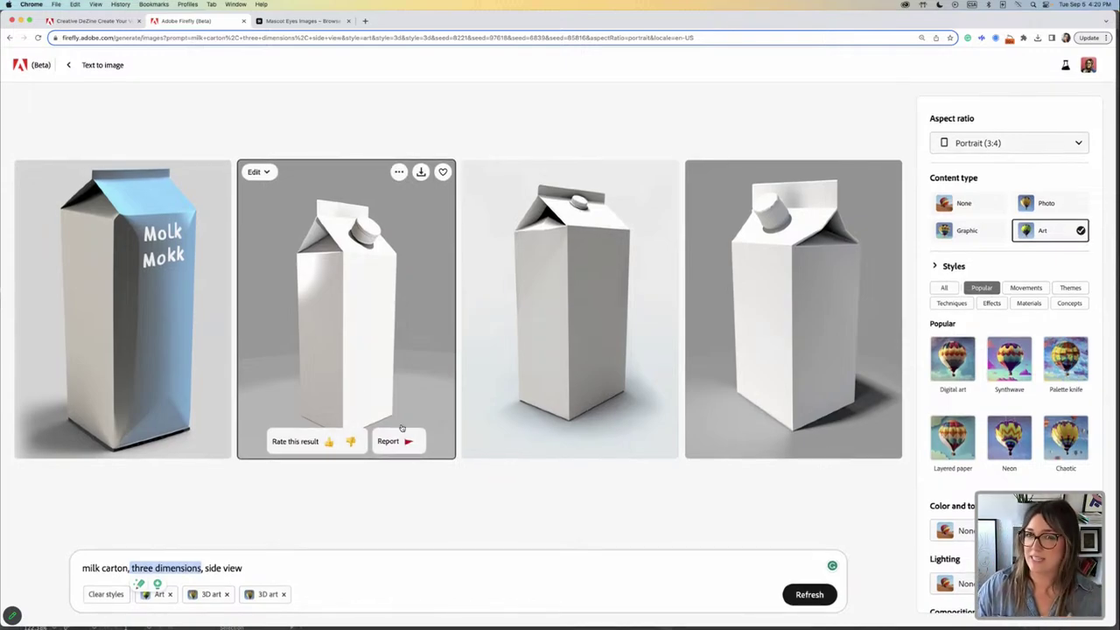
left_click(270, 563)
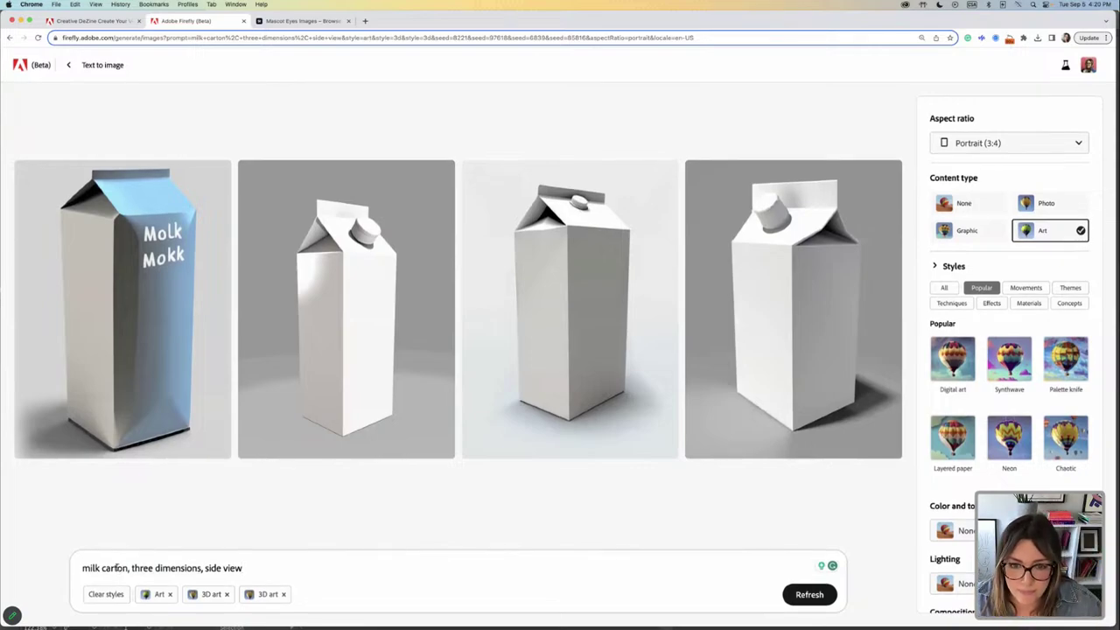
type(", no ca")
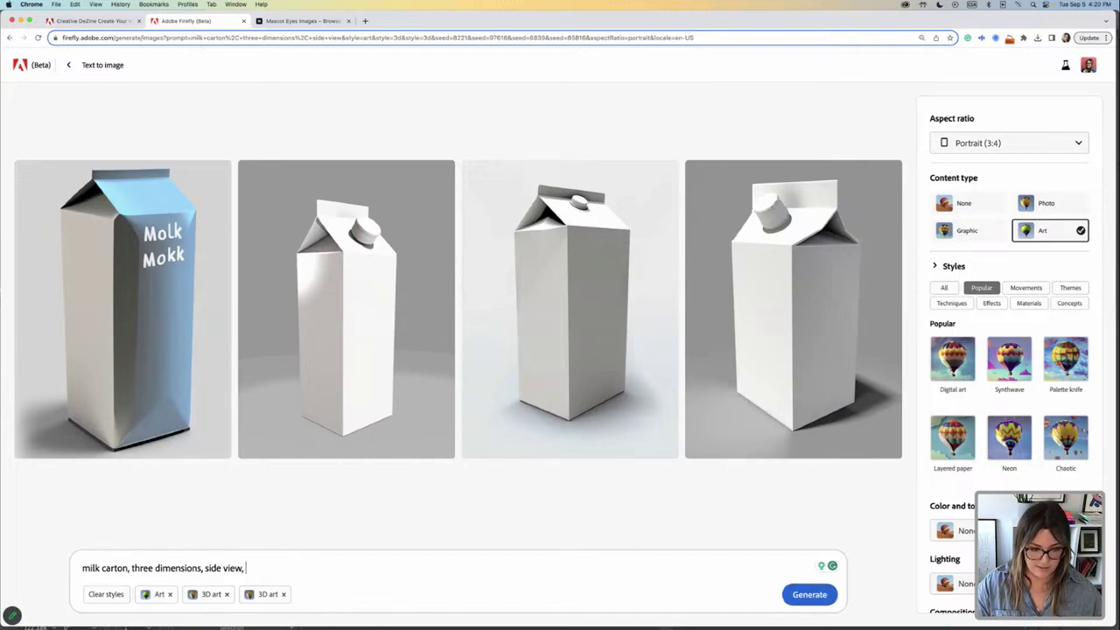
type("p")
key("Return")
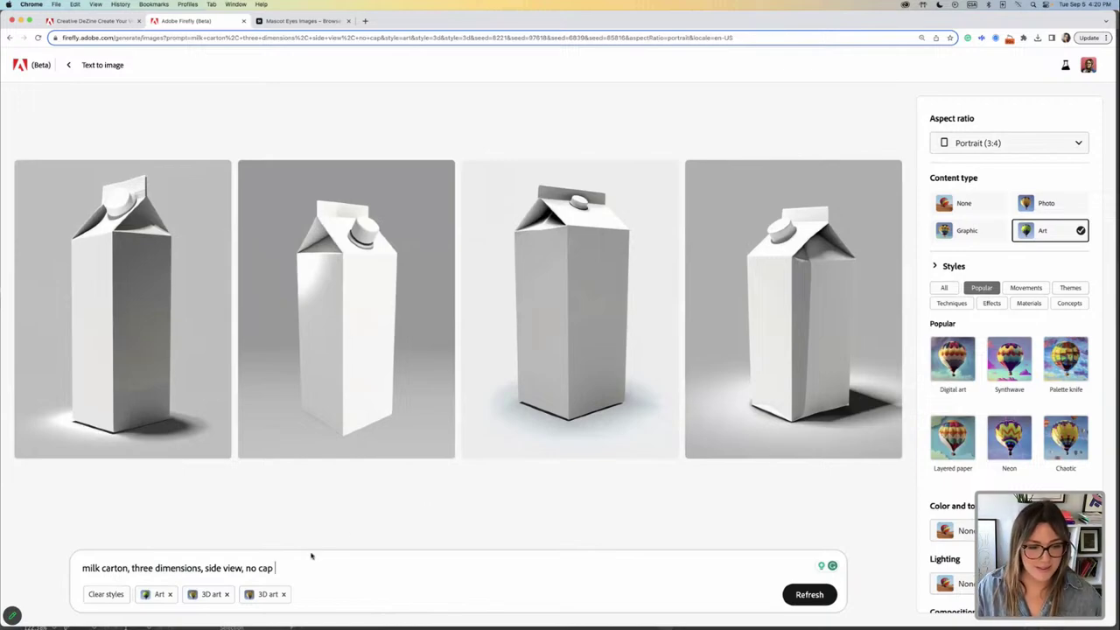
left_click(809, 595)
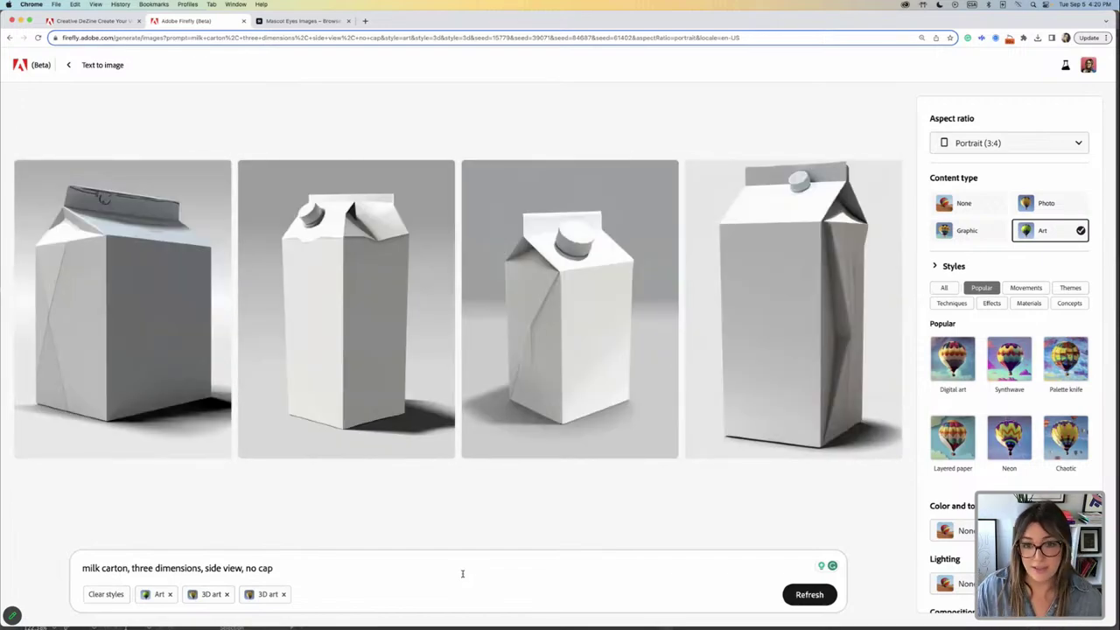
mouse_move(112, 232)
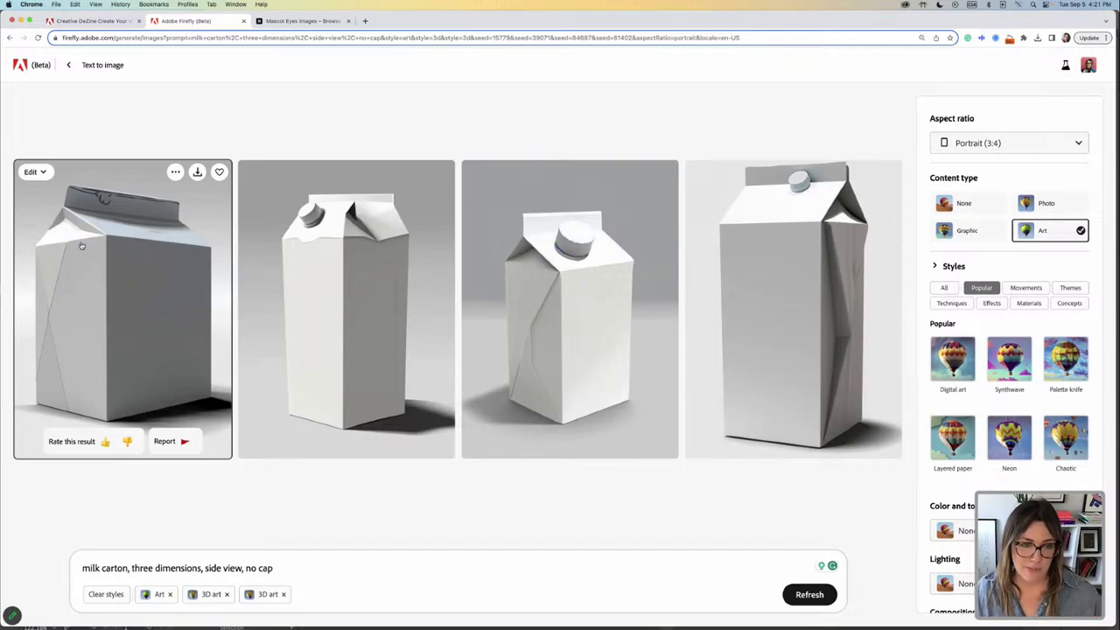
Download the first no-cap milk carton image, and show the presentation slide pairing the carton references with pencil sketches.
left_click(197, 173)
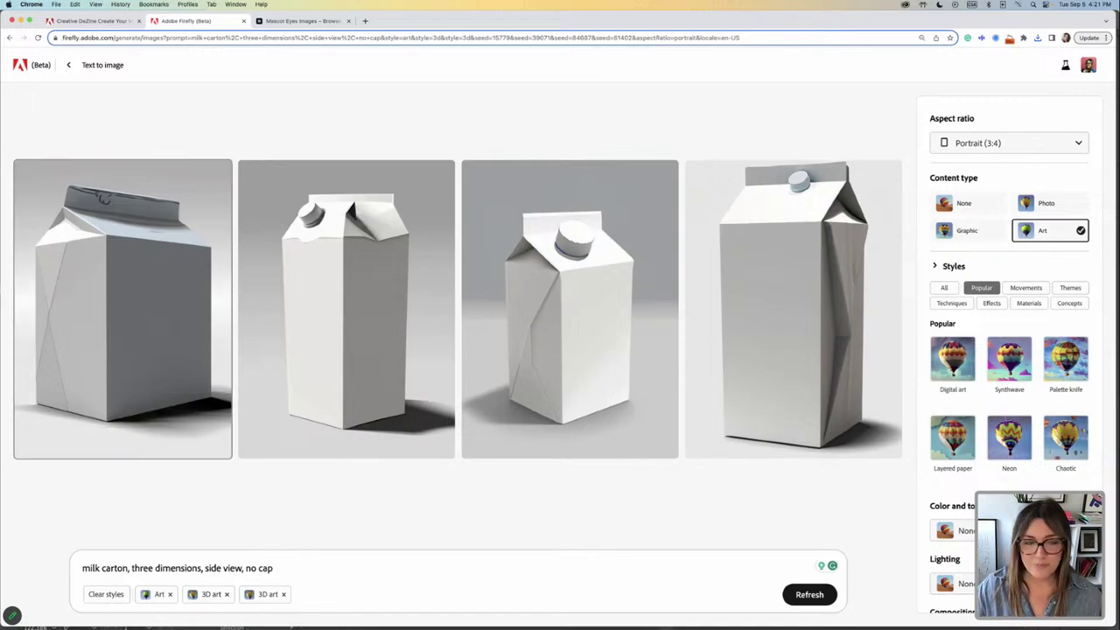
left_click(77, 21)
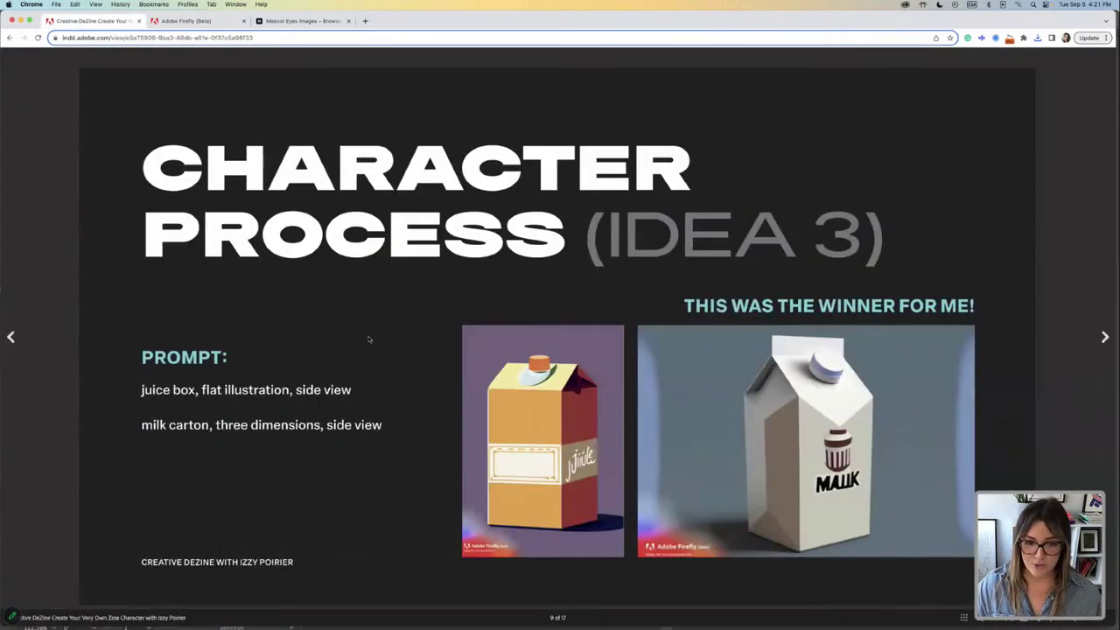
key("Right")
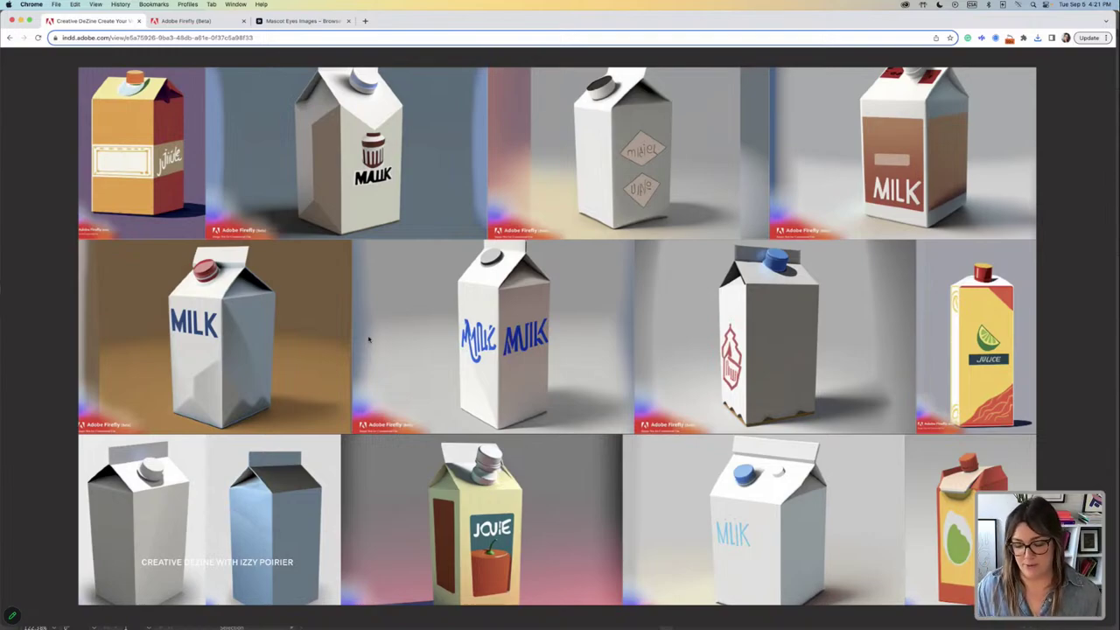
key("Right")
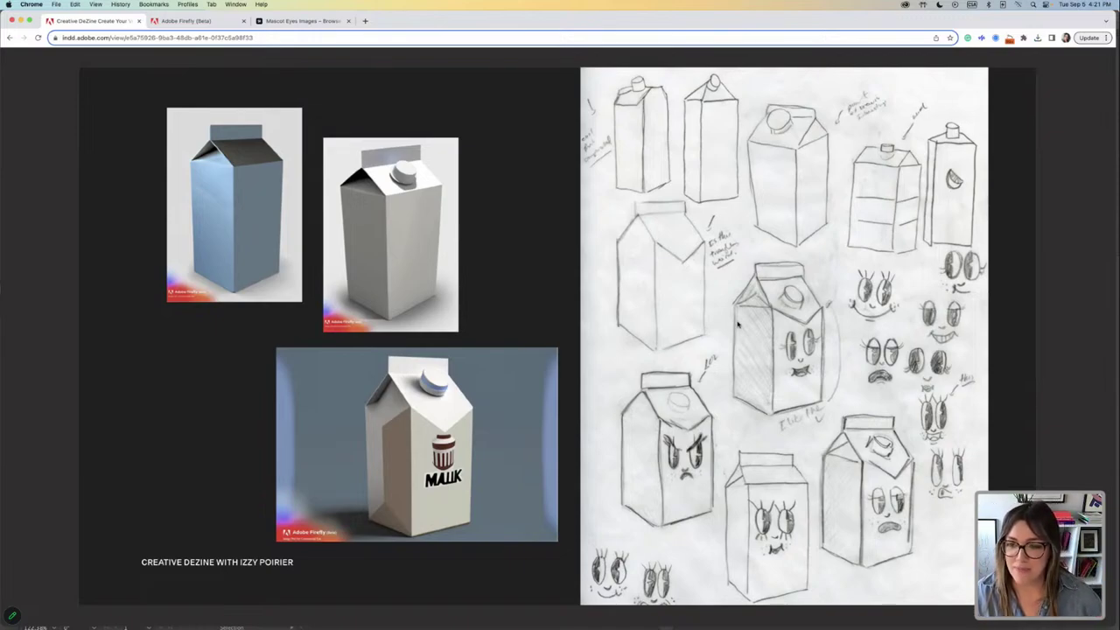
Switch to Adobe Stock and examine the retro 30s cartoon face set and a related set with walking legs from its series.
left_click(307, 21)
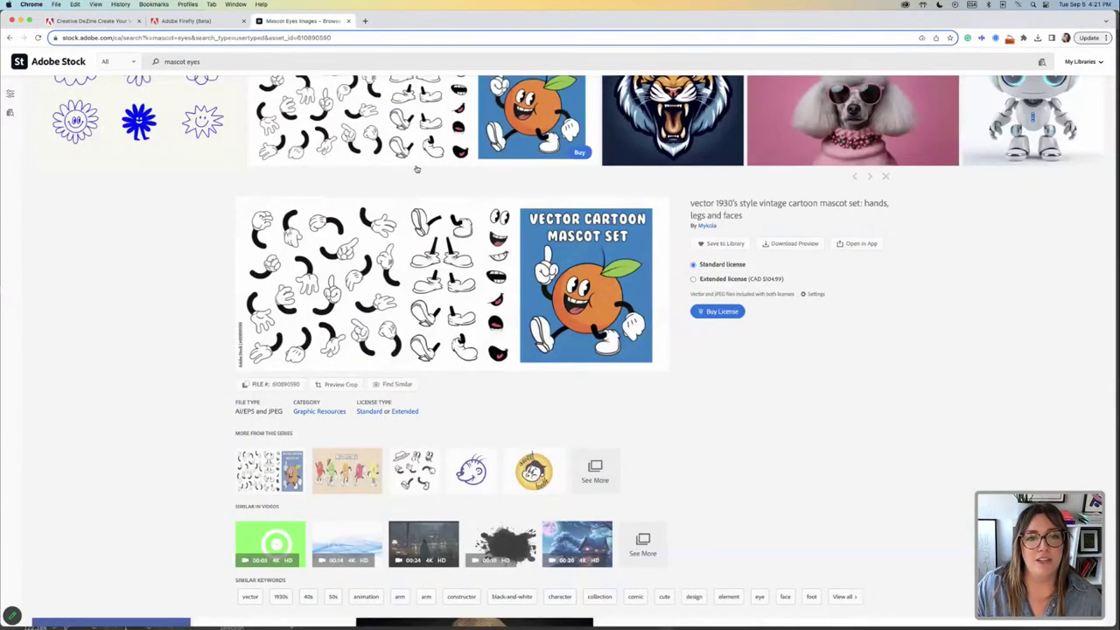
scroll(416, 169, "up", 3)
left_click(392, 564)
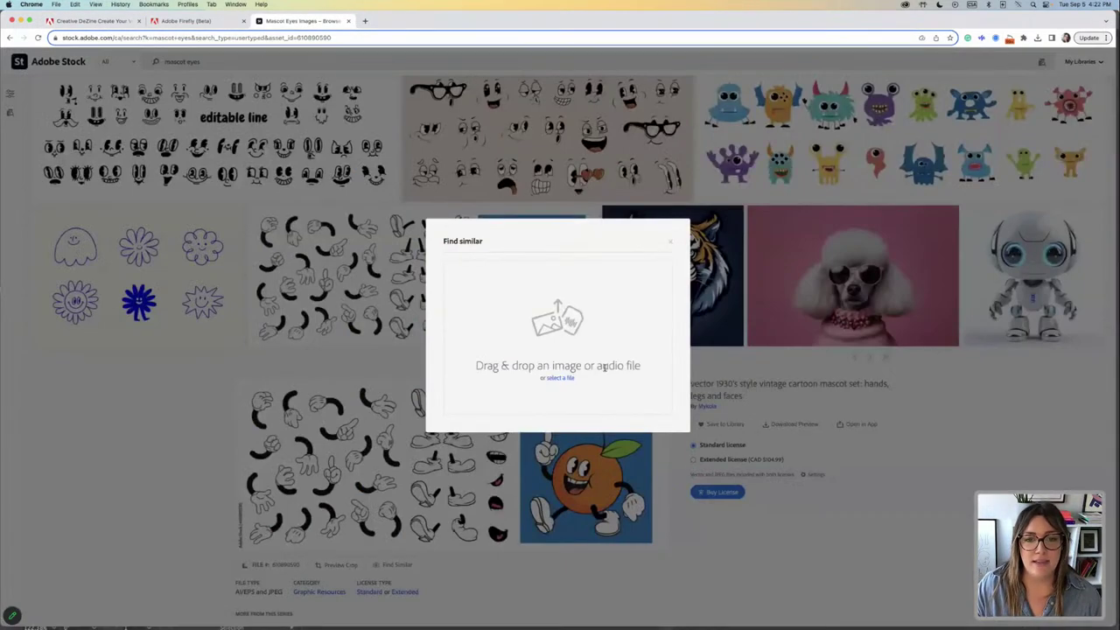
left_click(672, 243)
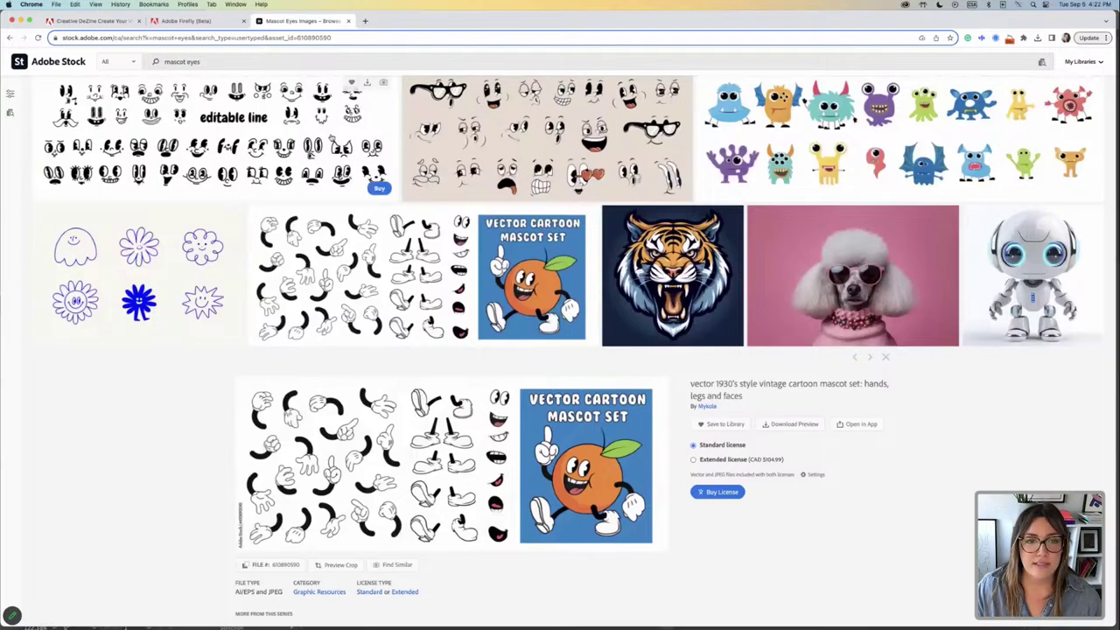
left_click(261, 135)
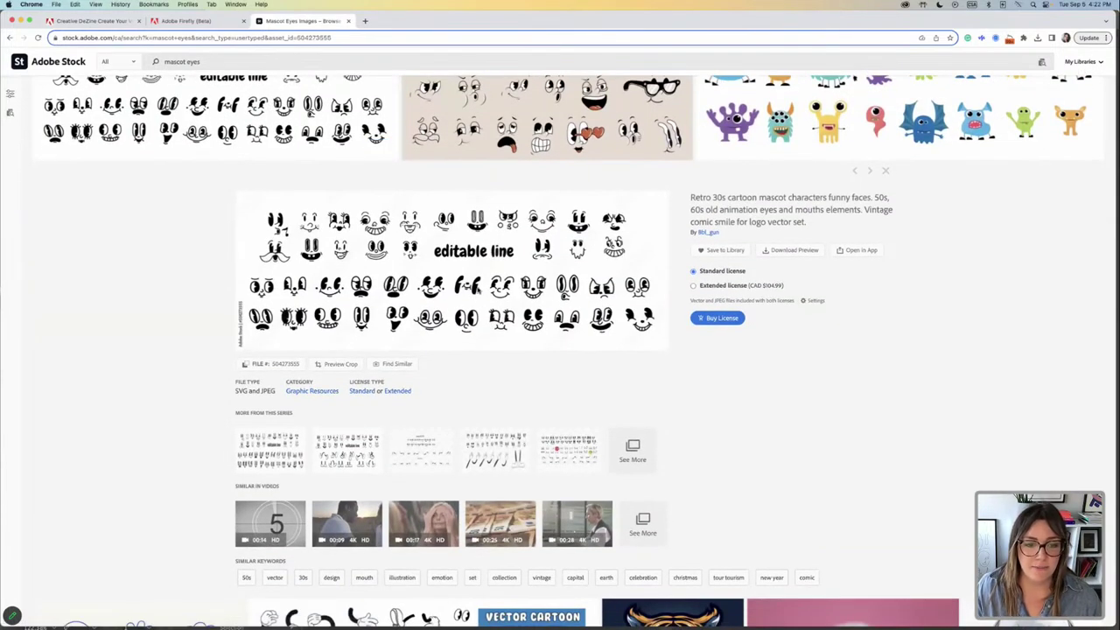
scroll(415, 275, "down", 3)
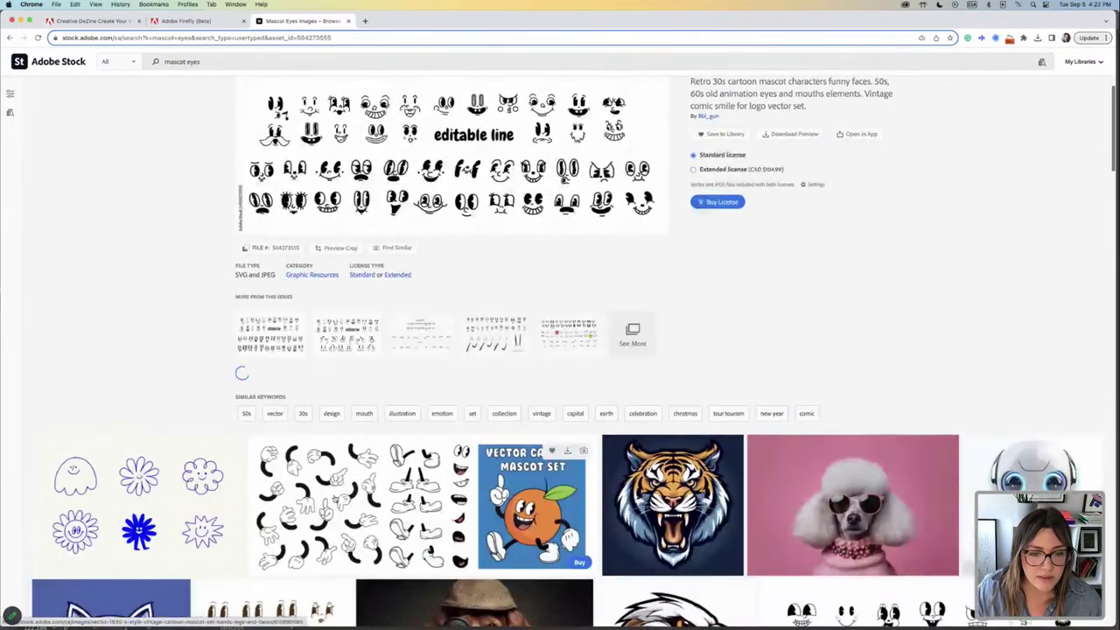
left_click(348, 332)
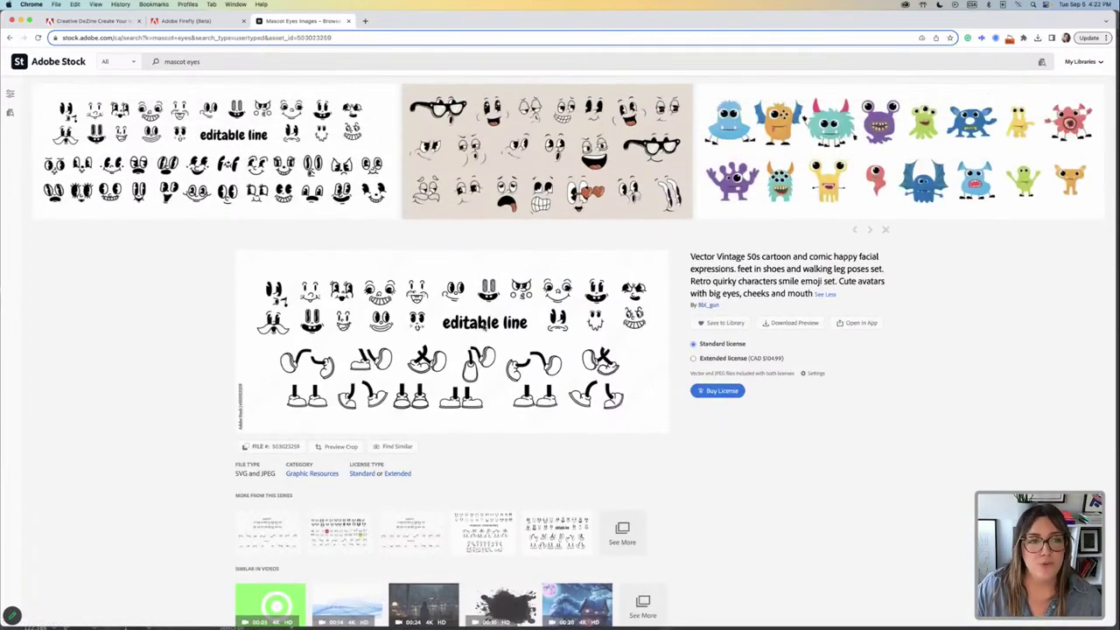
Return to the presentation and review the Character Process slides and schedule, ending on the milk carton sketches slide.
left_click(98, 20)
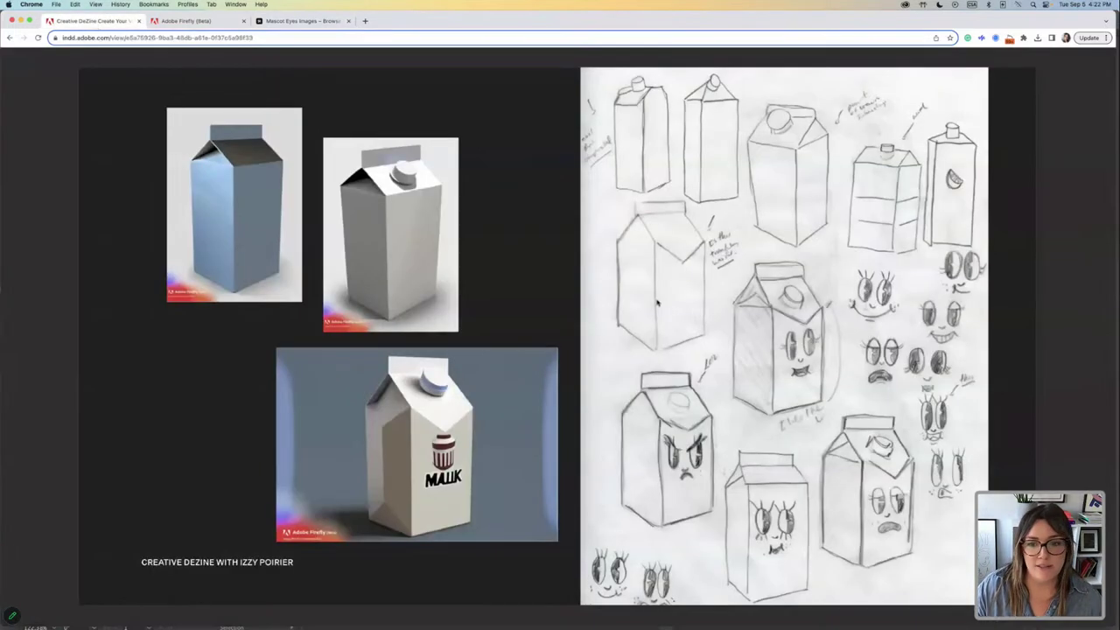
mouse_move(802, 549)
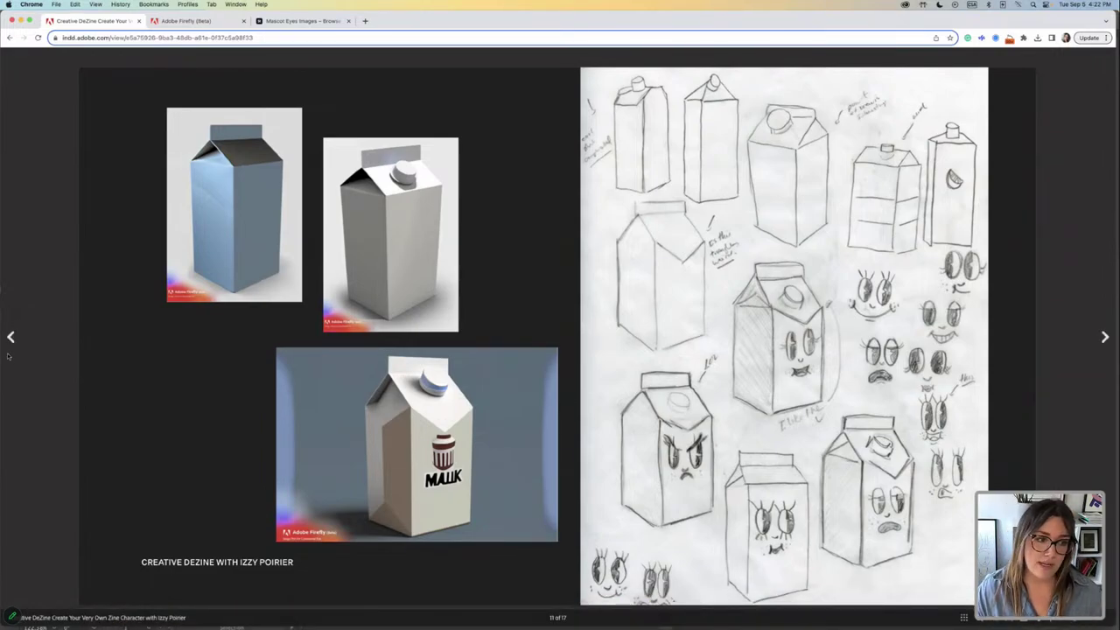
left_click(11, 339)
left_click(11, 340)
left_click(10, 340)
left_click(11, 340)
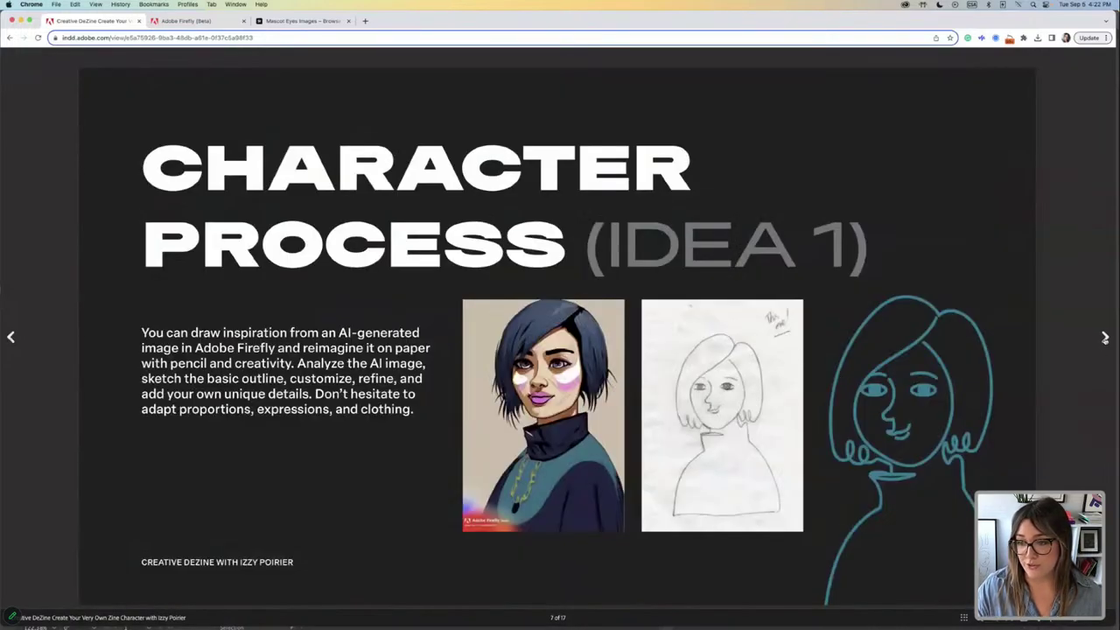
left_click(1105, 338)
left_click(1104, 337)
left_click(1105, 337)
left_click(1105, 338)
left_click(1105, 338)
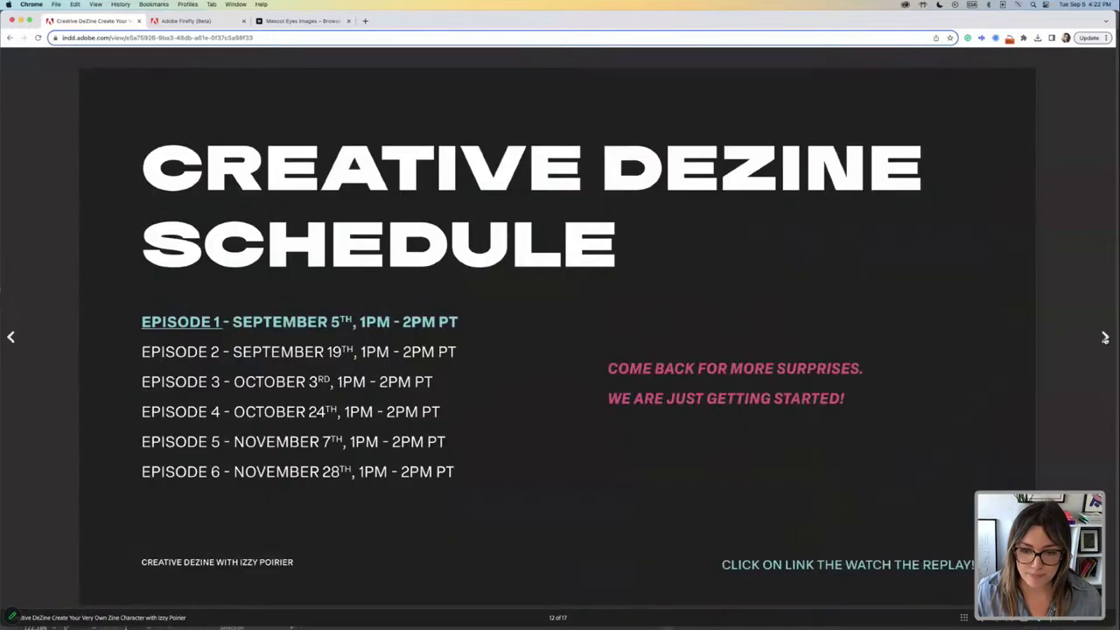
left_click(1105, 338)
left_click(10, 339)
left_click(9, 339)
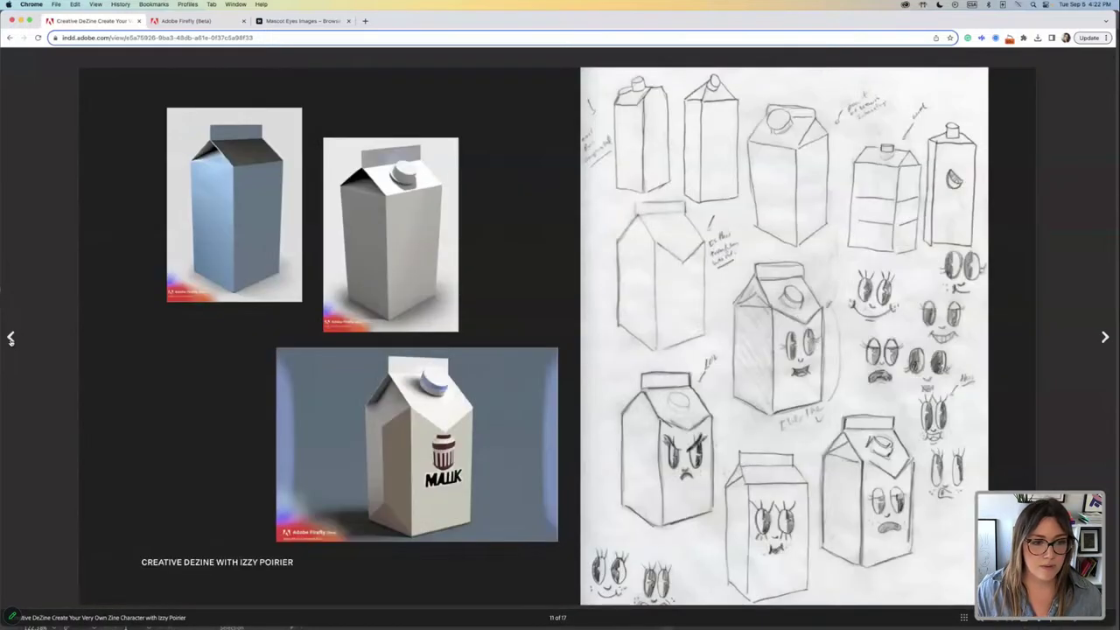
Switch to Illustrator, start placing files in Character Design 1.ai and browse to the Character Inspo folder inside Creative DeZine.
mouse_move(656, 626)
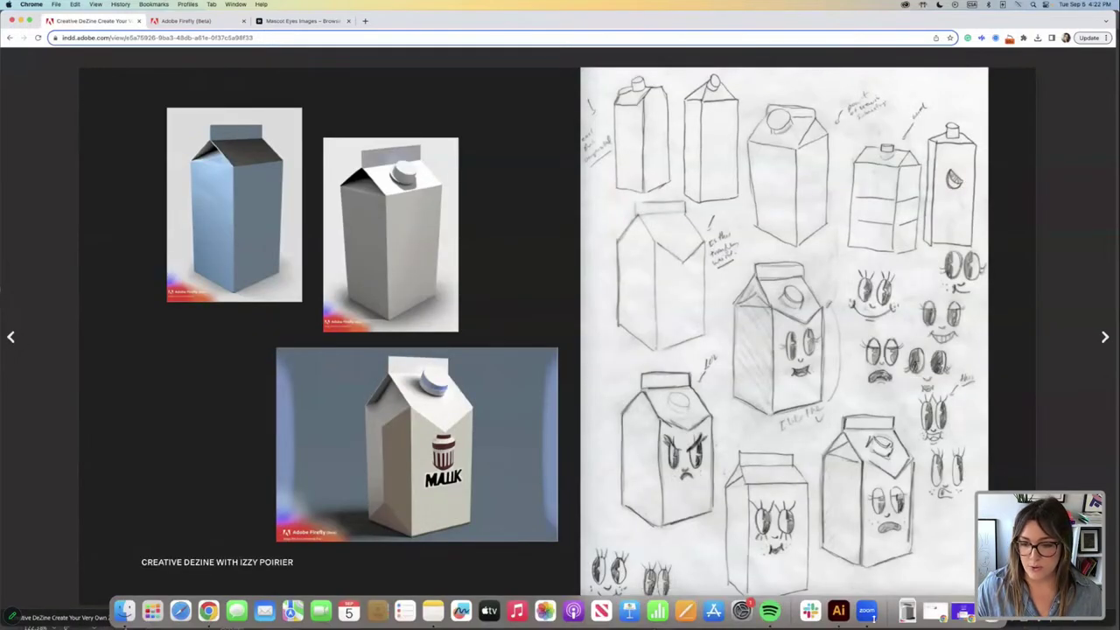
left_click(838, 610)
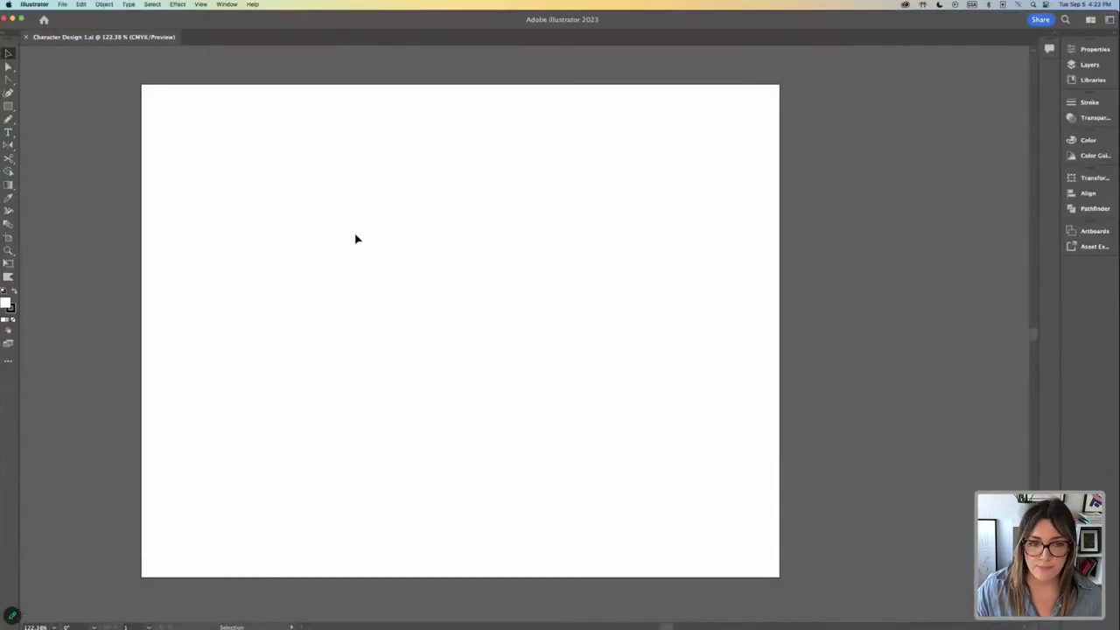
left_click(62, 5)
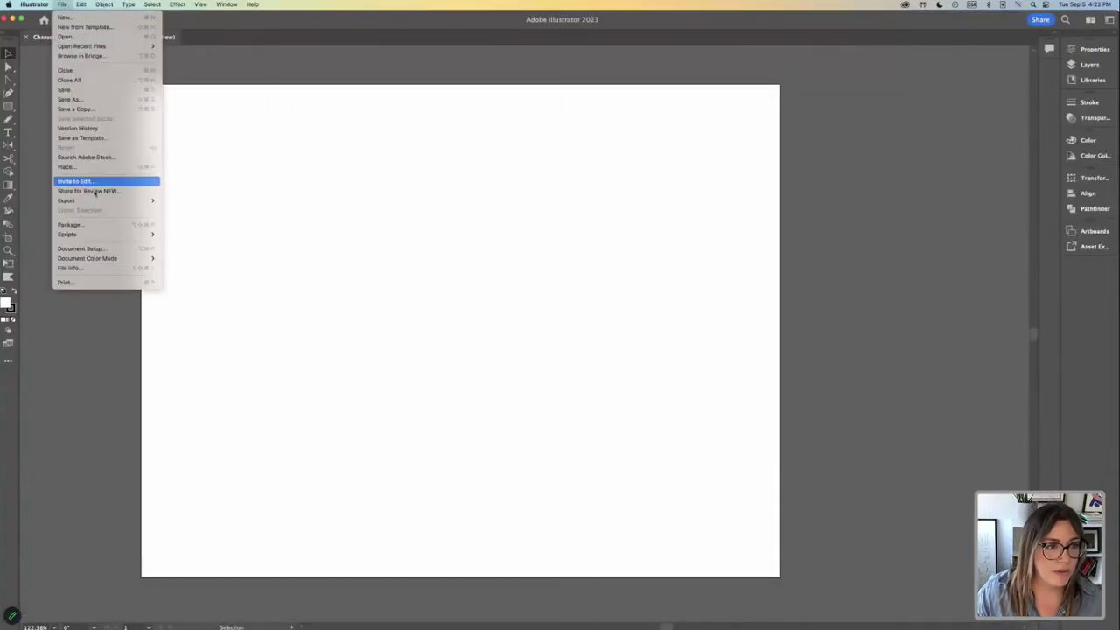
left_click(83, 168)
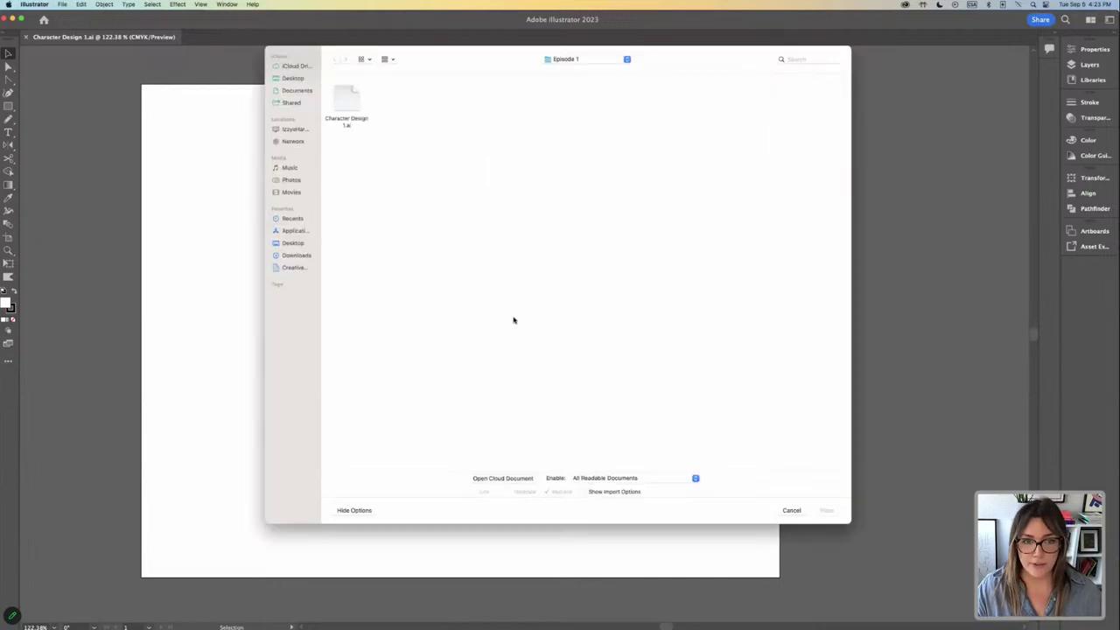
left_click(574, 61)
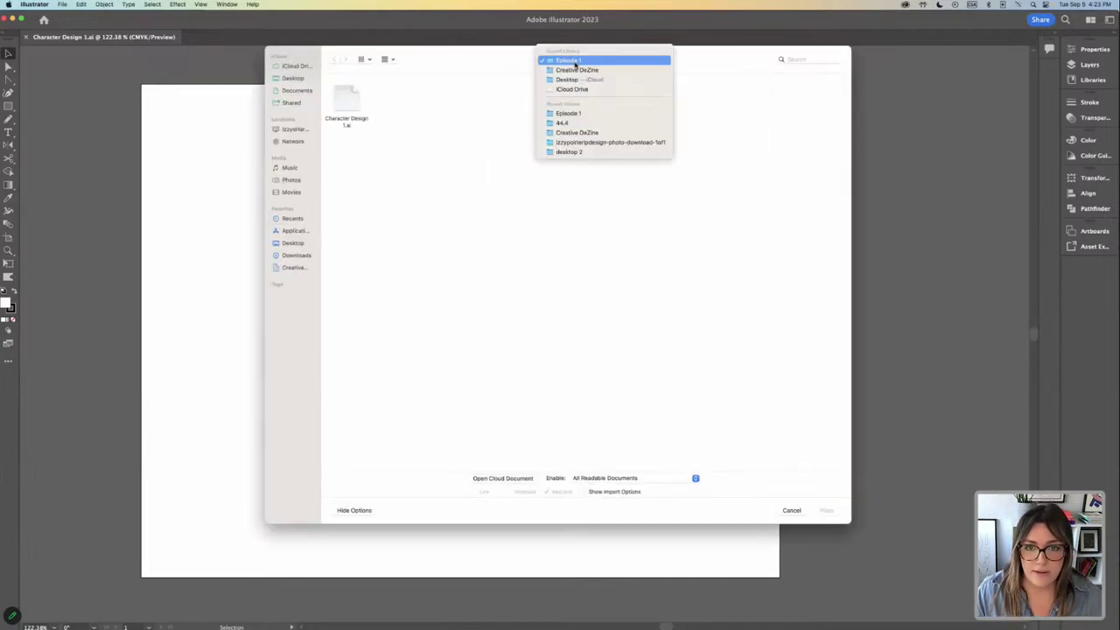
left_click(585, 74)
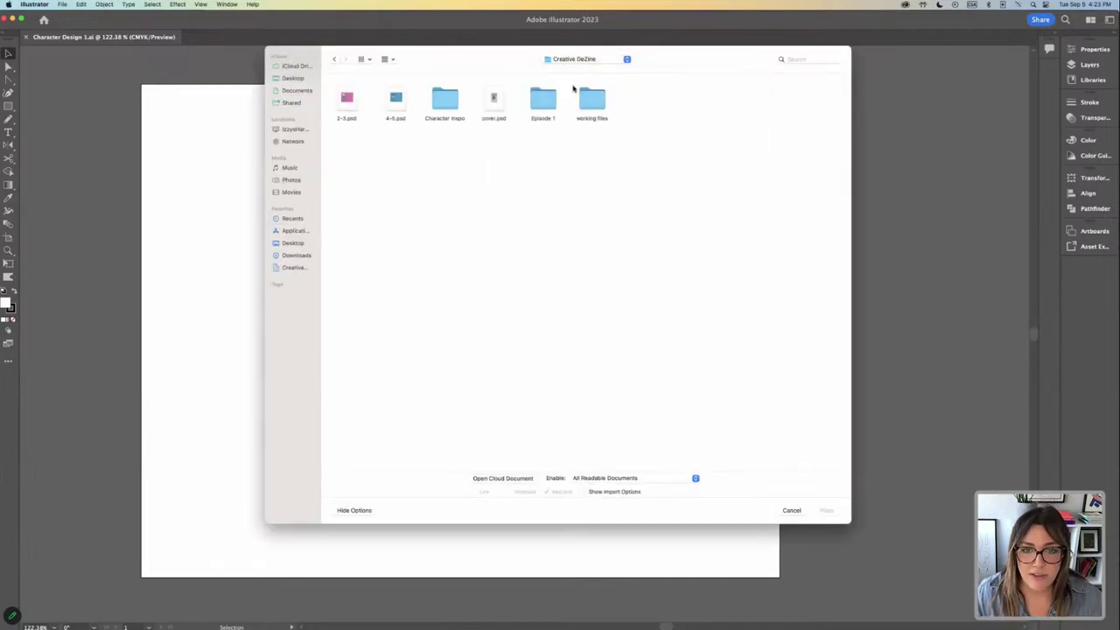
left_click(595, 105)
double_click(595, 105)
left_click(334, 59)
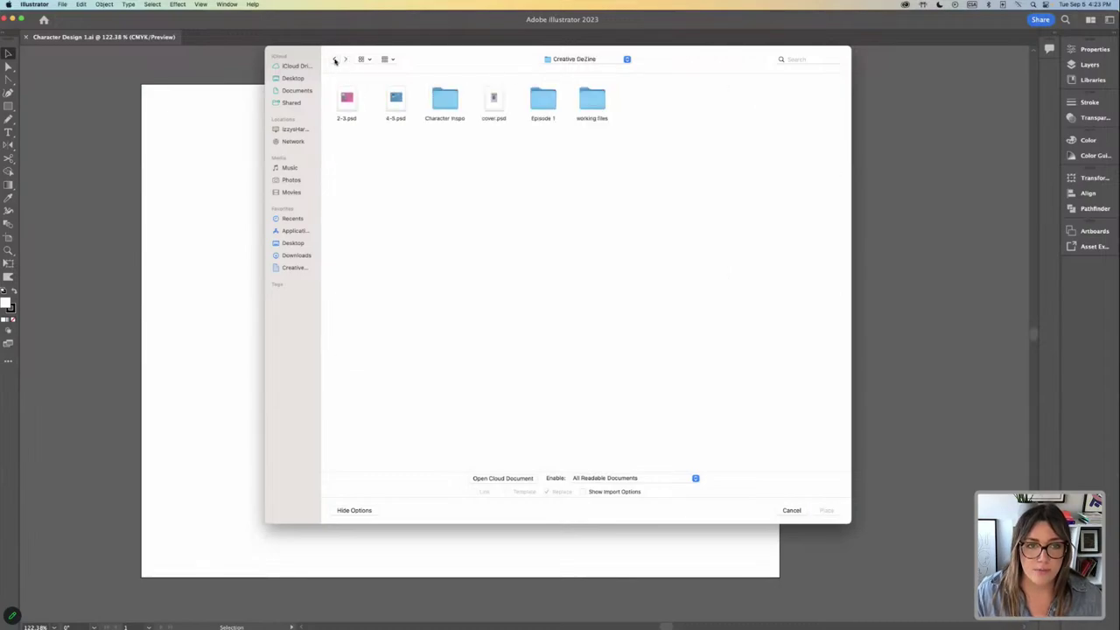
double_click(444, 100)
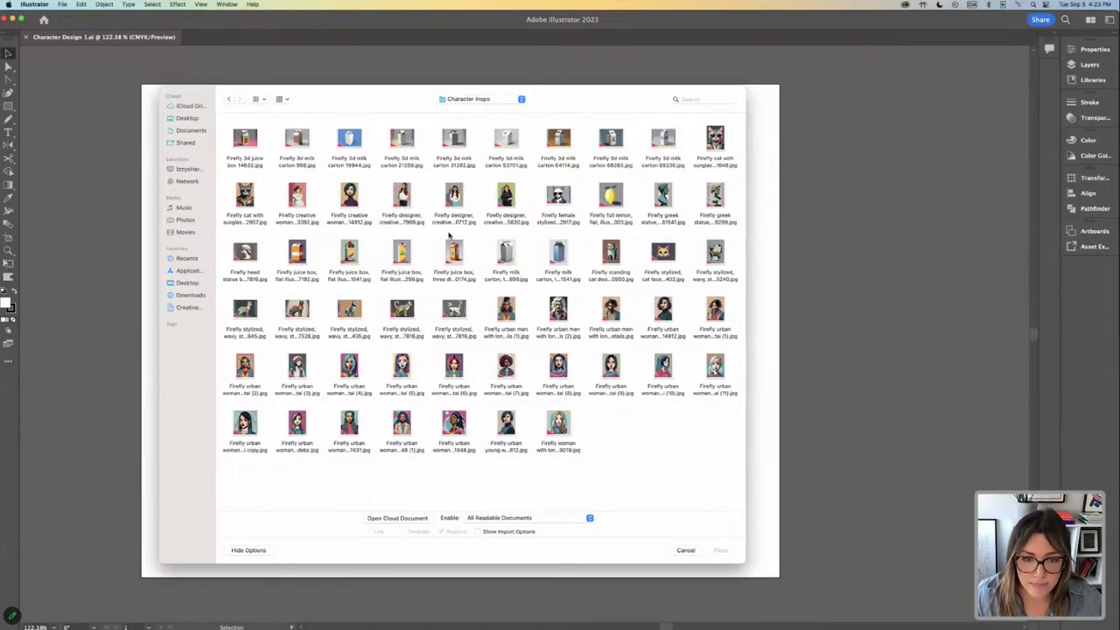
Place the blue, grey and MALK milk carton images from the Character Inspo folder as linked files in the document.
left_click(559, 262)
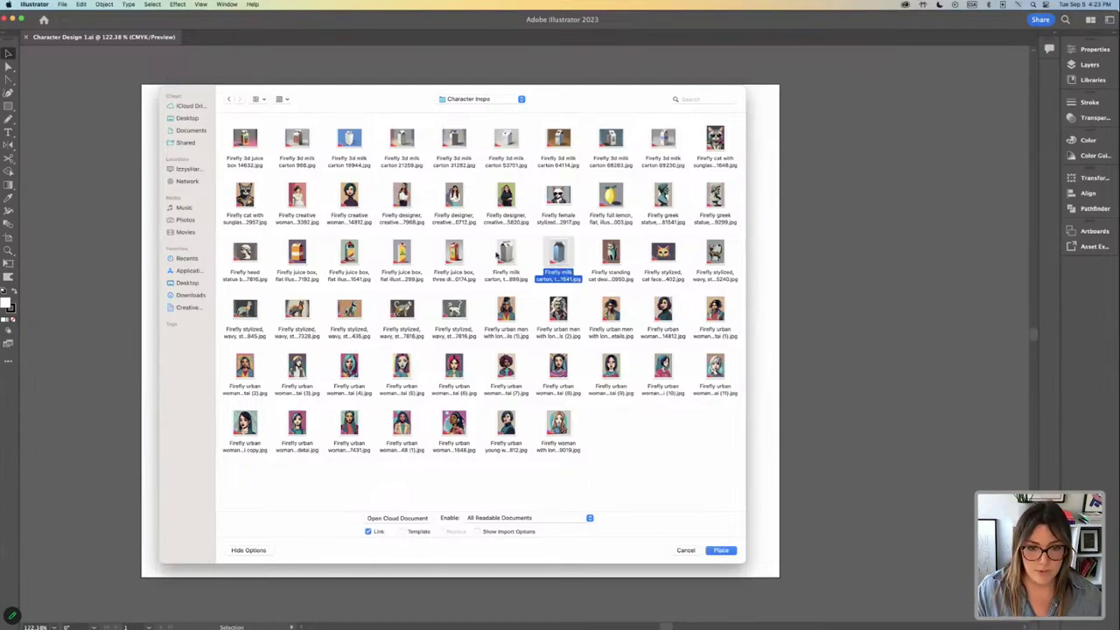
left_click(509, 254, "shift")
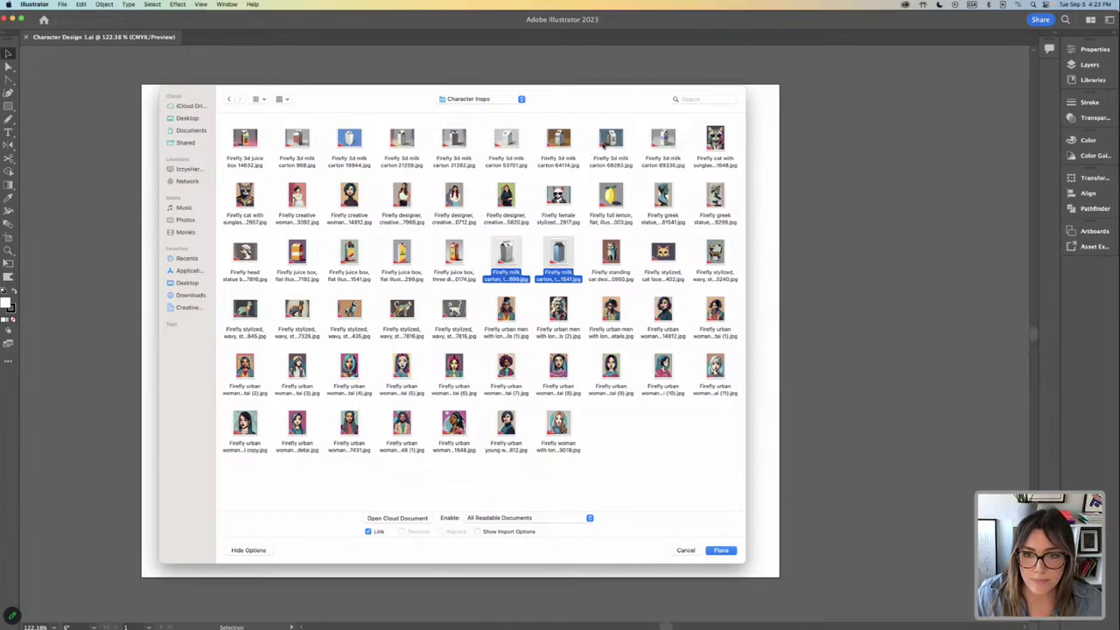
left_click(604, 144, "super")
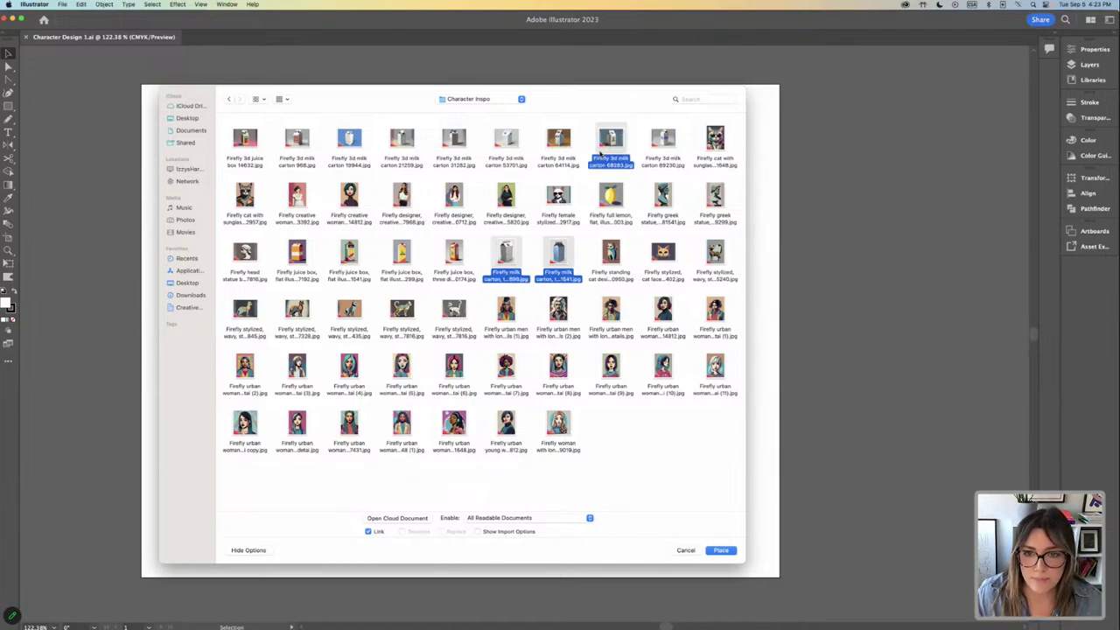
left_click(721, 550)
left_click(488, 256)
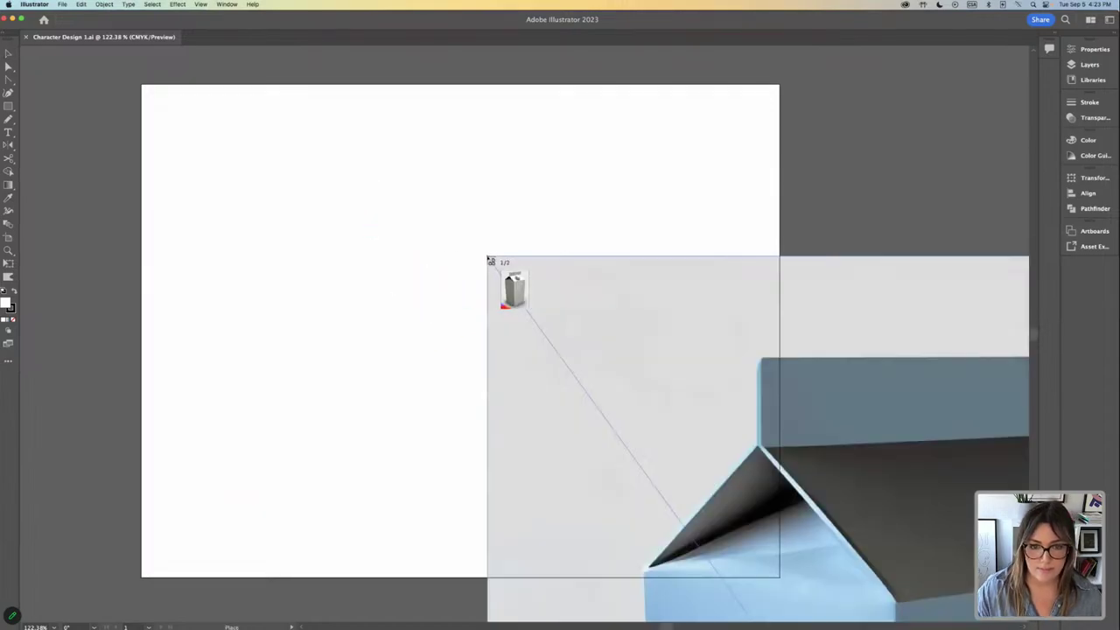
left_click(339, 242)
left_click(267, 206)
Scale down all three placed milk carton images together so they fit within the artboard's height.
key("super+1")
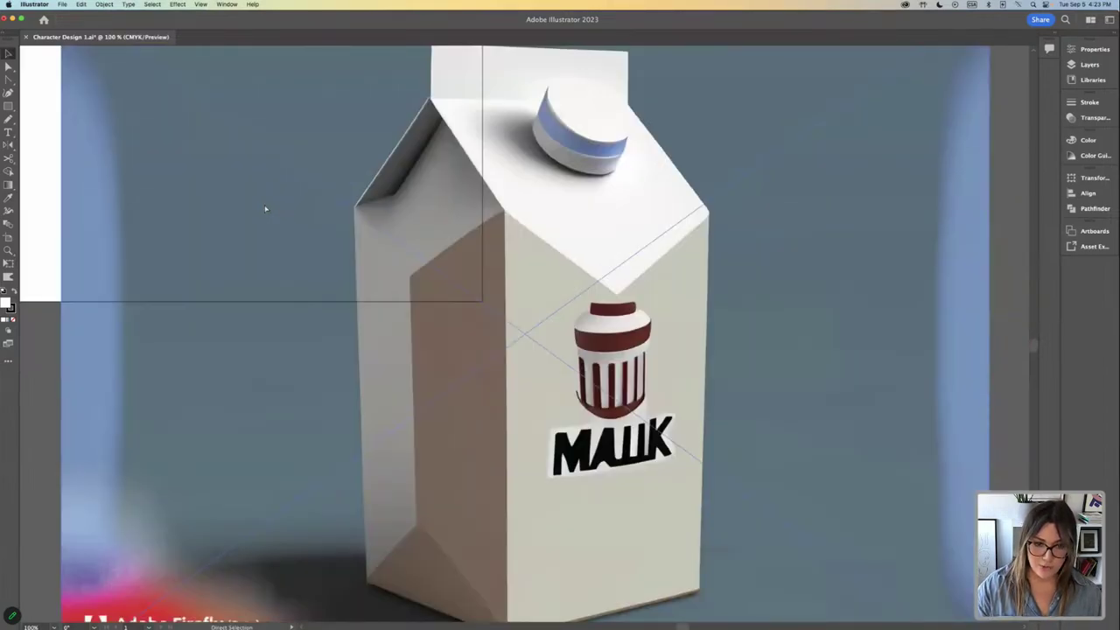
key("super+minus")
key("super+minus")
key("super+minus")
key("v")
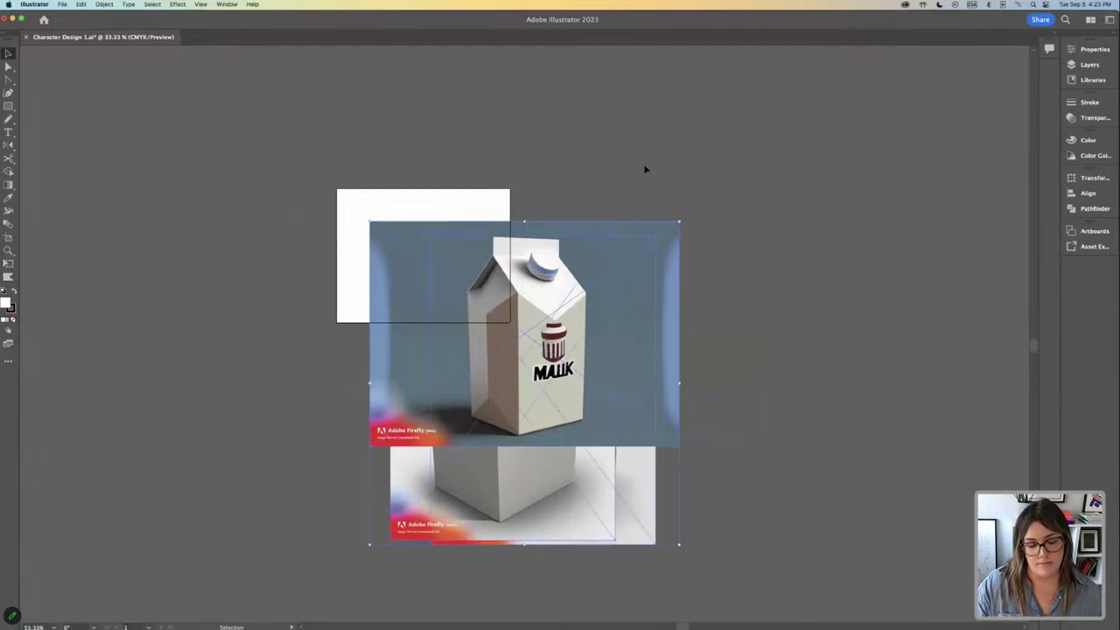
left_click_drag(679, 224, 447, 245)
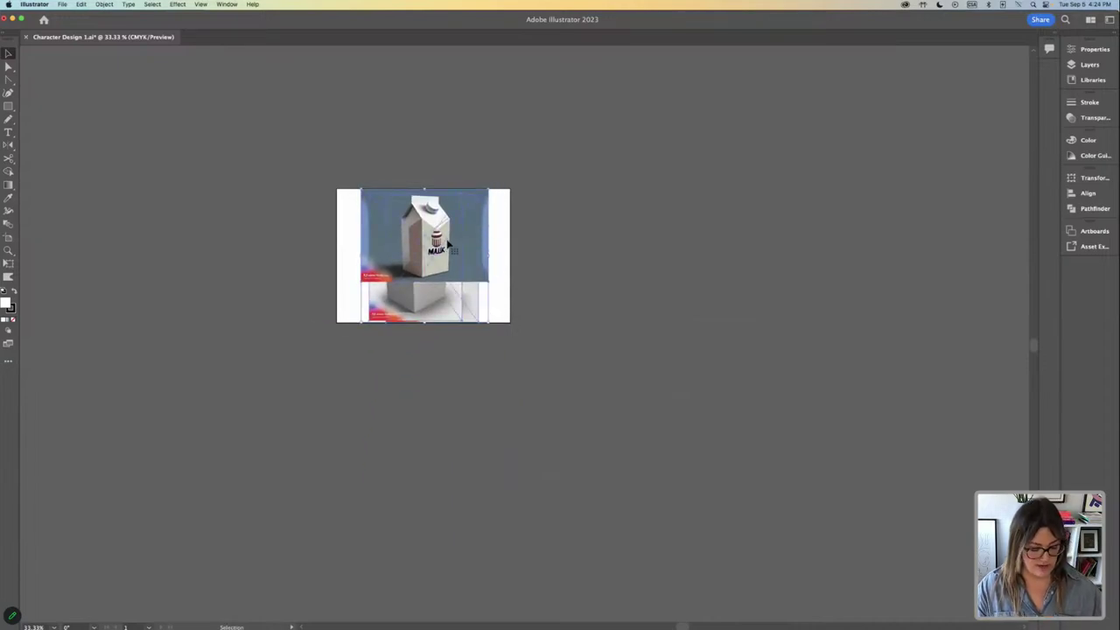
Shrink the three carton images further as a group and position them near the artboard's upper-left corner.
key("super+equal")
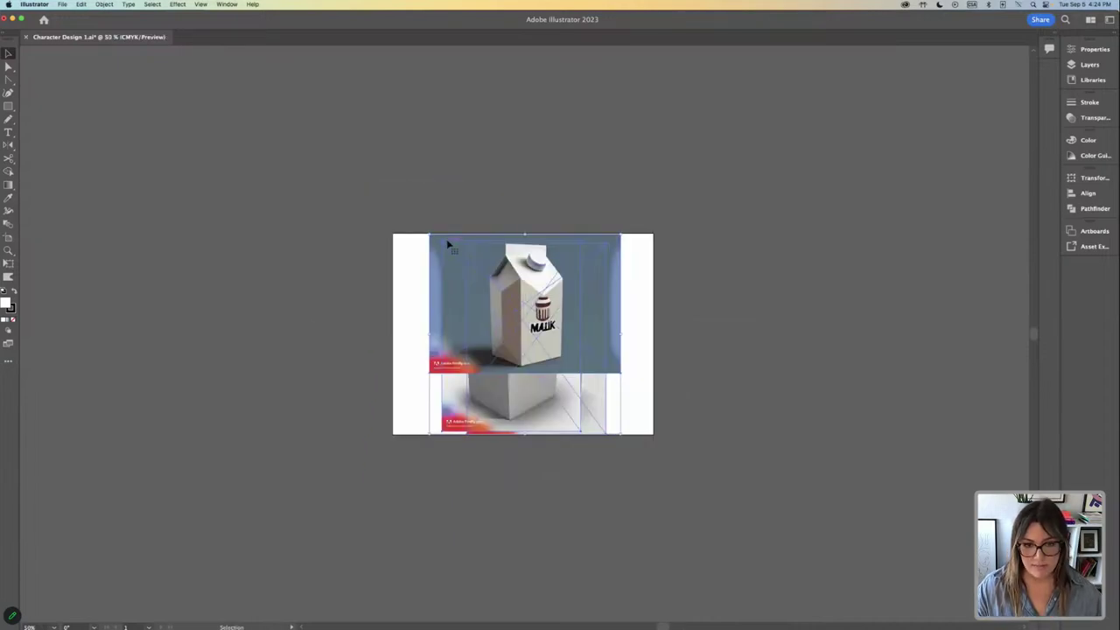
key("super+equal")
key("super+equal")
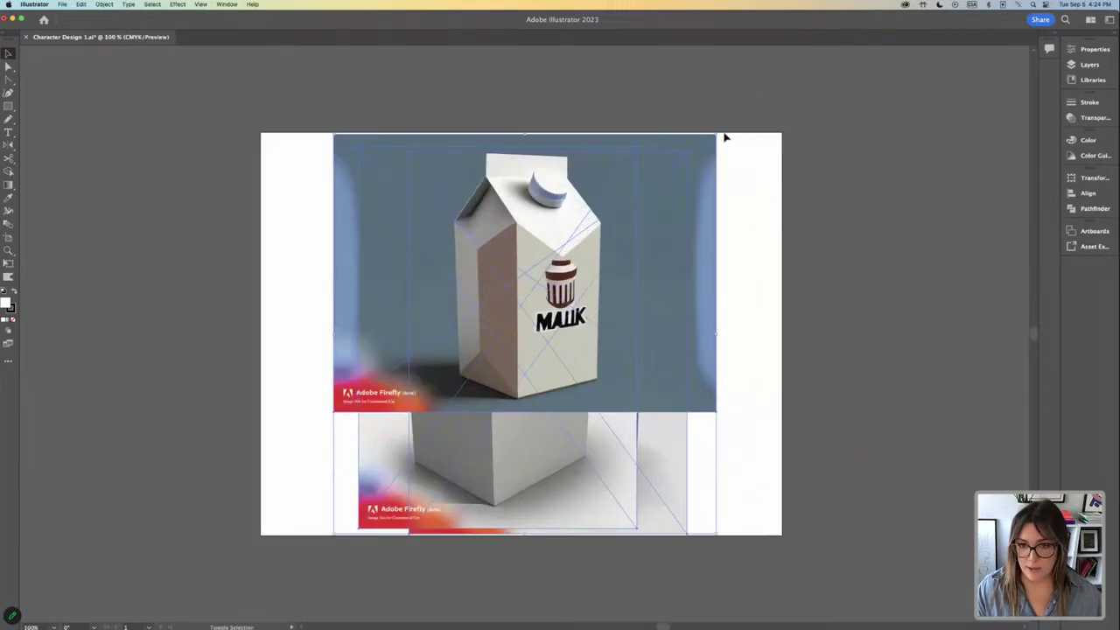
left_click_drag(716, 136, 518, 365)
left_click_drag(479, 410, 466, 255)
key("super+equal")
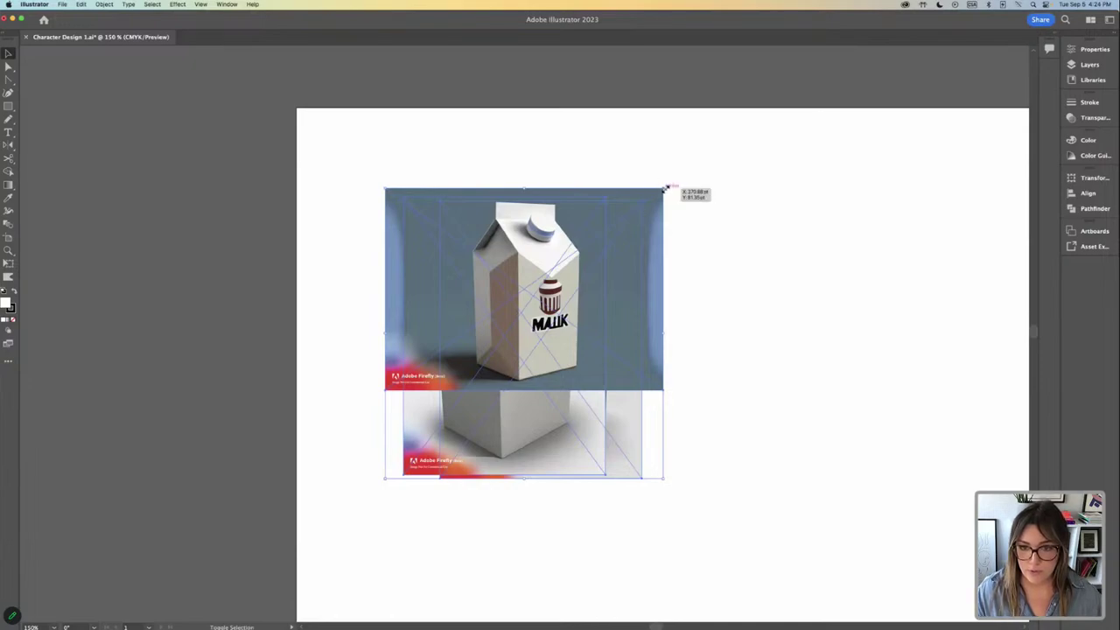
left_click_drag(662, 187, 585, 288)
Separate the stacked images, moving the grey carton off the artboard's left side and placing the MALK carton beside the blue one.
left_click_drag(515, 304, 625, 249)
left_click_drag(407, 245, 771, 242)
left_click_drag(761, 293, 201, 219)
left_click(628, 431)
Move the blue milk carton image below the MALK carton image on the artboard.
scroll(583, 395, "right", 4)
scroll(583, 395, "down", 1)
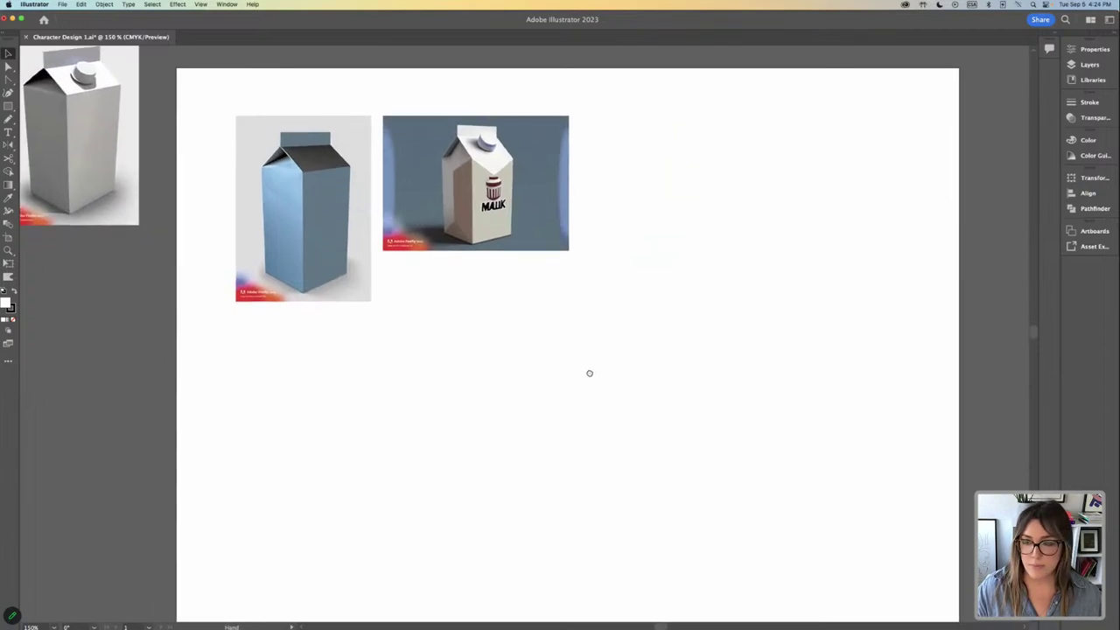
scroll(576, 376, "left", 2)
scroll(576, 376, "up", 1)
left_click_drag(344, 235, 534, 377)
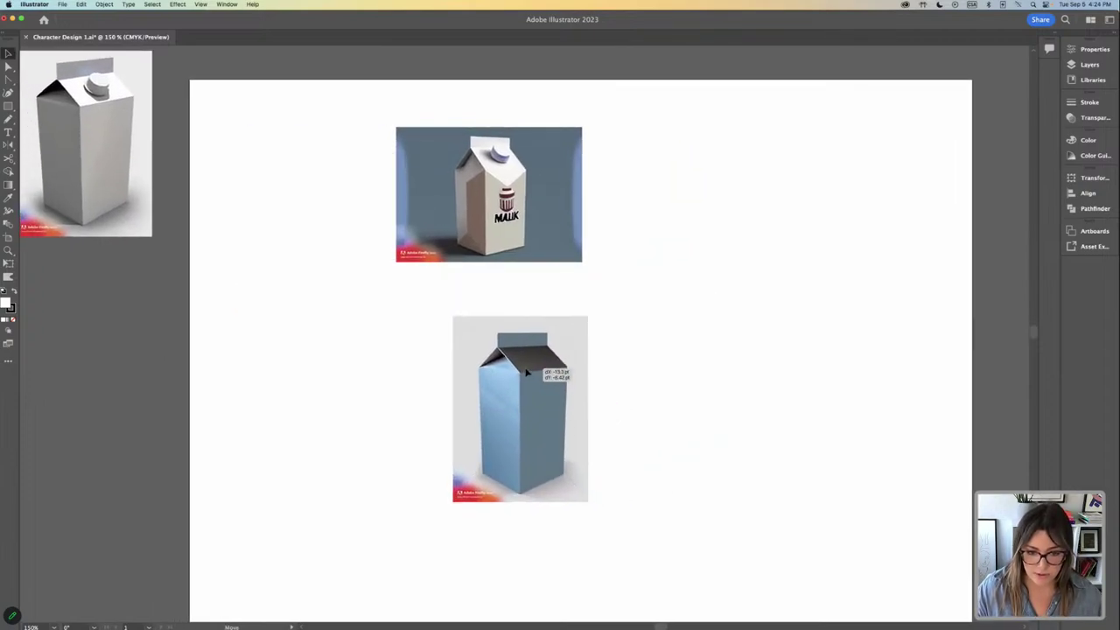
Move the MALK carton image to the artboard's upper-left corner and the blue carton image to the middle of the artboard.
left_click_drag(489, 201, 319, 179)
left_click_drag(535, 391, 578, 284)
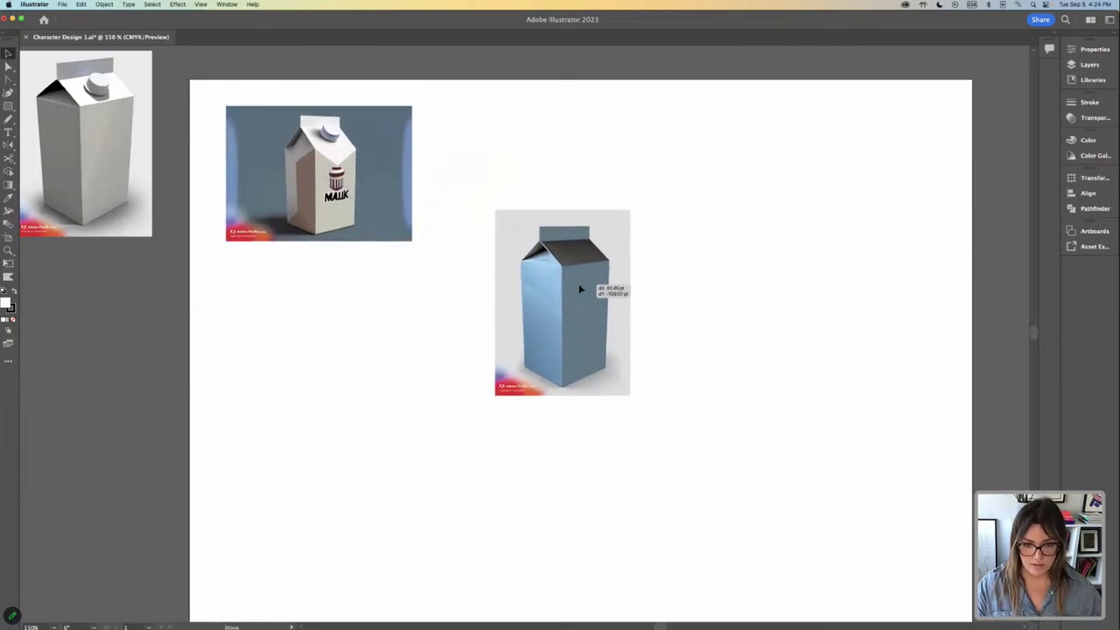
key("super+equal")
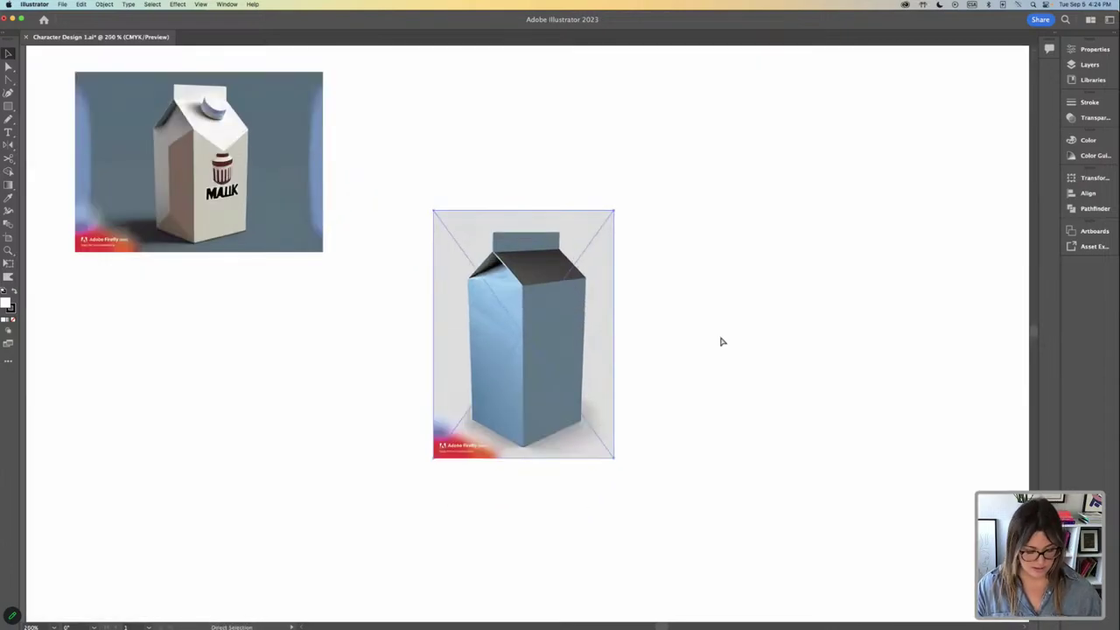
left_click(722, 341)
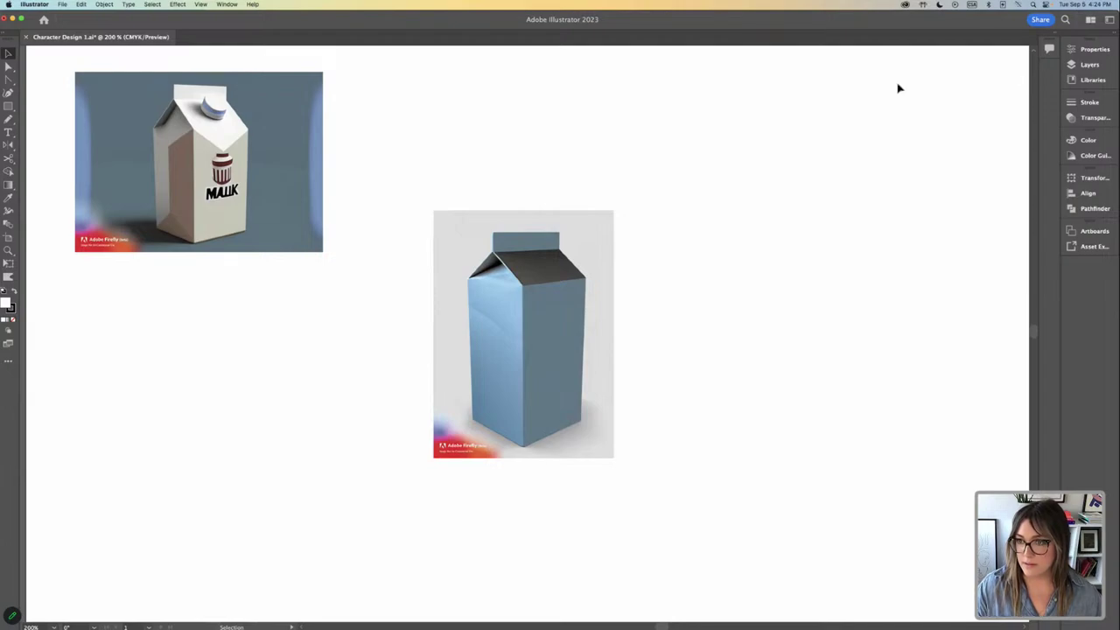
Rename the layer holding the carton pictures as images and lock it.
left_click(1089, 64)
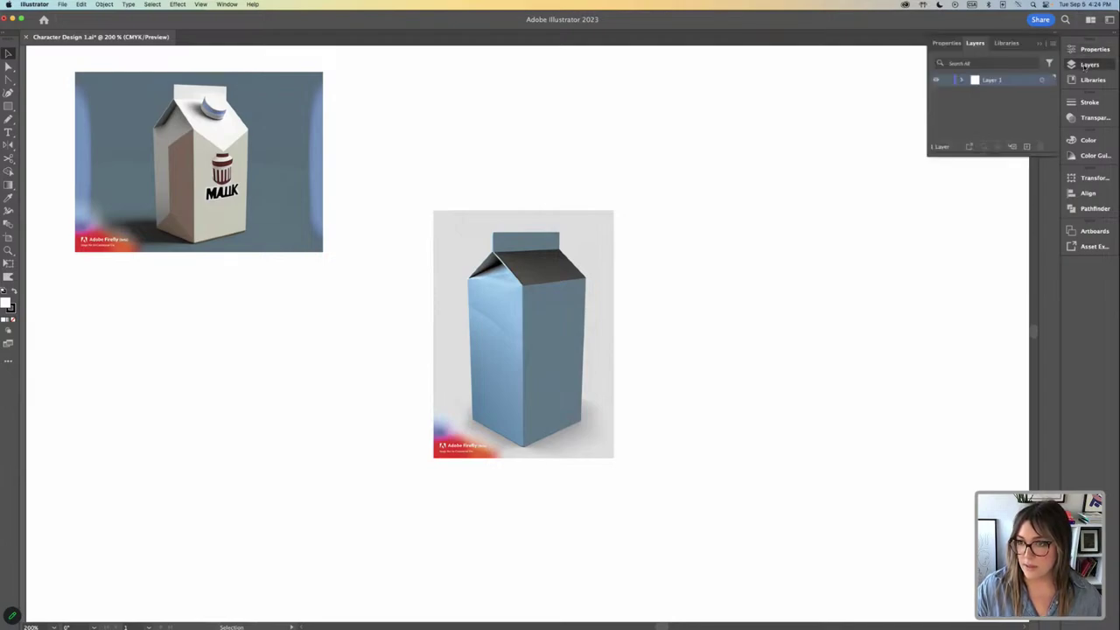
double_click(998, 79)
type("im")
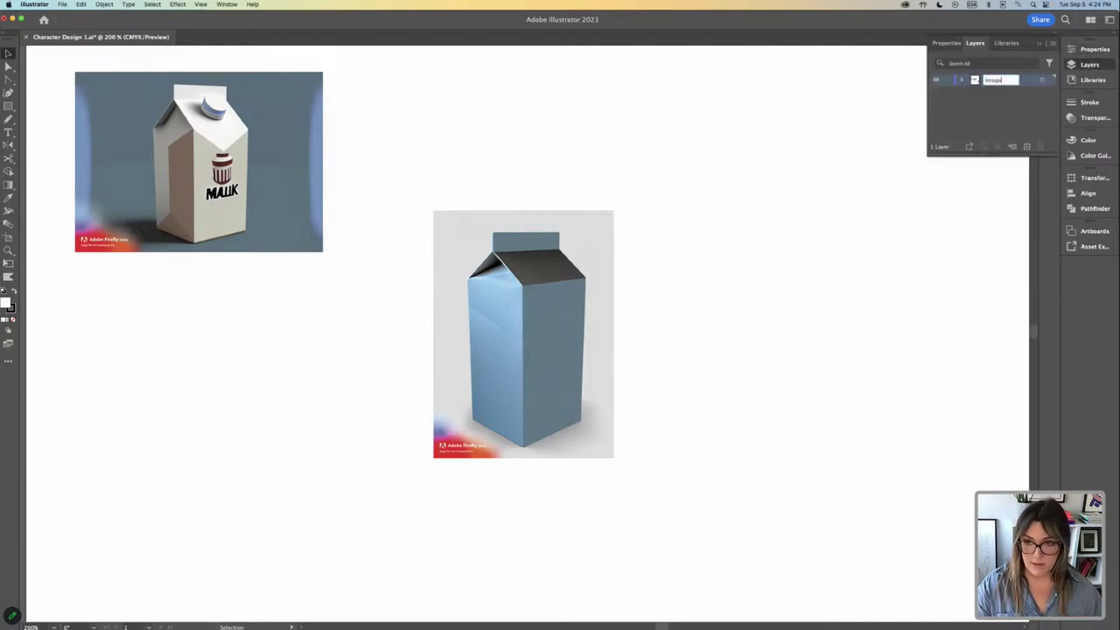
type("ages")
key("Return")
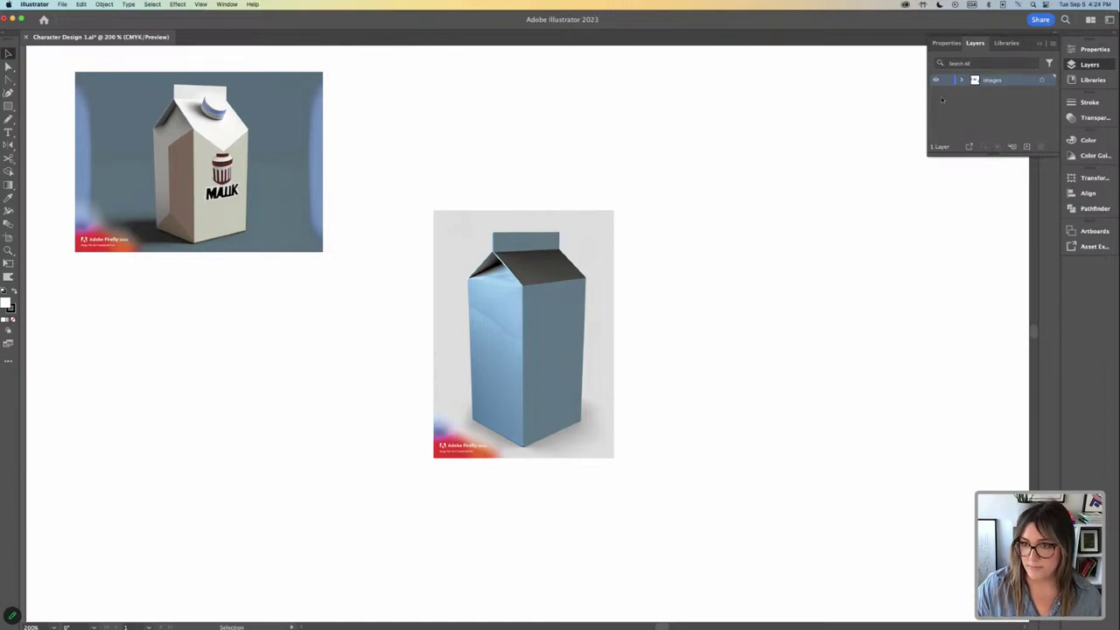
left_click(105, 7)
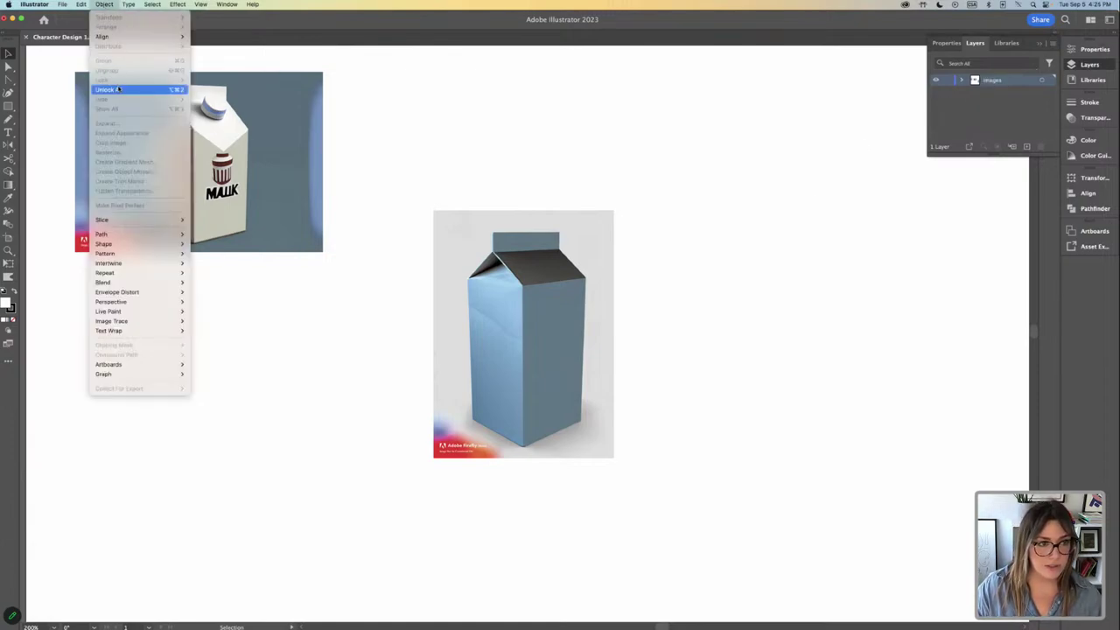
left_click(469, 149)
left_click(947, 80)
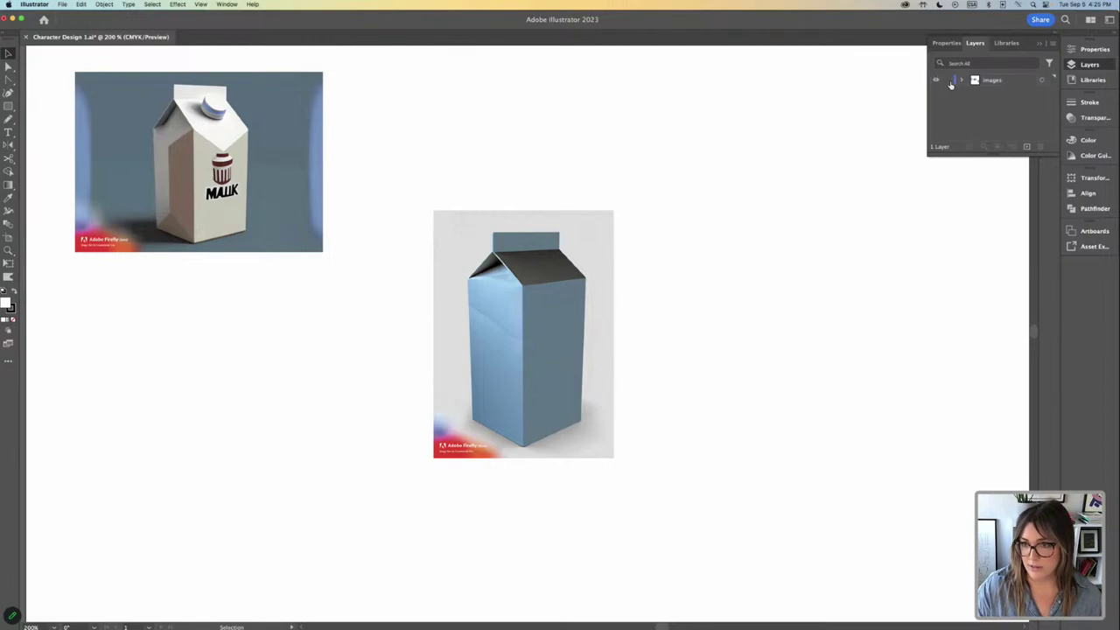
Create a new layer above the images layer and name it drawings.
left_click(1026, 146)
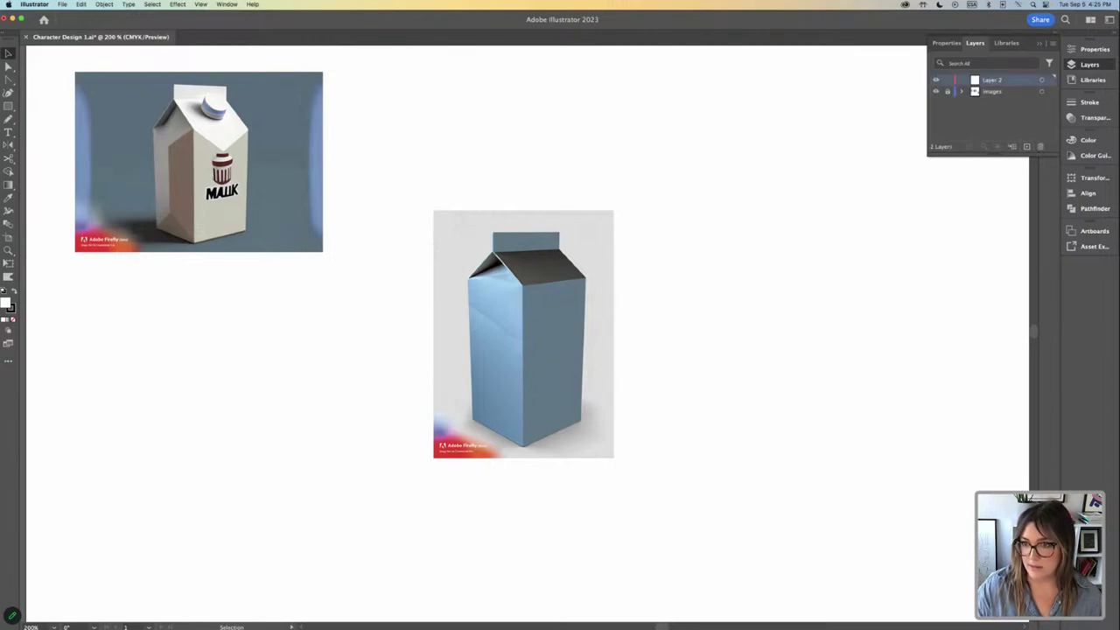
double_click(991, 80)
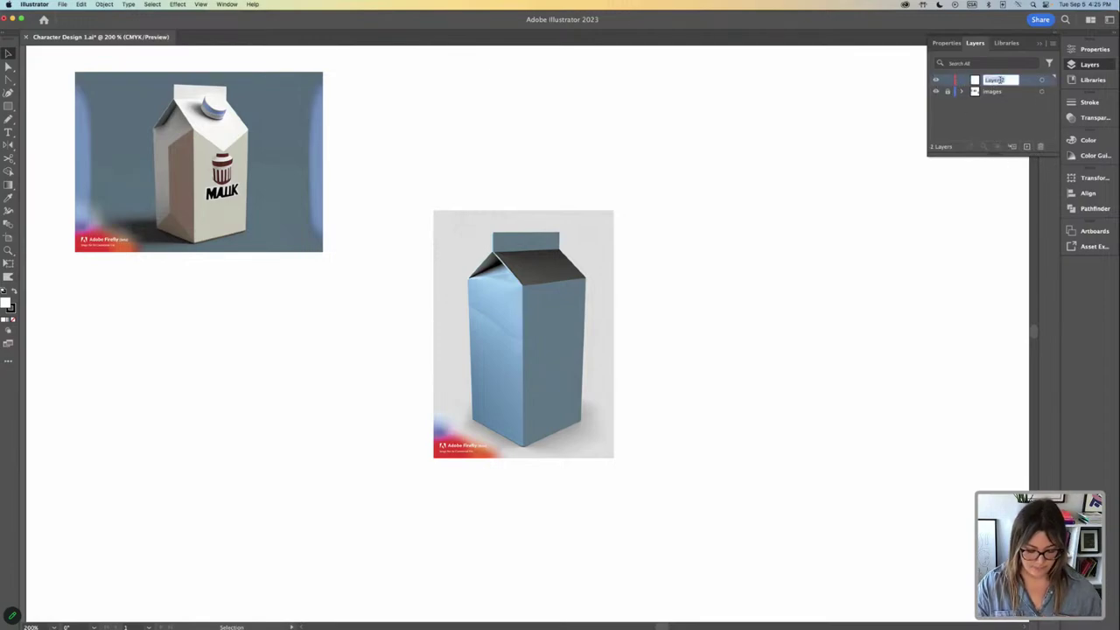
type("i")
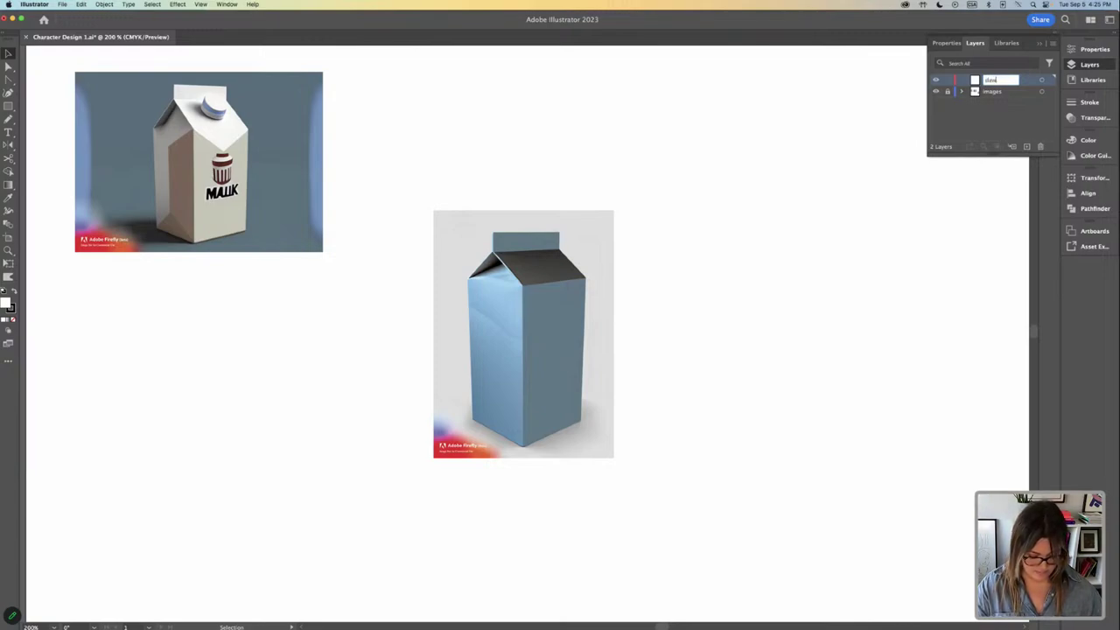
type("rawings")
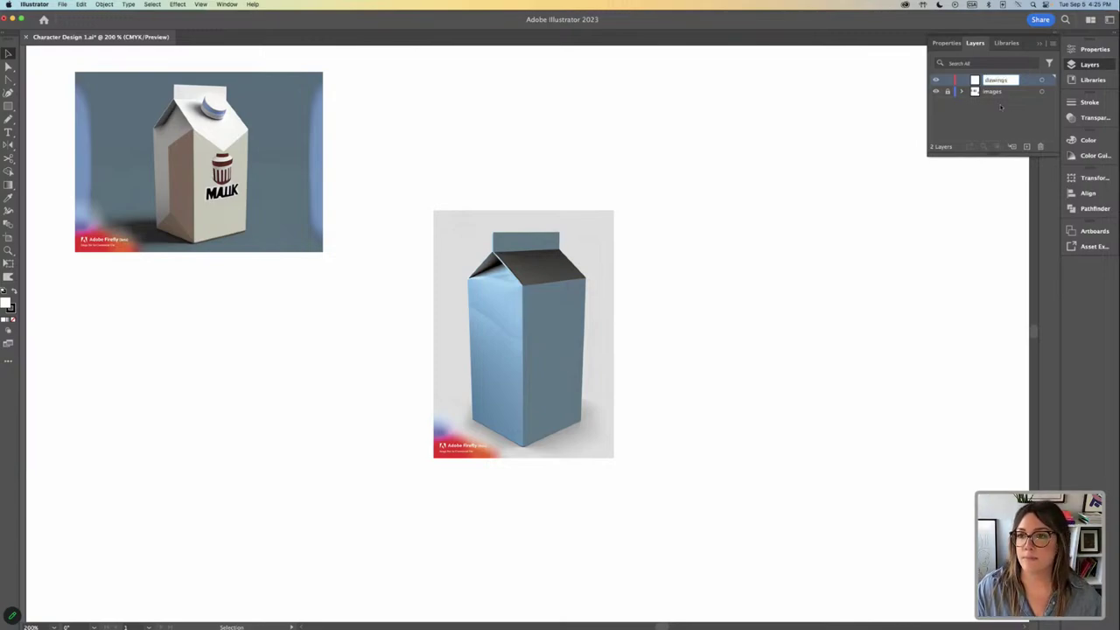
key("Return")
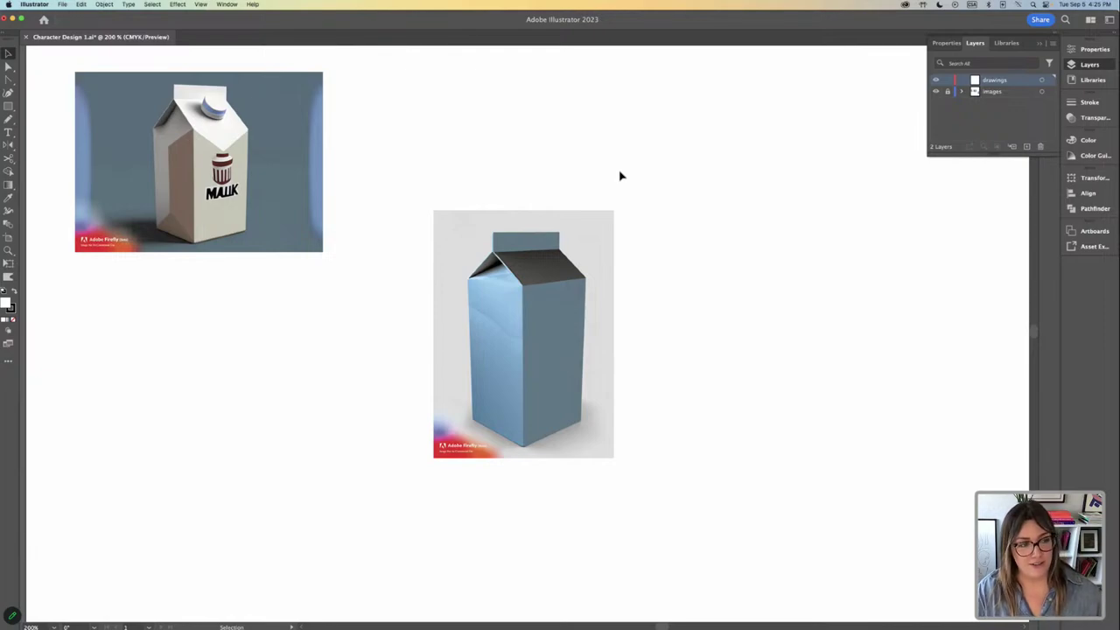
left_click(8, 92)
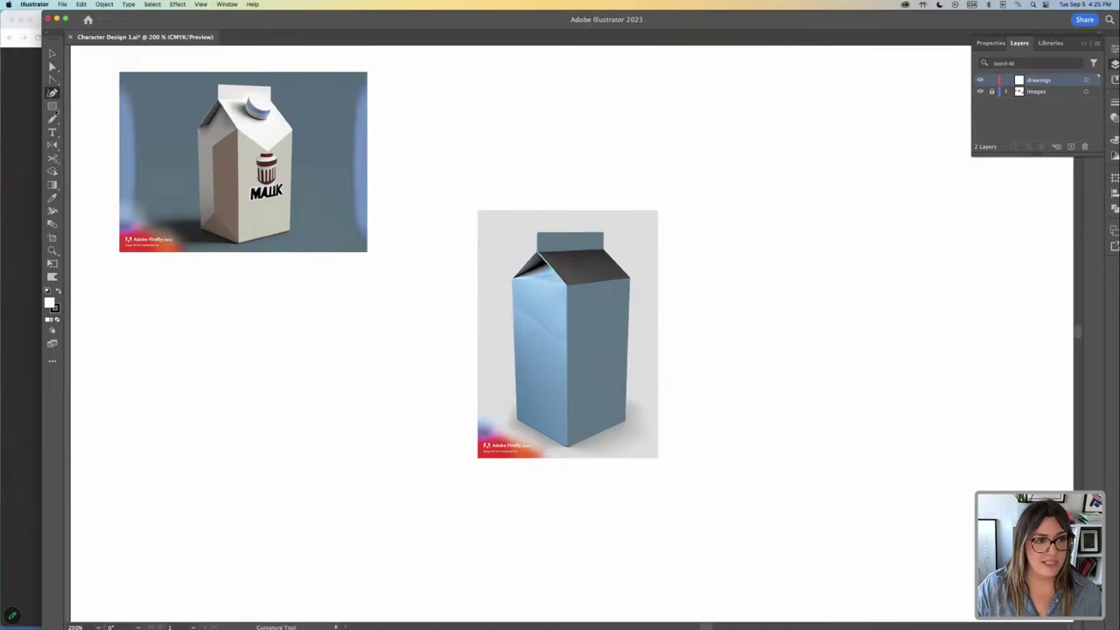
left_click(52, 119)
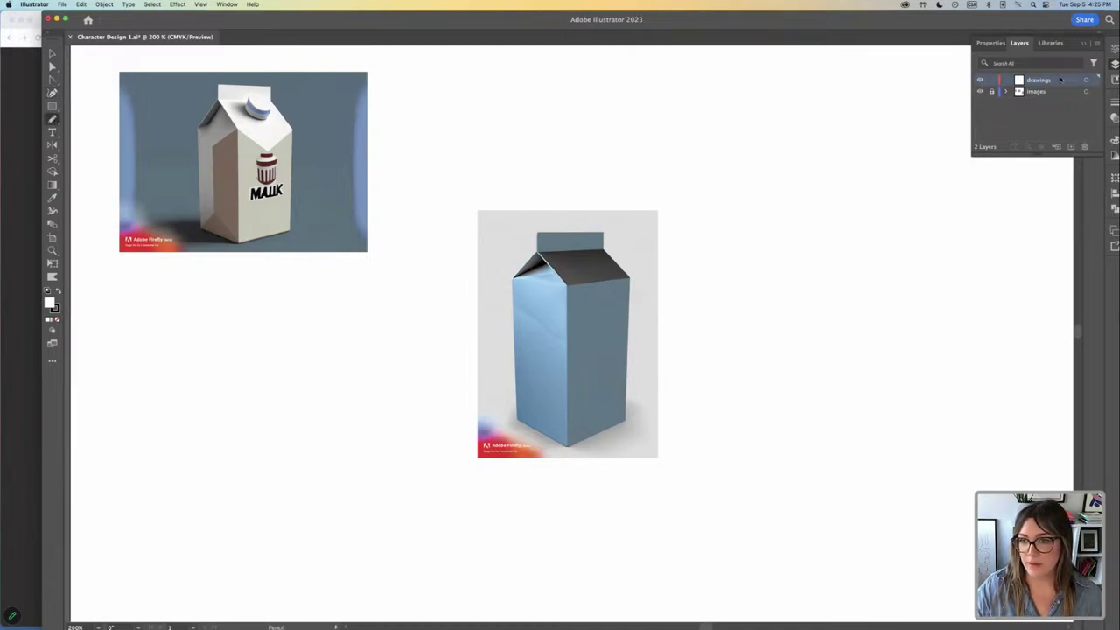
left_click(52, 119)
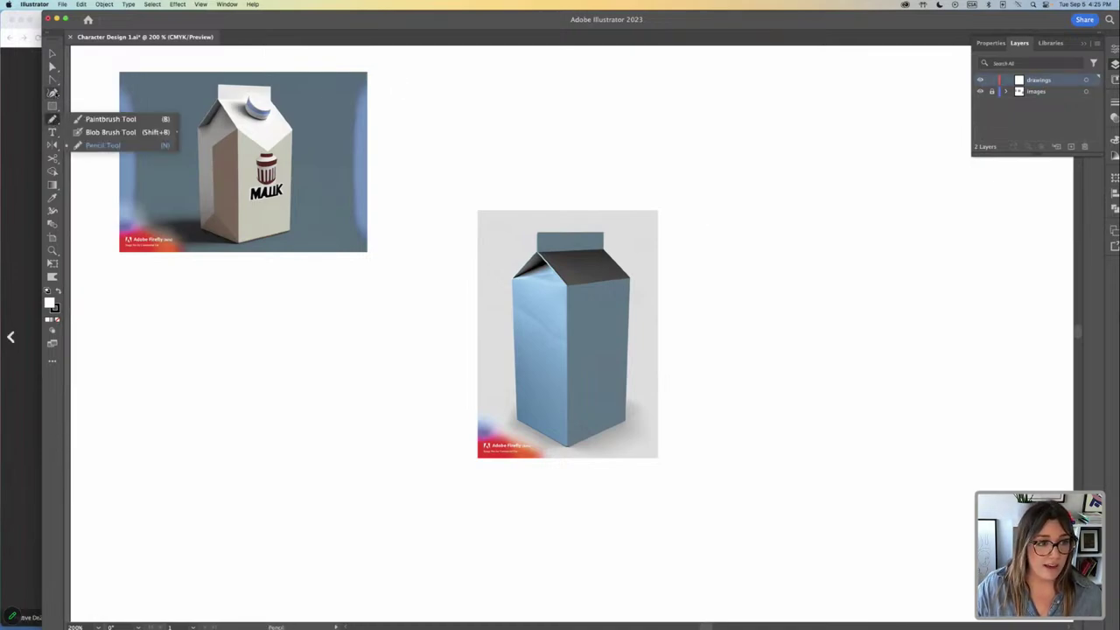
left_click(52, 92)
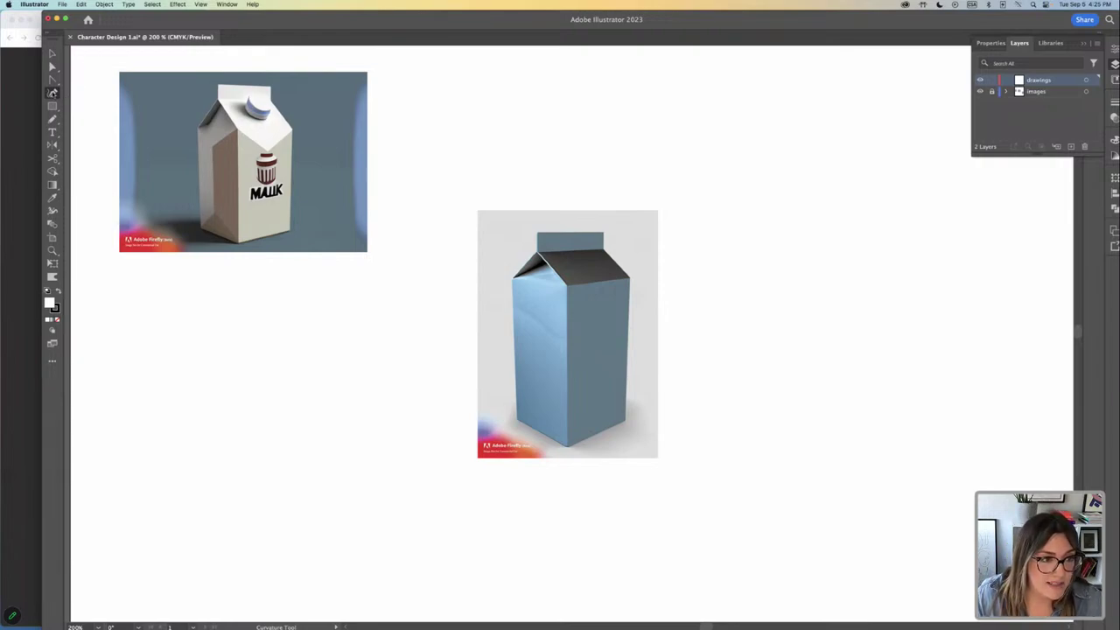
double_click(179, 23)
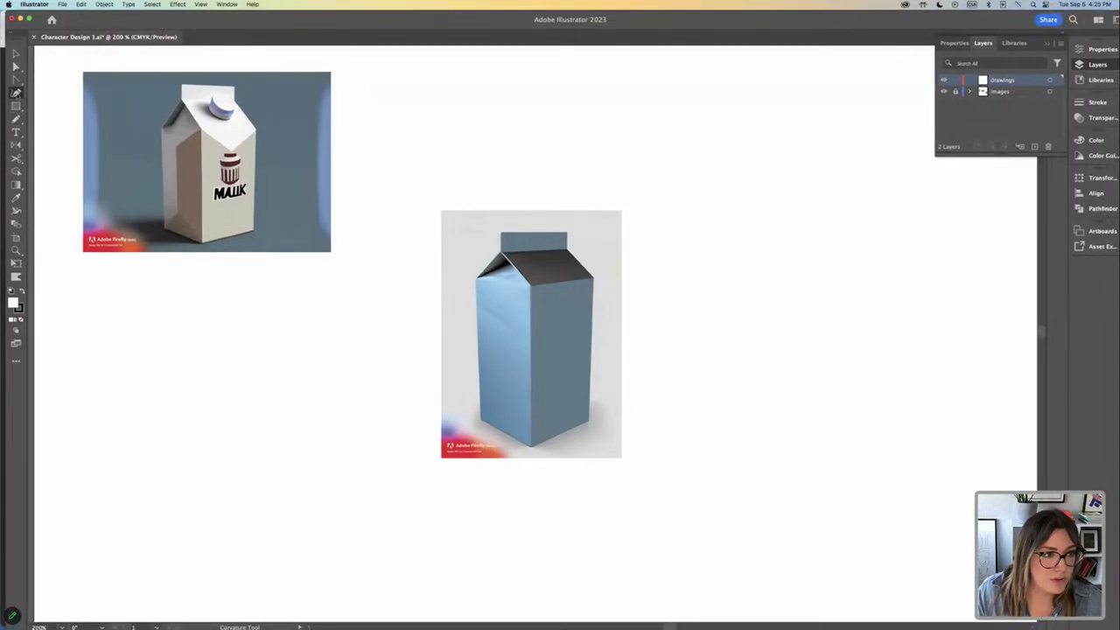
left_click(548, 270)
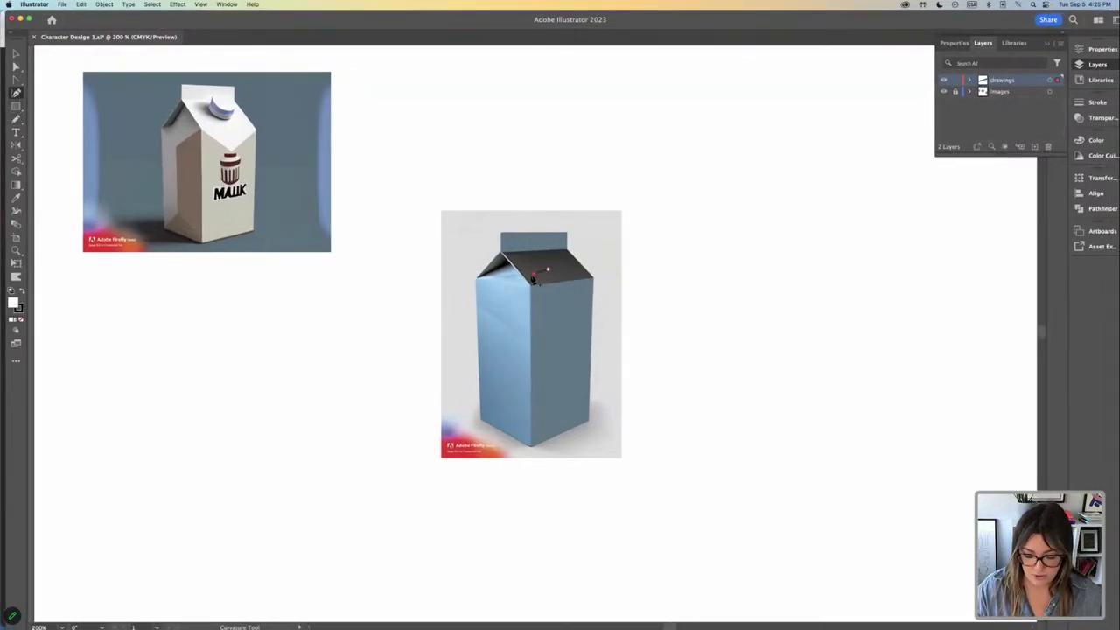
left_click(16, 361)
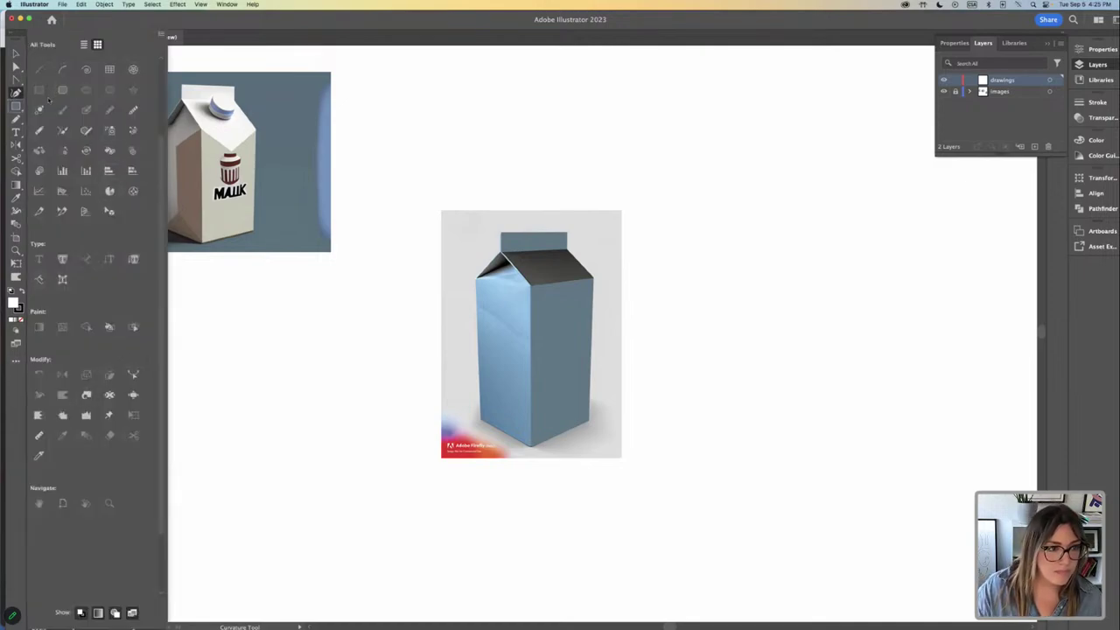
left_click(195, 444)
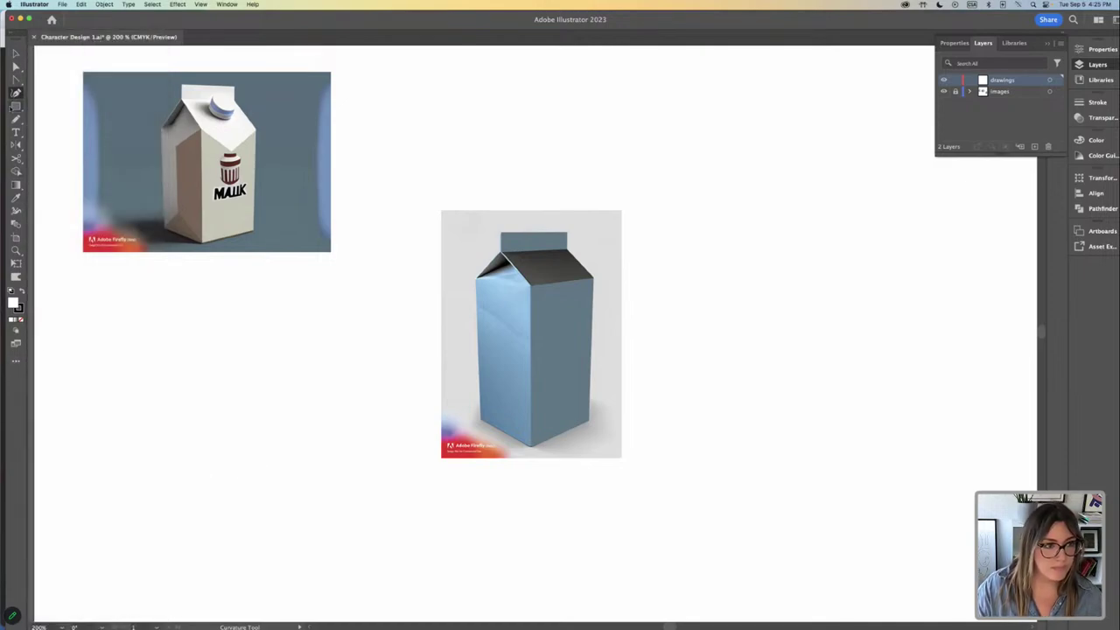
Trace the blue carton's dark roof panel and upright top flap as one closed outline with the Pen tool.
left_click(16, 79)
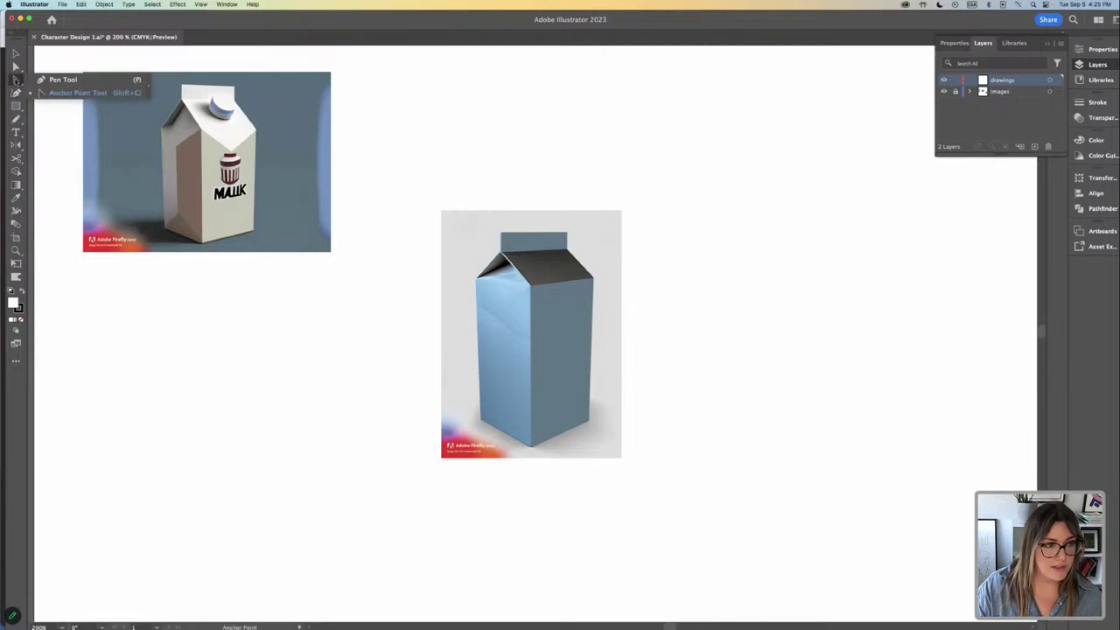
key("super+equal")
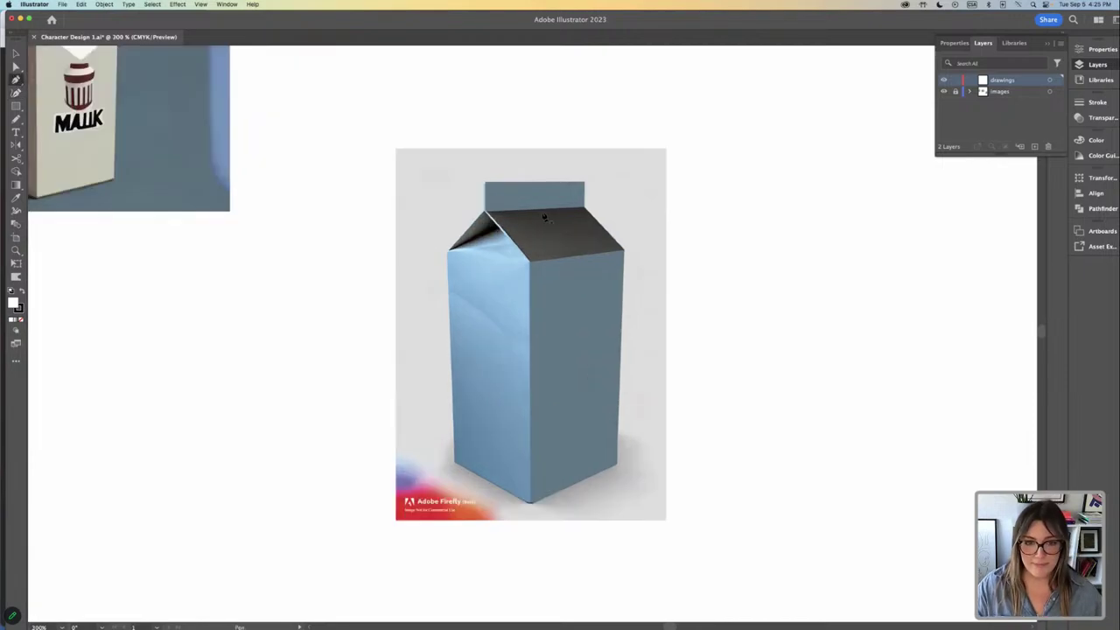
key("super+equal")
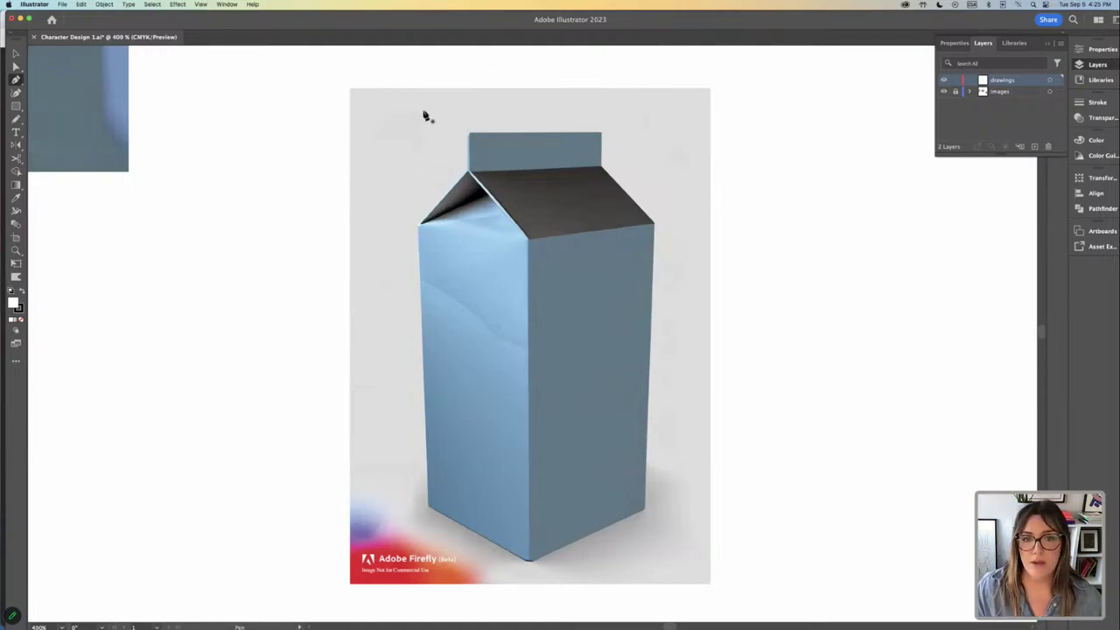
left_click(469, 134)
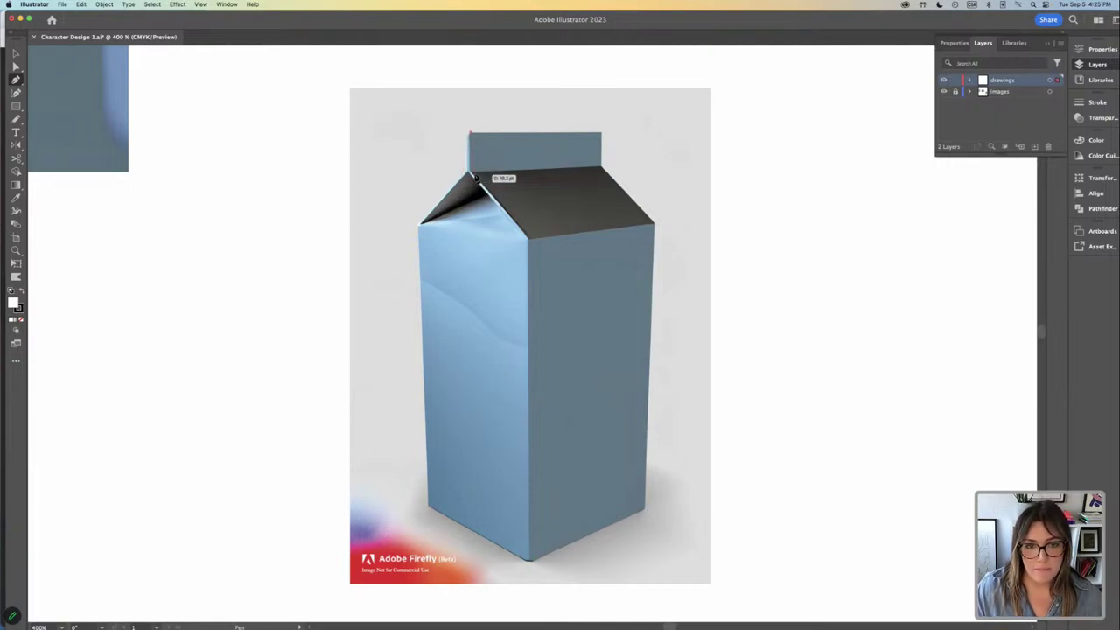
left_click(470, 172)
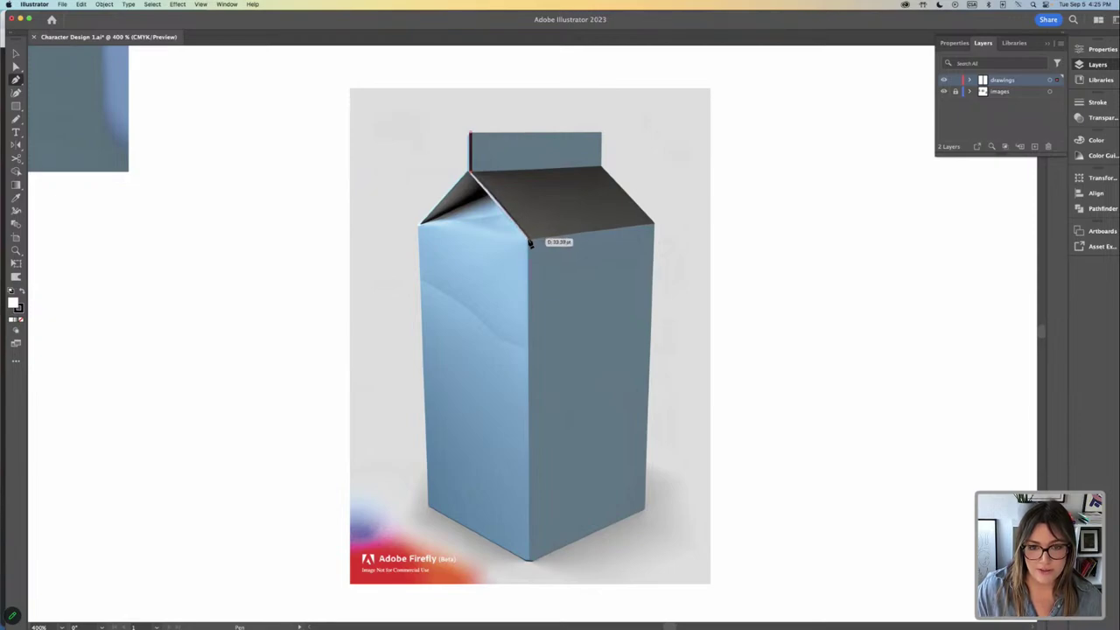
left_click(528, 237)
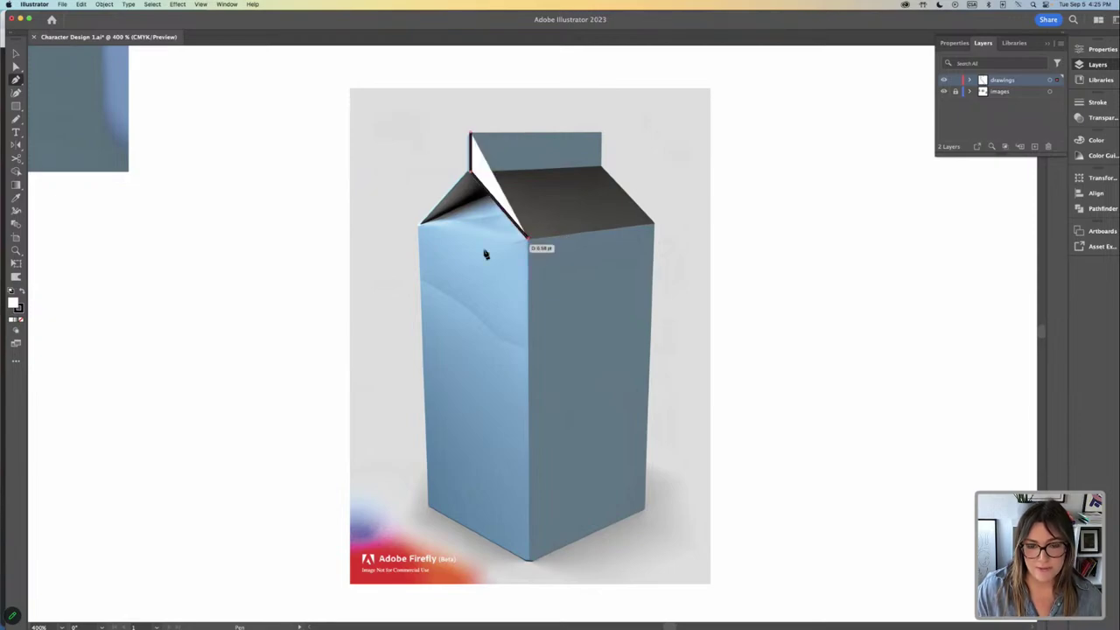
left_click(653, 225)
left_click(602, 167)
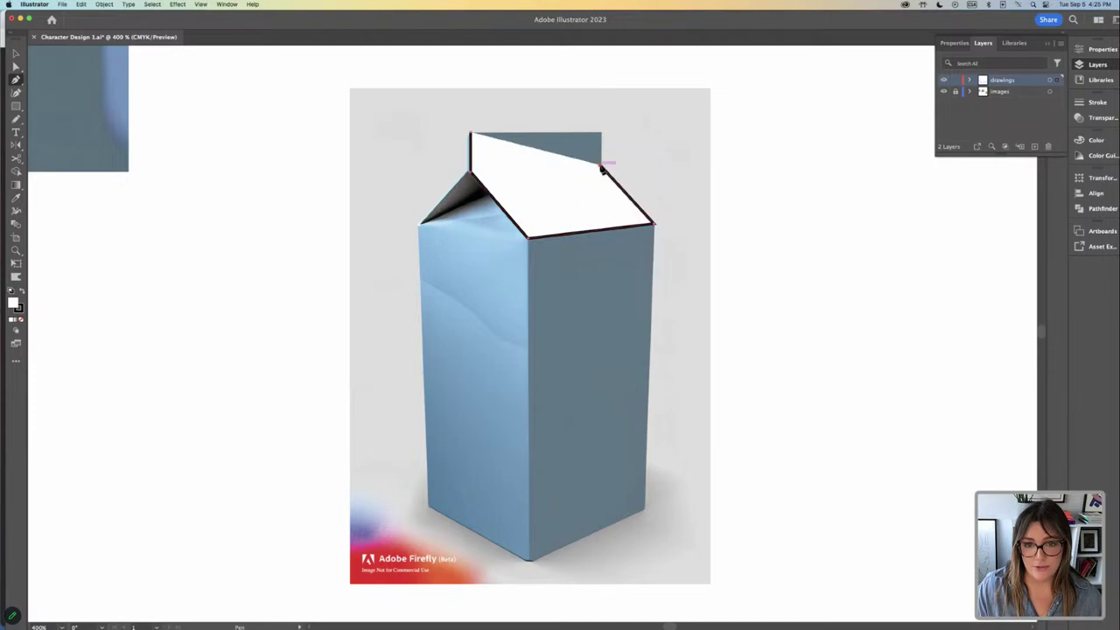
left_click(602, 135)
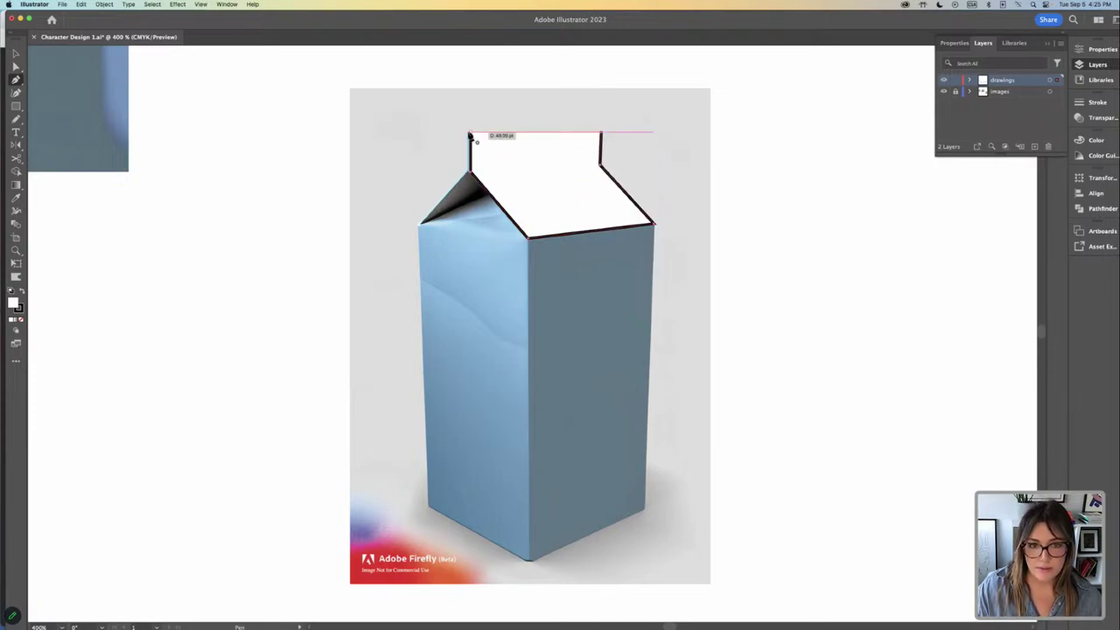
left_click(471, 133)
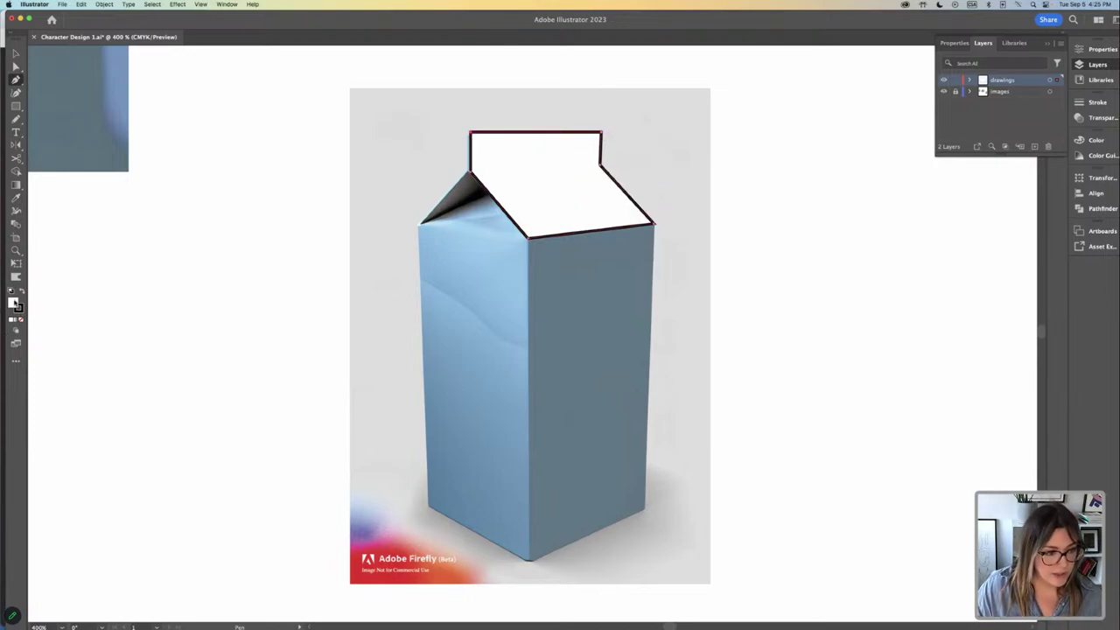
Remove the traced roof outline's fill and set its stroke colour to green 2fc12b.
left_click(21, 319)
double_click(17, 307)
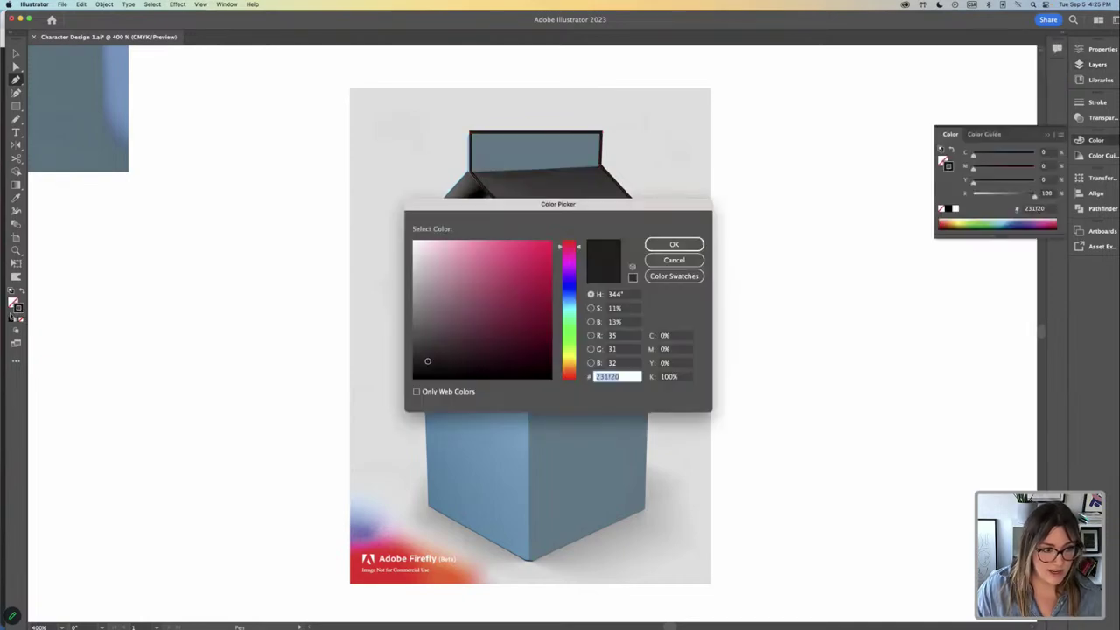
left_click(567, 333)
left_click(520, 273)
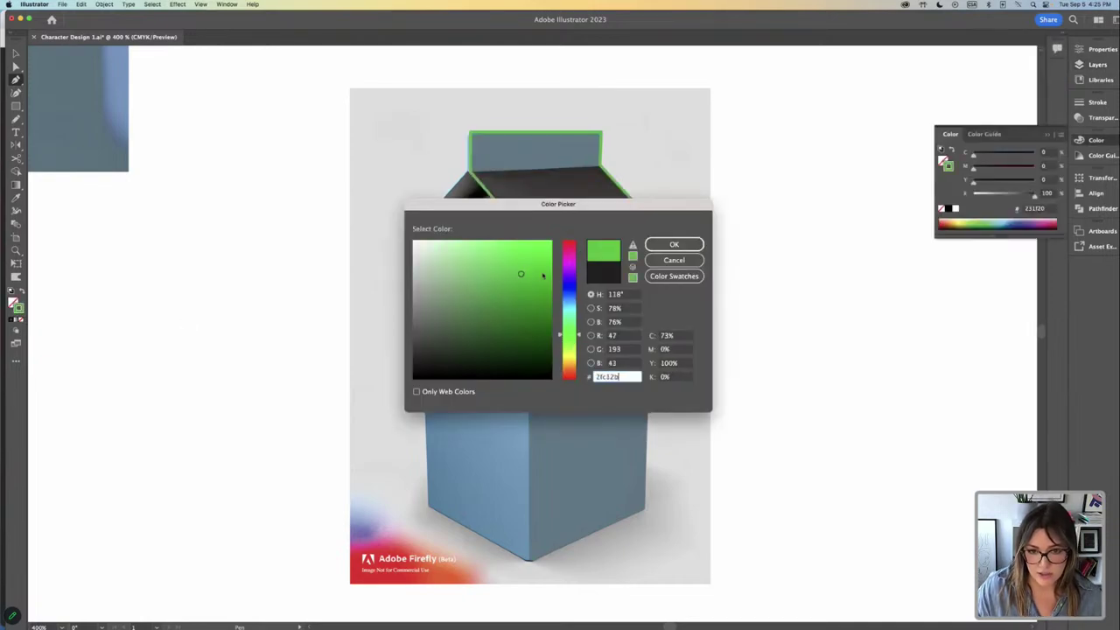
left_click(670, 247)
Bend the top edge of the traced flap slightly upward into a curve with the Anchor Point tool.
left_click(16, 53)
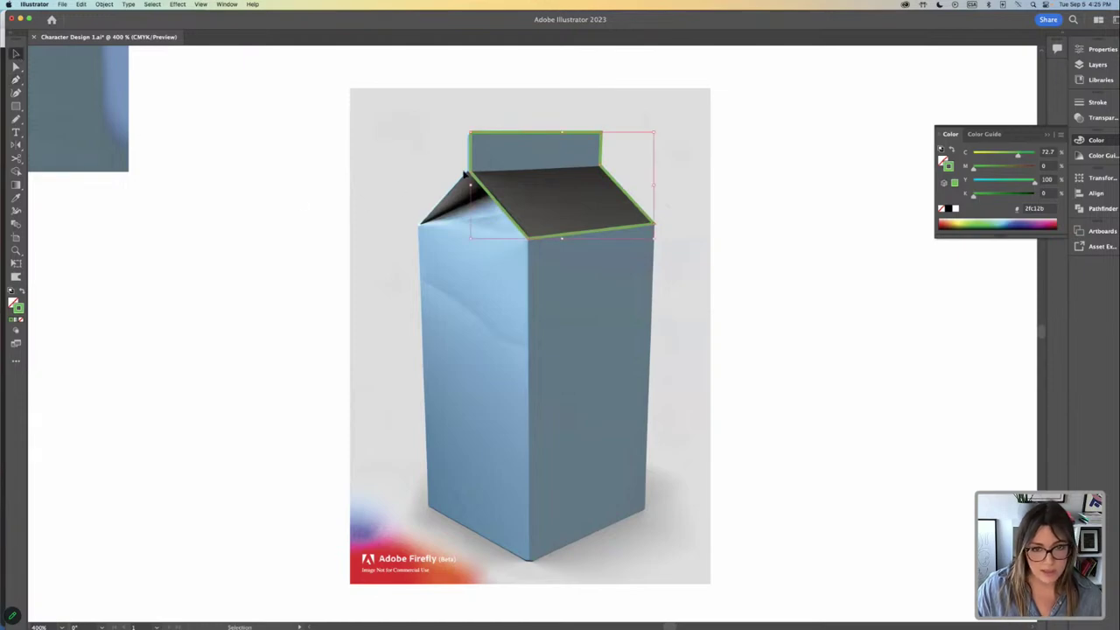
left_click(470, 145)
left_click(611, 207)
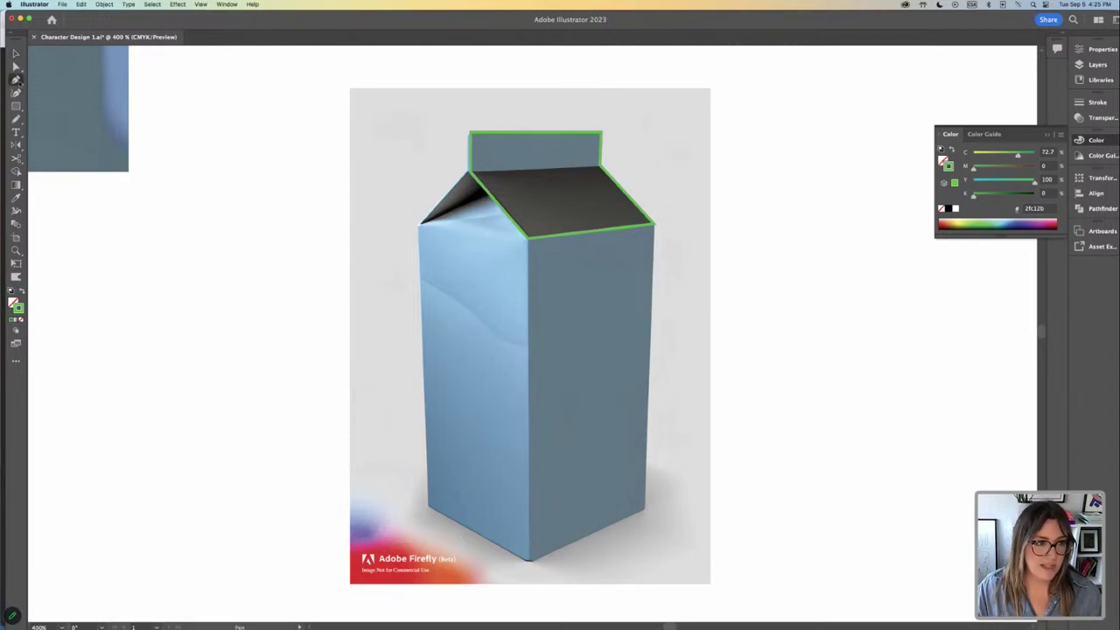
left_click_drag(15, 79, 87, 93)
mouse_move(538, 138)
left_mouse_down()
mouse_move(543, 112)
mouse_move(545, 140)
mouse_move(542, 112)
mouse_move(540, 137)
mouse_move(537, 127)
left_mouse_up()
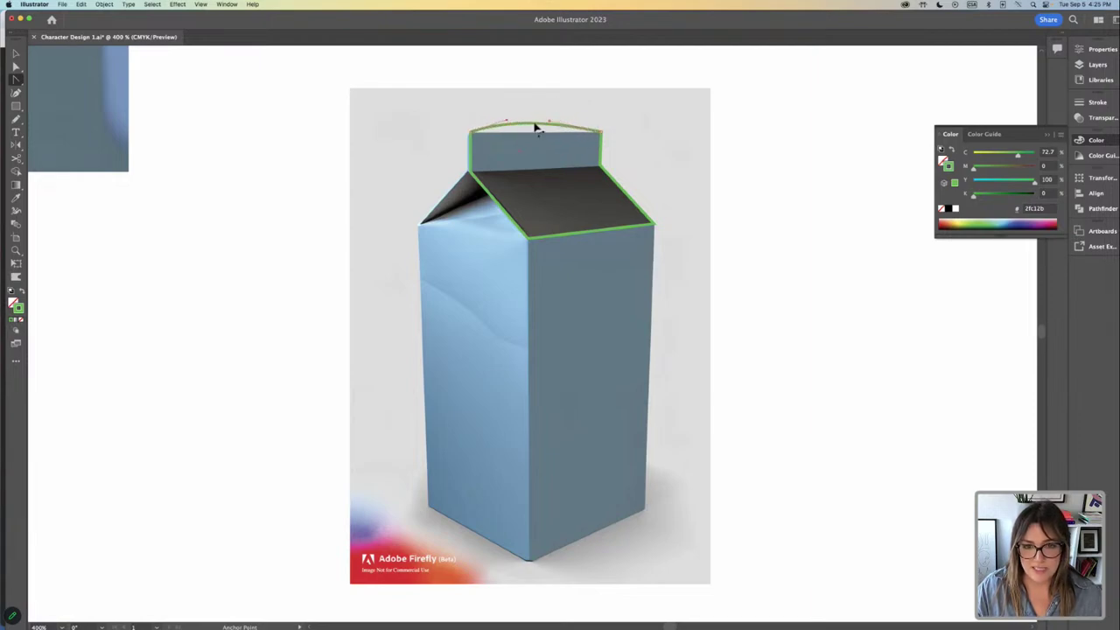
Undo the curve on the flap's top edge and deselect the roof outline.
key("super+z")
key("super+z")
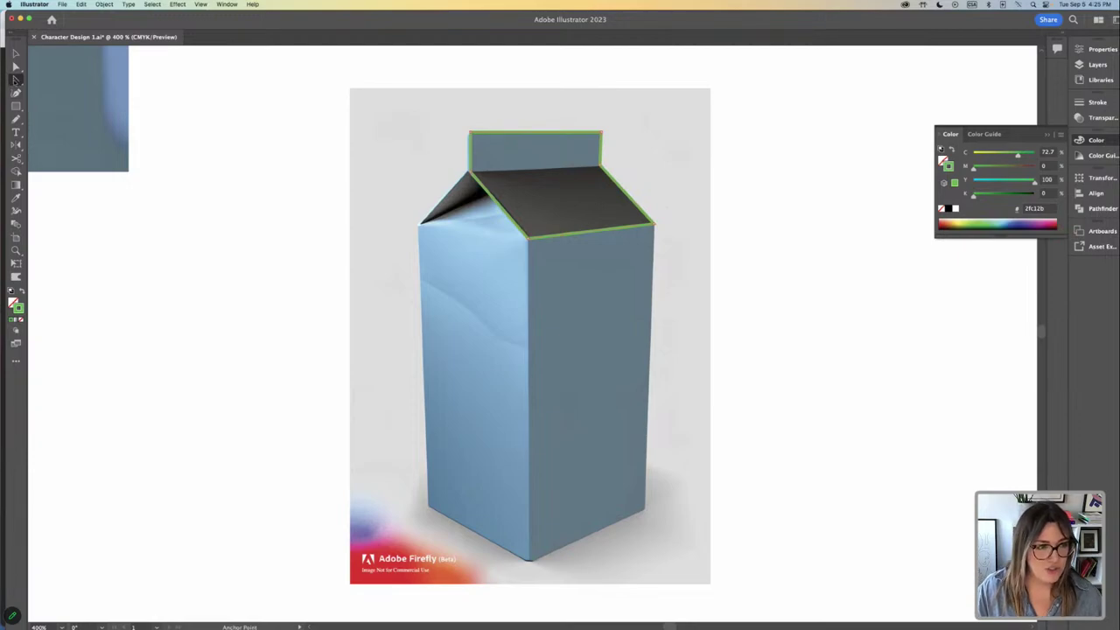
left_click_drag(15, 79, 61, 85)
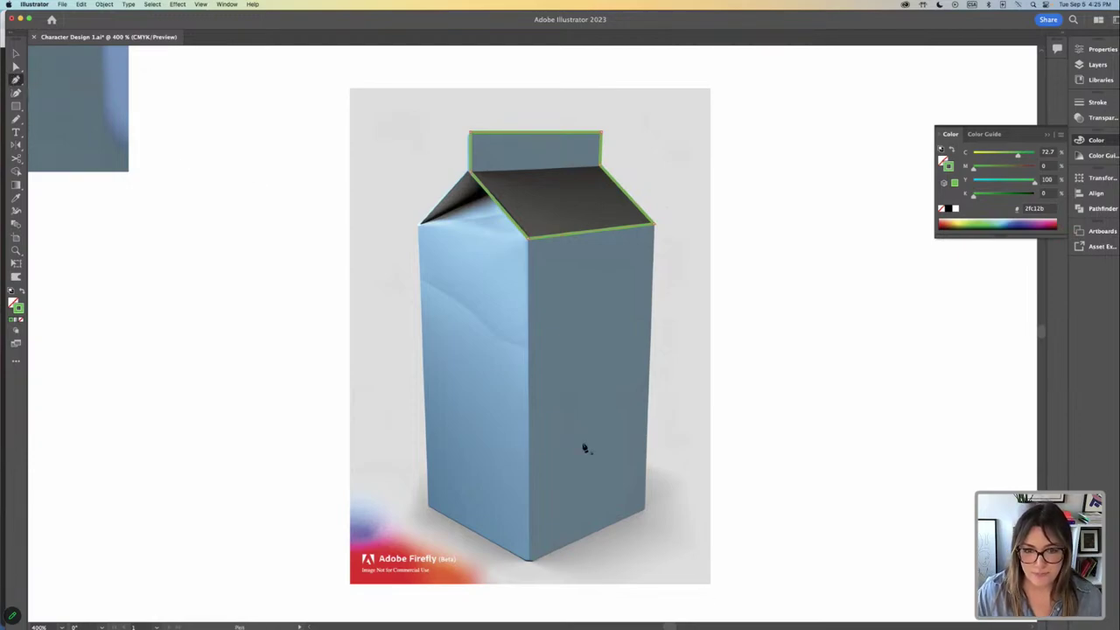
key("v")
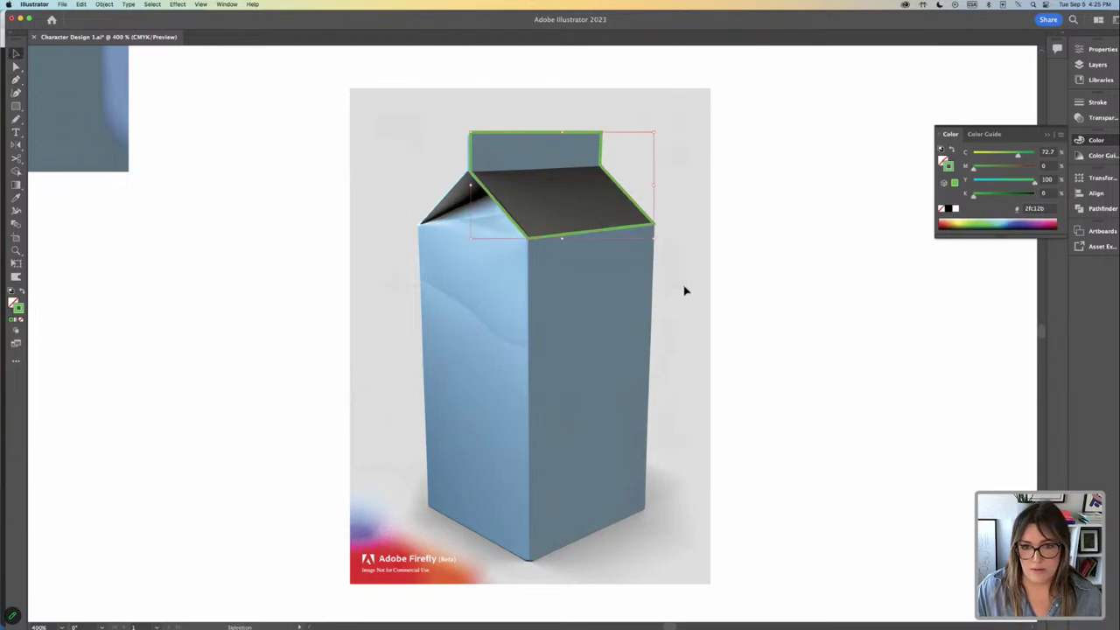
left_click(683, 293)
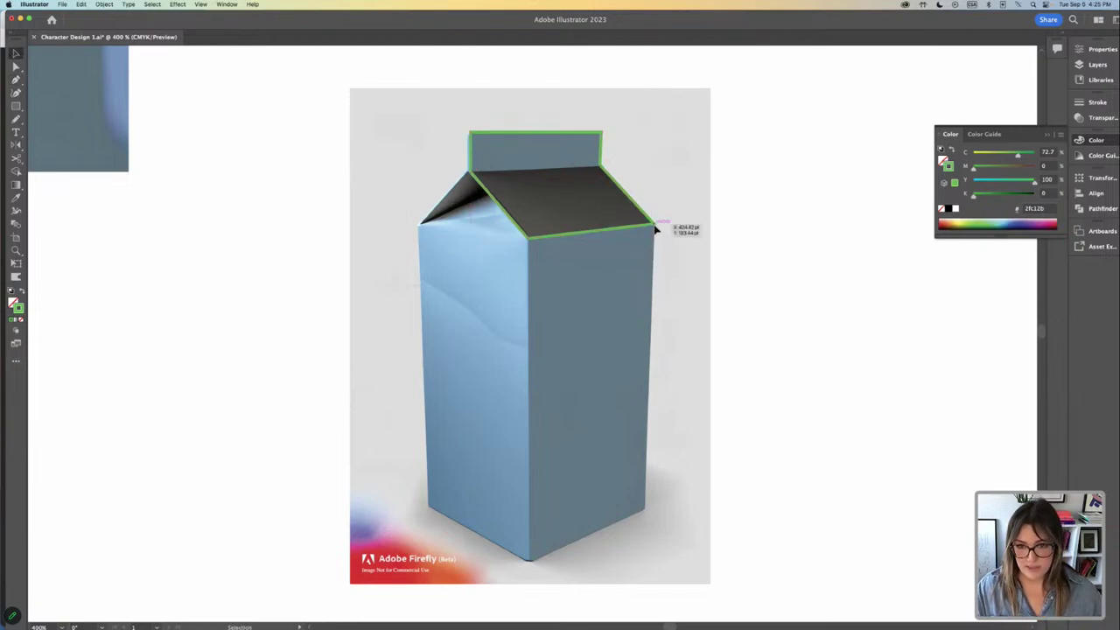
Trace the carton's darker side panel below the roof as a closed four-cornered outline with the Pen tool.
key("p")
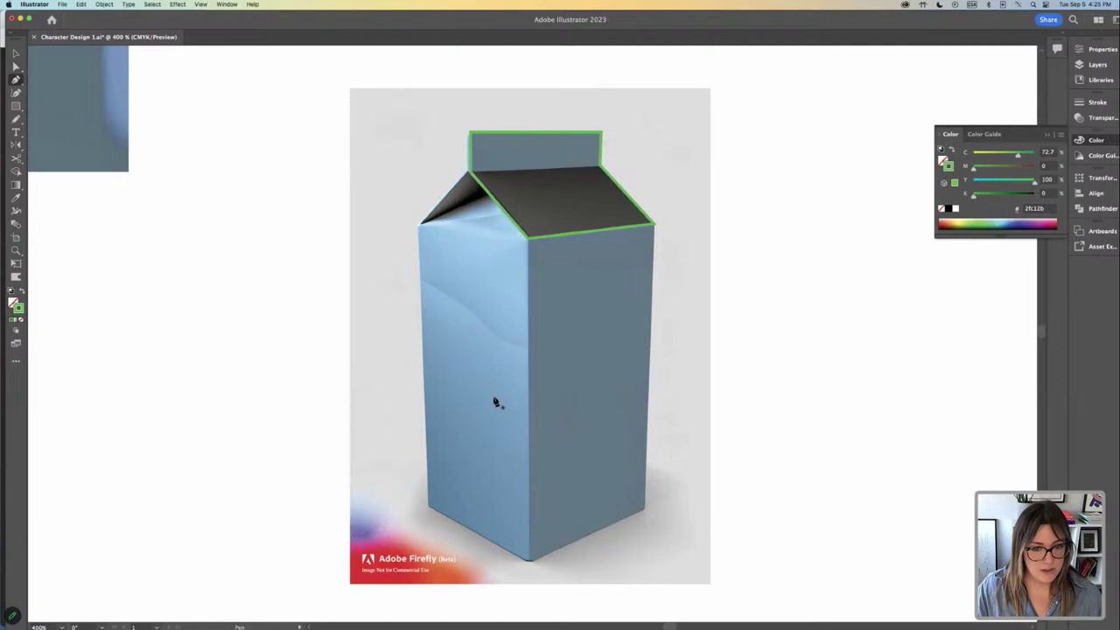
left_click(645, 512)
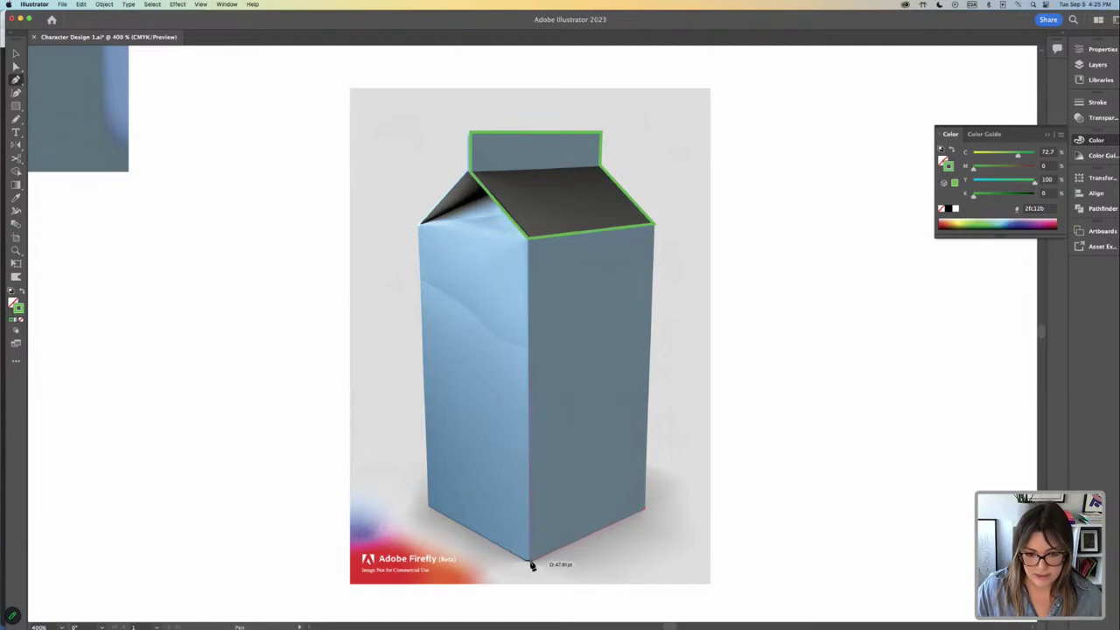
left_click(531, 564)
left_click(528, 238)
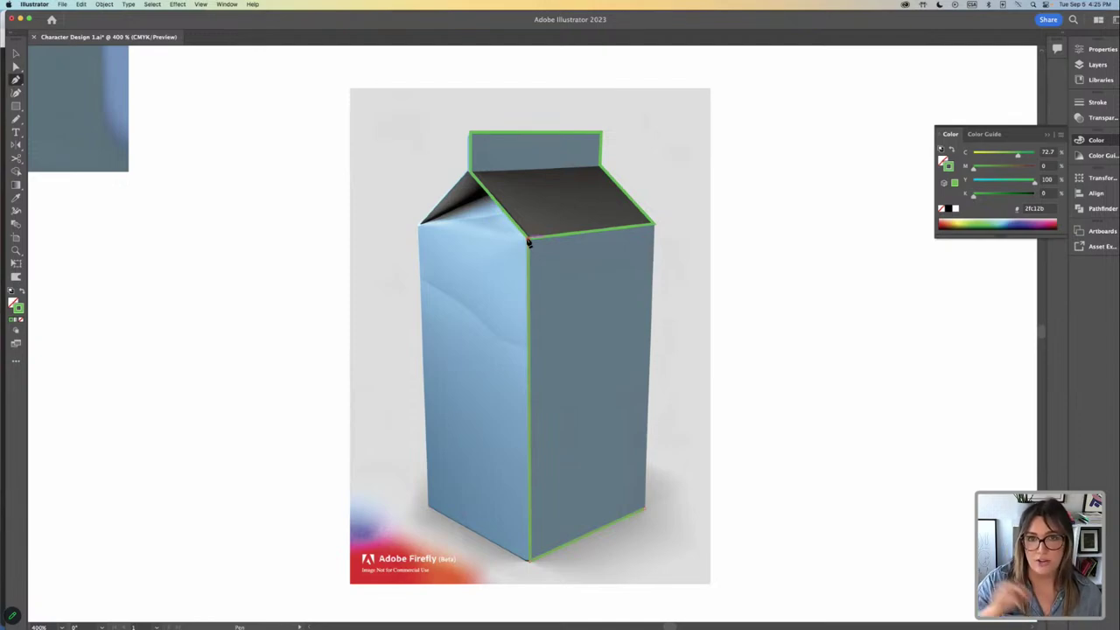
left_click(654, 225)
left_click(645, 513)
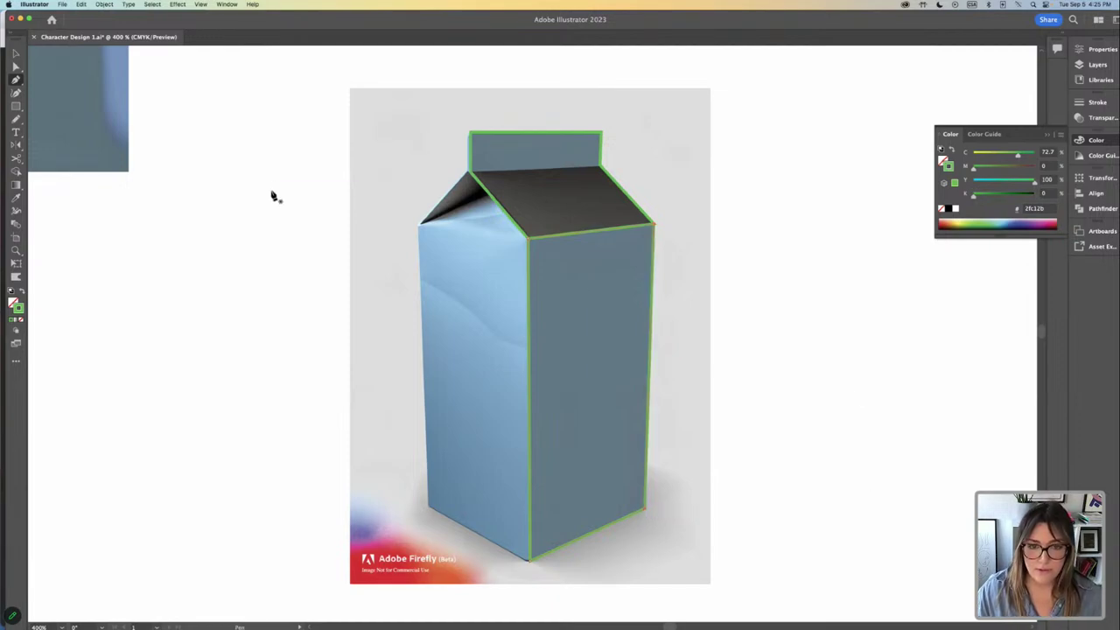
left_click(418, 225)
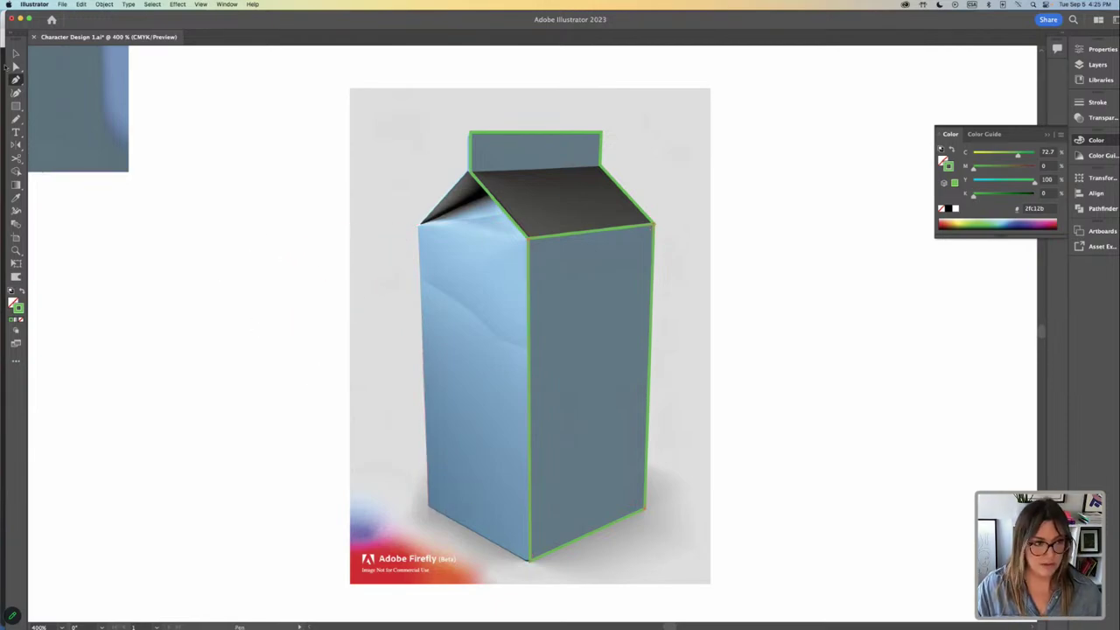
left_click(16, 53)
left_click(643, 473)
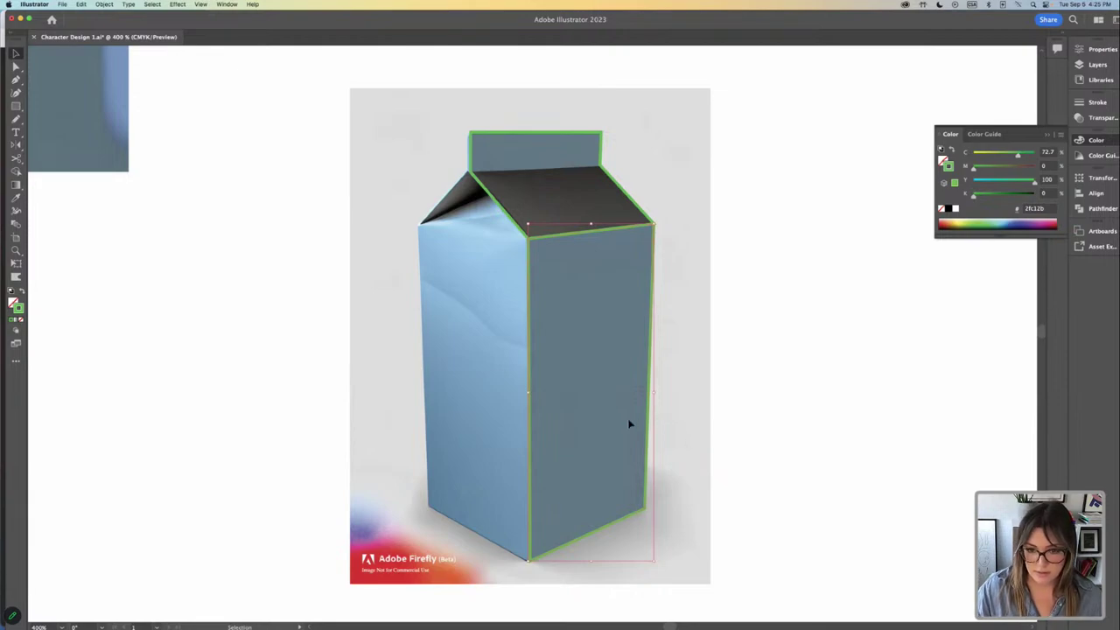
left_click(630, 429)
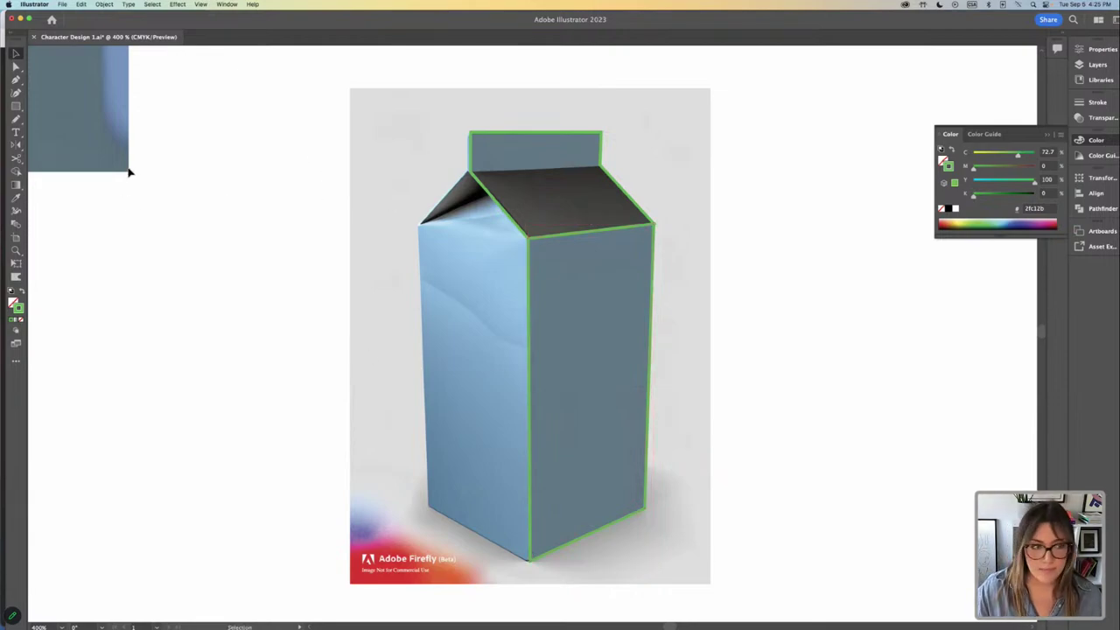
Trace the carton's light blue side panel as a closed outline with the Pen tool, sharing the central vertical edge.
left_click(16, 79)
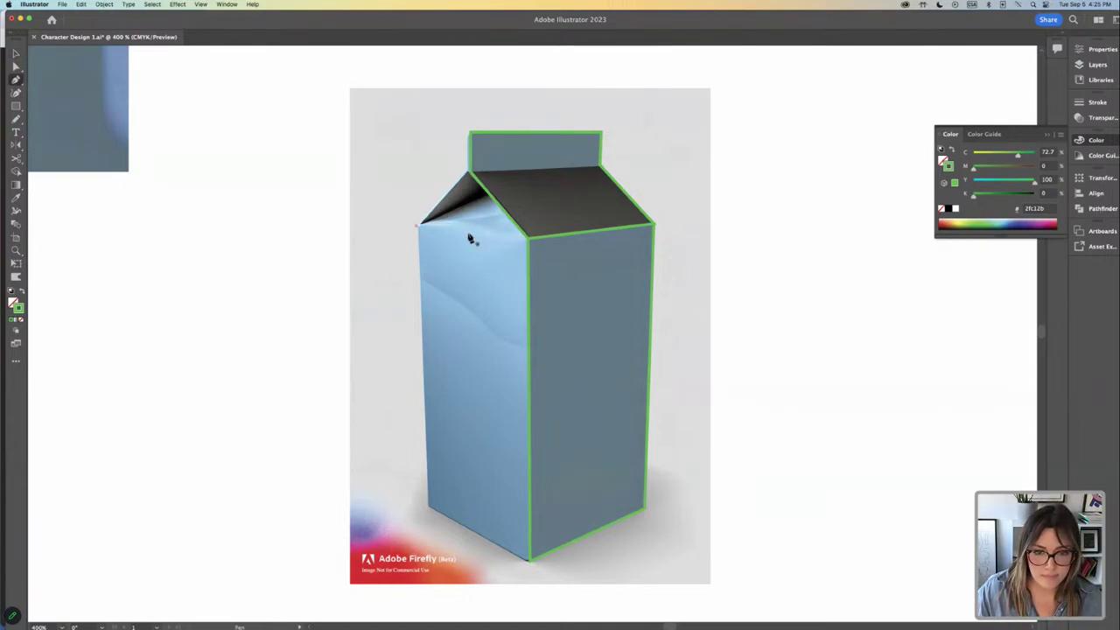
left_click(525, 236)
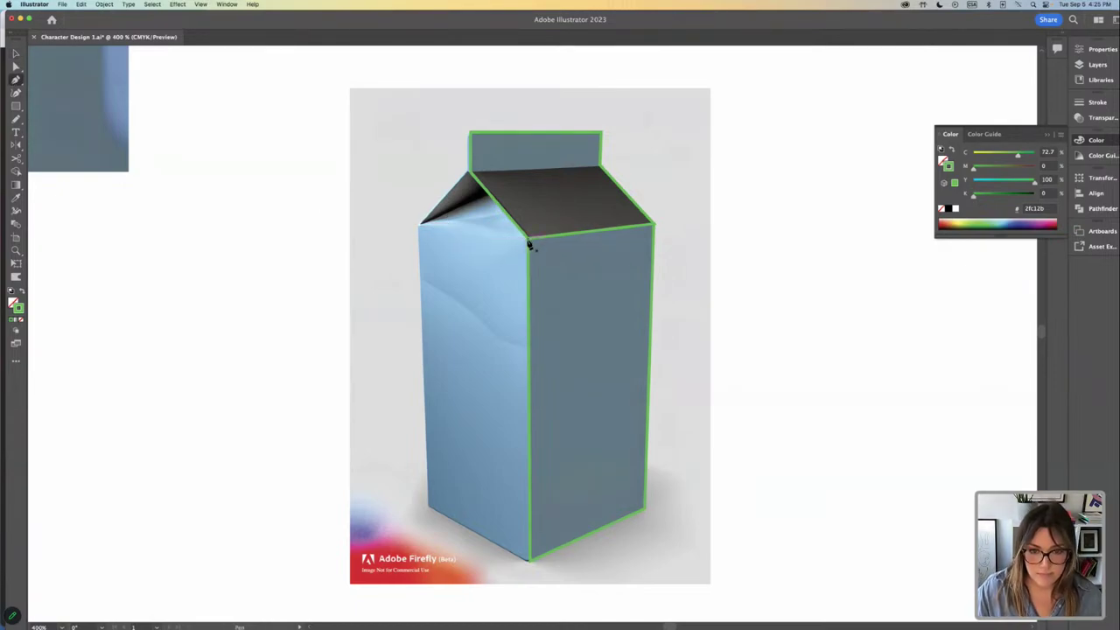
left_click(418, 226)
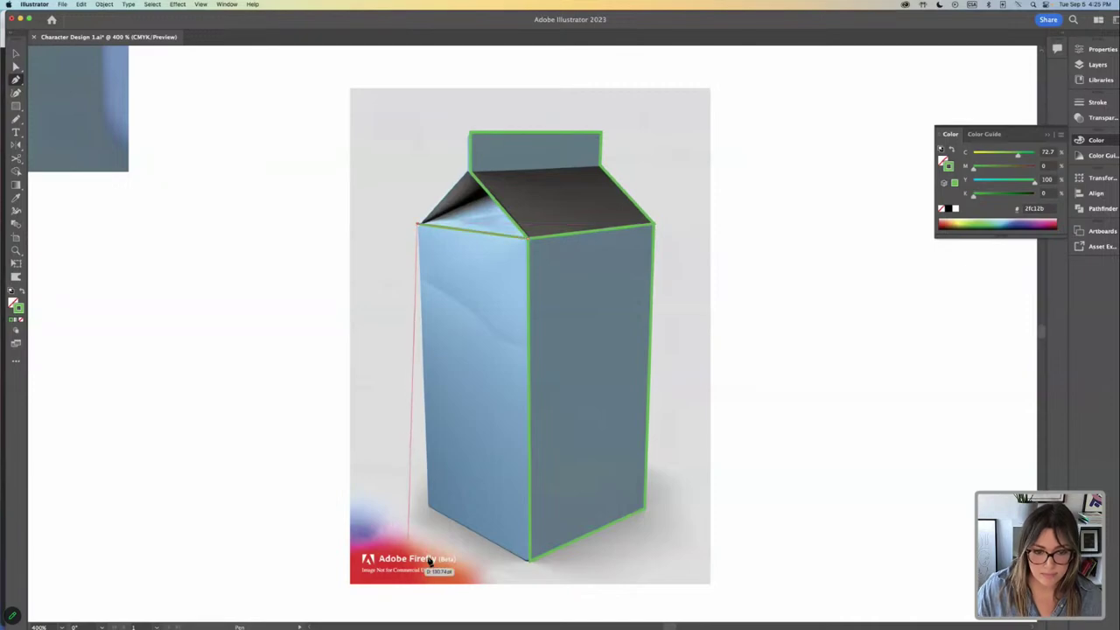
left_click(428, 506)
left_click(529, 561)
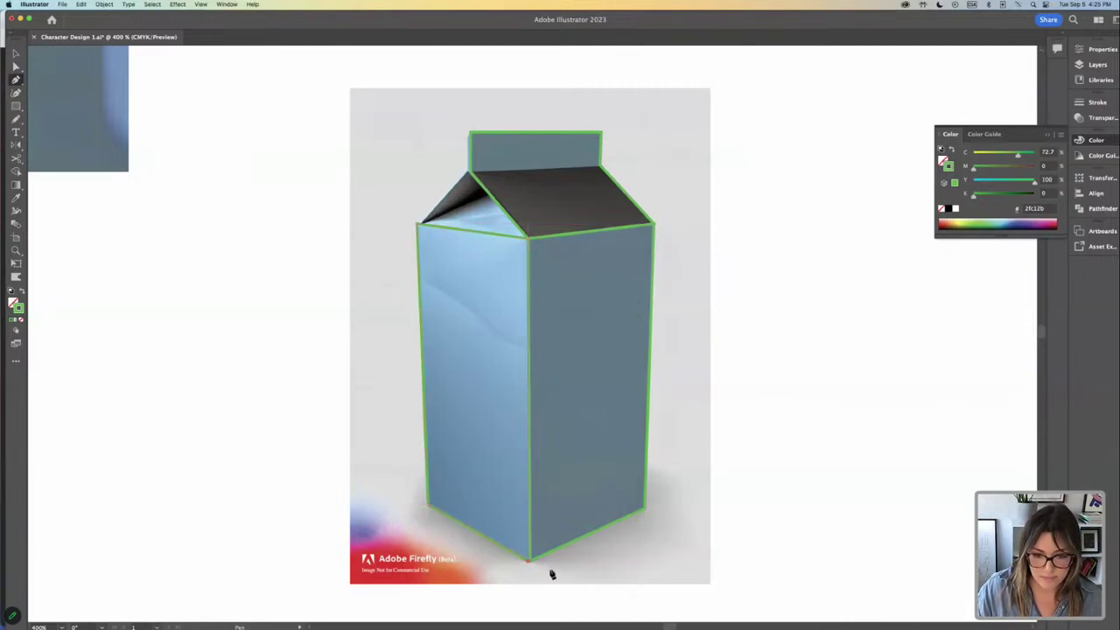
left_click(529, 239)
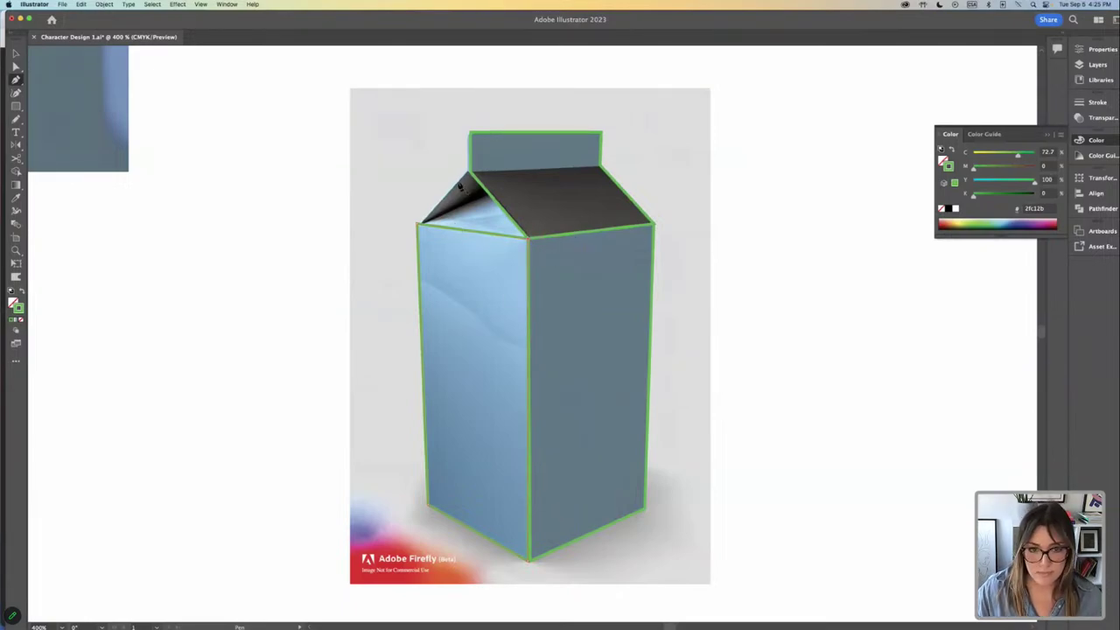
Trace the triangular gable end and the flap's narrow side edge above it as one closed Pen outline.
key("super+equal")
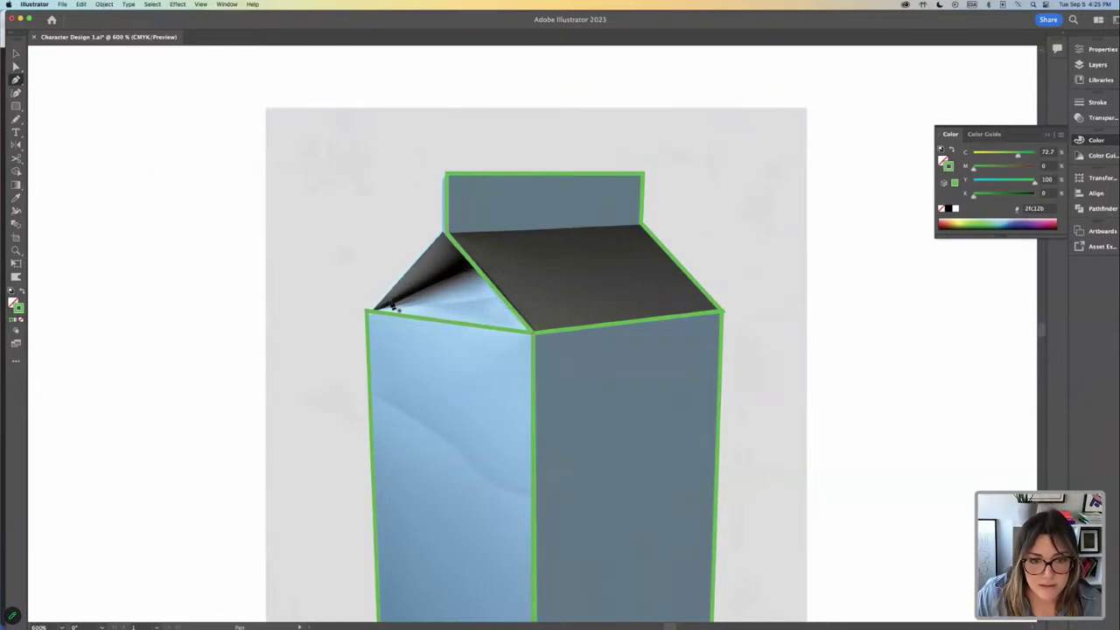
left_click(369, 312)
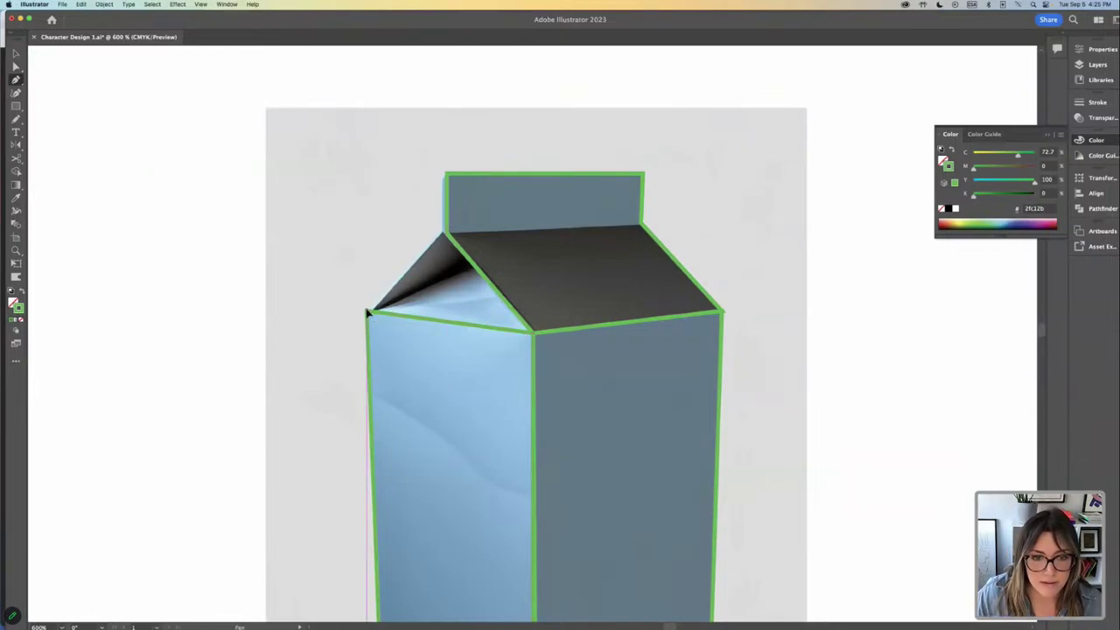
left_click(443, 233)
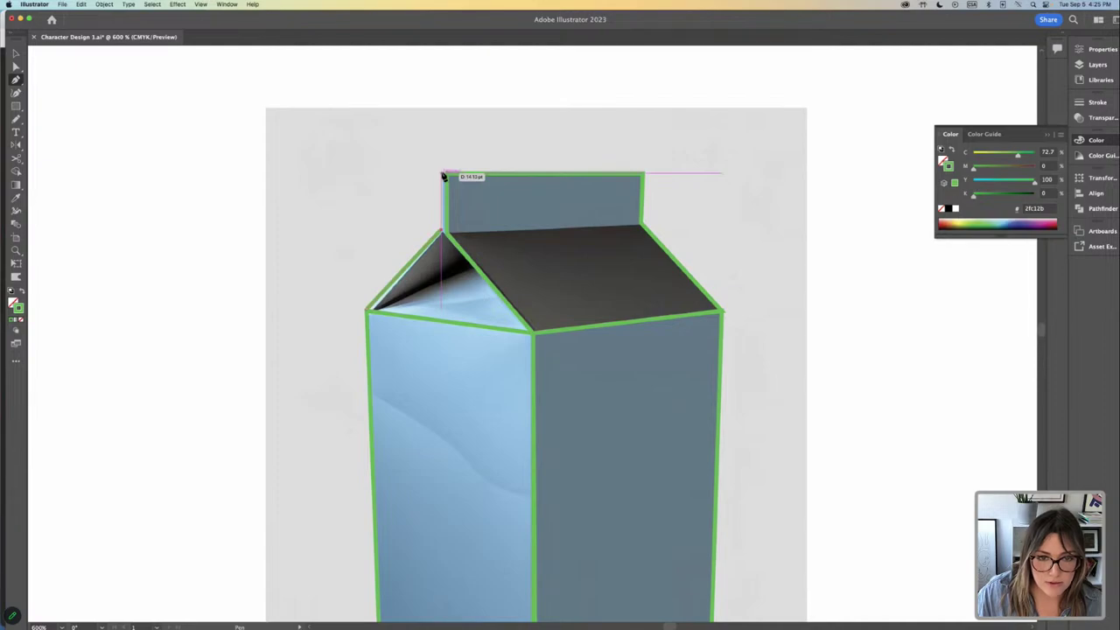
key("super+equal")
key("super+equal")
key("super+equal")
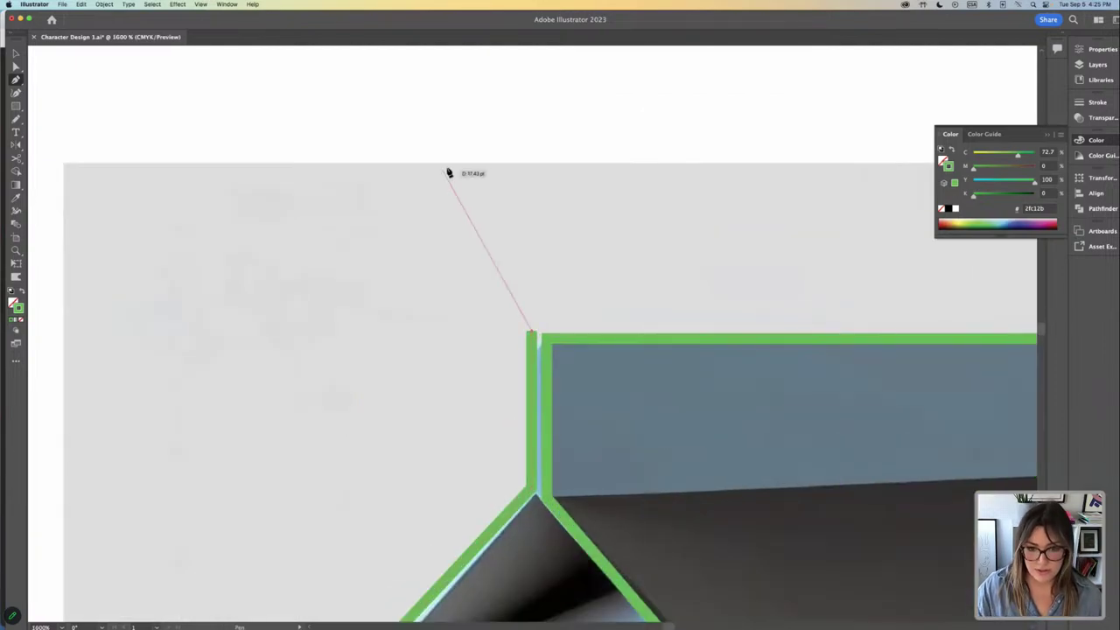
left_click(543, 335)
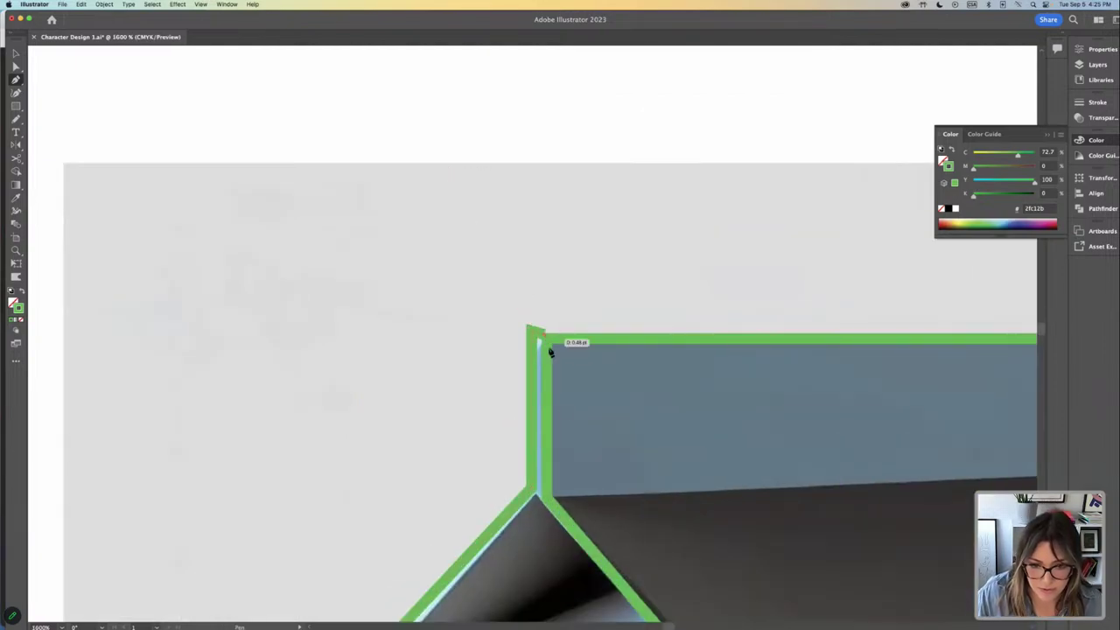
left_click(542, 498)
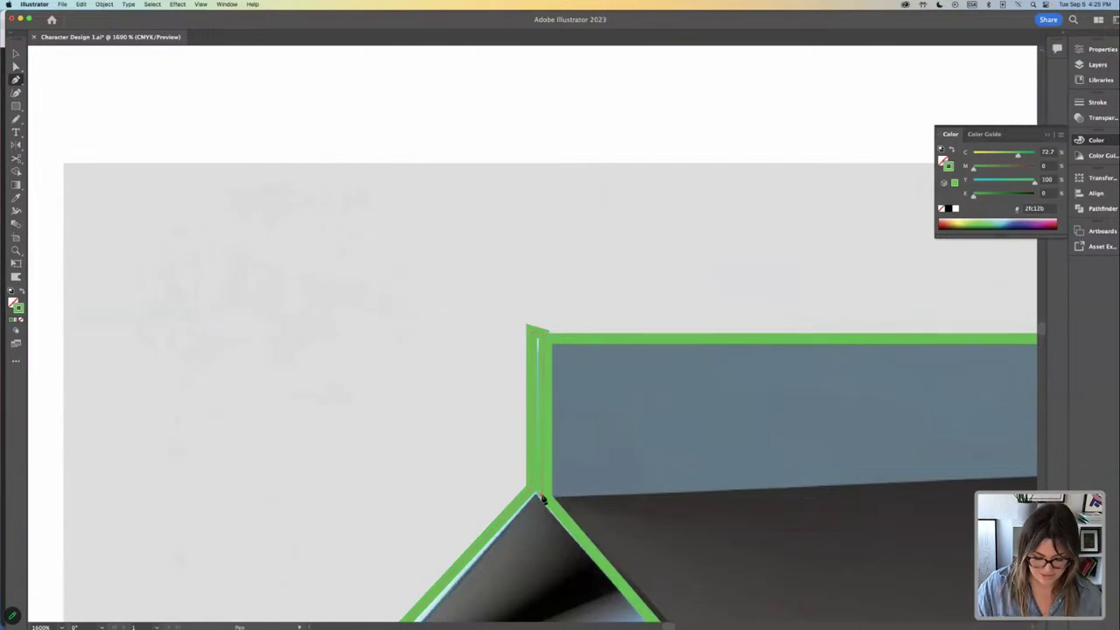
key("super+minus")
key("super+minus")
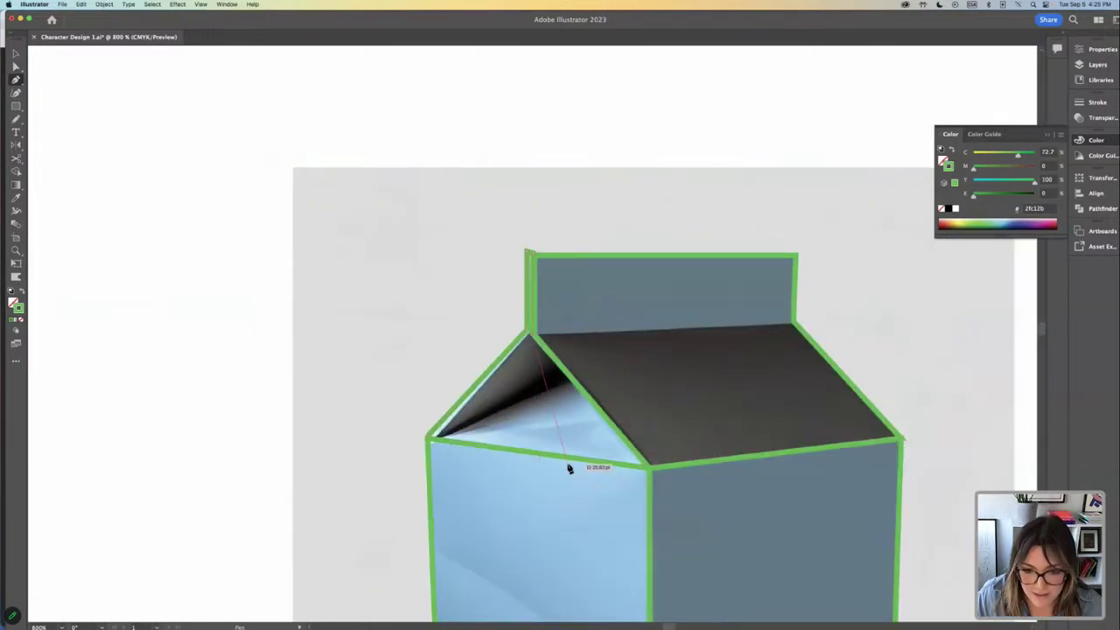
left_click(649, 469)
left_click(426, 438)
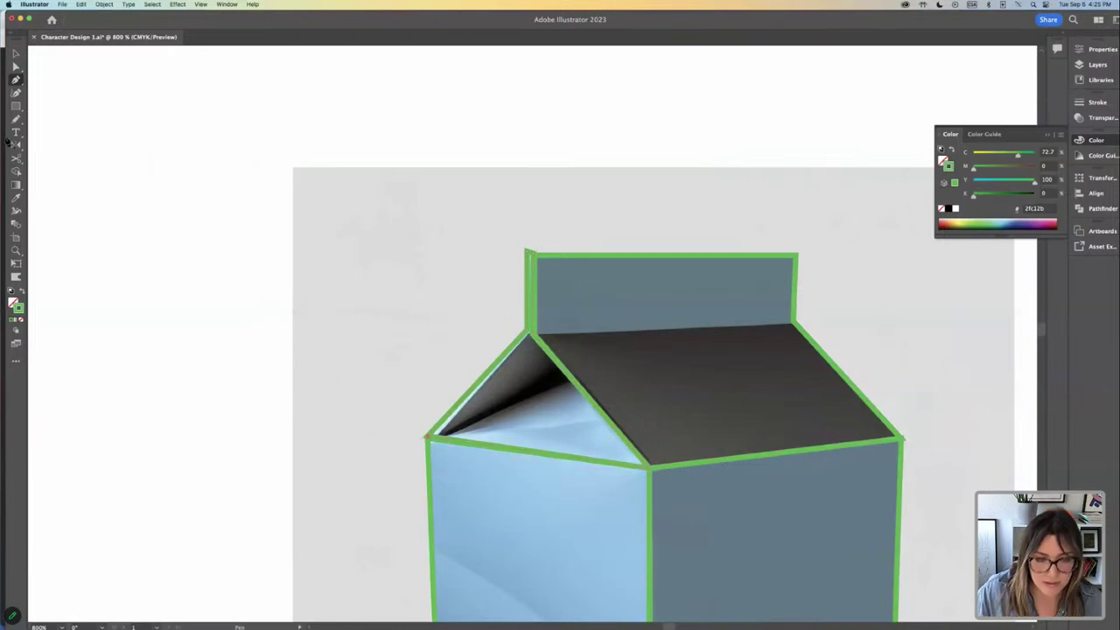
left_click(15, 54)
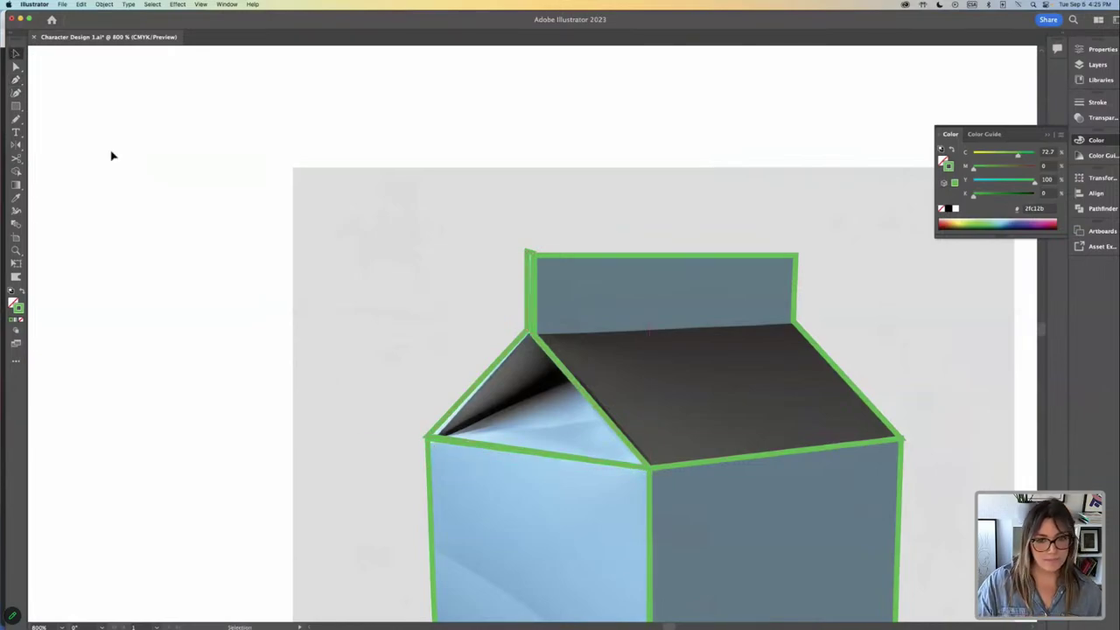
left_click(488, 376)
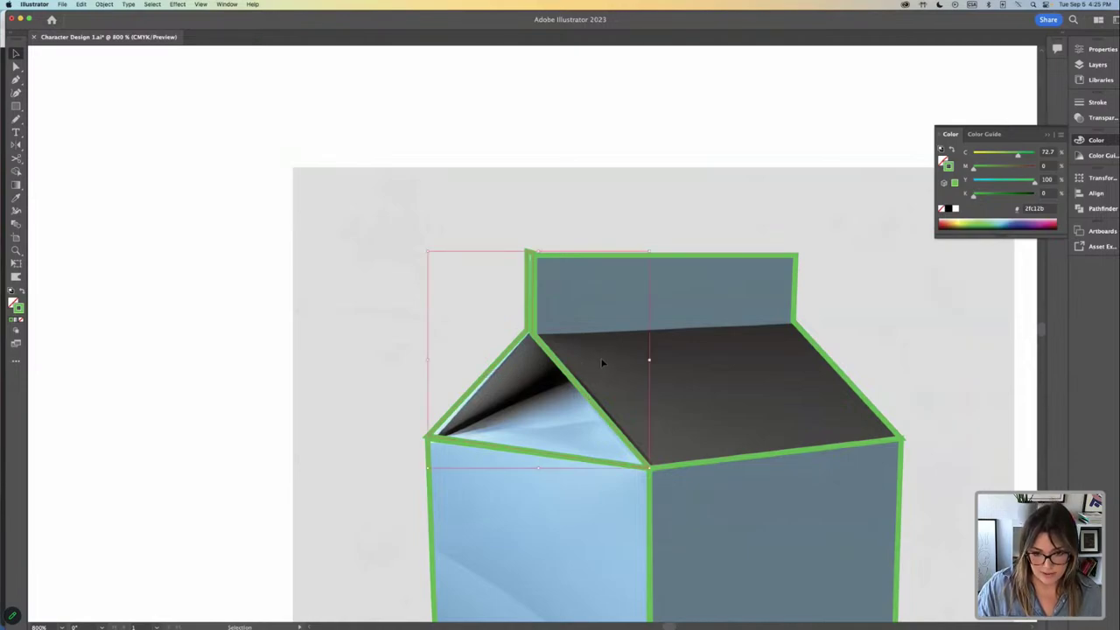
Draw a straight diagonal line along the gable's inner fold, extending past the gable outline at both ends.
left_click(15, 79)
key("super+shift+a")
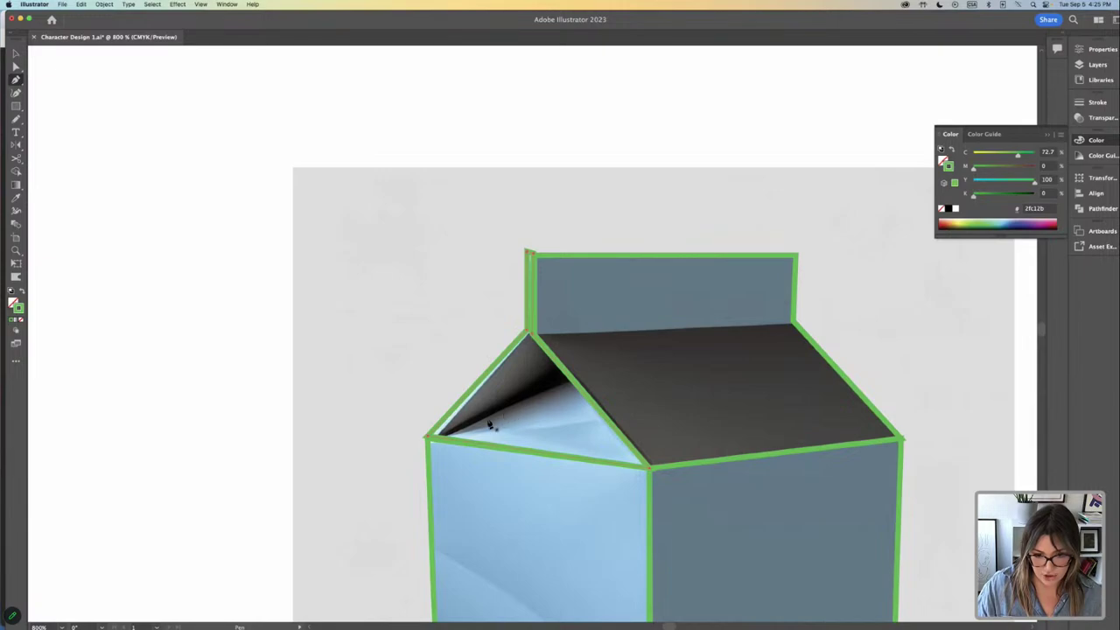
left_click(407, 450)
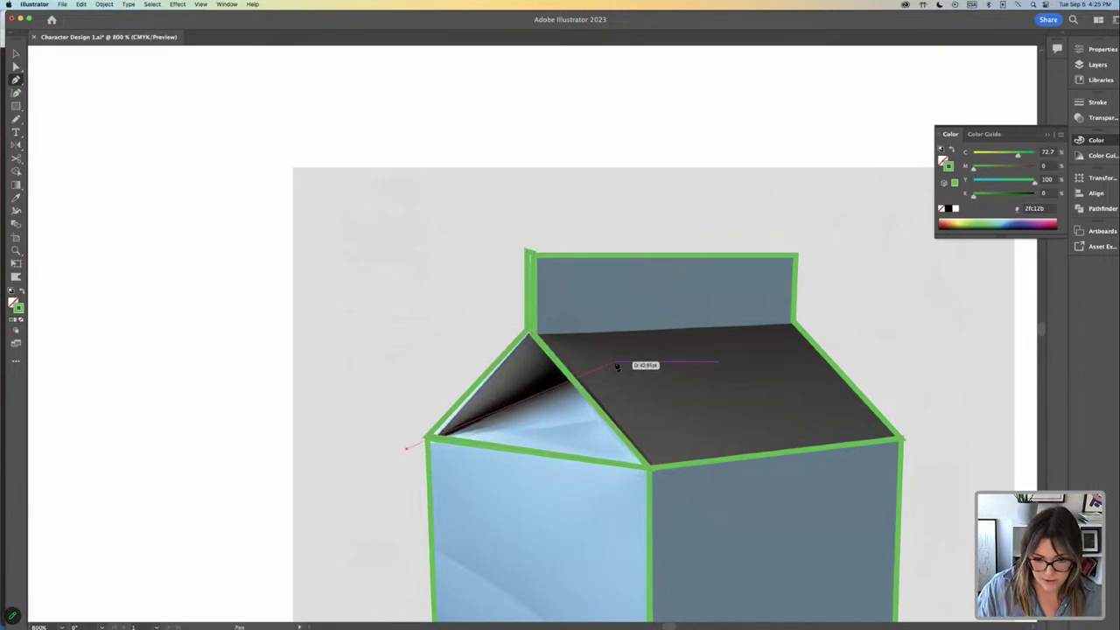
left_click(616, 364)
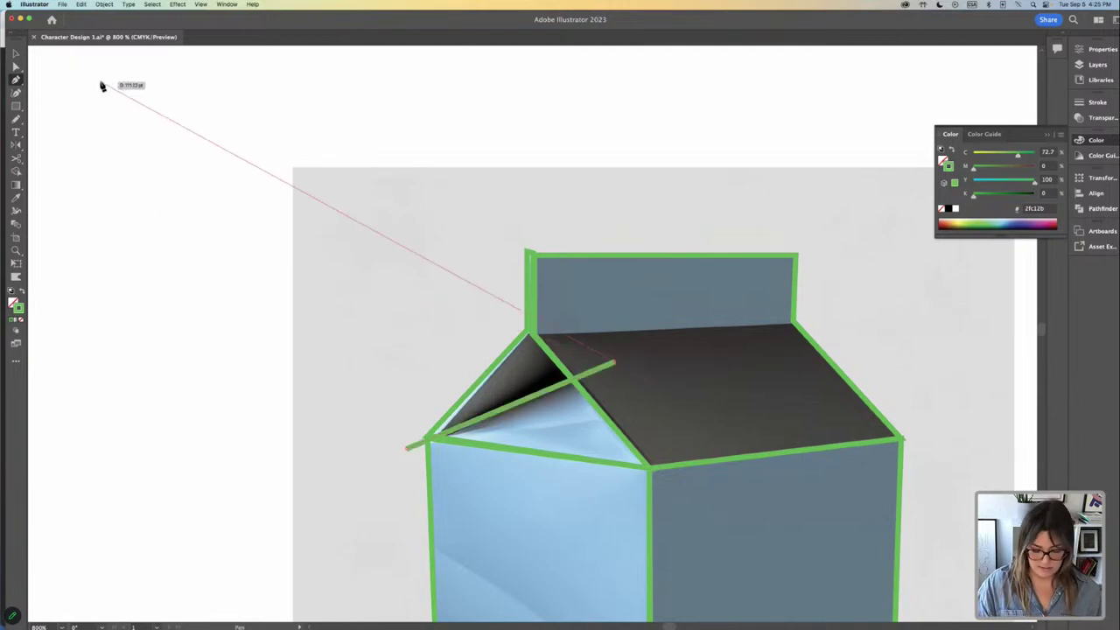
key("Escape")
Duplicate the gable outline together with its diagonal fold line onto the blank canvas beside the carton image.
left_click(16, 54)
left_click_drag(446, 327, 542, 395)
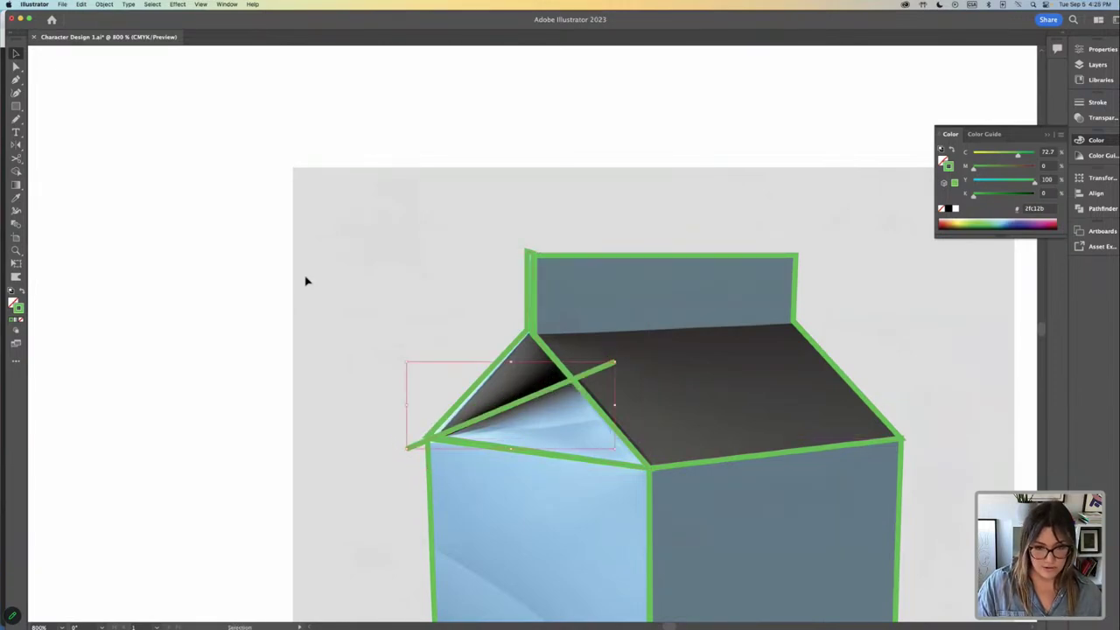
left_click(98, 5)
left_click(112, 91)
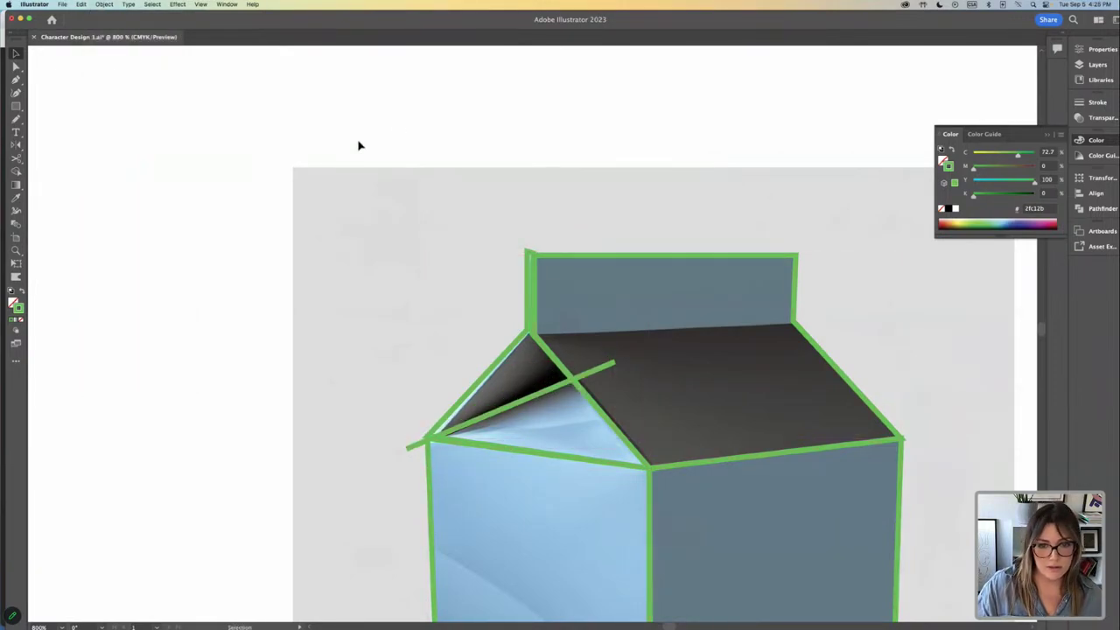
left_click(519, 422)
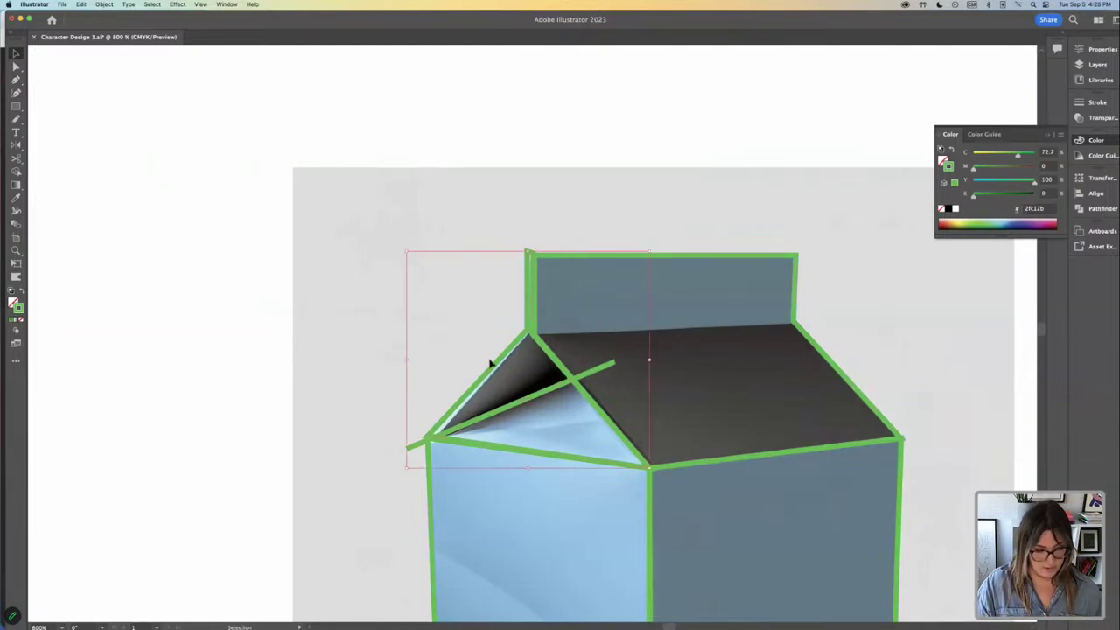
left_click_drag(339, 288, 180, 248)
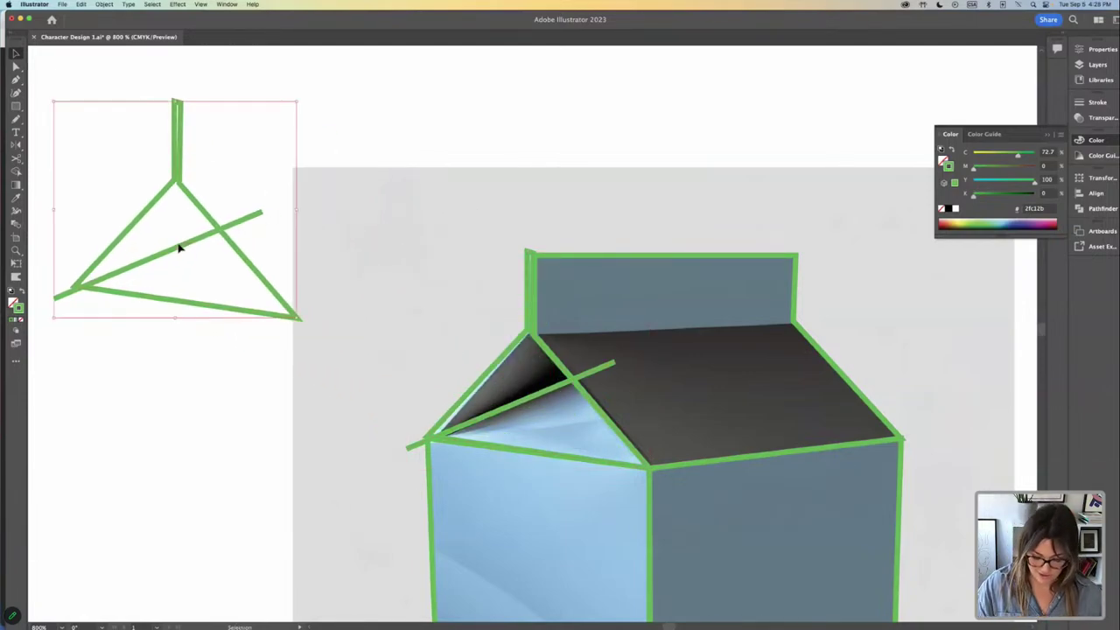
key("super+minus")
key("super+minus")
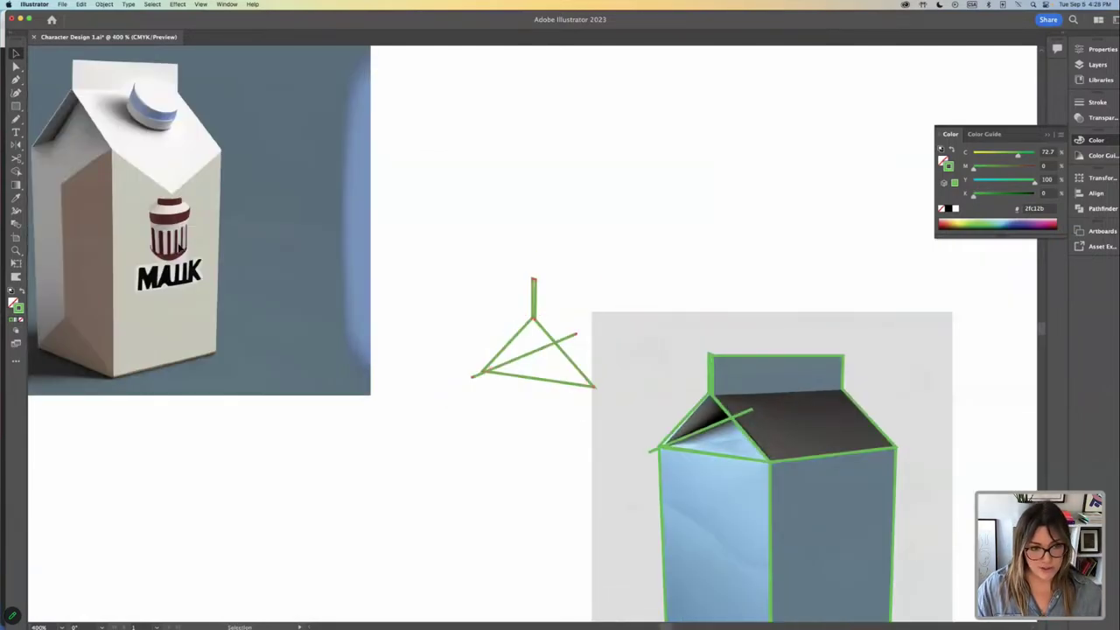
scroll(583, 240, "right", 5)
scroll(582, 240, "down", 2)
key("space")
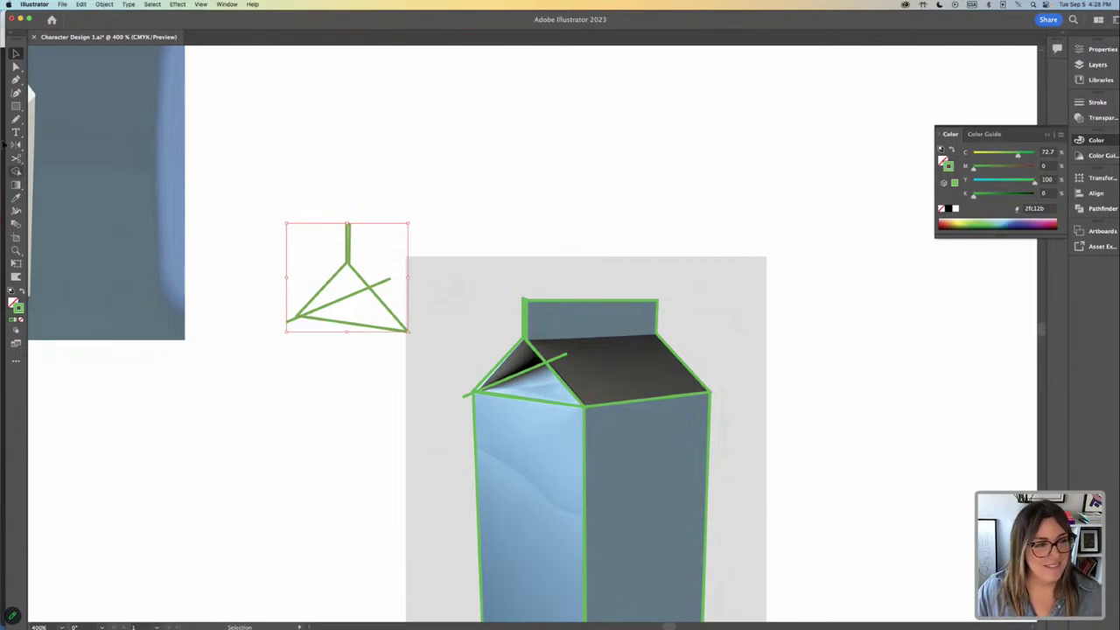
Select the duplicated gable outline with its diagonal fold line and split them into separate shapes with Pathfinder Divide.
left_click(255, 232)
left_click(340, 322)
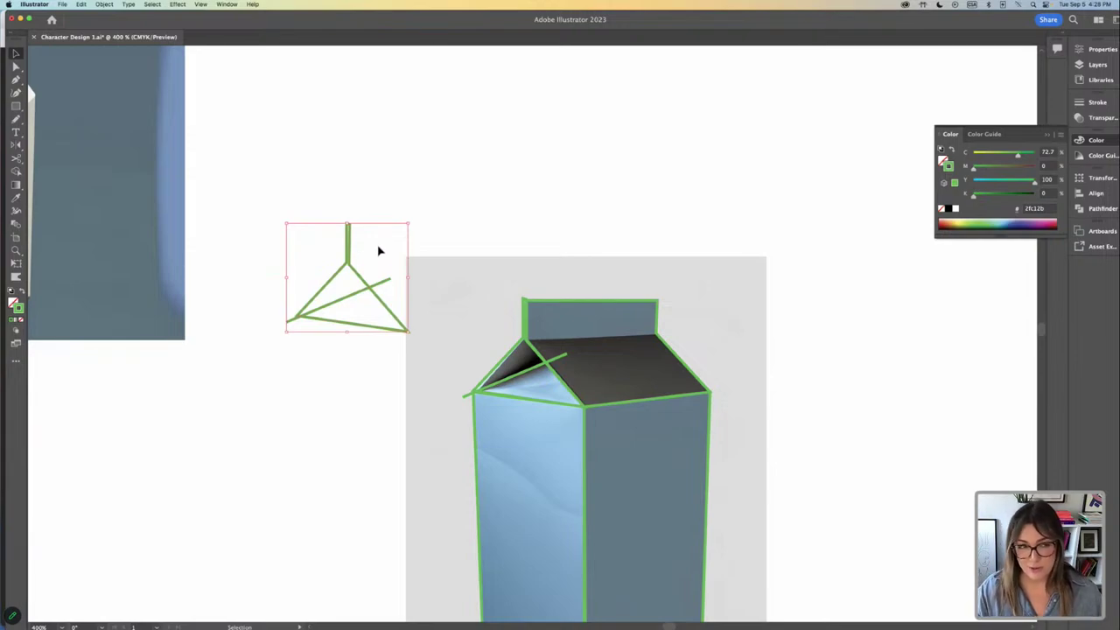
left_click(1048, 137)
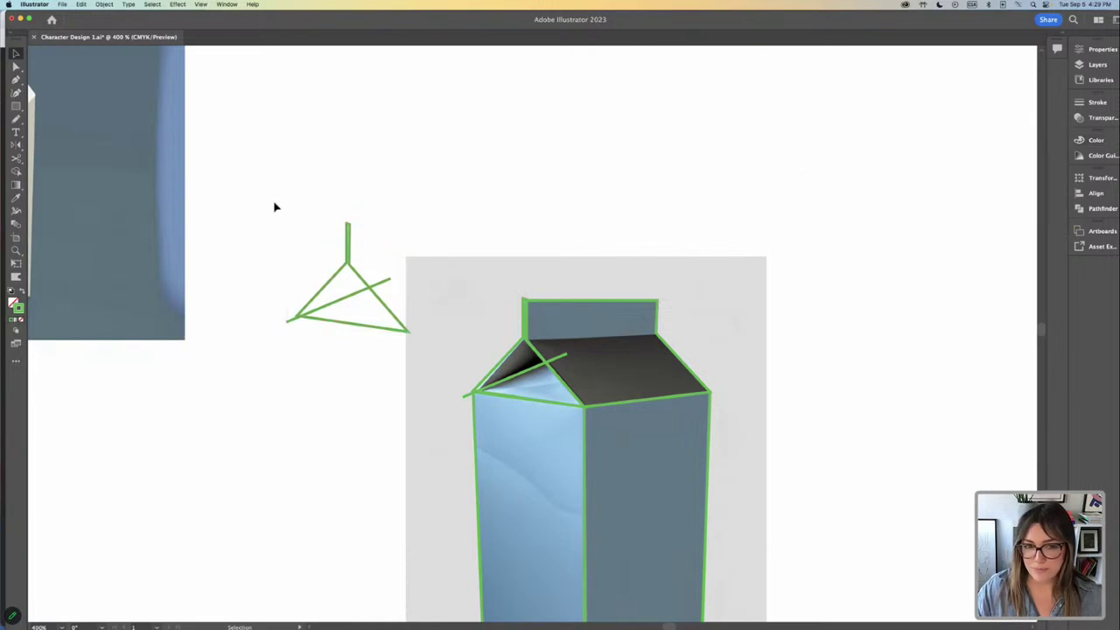
left_click_drag(274, 207, 358, 315)
left_click_drag(982, 23, 974, 24)
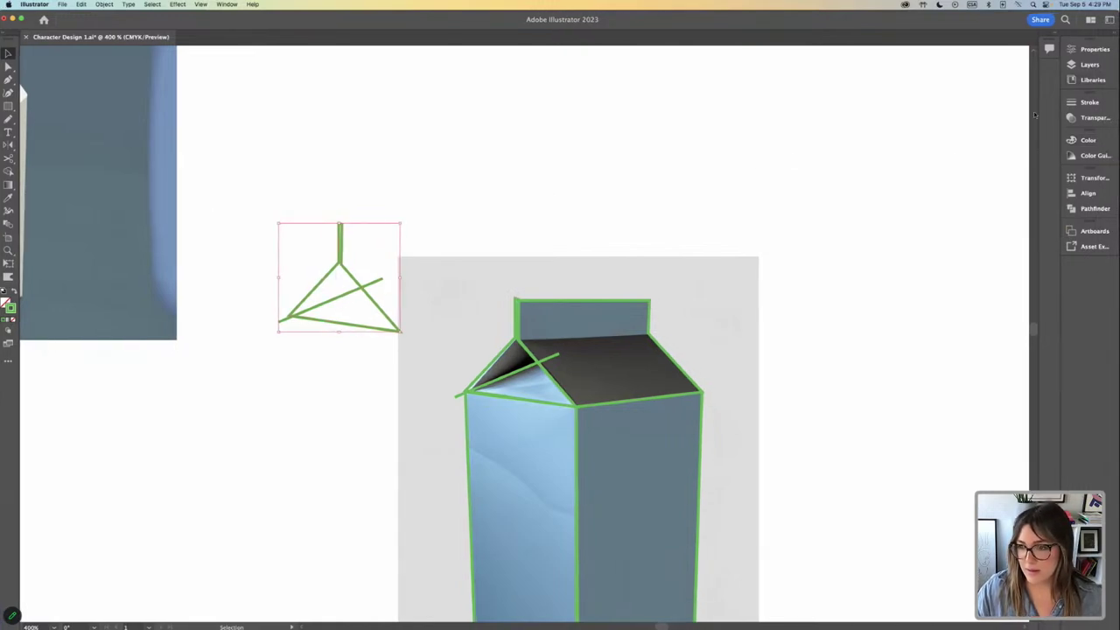
left_click(1094, 208)
left_click(940, 229)
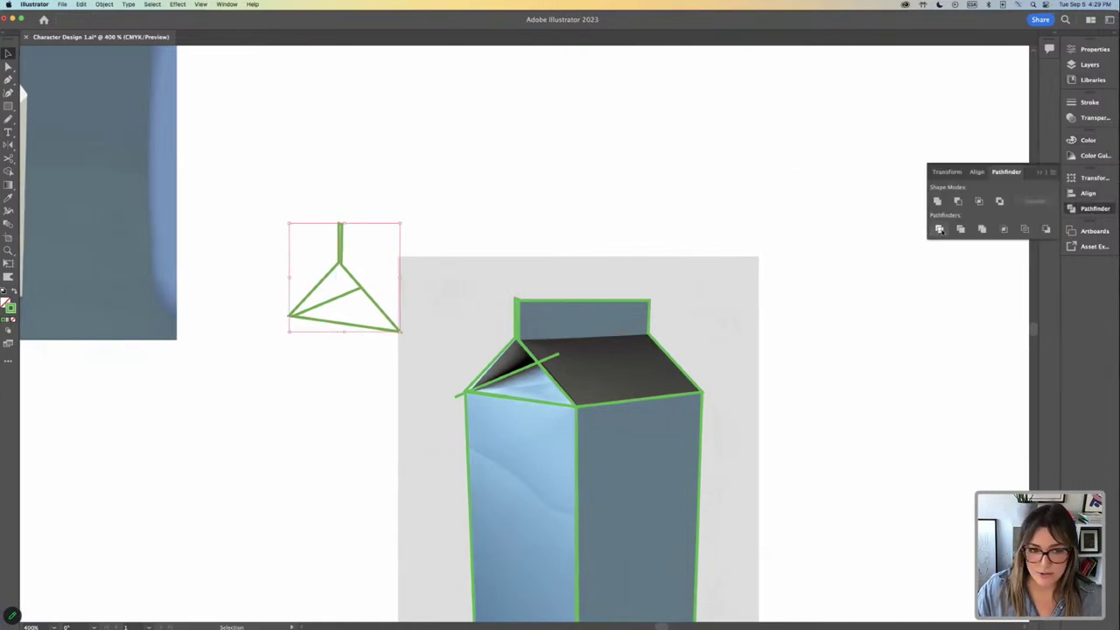
Move the diagonal fold line off the carton and fit the upper piece of the divided gable onto the traced gable.
left_click_drag(250, 173, 365, 333)
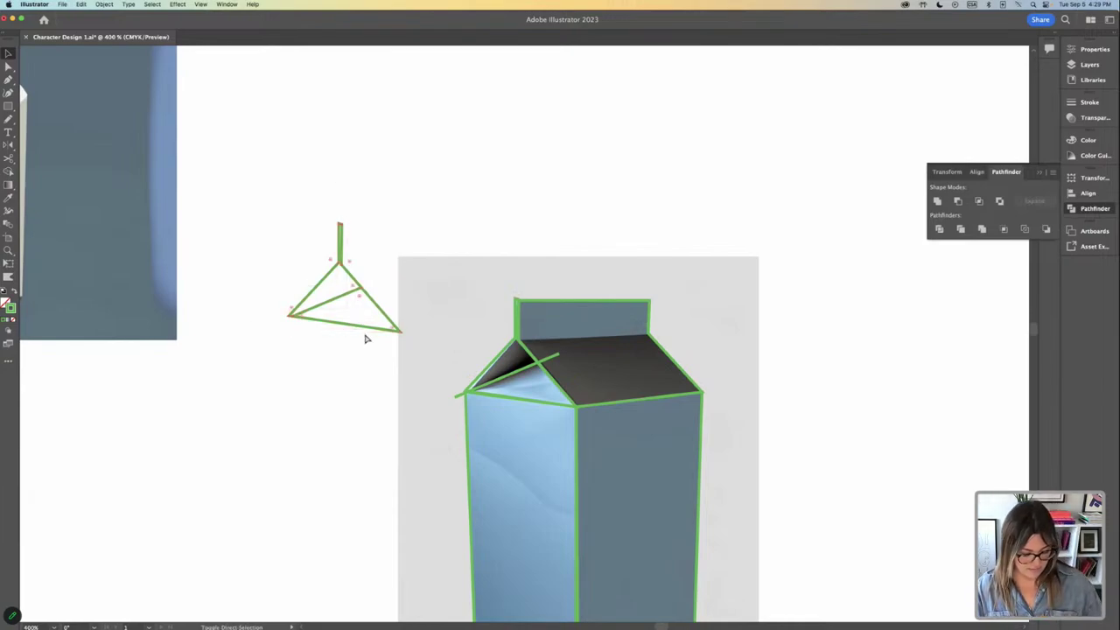
key("v")
left_click(271, 202)
left_click_drag(325, 282, 440, 281)
left_click_drag(510, 375, 350, 247)
left_click(425, 255)
left_click_drag(461, 277, 516, 332)
left_click(462, 297)
left_click(473, 300)
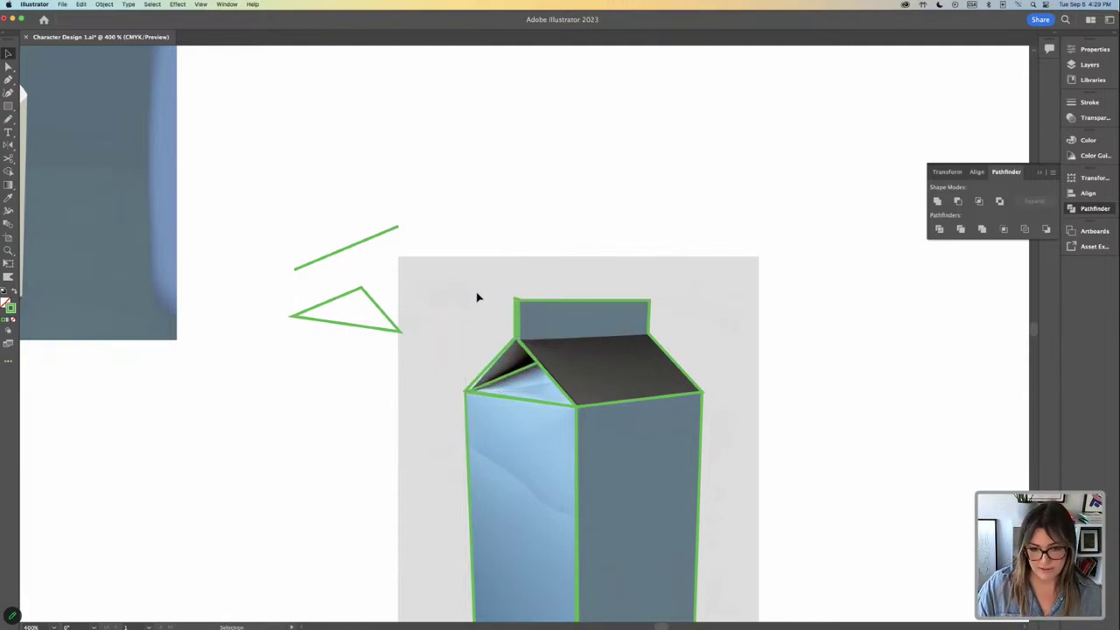
left_click_drag(430, 462, 373, 274)
key("a")
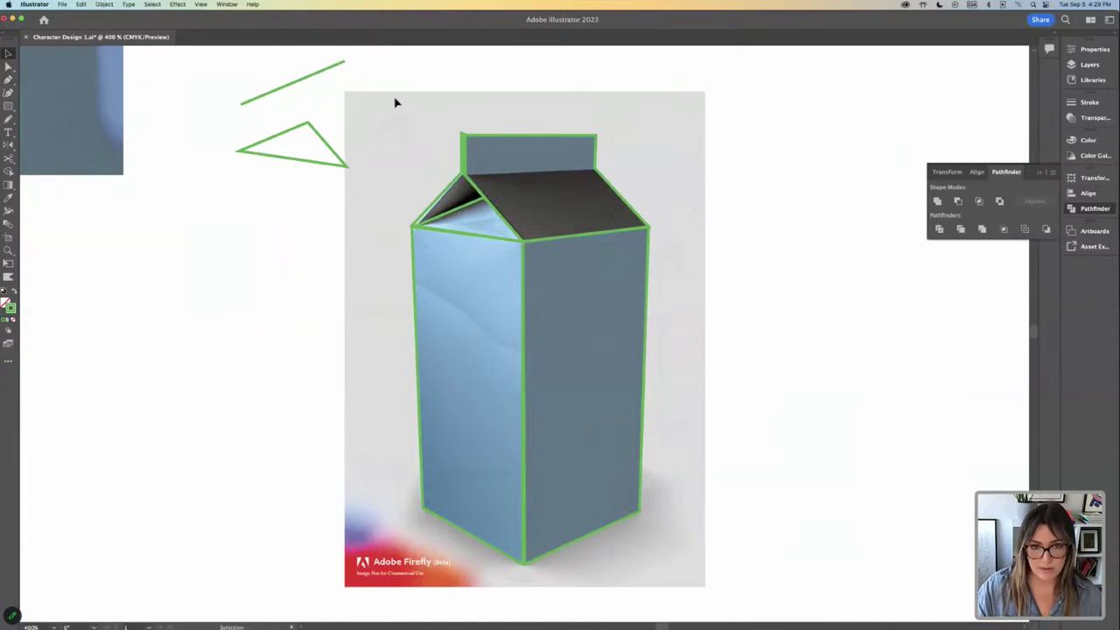
left_click_drag(395, 99, 726, 328)
key("v")
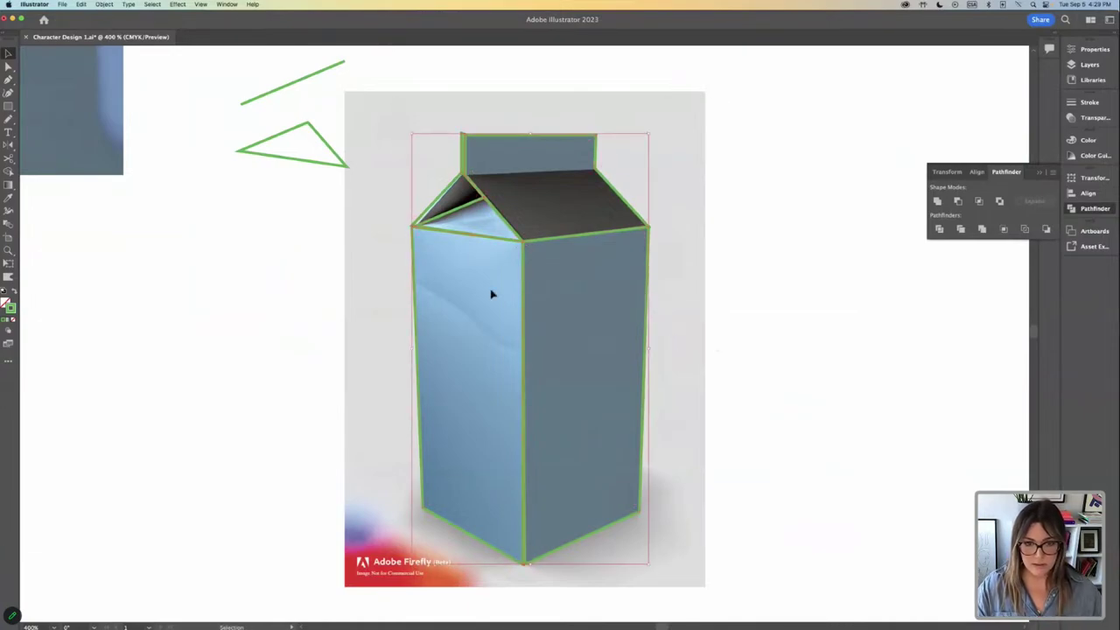
left_click(117, 216)
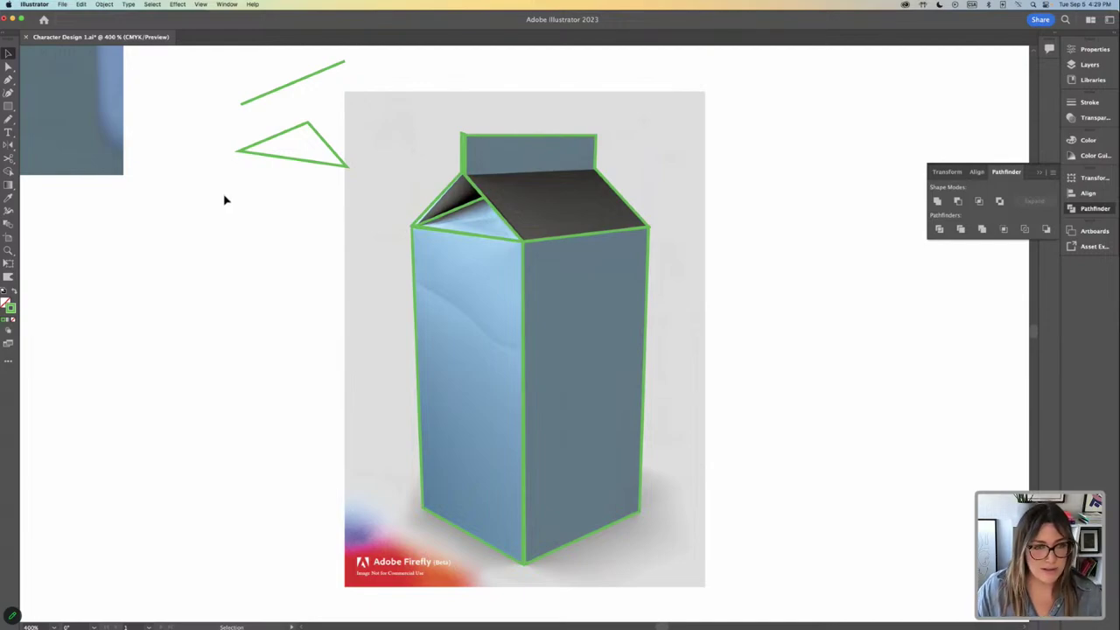
Try to move the top outer corner anchor of the flap's narrow side edge inward and down.
left_click_drag(411, 126, 698, 383)
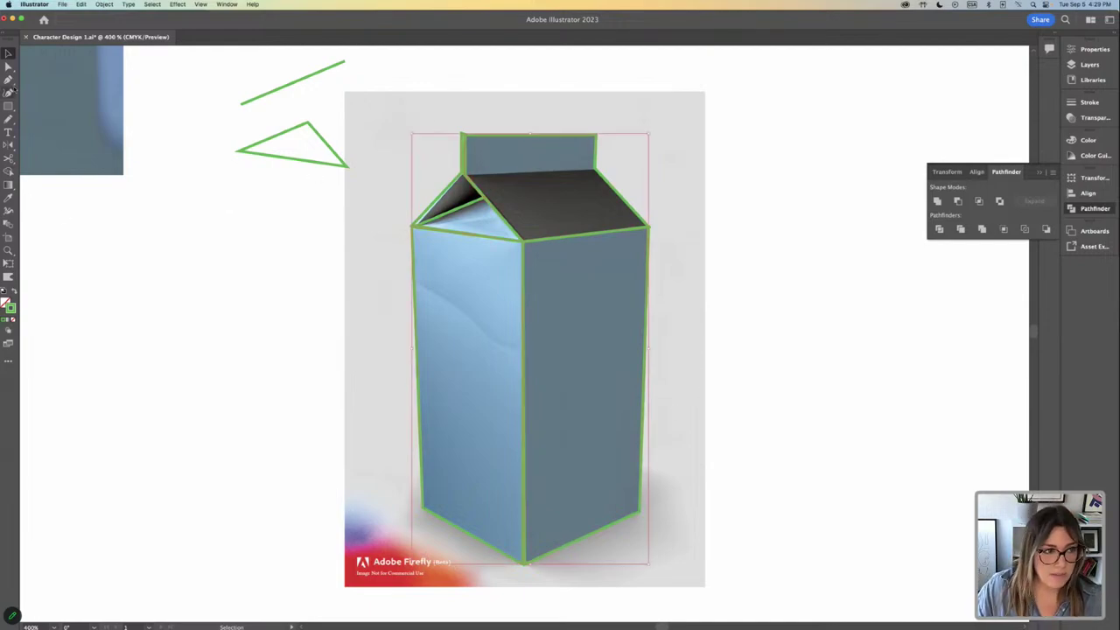
left_click(9, 67)
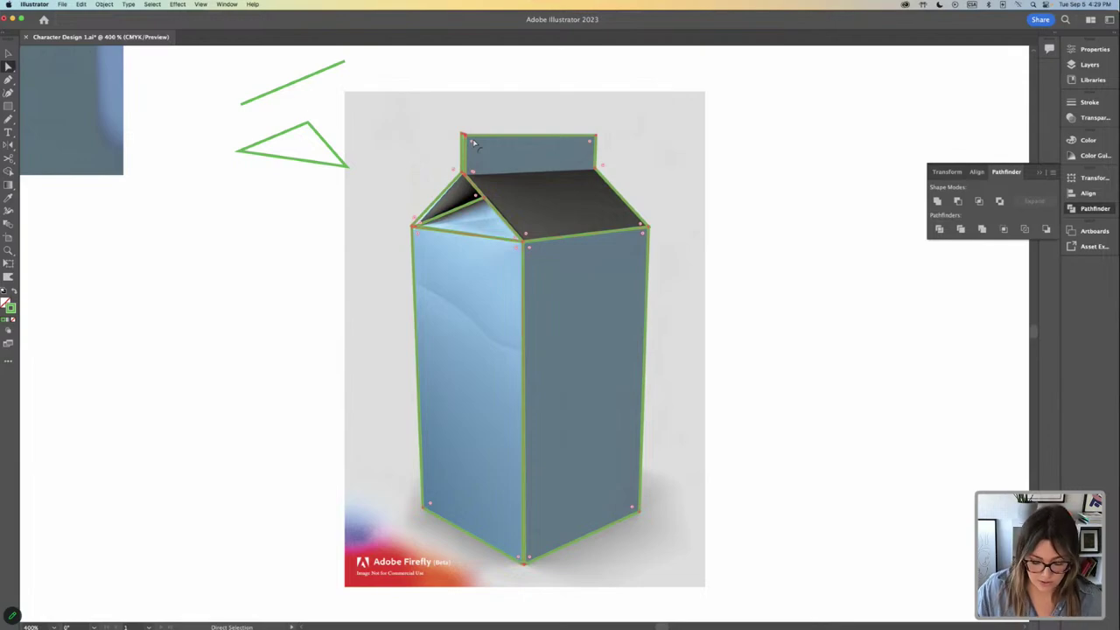
key("super+equal")
key("super+equal")
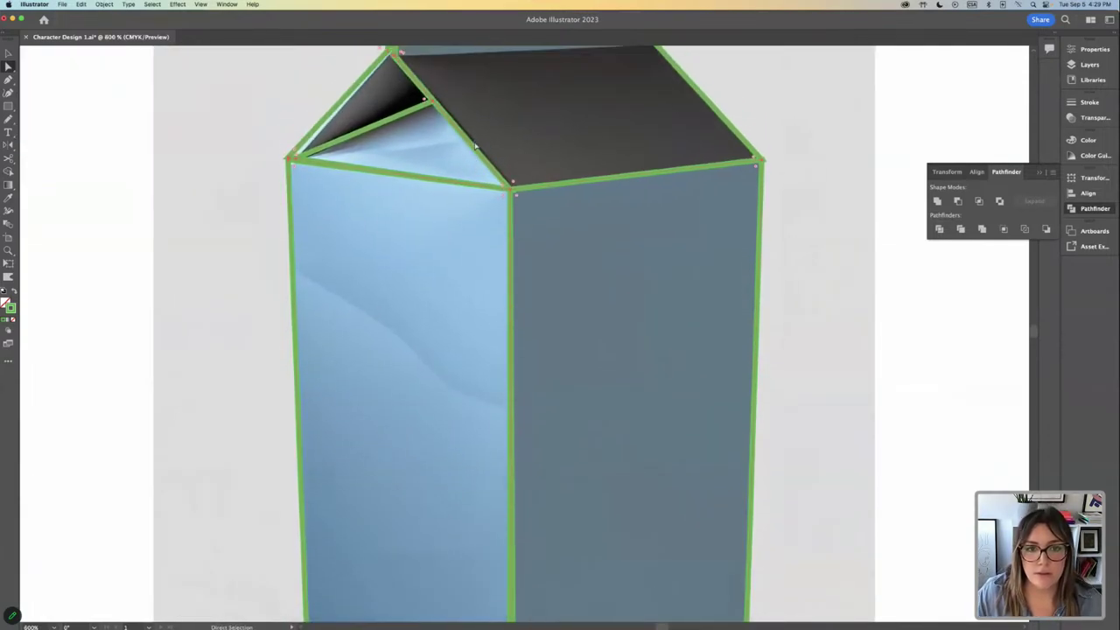
scroll(475, 147, "up", 5)
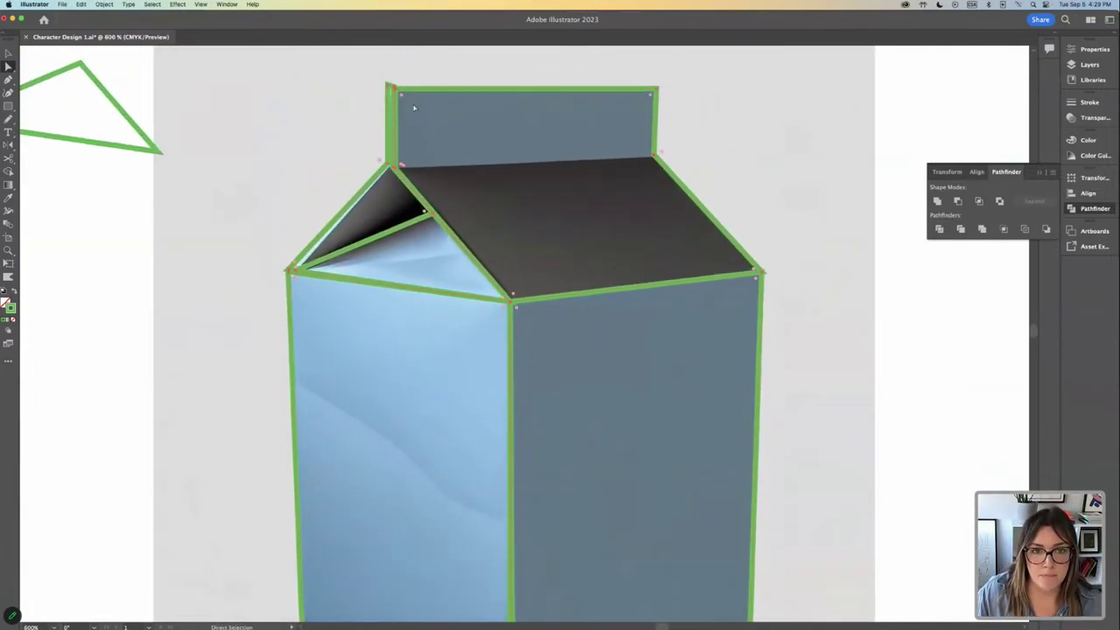
left_click_drag(402, 99, 400, 91)
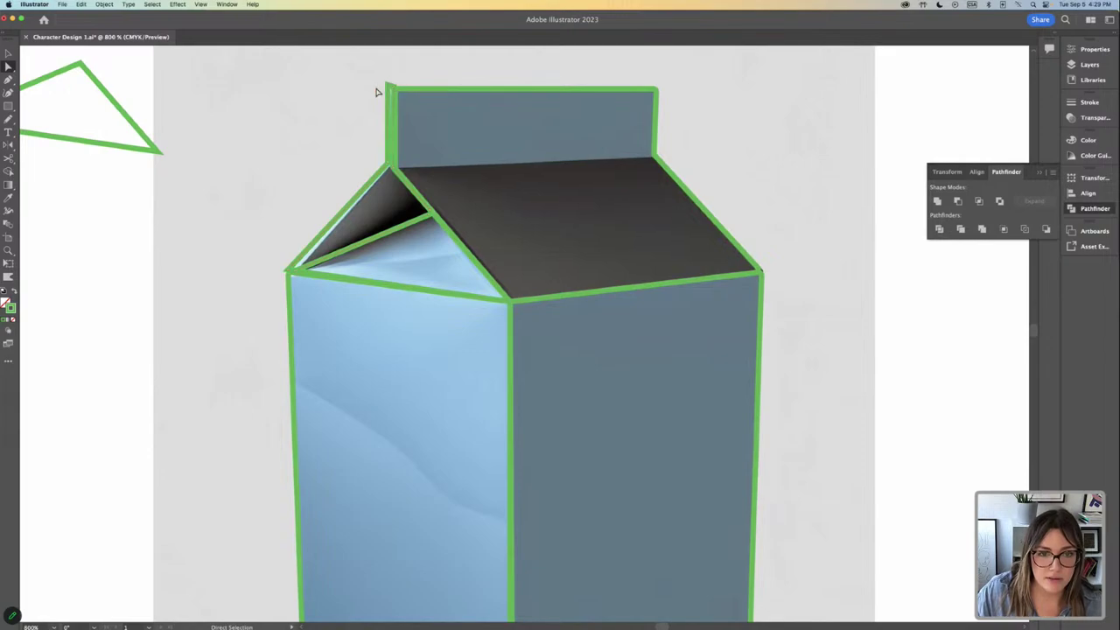
key("super+equal")
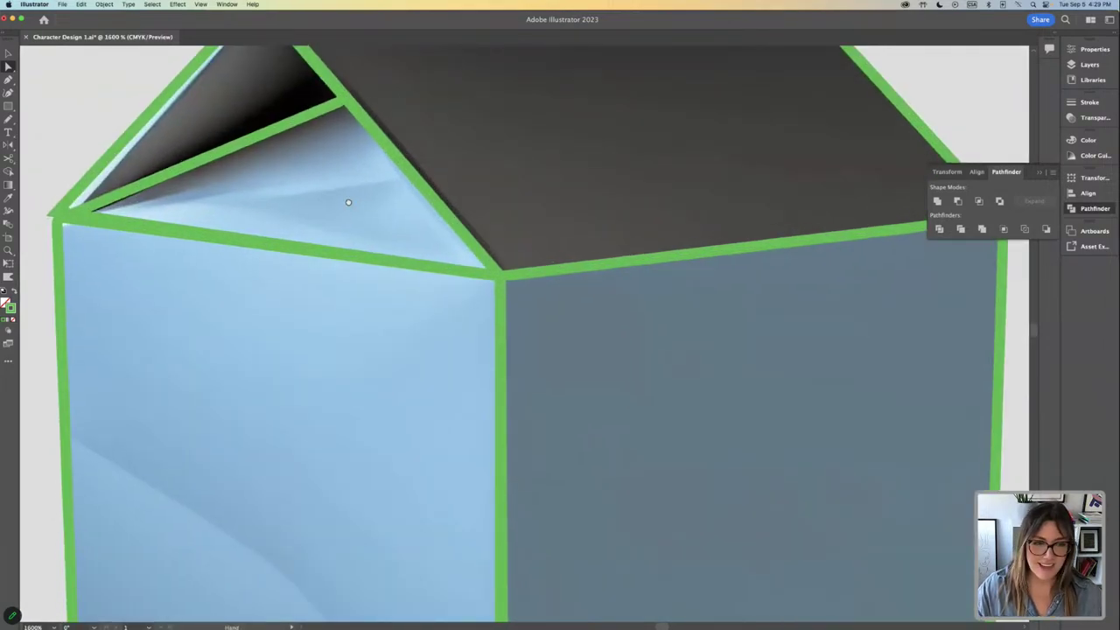
scroll(347, 200, "up", 8)
scroll(347, 201, "left", 5)
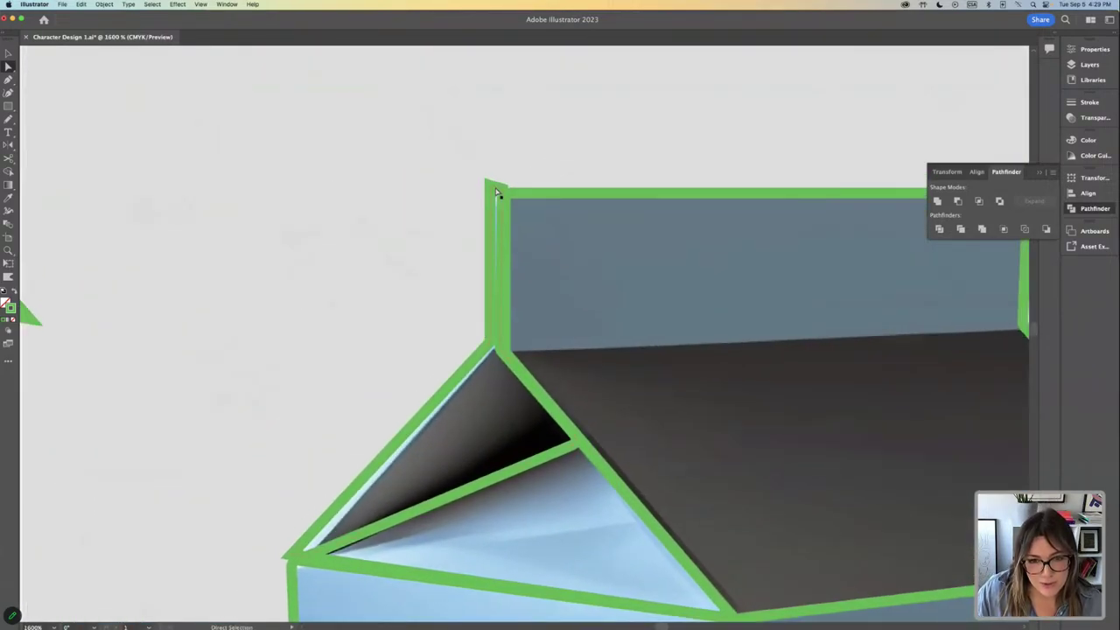
key("super+equal")
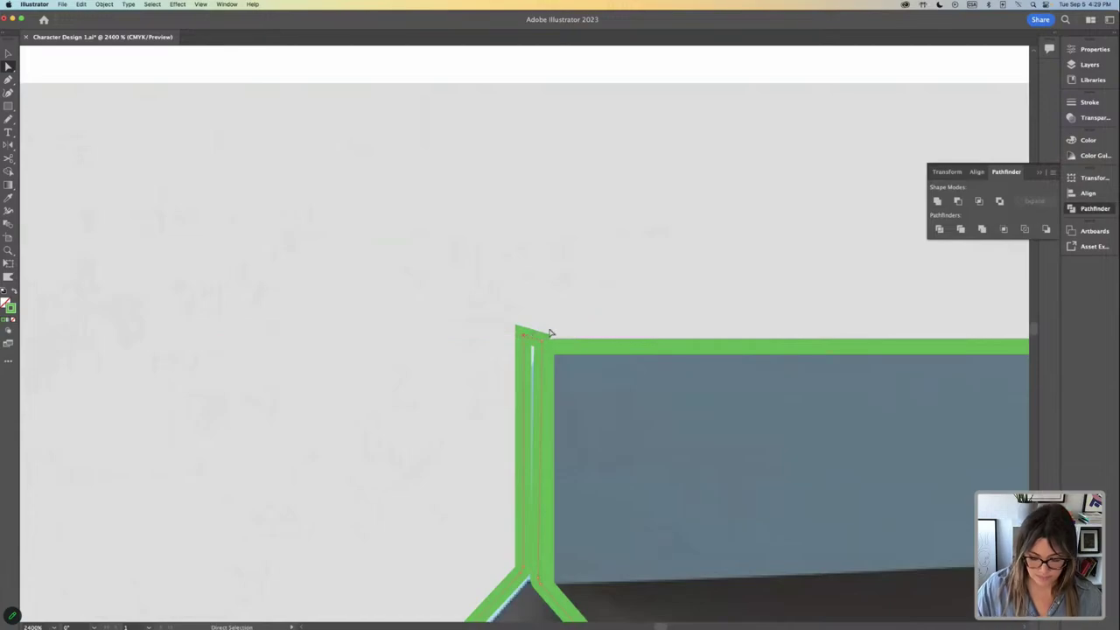
key("super+equal")
key("super+equal")
key("super+equal")
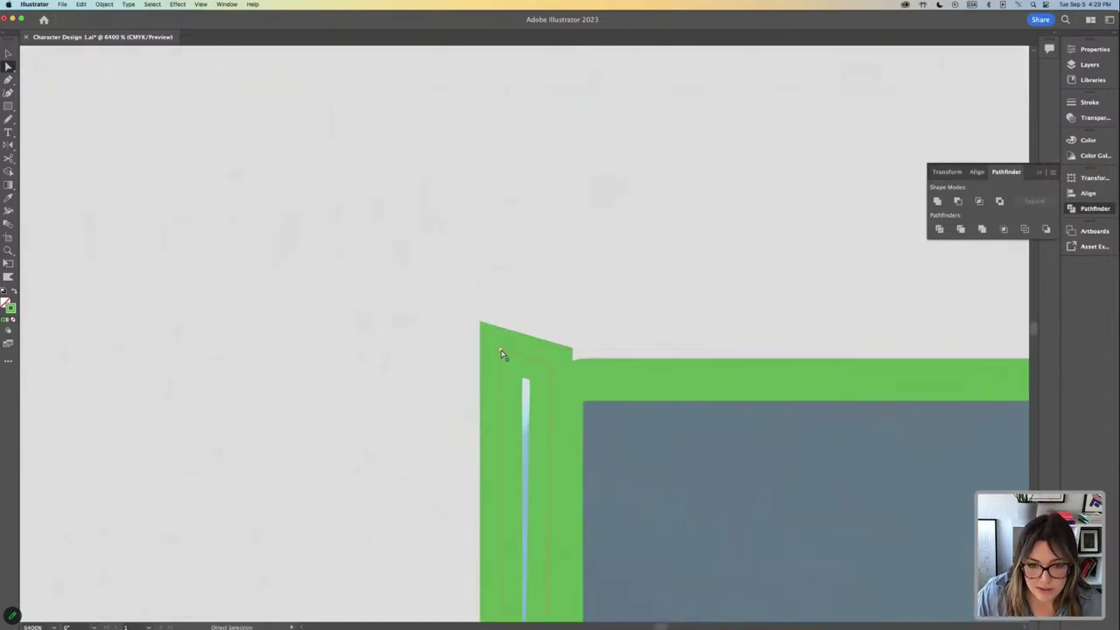
left_click_drag(505, 357, 519, 389)
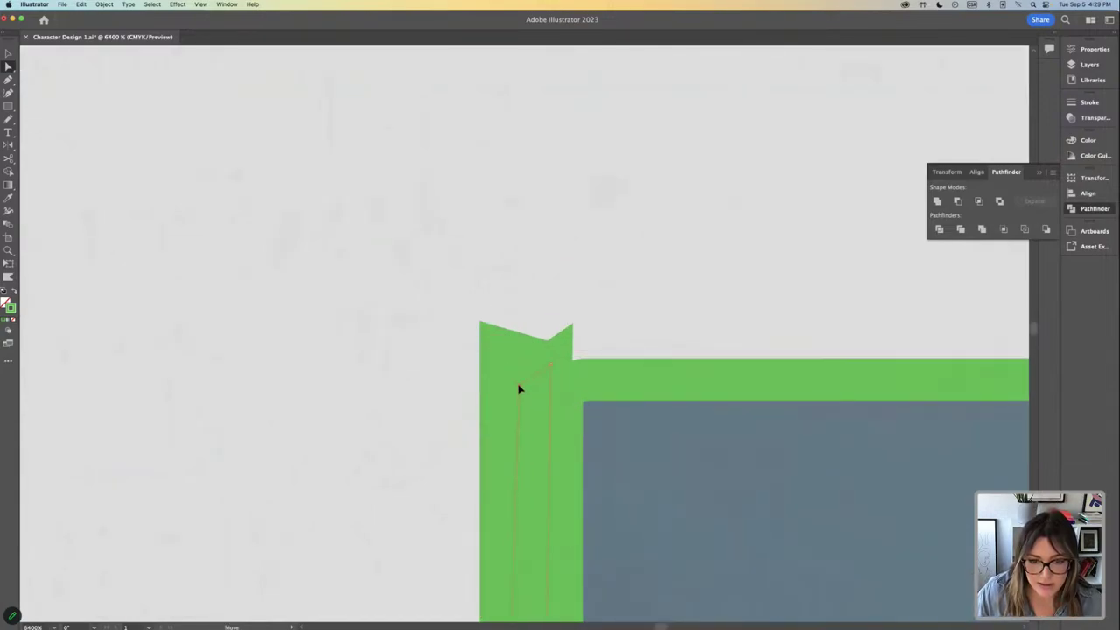
key("super+minus")
key("super+minus")
key("super+minus")
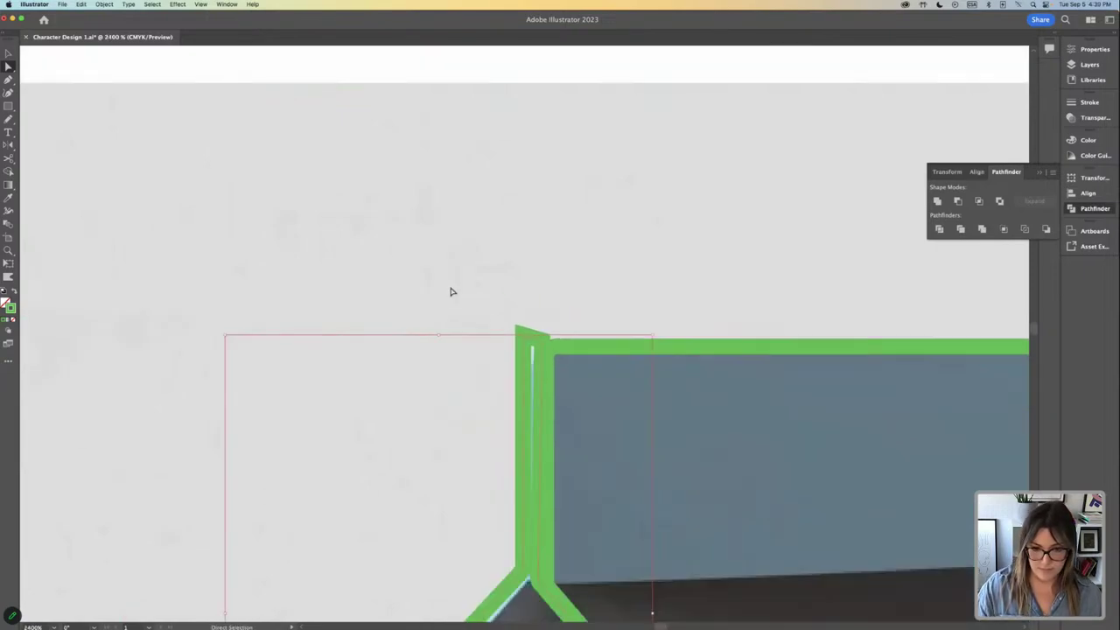
left_click_drag(467, 289, 541, 369)
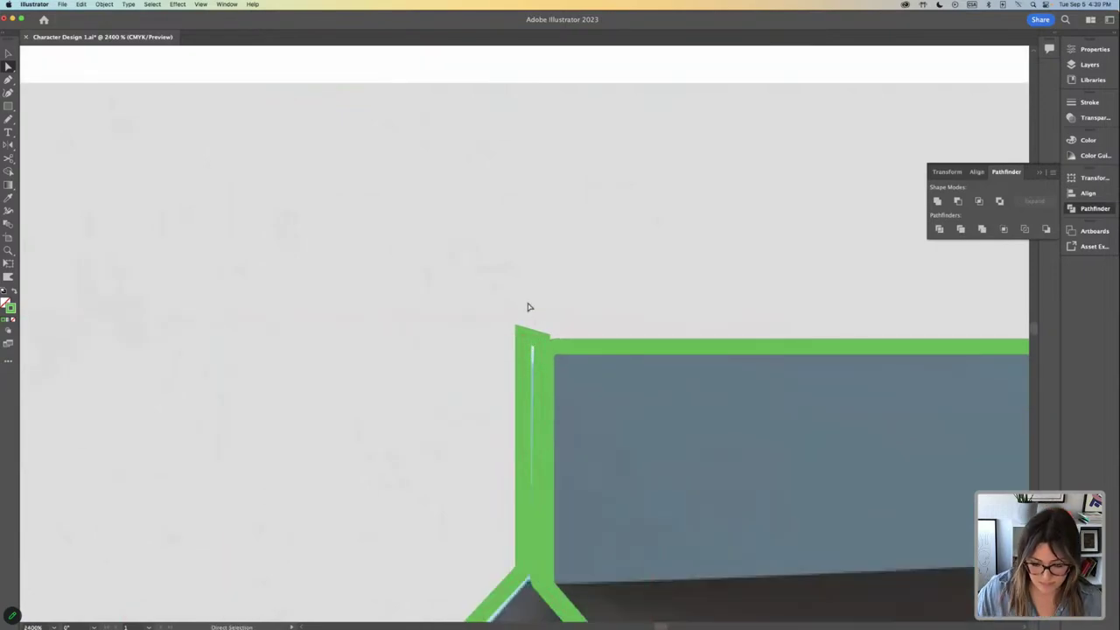
Duplicate the complete set of carton outlines onto the blank canvas beside the image, leaving a clear gap.
key("super+minus")
key("super+minus")
key("super+minus")
key("super+minus")
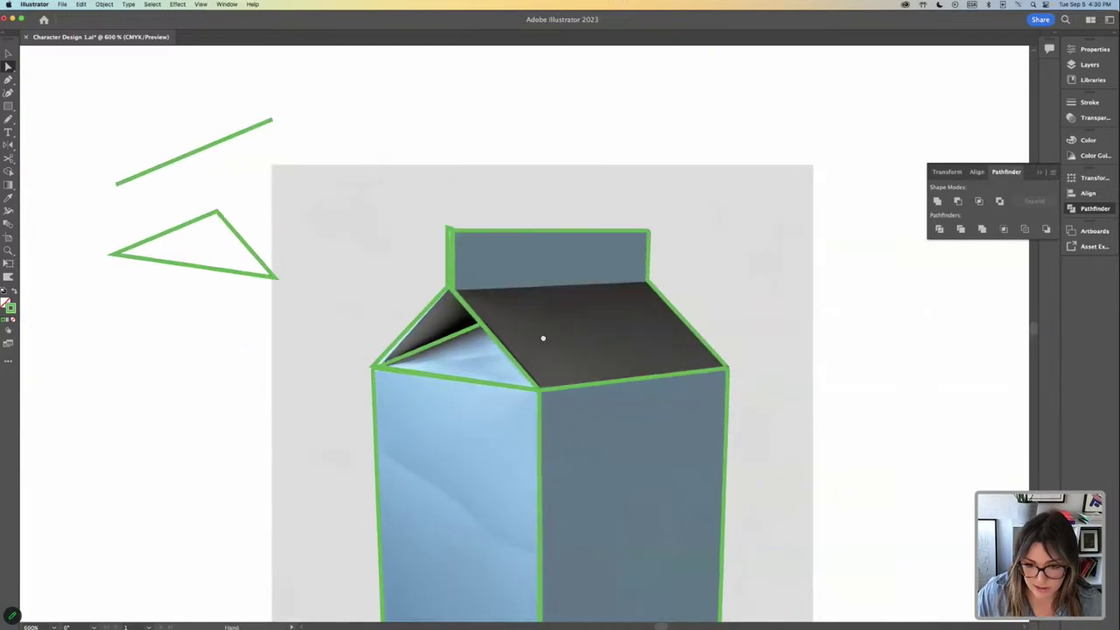
scroll(543, 338, "down", 5)
key("super+minus")
key("super+minus")
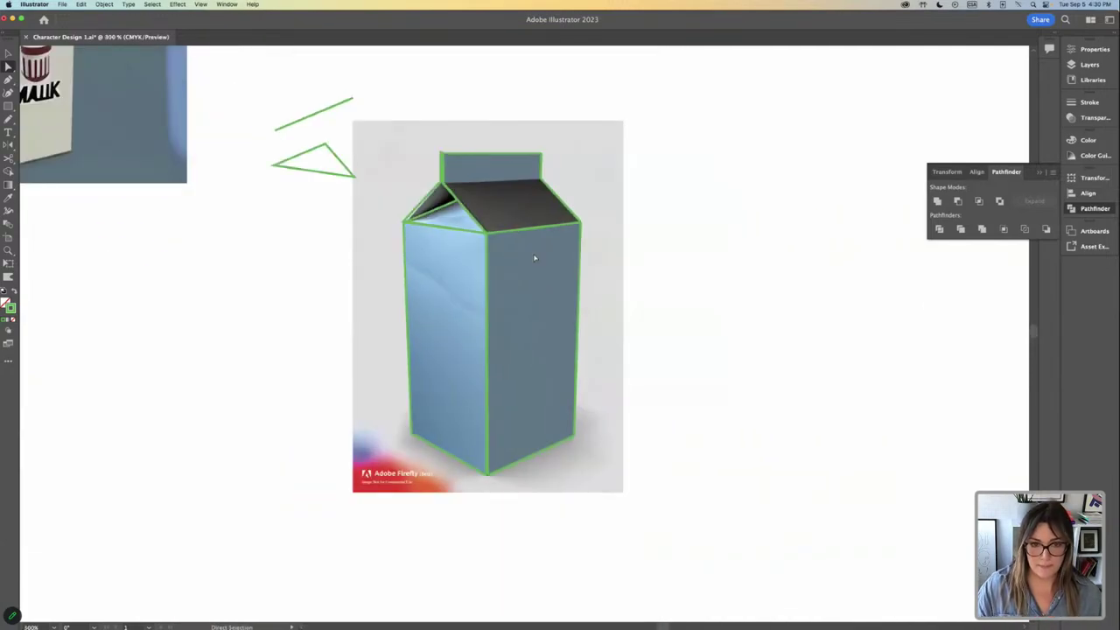
left_click(9, 53)
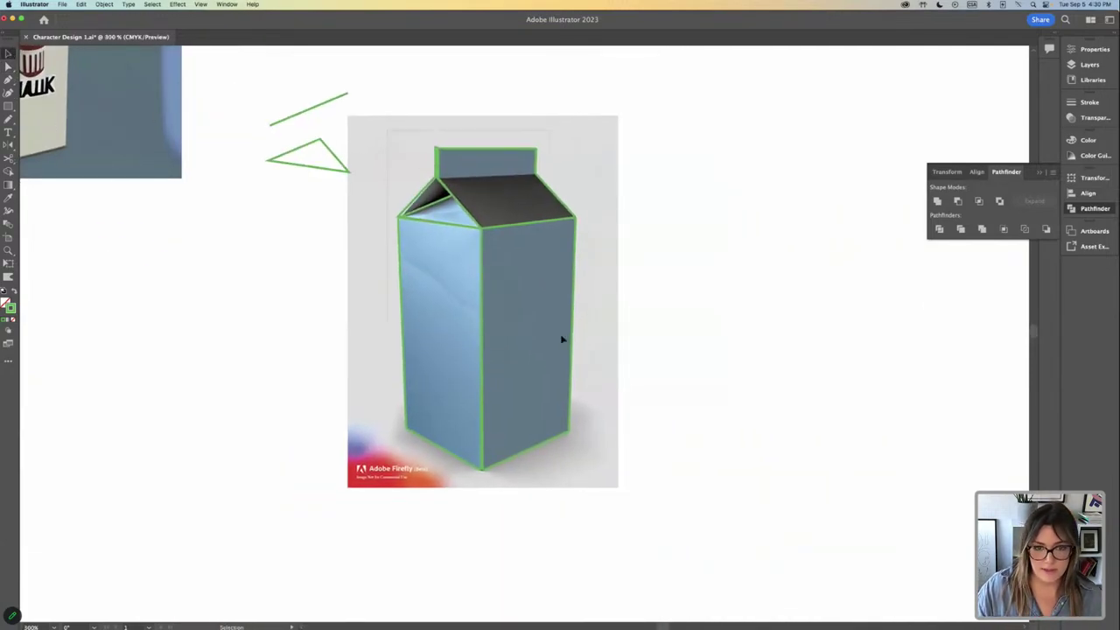
left_click(561, 339)
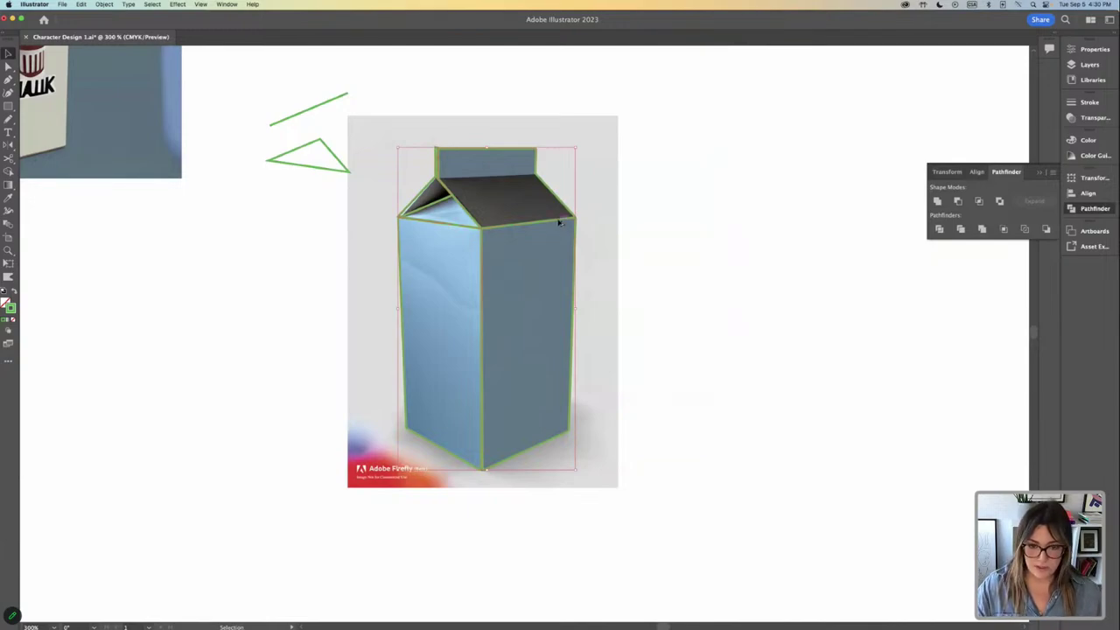
left_click_drag(561, 223, 796, 229)
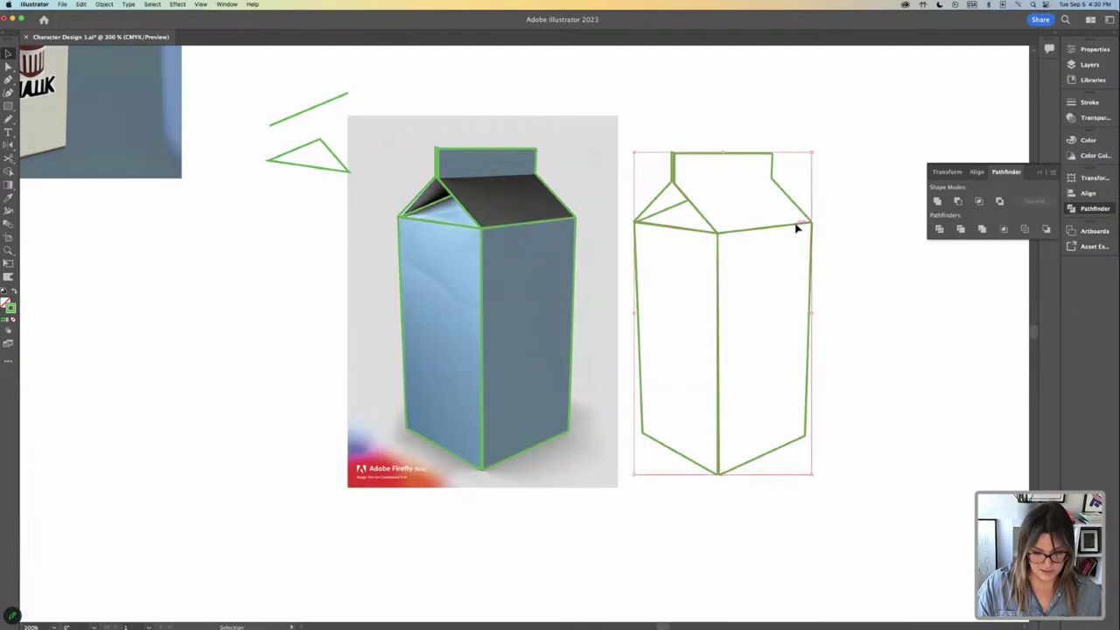
left_click(834, 257)
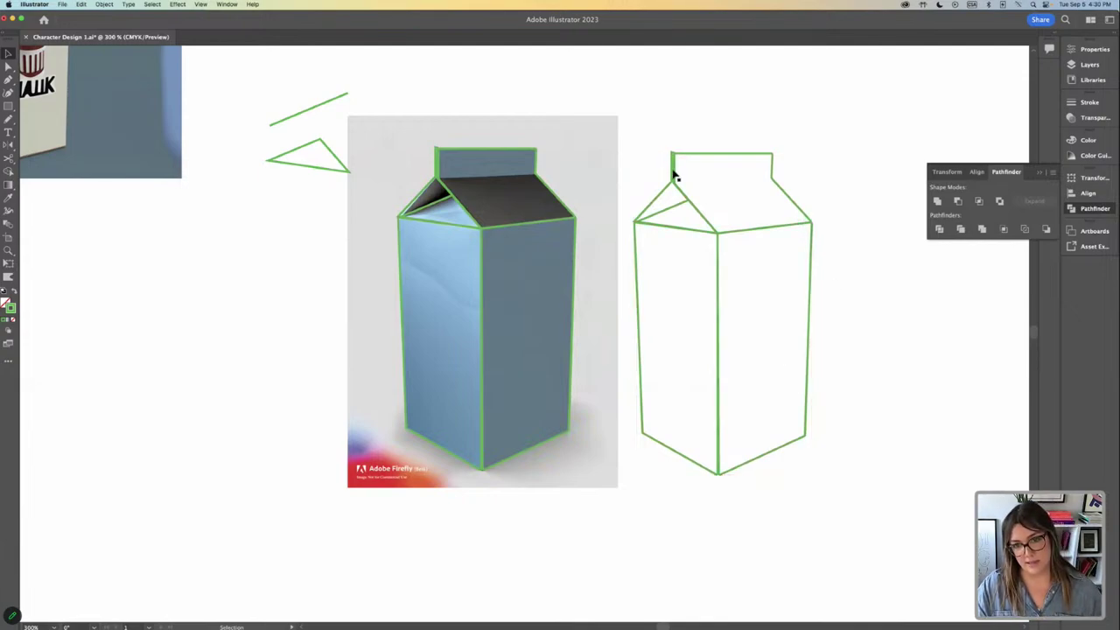
left_click_drag(672, 173, 678, 172)
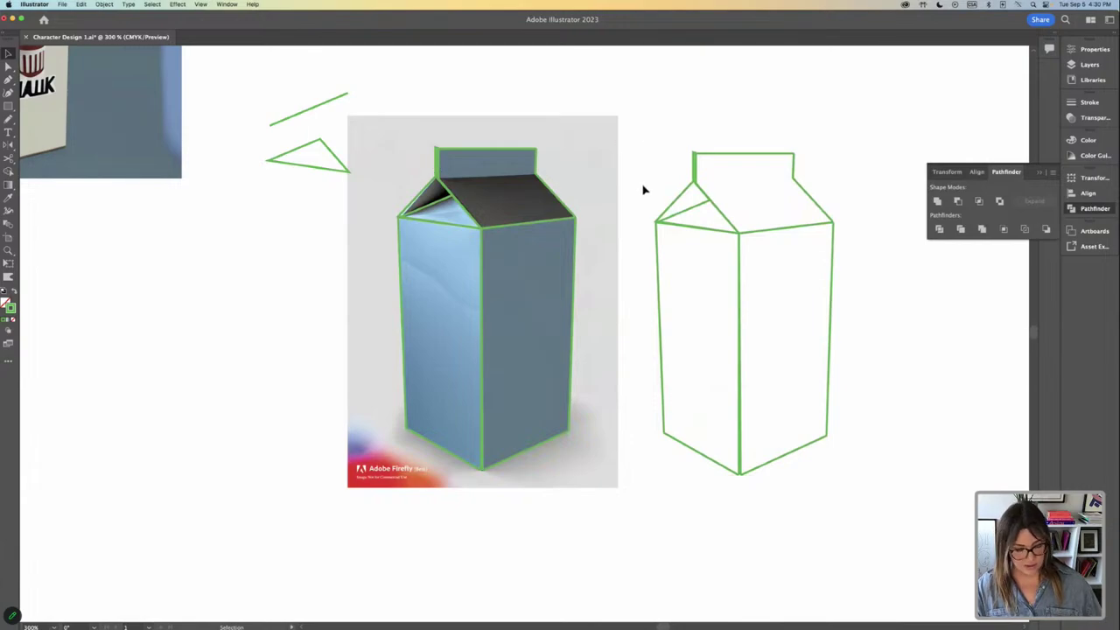
key("super+equal")
key("super+equal")
left_click_drag(768, 153, 585, 315)
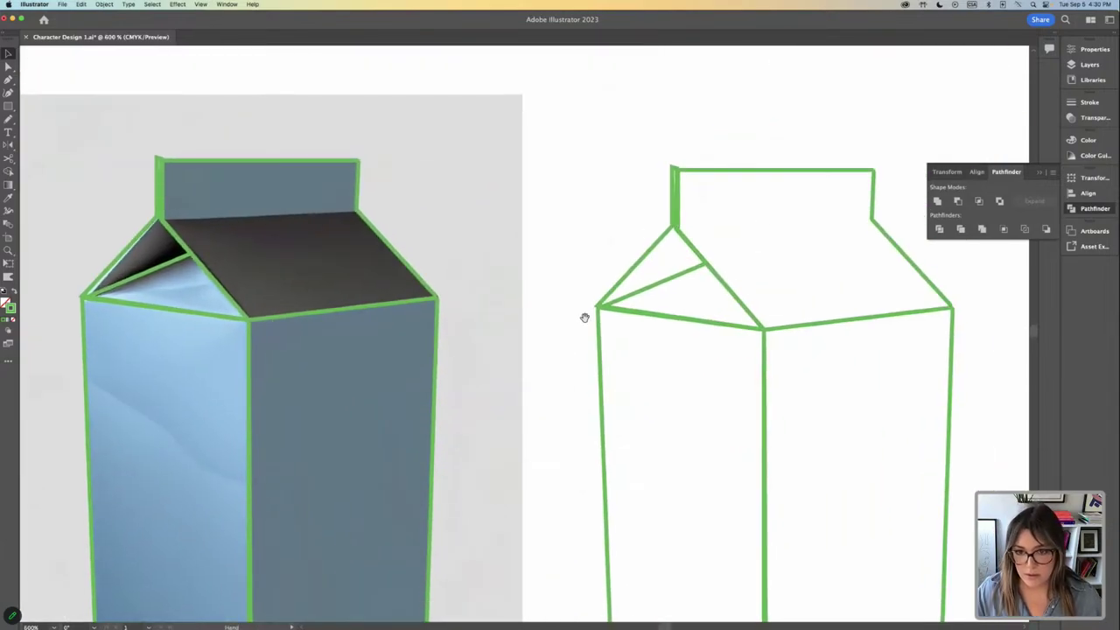
left_click_drag(673, 230, 670, 232)
left_click(633, 187)
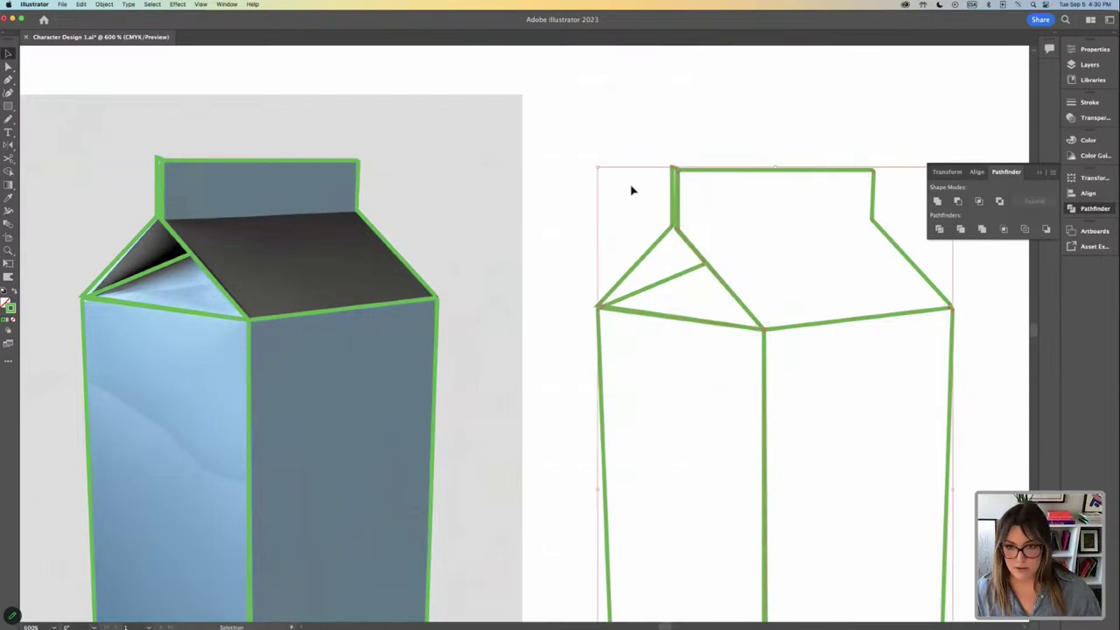
double_click(672, 222)
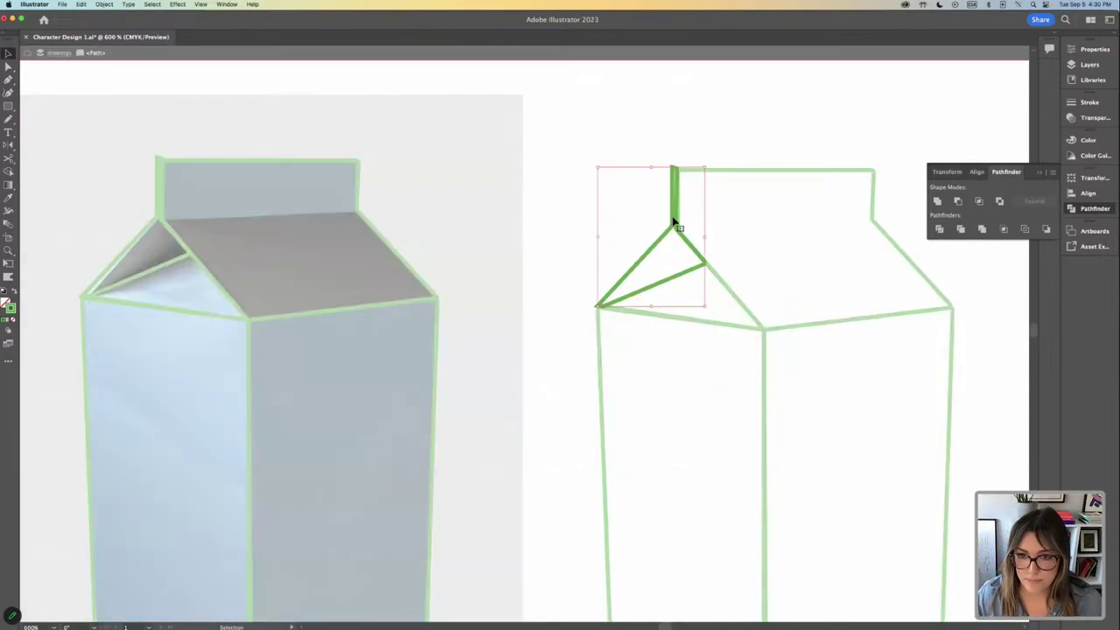
left_click(662, 237)
double_click(647, 220)
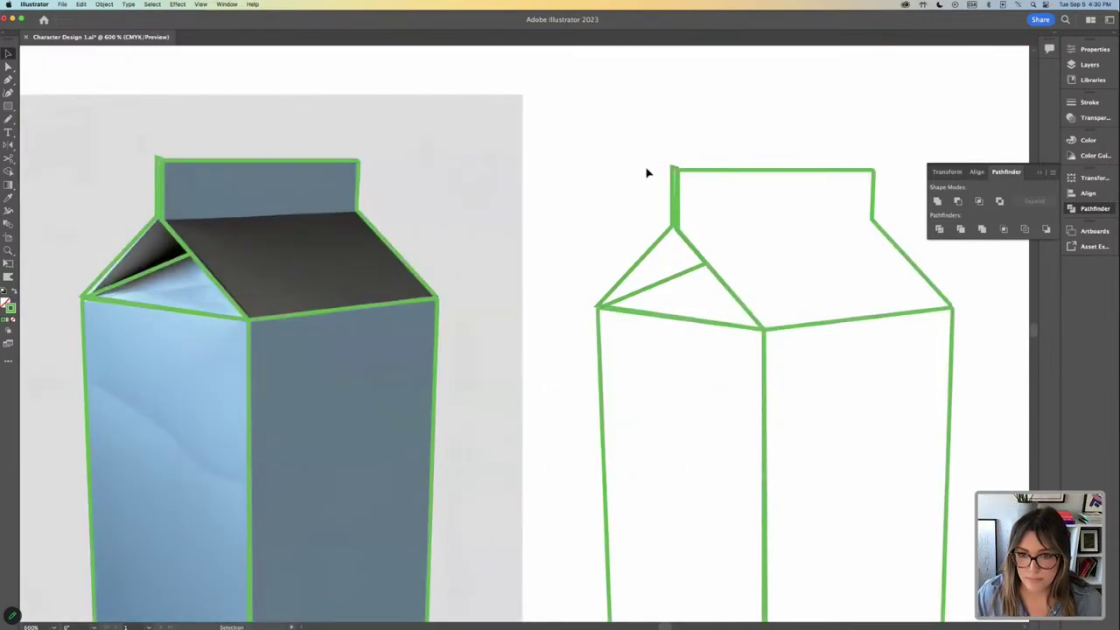
Pull the upper gable piece and the full gable outline out of the copied carton and place both well above it.
left_click_drag(664, 244, 607, 163)
left_click(674, 166)
left_click(635, 213)
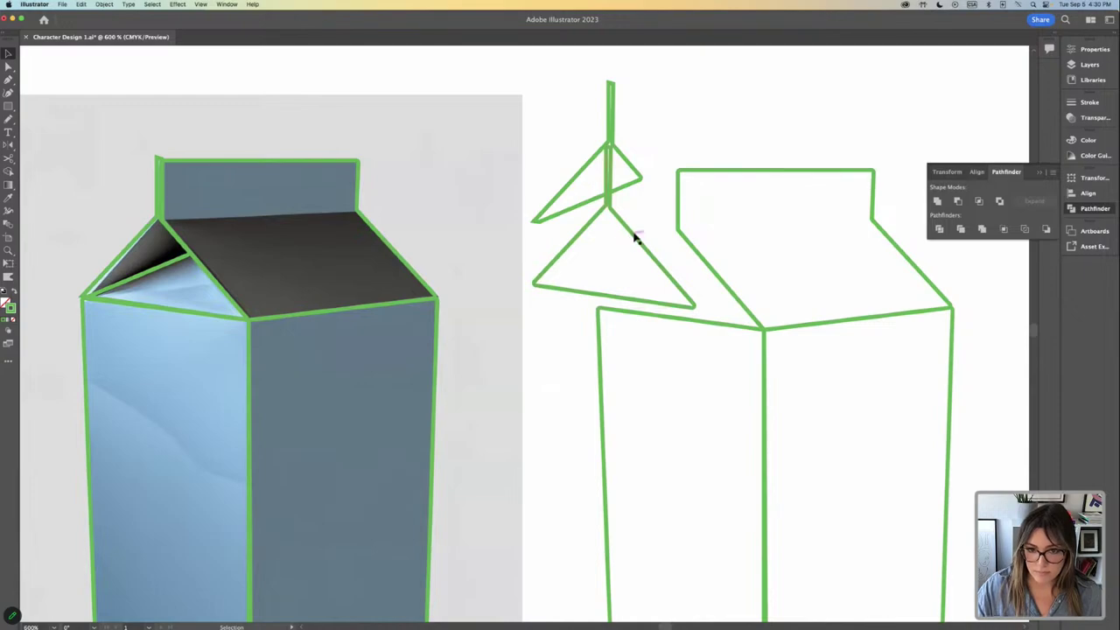
left_click_drag(635, 238, 629, 132)
key("super+minus")
key("super+minus")
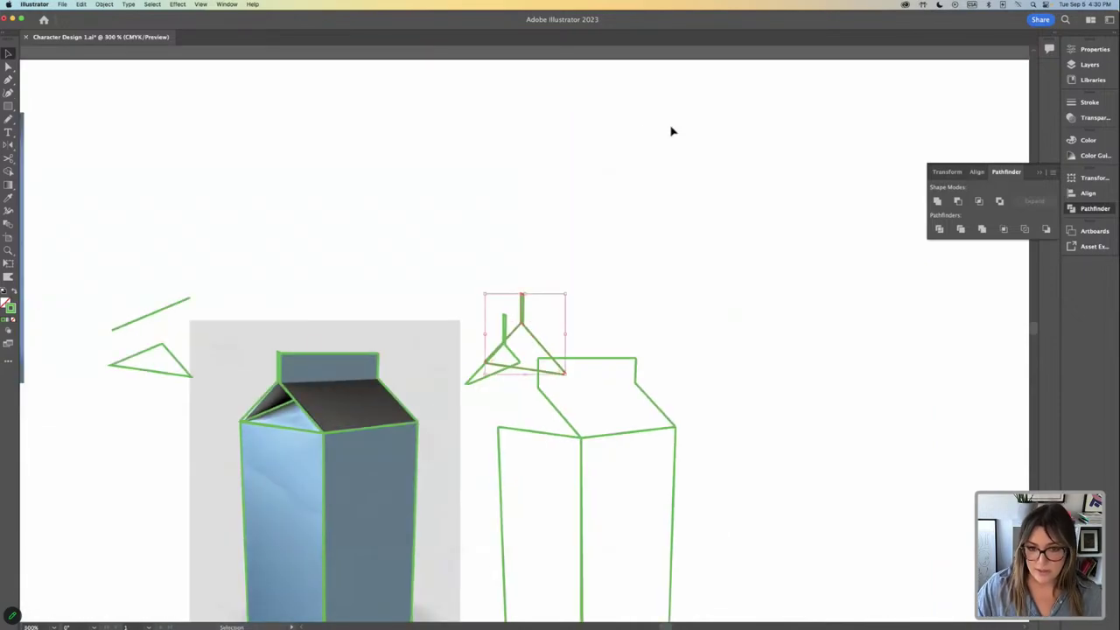
left_click_drag(470, 242, 532, 229)
left_click(544, 326)
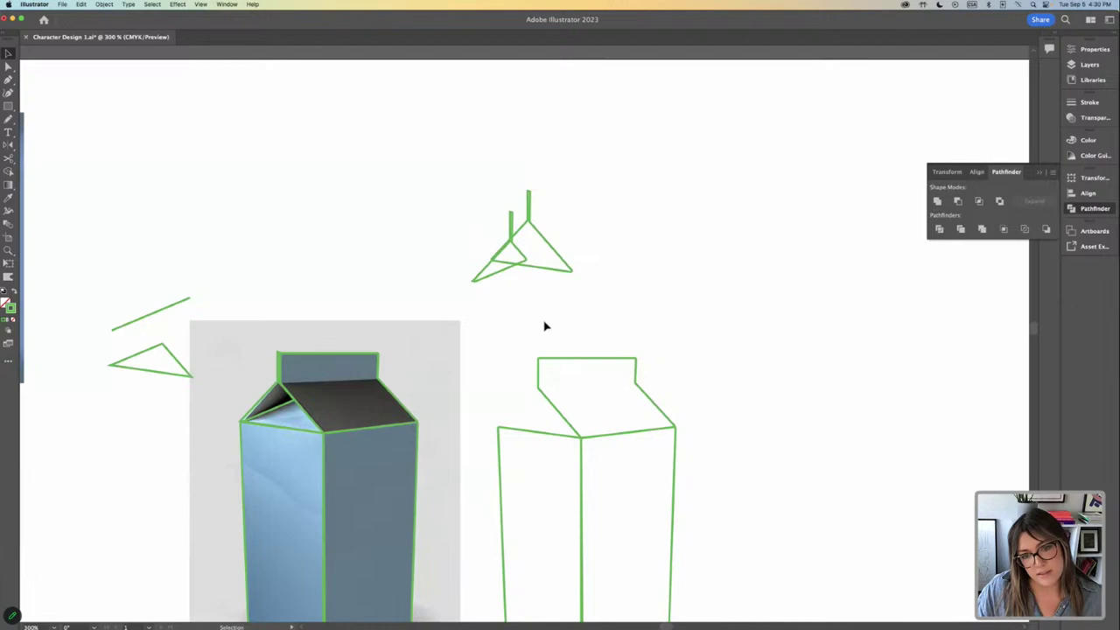
Move the full gable outline and its upper piece off the traced carton onto the blank canvas above the image.
left_click(258, 391)
left_click(259, 391)
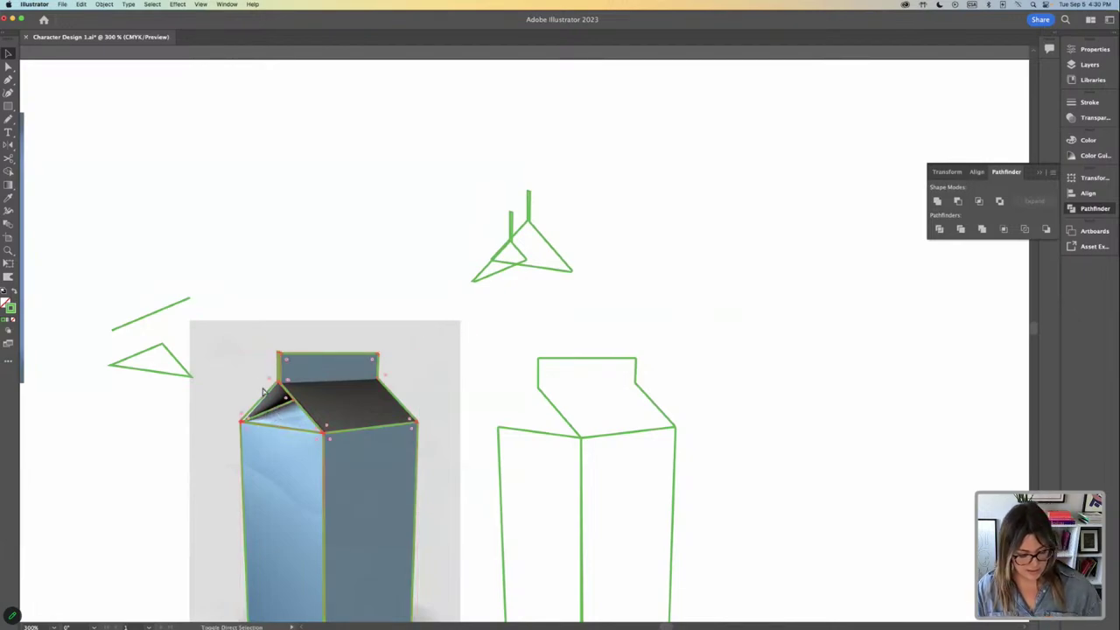
left_click_drag(213, 379, 268, 275)
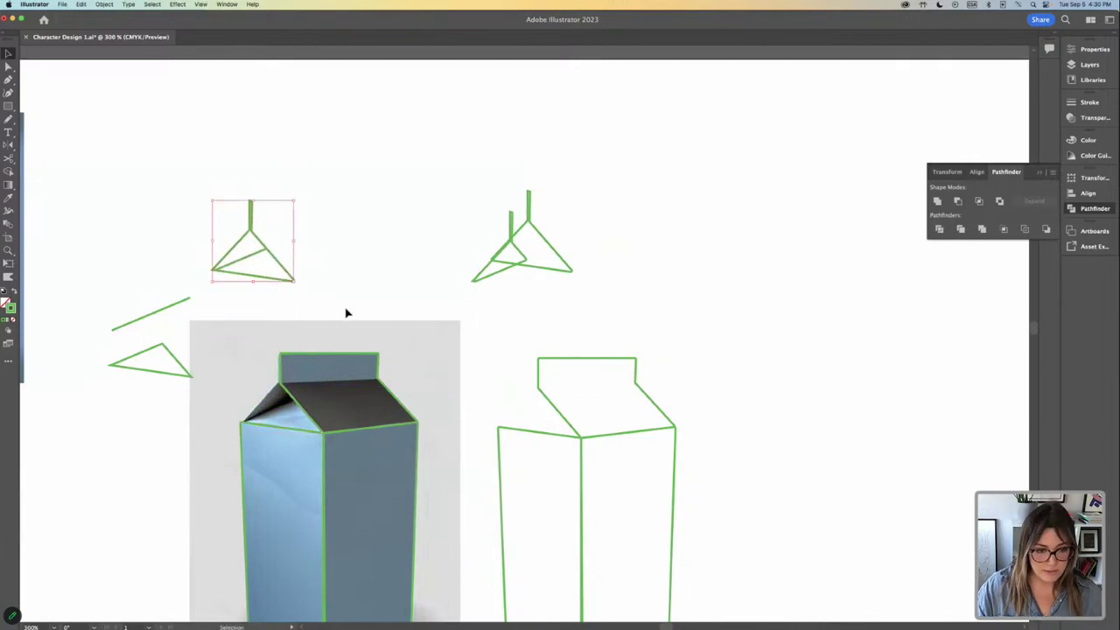
left_click(283, 354)
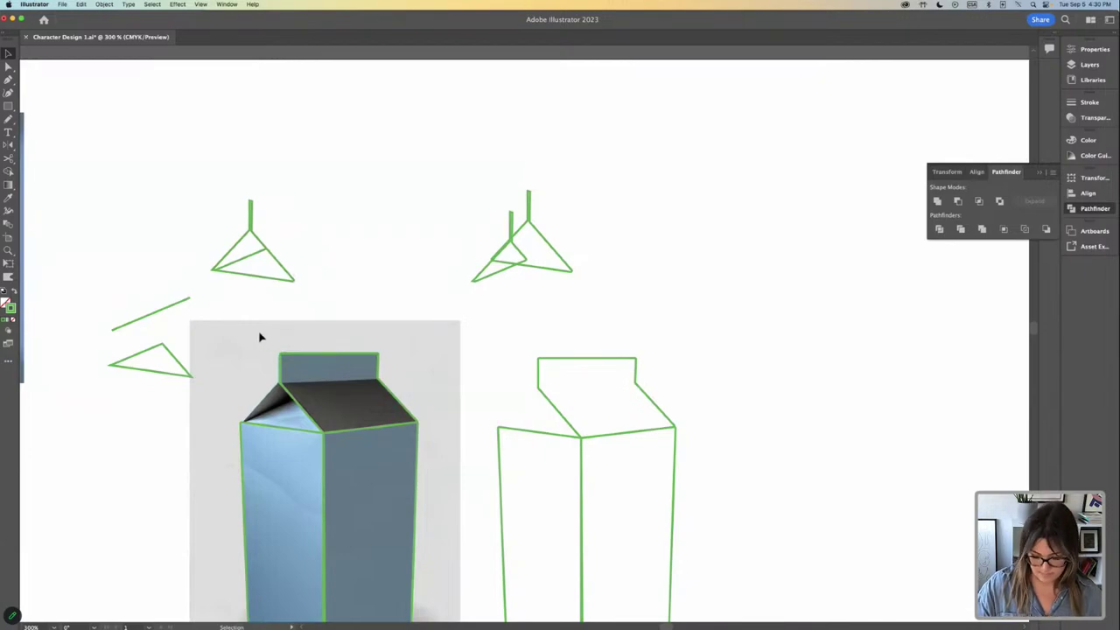
Draw a closed triangle over the carton's gable with the Pen tool, joining the outer corner, the flap base and the front vertical edge.
key("super+equal")
left_click_drag(305, 348, 410, 228)
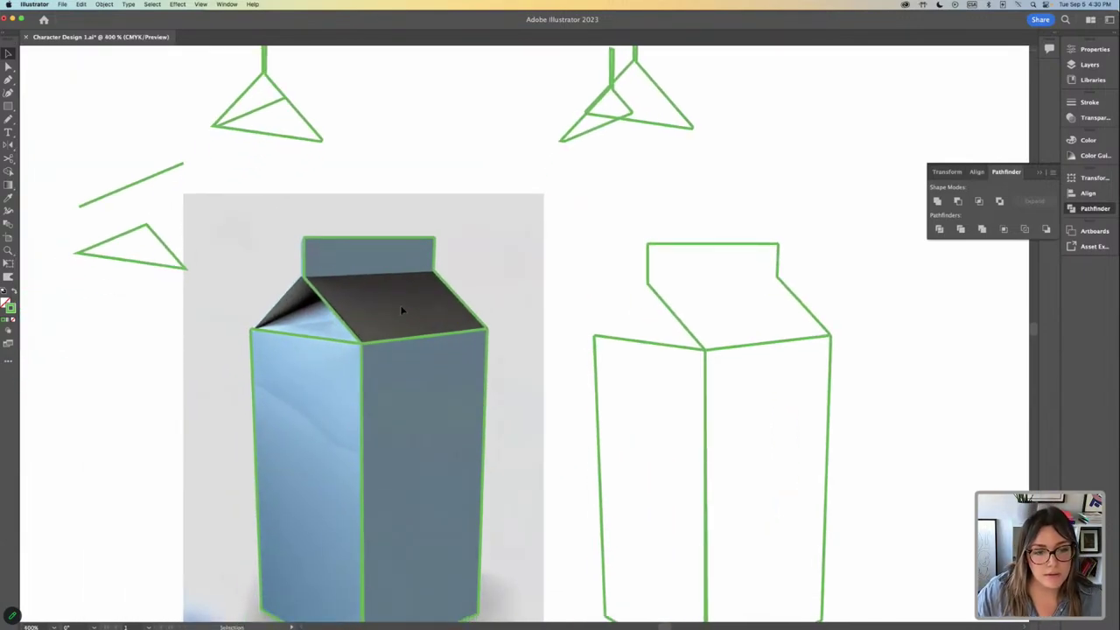
key("super+equal")
left_click_drag(350, 318, 419, 289)
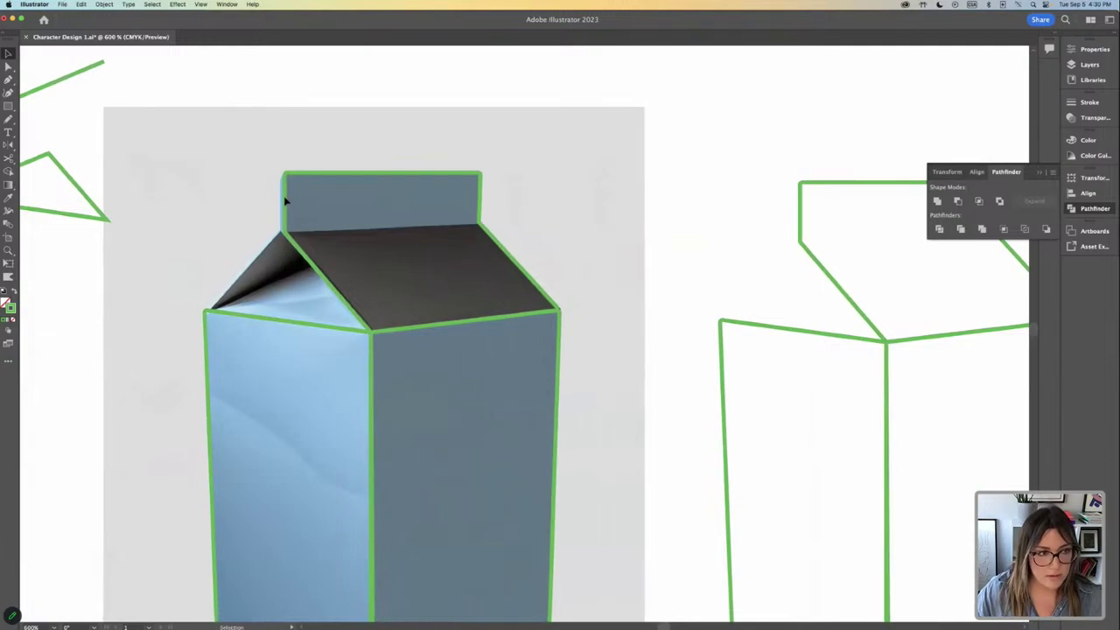
left_click(8, 80)
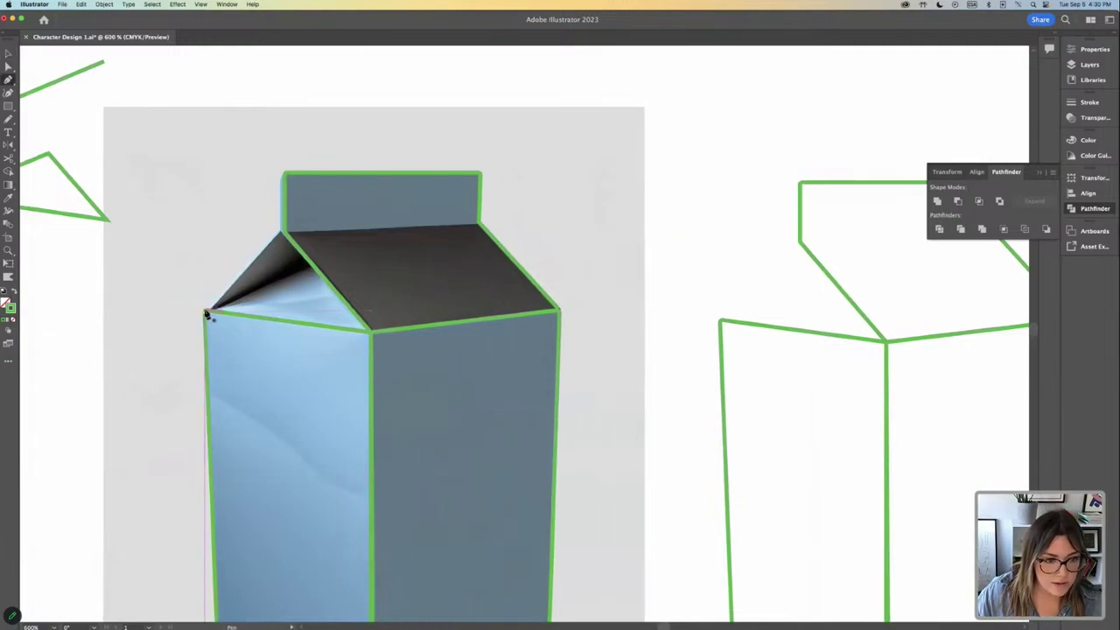
left_click(8, 54)
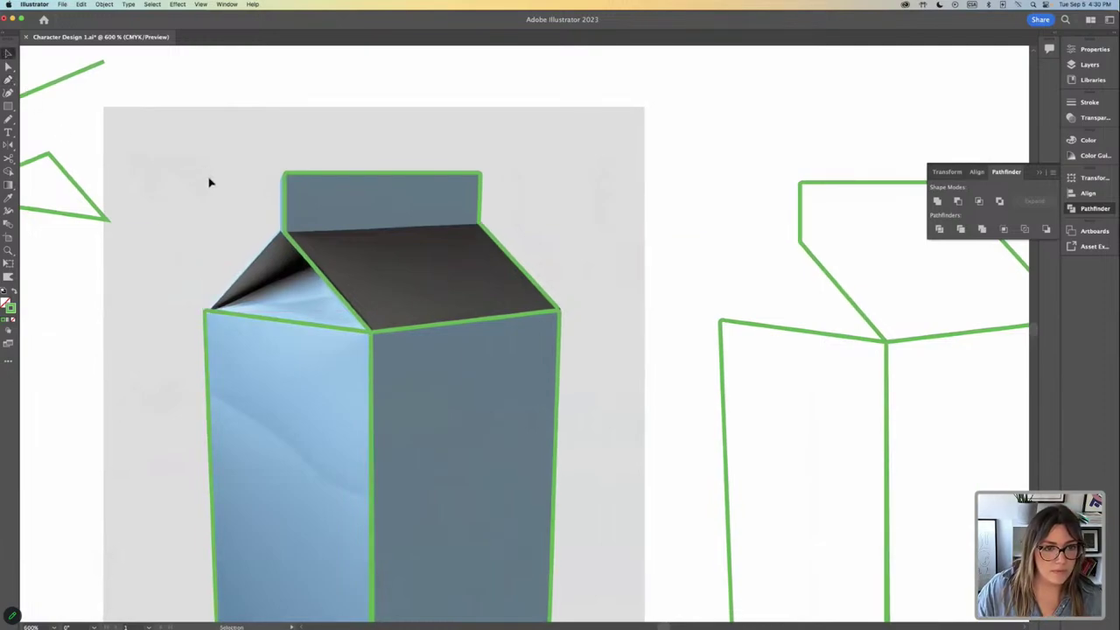
left_click(399, 397)
left_click(398, 397, "shift")
left_click(312, 382)
left_click(52, 122)
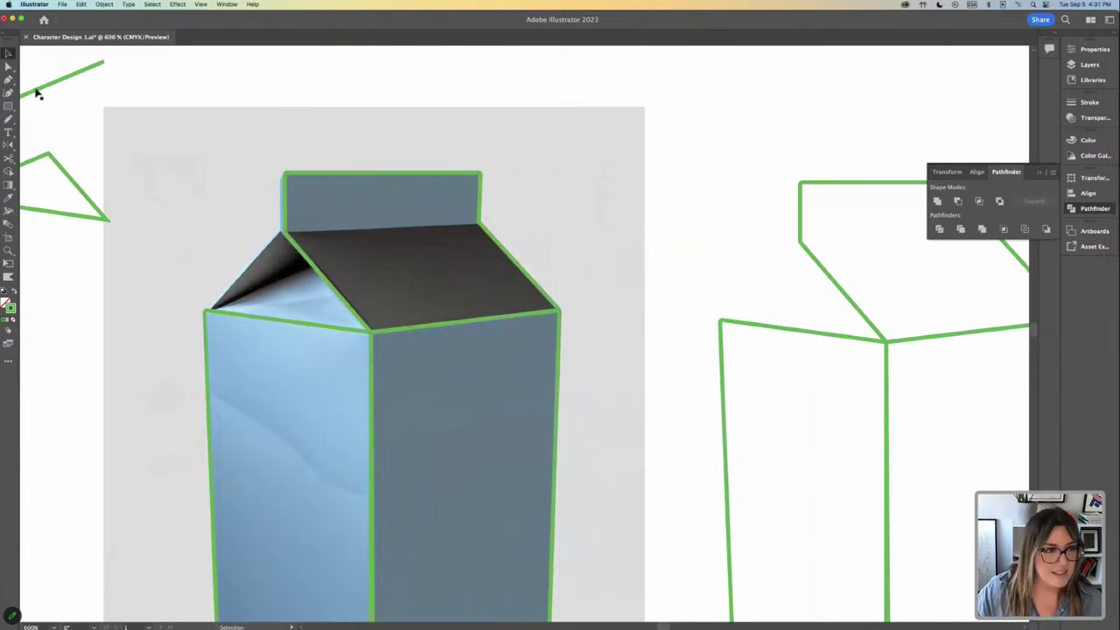
left_click(7, 80)
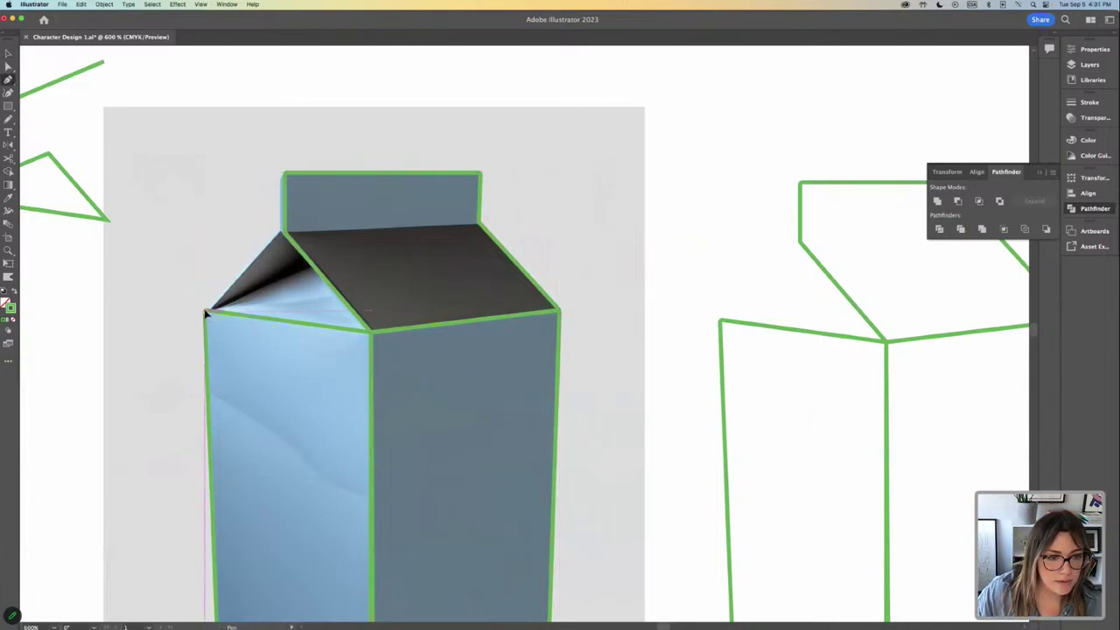
left_click(206, 313)
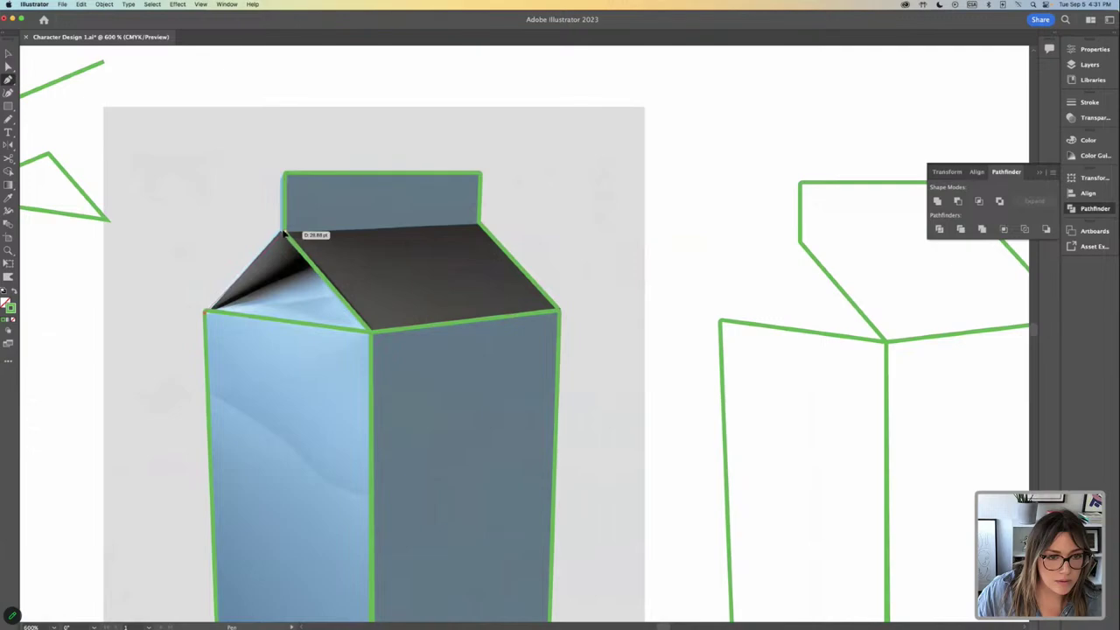
left_click(284, 233)
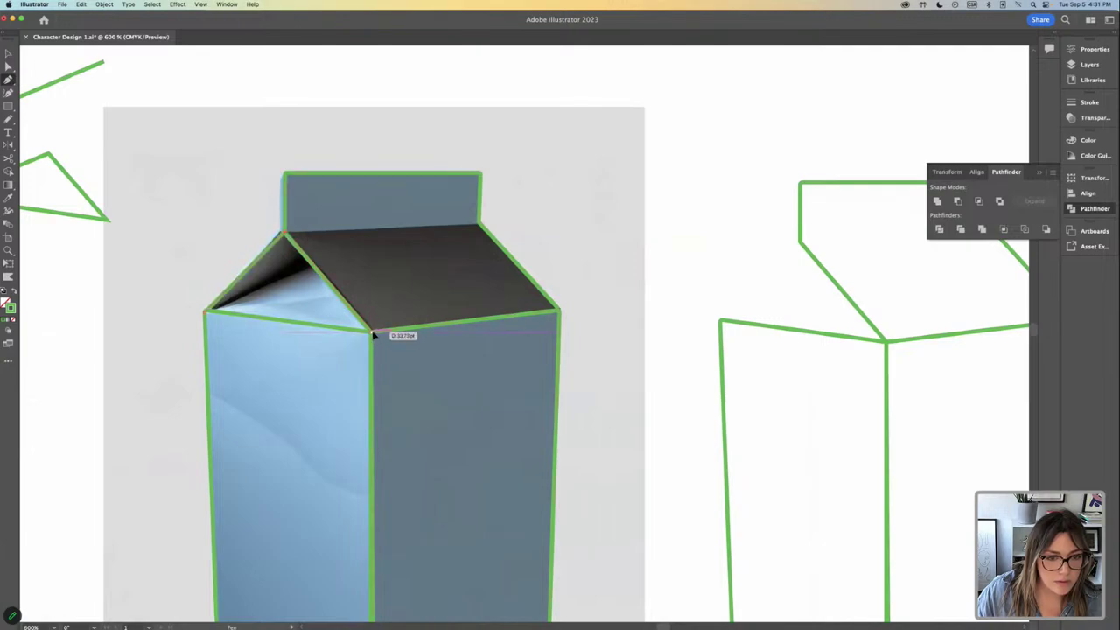
left_click(372, 332)
left_click(206, 315)
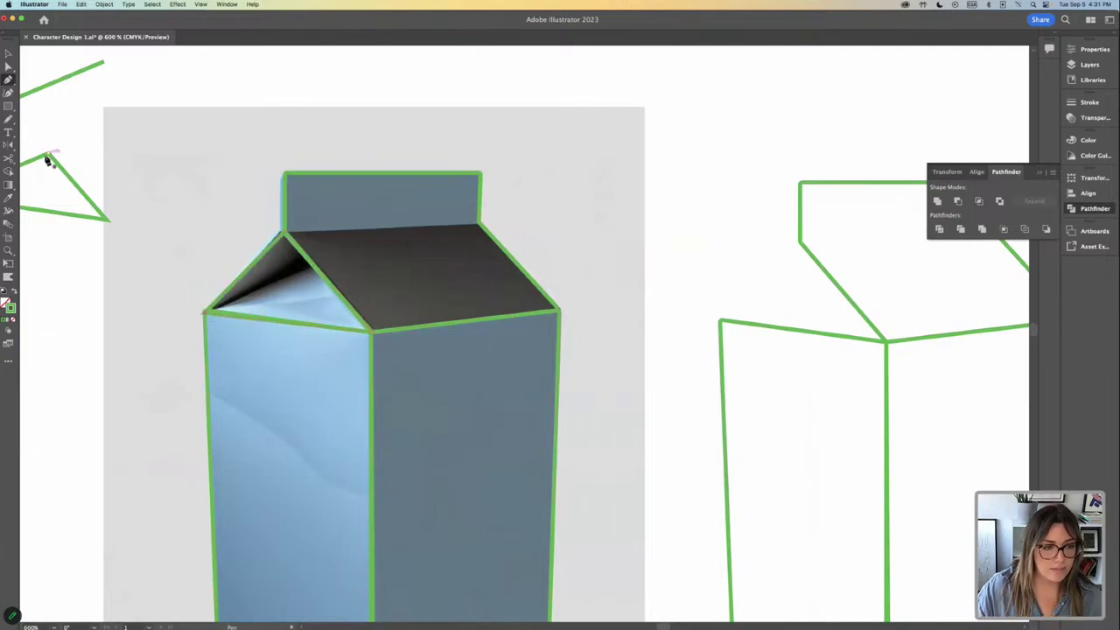
left_click(8, 53)
key("a")
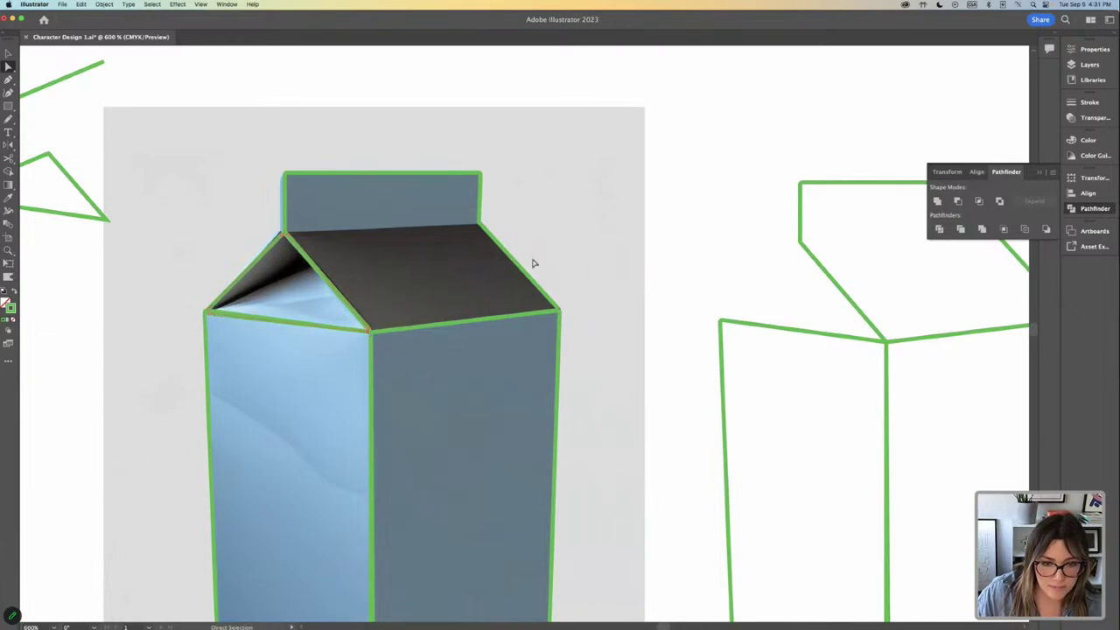
Duplicate the traced carton outlines, including the new gable triangle, onto the blank canvas to the left of the image.
key("super+minus")
key("super+minus")
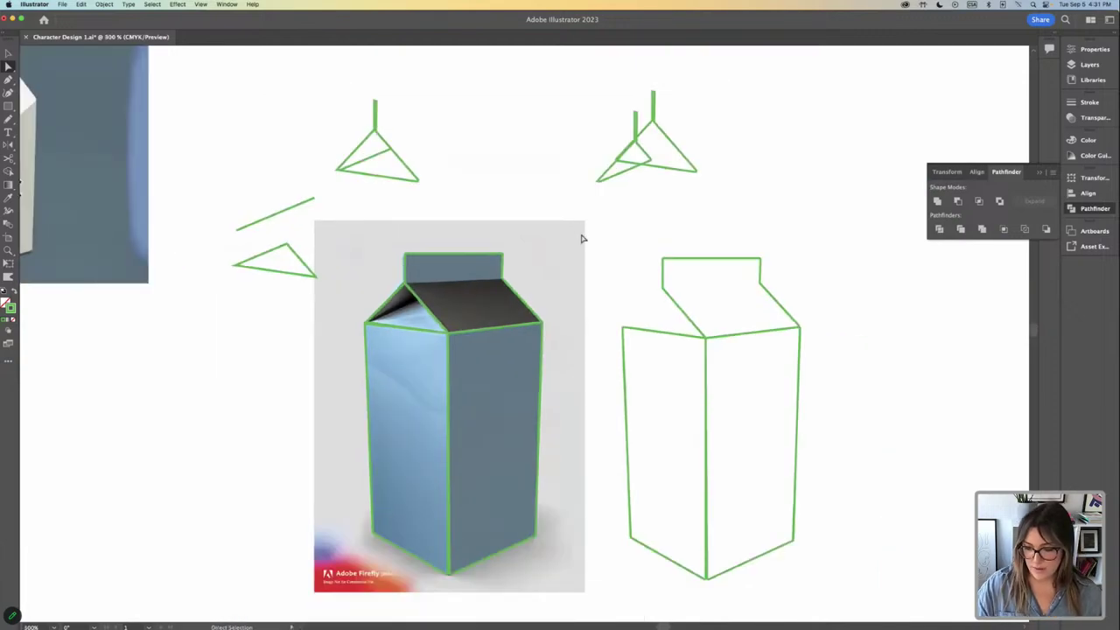
key("v")
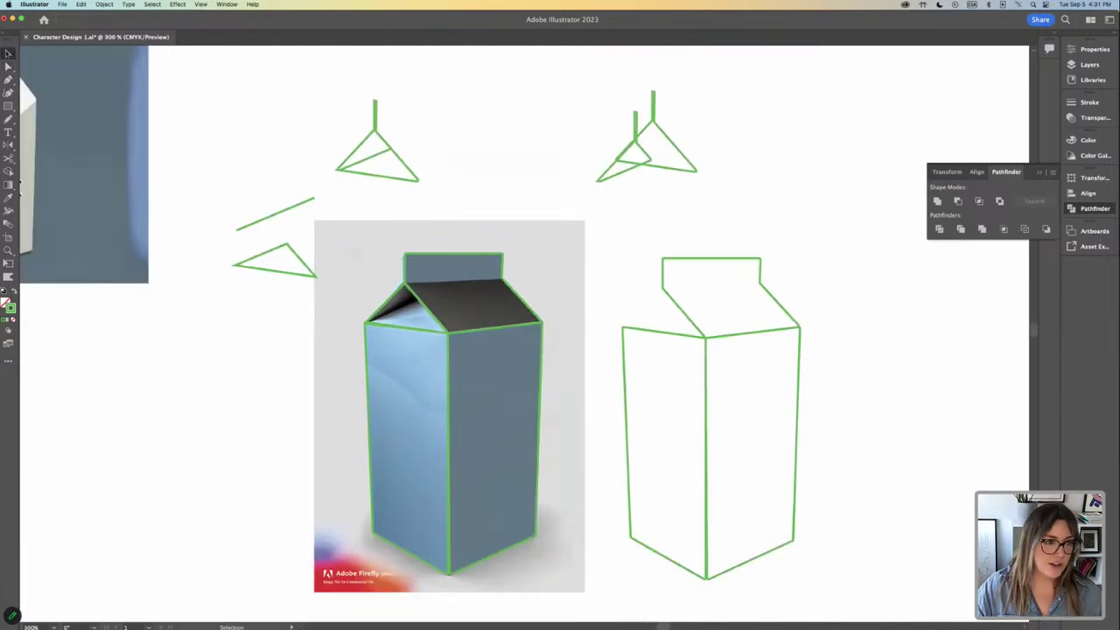
left_click(469, 374)
left_click_drag(507, 328, 230, 364)
left_click(328, 300)
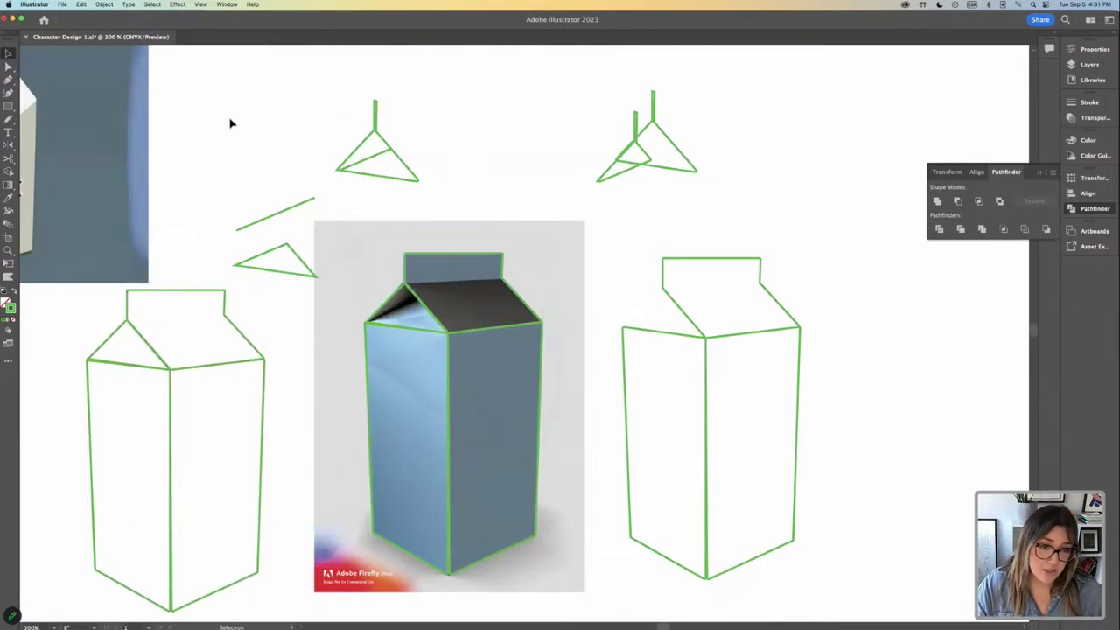
Gather the loose fold line and triangle beside the gable pieces above the image, and shift the incomplete carton copy up and farther right.
key("super+minus")
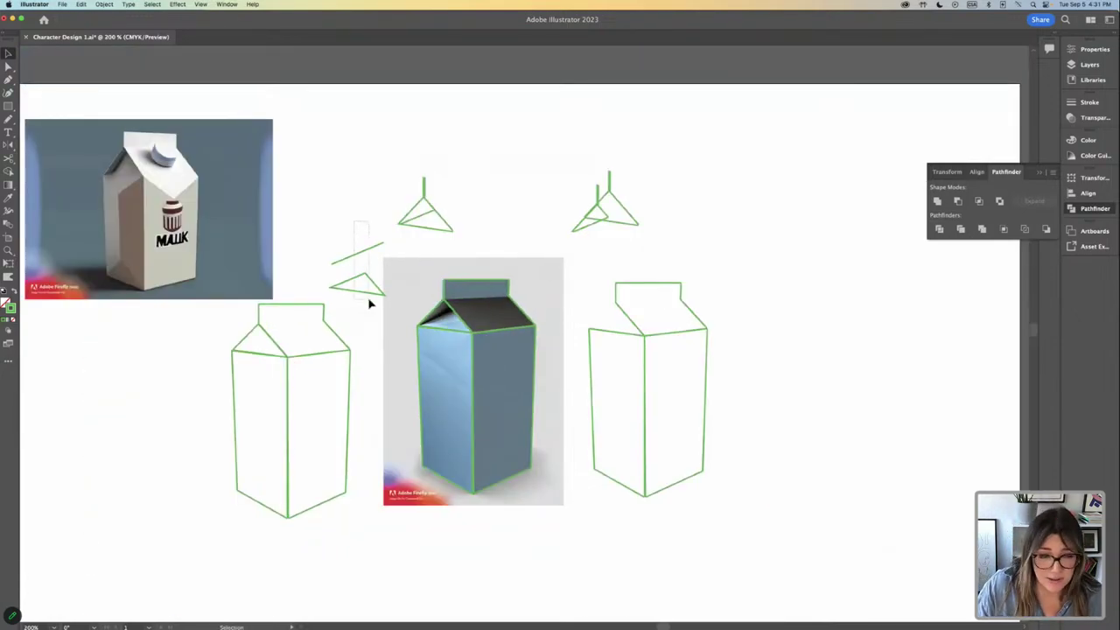
mouse_move(329, 229)
left_mouse_down()
mouse_move(385, 295)
mouse_move(420, 201)
mouse_move(480, 192)
left_mouse_up()
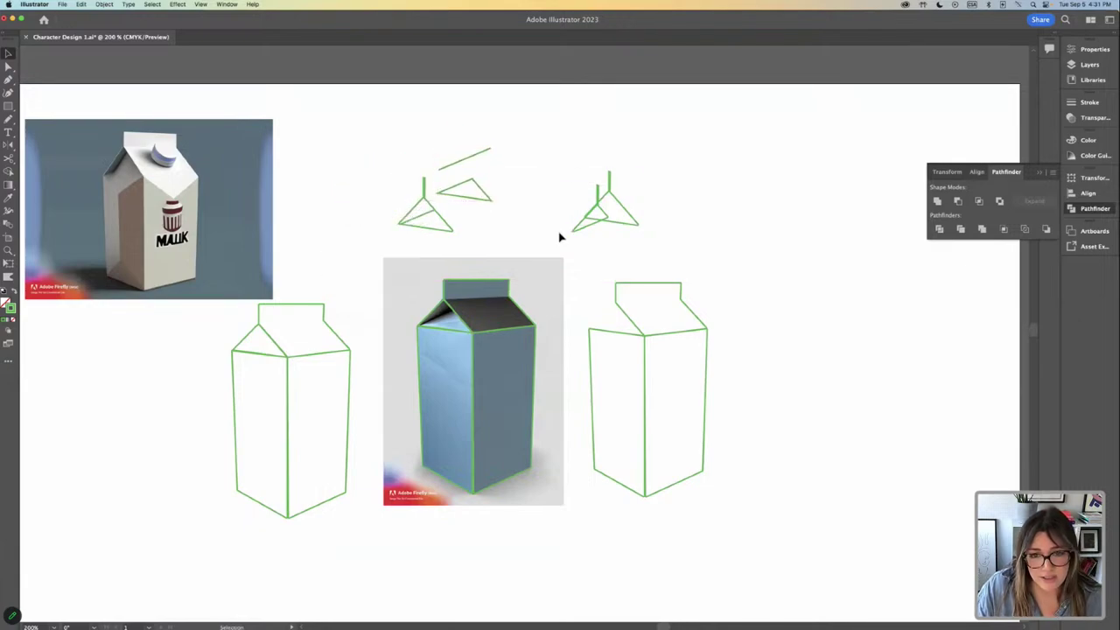
left_click_drag(602, 282, 664, 374)
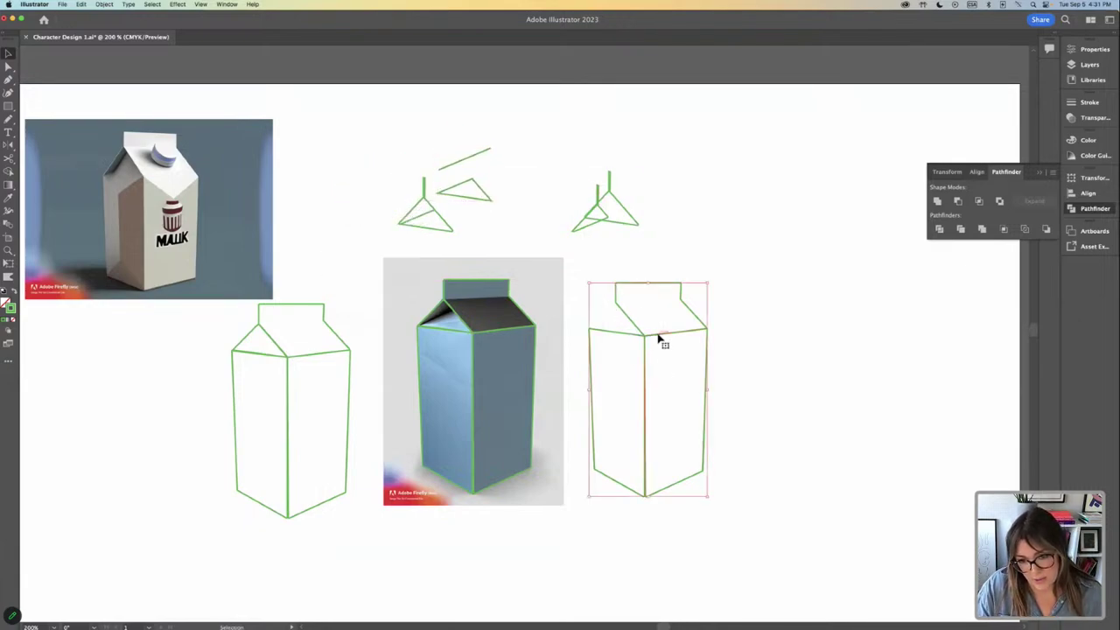
left_click_drag(657, 335, 700, 280)
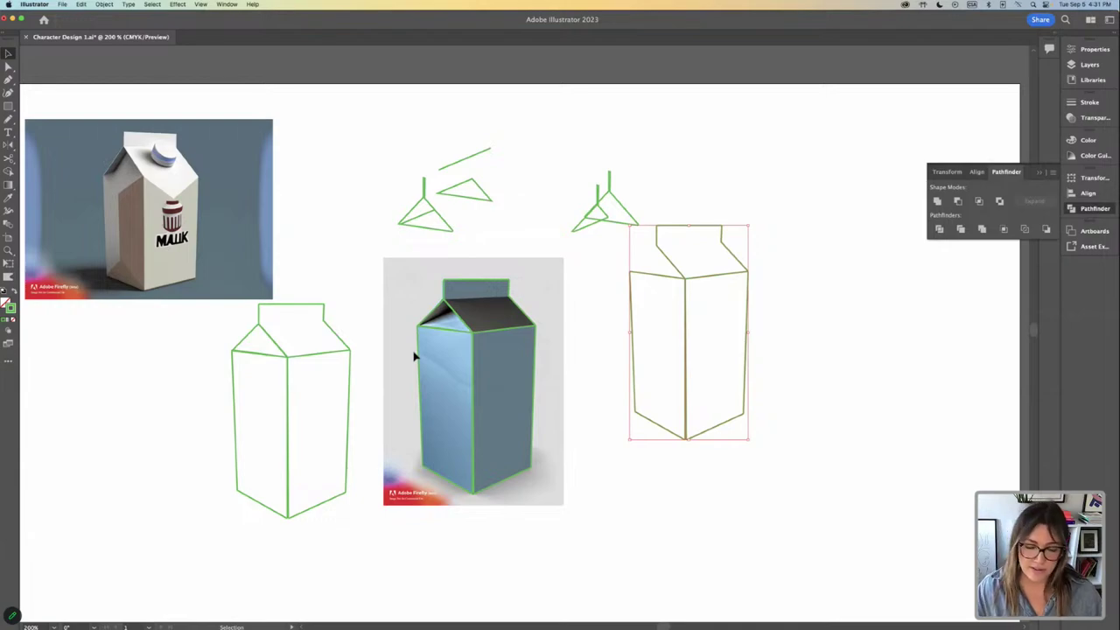
Place a second duplicate of the traced carton outlines to the left of the first complete copy, below the Malik carton image.
left_click(492, 335)
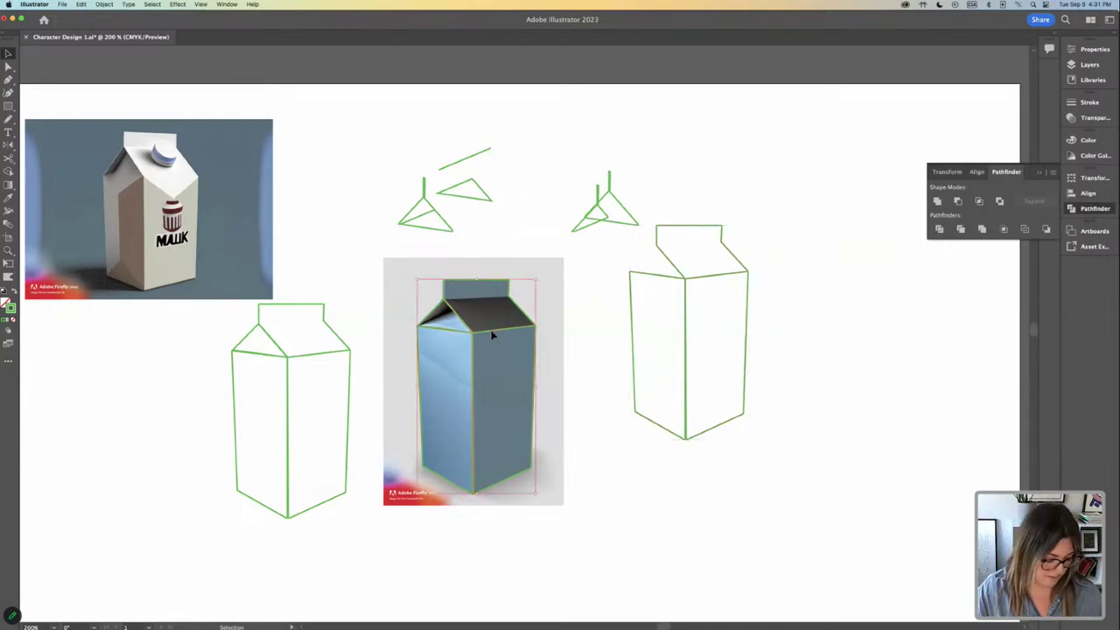
left_click_drag(493, 335, 152, 367)
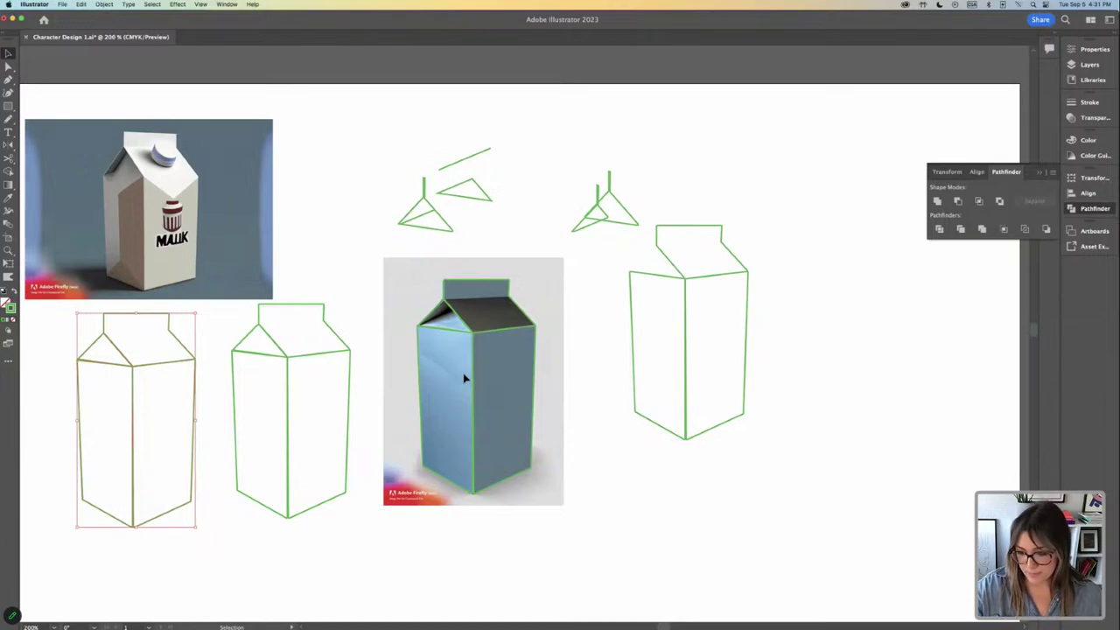
scroll(398, 308, "down", 1)
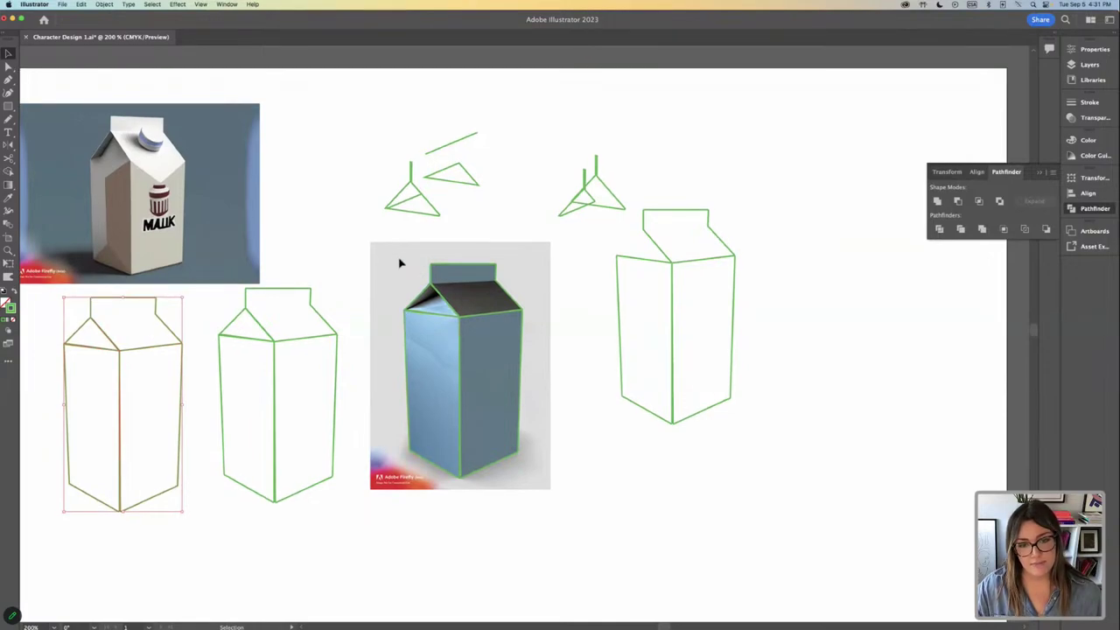
left_click(481, 326)
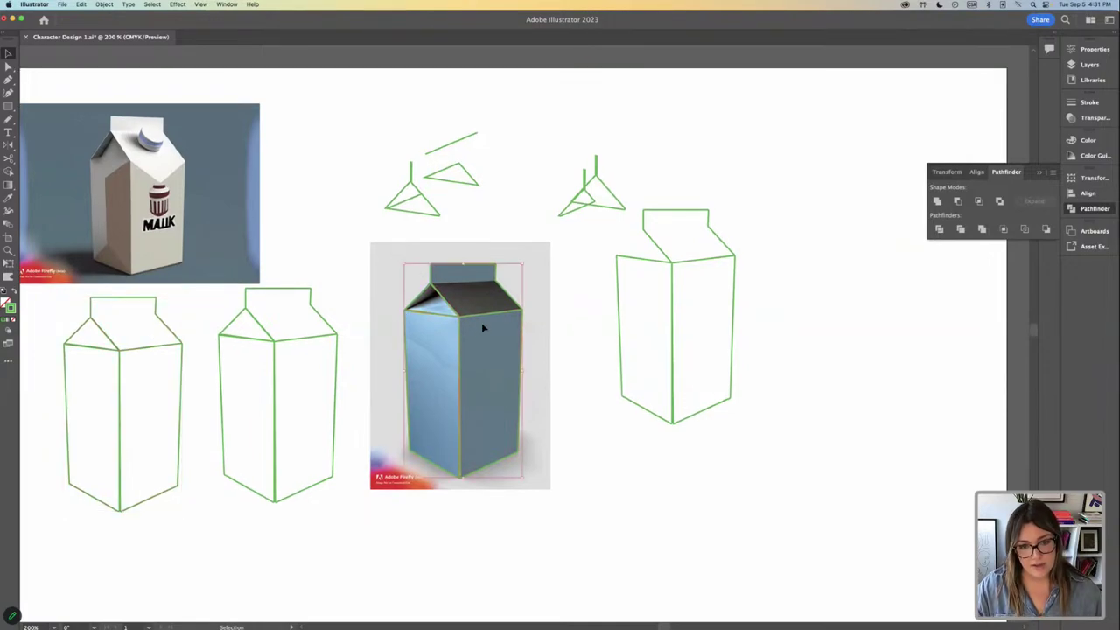
left_click(368, 275)
Draw a straight fold line along the base of the carton's top flap, extending slightly past both sides, and adjust its right endpoint.
key("super+equal")
scroll(567, 366, "left", 3)
scroll(567, 366, "up", 2)
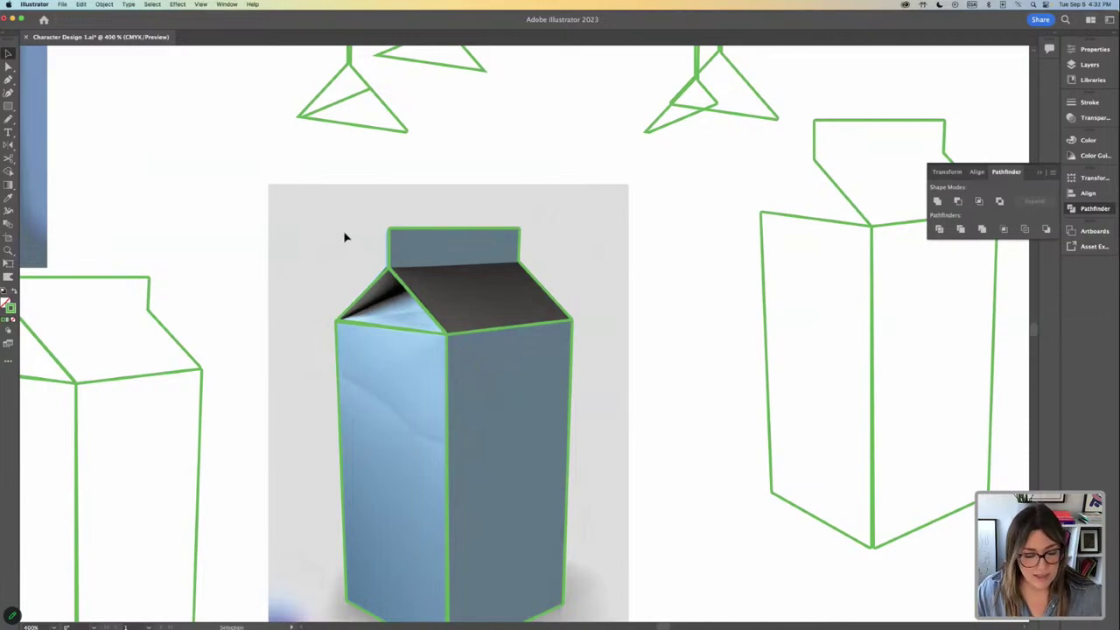
left_click(8, 67)
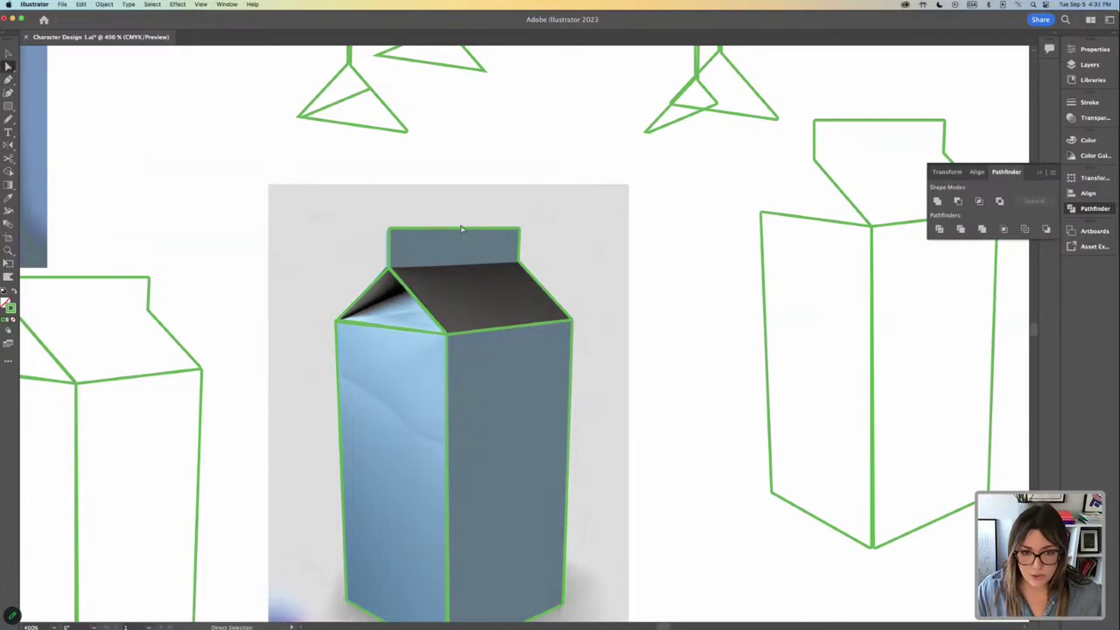
key("super+equal")
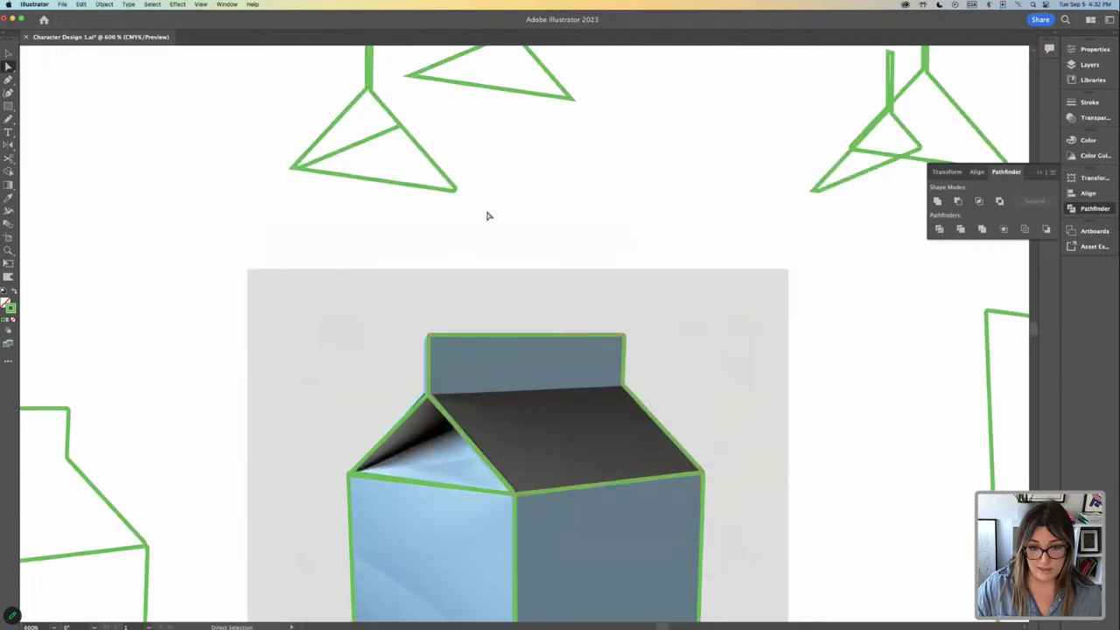
left_click_drag(662, 329, 648, 299)
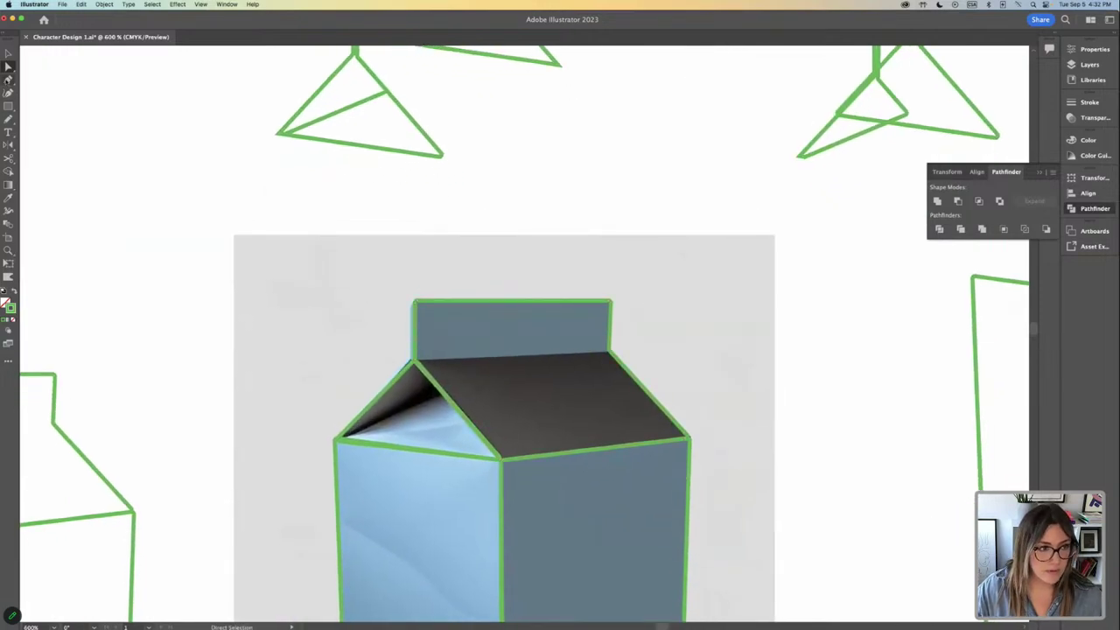
left_click(9, 79)
left_click(490, 359)
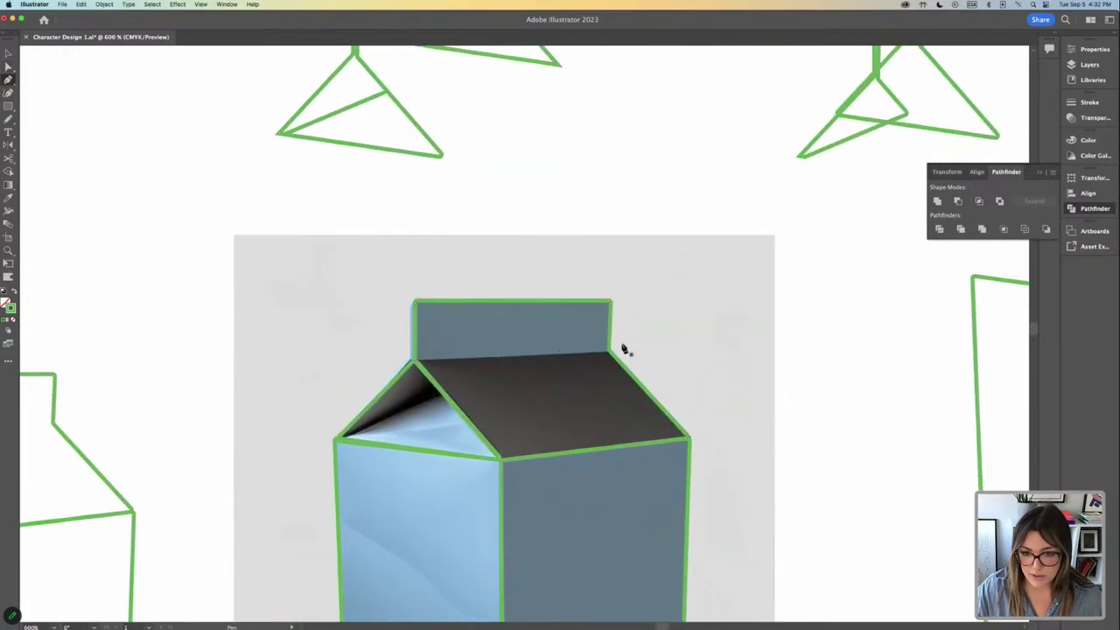
left_click(399, 363)
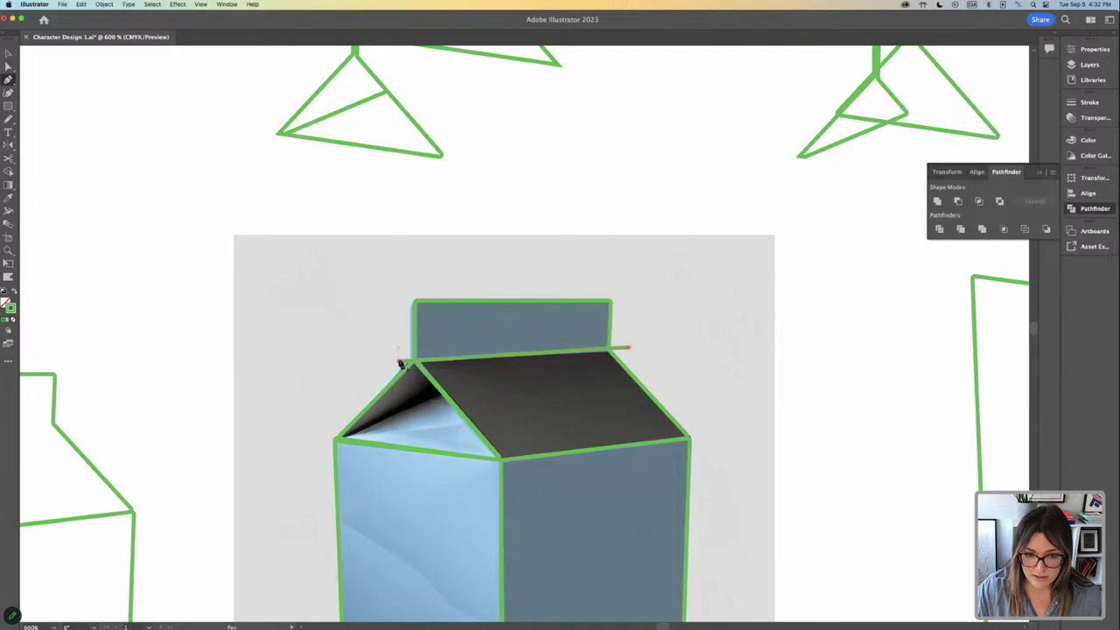
key("a")
left_click_drag(629, 350, 634, 353)
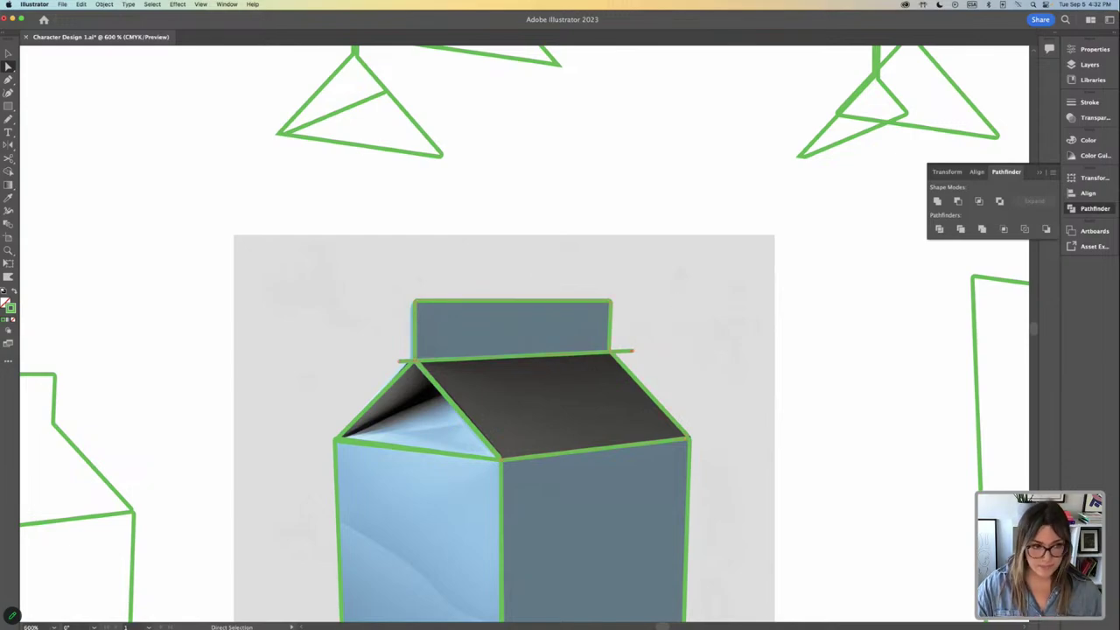
Try to duplicate the new fold line above the carton's top flap.
key("v")
key("super+minus")
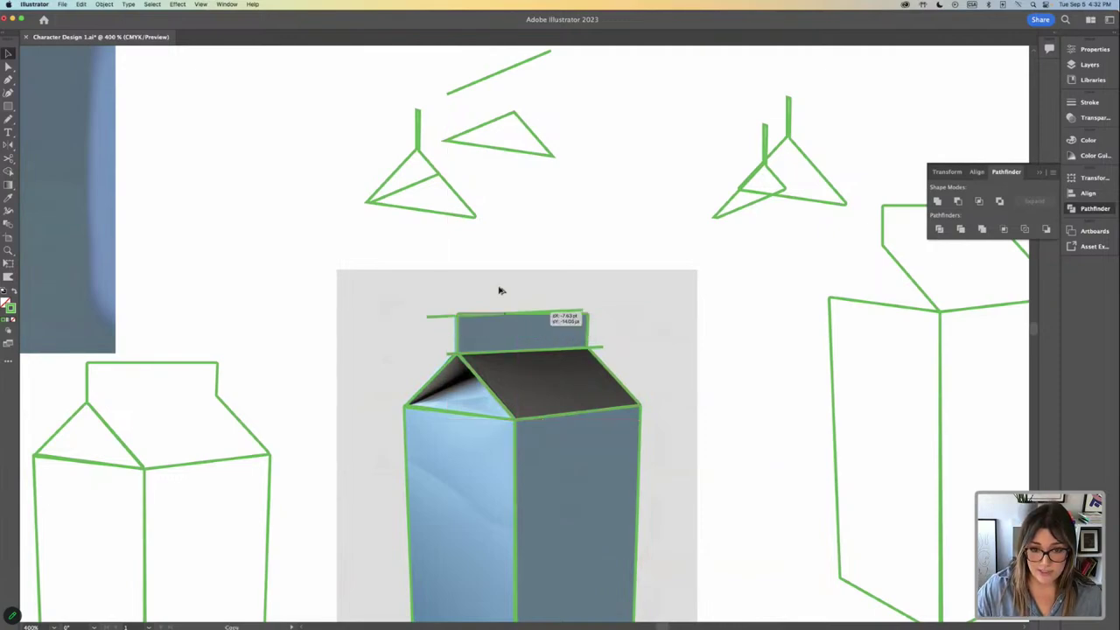
mouse_move(500, 288)
left_mouse_down()
mouse_move(516, 308)
mouse_move(499, 280)
left_mouse_up()
left_click(544, 358)
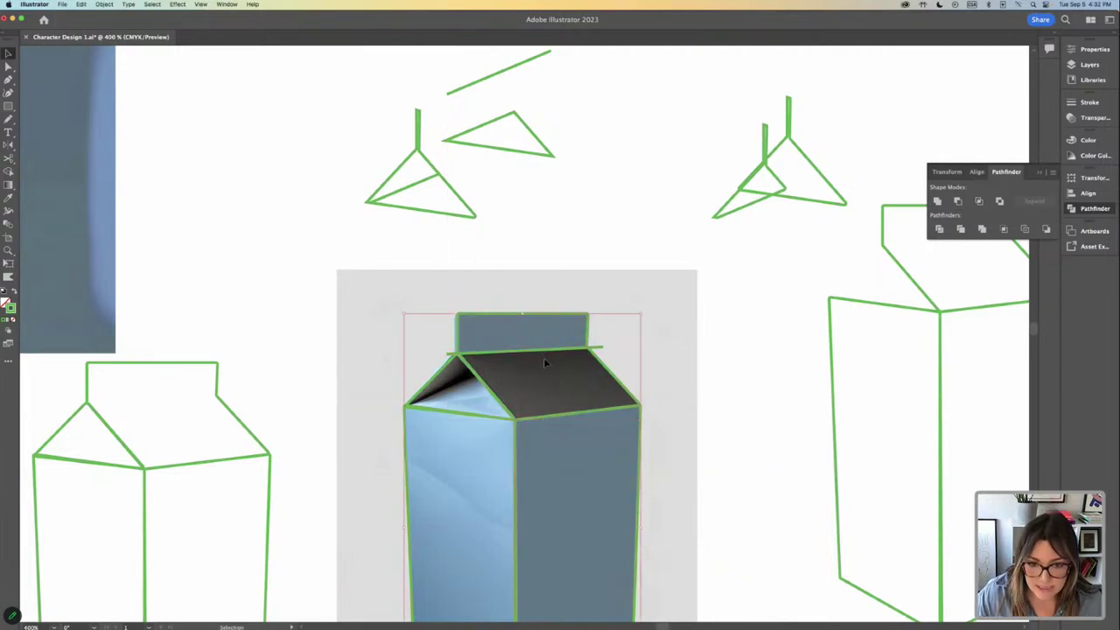
left_click_drag(538, 354, 388, 265)
key("super+z")
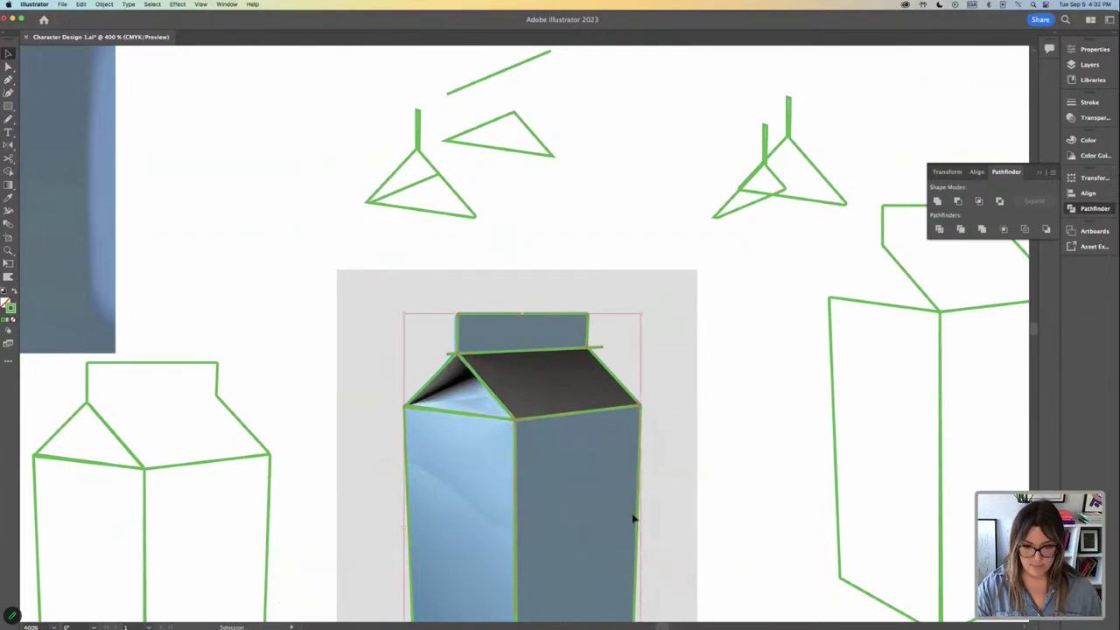
Duplicate the top flap and roof outline together with its fold line, placing the copy above and to the left of the carton image.
left_click(562, 358)
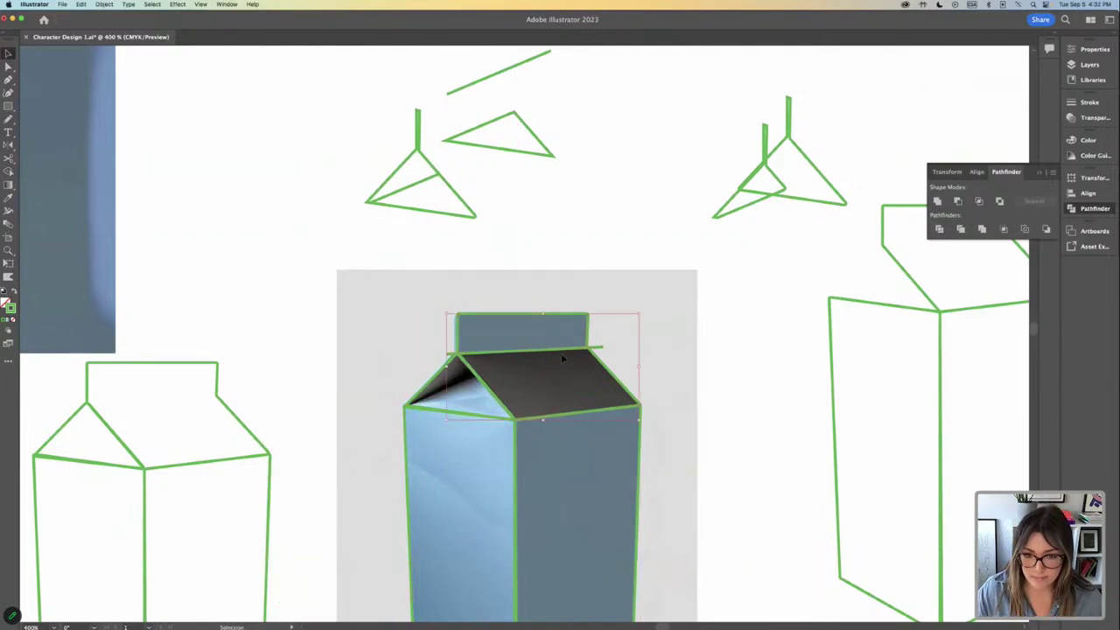
left_click_drag(565, 351, 282, 205)
left_click(230, 130)
Divide the original flap and roof outline along its fold line with Pathfinder.
left_click(533, 372)
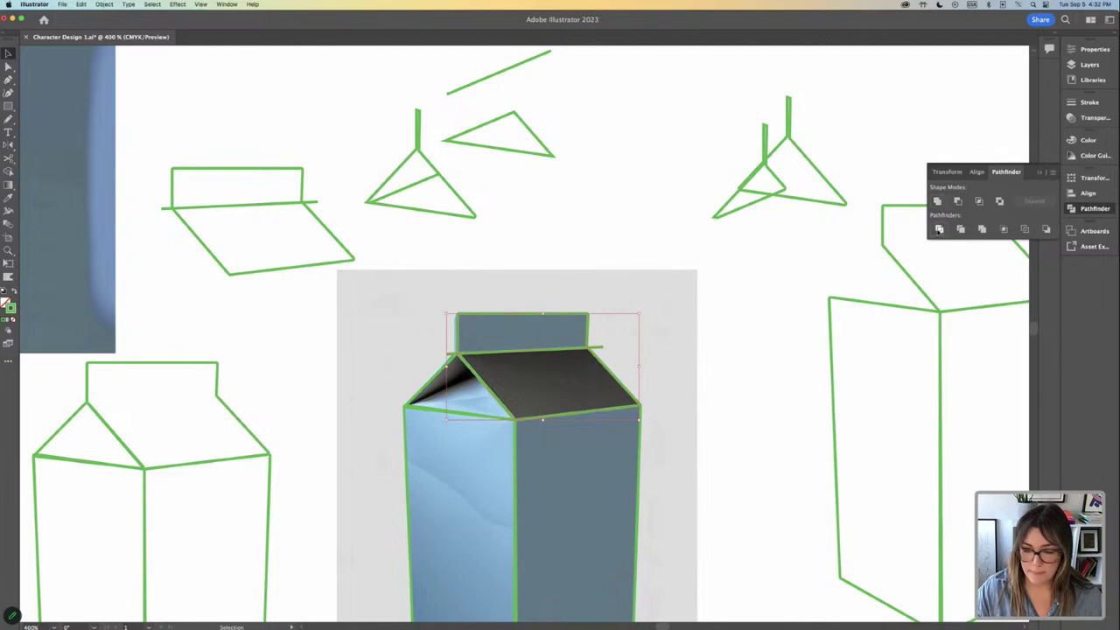
left_click(939, 229)
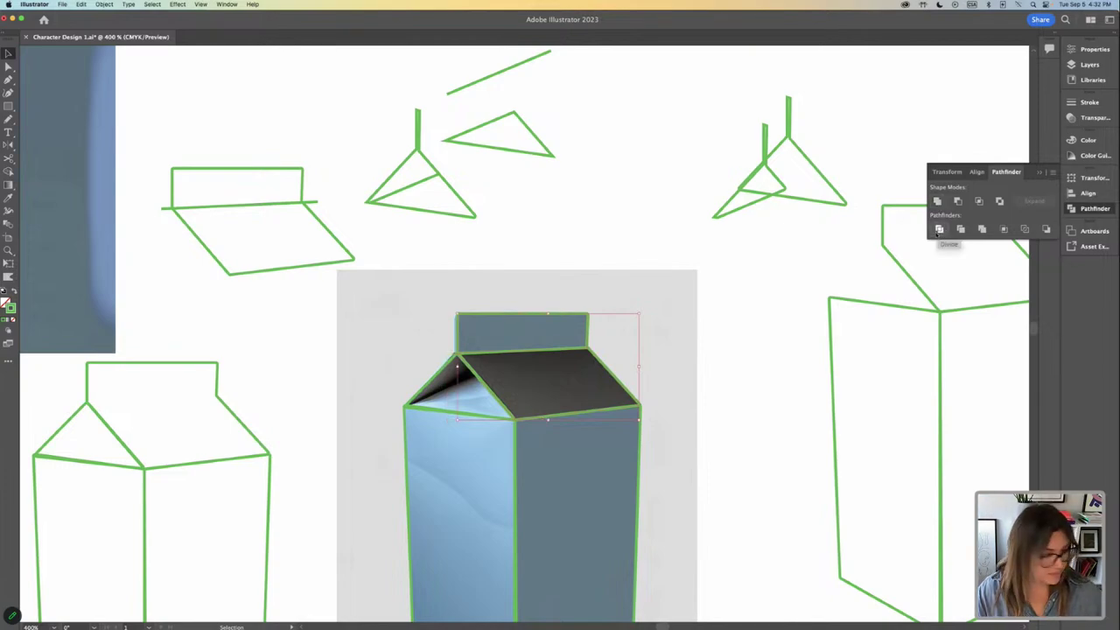
left_click(576, 269)
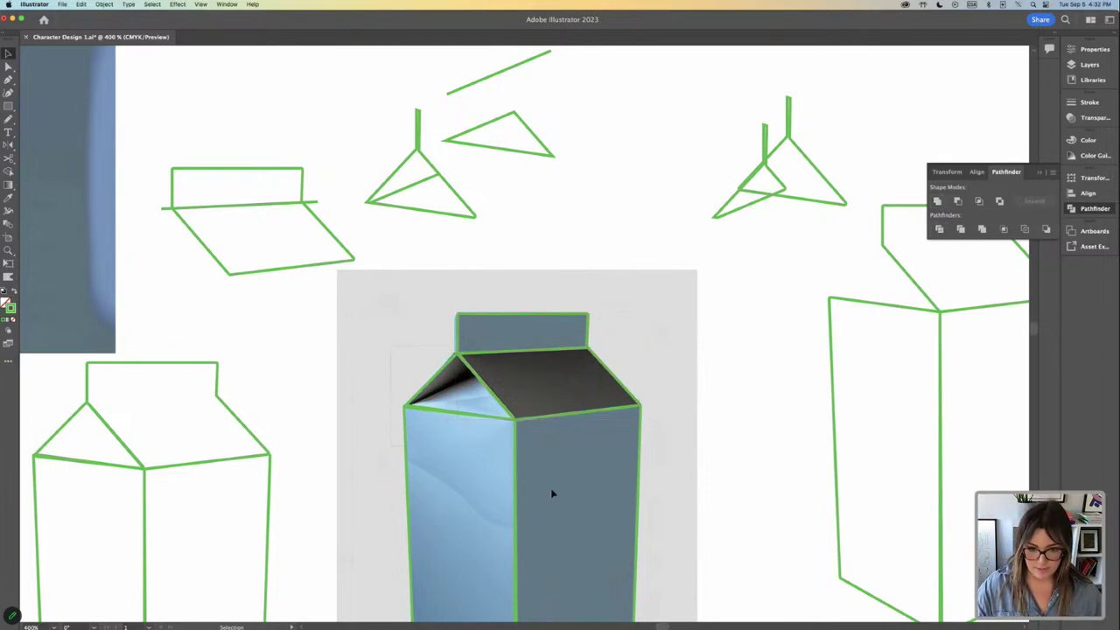
Duplicate all the traced carton outlines, placing the copy below and to the right of the blue carton image.
left_click(622, 522)
scroll(615, 517, "down", 5)
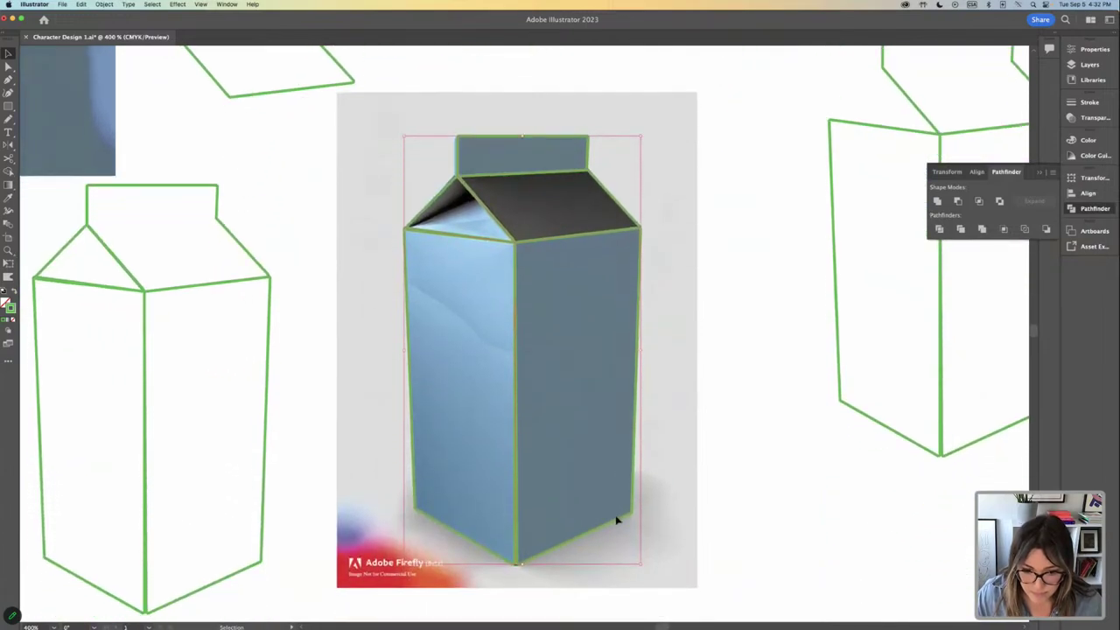
key("super+minus")
key("super+minus")
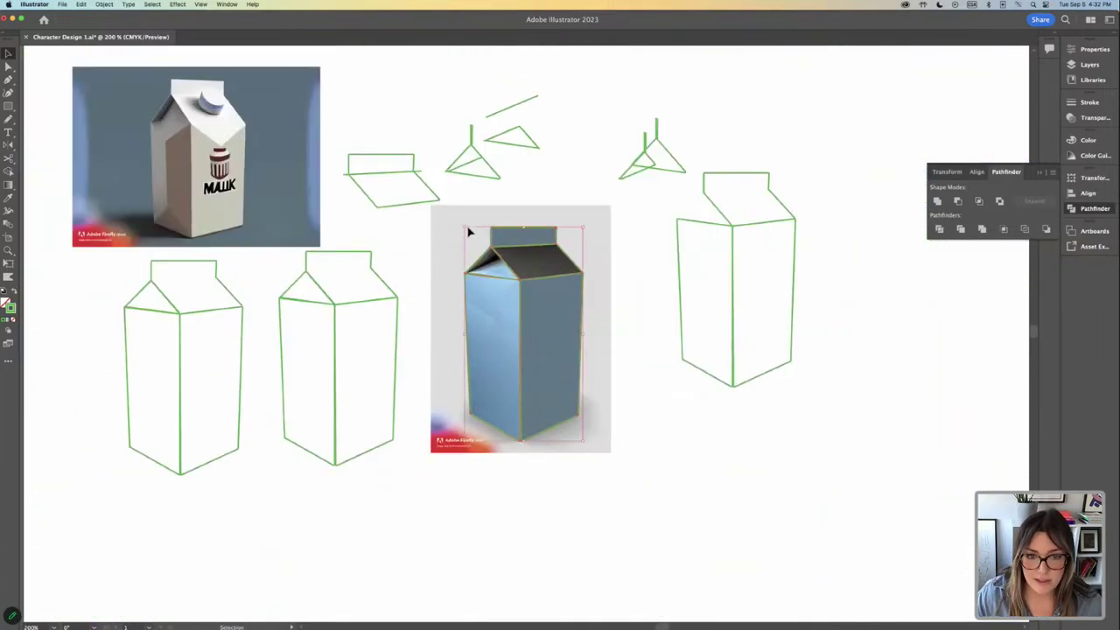
left_click_drag(671, 463, 717, 458)
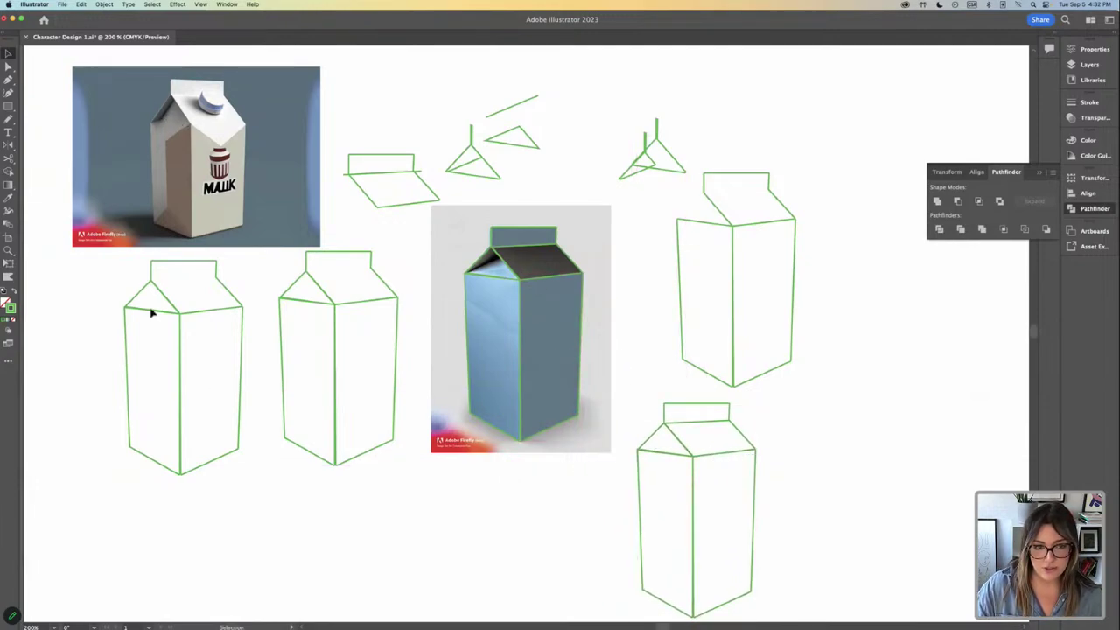
Move the incomplete carton copy and the loose flap and gable pieces to the artboard's upper-right area.
key("super+1")
mouse_move(593, 228)
left_mouse_down()
mouse_move(665, 312)
mouse_move(745, 263)
mouse_move(740, 273)
left_mouse_up()
left_click(740, 273)
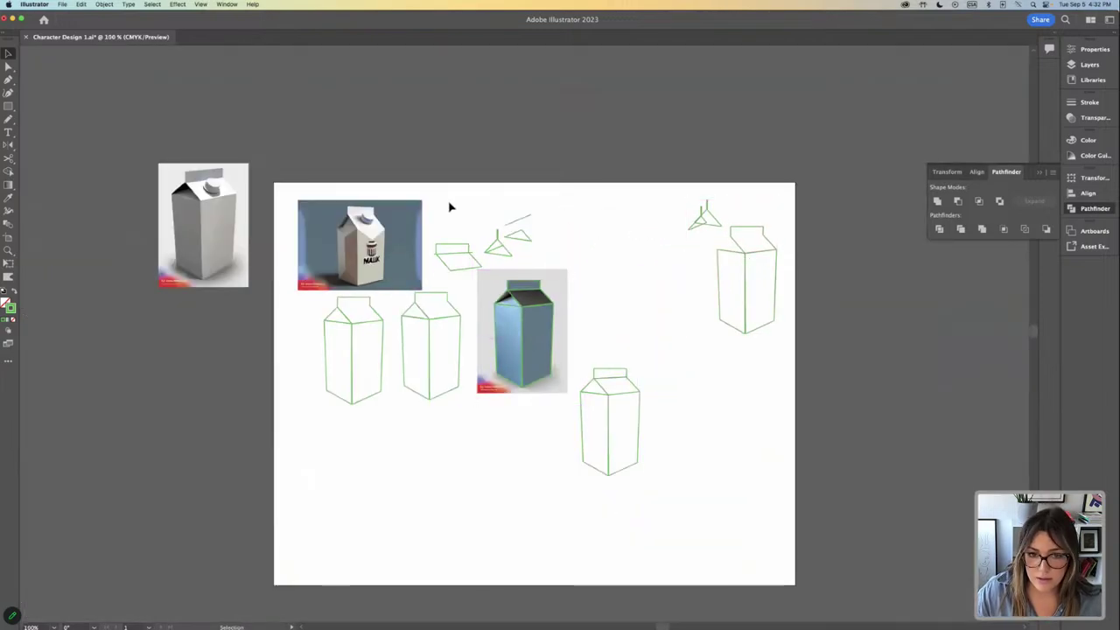
mouse_move(441, 203)
left_mouse_down()
mouse_move(542, 271)
mouse_move(662, 234)
left_mouse_up()
Move the two complete carton copies below the Malik image to the artboard's right side, beneath the incomplete carton.
mouse_move(306, 296)
left_mouse_down()
mouse_move(392, 357)
mouse_move(416, 408)
left_mouse_up()
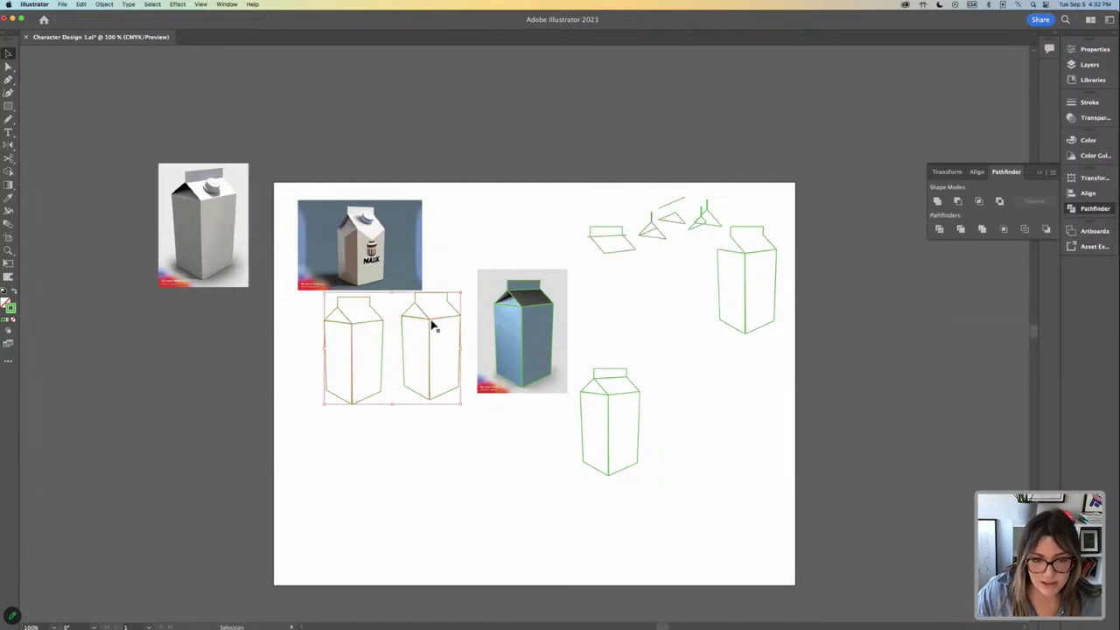
left_click_drag(430, 323, 731, 485)
left_click(680, 325)
left_click(674, 411)
Move the newest complete carton copy up beneath the spare flap and gable pieces.
left_click_drag(594, 358, 630, 495)
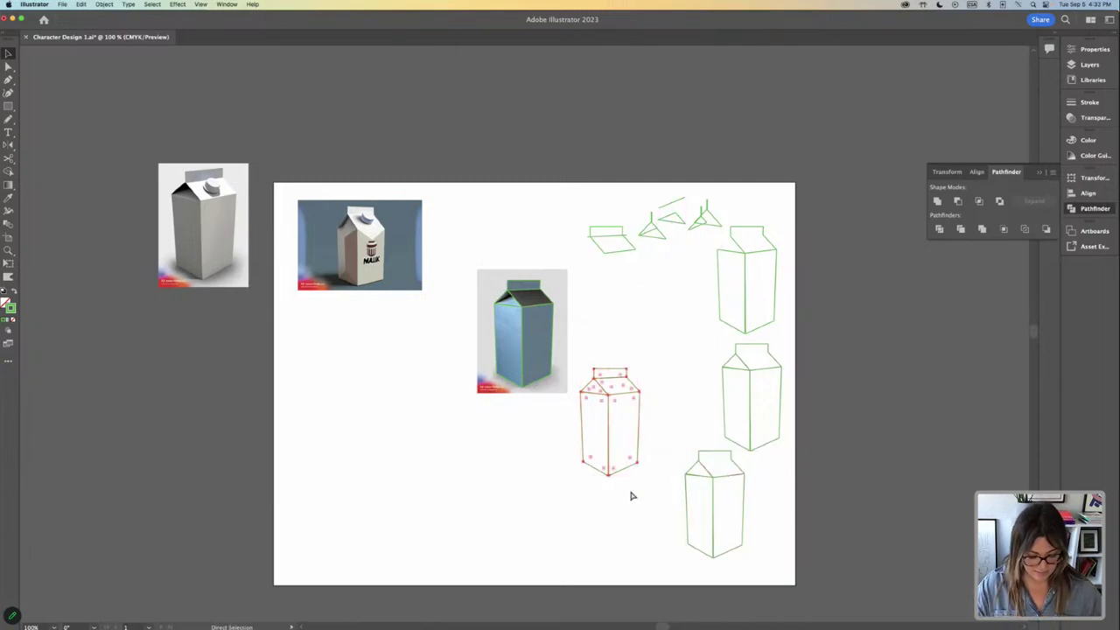
left_click(616, 488)
mouse_move(626, 400)
left_mouse_down()
mouse_move(632, 306)
mouse_move(624, 318)
left_mouse_up()
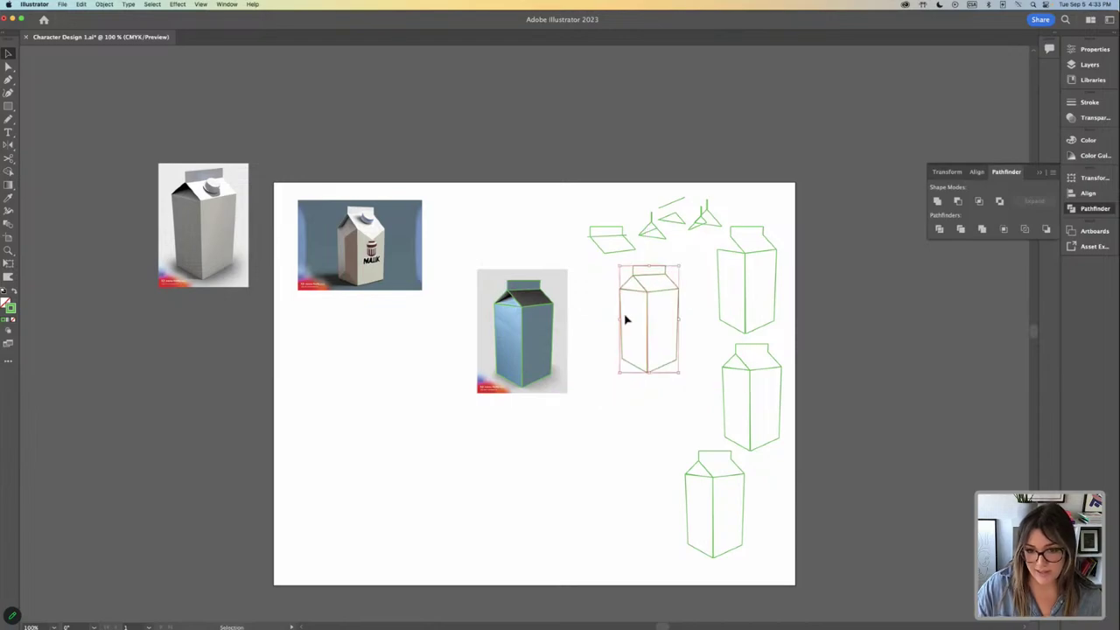
Move the original traced outlines off the blue carton image to the empty area right of the artboard.
left_click(552, 408)
left_click(540, 315)
left_click_drag(539, 312, 856, 238)
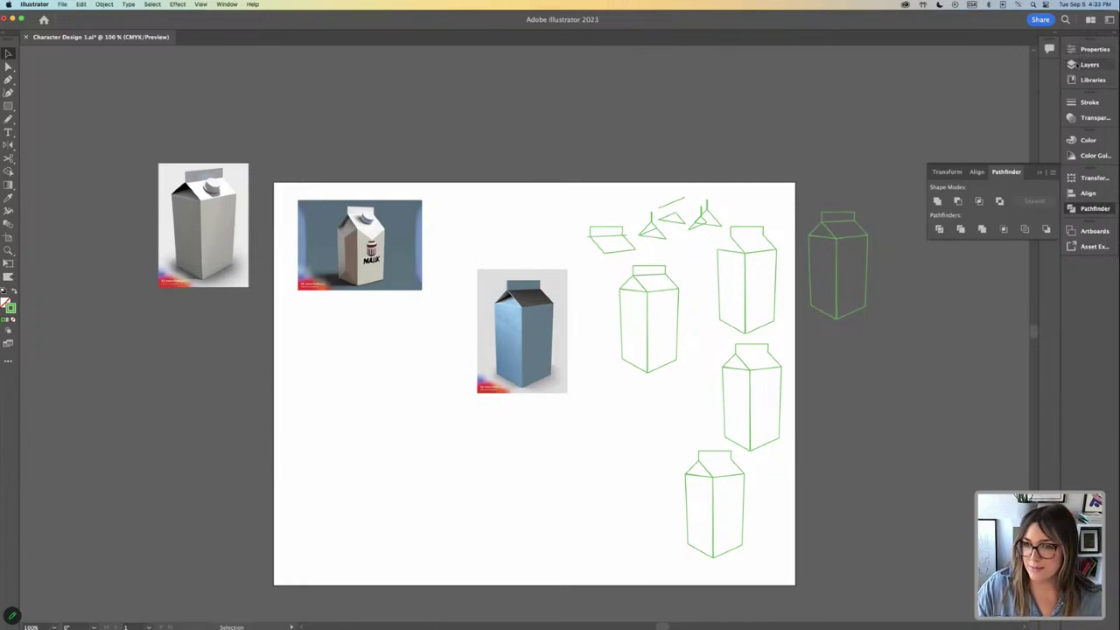
Unlock the images layer, lower the Malik carton image, and move the blue carton image to the artboard's upper-left corner.
left_click(1084, 65)
left_click(946, 91)
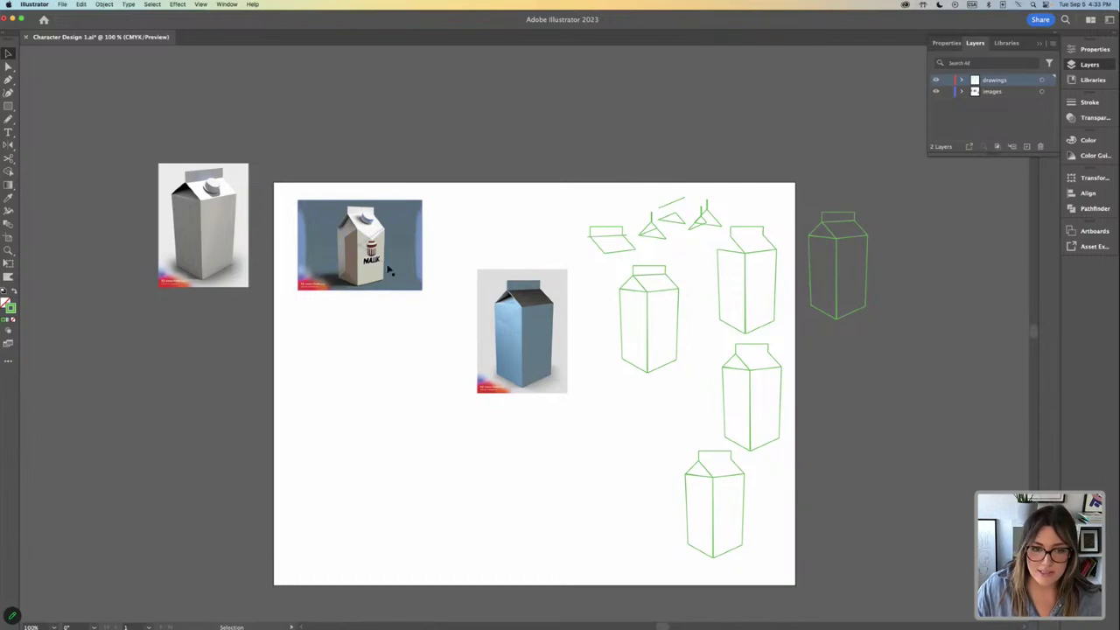
left_click_drag(390, 245, 415, 378)
left_click_drag(531, 354, 341, 276)
Place the Malik carton image toward the artboard's centre, enlarge it proportionally, and nudge it slightly to the right.
left_click_drag(408, 391, 493, 386)
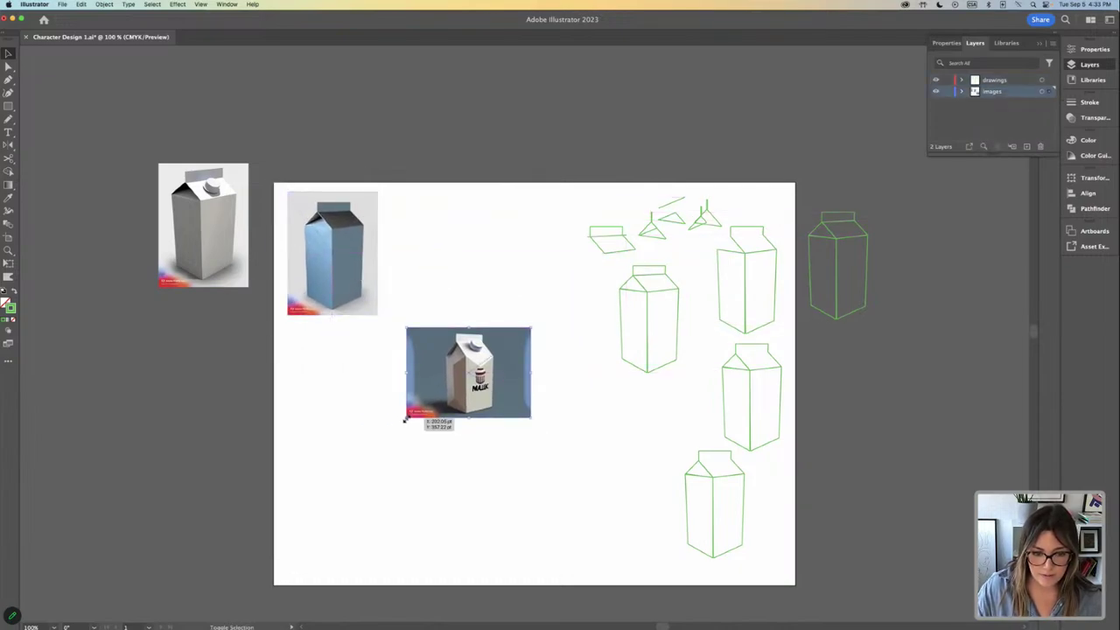
left_click_drag(407, 418, 343, 484)
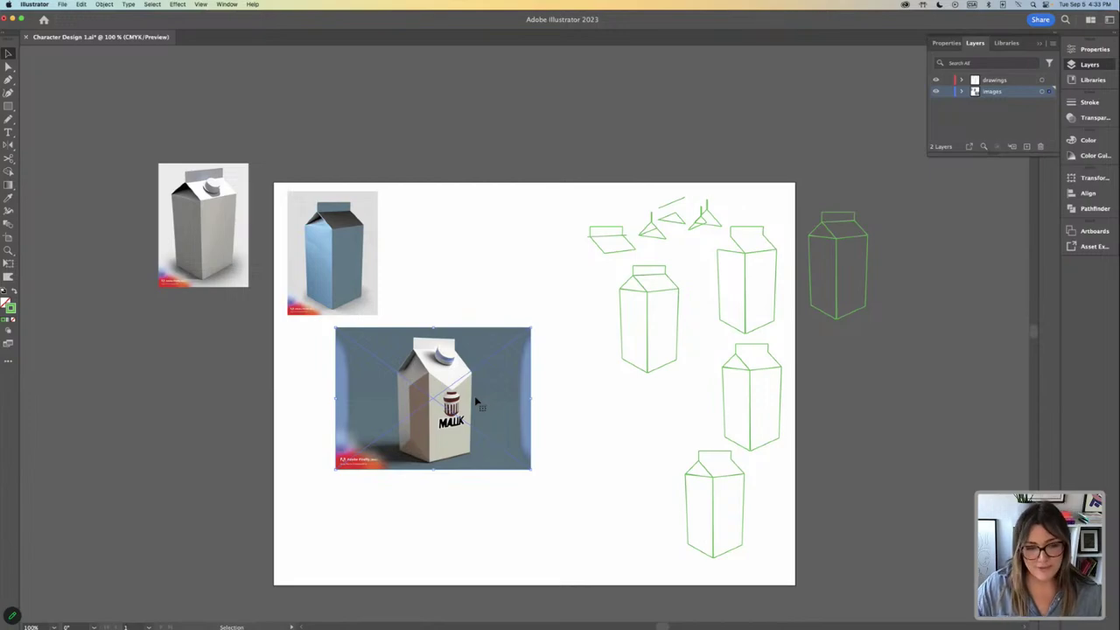
left_click(452, 295)
left_click_drag(491, 404, 530, 405)
Deselect the Malik carton image and change the stroke colour to a bright magenta-purple.
key("super+equal")
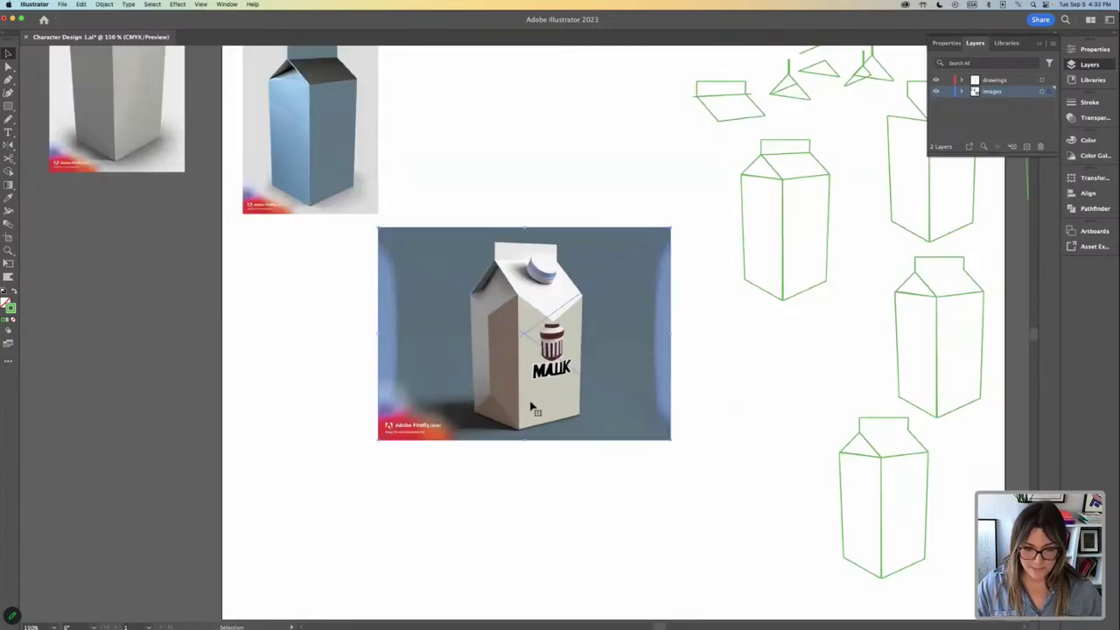
left_click(548, 178)
key("super+equal")
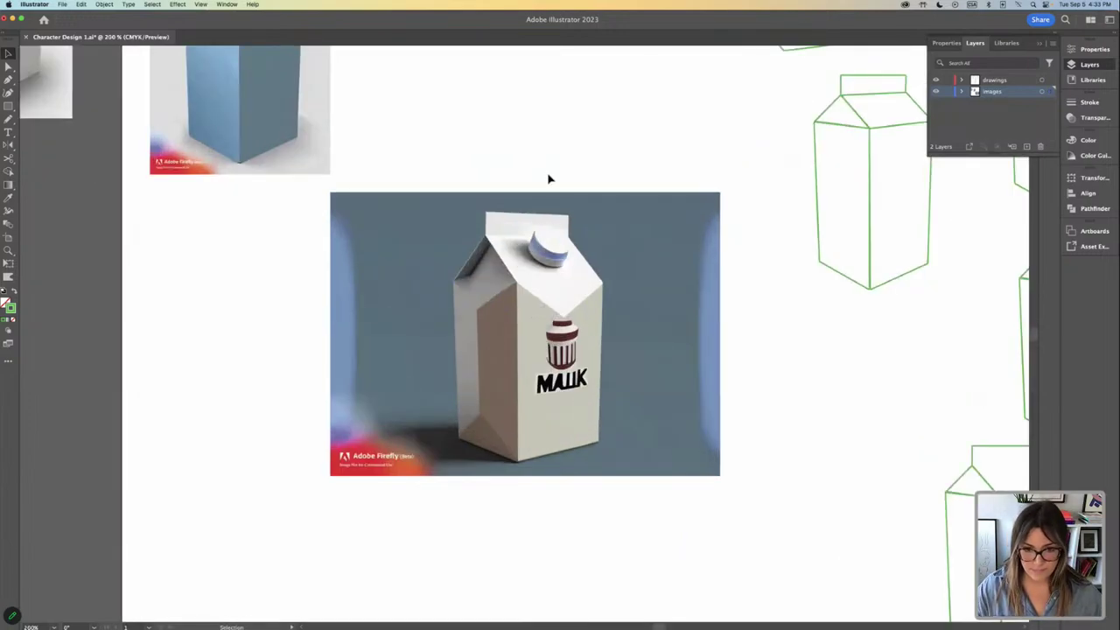
left_click_drag(527, 190, 495, 208)
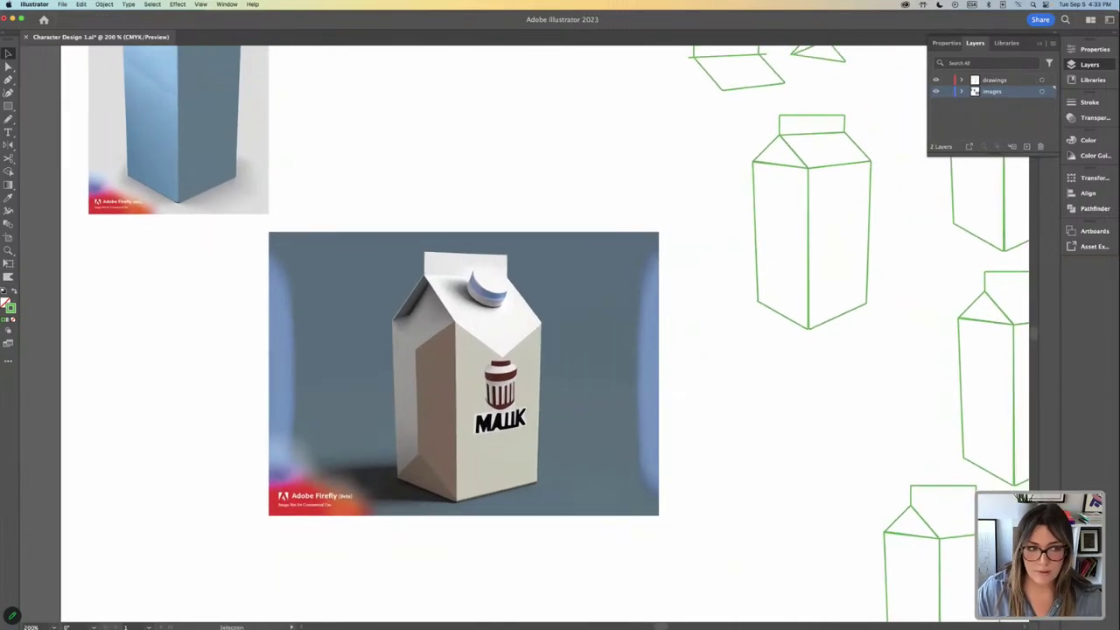
double_click(11, 308)
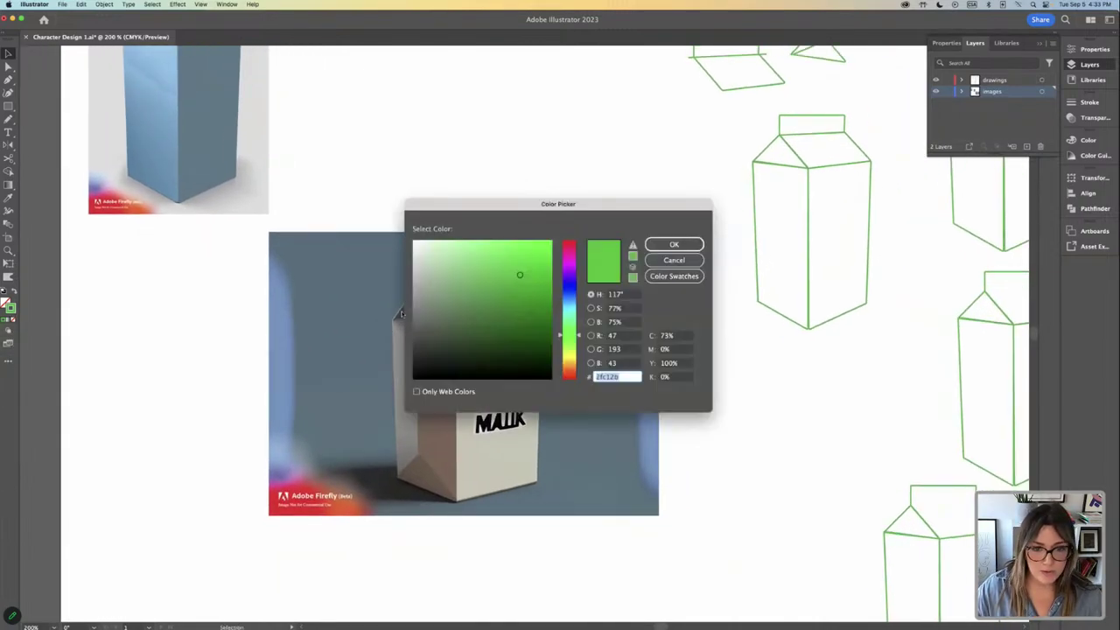
left_click(567, 267)
left_click(531, 247)
left_click(673, 244)
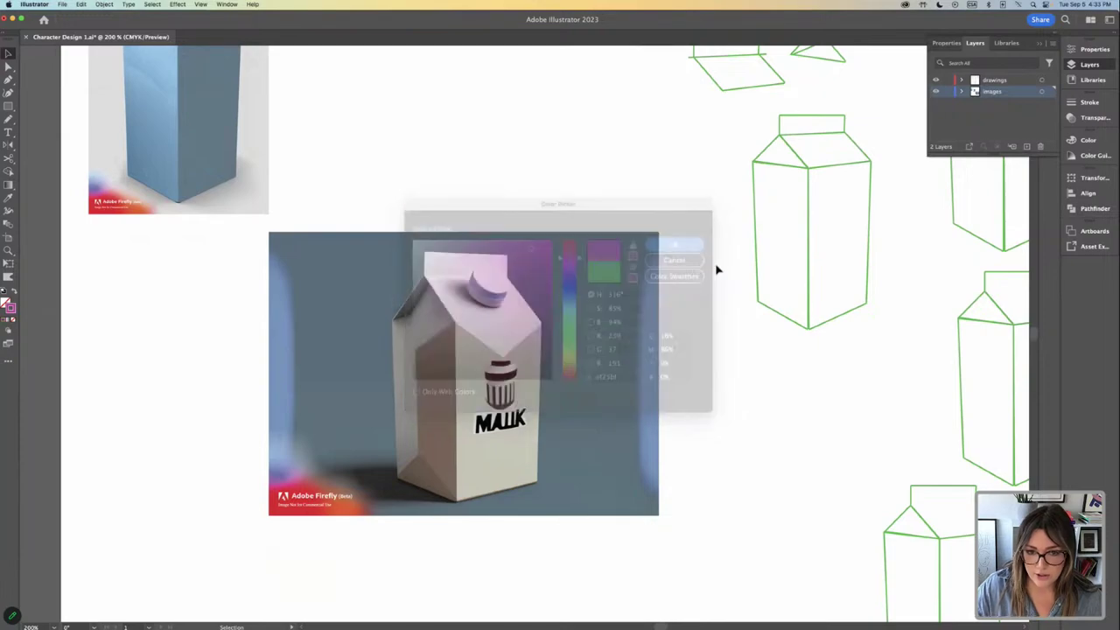
Trace the Malik carton's right edge with the Pen tool, from the flap's upper-right corner down the roof slope to the base corner.
key("super+equal")
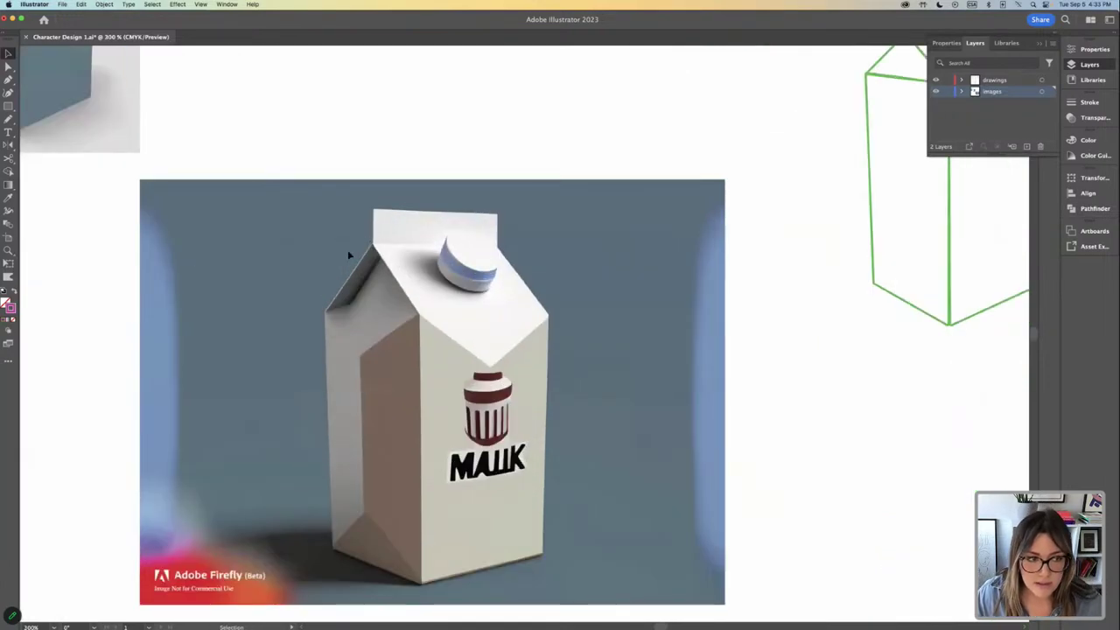
left_click(7, 79)
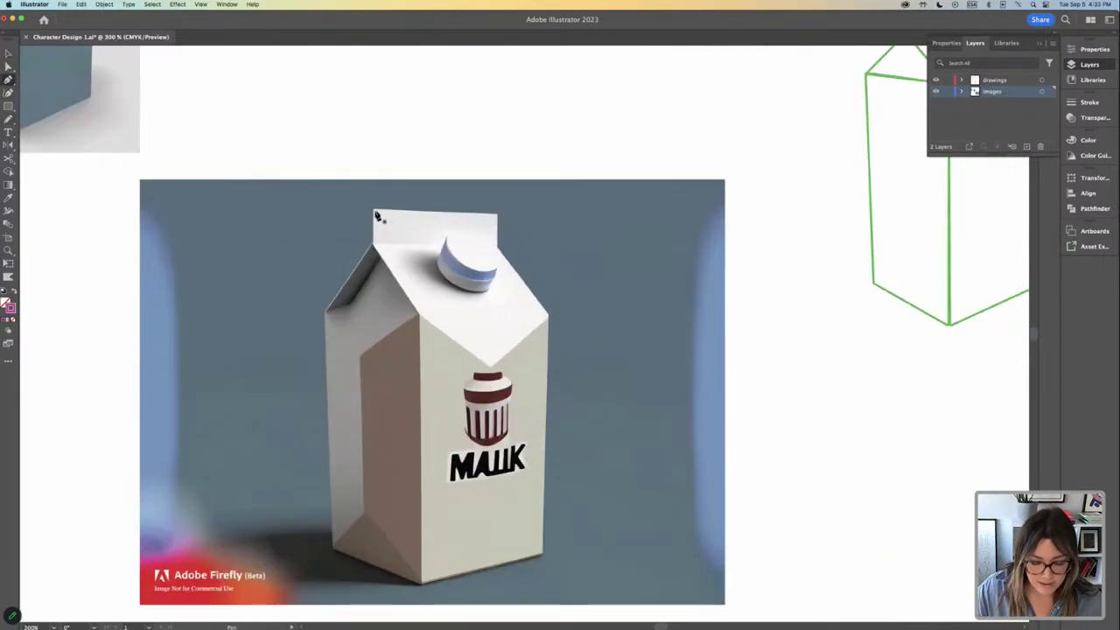
key("super+equal")
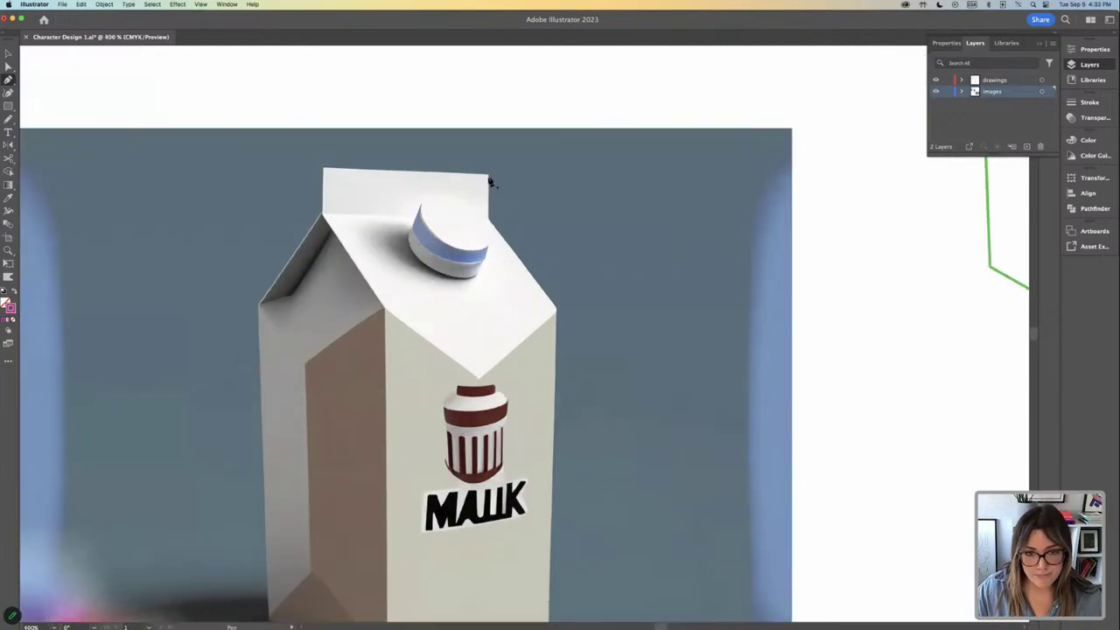
left_click(490, 179)
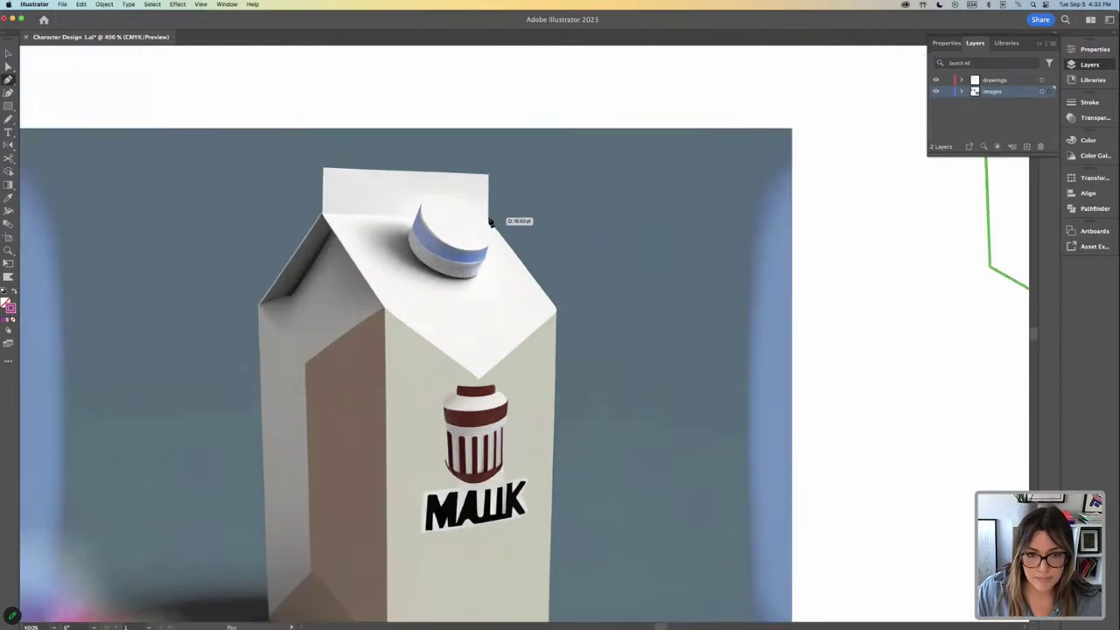
left_click(490, 221)
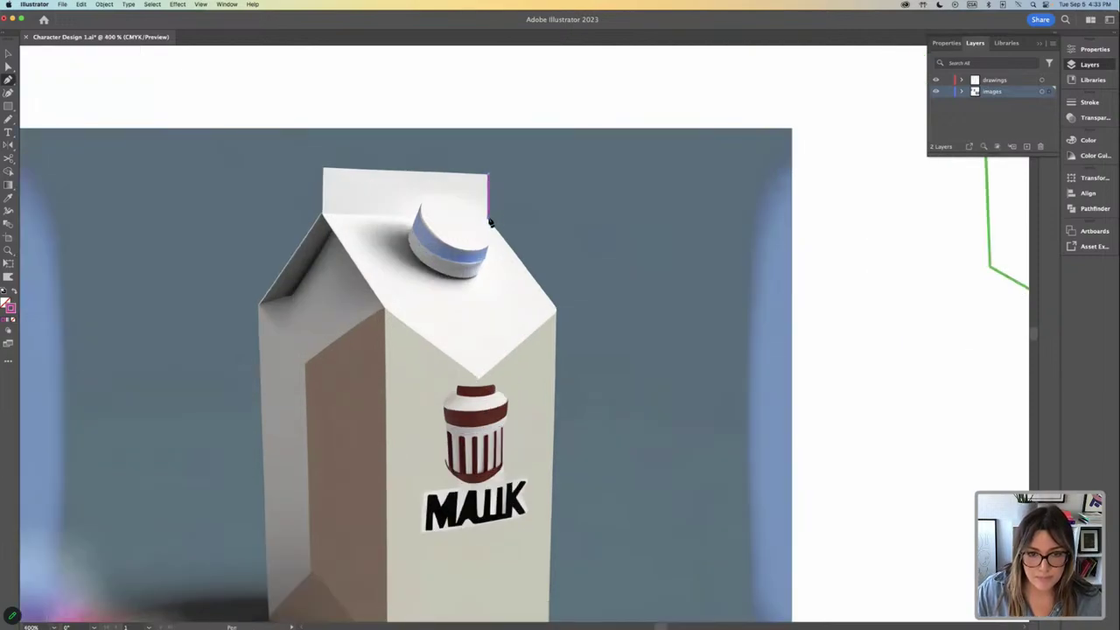
left_click(557, 314)
scroll(560, 381, "down", 5)
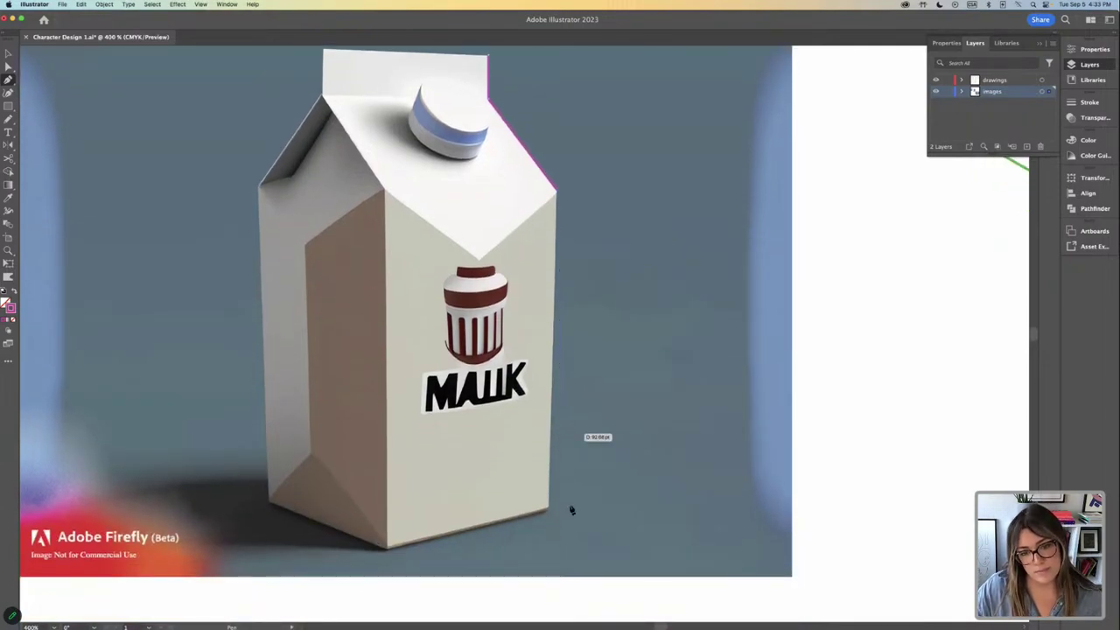
left_click(549, 509)
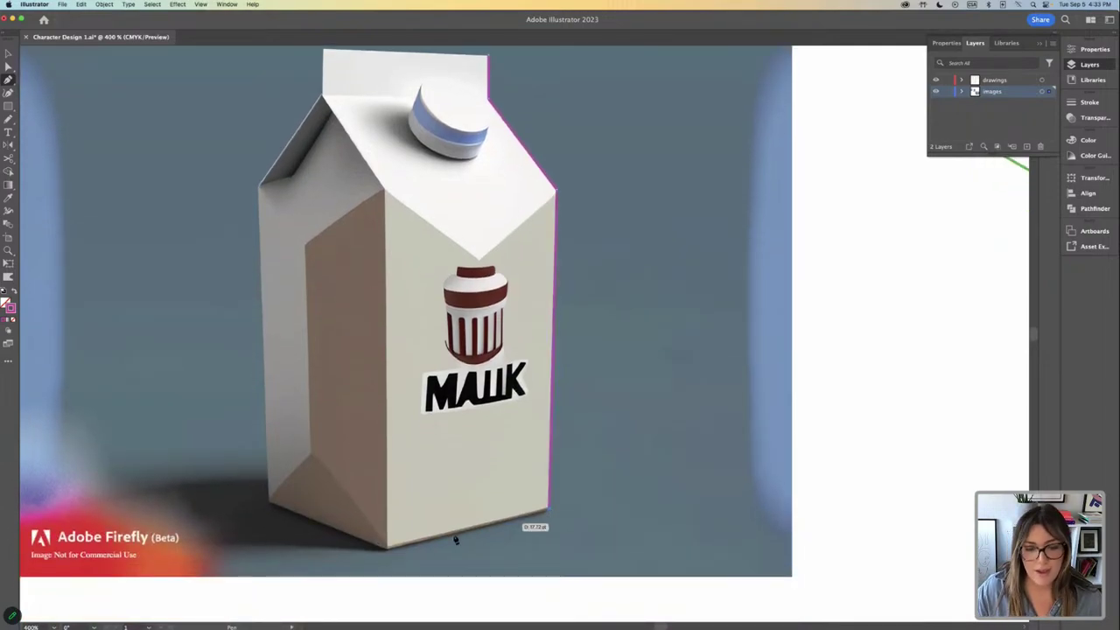
Continue the outline along the front base, up the front vertical and roof edges, and close it around the top flap.
left_click(389, 551)
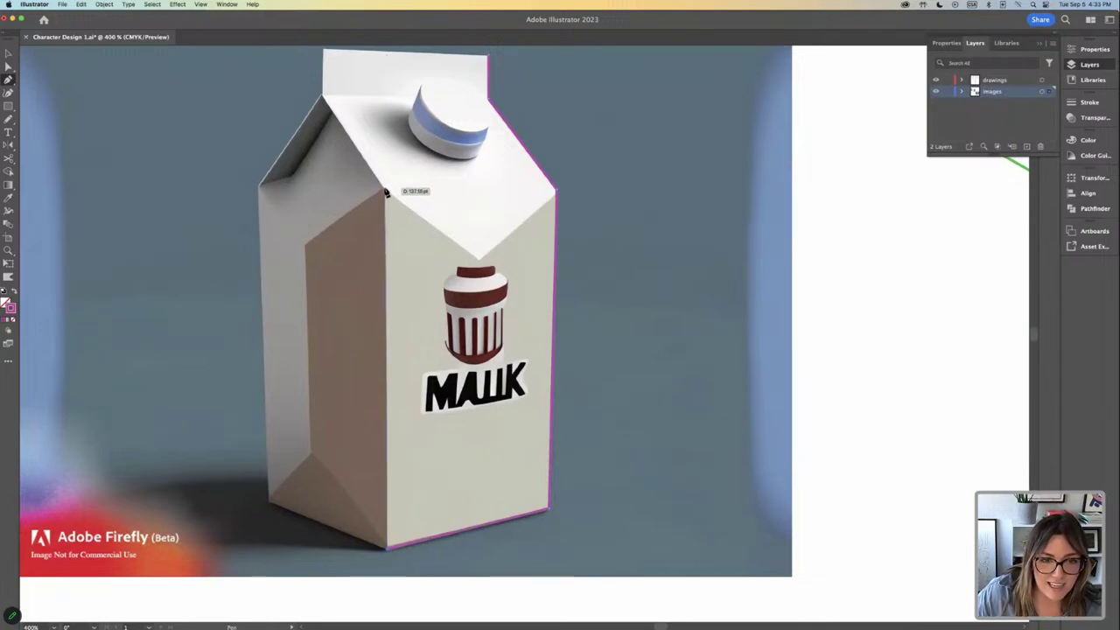
left_click(386, 191)
scroll(386, 192, "up", 2)
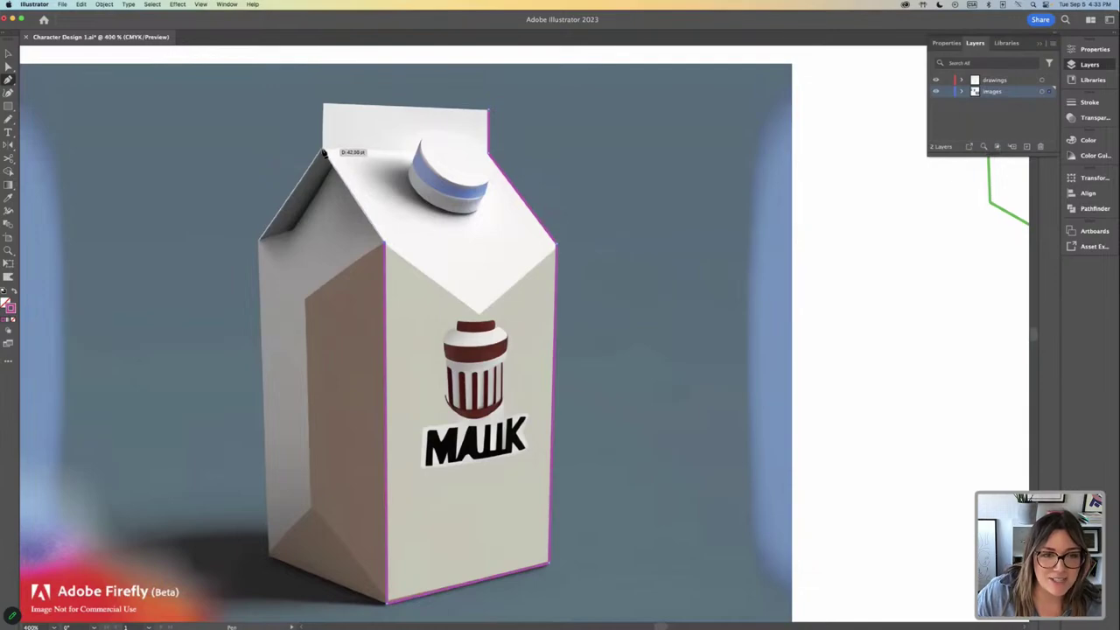
left_click(323, 152)
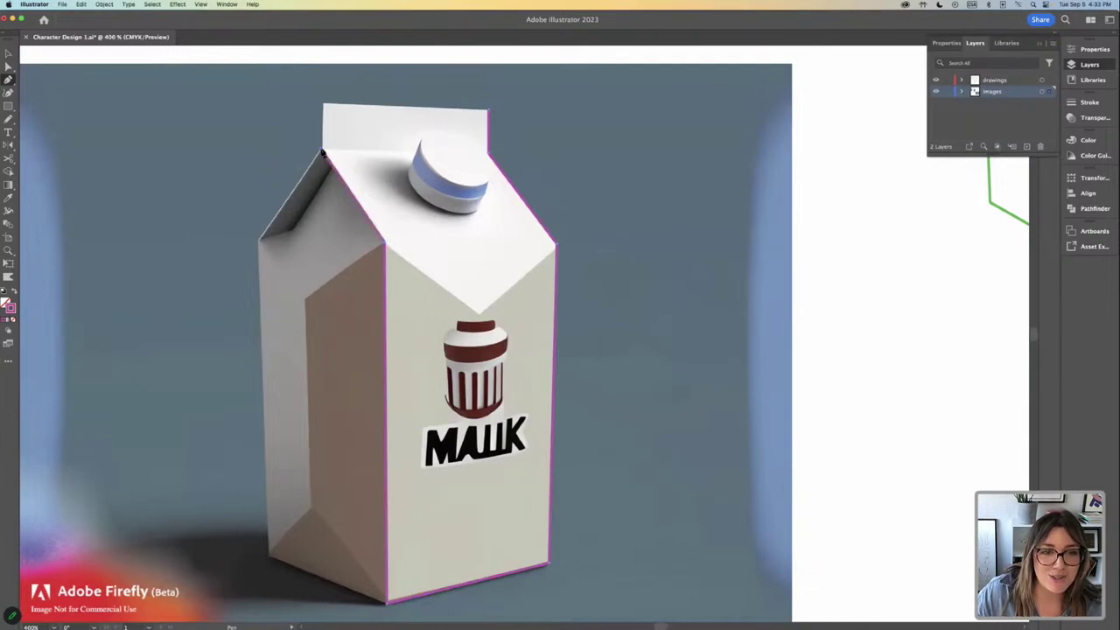
left_click(322, 105)
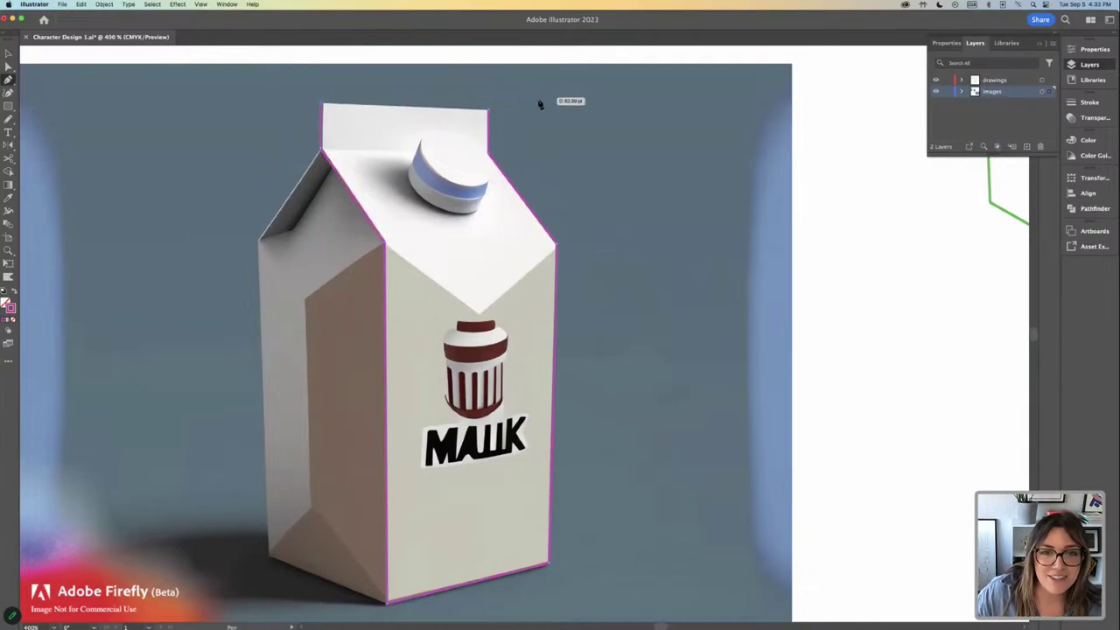
left_click(488, 111)
key("v")
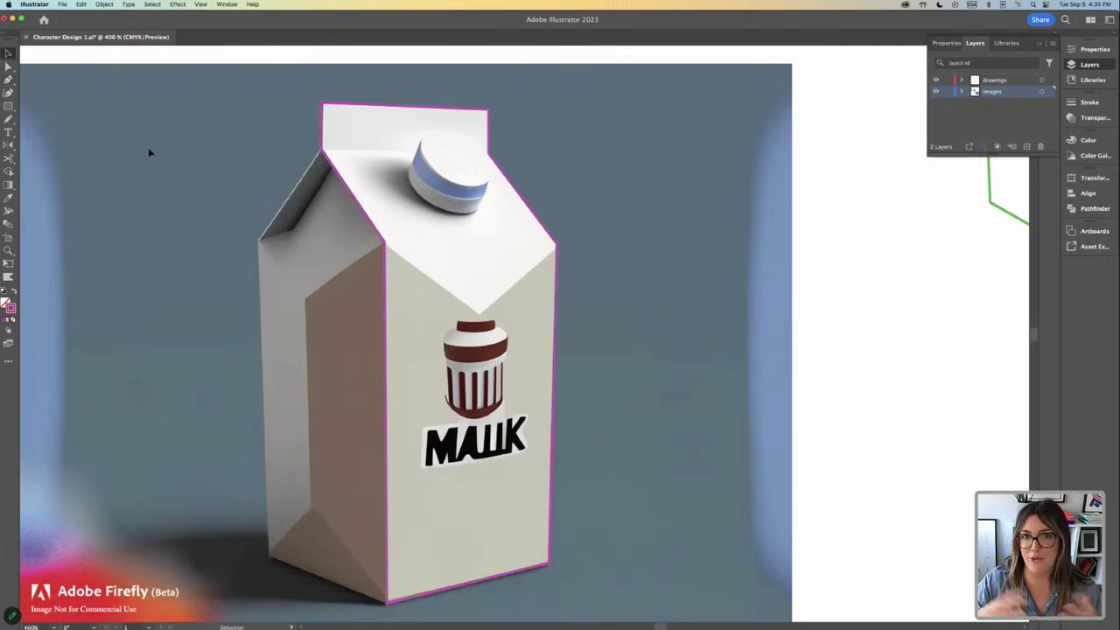
scroll(151, 141, "down", 1)
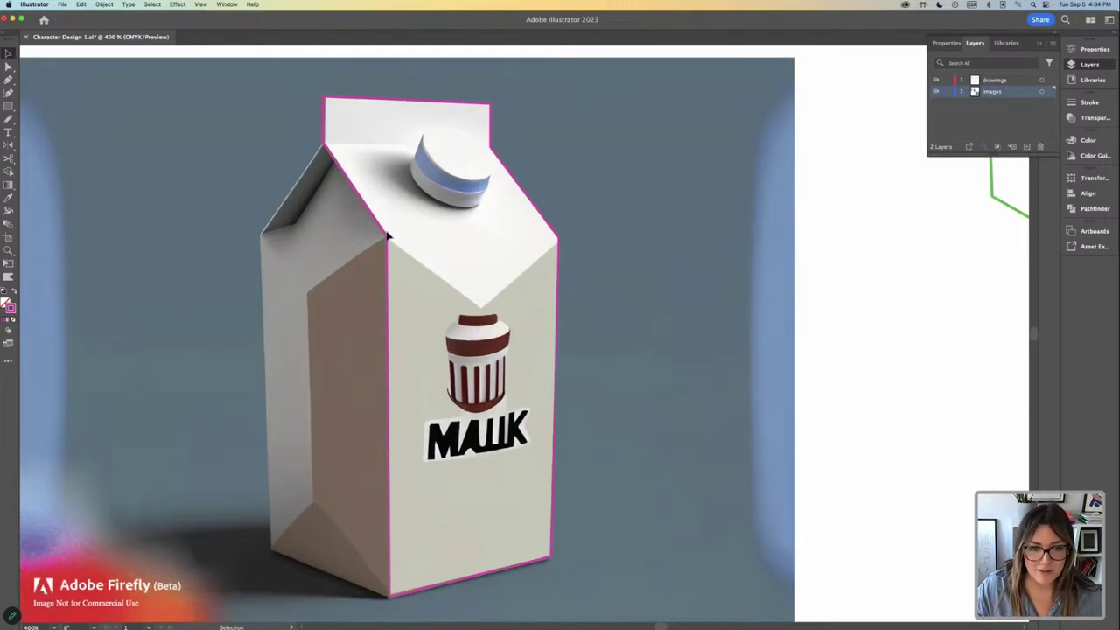
left_click(9, 67)
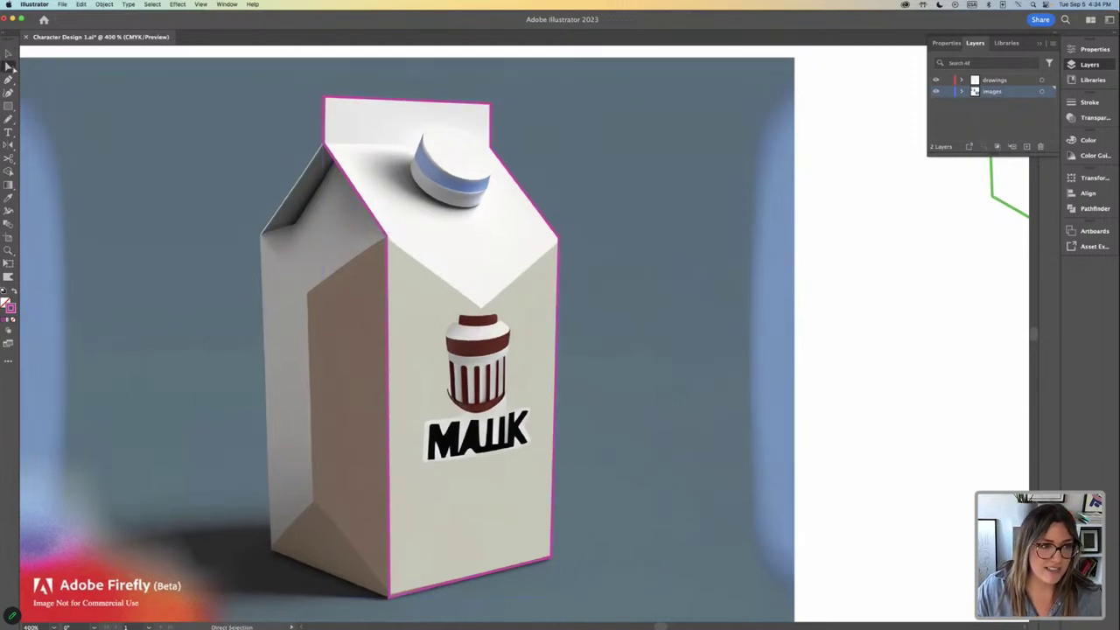
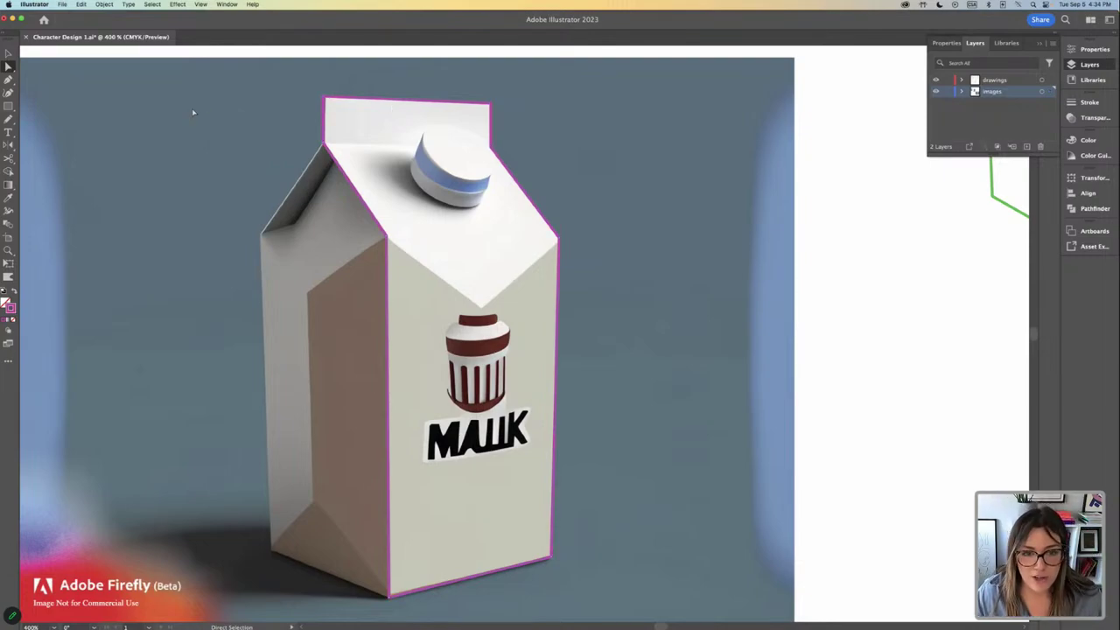
Draw an open V-shaped line with the Pen tool along the front roof fold, extending past both shoulder corners of the Malik carton outline.
left_click(8, 53)
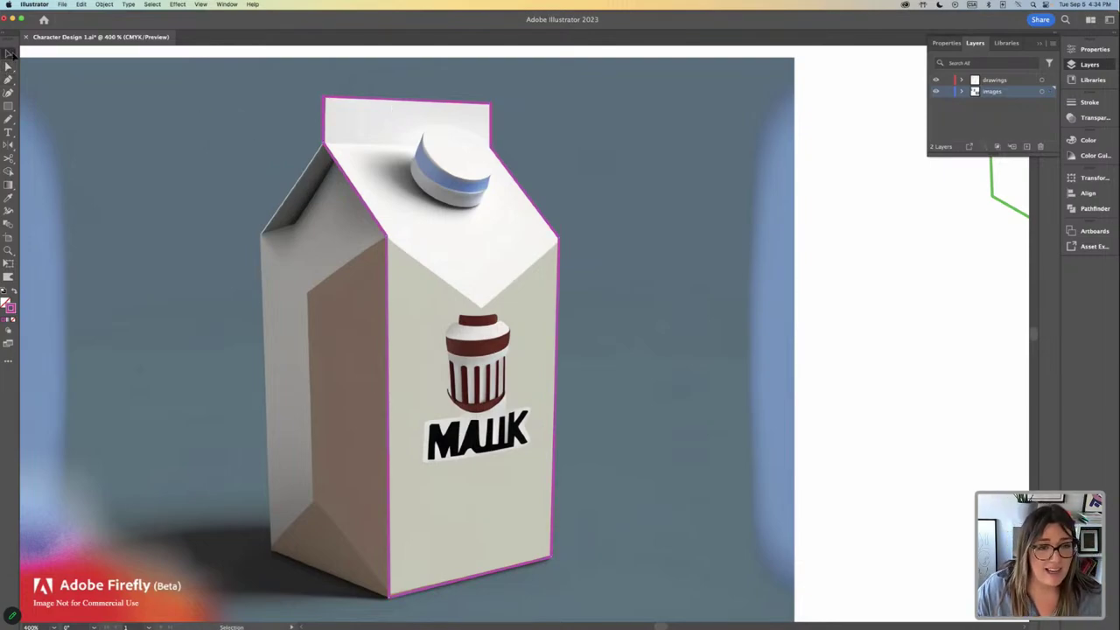
left_click(364, 172)
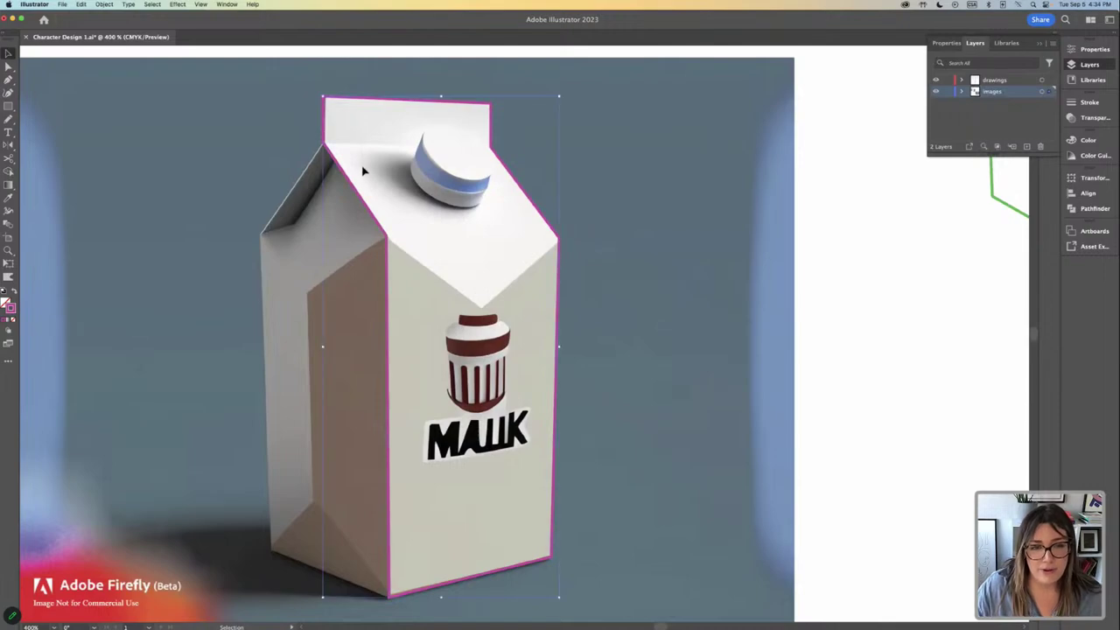
left_click(203, 140)
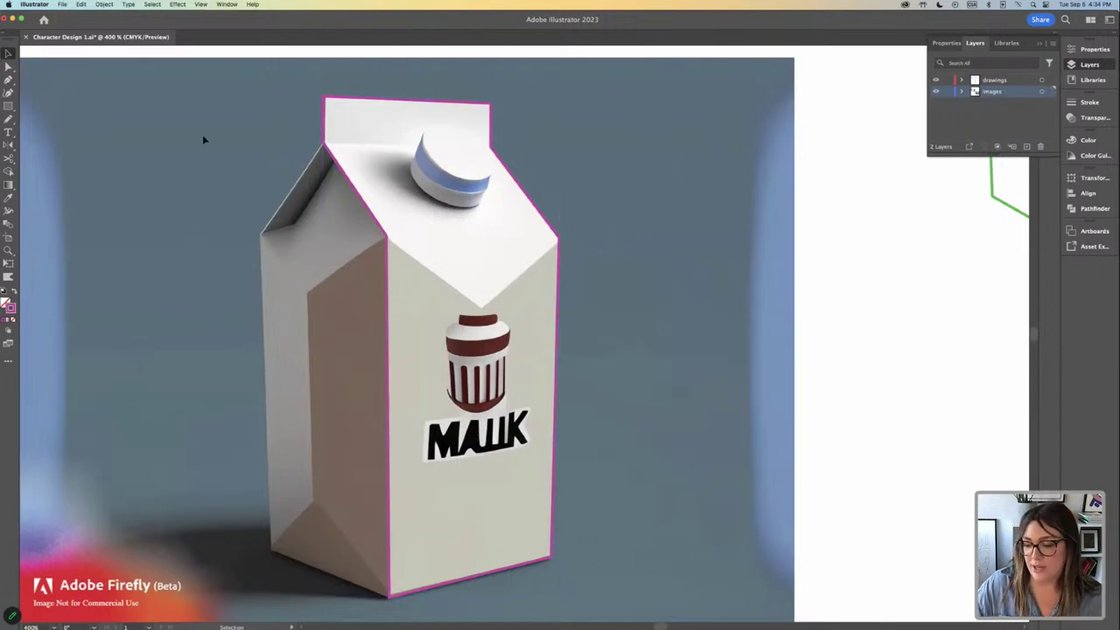
left_click(9, 79)
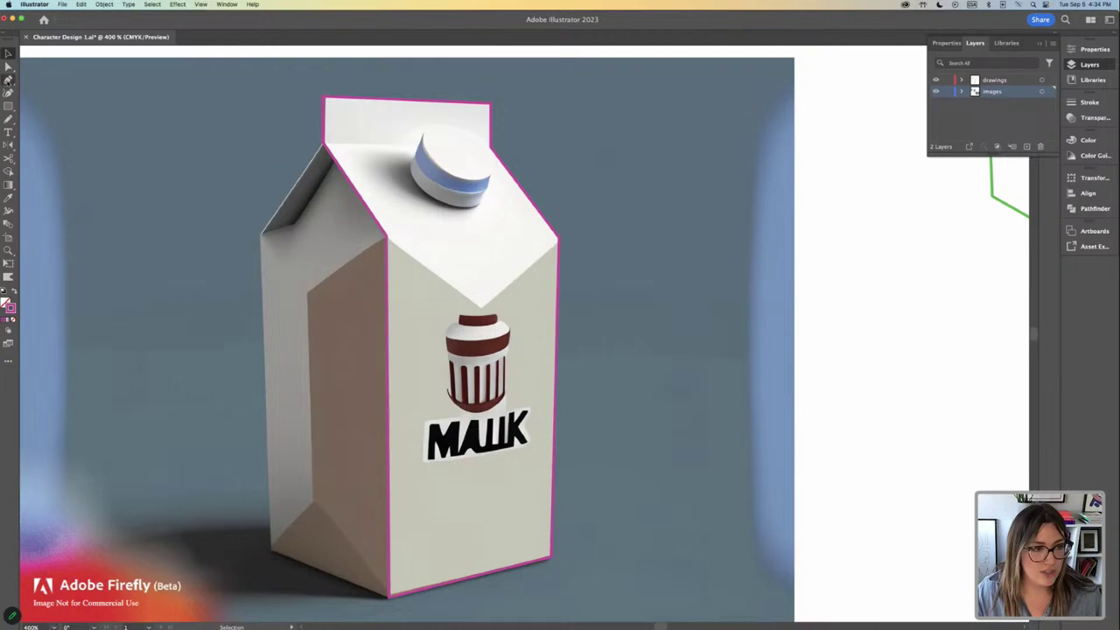
left_click(578, 230)
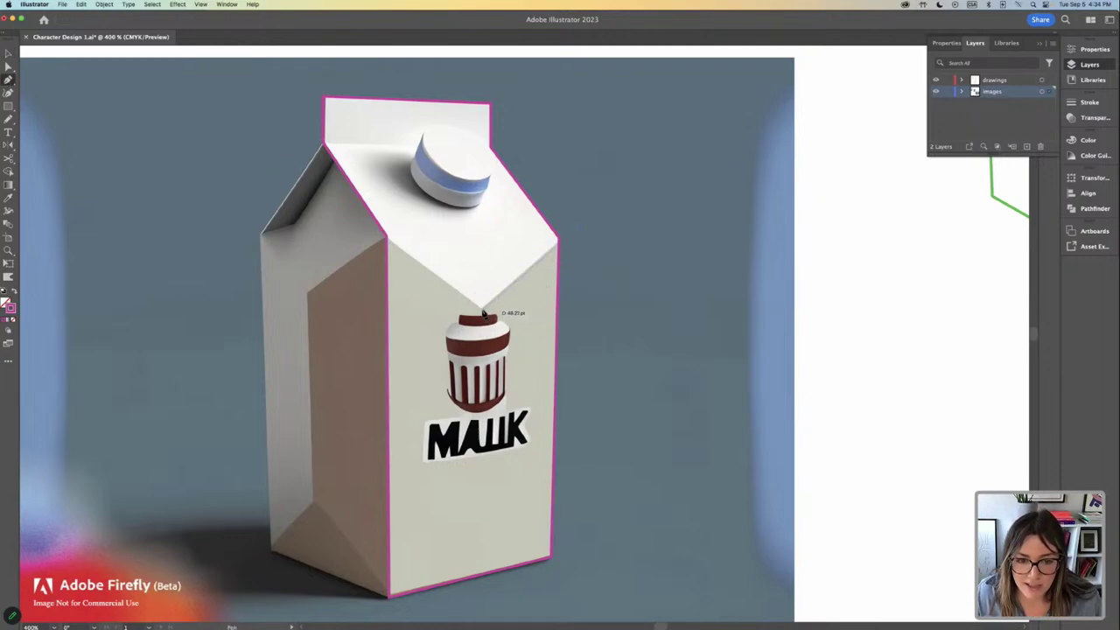
left_click(482, 311)
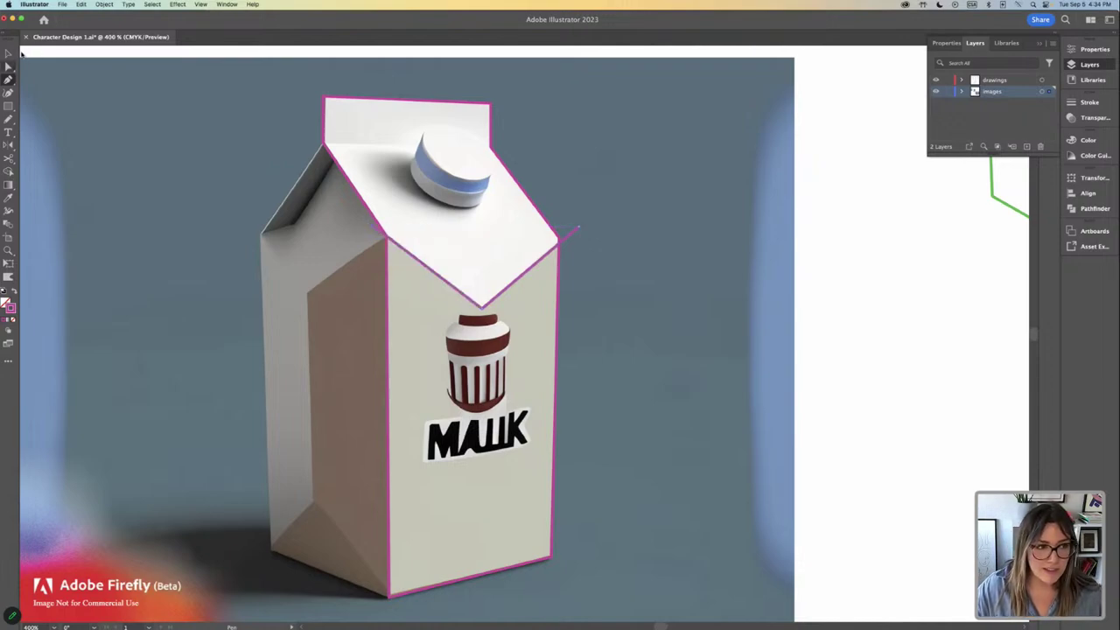
key("v")
Move the V line's free end beyond the carton's right shoulder slightly up and to the left.
left_click(374, 222)
key("super+equal")
key("super+equal")
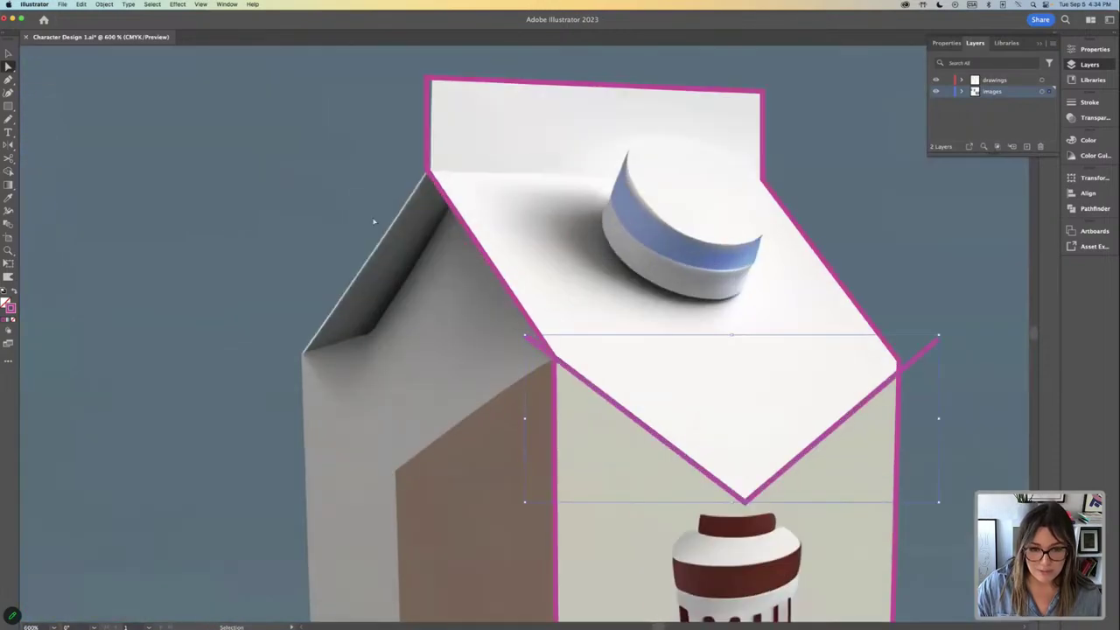
scroll(412, 298, "right", 5)
key("a")
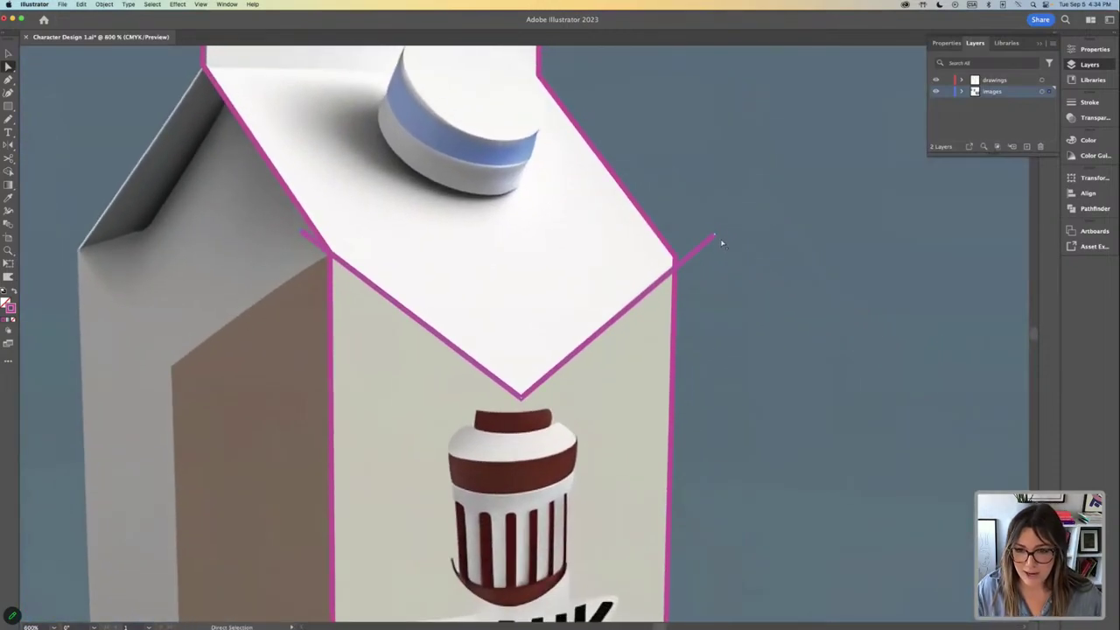
left_click_drag(714, 235, 707, 230)
Select the magenta carton outline together with the V line and place a copy of both to the right of the carton.
key("super+minus")
key("super+minus")
key("super+minus")
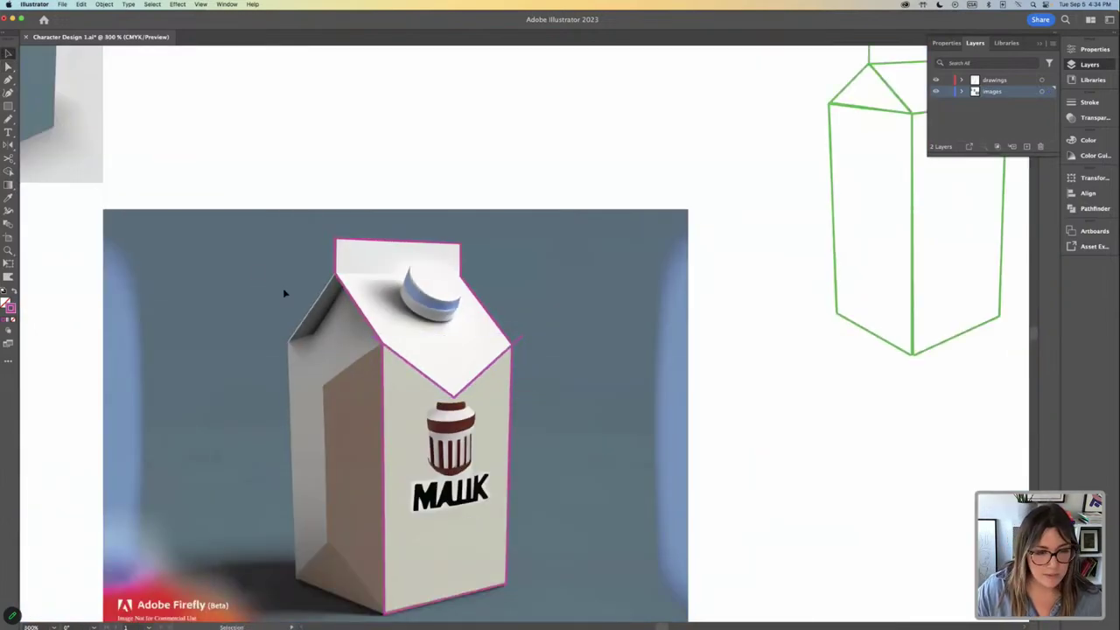
key("v")
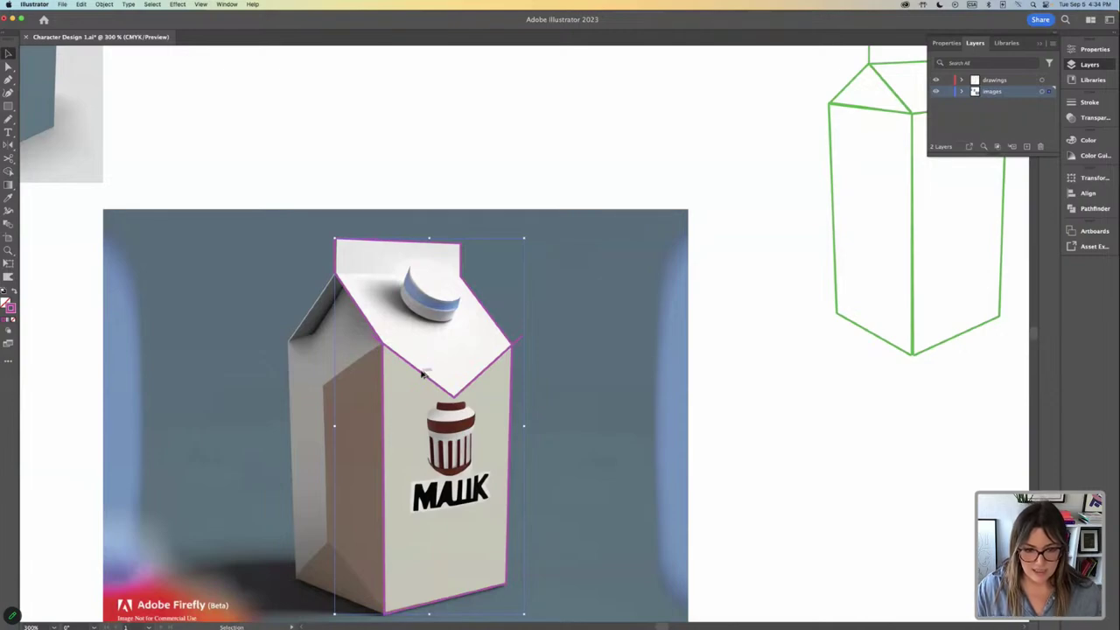
left_click_drag(423, 373, 647, 376)
left_click_drag(632, 189, 488, 180)
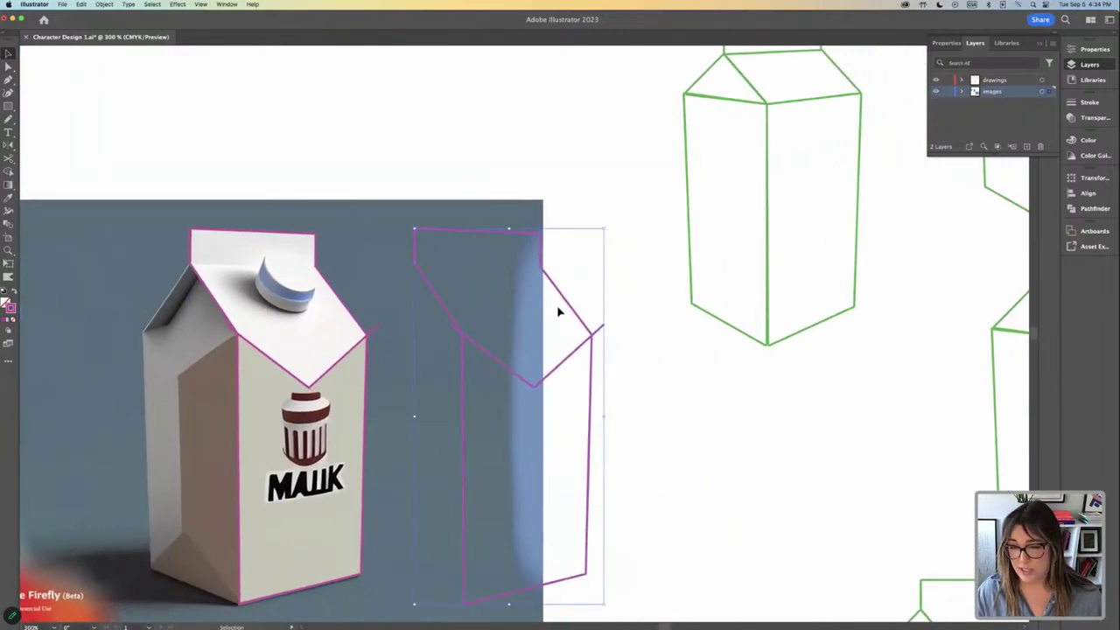
Split the copied carton outline along its V line with the Pathfinder Divide operation.
left_click(1096, 50)
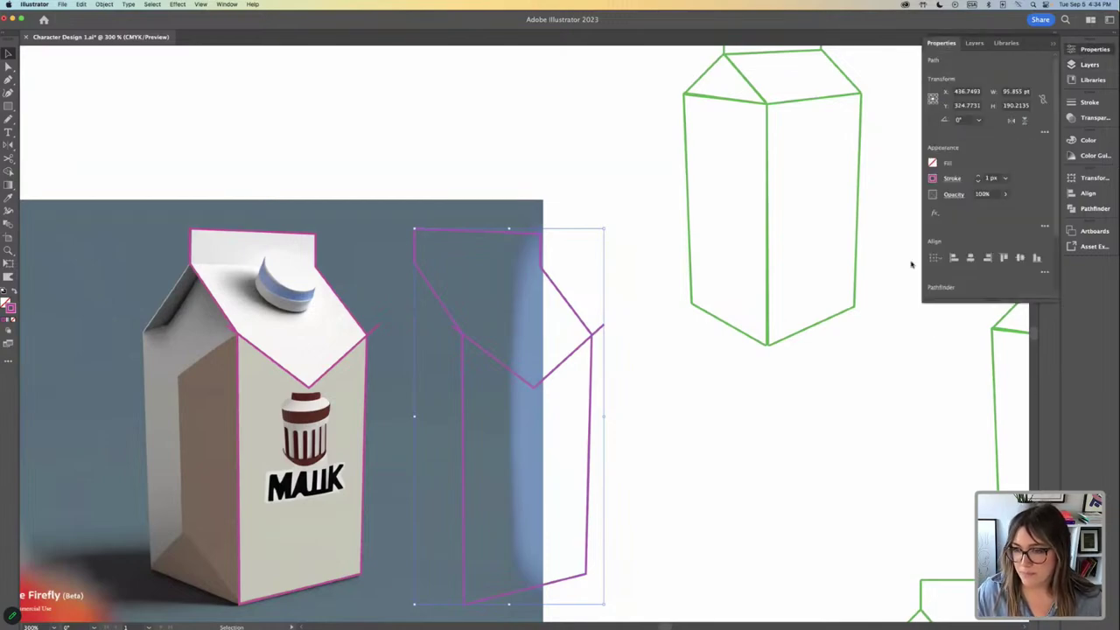
left_click(1056, 44)
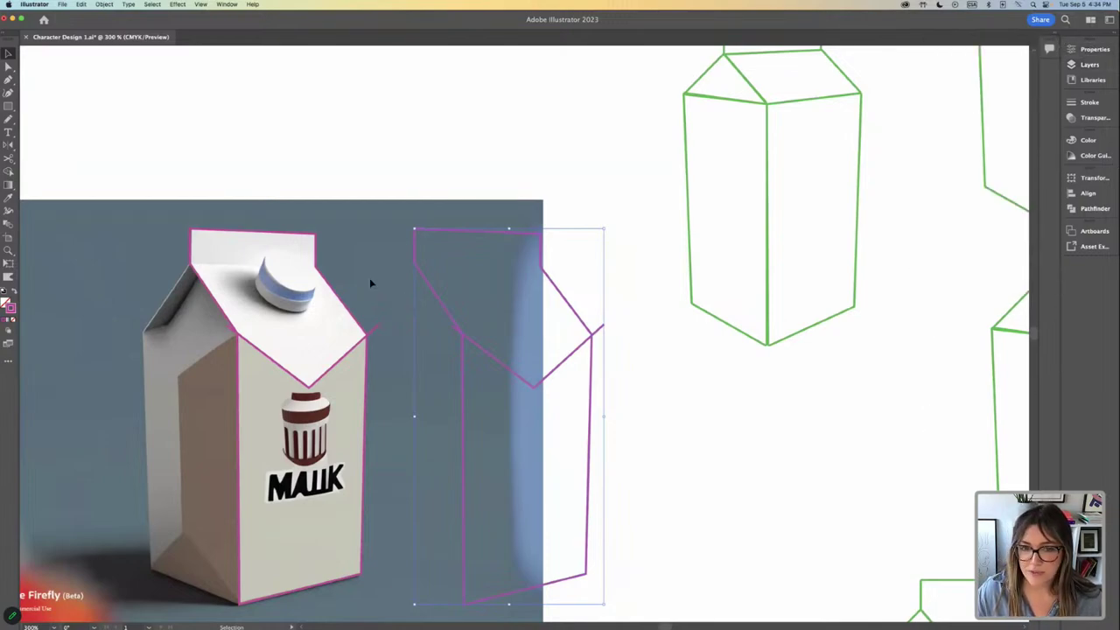
left_click(1095, 209)
left_click(939, 229)
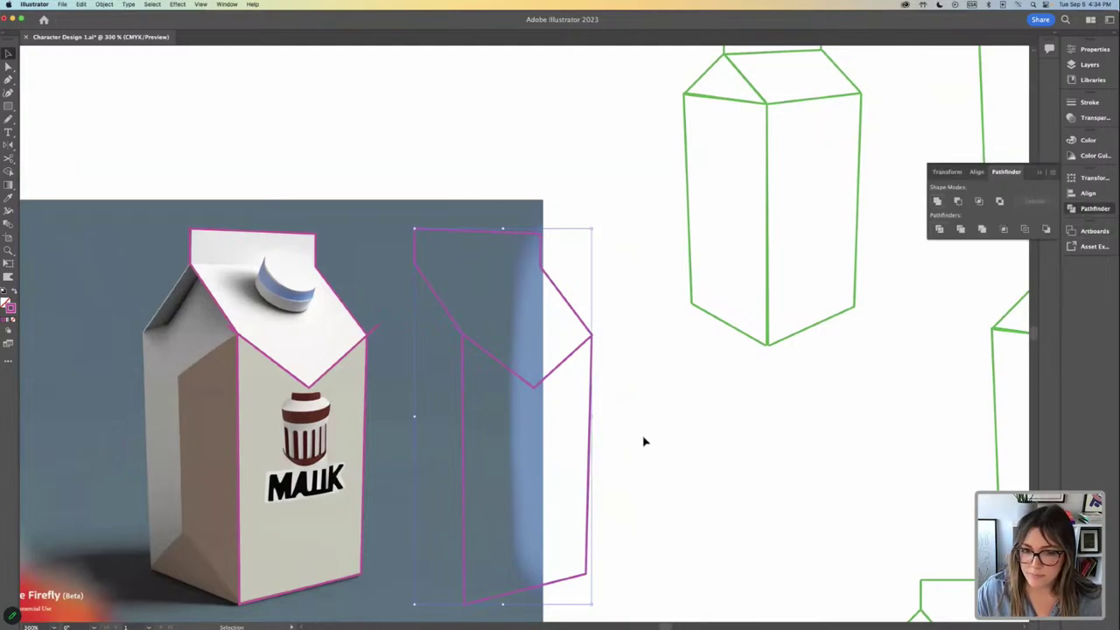
Duplicate the overlapping magenta outline from the white carton photo and place the copy on the blank canvas above the photo.
left_click(658, 466)
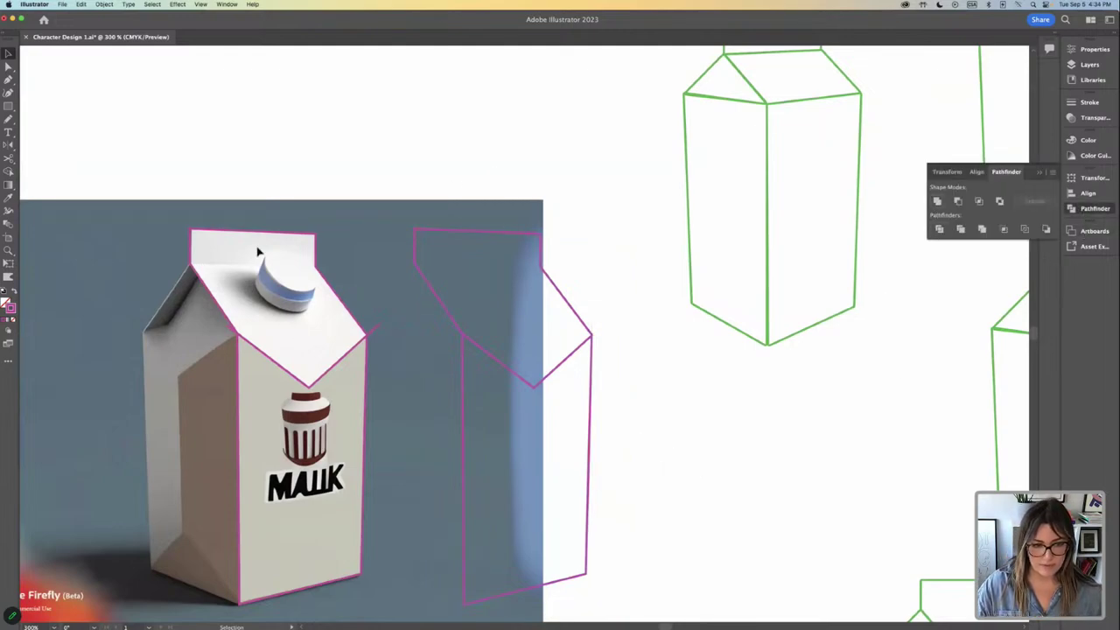
key("super+minus")
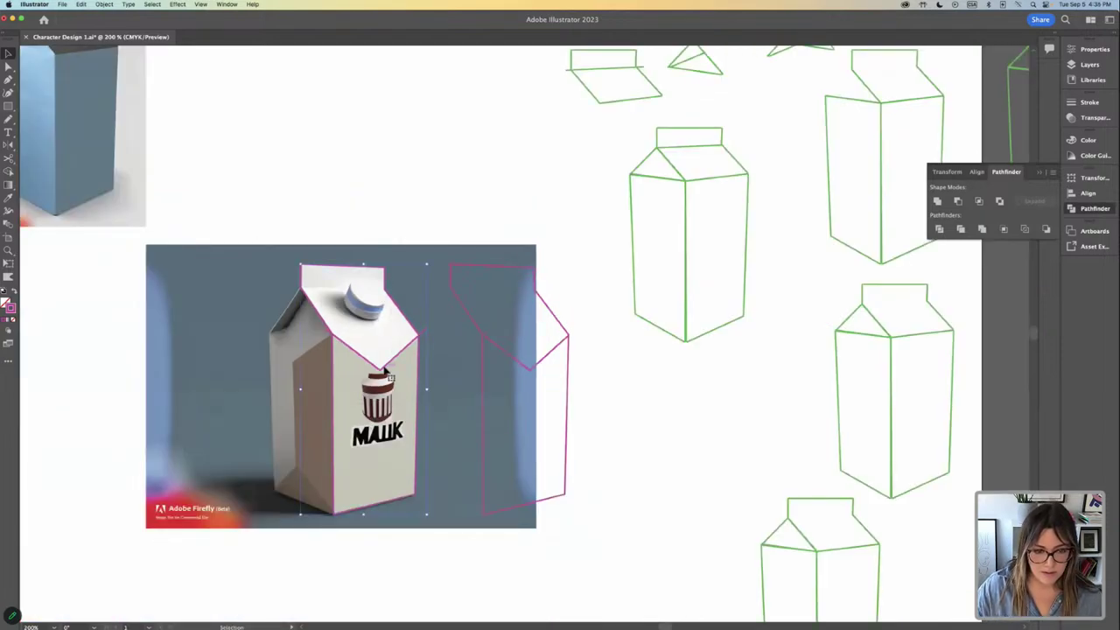
left_click_drag(389, 376, 408, 112)
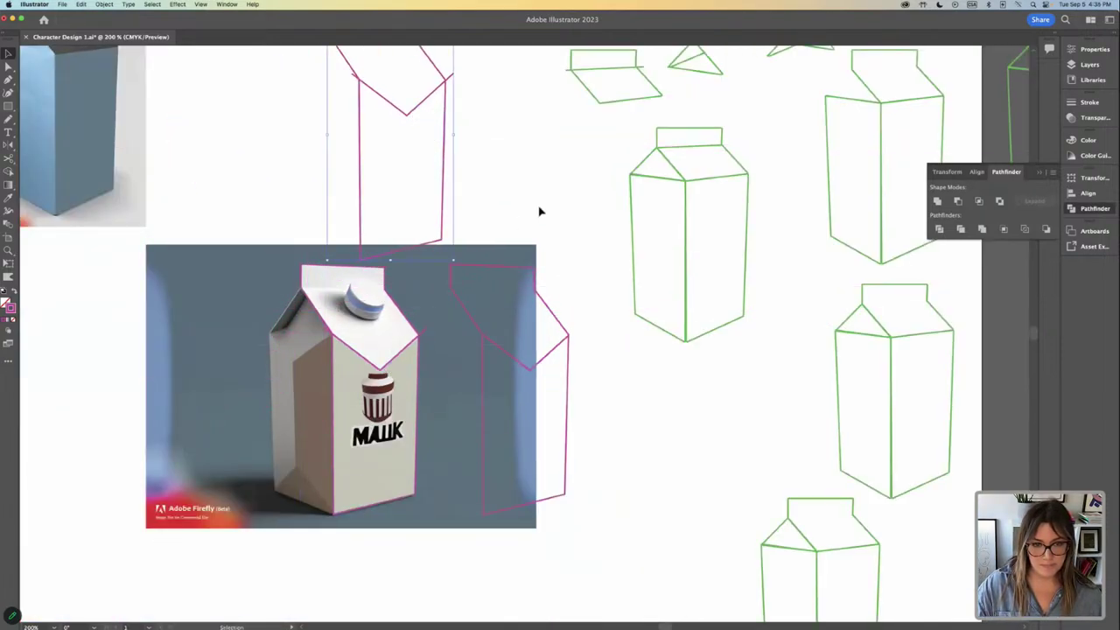
scroll(523, 207, "up", 5)
scroll(522, 208, "left", 2)
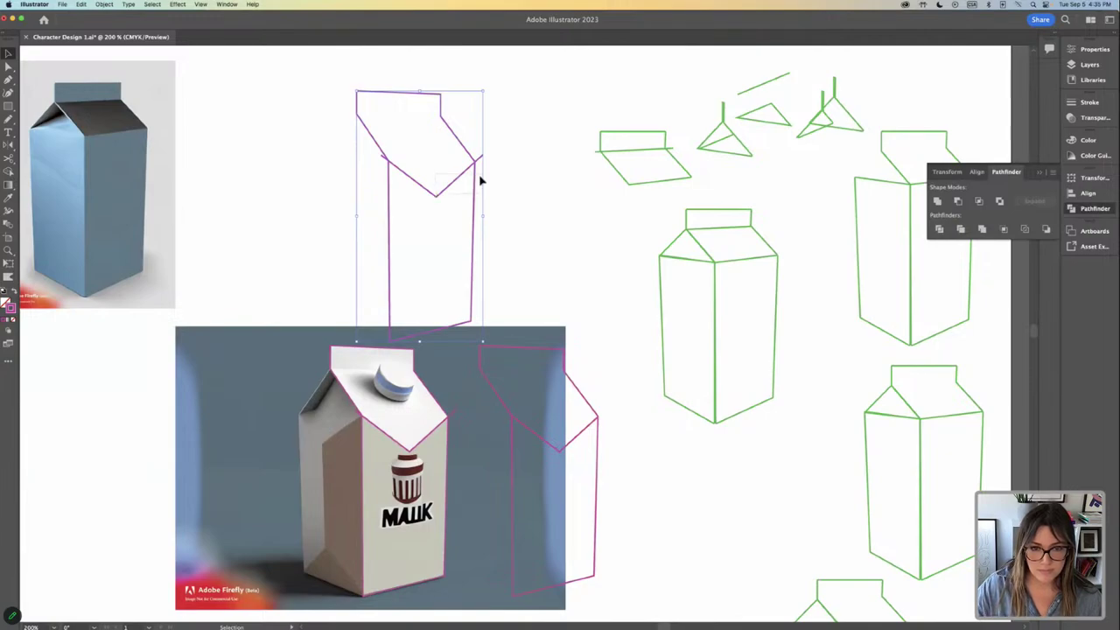
left_click_drag(437, 198, 515, 175)
Delete the rough outline on the white carton photo and move the clean outline from beside it onto the carton's front.
left_click(573, 465)
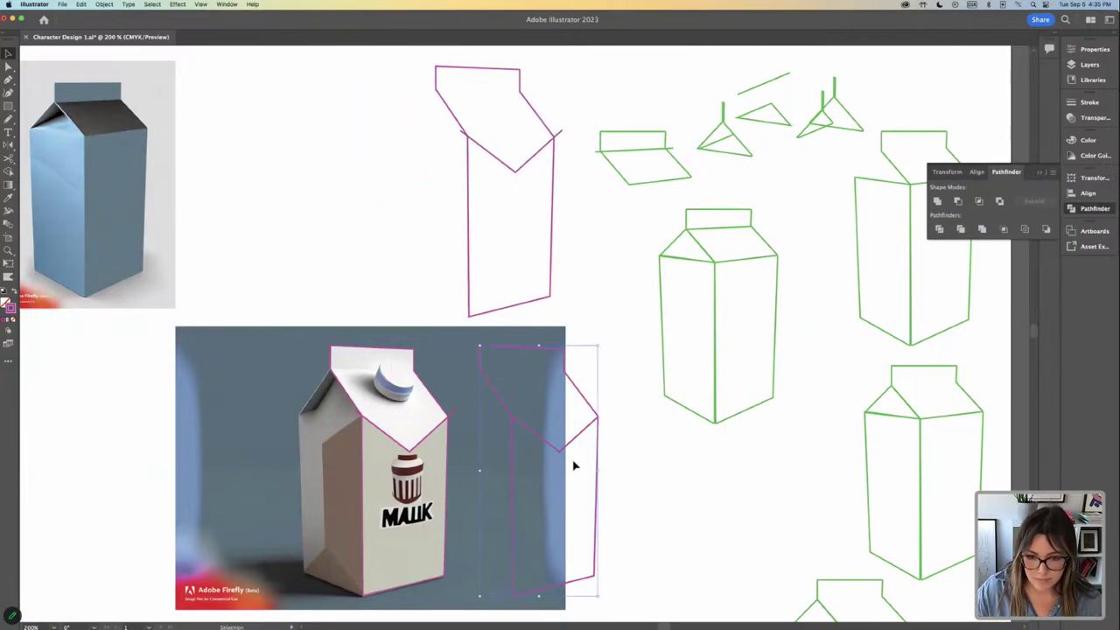
left_click(376, 427)
key("Delete")
key("Delete")
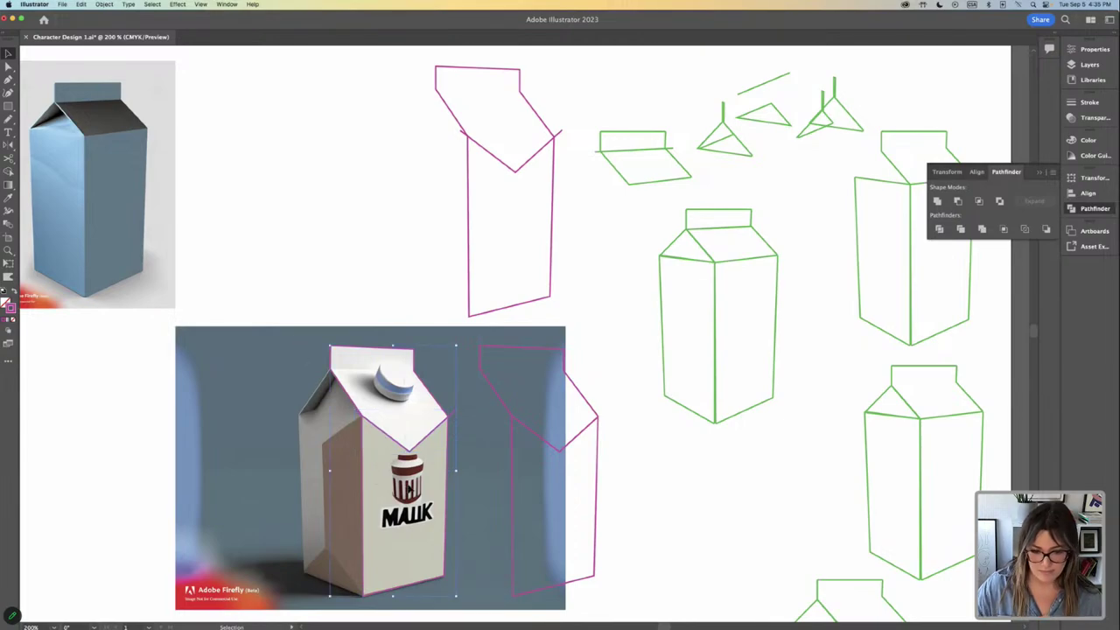
left_click(555, 452)
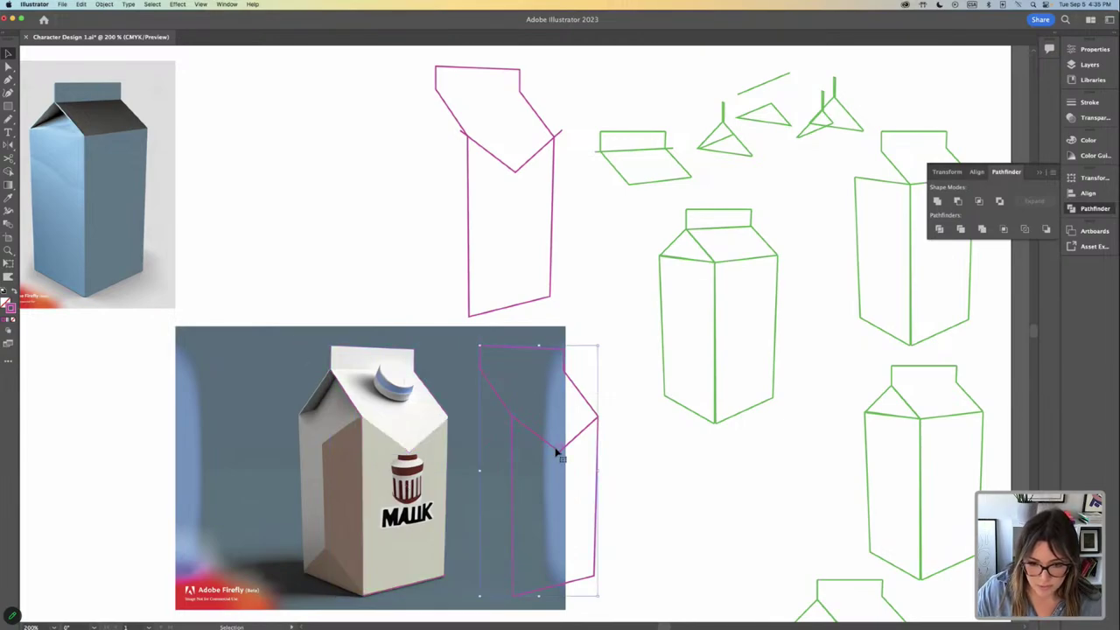
left_click_drag(554, 452, 406, 453)
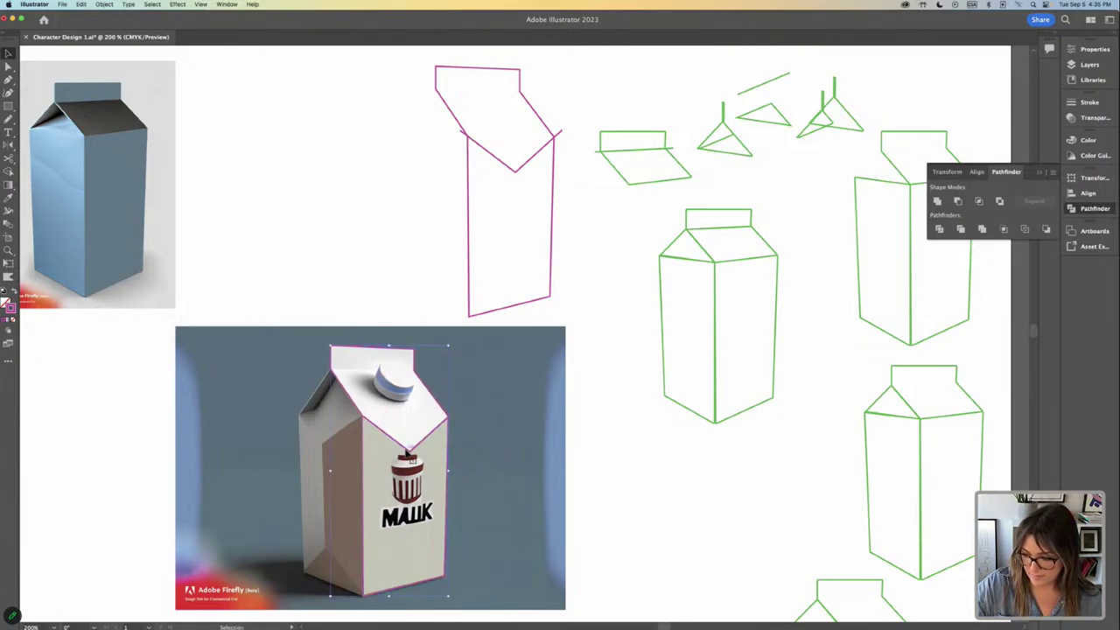
Lock the images layer and make the drawings layer active.
left_click_drag(155, 305, 160, 307)
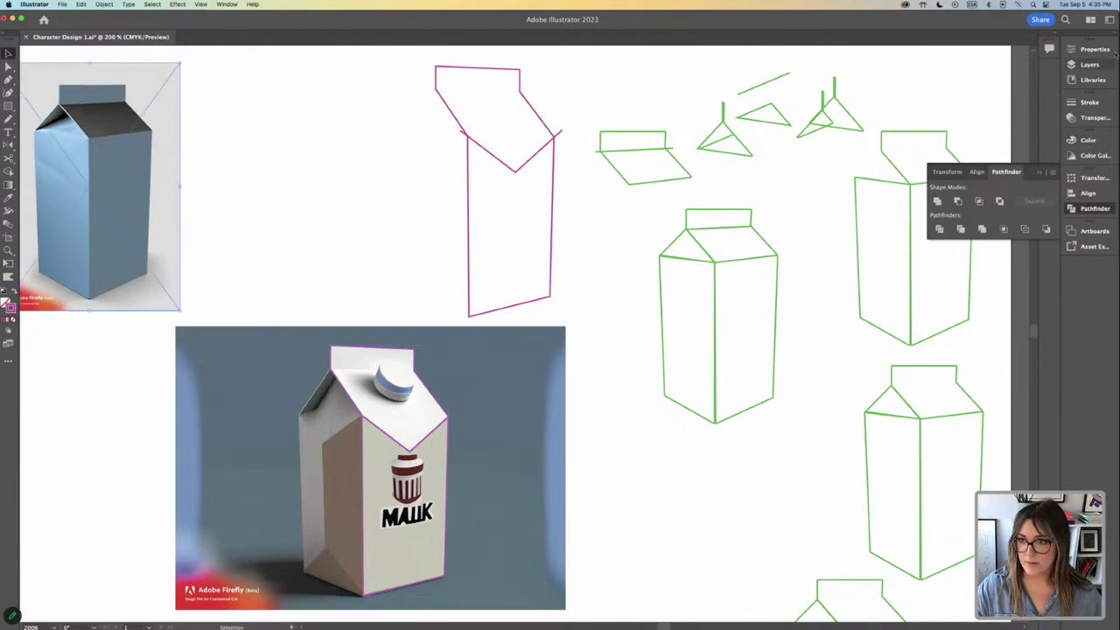
left_click(1087, 64)
left_click(947, 91)
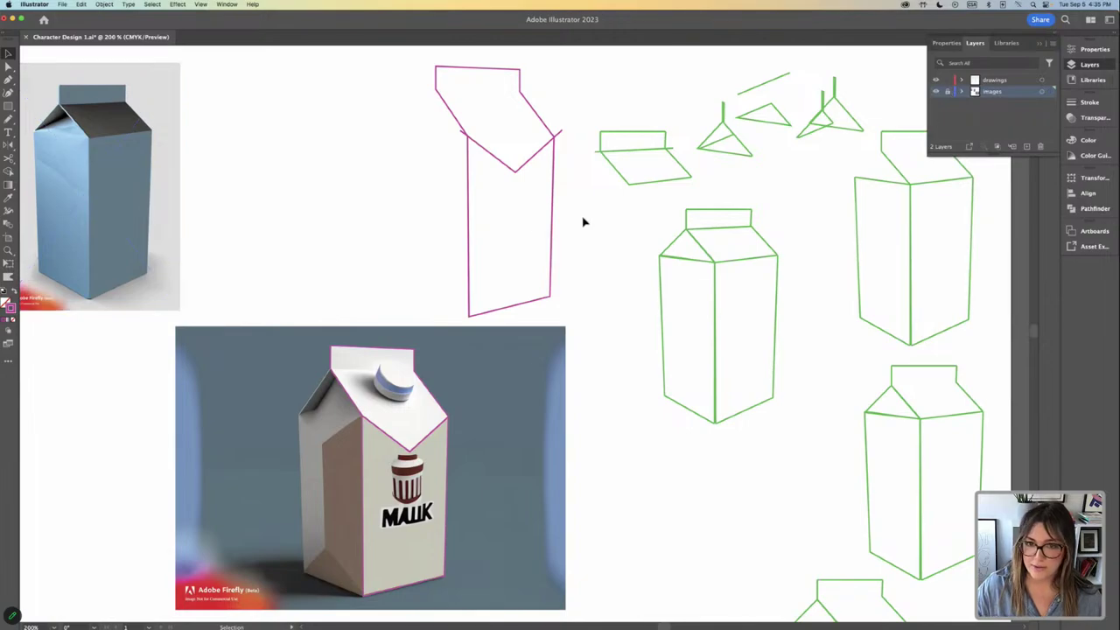
key("super+equal")
key("super+equal")
scroll(498, 307, "down", 5)
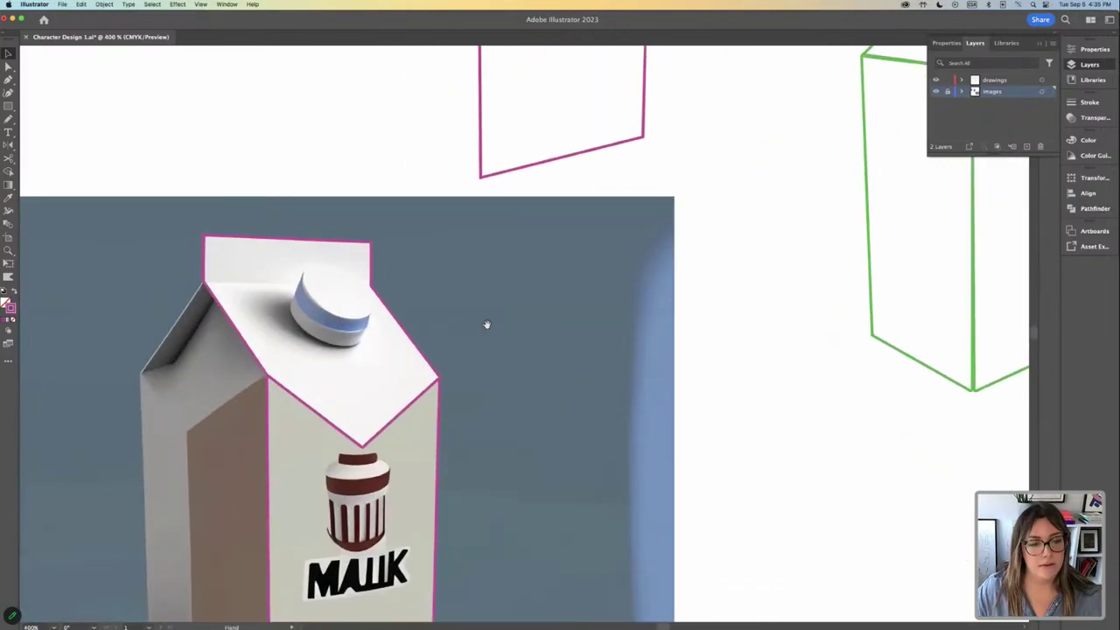
key("p")
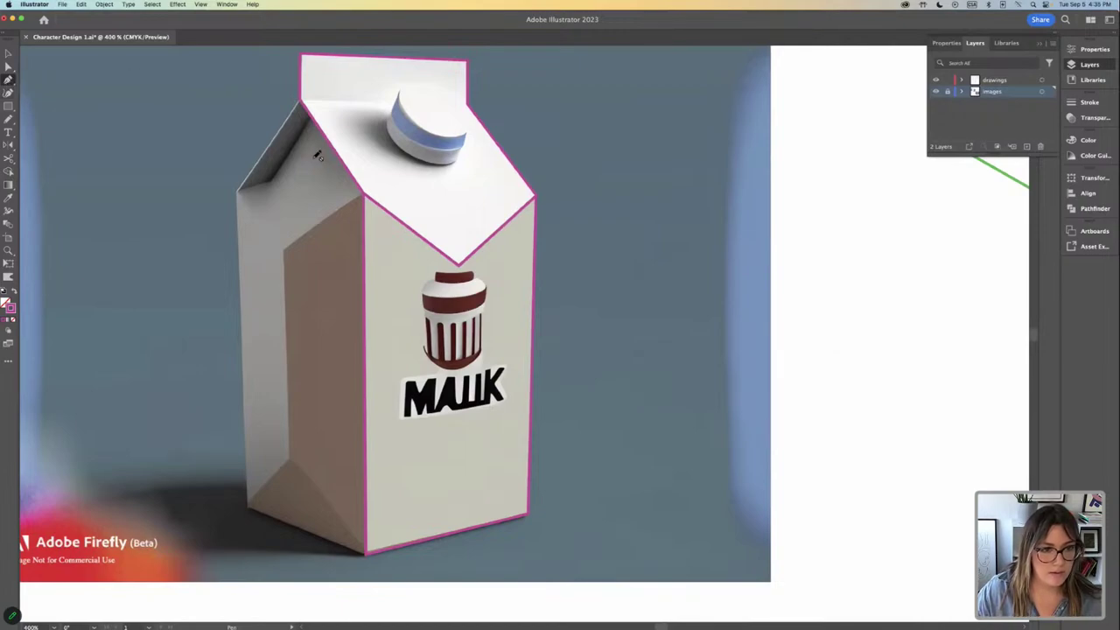
left_click(7, 53)
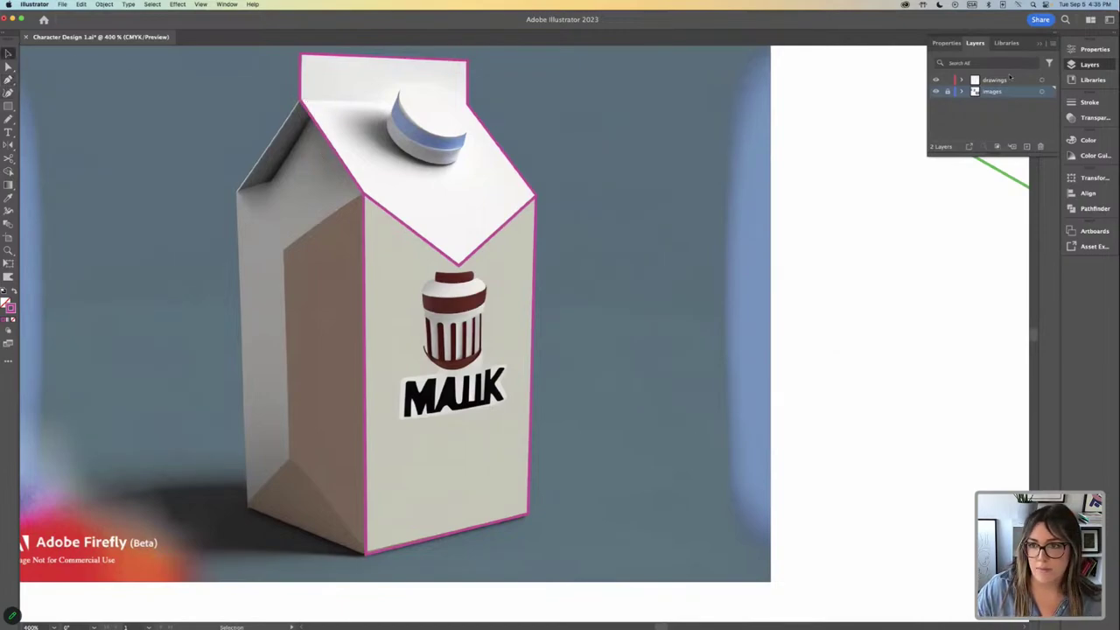
left_click(1007, 80)
Trace the carton's shaded side with the Pen tool as a closed path from the gable peak around the outer, bottom and front corners.
key("p")
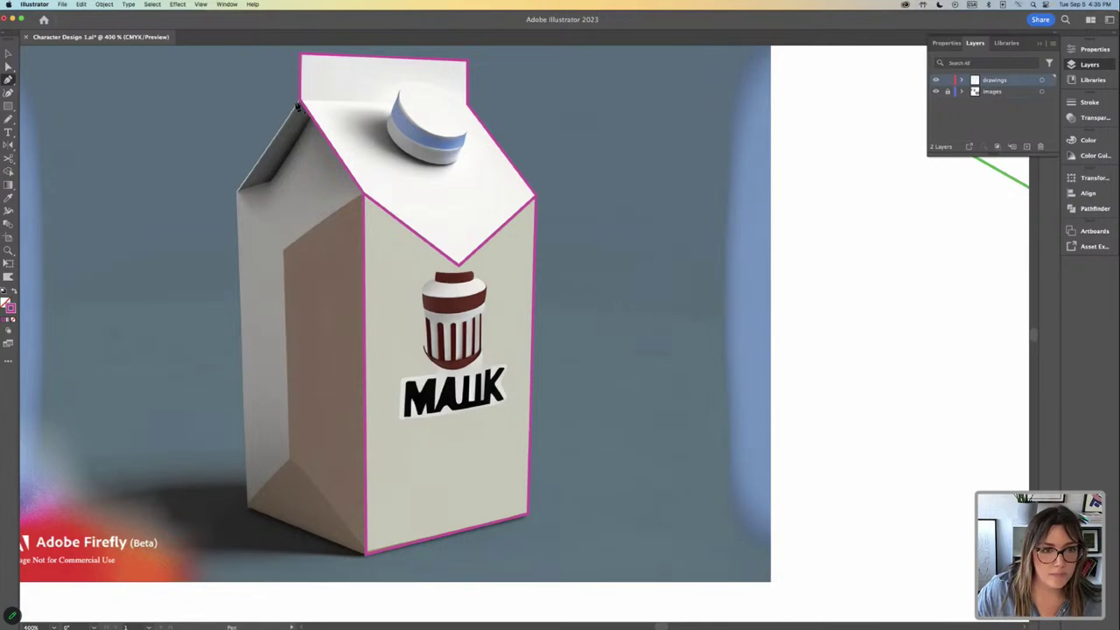
left_click(8, 53)
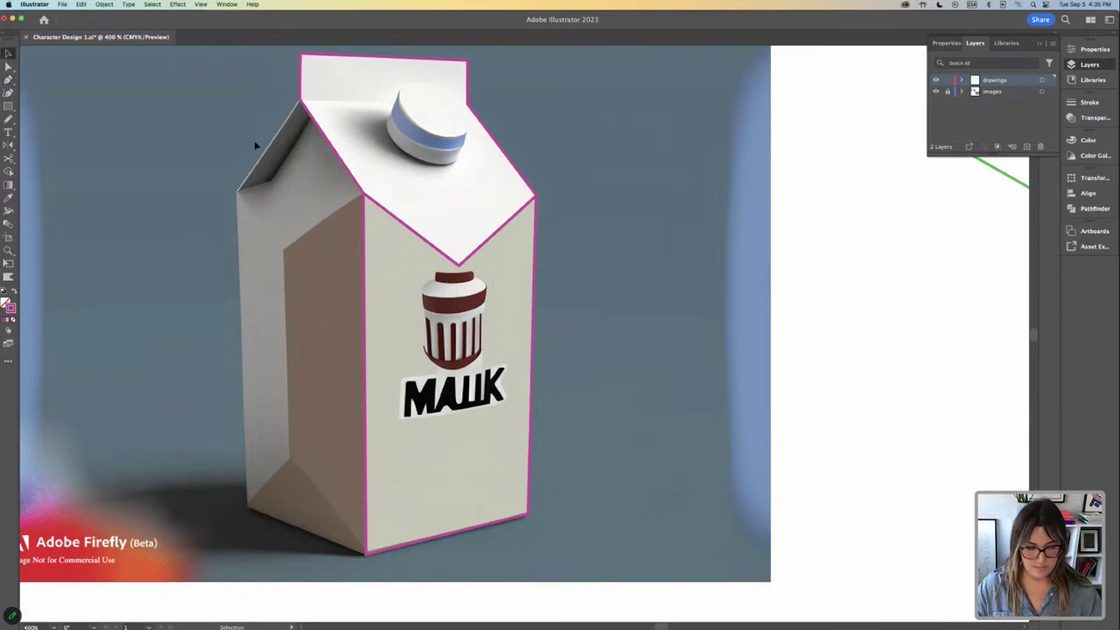
key("p")
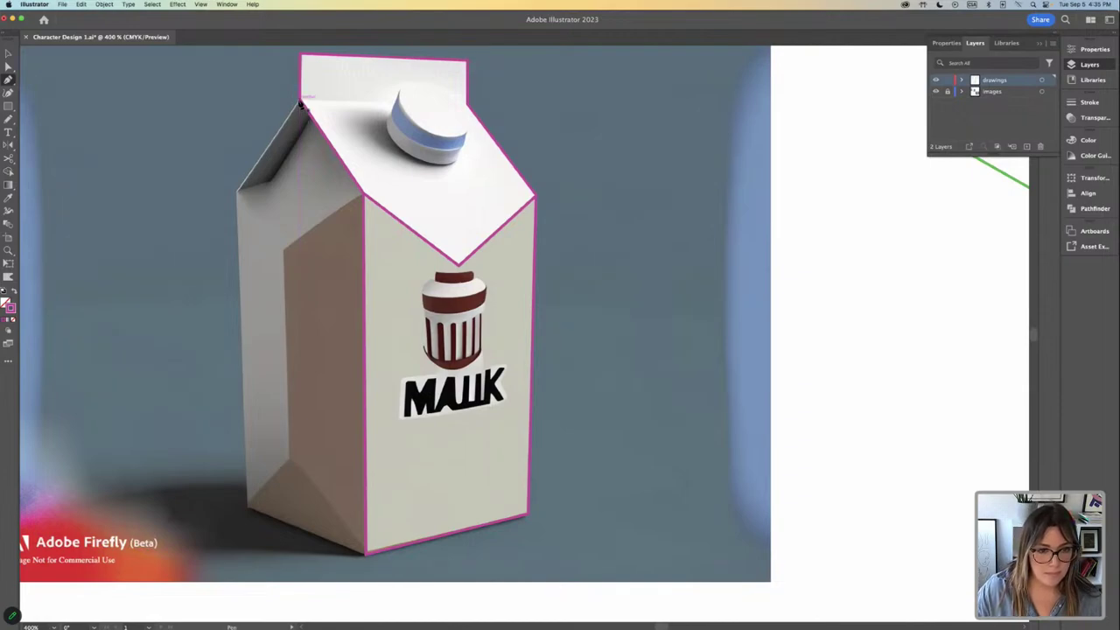
left_click(300, 103)
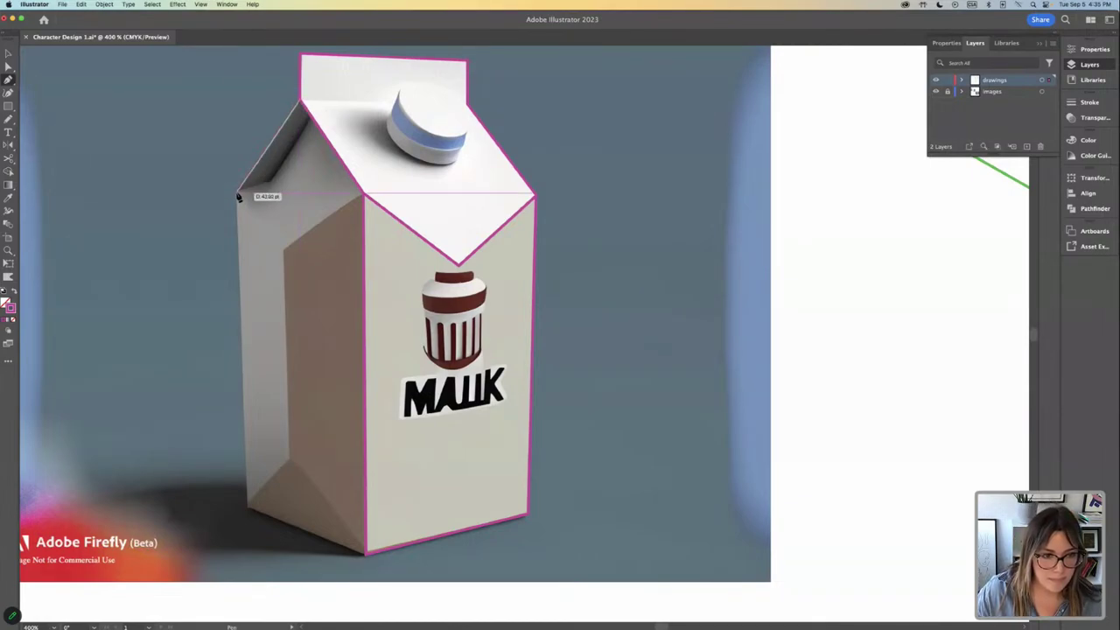
left_click(238, 194)
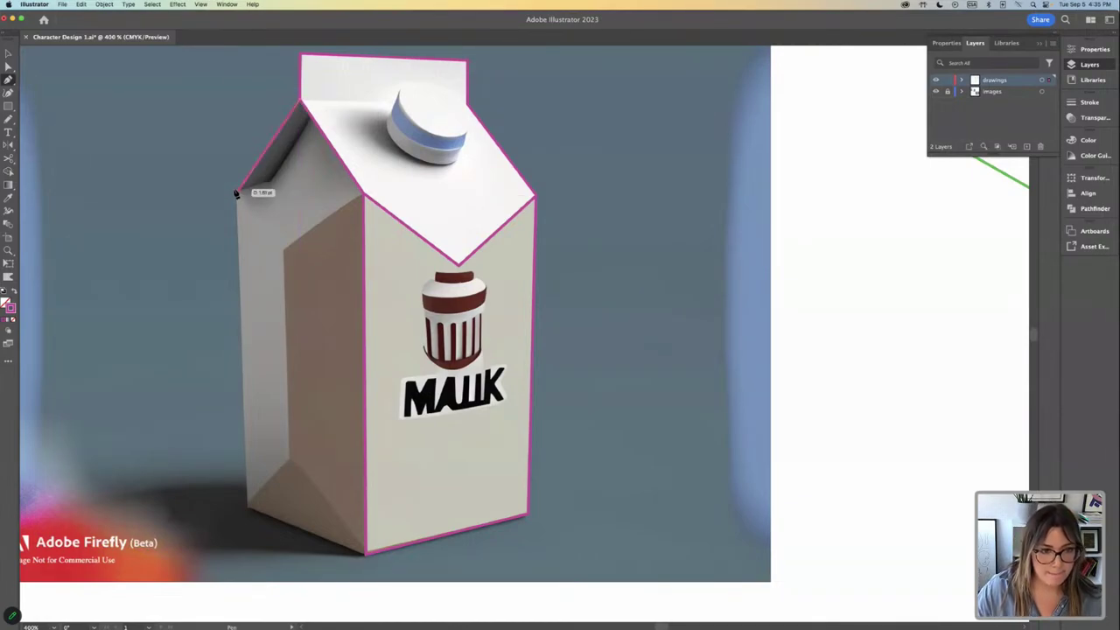
left_click(248, 508)
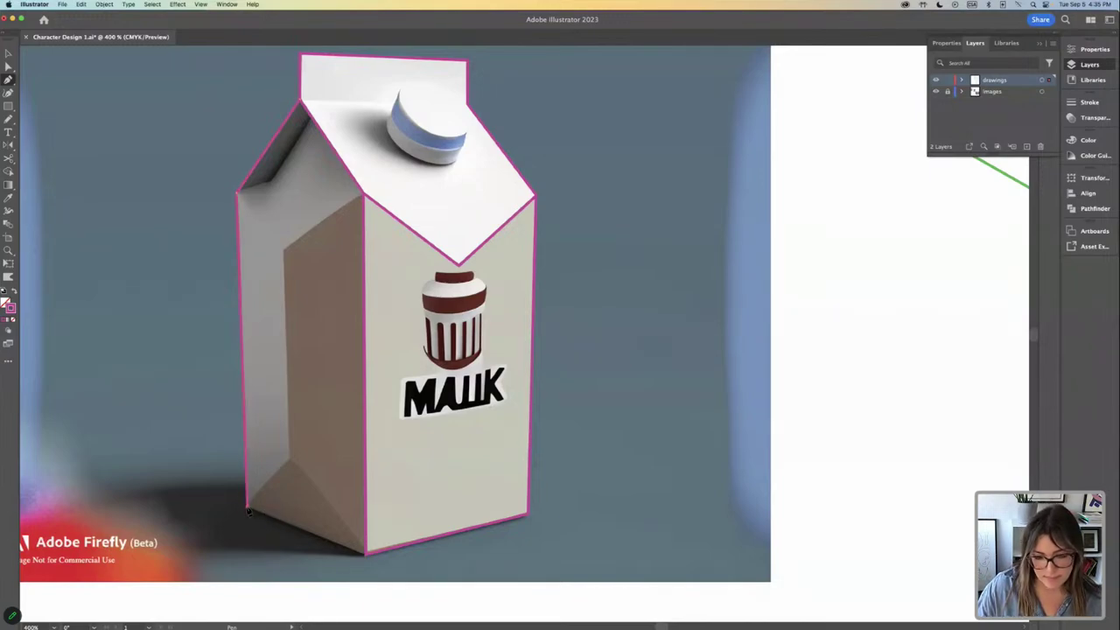
left_click(365, 554)
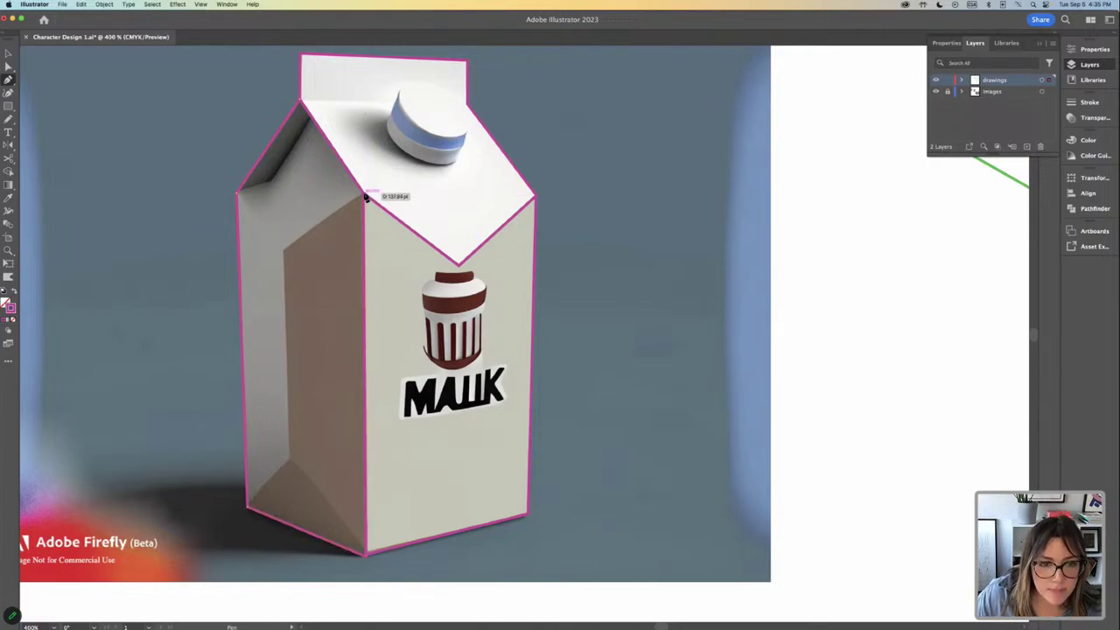
left_click(366, 196)
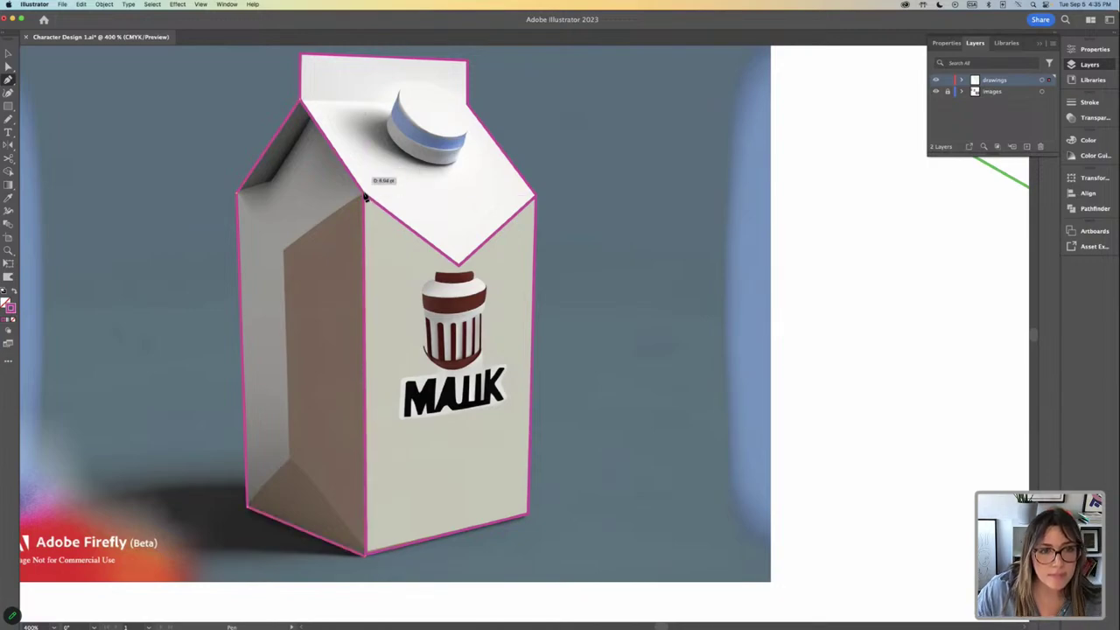
left_click(302, 103)
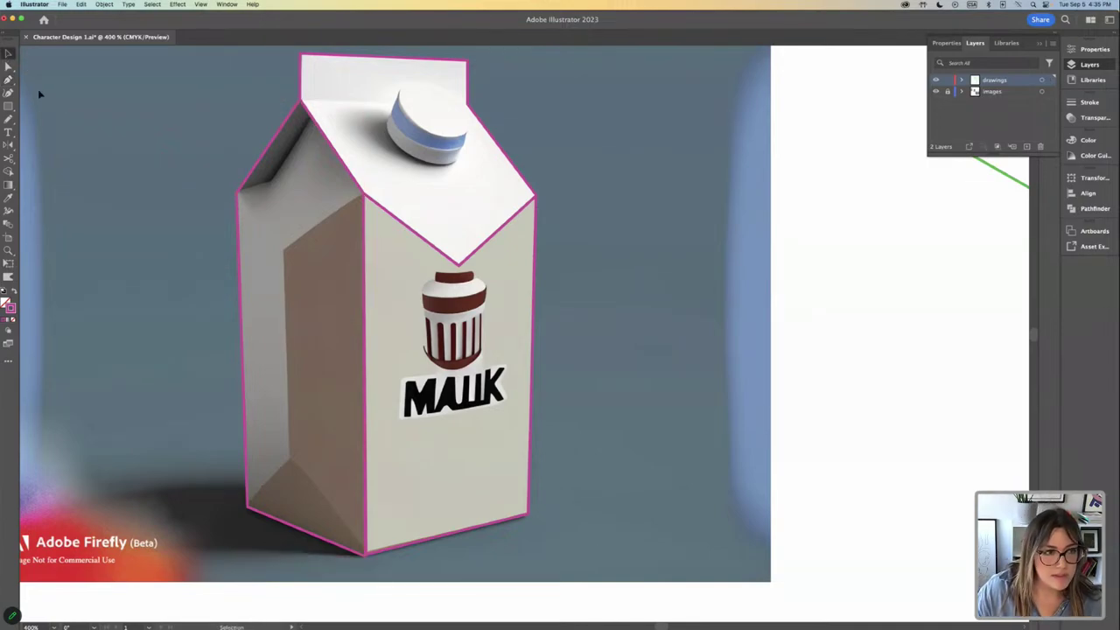
Draw a V-shaped fold line below the gable on the carton's shaded side, running slightly past both side edges.
left_click(284, 254)
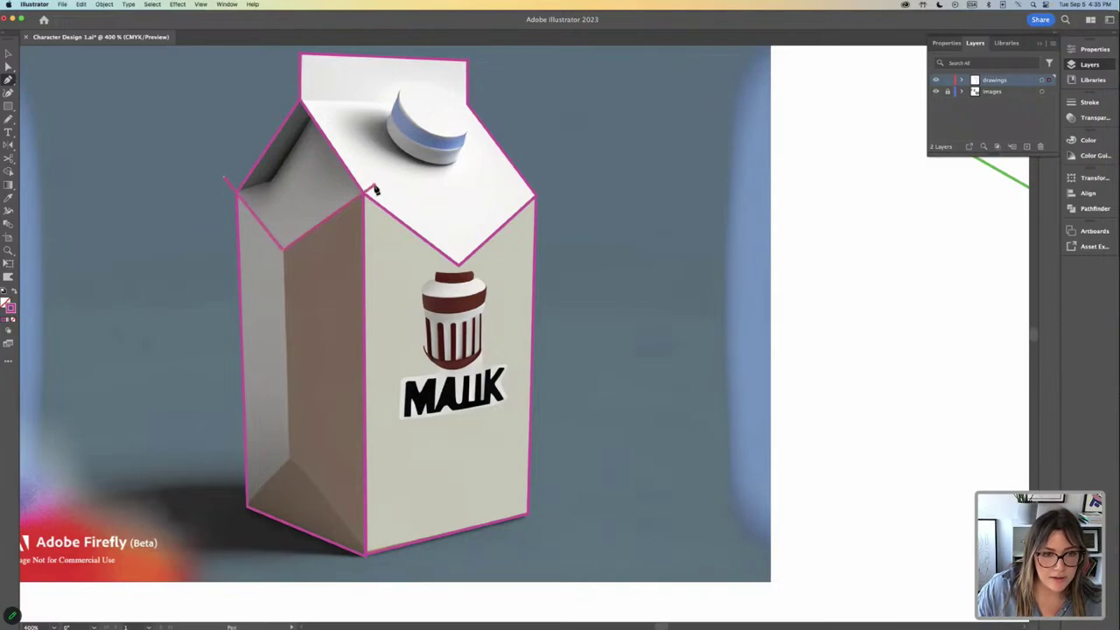
left_click(368, 188)
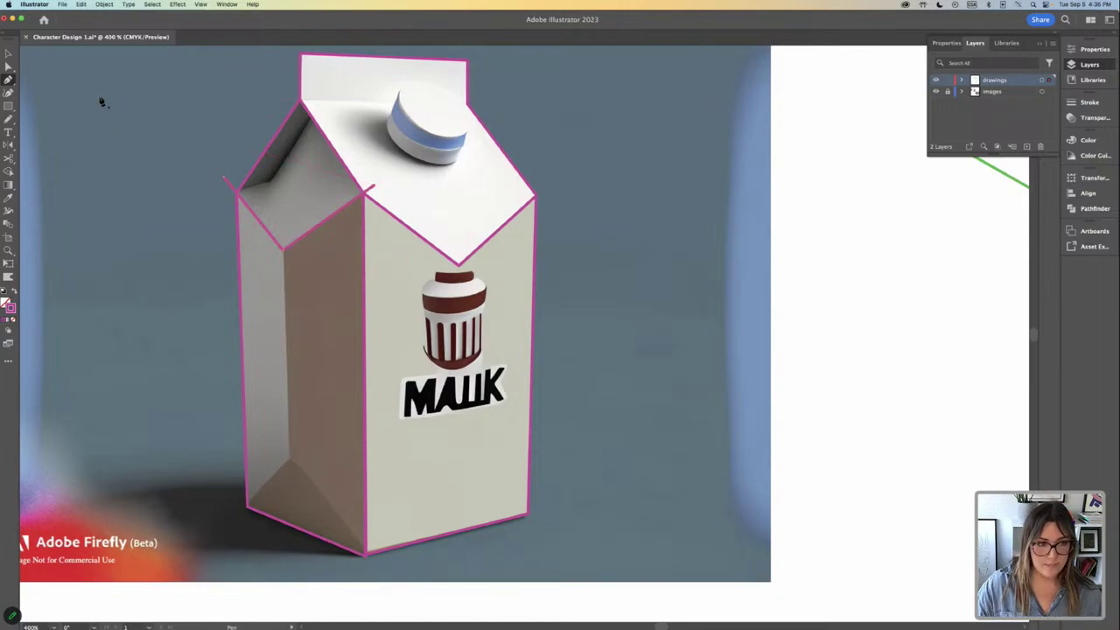
key("v")
left_click(234, 255)
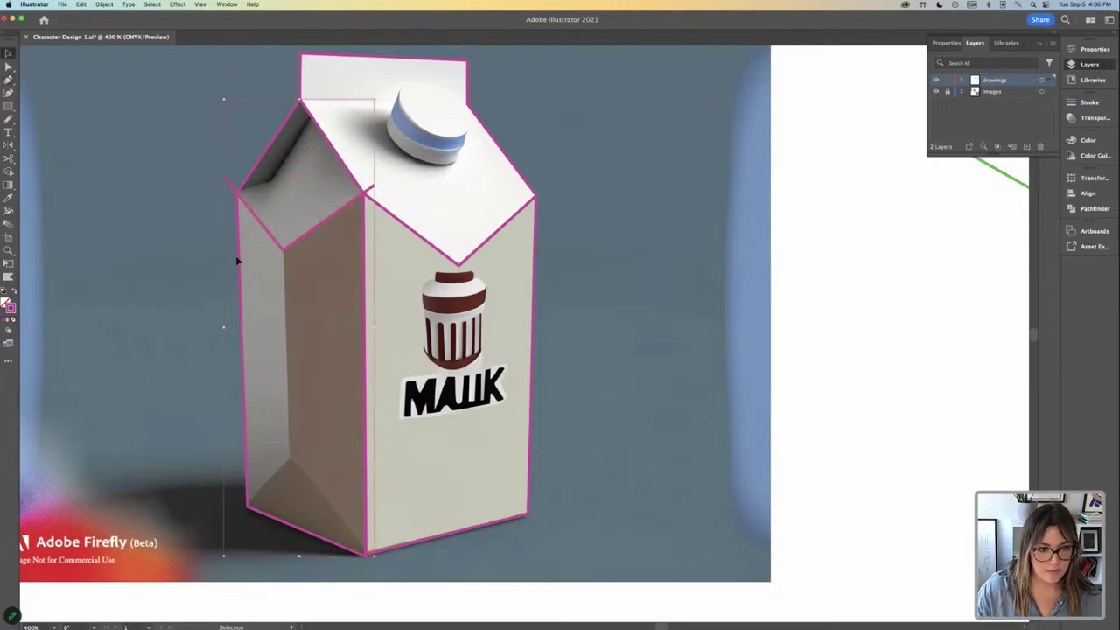
key("super+minus")
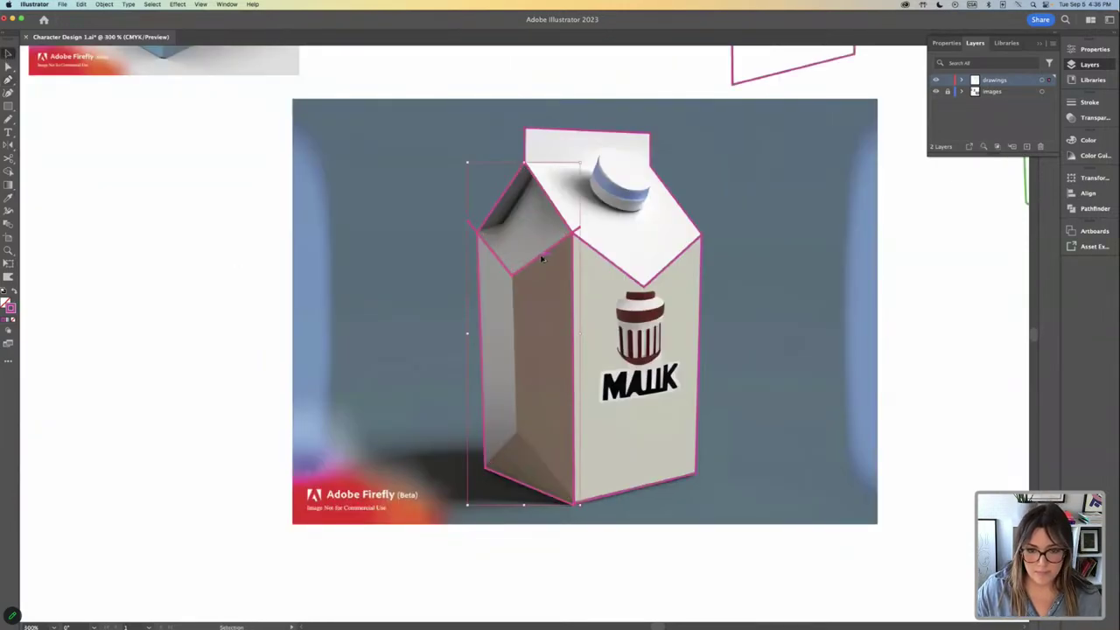
left_click_drag(542, 259, 370, 250)
key("super+z")
key("a")
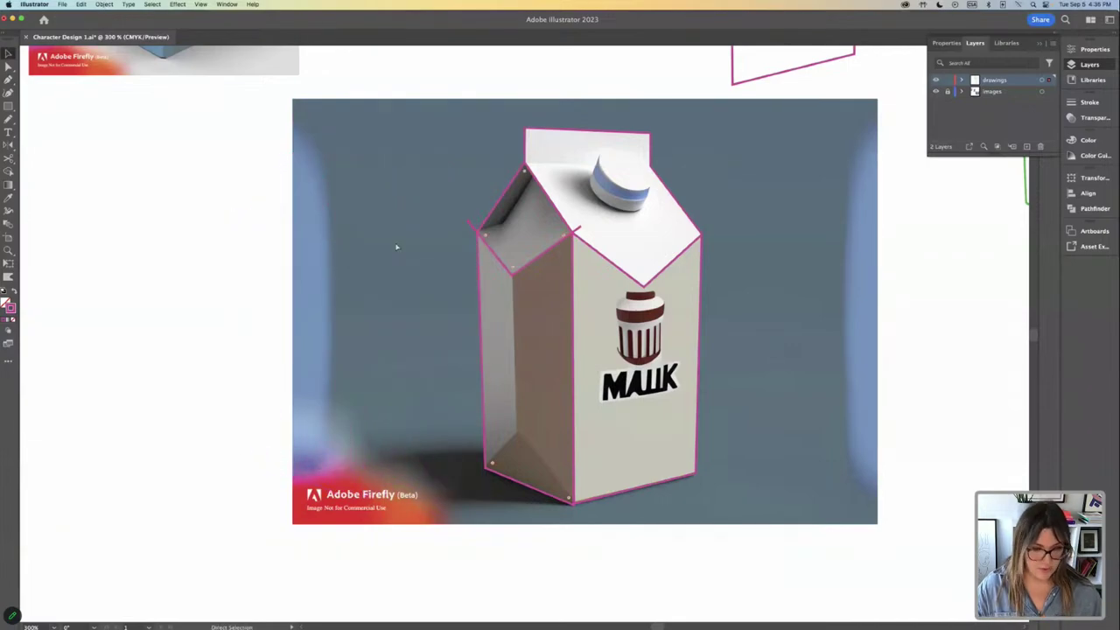
key("v")
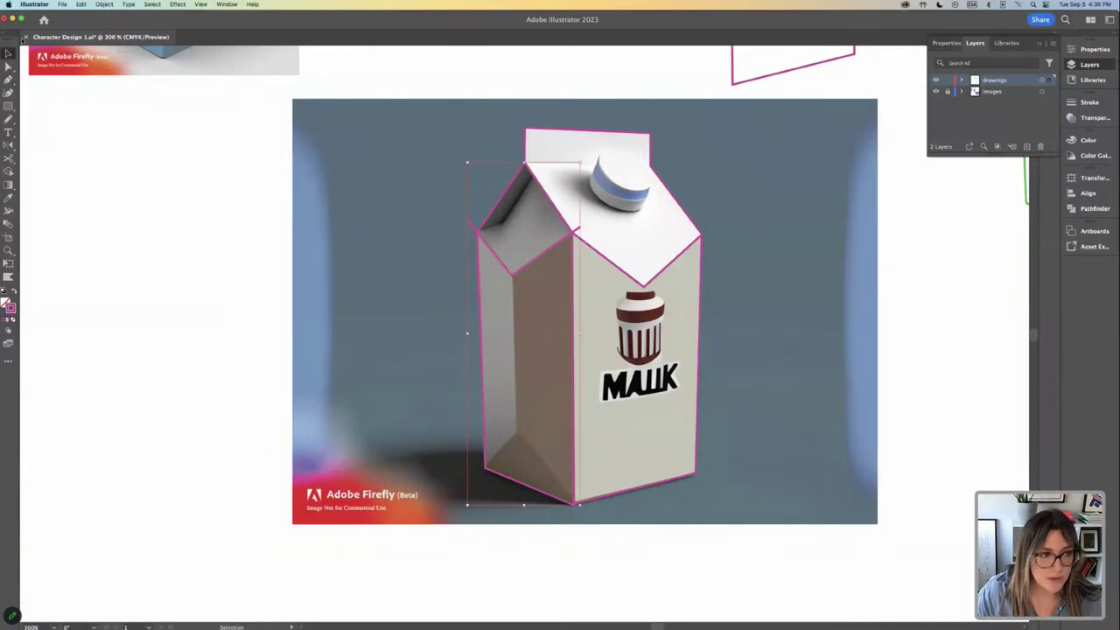
Draw the inverted-V fold at the base of the carton's shaded side, extending its ends slightly past both bottom corners.
left_click(8, 80)
key("super+equal")
key("super+equal")
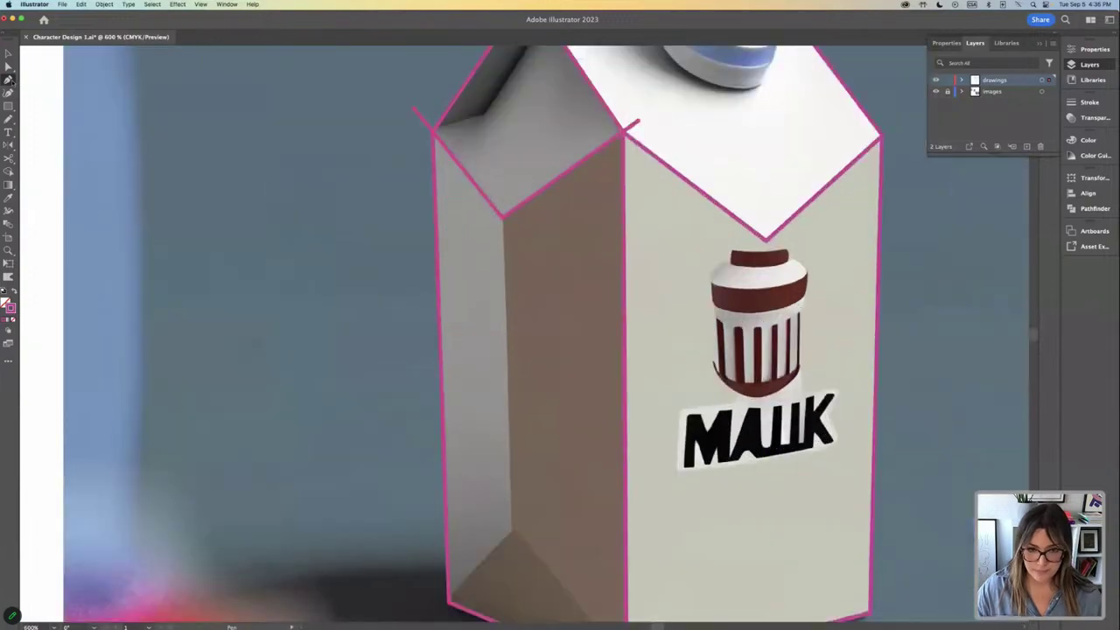
scroll(245, 290, "down", 3)
scroll(245, 289, "right", 2)
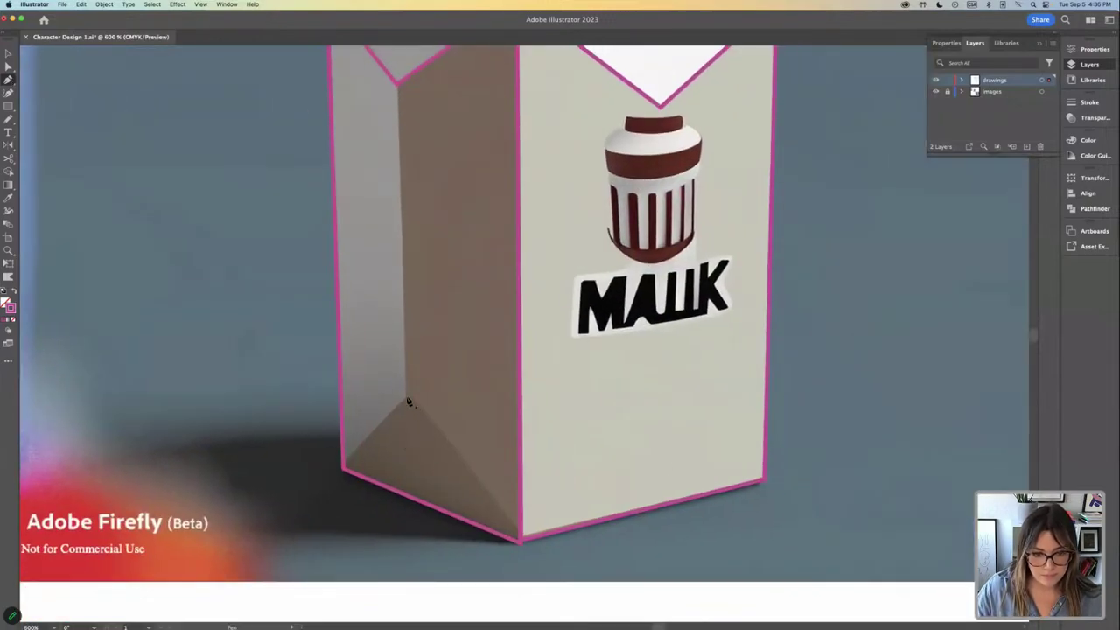
left_click(329, 487)
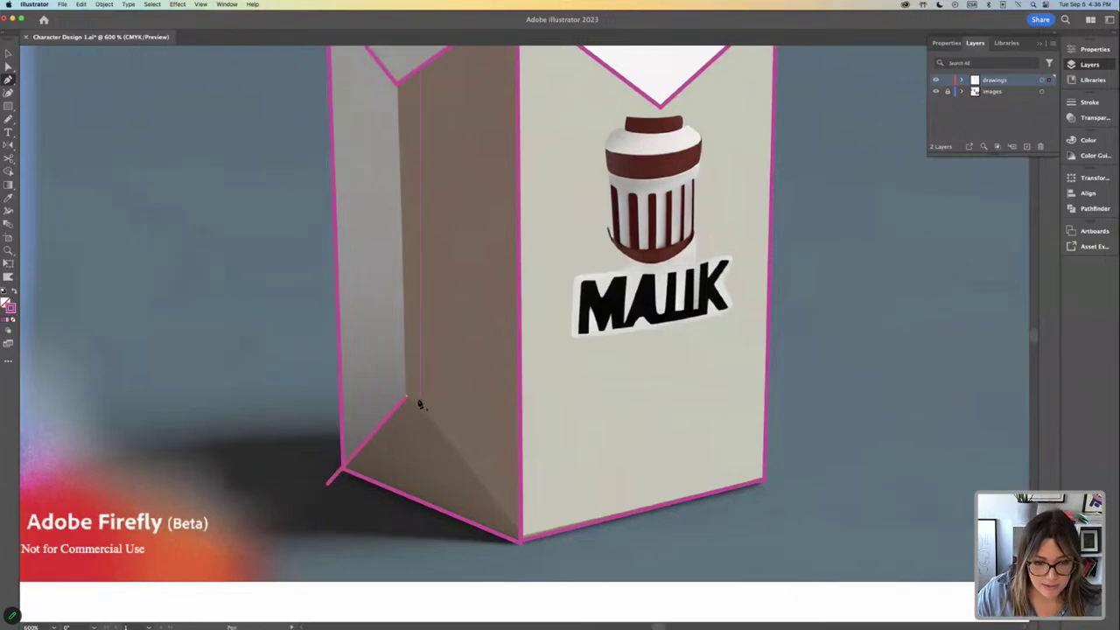
left_click(537, 565)
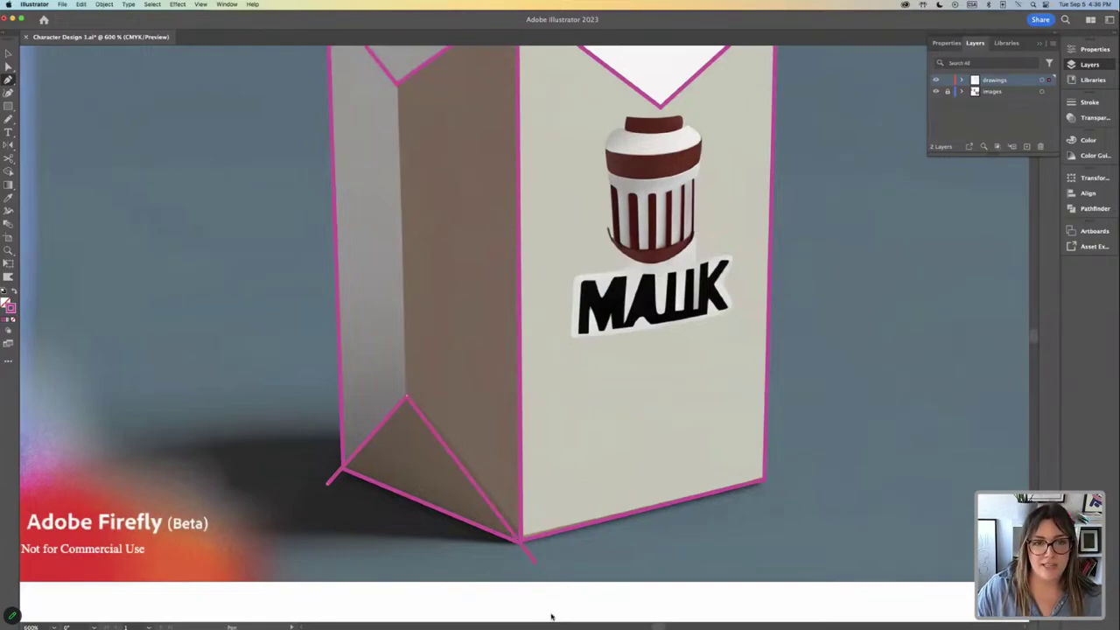
left_click(8, 55)
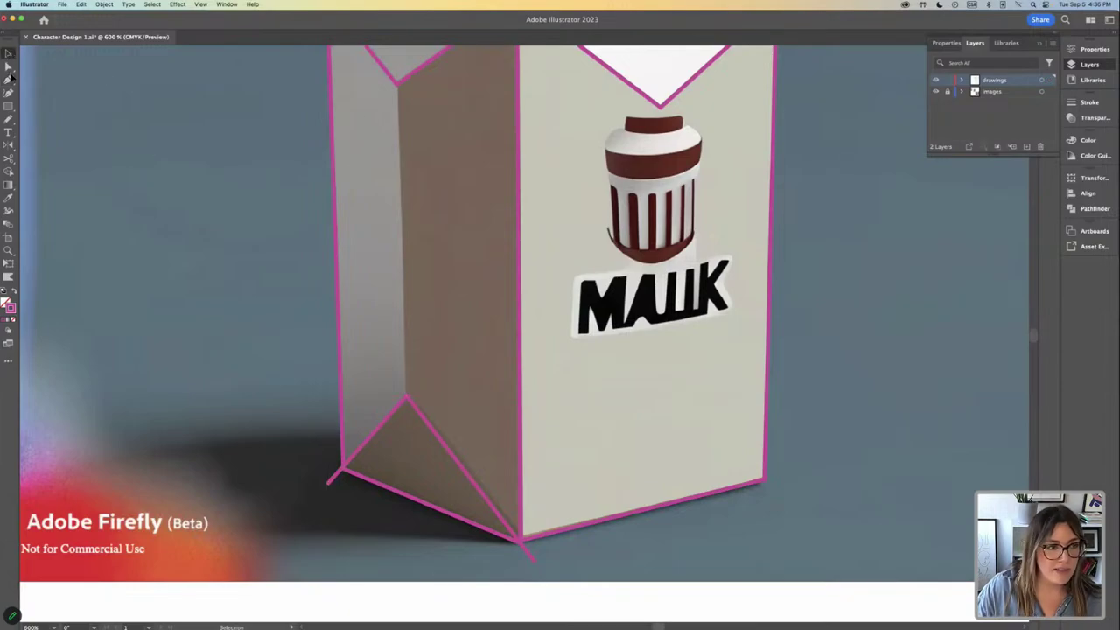
Draw the side panel's centre crease with the Pen tool from the upper fold's point down to the base fold's apex.
left_click(9, 79)
left_click(398, 84)
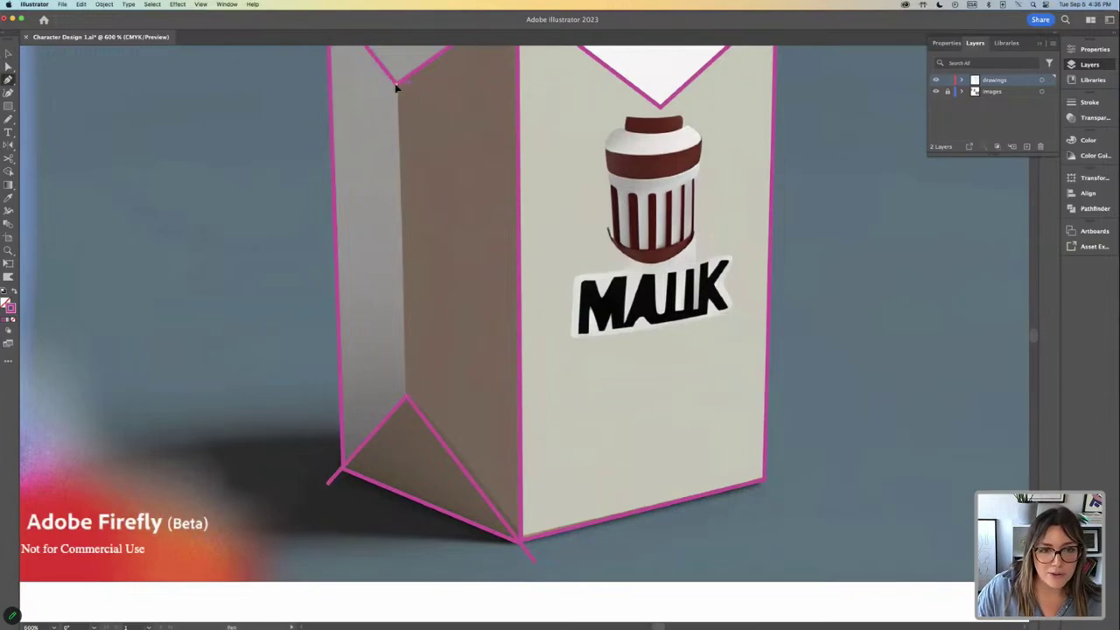
left_click(407, 400)
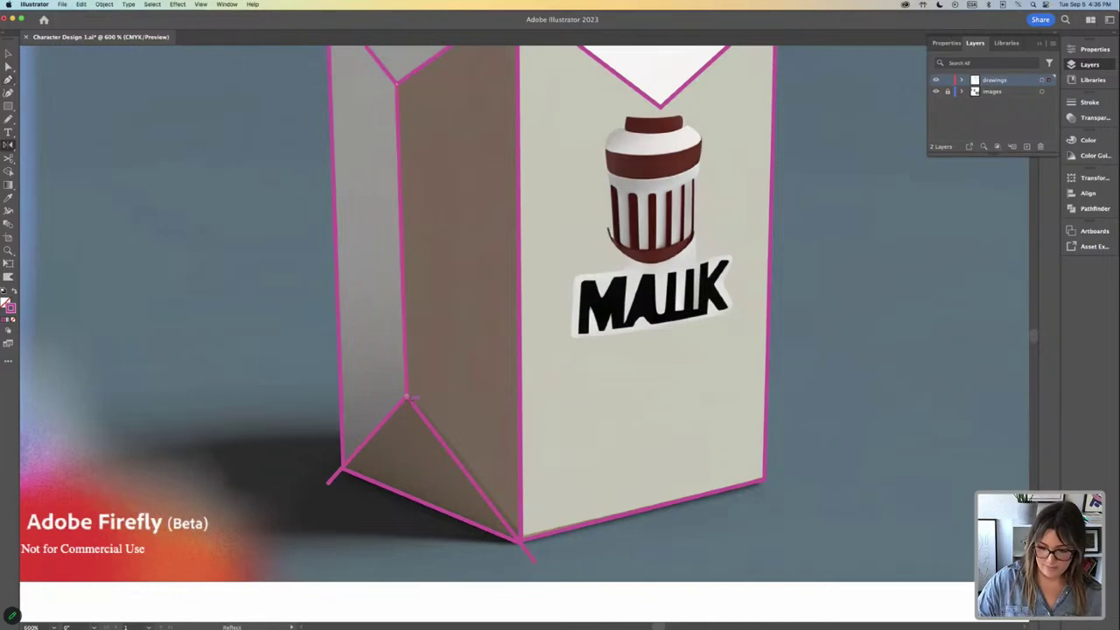
Duplicate the shaded side's outline together with its fold and crease lines, placing the copy left of the carton photo.
key("a")
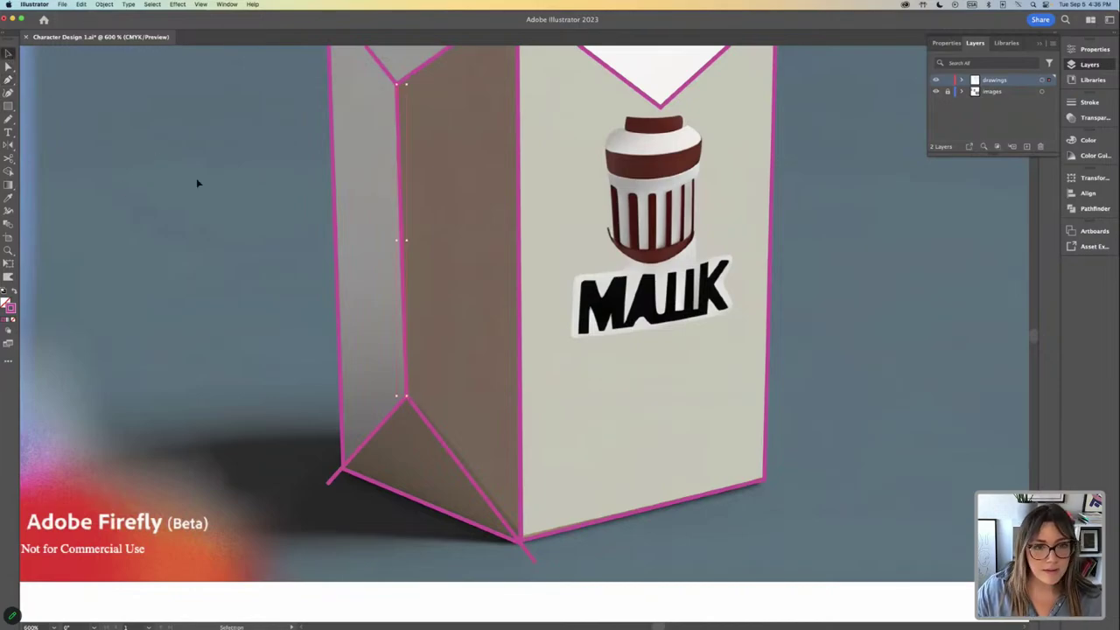
scroll(196, 177, "up", 2)
key("super+minus")
key("super+minus")
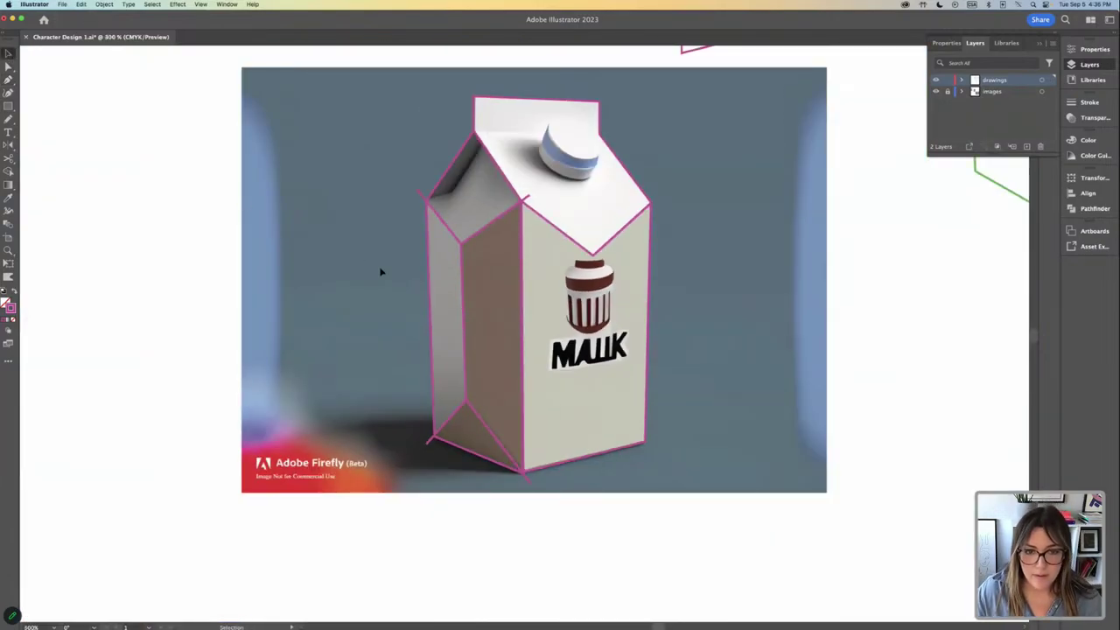
left_click(490, 277)
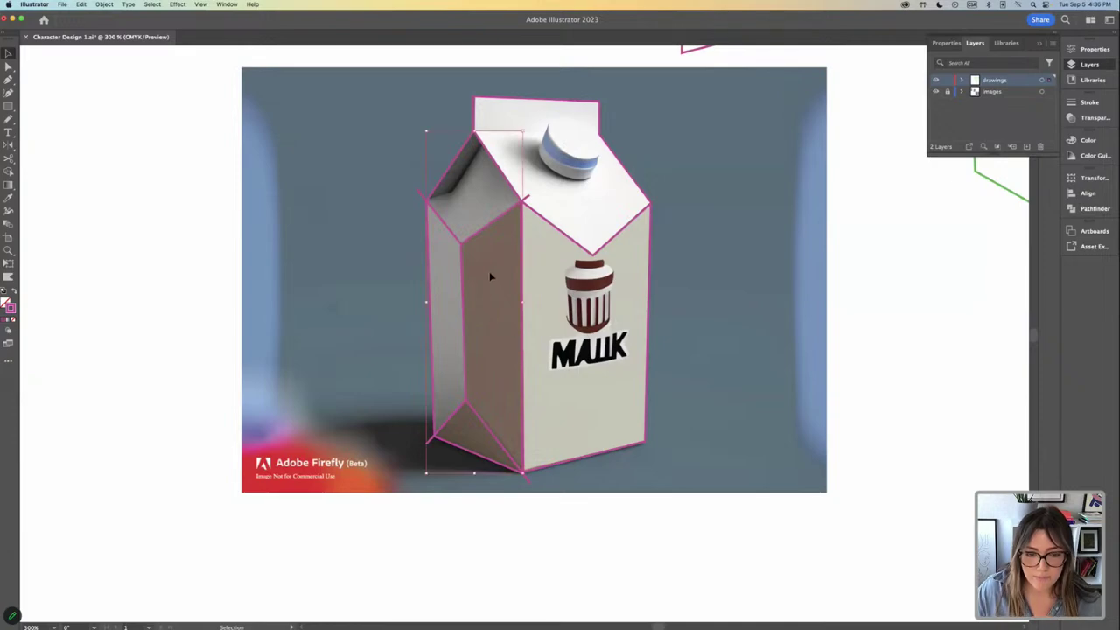
left_click(495, 221)
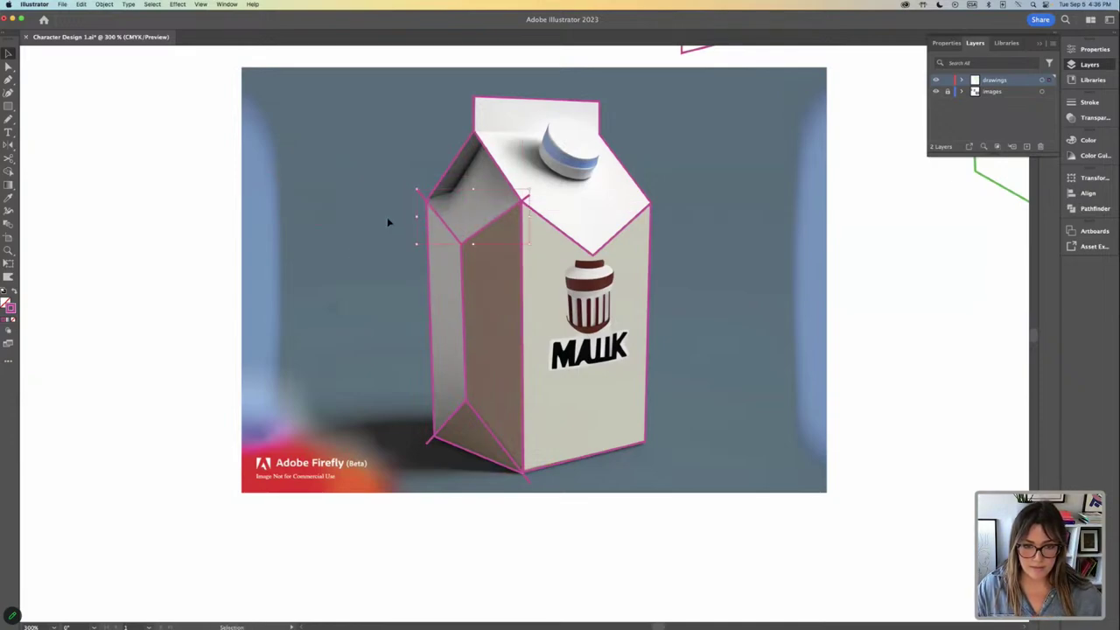
left_click(387, 222)
left_click(480, 441)
scroll(483, 424, "down", 1)
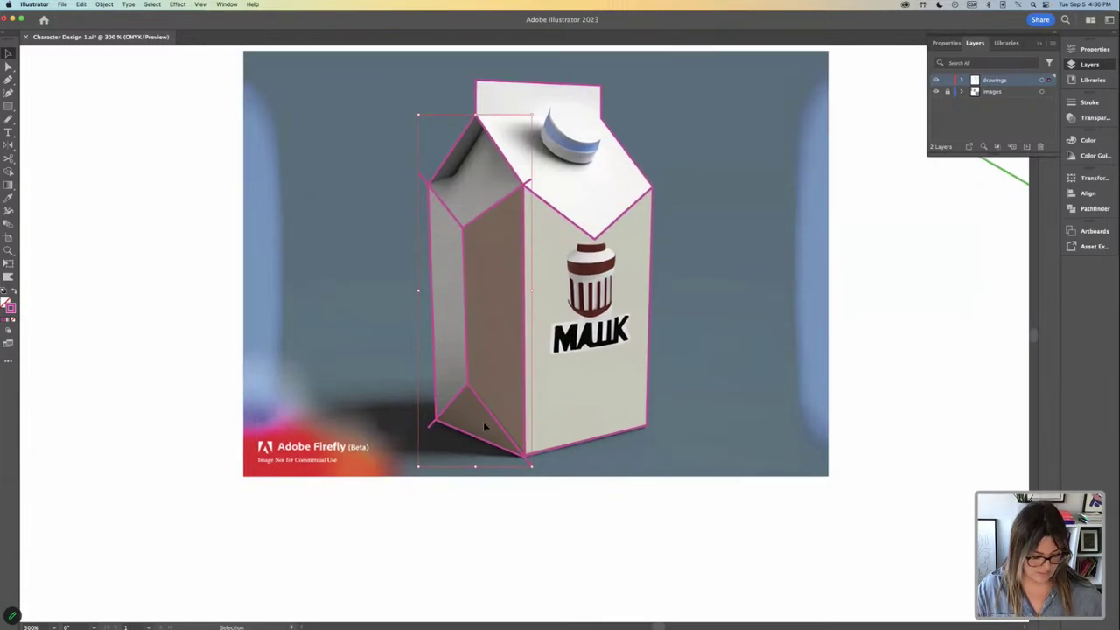
left_click_drag(491, 417, 135, 373)
left_click(347, 220)
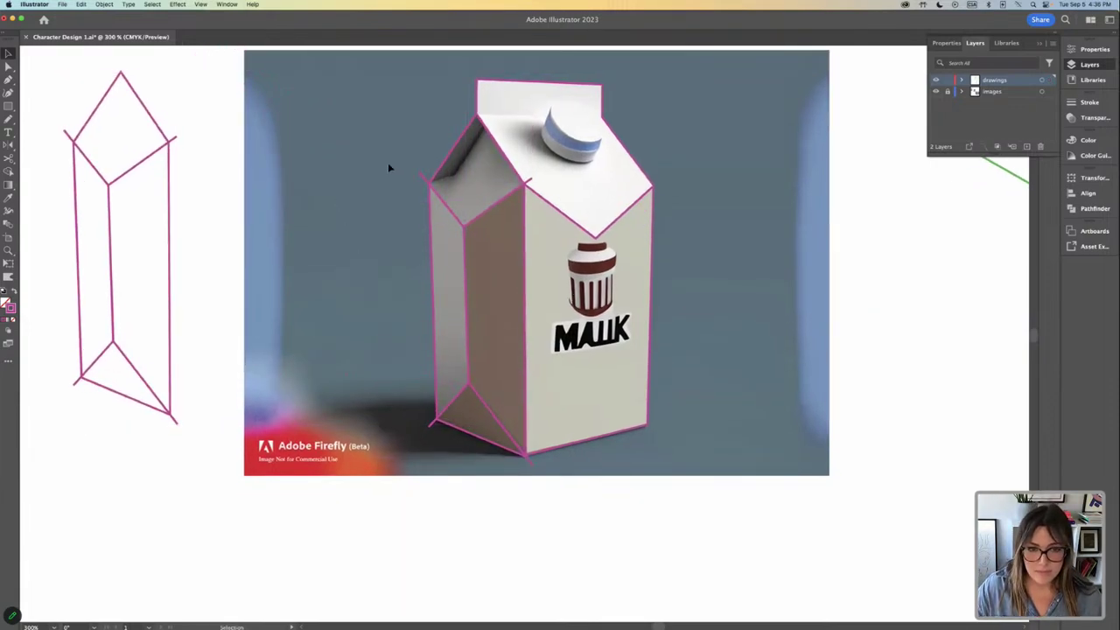
Split the carton's shaded side into separate panels along its fold and crease lines with Pathfinder Divide.
left_click(482, 398)
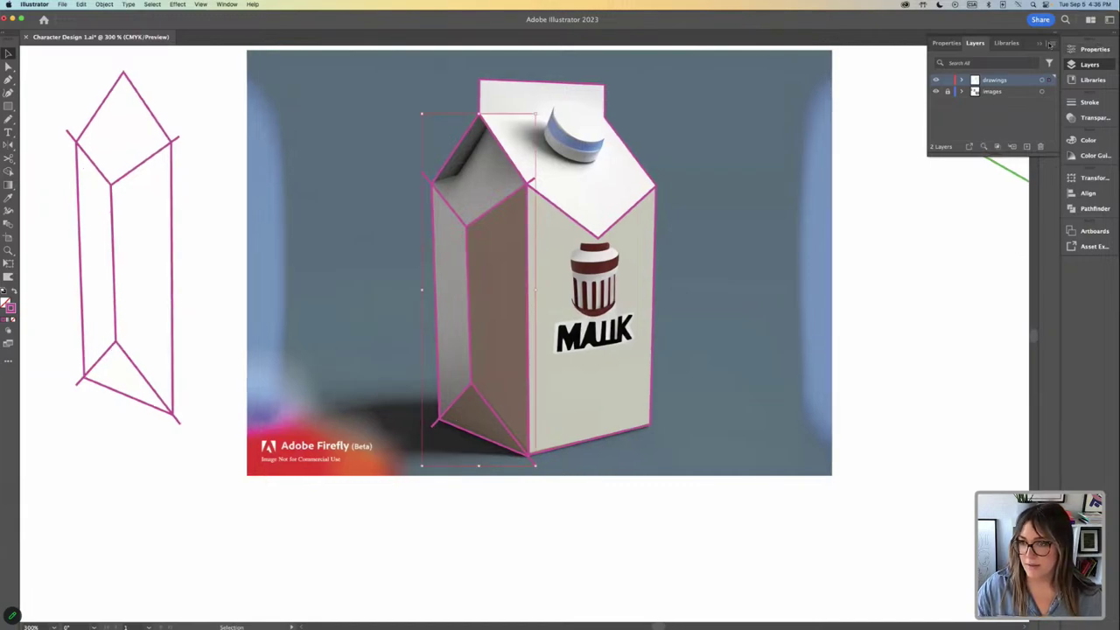
left_click(1089, 64)
left_click(1094, 209)
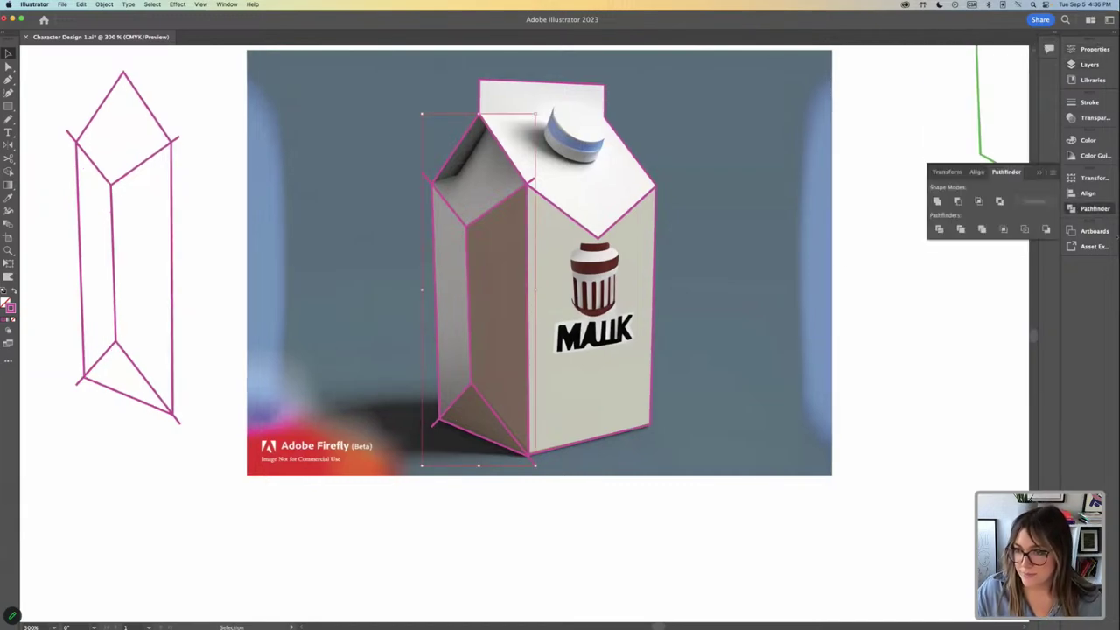
left_click(939, 229)
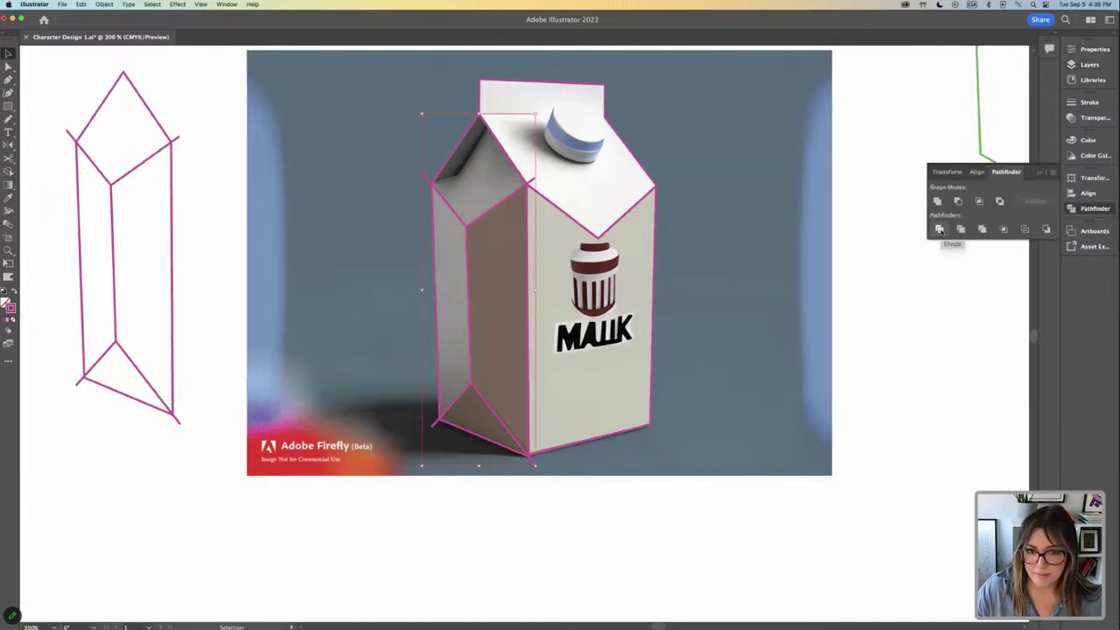
left_click(757, 273)
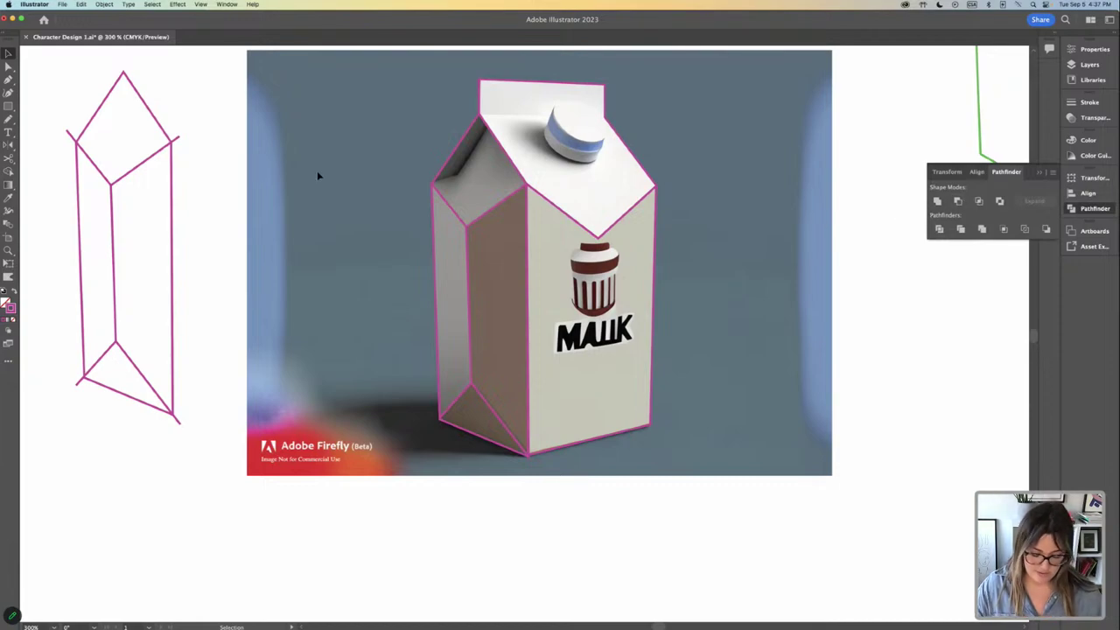
key("super+equal")
scroll(324, 181, "up", 1)
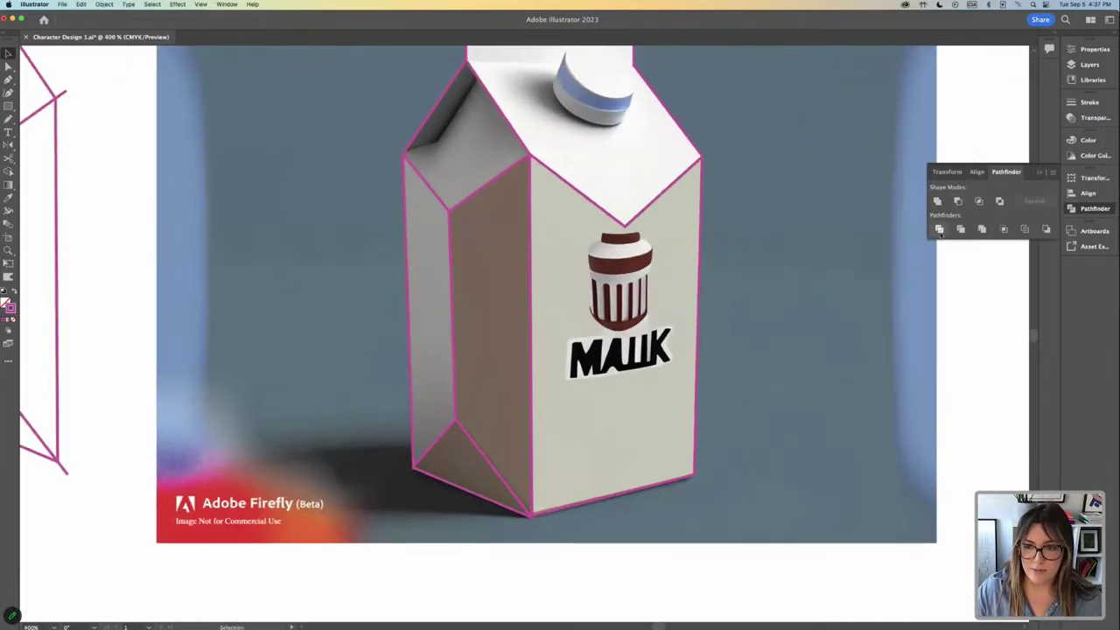
left_click(939, 229)
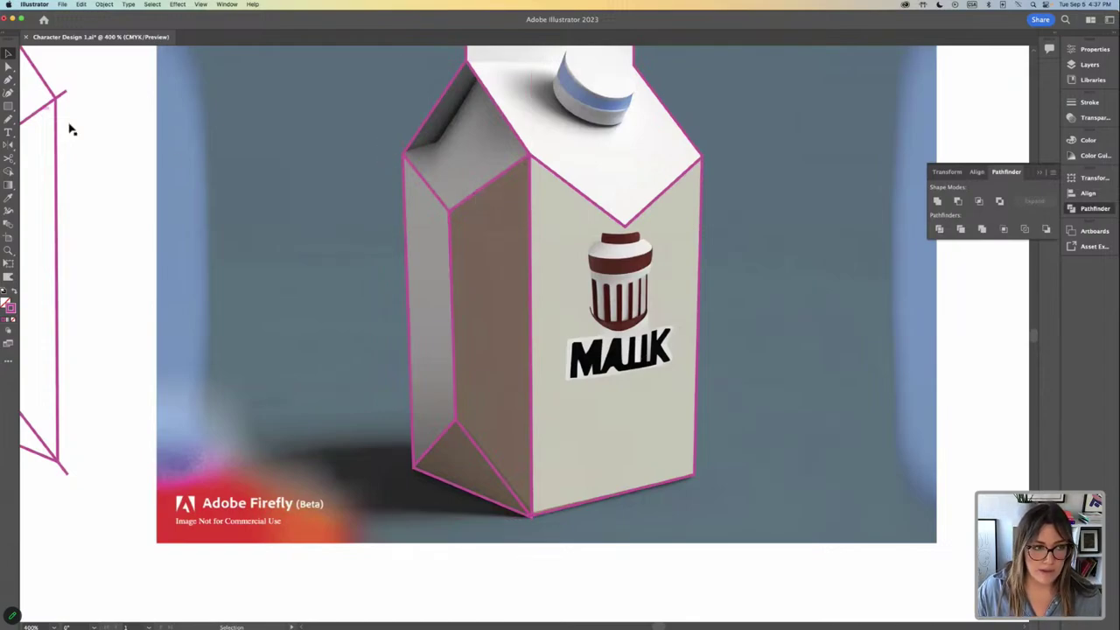
Draw the gable's inner flap fold with the Pen tool, from outside the outer corner through the bend to just past the roof edge.
left_click(9, 81)
left_click(405, 155)
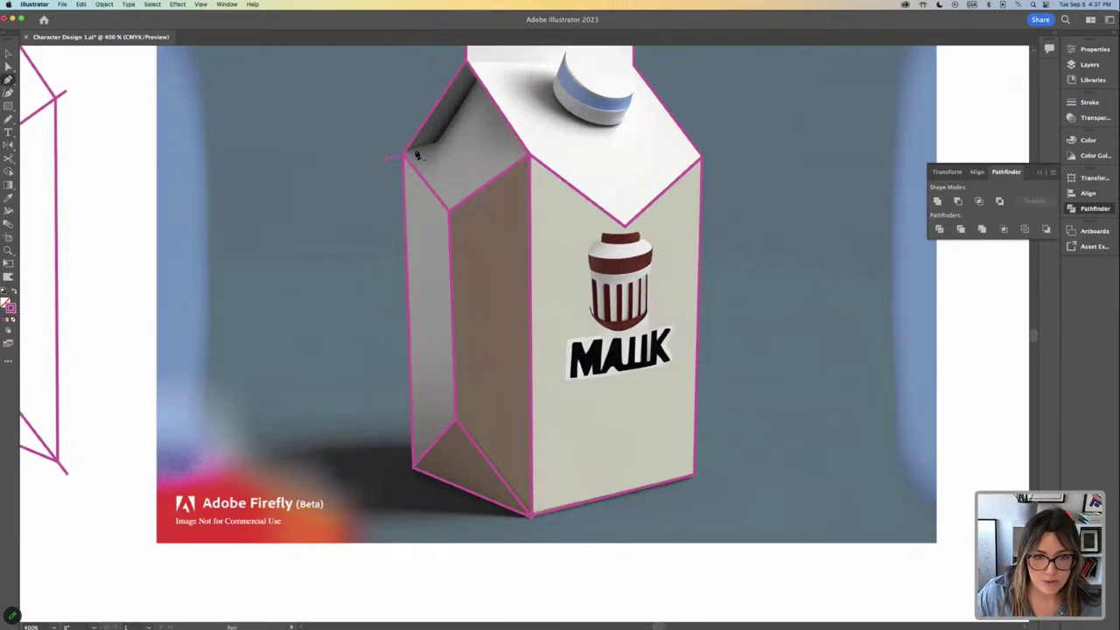
left_click(480, 80)
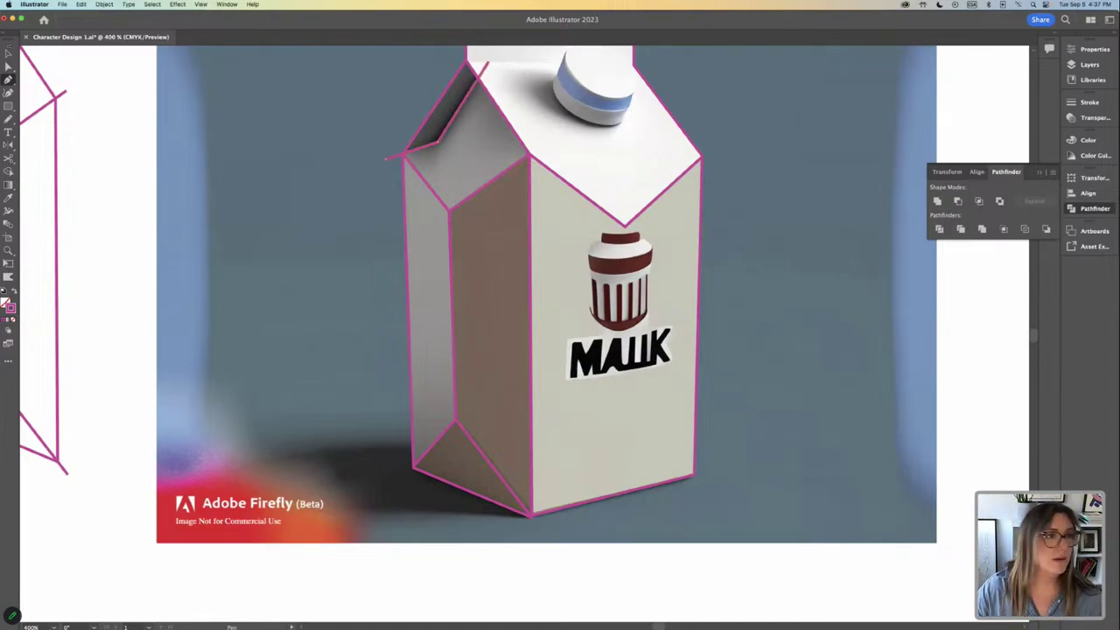
key("v")
Duplicate the divided shaded side with its flap fold line, placing the copy between the earlier copy and the carton.
key("super+minus")
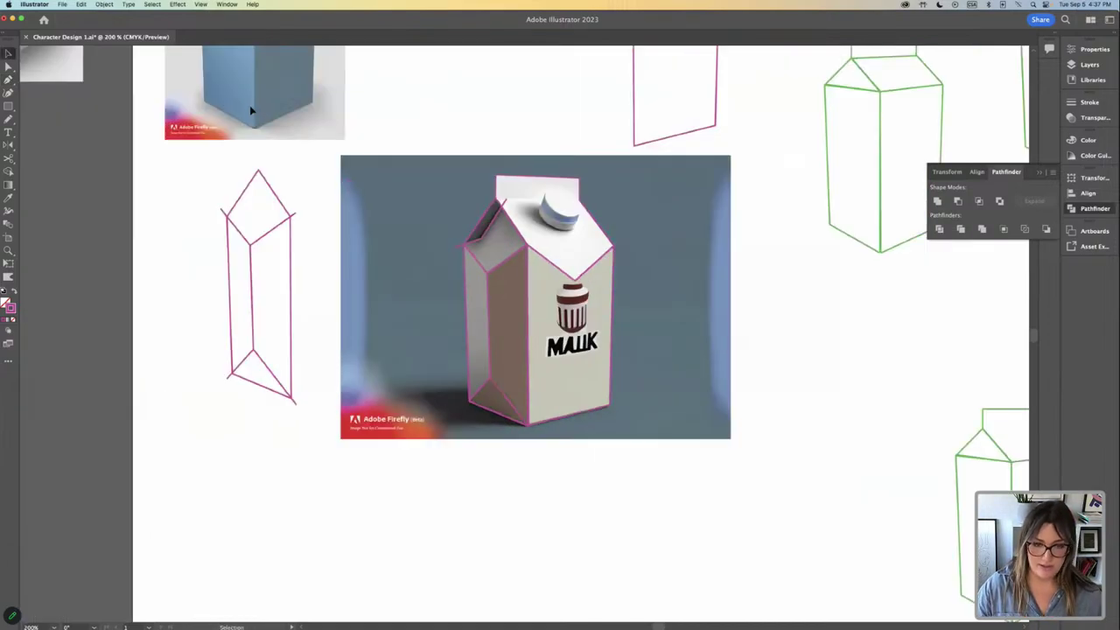
left_click(481, 275)
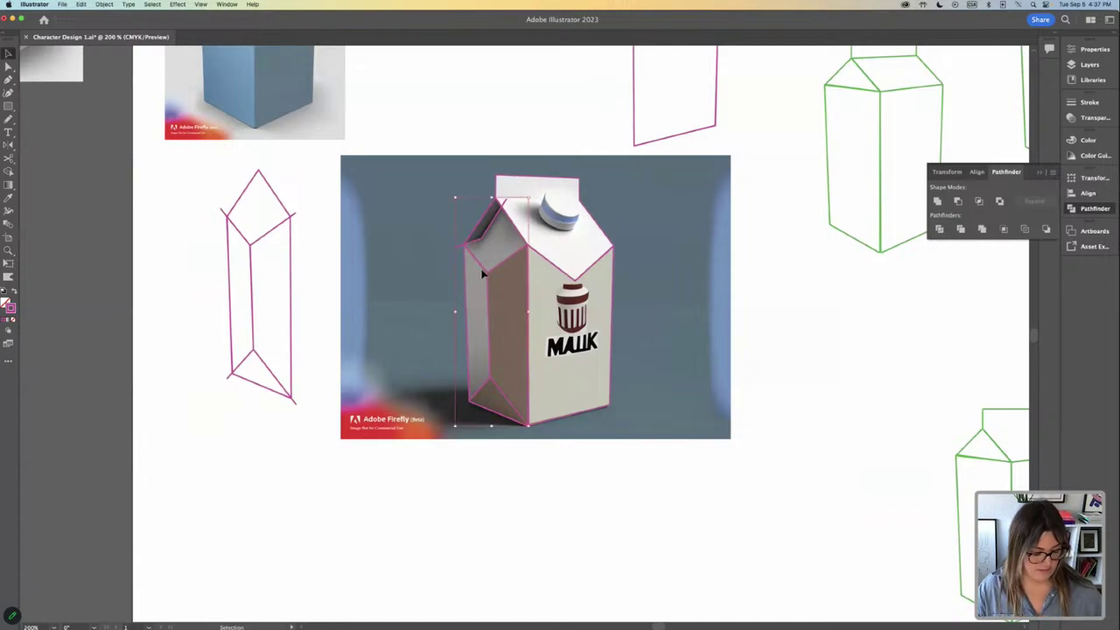
mouse_move(481, 274)
left_mouse_down()
mouse_move(420, 237)
mouse_move(362, 237)
mouse_move(343, 251)
left_mouse_up()
key("super+minus")
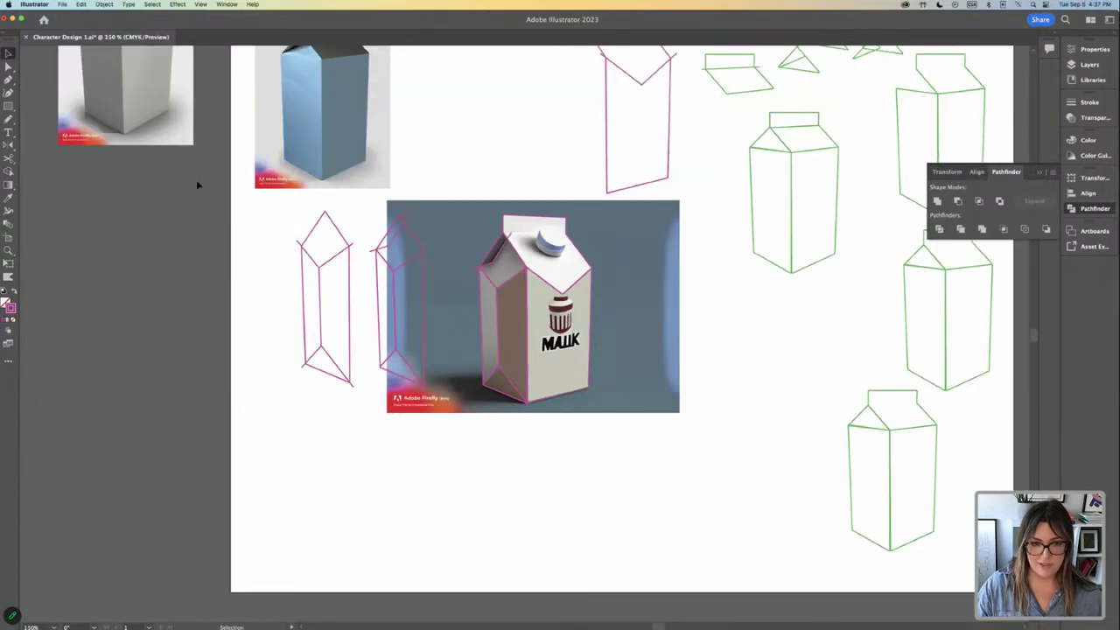
Divide the shaded gable panel along the flap fold line with Pathfinder Divide.
key("a")
key("super+equal")
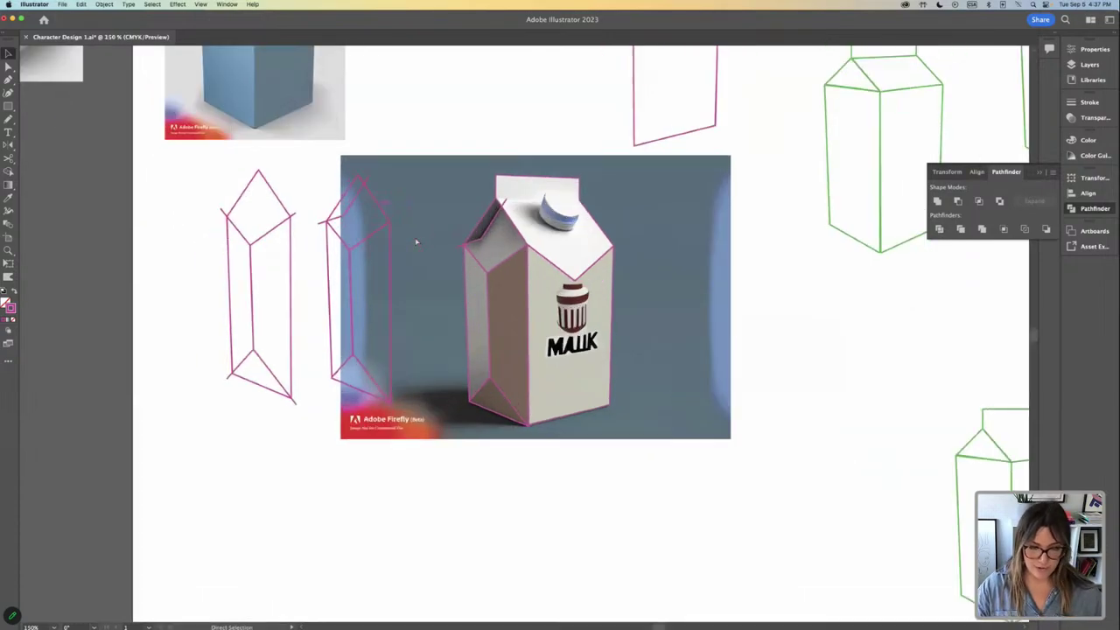
key("super+equal")
key("super+equal")
key("super+equal")
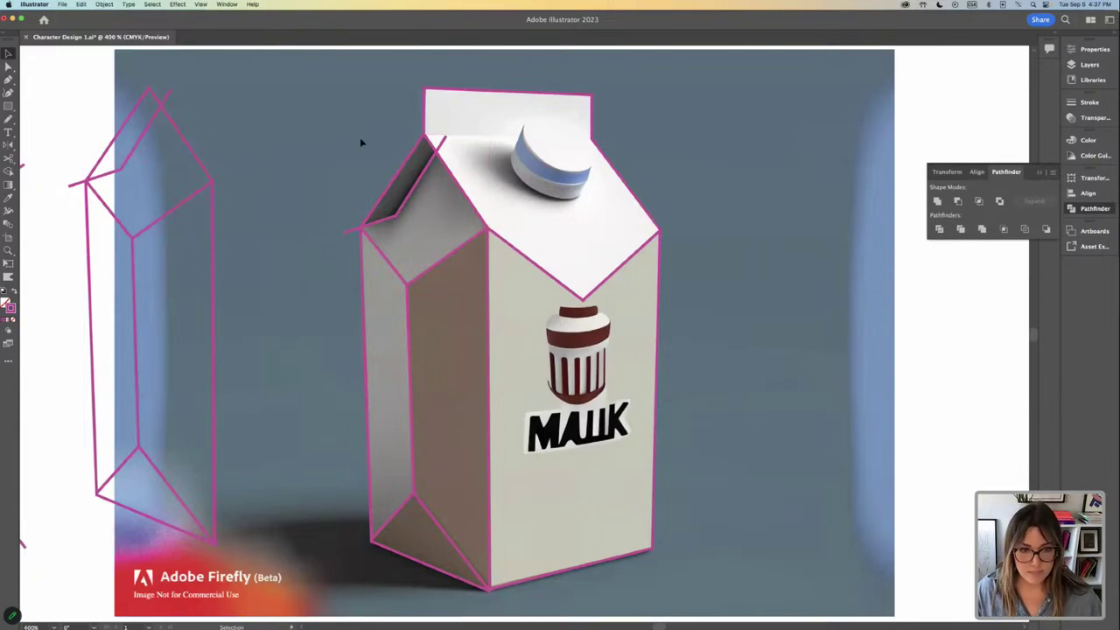
left_click(408, 218)
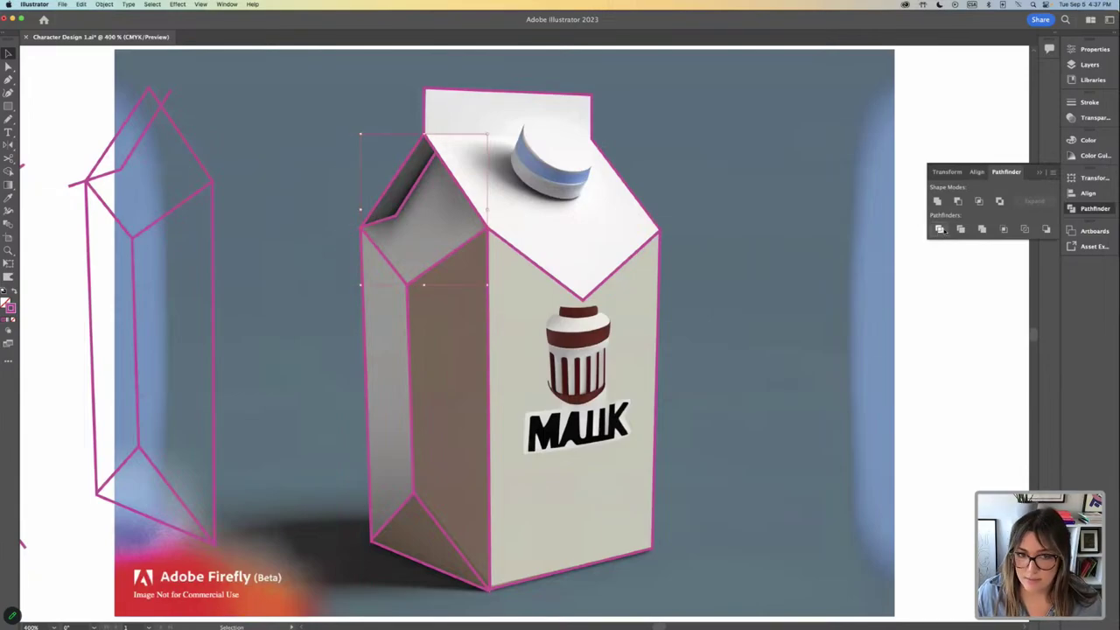
left_click(940, 229)
left_click(737, 219)
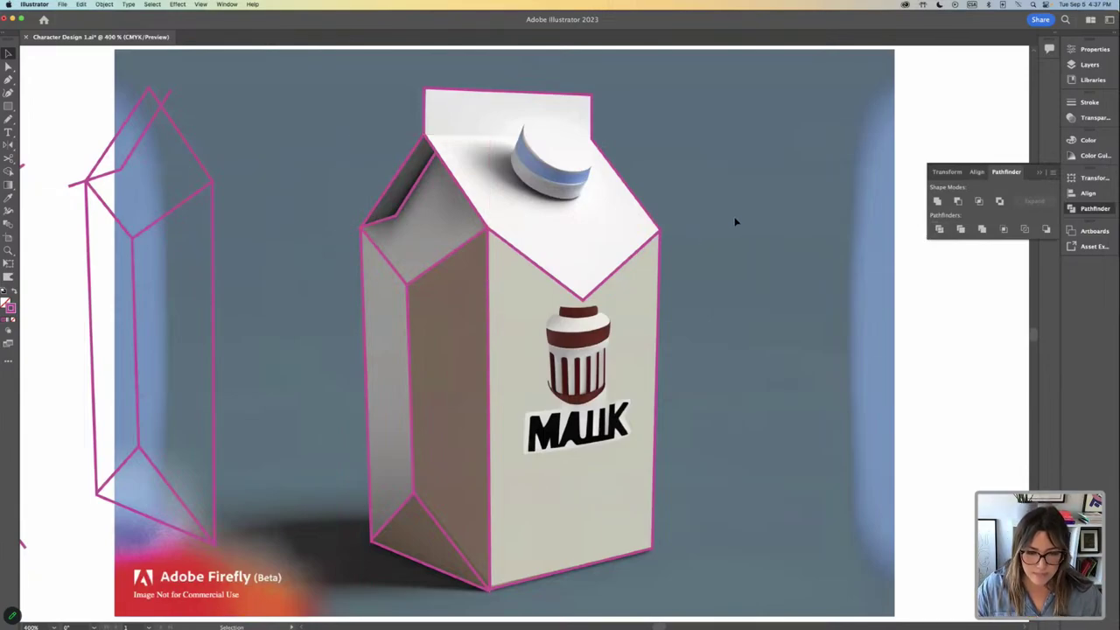
Unlock the images layer and all individually locked objects in the document.
key("super+minus")
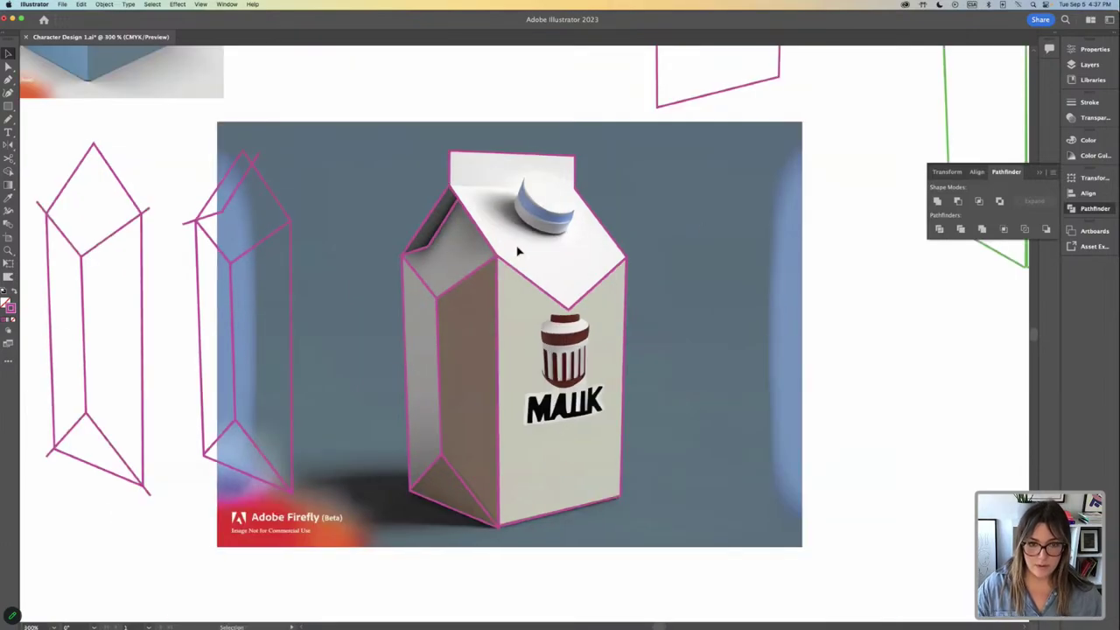
scroll(659, 435, "left", 1)
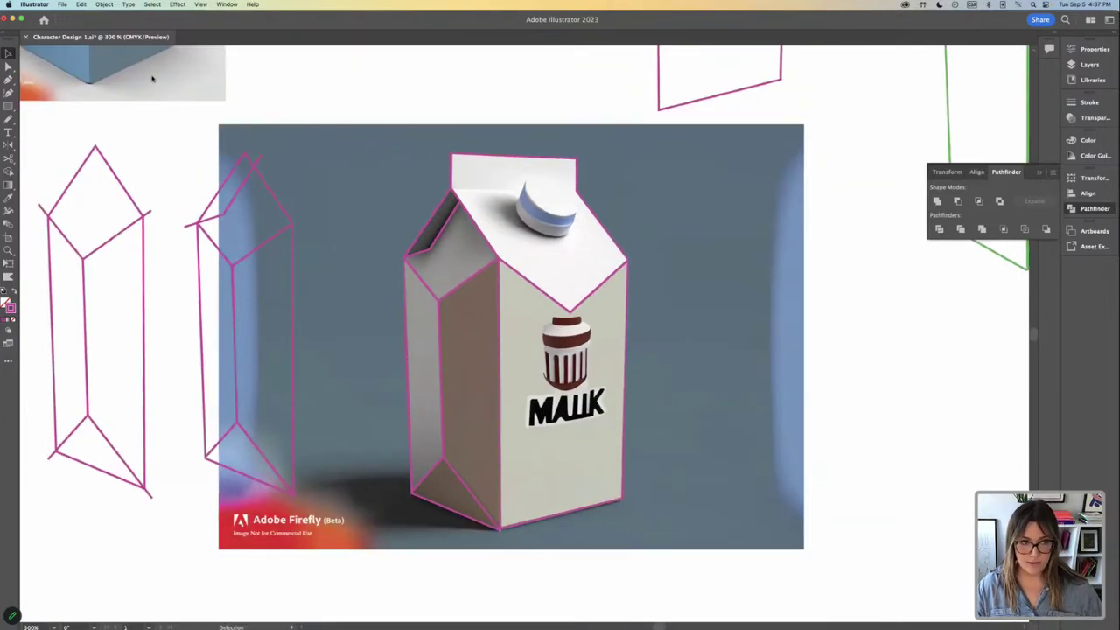
left_click(105, 5)
left_click(304, 101)
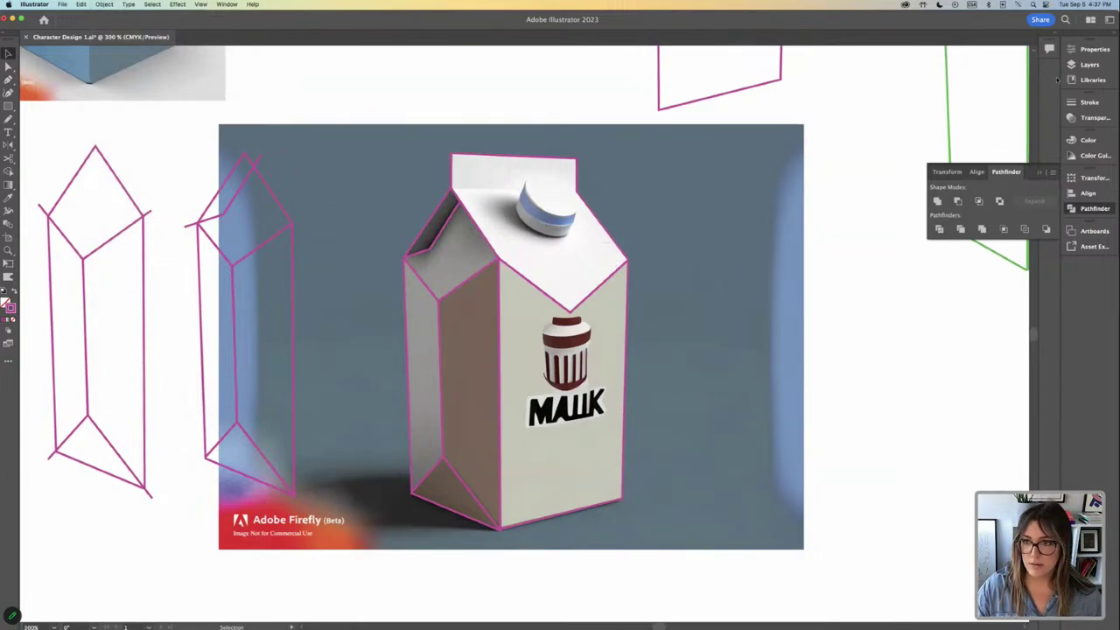
left_click(1085, 65)
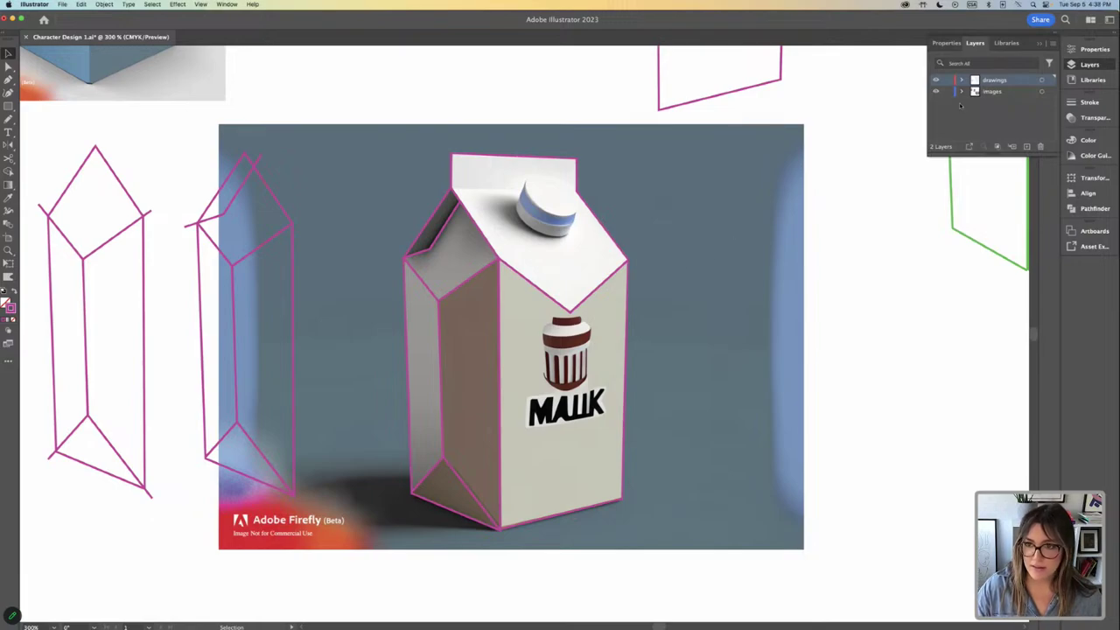
left_click(102, 5)
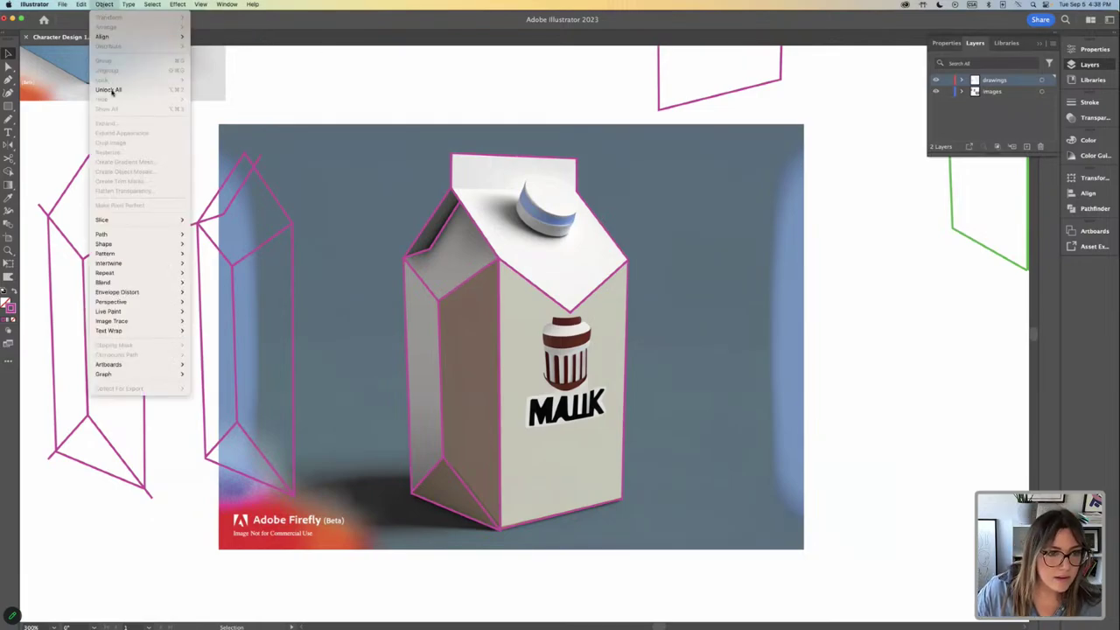
left_click(111, 91)
left_click(494, 88)
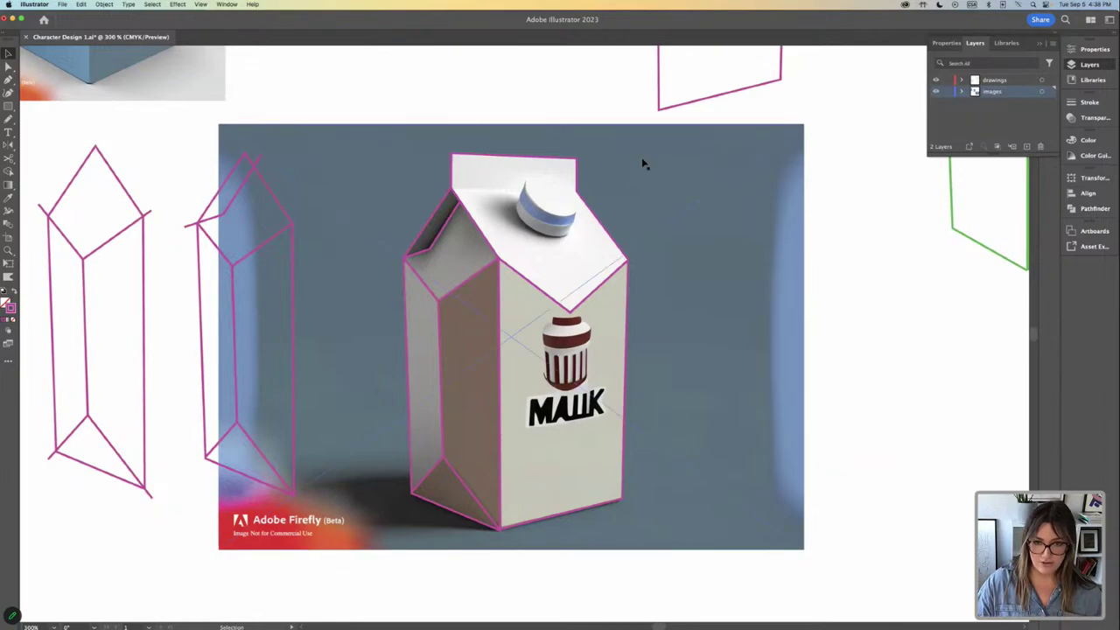
Check that all the carton's traced outlines can be selected together, and lock the images layer again.
left_click(533, 318)
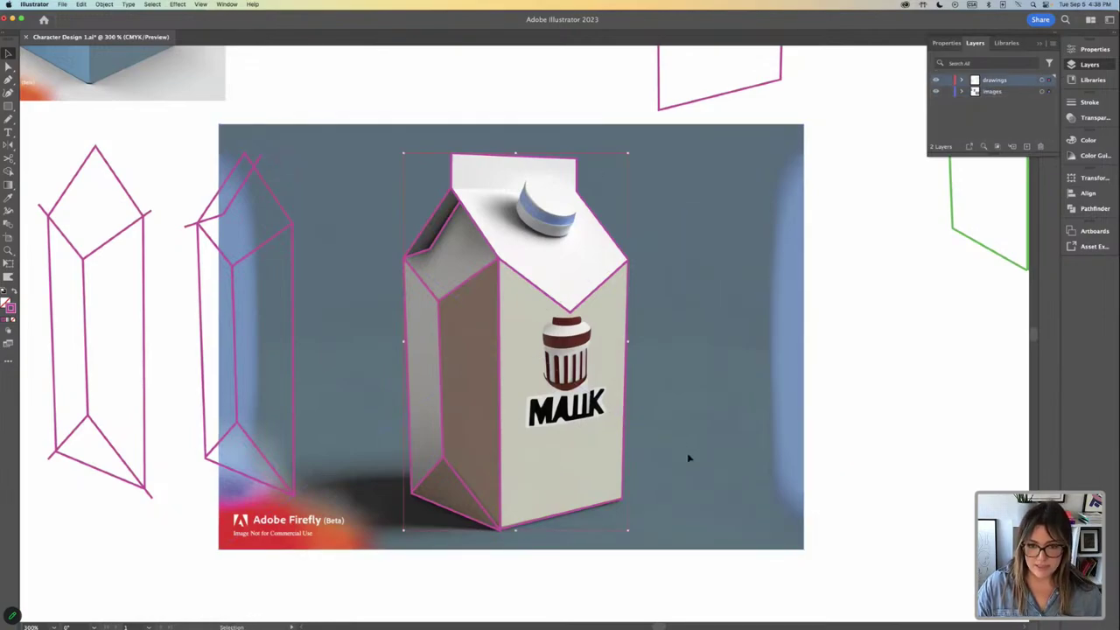
left_click(698, 408)
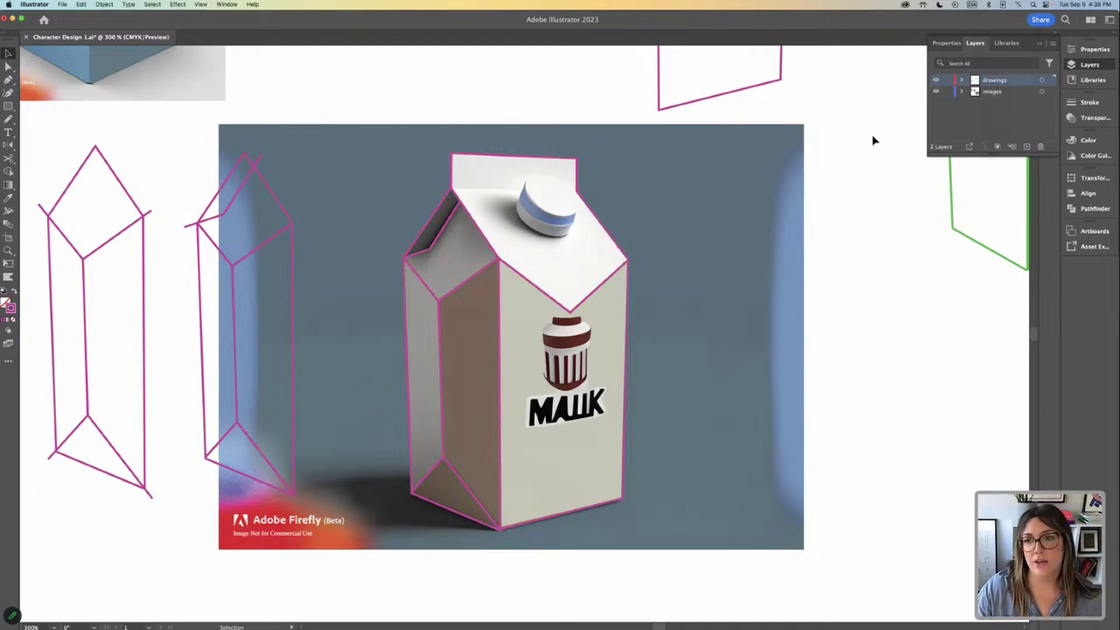
left_click(946, 92)
left_click(104, 4)
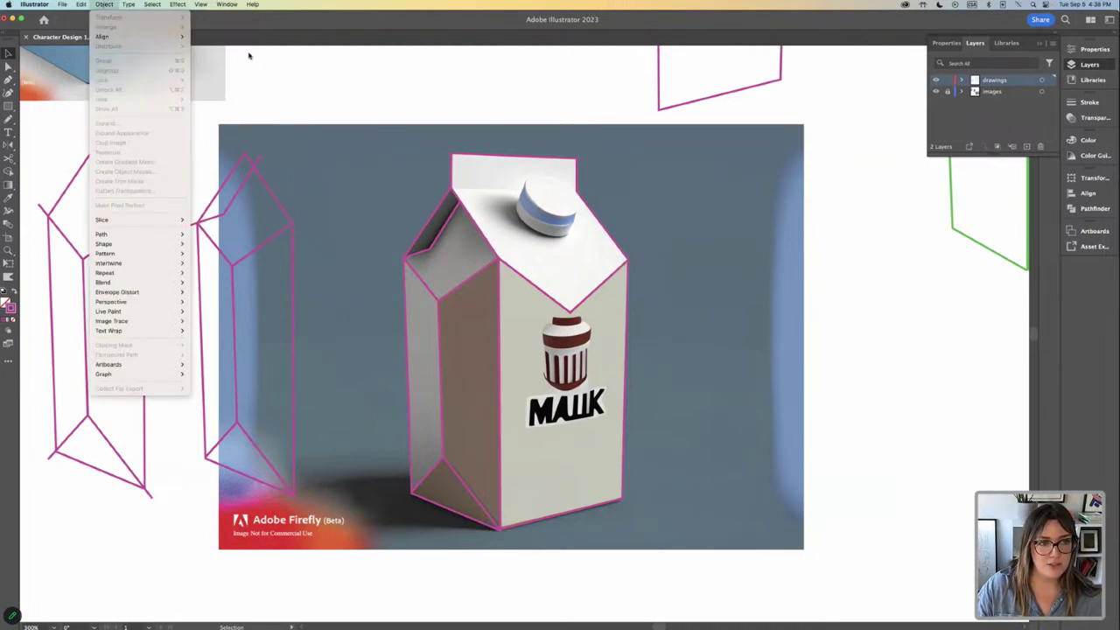
left_click(247, 53)
Try shifting part of the carton's traced outline slightly, undo the move, and clear the selection.
left_click(626, 370)
mouse_move(580, 313)
left_mouse_down()
mouse_move(537, 293)
mouse_move(543, 303)
left_mouse_up()
key("ctrl+z")
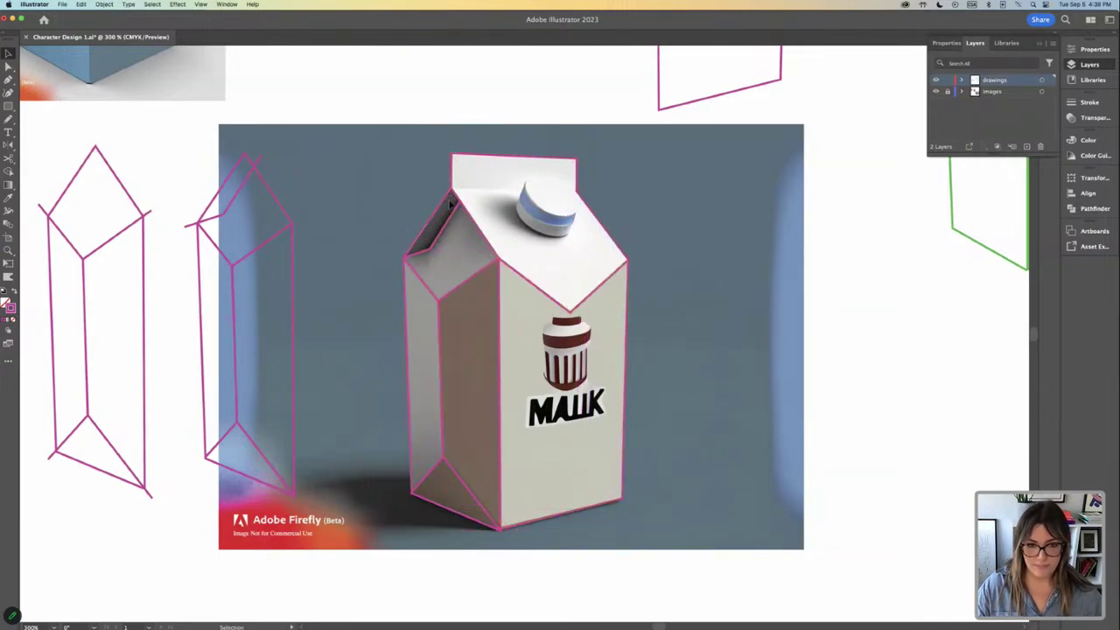
left_click(605, 488)
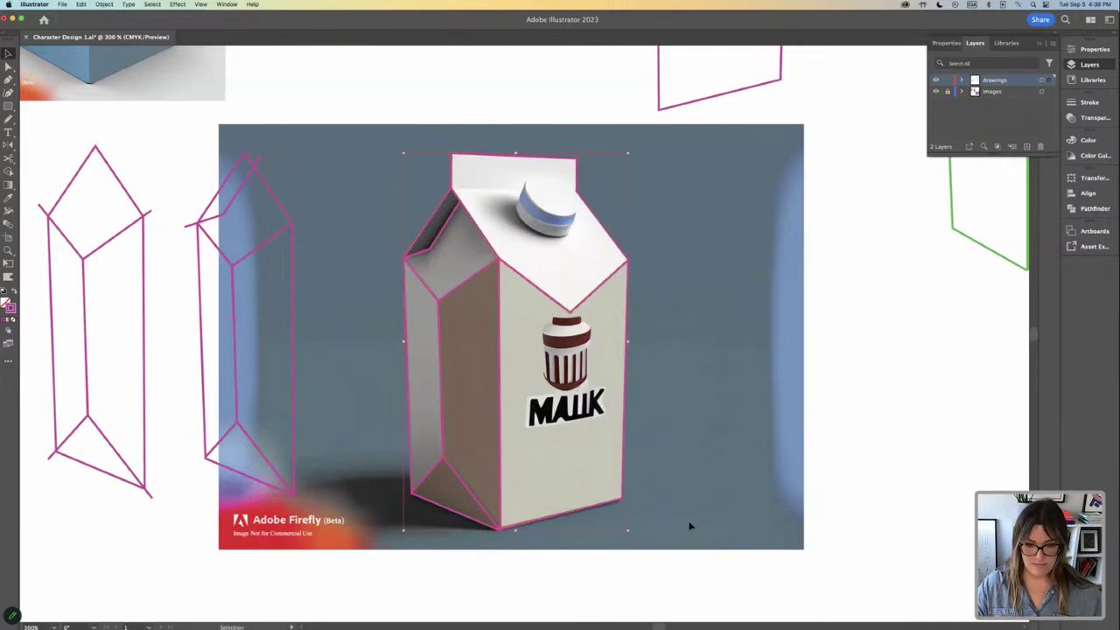
left_click(689, 524)
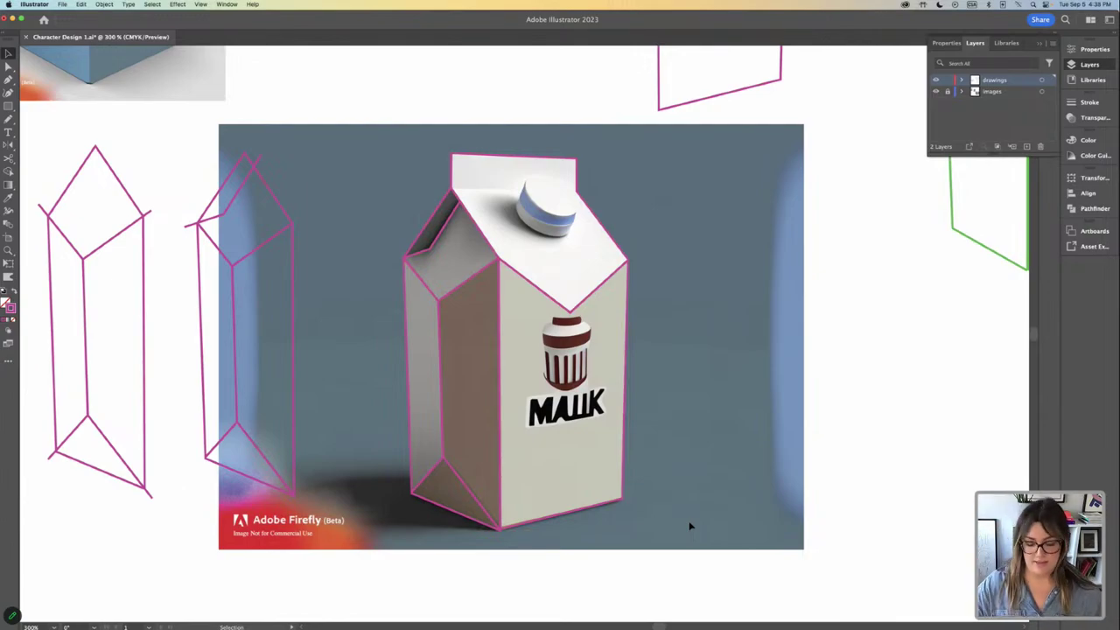
key("super+equal")
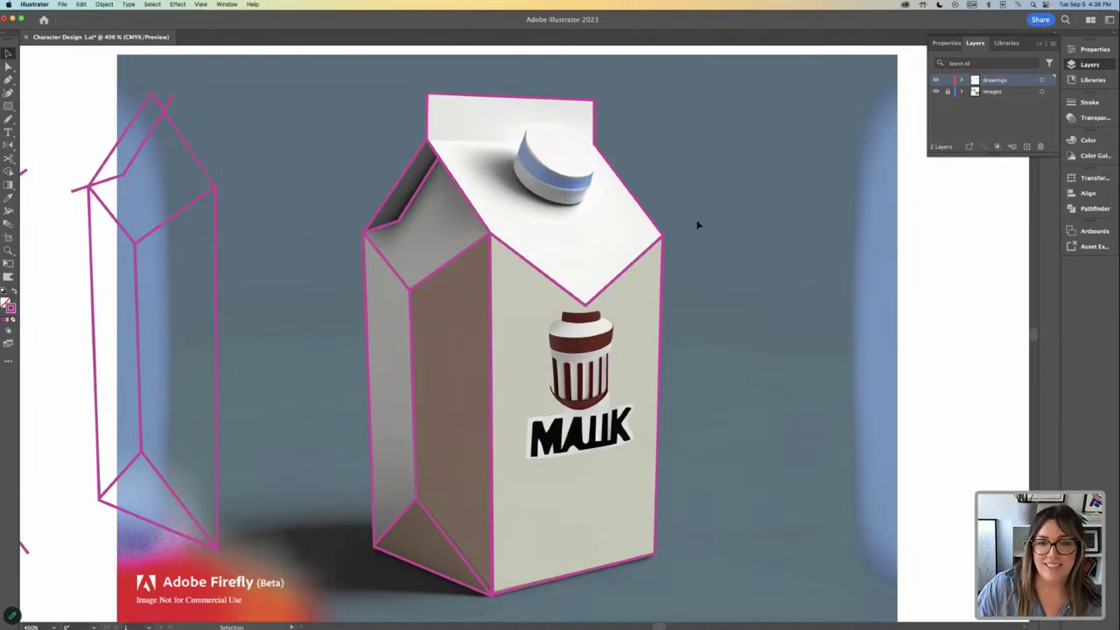
key("super+equal")
left_click_drag(354, 155, 257, 217)
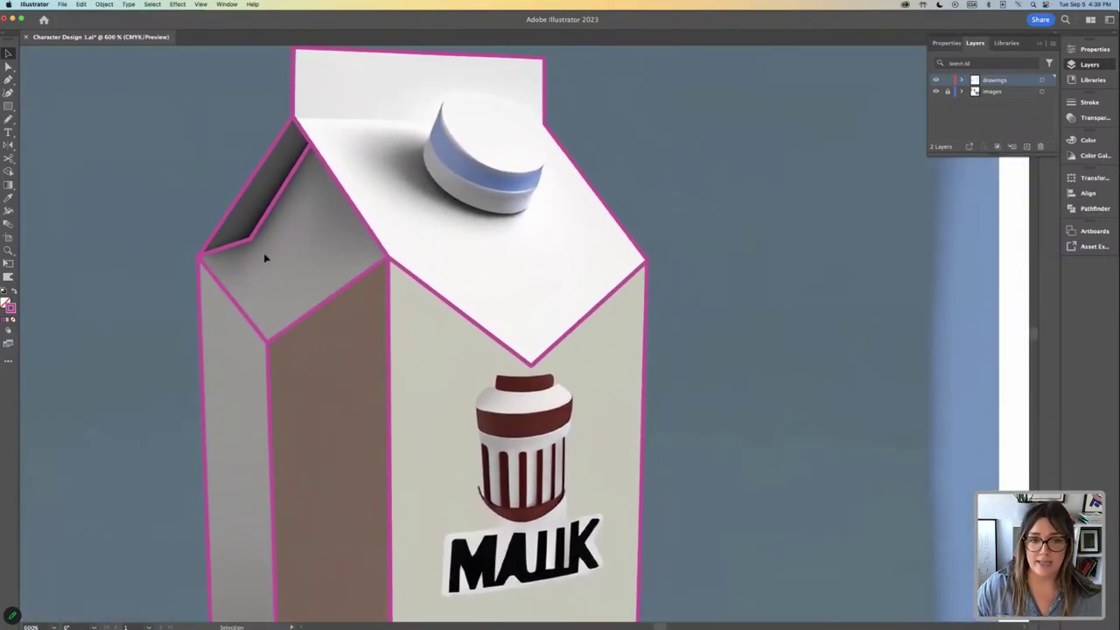
Draw a straight pen line along the crease between the carton's top flap and roof panel, extending past both edges.
scroll(586, 398, "down", 3)
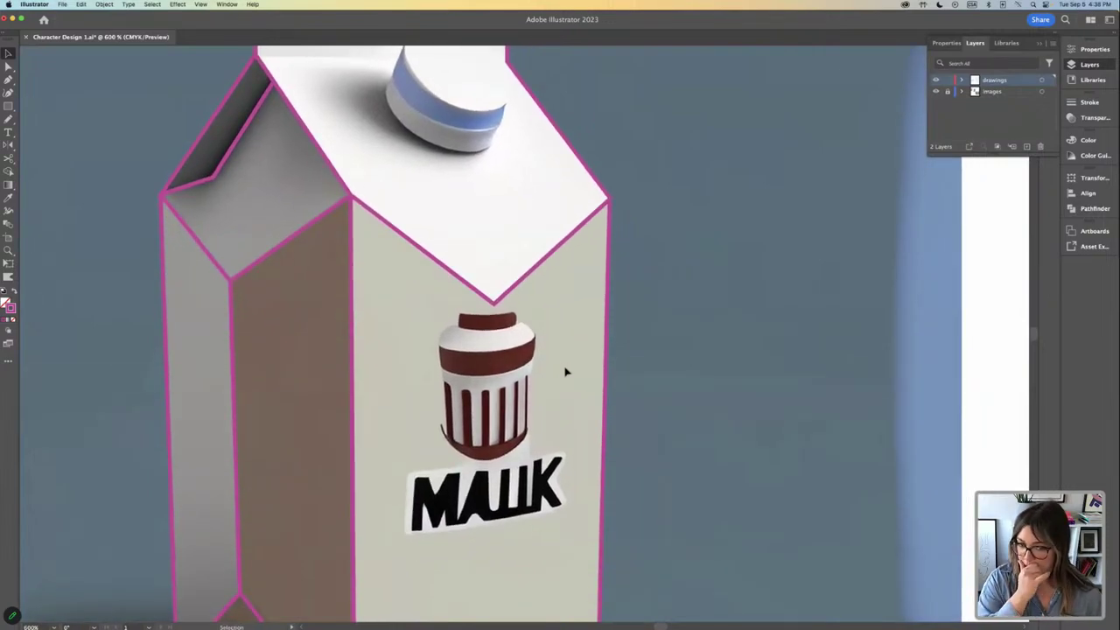
scroll(552, 333, "down", 2)
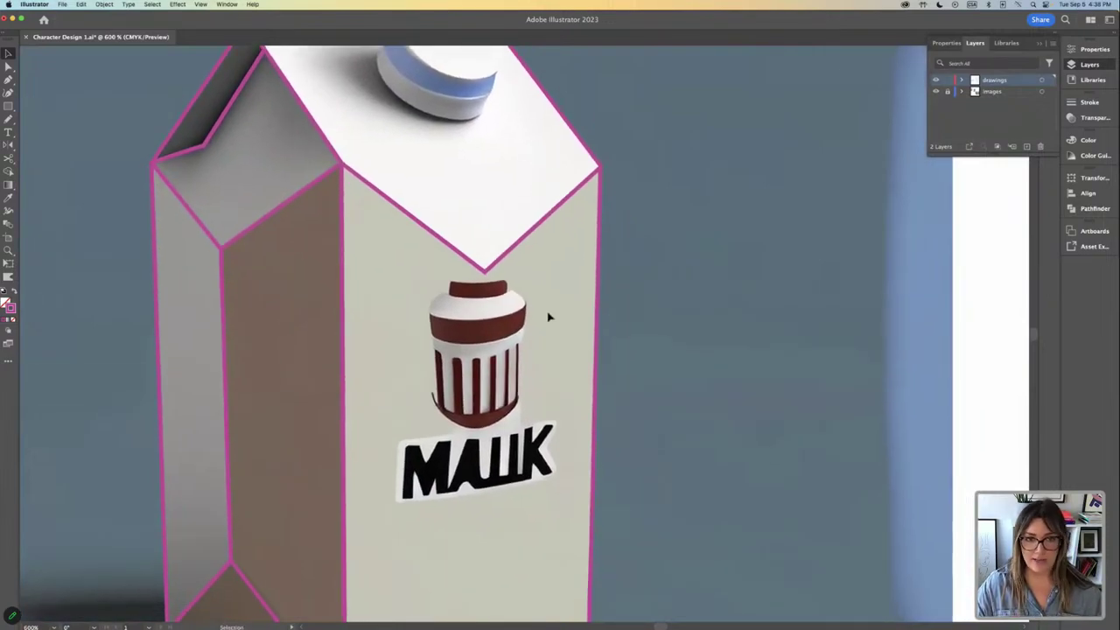
scroll(545, 279, "up", 5)
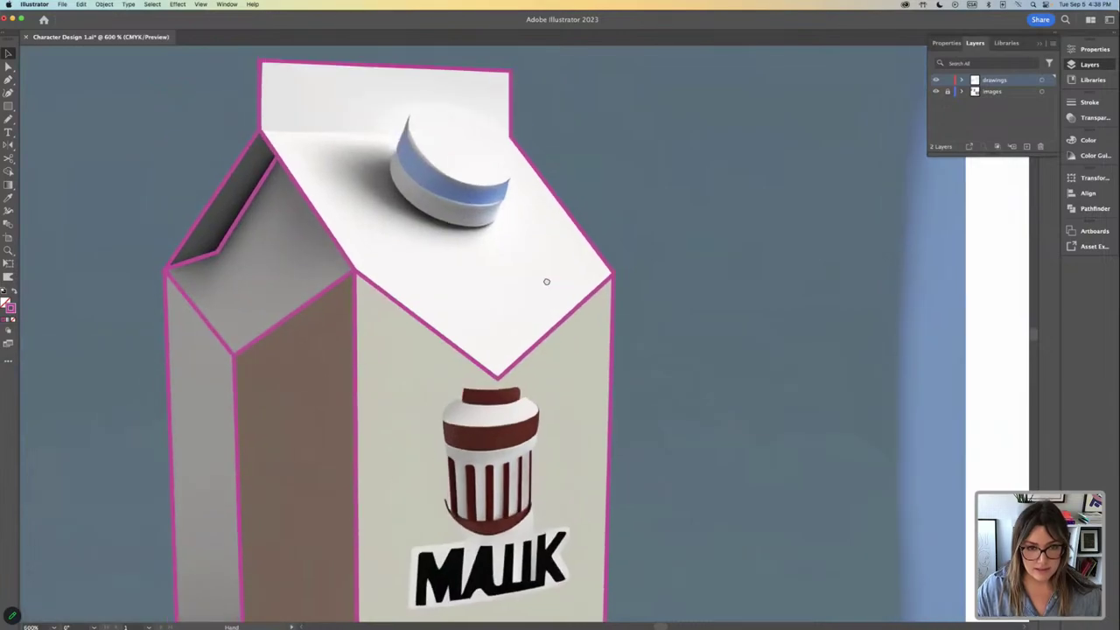
scroll(545, 282, "up", 2)
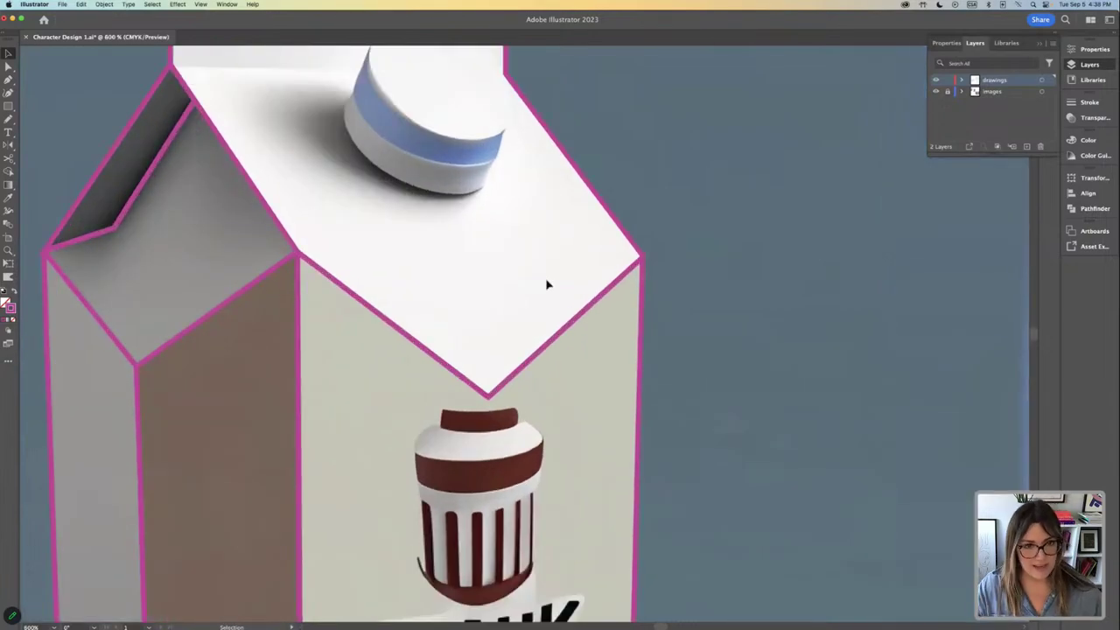
scroll(565, 295, "up", 4)
key("p")
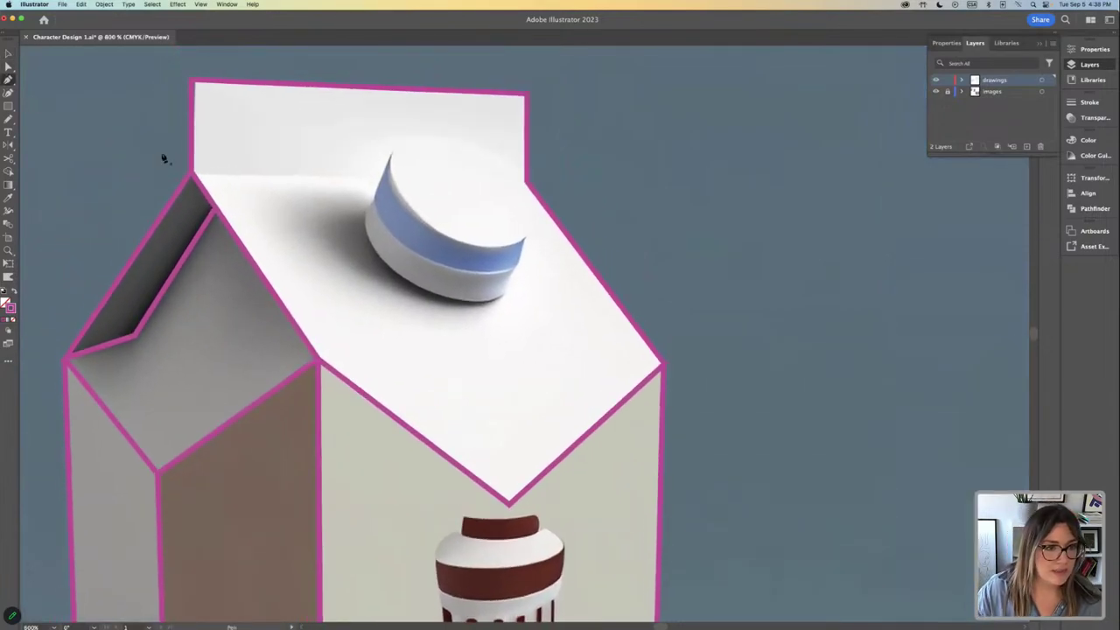
left_click(194, 174)
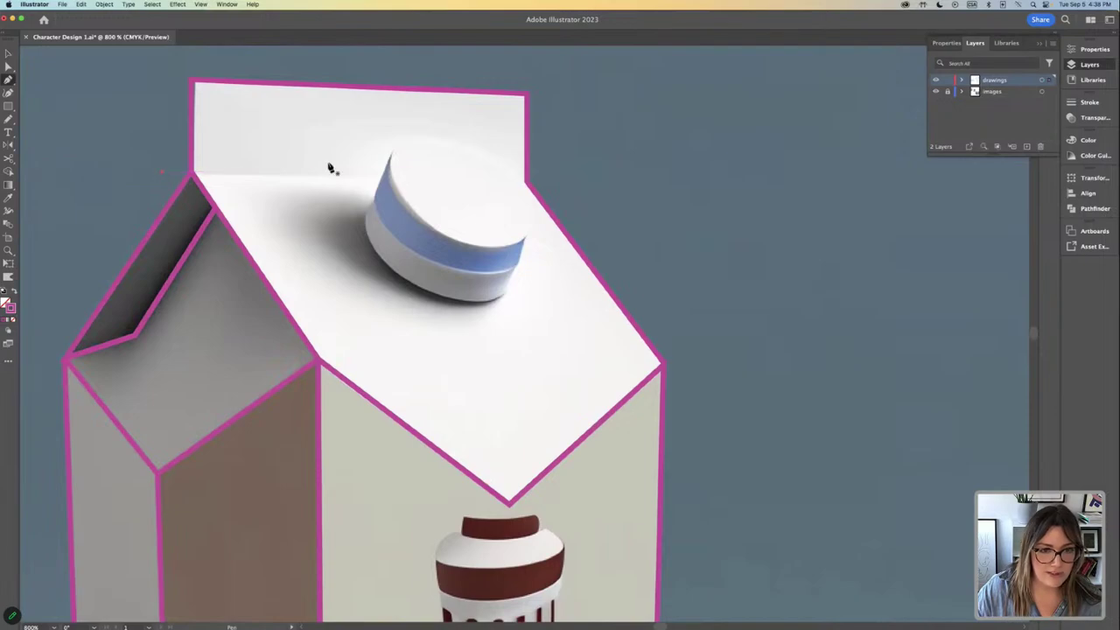
left_click(580, 184)
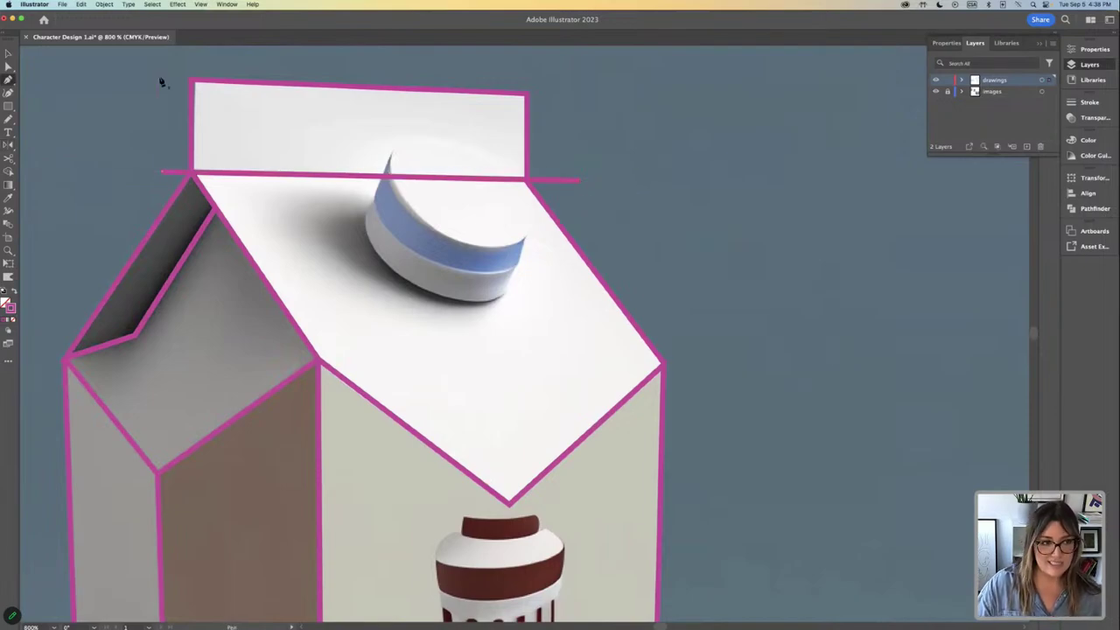
Divide the carton's top outline along the new crease line with Pathfinder Divide, separating the top flap from the roof panel.
key("v")
key("super+minus")
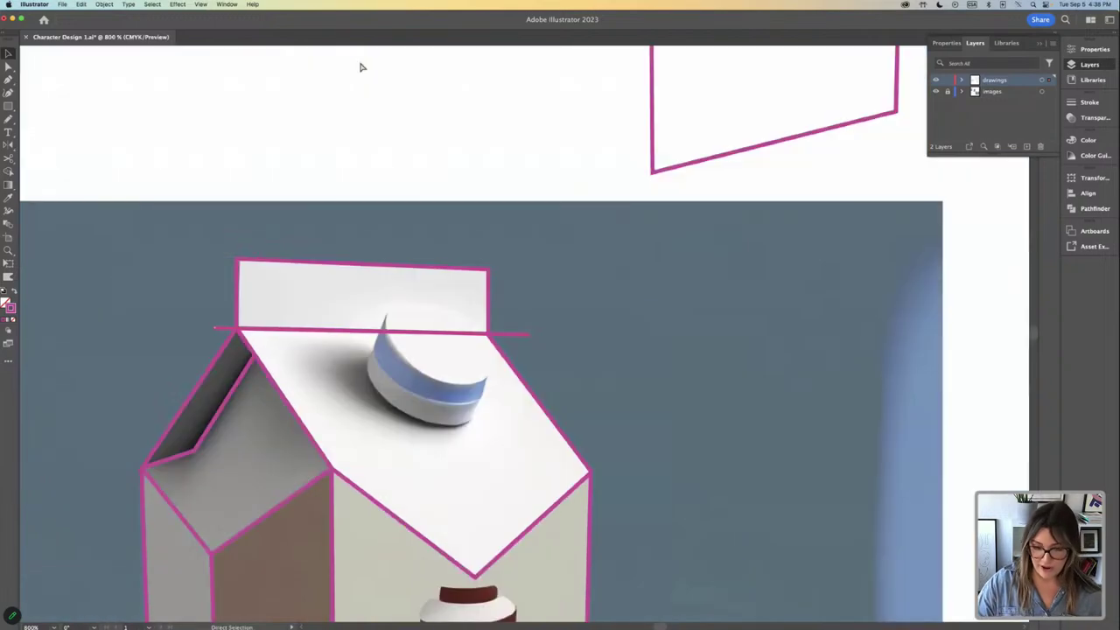
scroll(390, 249, "down", 2)
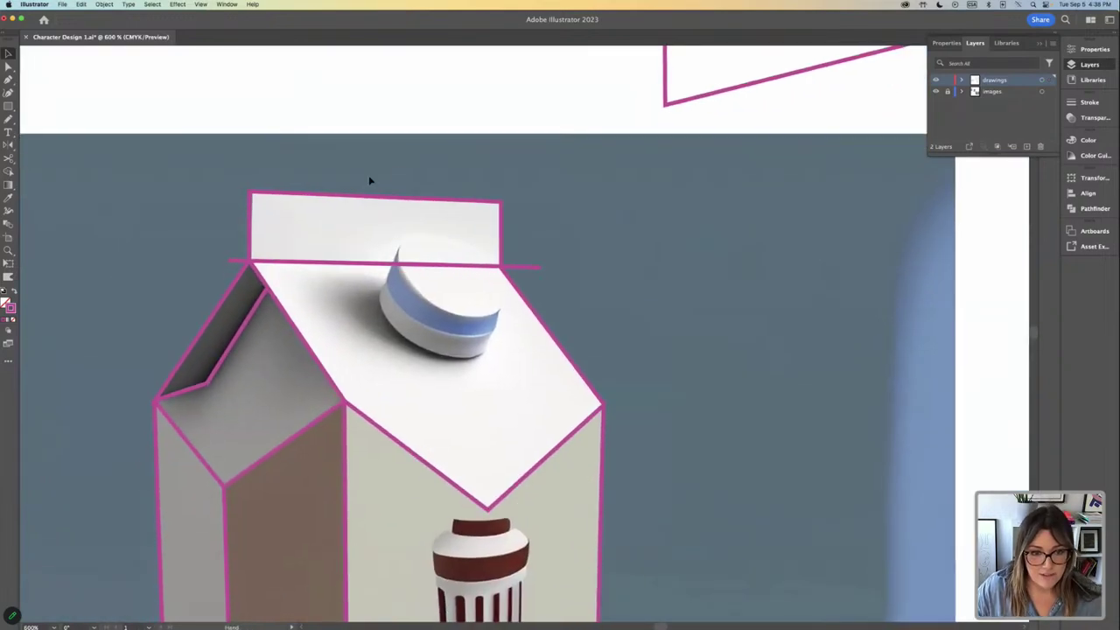
left_click(357, 278)
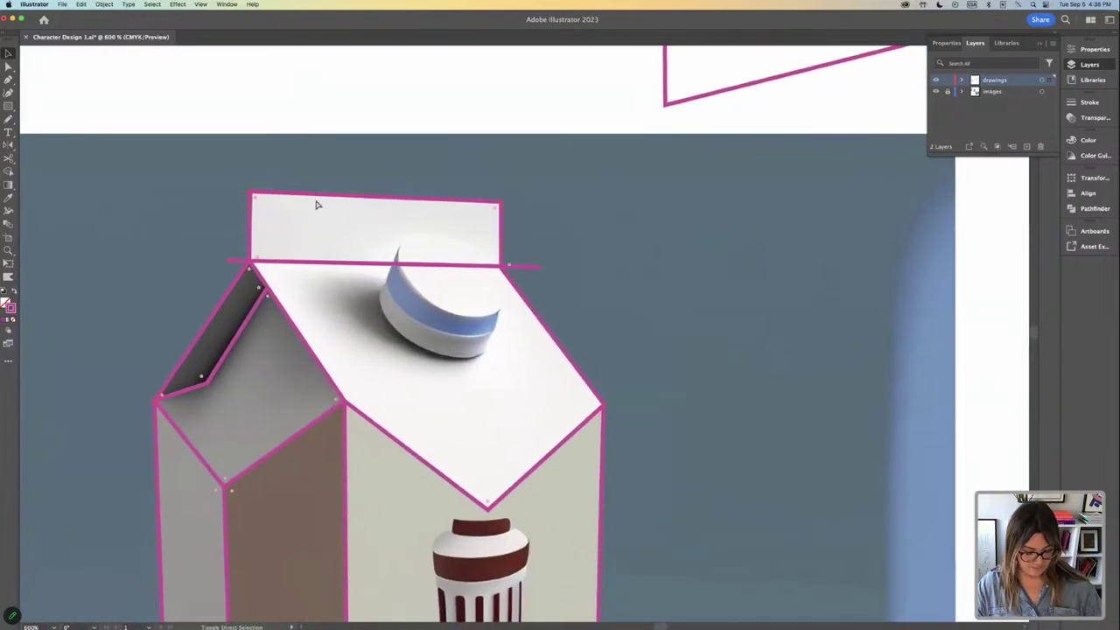
left_click(353, 187)
left_click(360, 276)
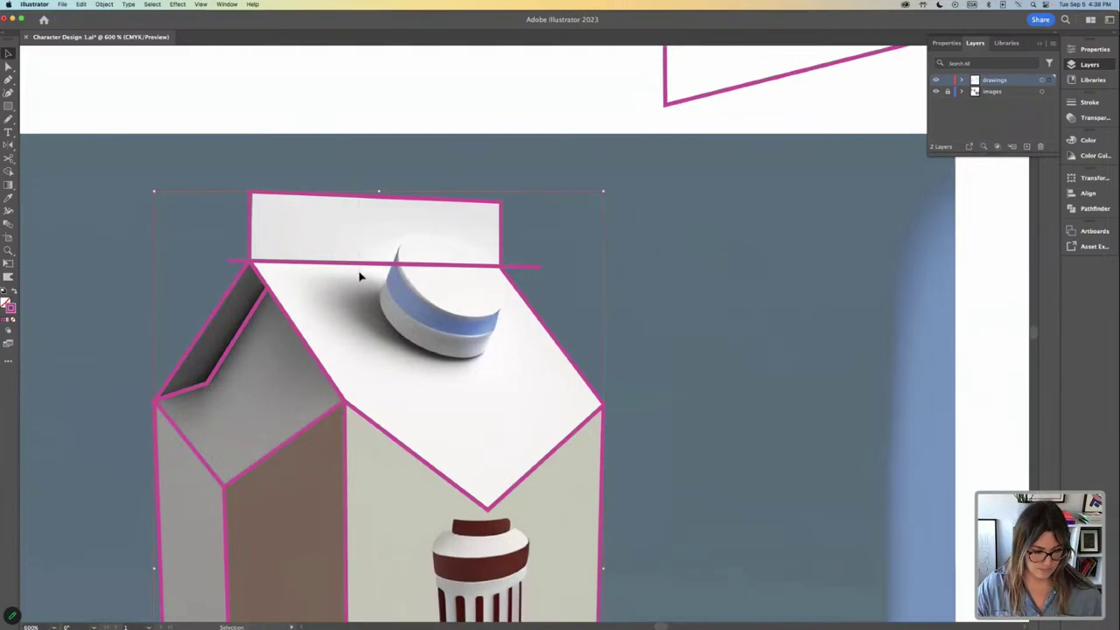
key("super+minus")
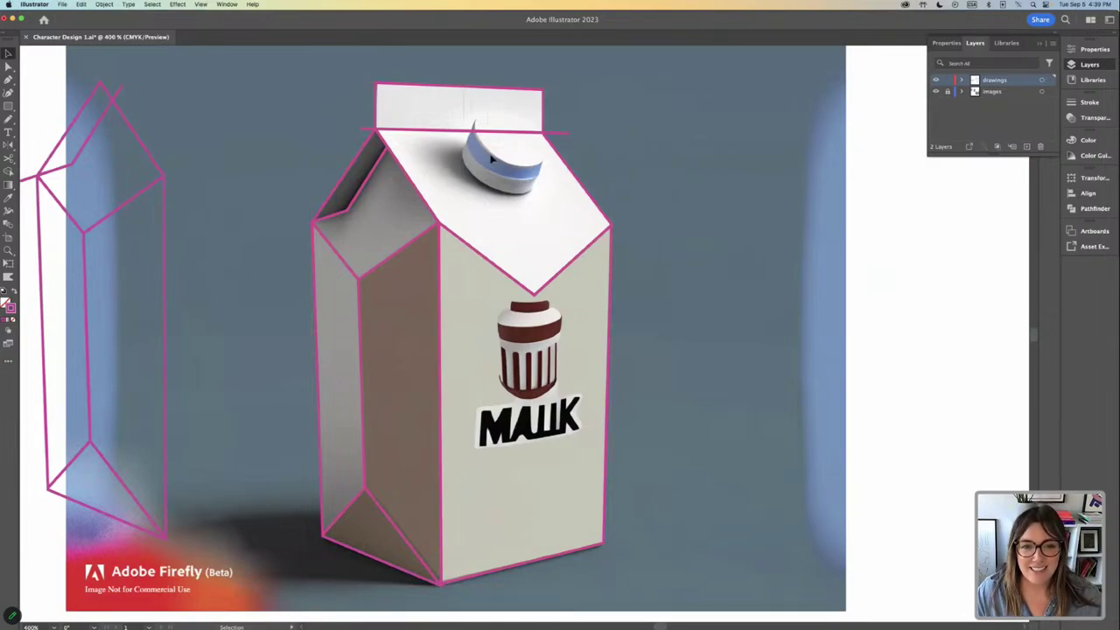
left_click(1090, 211)
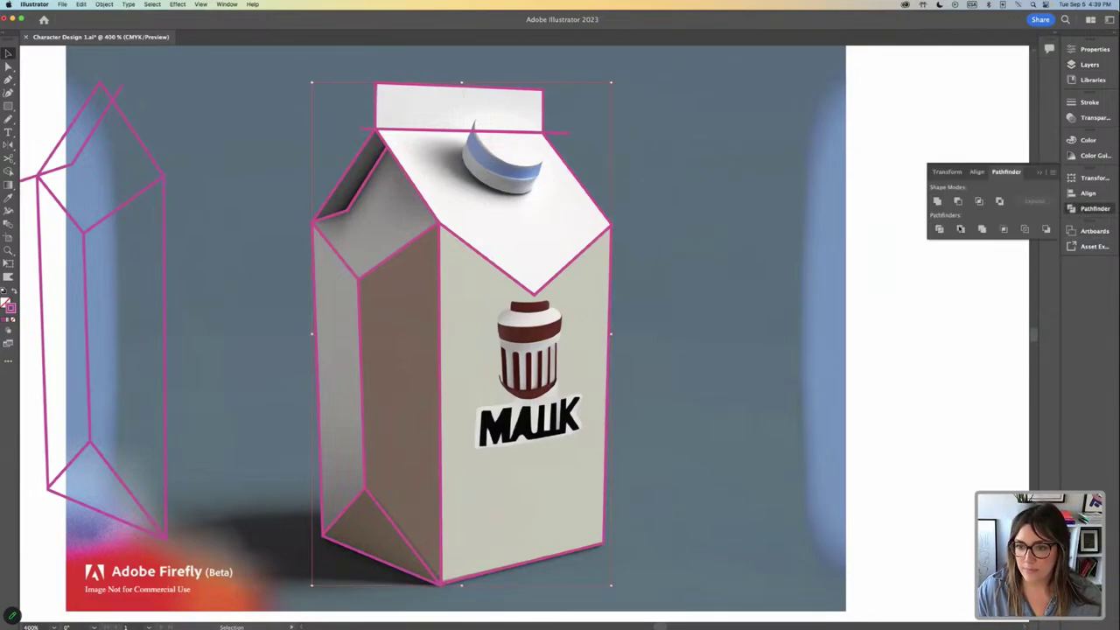
left_click(791, 210)
left_click_drag(319, 94, 599, 321)
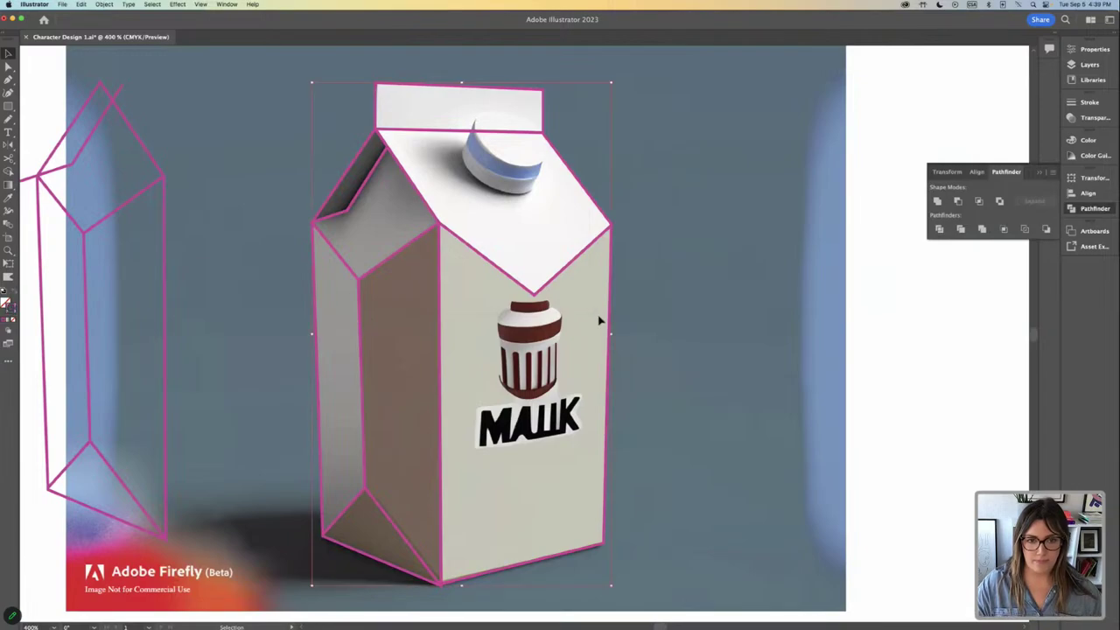
Try placing a copy of the whole carton outline over the reference photo's right edge, and undo it.
key("super+minus")
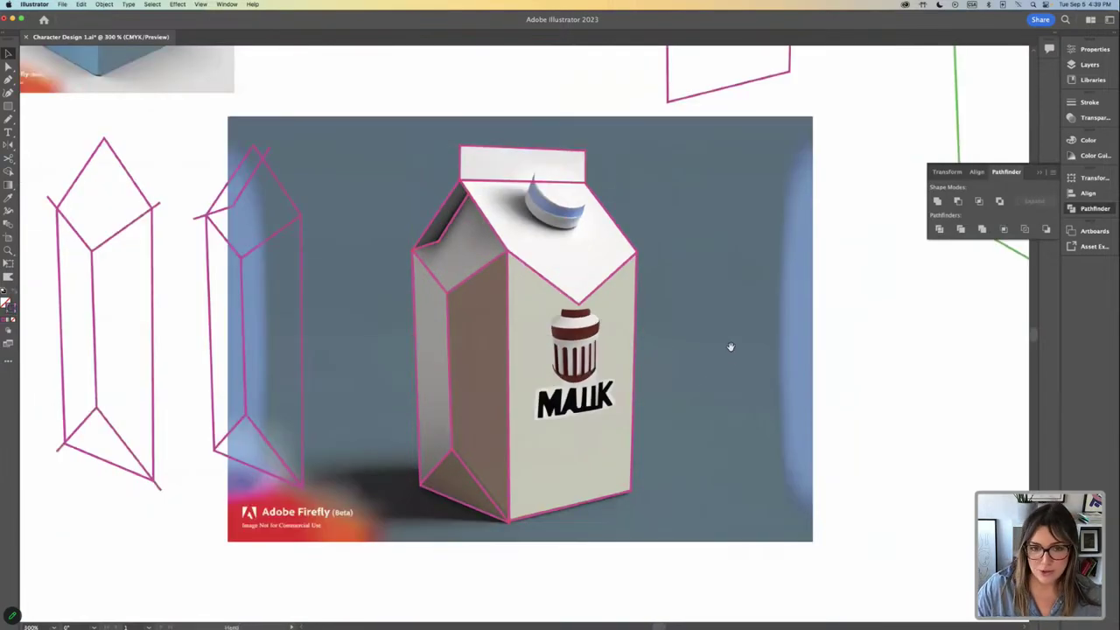
scroll(471, 223, "up", 1)
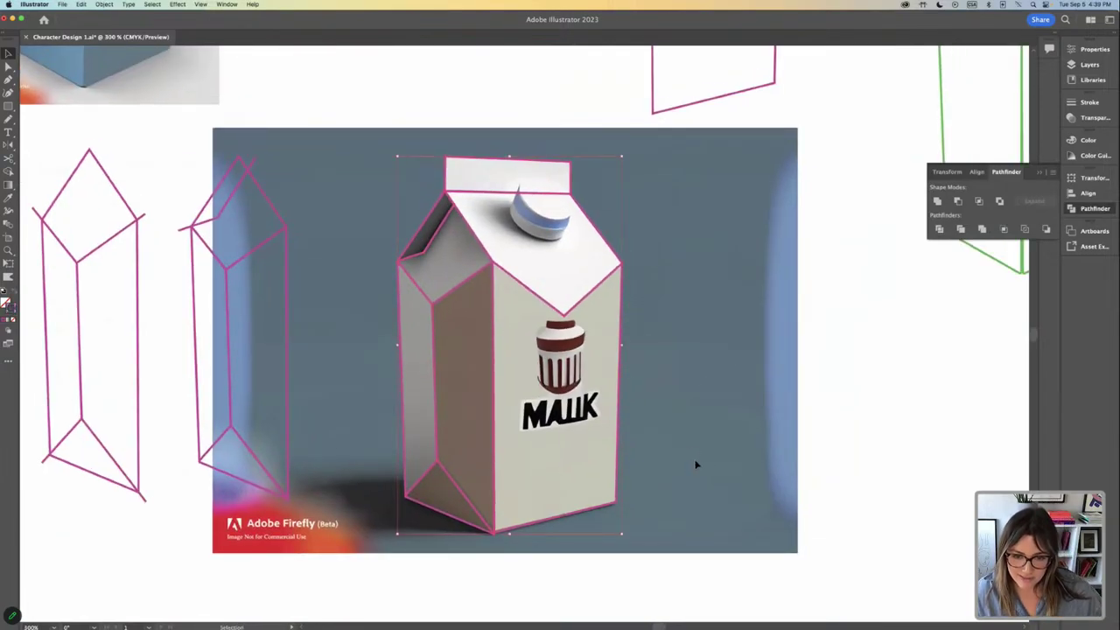
left_click(696, 465)
left_click(521, 306)
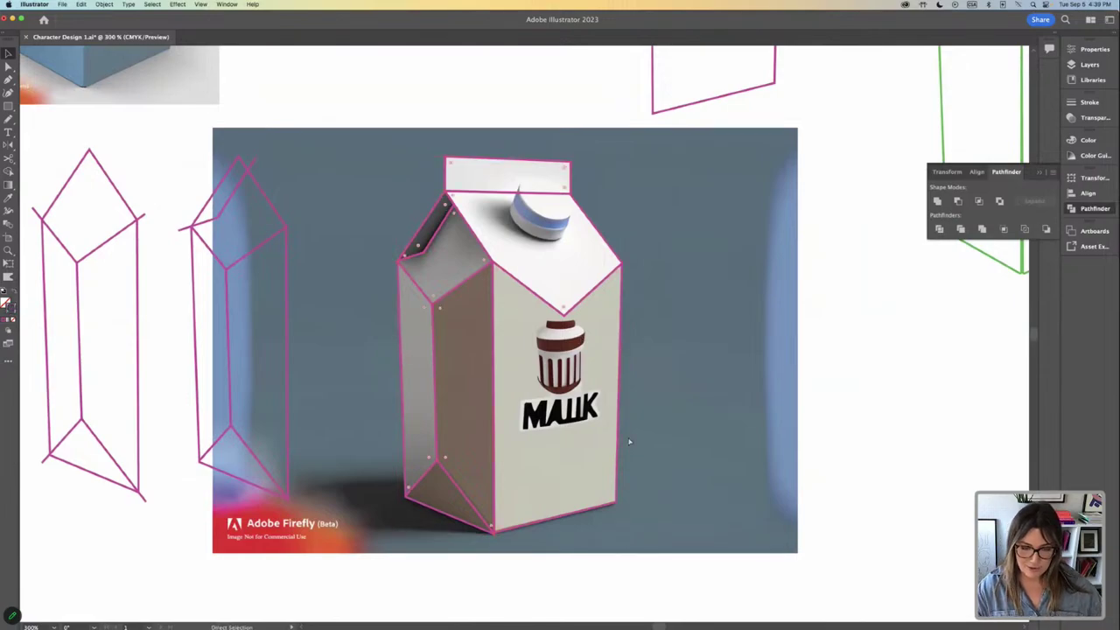
key("super+minus")
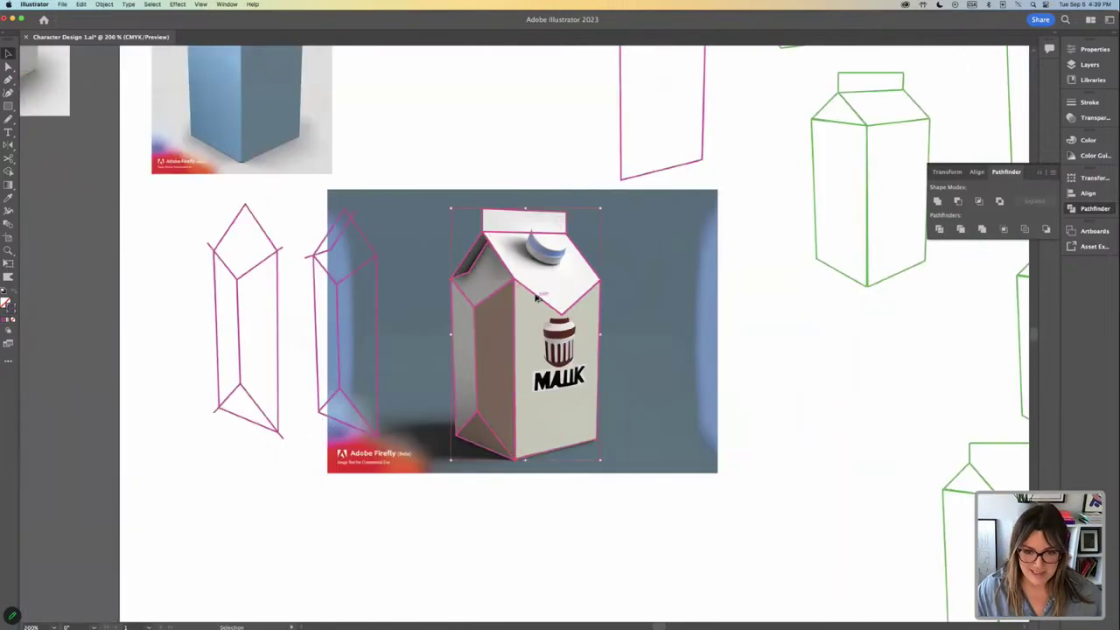
left_click_drag(532, 297, 744, 319)
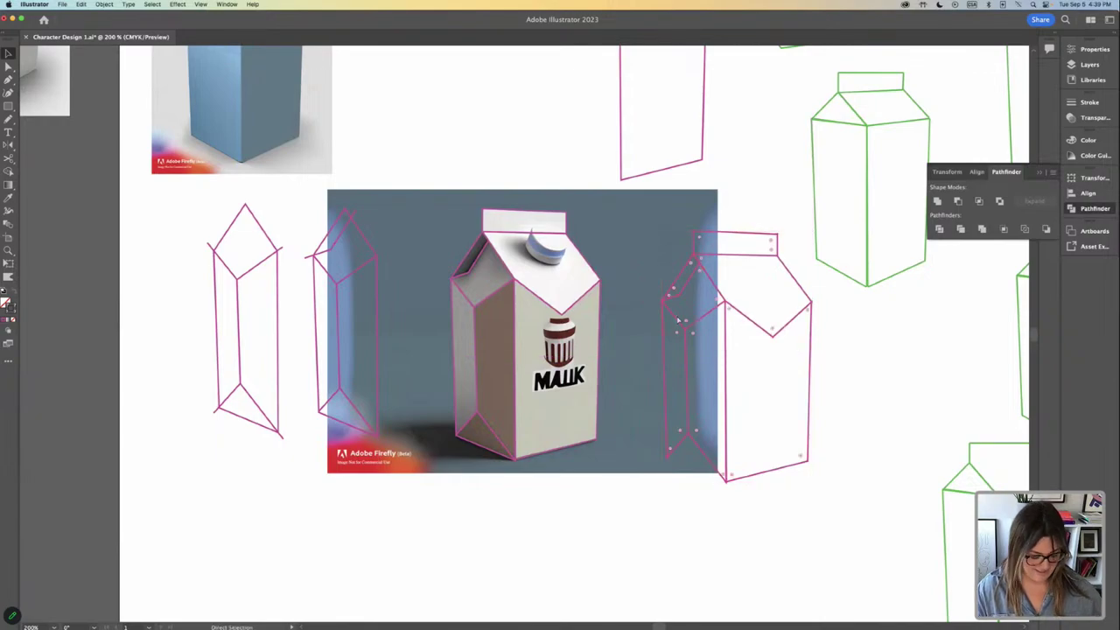
key("super+z")
Duplicate the whole carton outline level with the original, overlapping the reference photo's right edge, and clear the selection.
left_click_drag(427, 187, 624, 503)
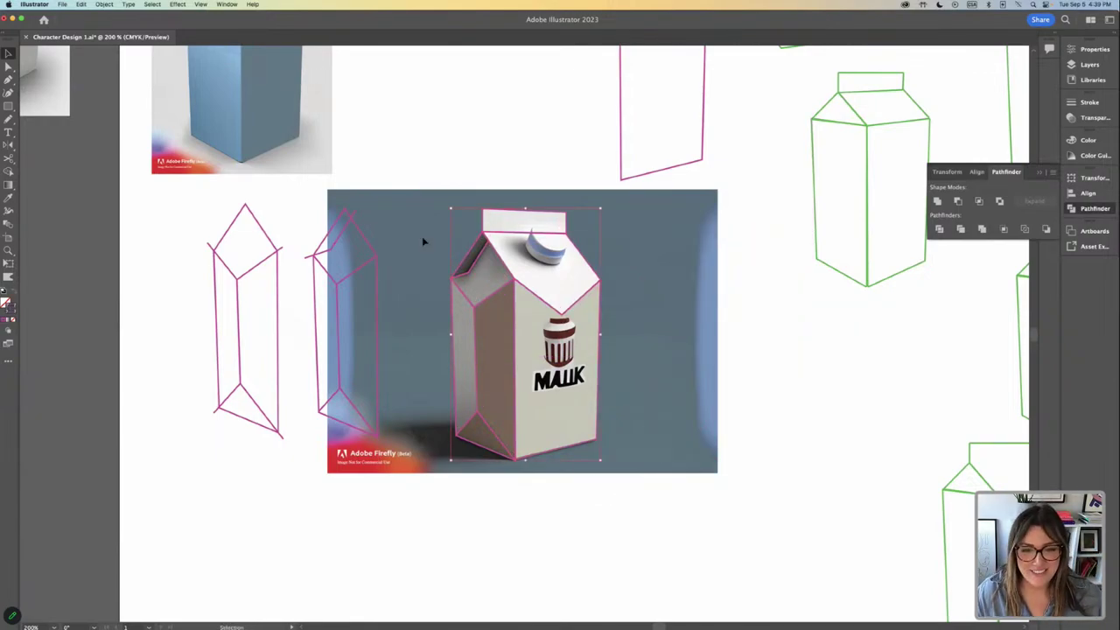
left_click(434, 197)
key("super+z")
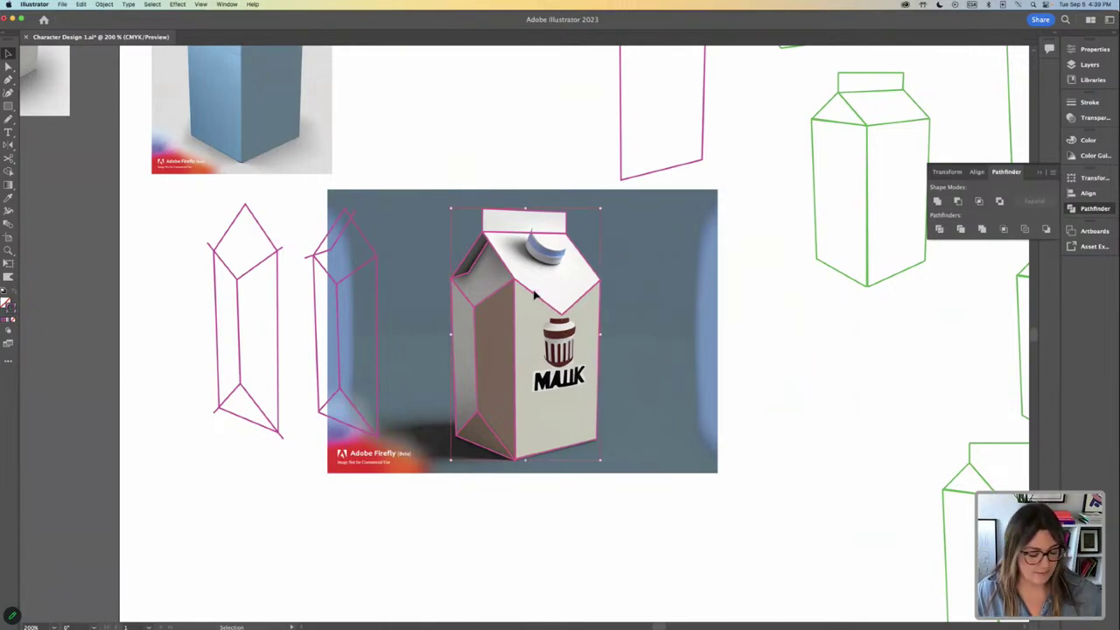
left_click_drag(535, 296, 719, 299)
left_click(877, 347)
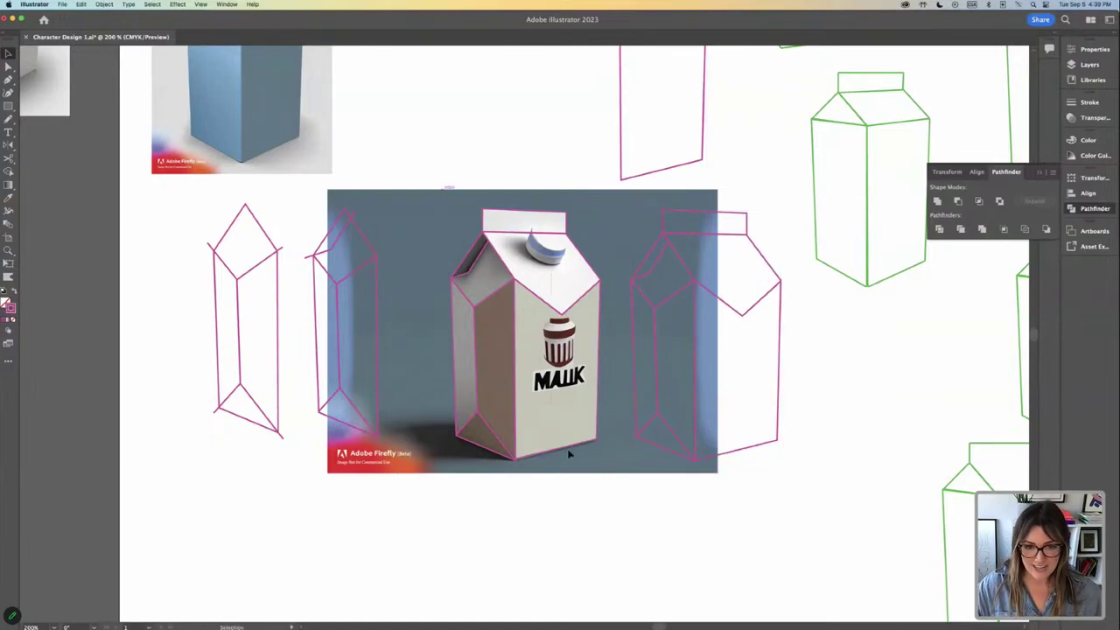
Place another copy of the traced carton outline on the pasteboard to the left of the artboard.
key("super+equal")
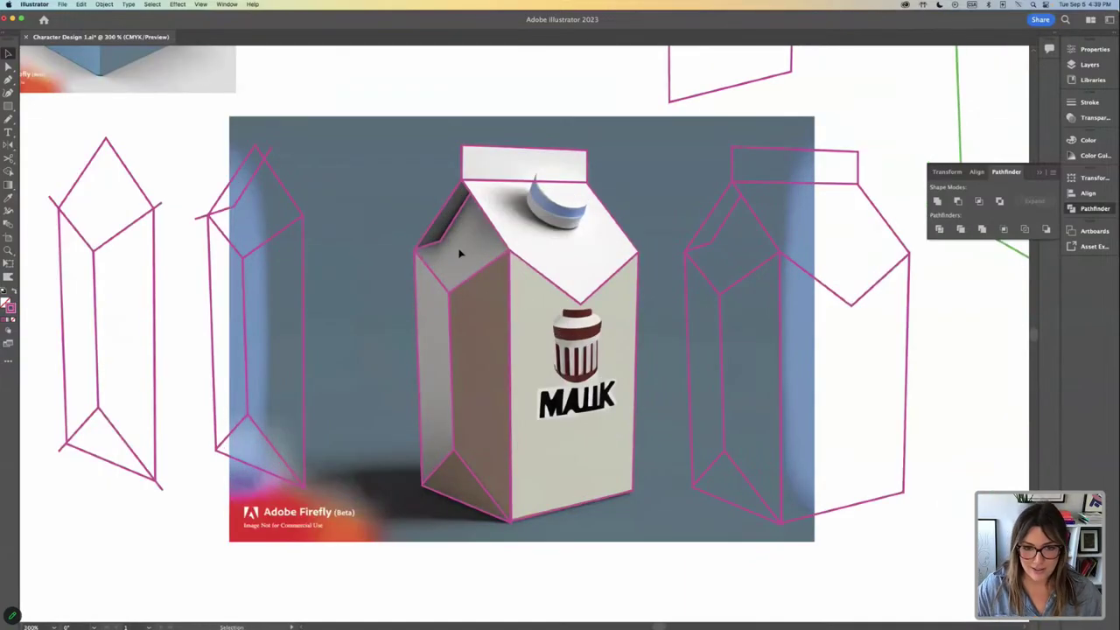
scroll(385, 188, "right", 3)
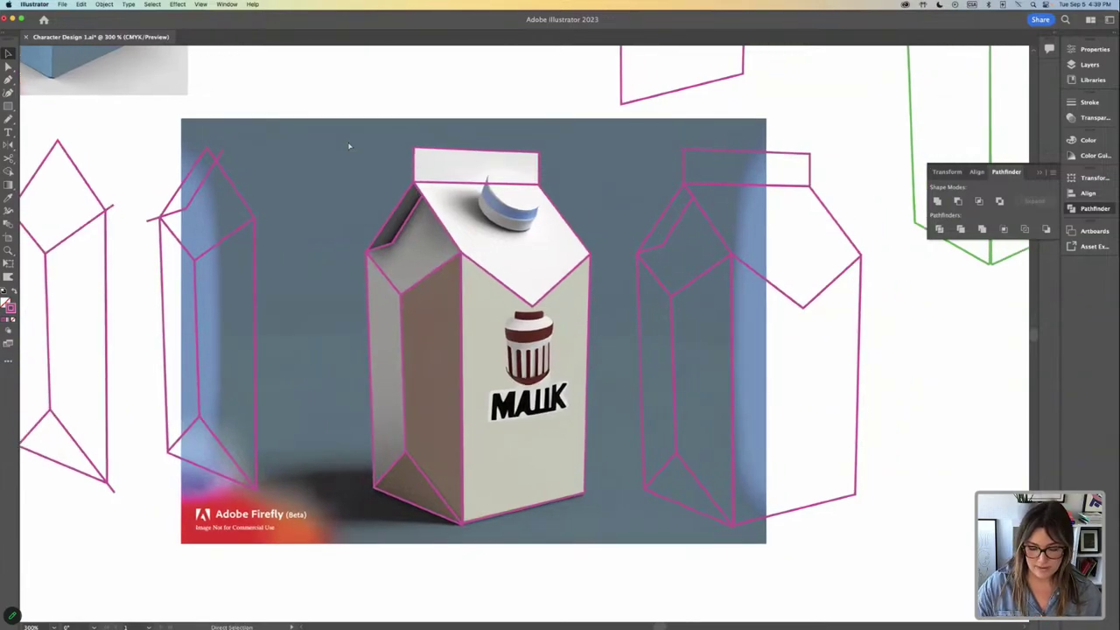
key("super+minus")
left_click(542, 389)
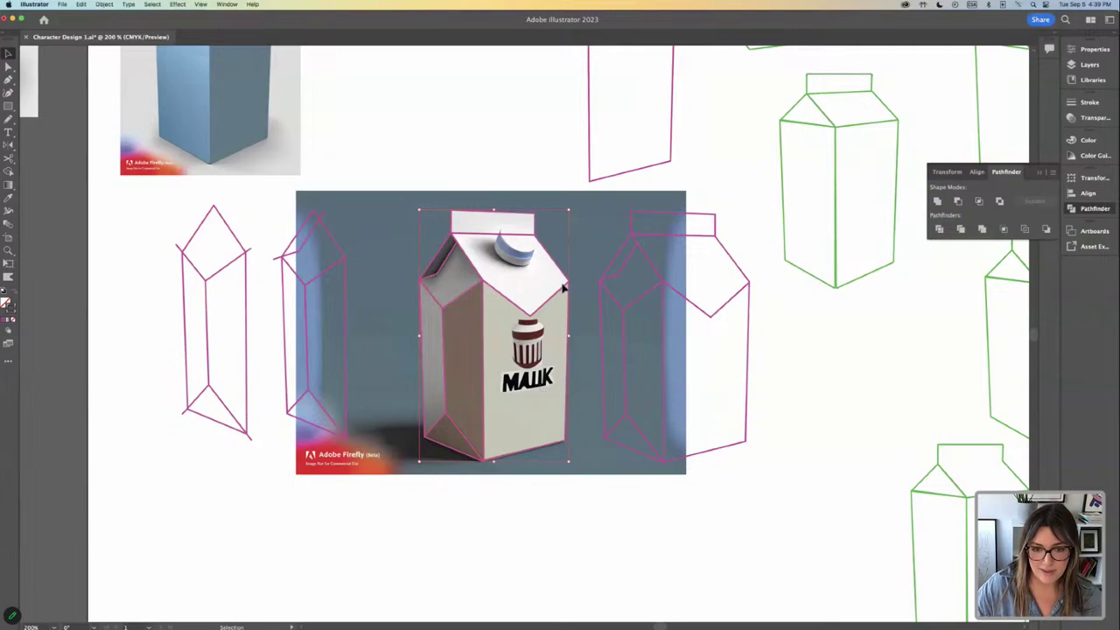
left_click_drag(564, 290, 58, 277)
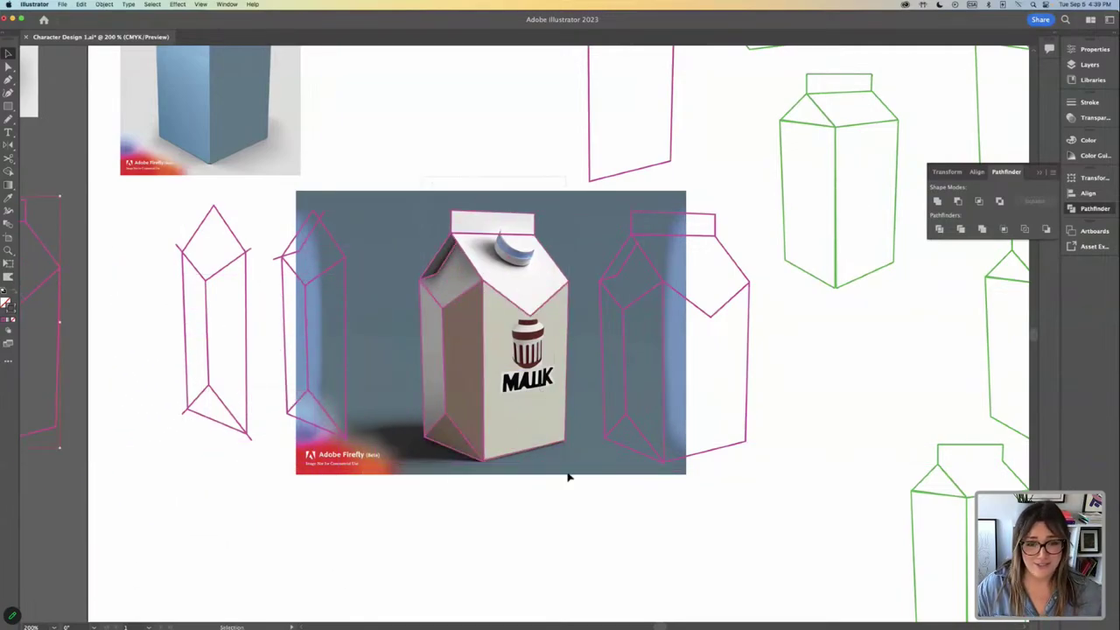
Add a second backup copy of the carton outline on the pasteboard, directly below the first one.
left_click_drag(568, 477, 450, 454)
key("super+minus")
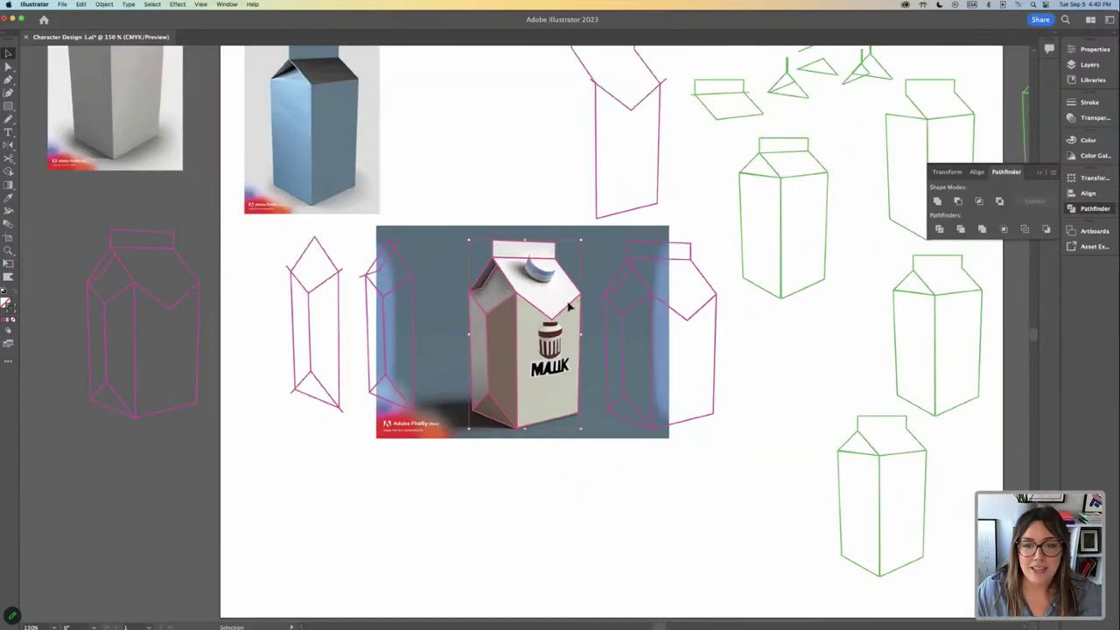
left_click(516, 293)
left_click_drag(436, 216, 567, 451)
left_click_drag(193, 299, 180, 496)
left_click(312, 494)
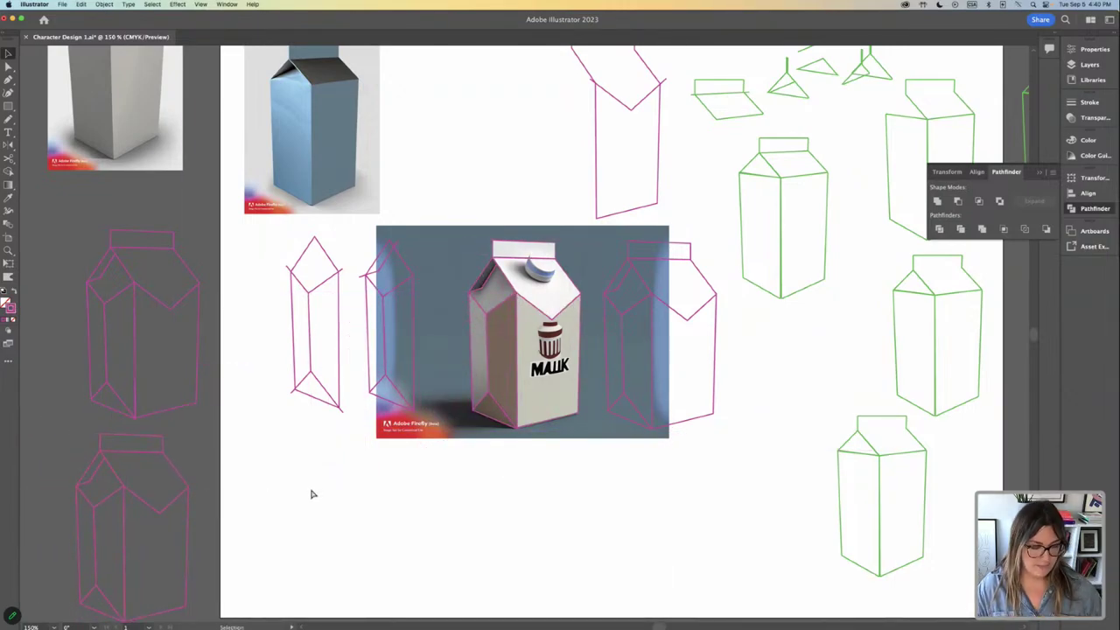
Hide the images layer so only the drawings are shown, and clear the selection.
key("a")
key("v")
left_click(479, 240)
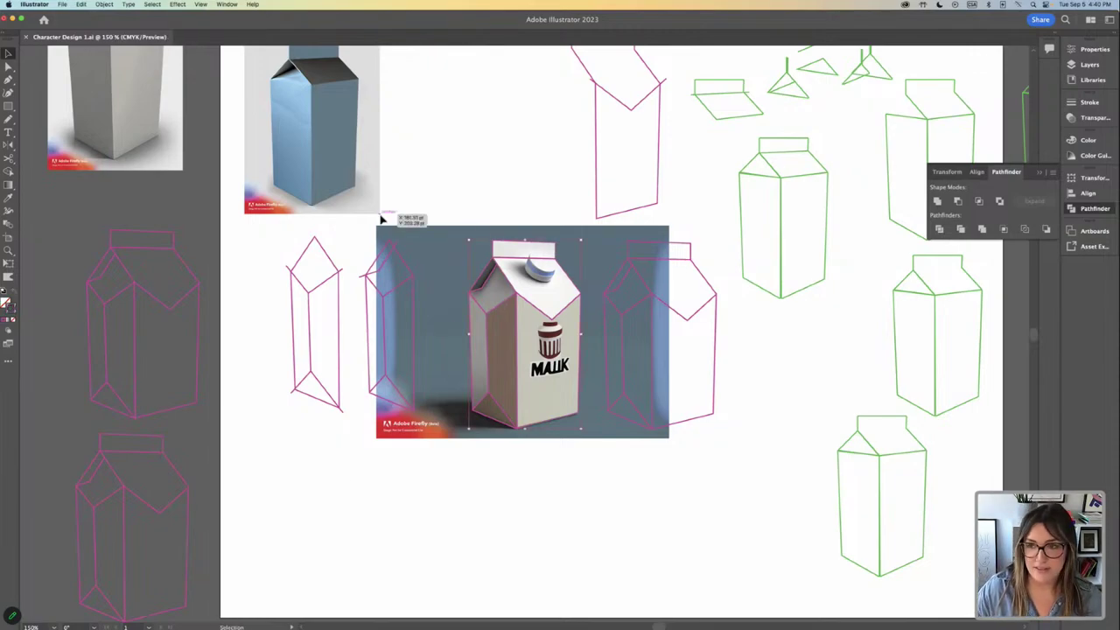
left_click(1095, 50)
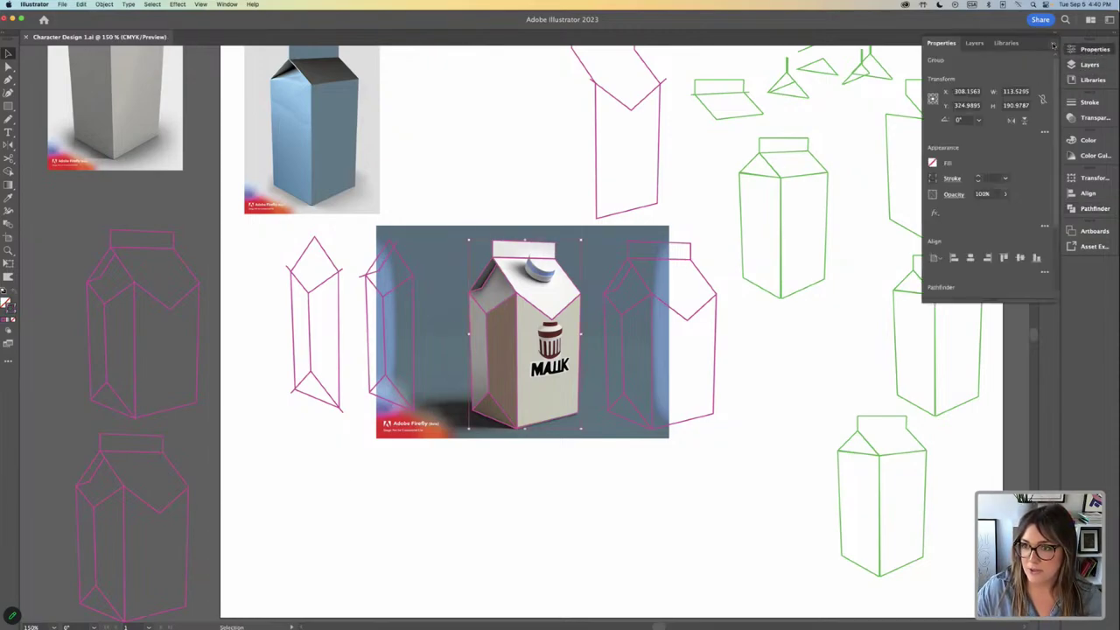
left_click(1053, 45)
left_click(1089, 64)
left_click(934, 92)
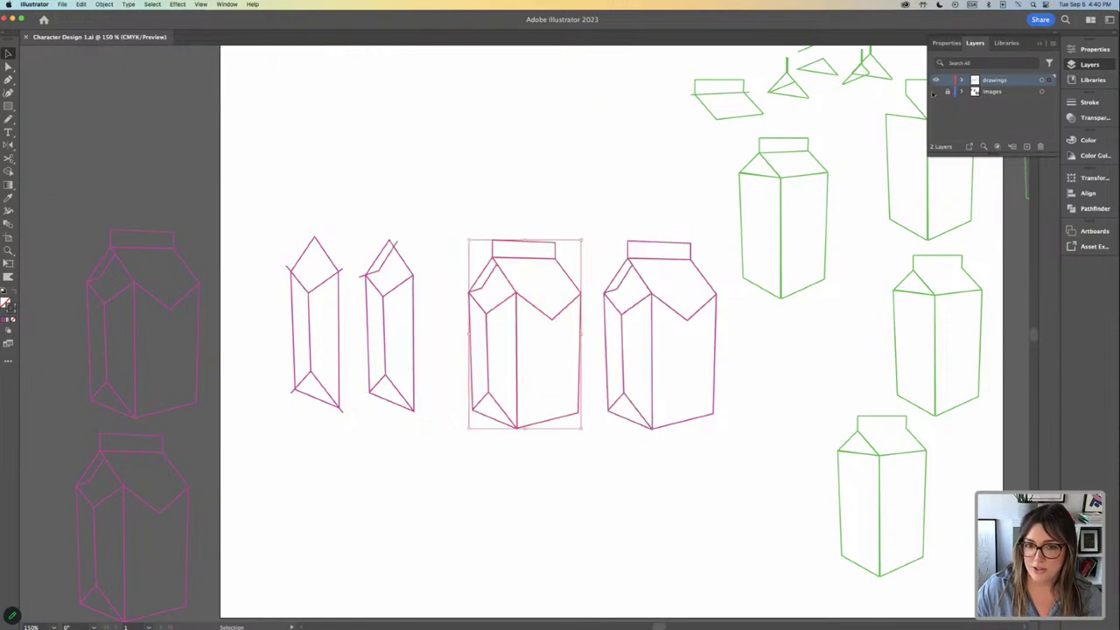
left_click(560, 200)
Move the rightmost magenta carton outline to the artboard's upper-left corner and deselect it.
scroll(482, 175, "right", 4)
scroll(482, 175, "down", 1)
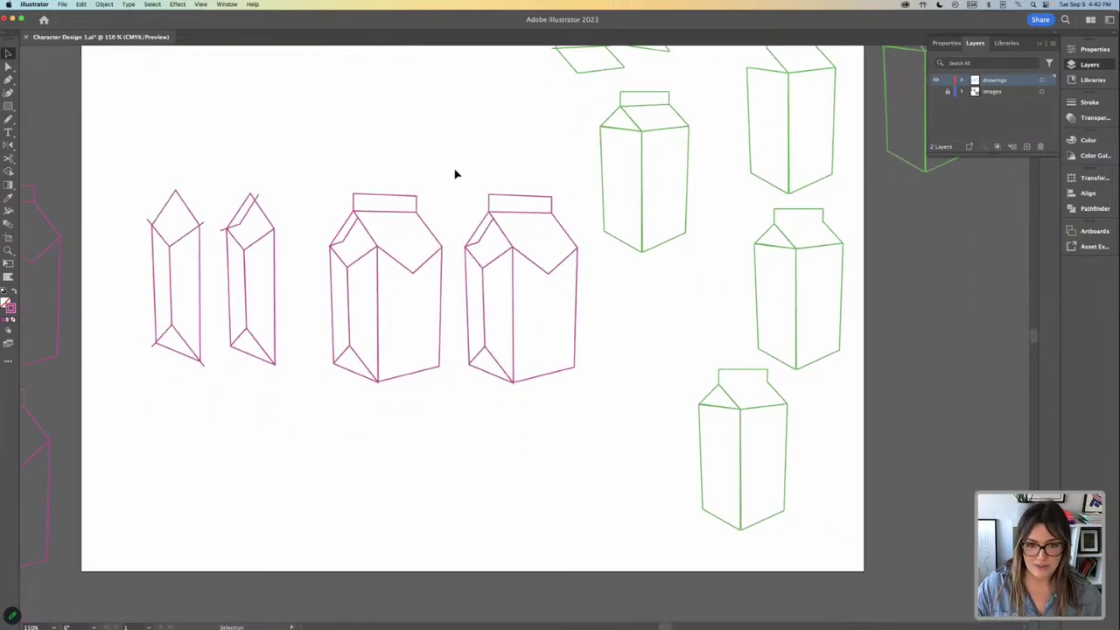
left_click_drag(455, 175, 589, 420)
key("super+minus")
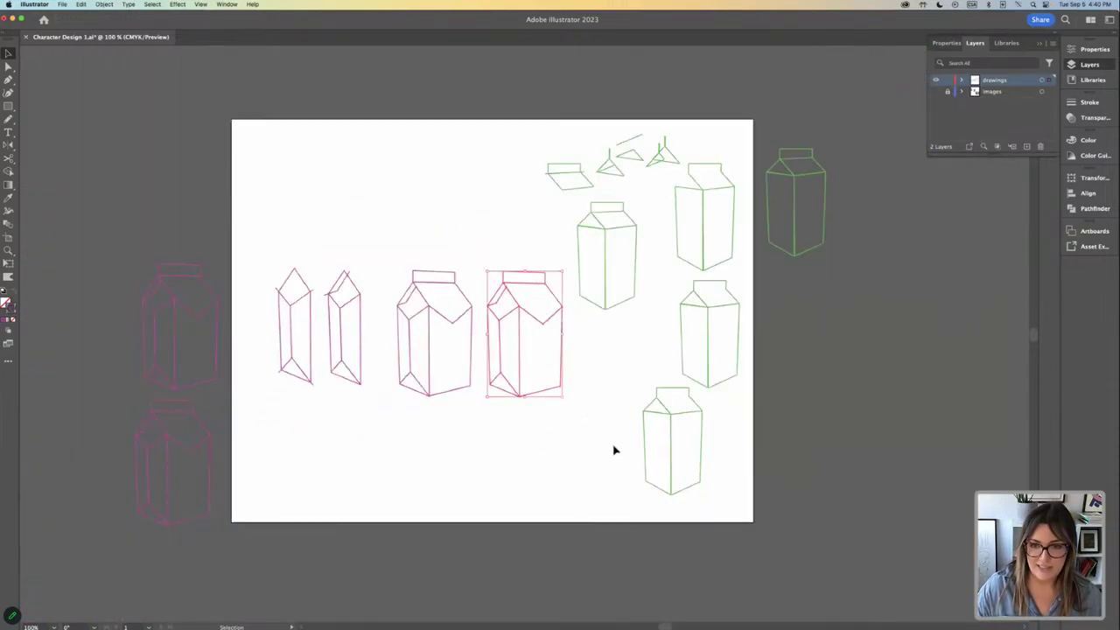
left_click(614, 450)
left_click(545, 321)
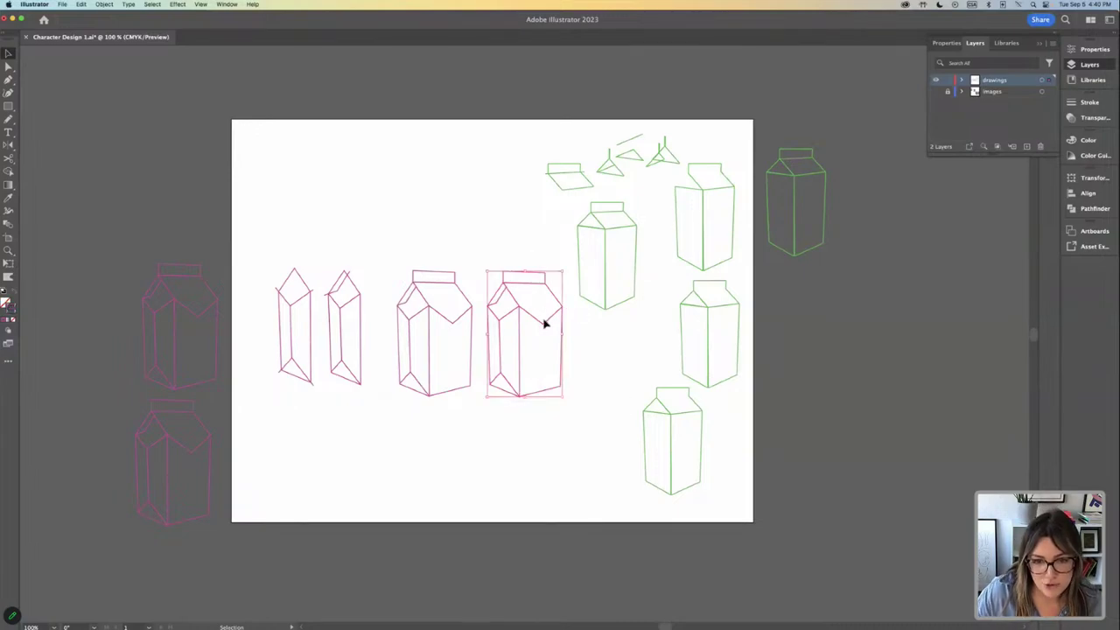
left_click_drag(545, 320, 315, 191)
left_click(453, 247)
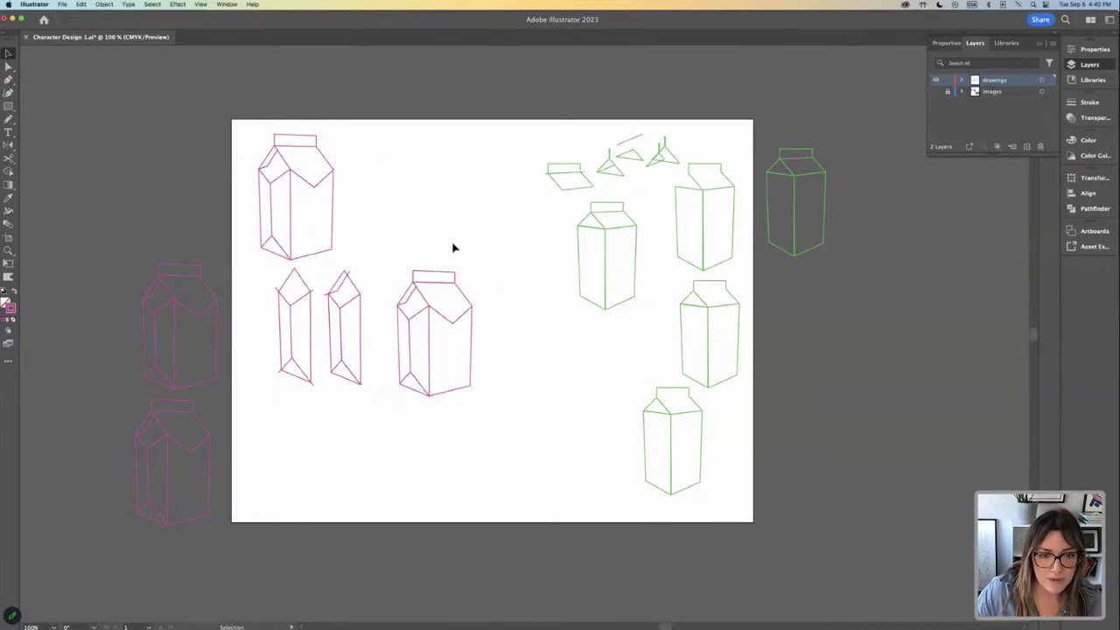
Move the two magenta side-panel pieces to the pasteboard left of the artboard, and place the upper green carton beside the central magenta one.
left_click_drag(243, 291, 362, 393)
left_click_drag(347, 307, 180, 147)
left_click(625, 224)
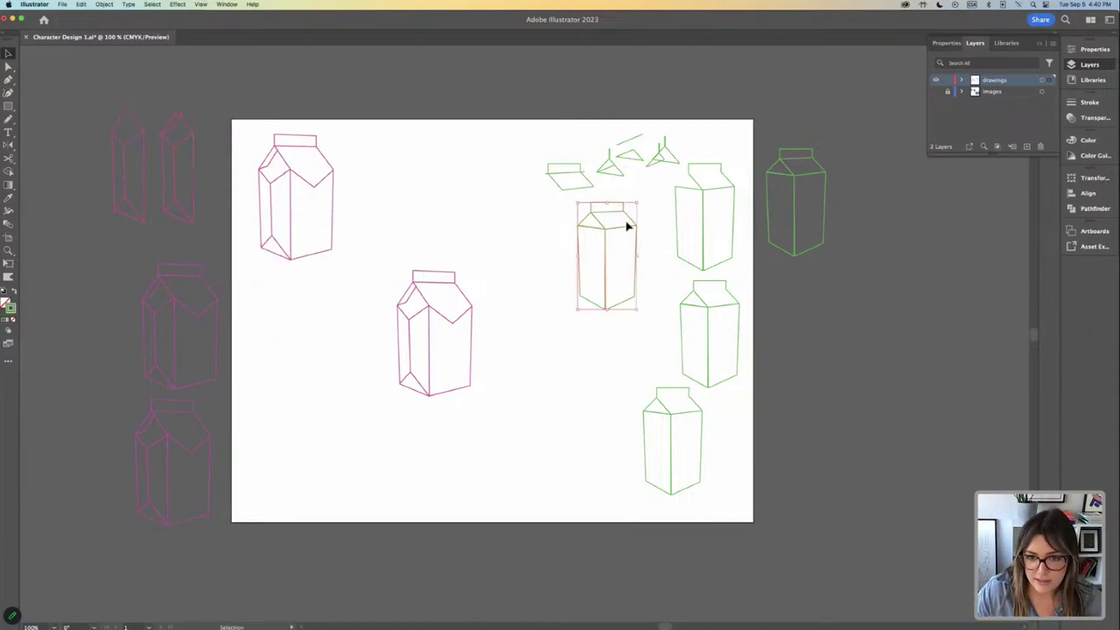
left_click_drag(625, 225, 556, 262)
left_click(645, 246)
Move the green flap fragments and the three green cartons near the artboard's right edge onto the pasteboard to the right.
mouse_move(735, 194)
left_mouse_down()
mouse_move(670, 132)
mouse_move(712, 202)
mouse_move(747, 203)
left_mouse_up()
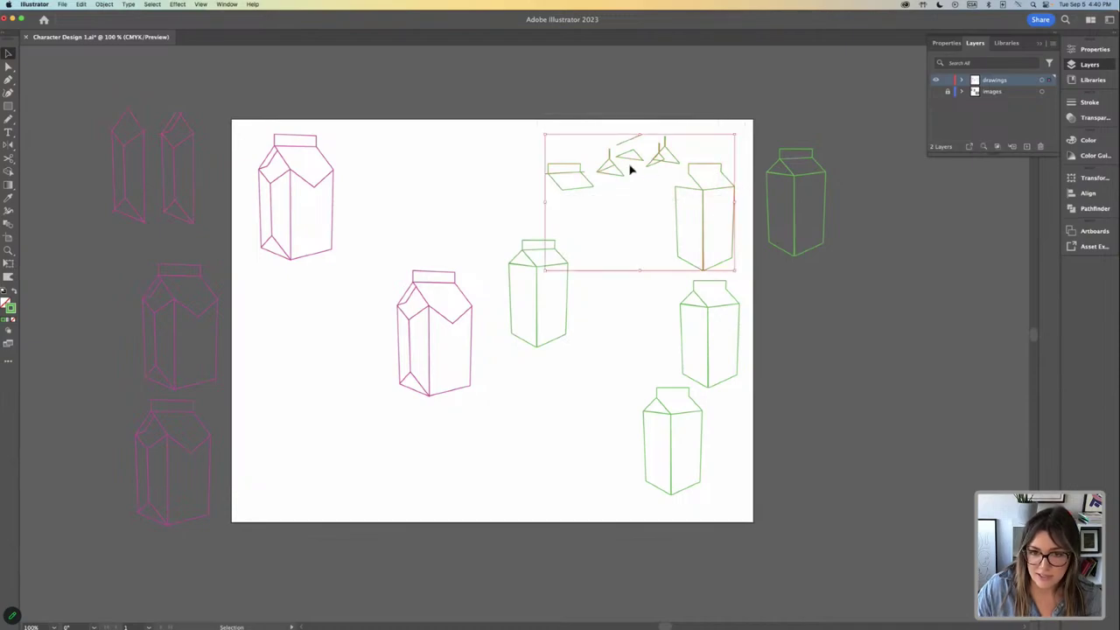
mouse_move(630, 167)
left_mouse_down()
mouse_move(582, 175)
mouse_move(883, 204)
mouse_move(877, 197)
left_mouse_up()
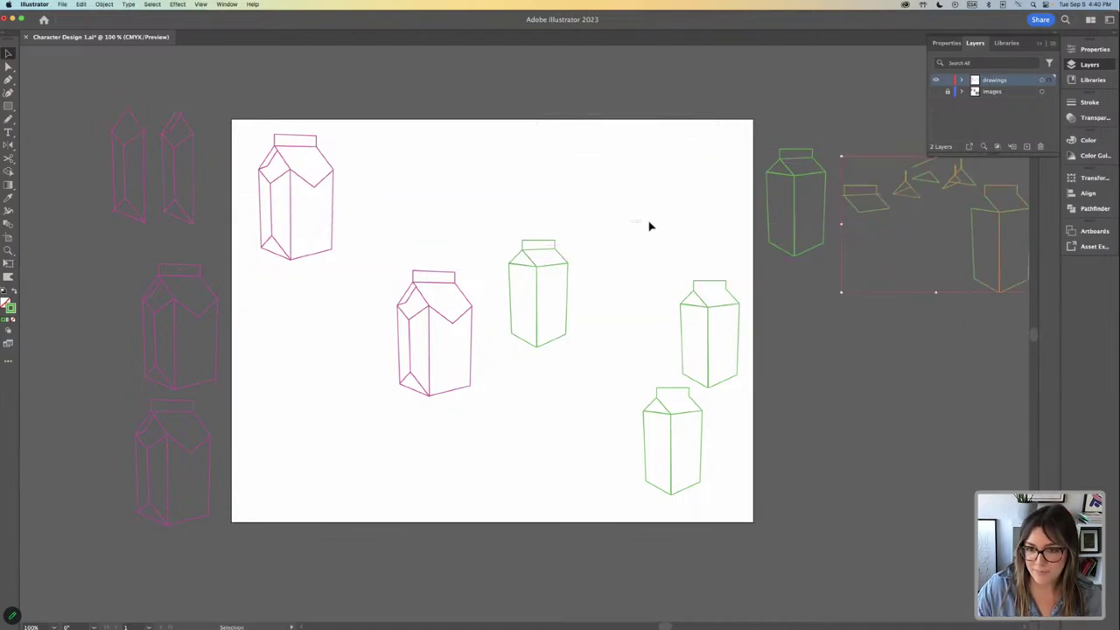
left_click_drag(649, 213, 696, 513)
scroll(772, 408, "right", 3)
scroll(601, 319, "right", 3)
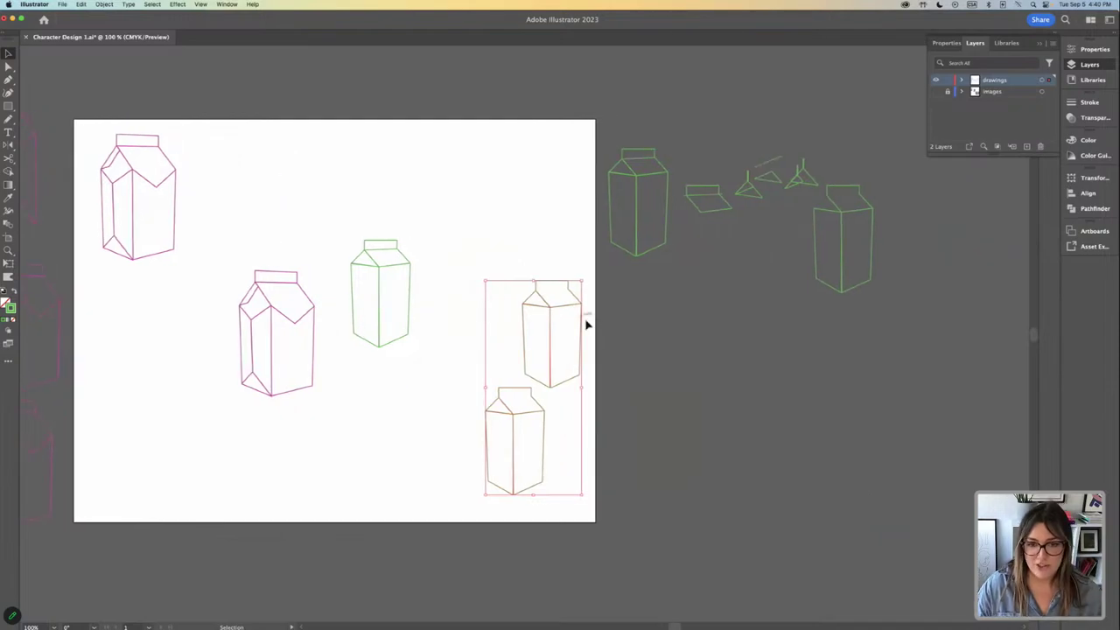
left_click_drag(587, 320, 720, 268)
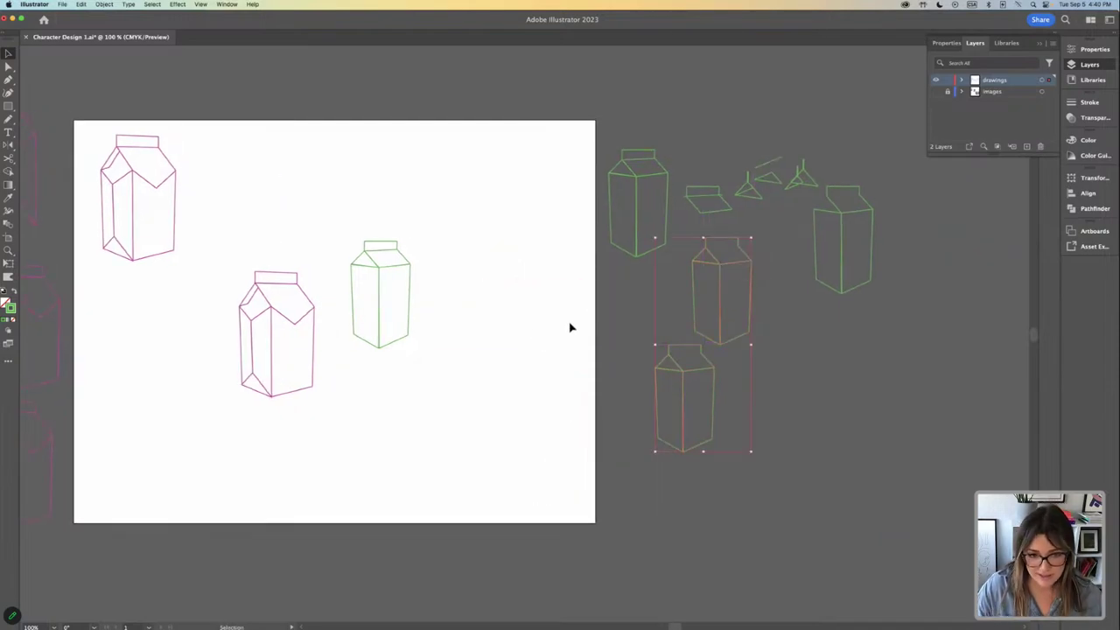
Move the remaining green carton to the right side of the artboard, away from the central magenta carton, and deselect it.
scroll(585, 292, "left", 5)
scroll(585, 292, "down", 2)
key("super+equal")
scroll(632, 277, "up", 4)
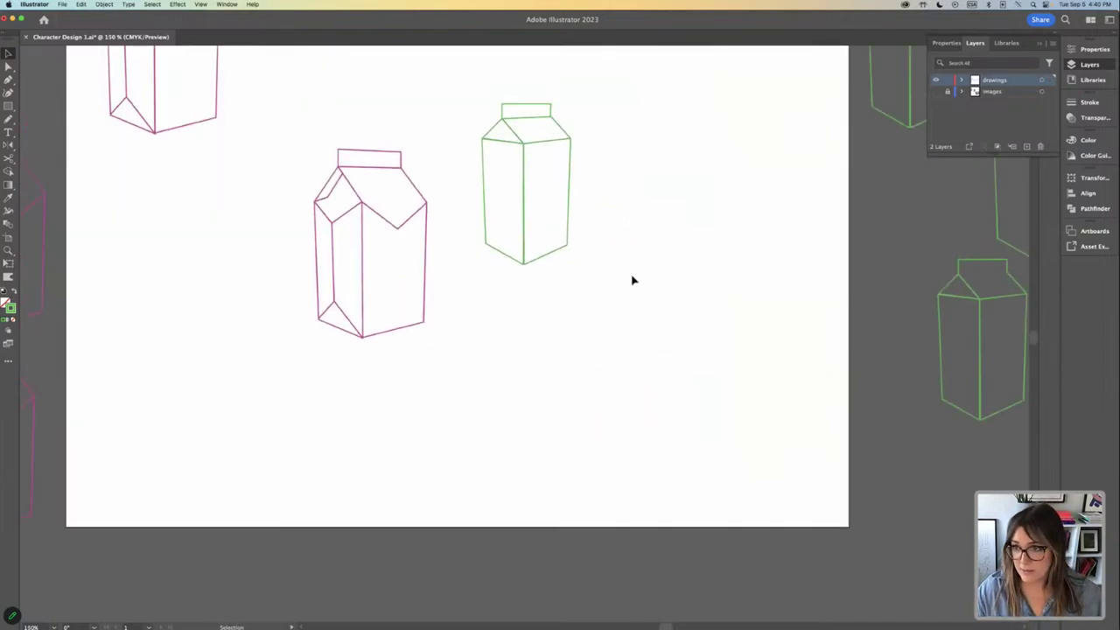
scroll(632, 277, "left", 1)
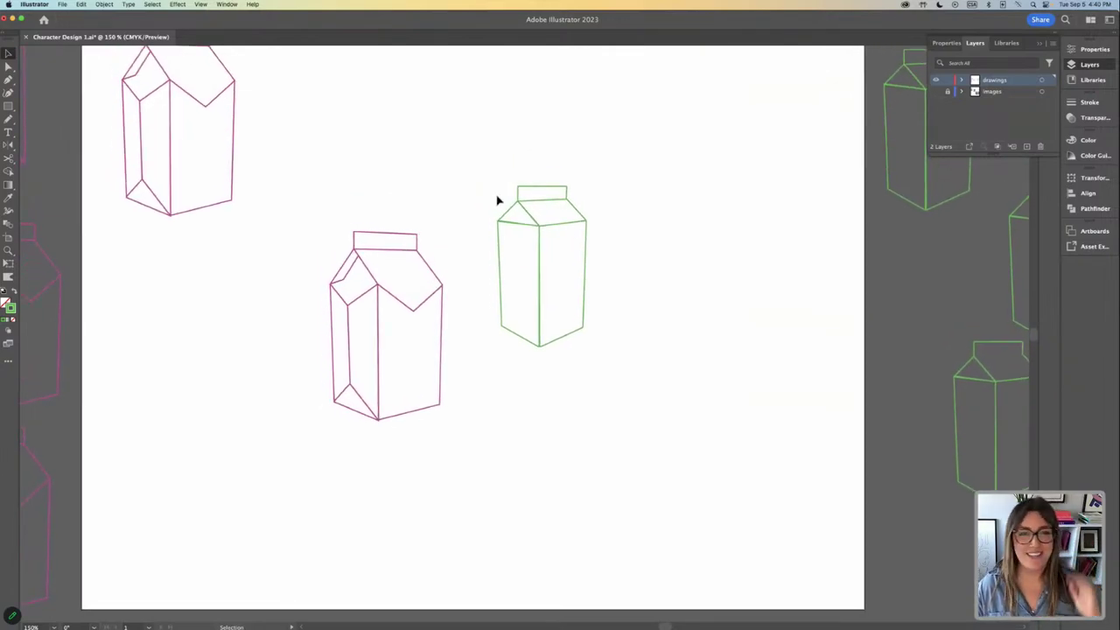
left_click_drag(481, 167, 541, 368)
left_click_drag(536, 228, 774, 232)
left_click(318, 167)
scroll(380, 135, "down", 2)
scroll(381, 135, "left", 2)
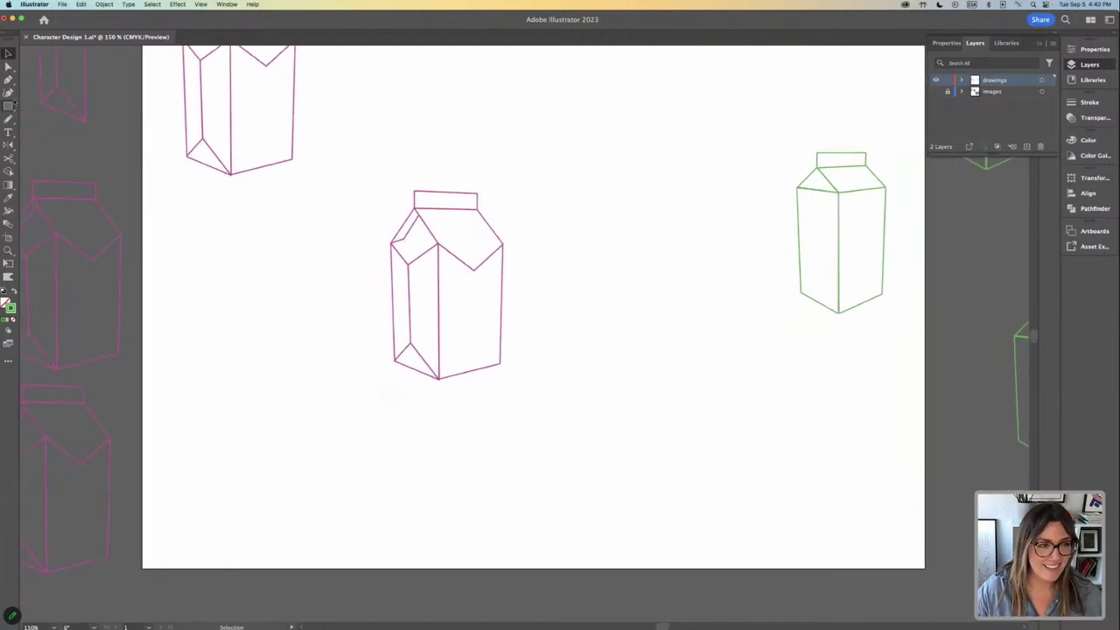
left_click(8, 105)
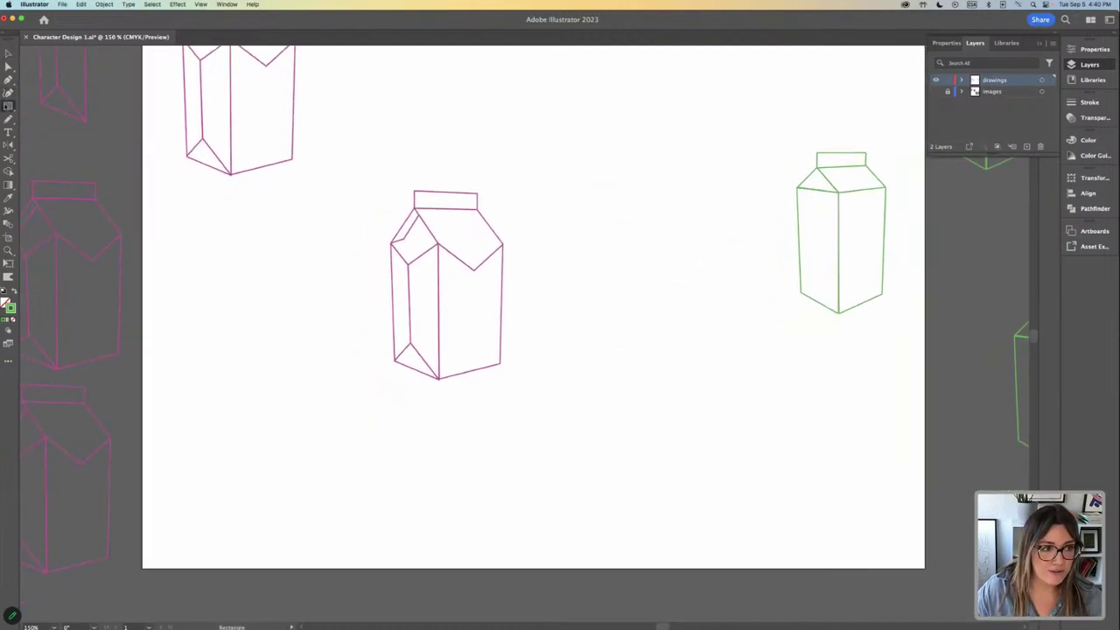
left_click(344, 293)
left_click(554, 323)
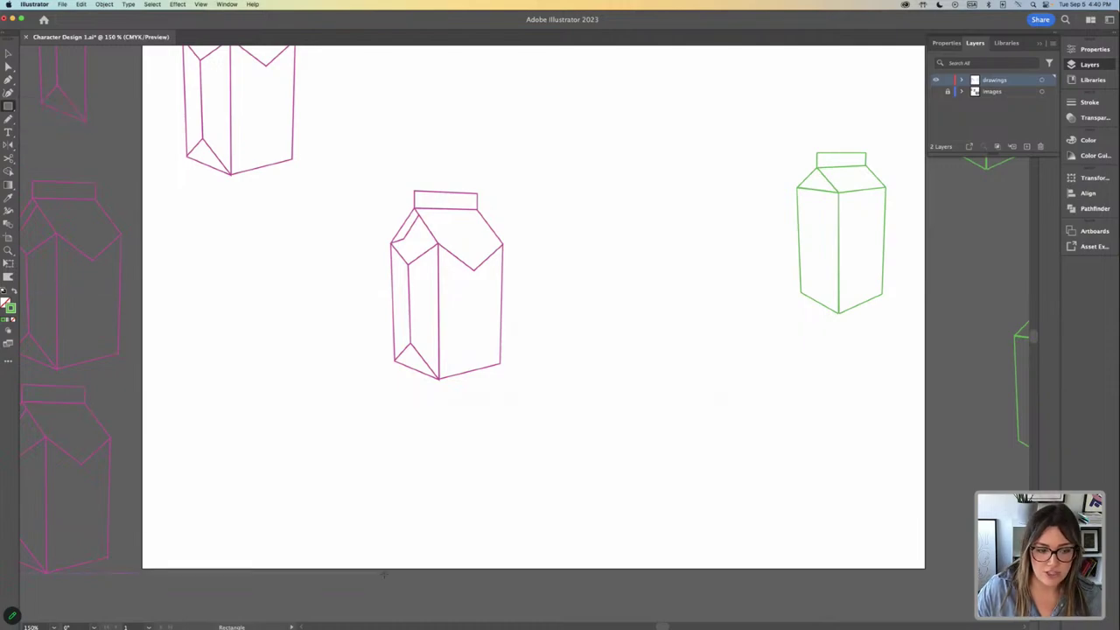
Switch to the Chrome browser and examine the retro cartoon faces in the Adobe Stock "mascot eyes" results, returning to Illustrator when done.
left_click(209, 610)
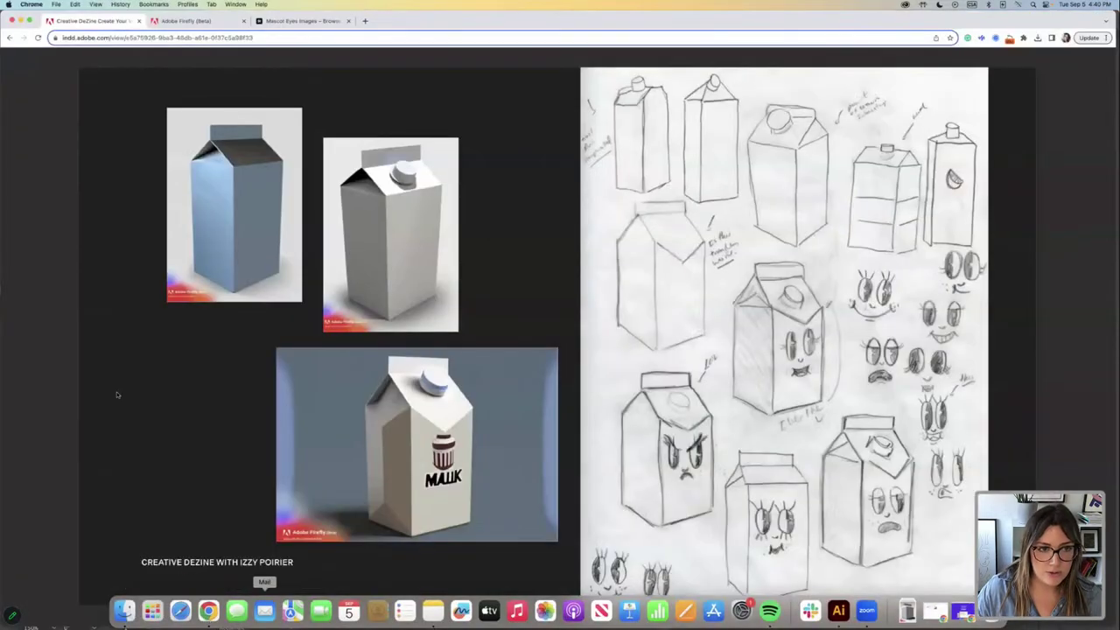
left_click(302, 20)
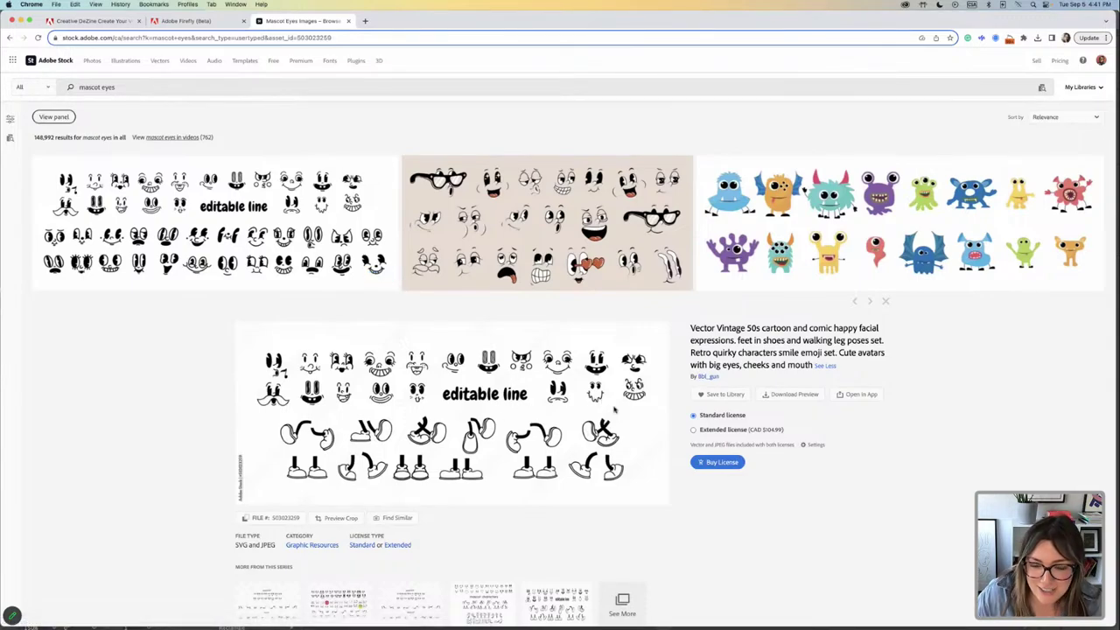
key("super+equal")
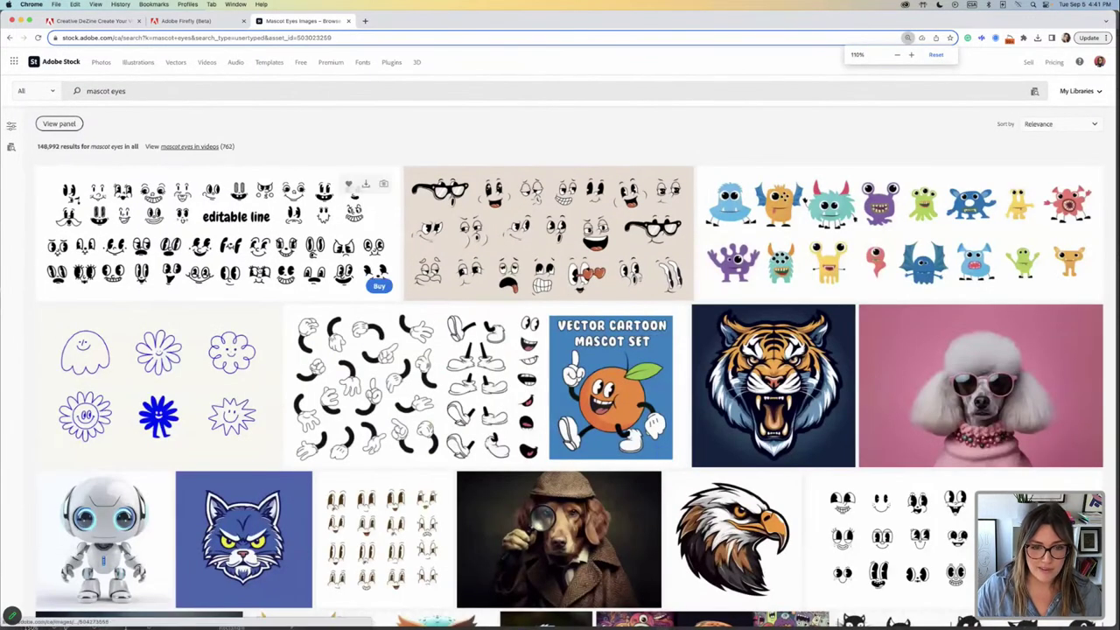
scroll(453, 467, "down", 5)
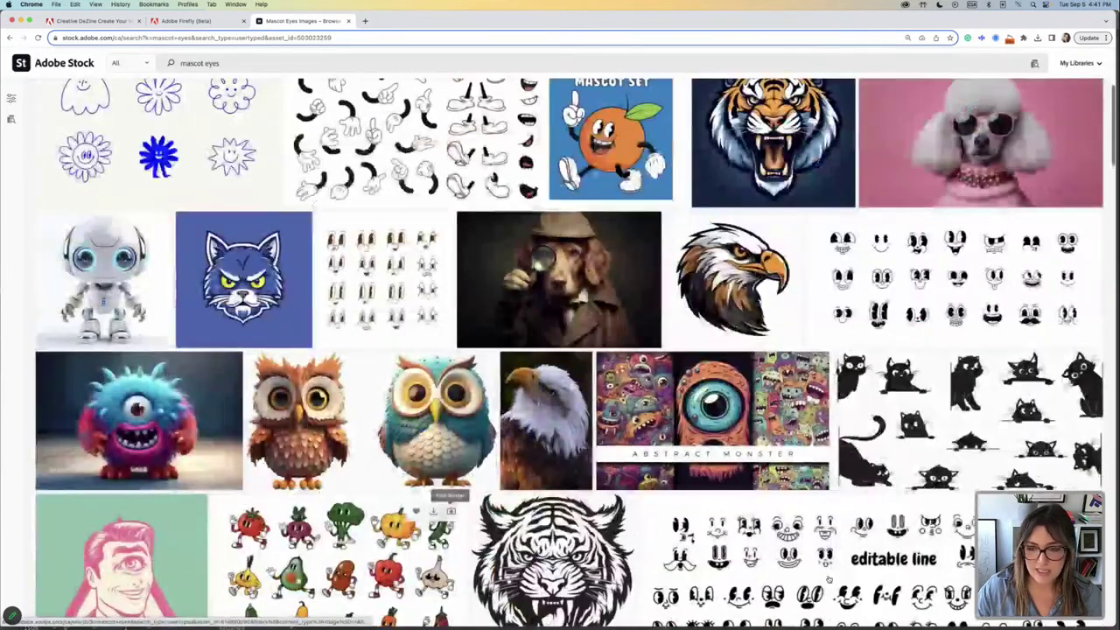
scroll(577, 293, "down", 8)
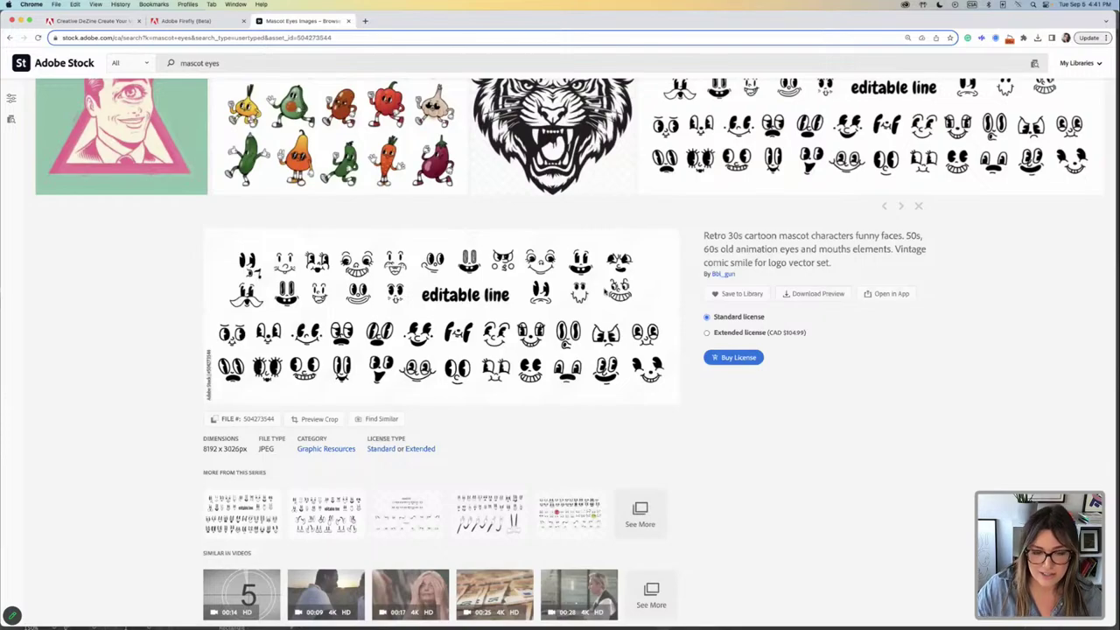
left_click_drag(581, 24, 591, 24)
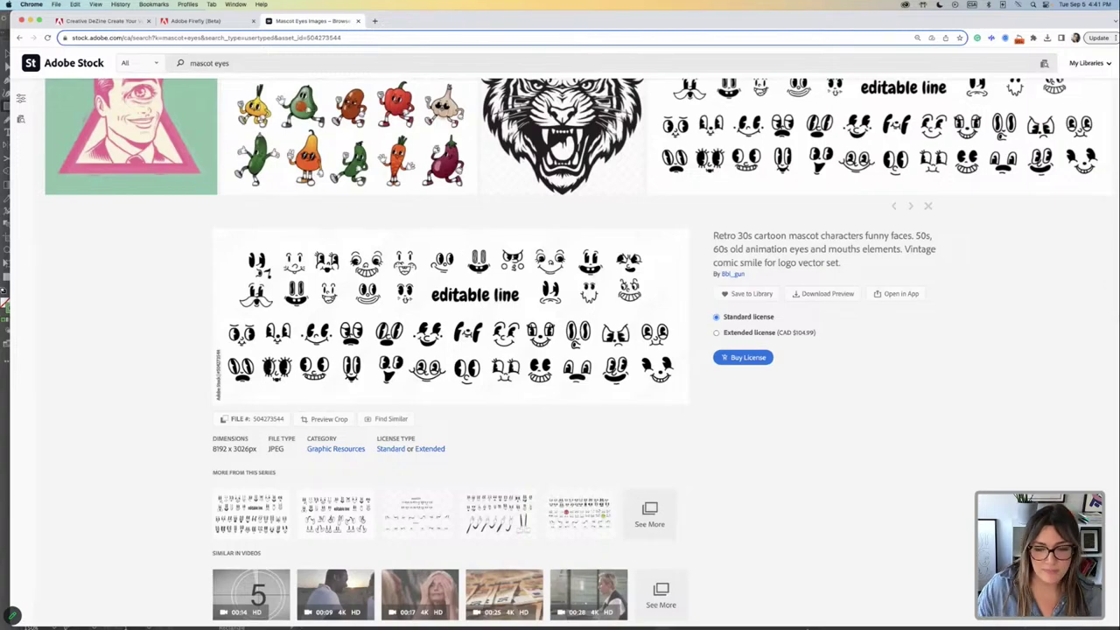
key("super+Tab")
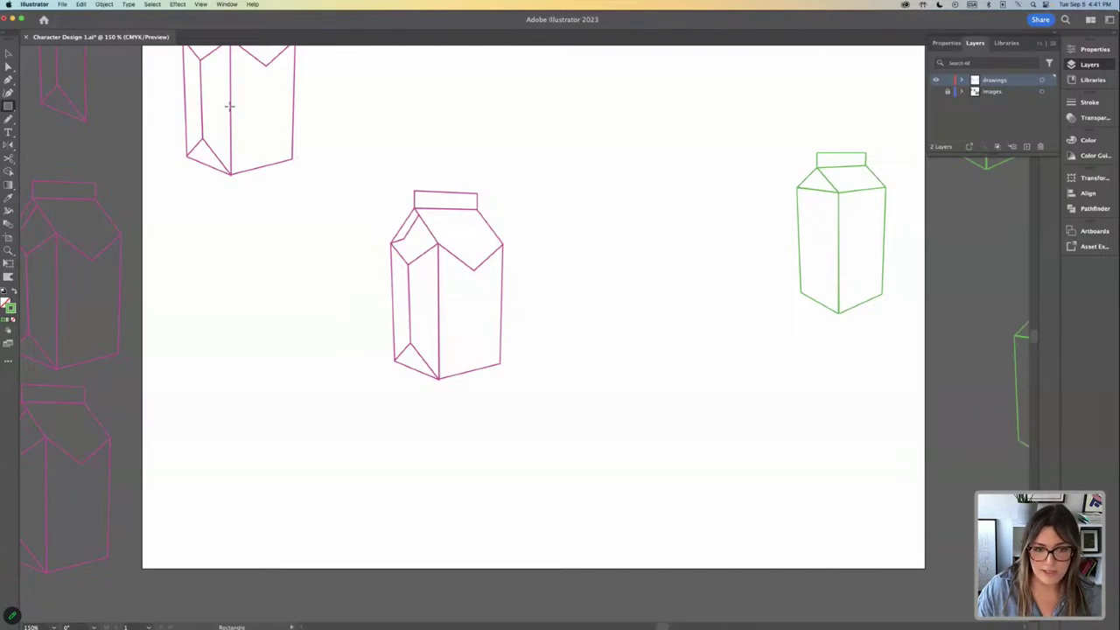
Switch to Chrome to review the milk carton photos and hand-drawn face sketches, then return to Illustrator and clear the selection.
left_click(456, 284)
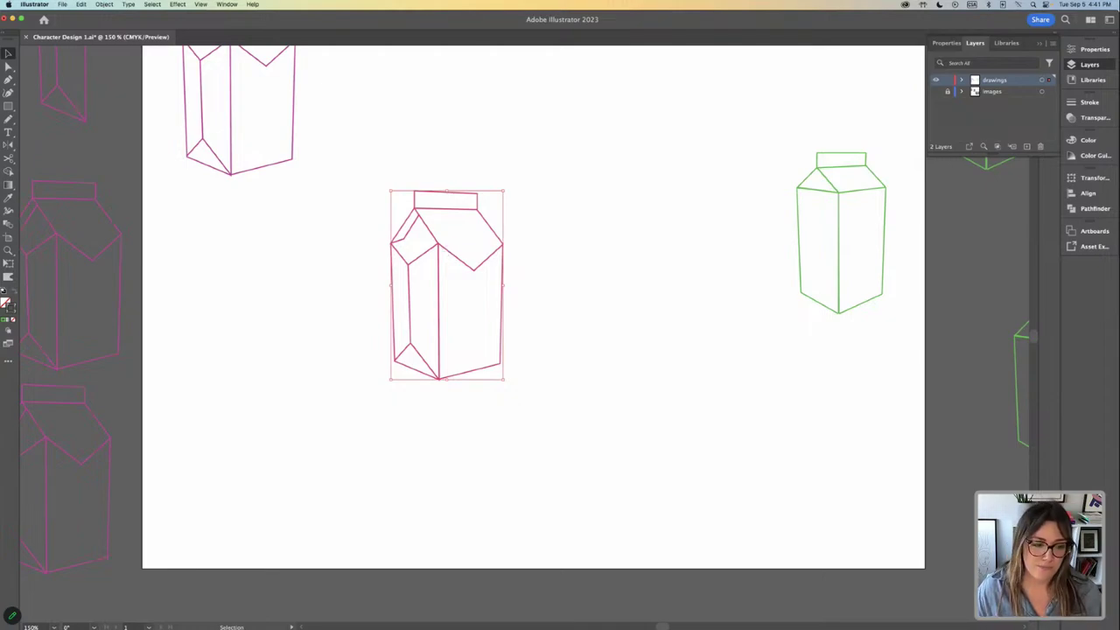
left_click(215, 614)
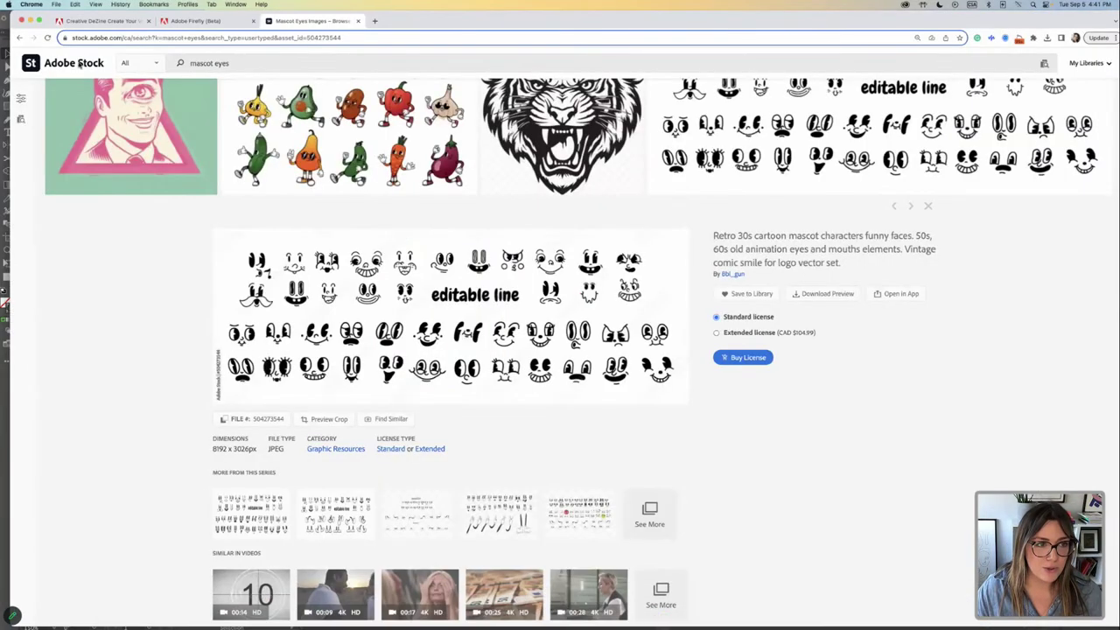
left_click(91, 19)
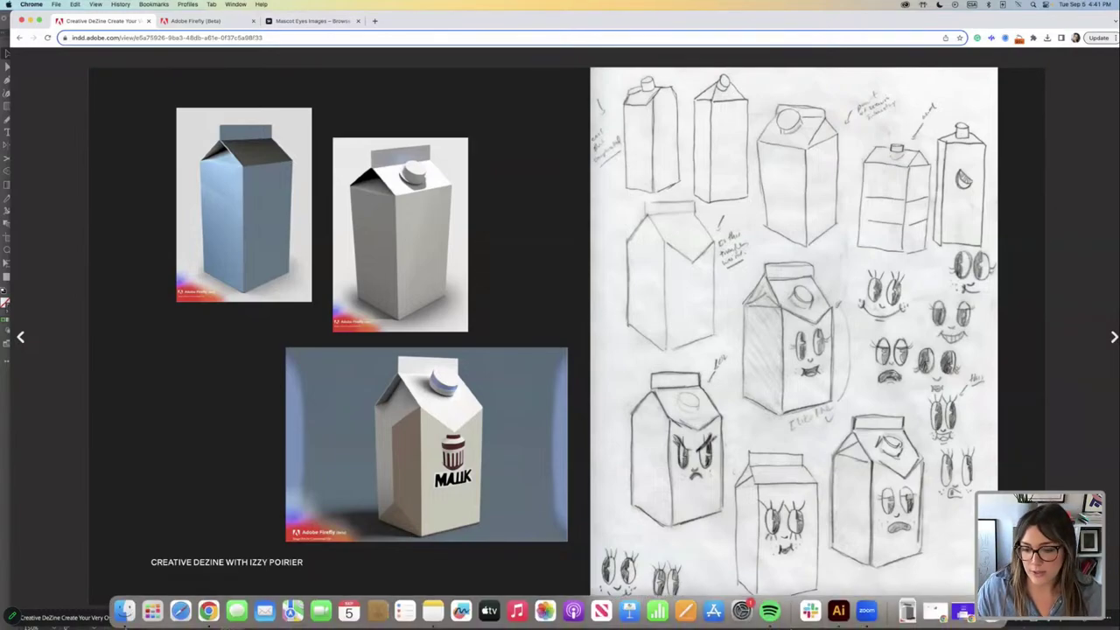
left_click(838, 610)
left_click(593, 394)
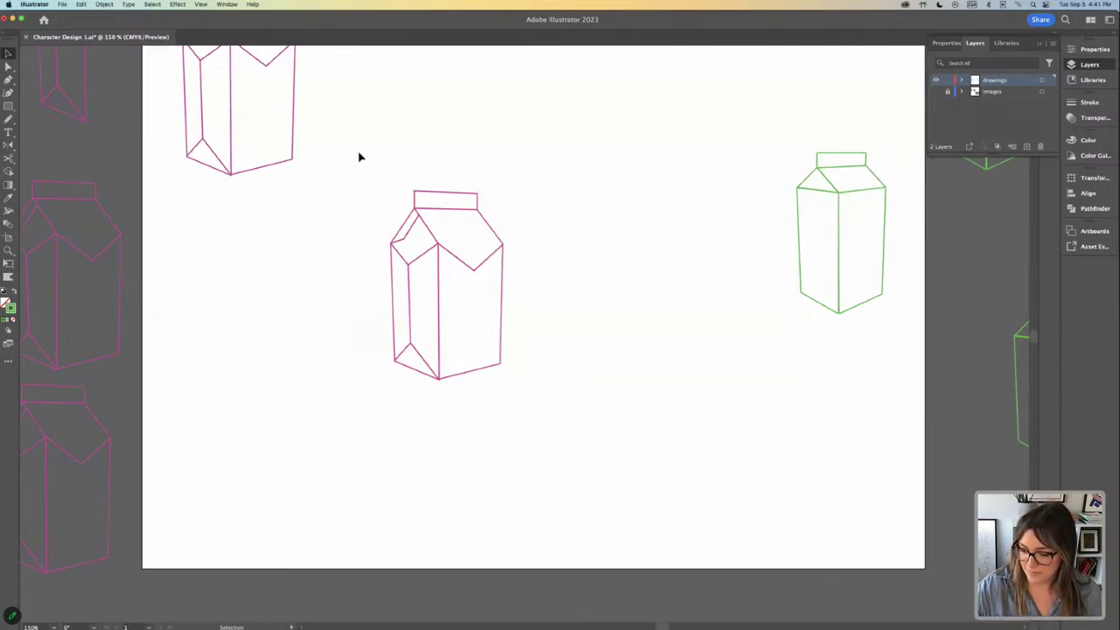
Draw a small upright rectangle to the right of the central magenta carton and fully round its corners into a pill shape.
scroll(358, 157, "down", 1)
left_click_drag(8, 106, 61, 105)
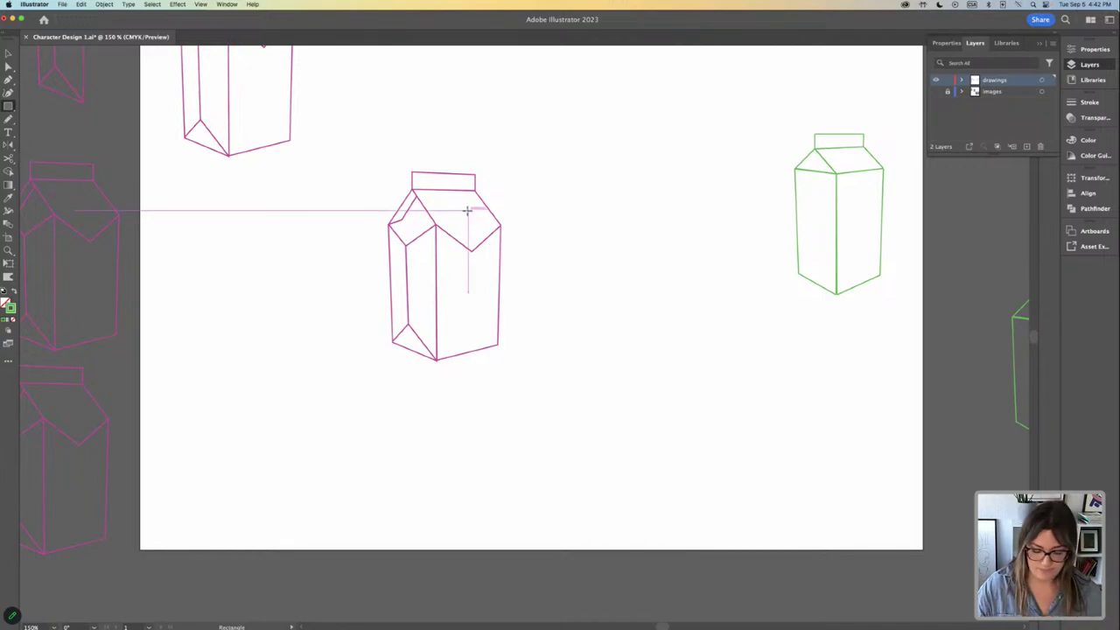
key("super+equal")
left_click_drag(688, 172, 460, 248)
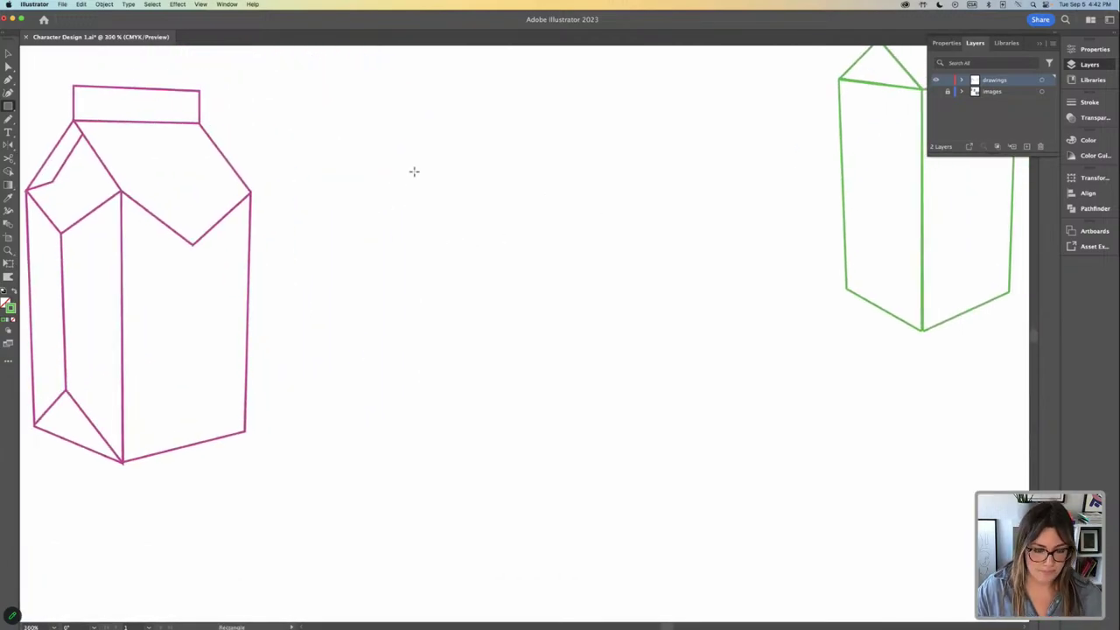
left_click_drag(409, 166, 446, 250)
key("a")
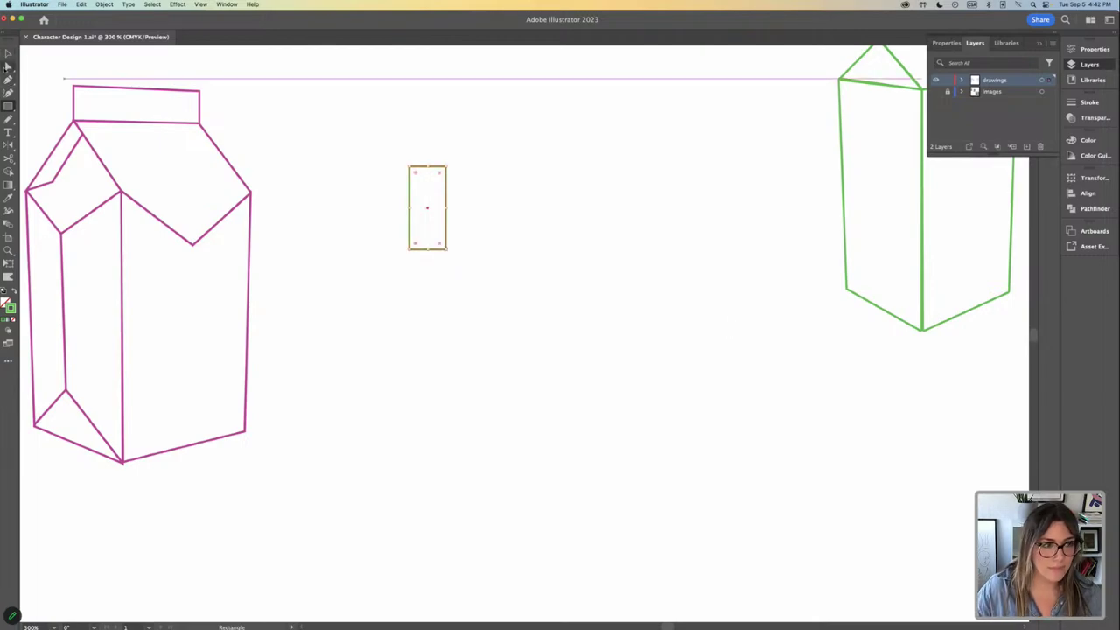
left_click_drag(415, 172, 420, 216)
left_click(509, 232)
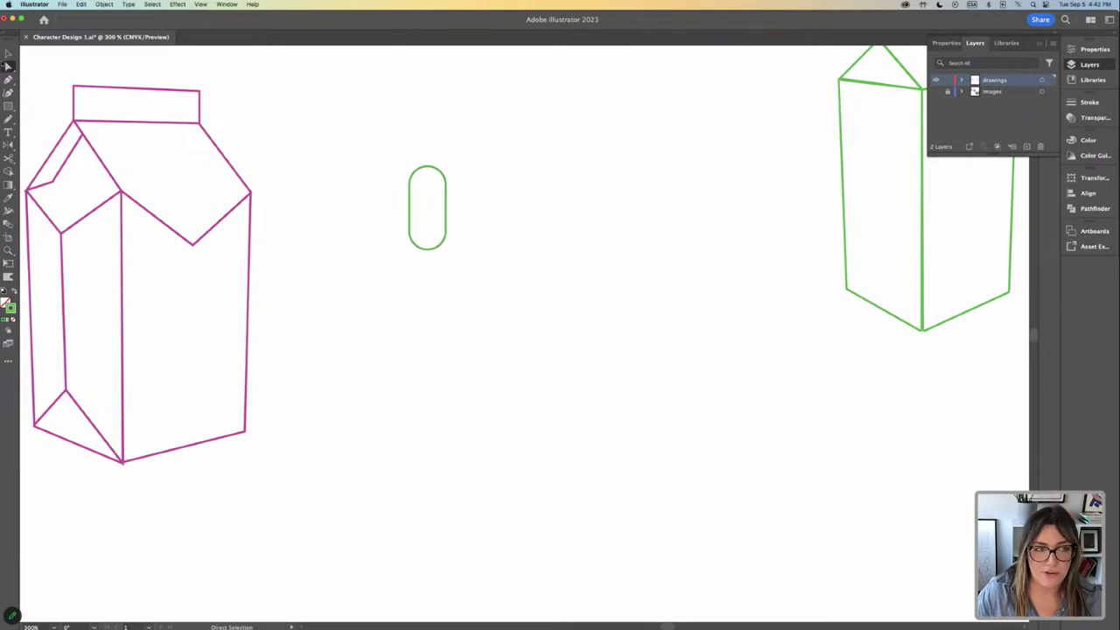
key("v")
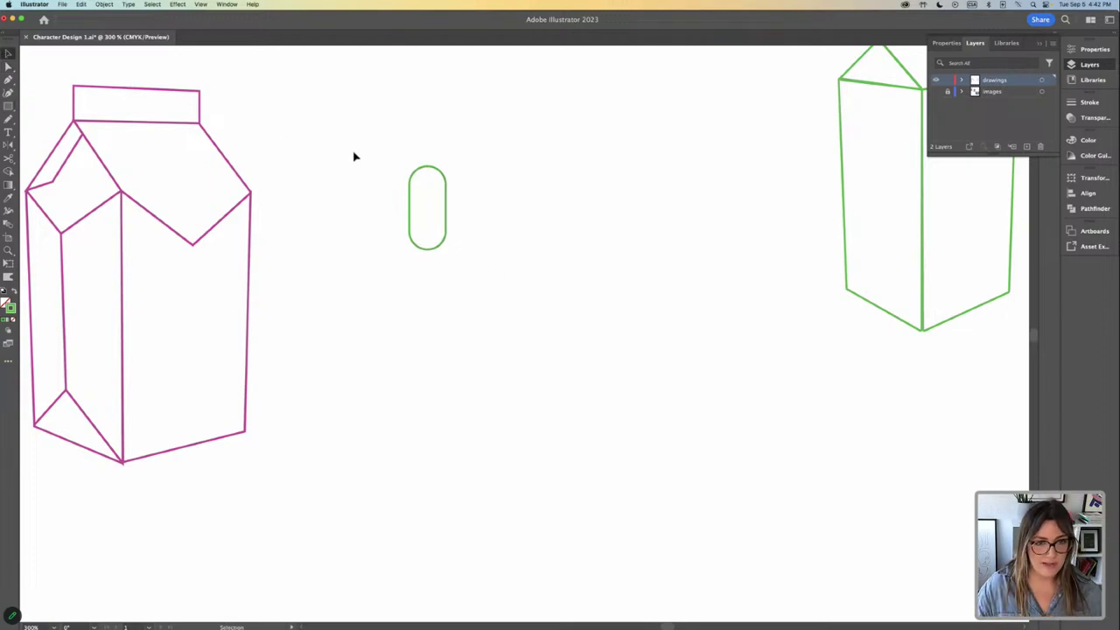
Try a four-point zigzag line across the green pill with the Pen tool, running from above it to below it.
key("super+equal")
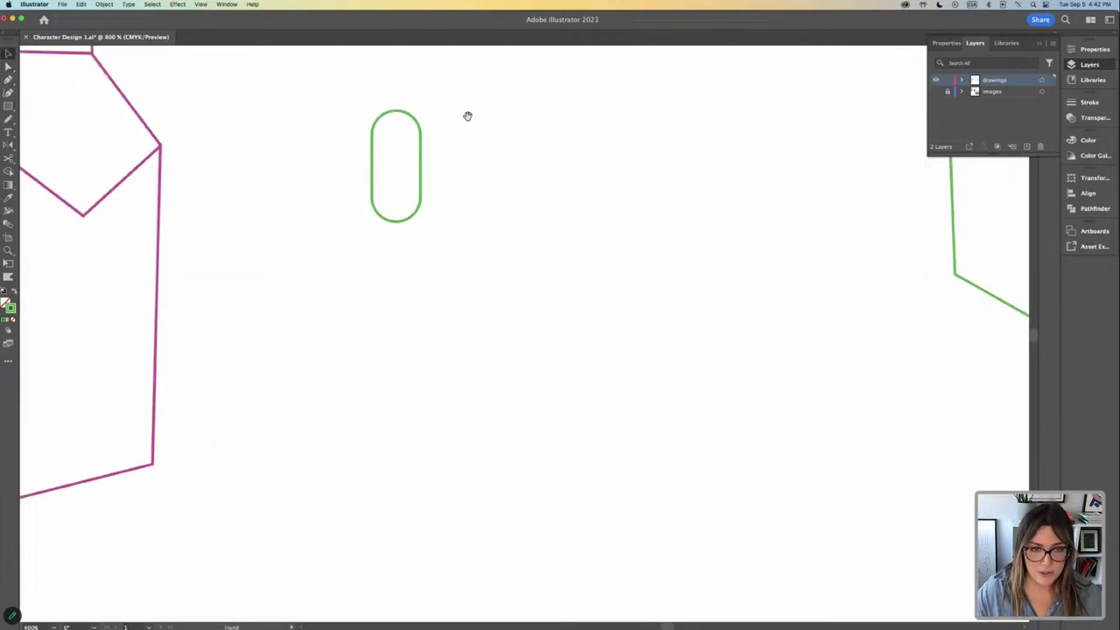
scroll(467, 115, "up", 2)
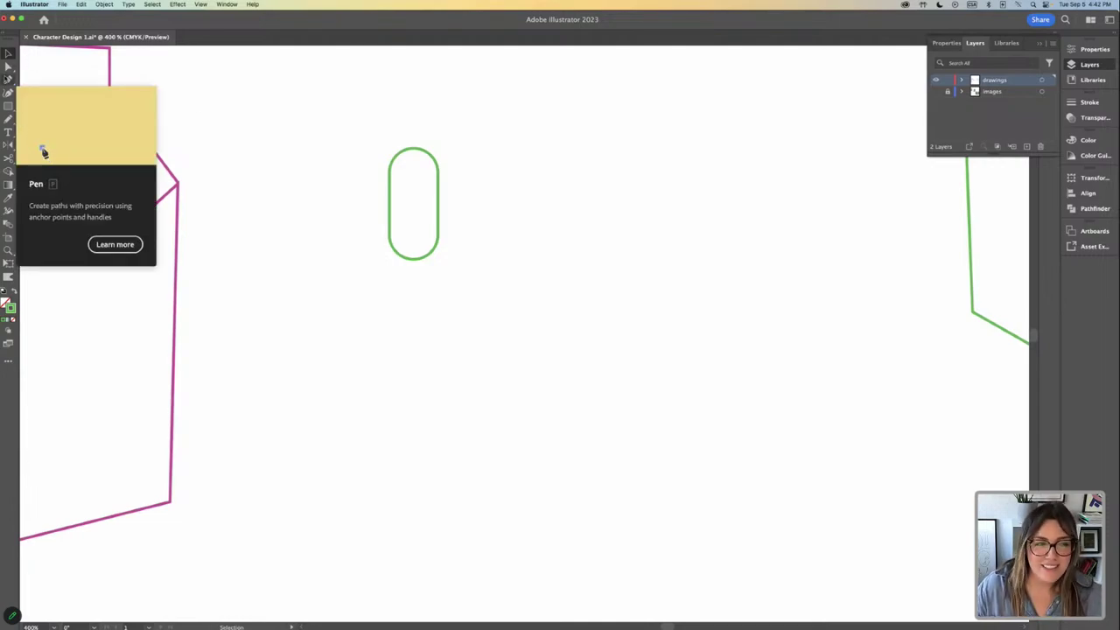
key("p")
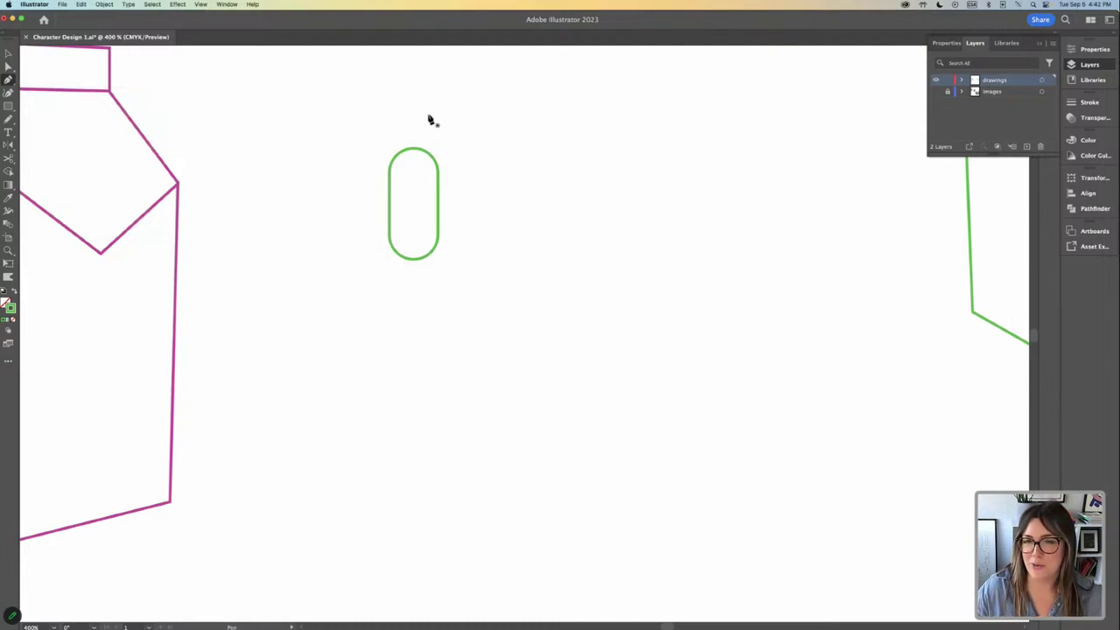
scroll(429, 118, "down", 1)
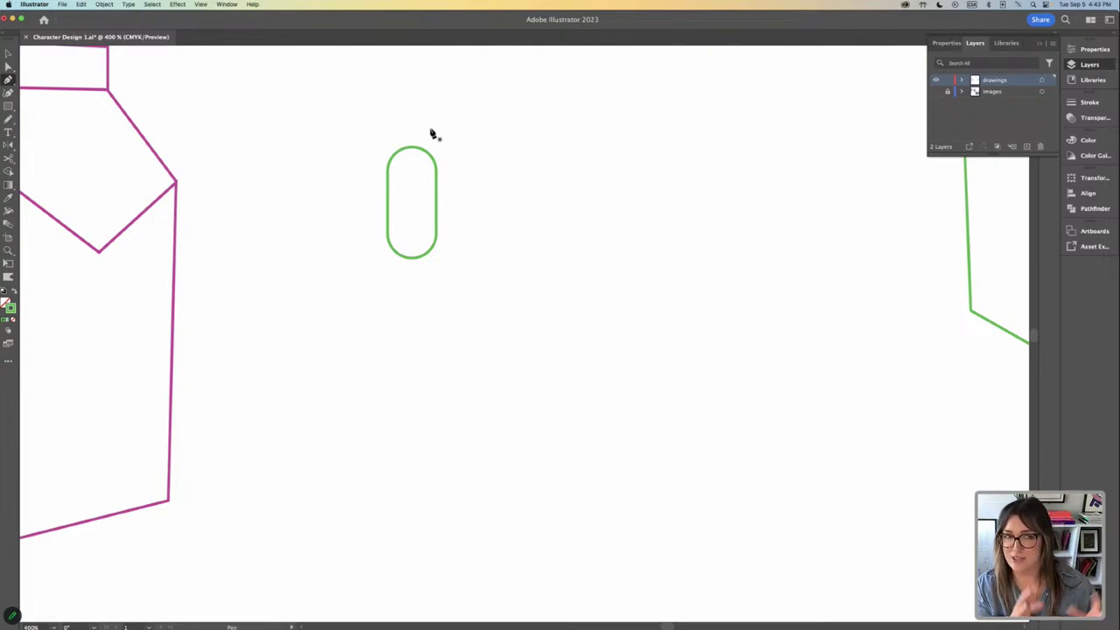
left_click(8, 53)
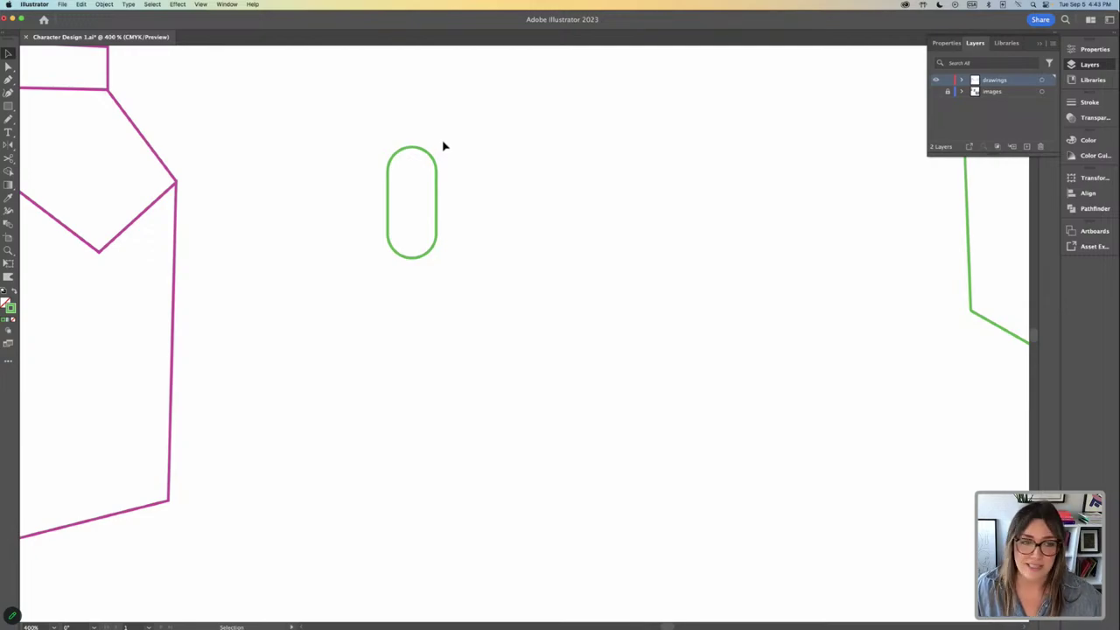
left_click(8, 80)
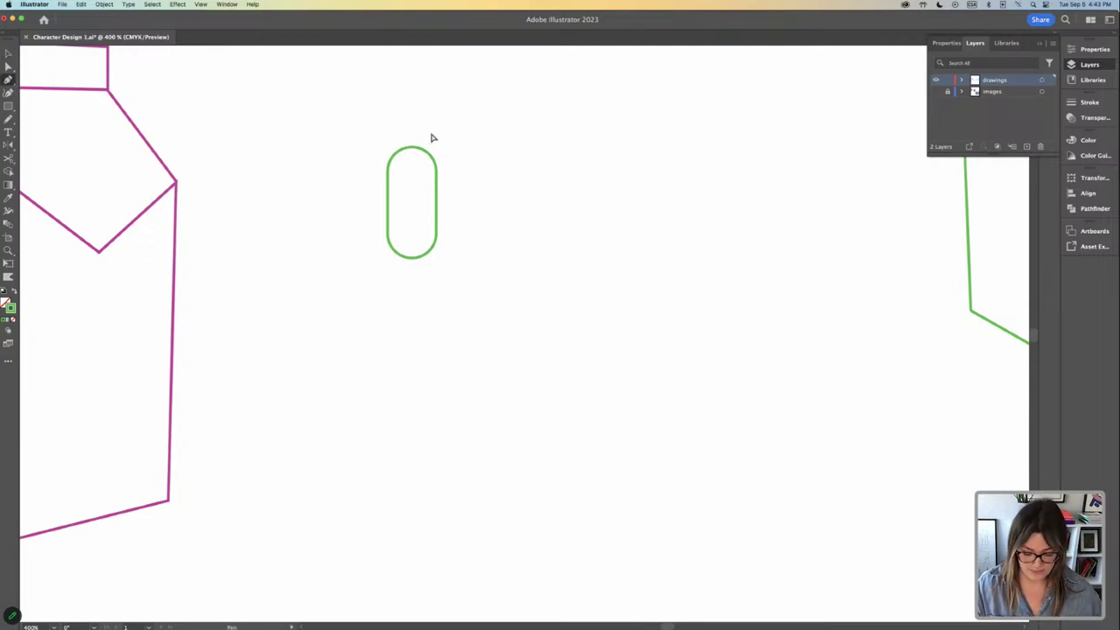
key("super+equal")
scroll(443, 145, "up", 2)
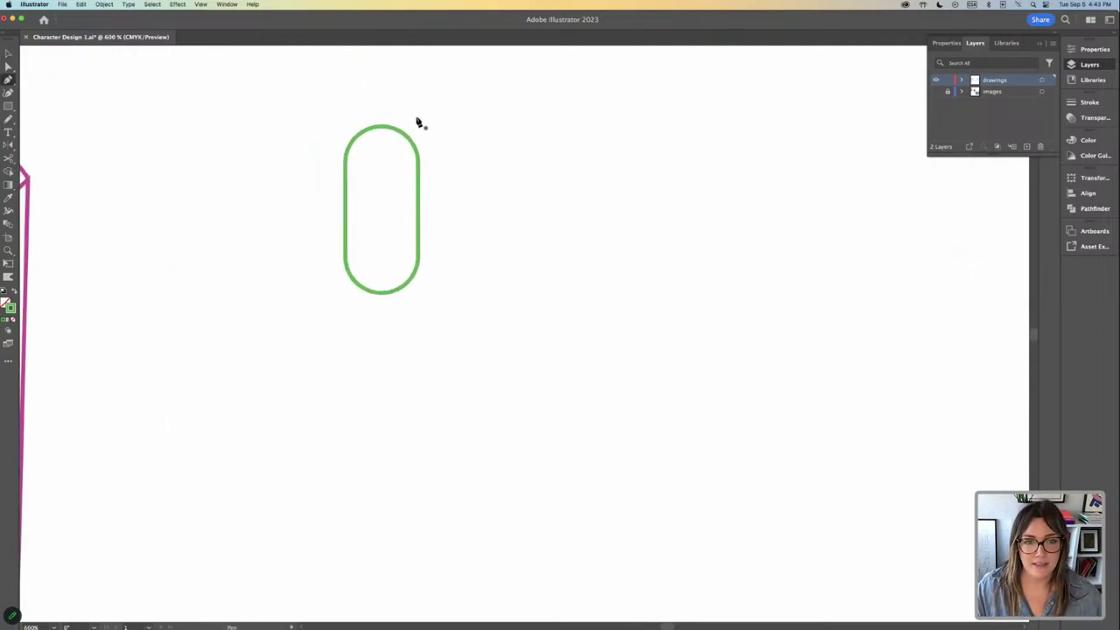
left_click(400, 109)
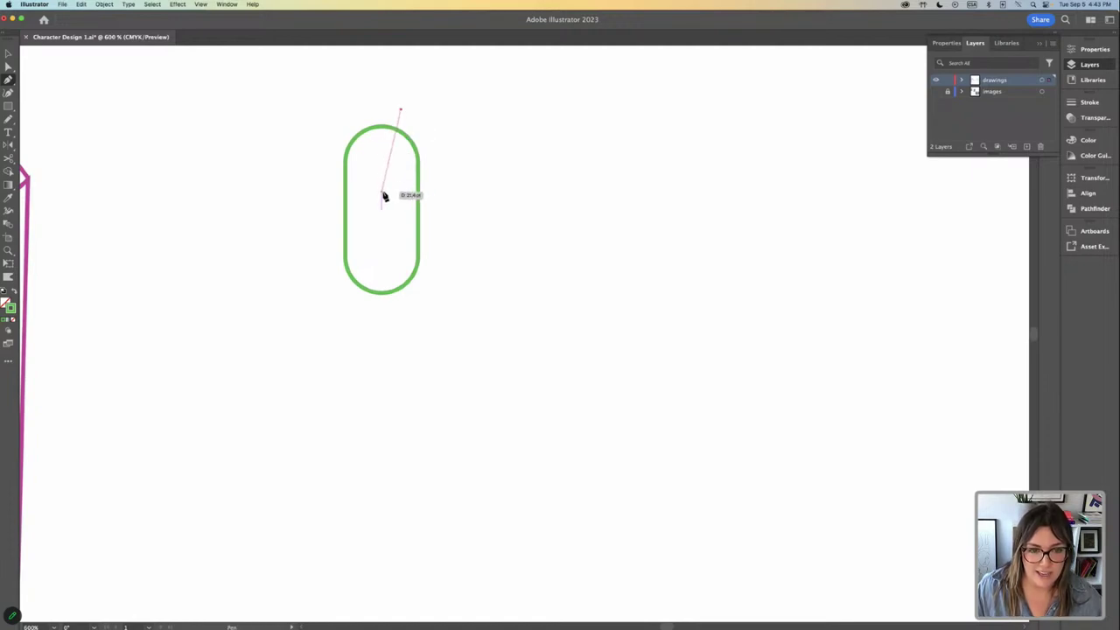
left_click(382, 191)
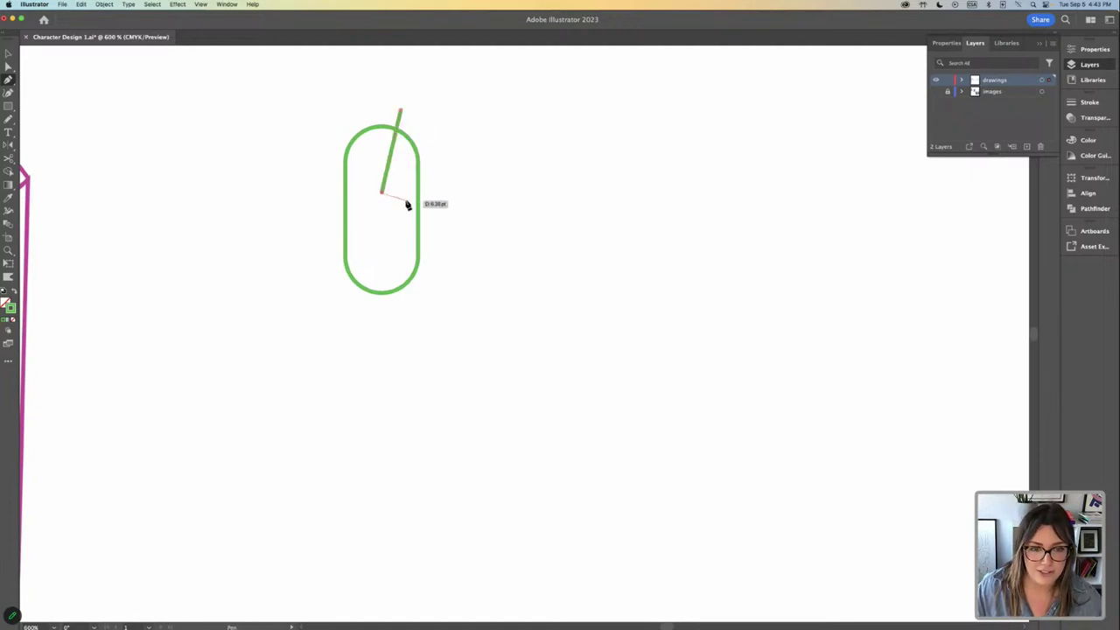
left_click(405, 200)
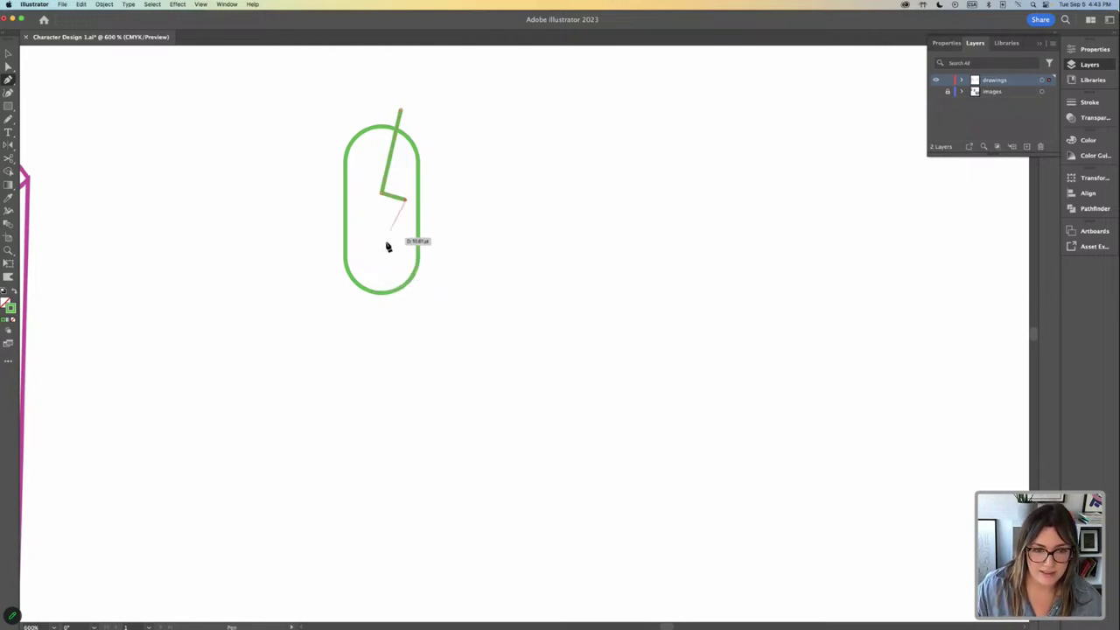
left_click(371, 322)
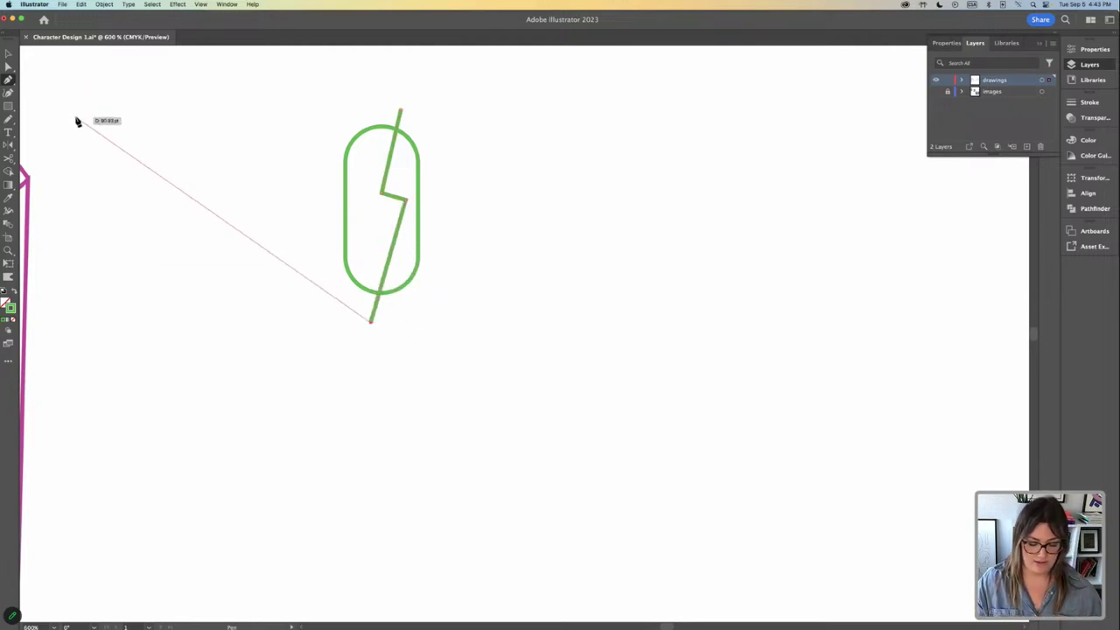
key("Escape")
Try to reshape the zigzag line by shifting its middle jog and making its upper and lower segments vertical.
left_click(8, 67)
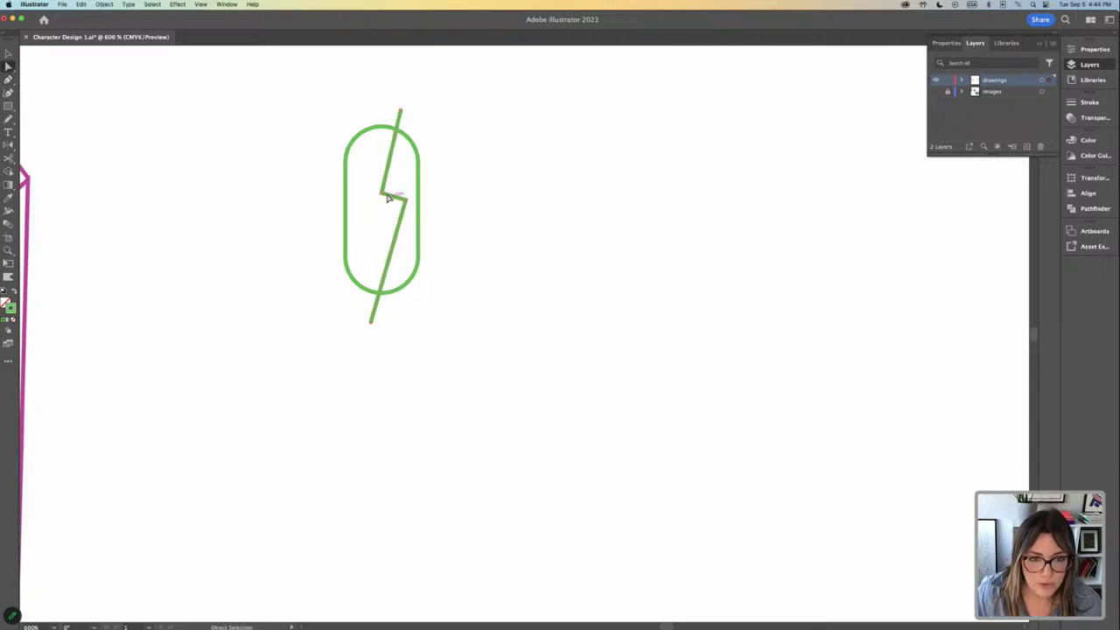
mouse_move(389, 198)
left_mouse_down()
mouse_move(410, 201)
mouse_move(393, 203)
left_mouse_up()
left_click_drag(399, 109, 381, 104)
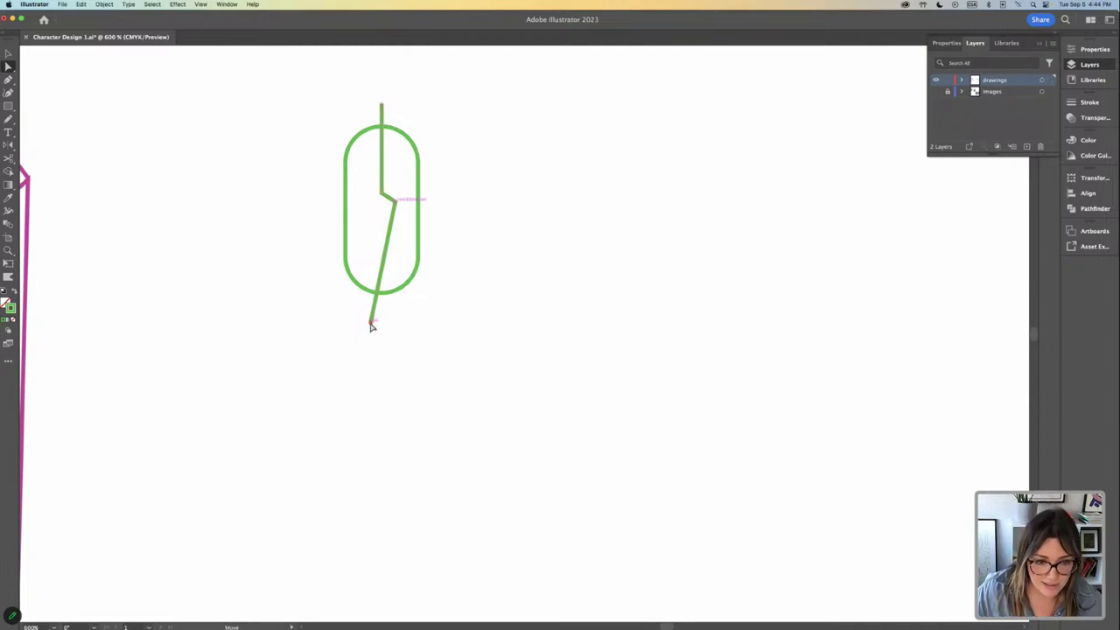
left_click_drag(371, 319, 394, 320)
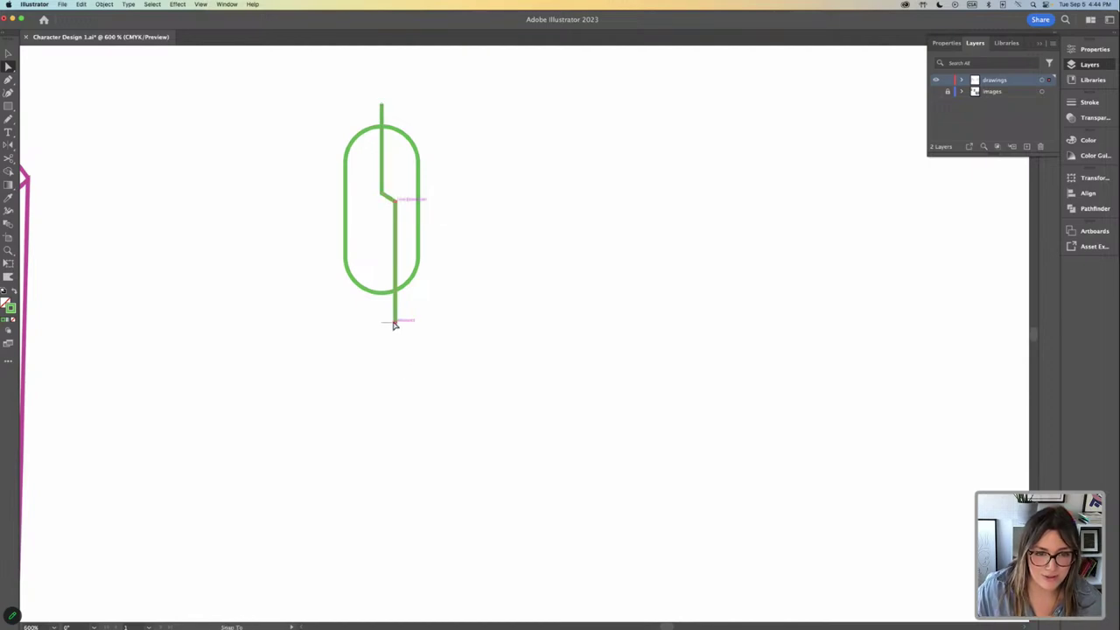
left_click(493, 350)
Undo the anchor adjustments and the whole zigzag line, leaving only the pill.
key("super+z")
key("super+z")
key("super+z")
key("super+z")
key("super+z")
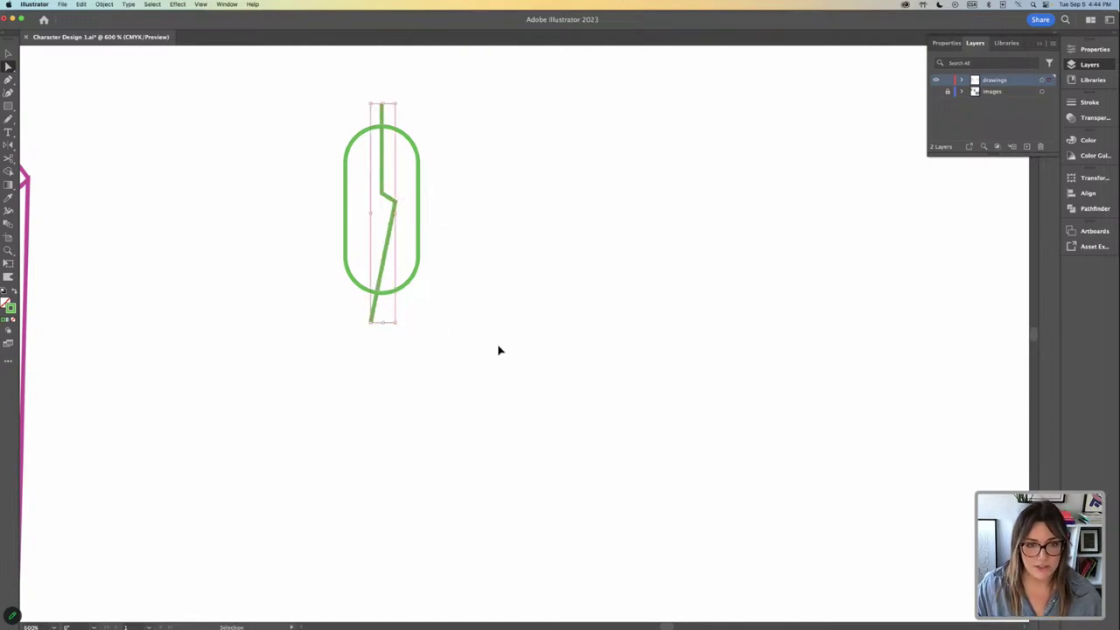
key("super+z")
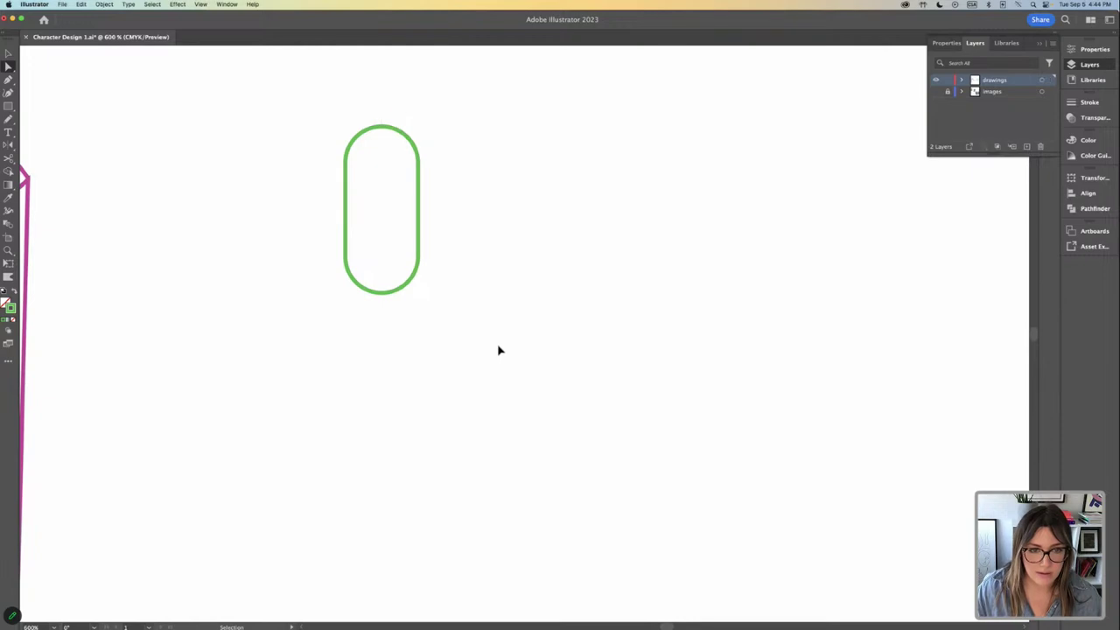
Draw an open lightning-bolt path with the Pen tool from above the pill, through a small notch at its center, to below it.
left_click(8, 81)
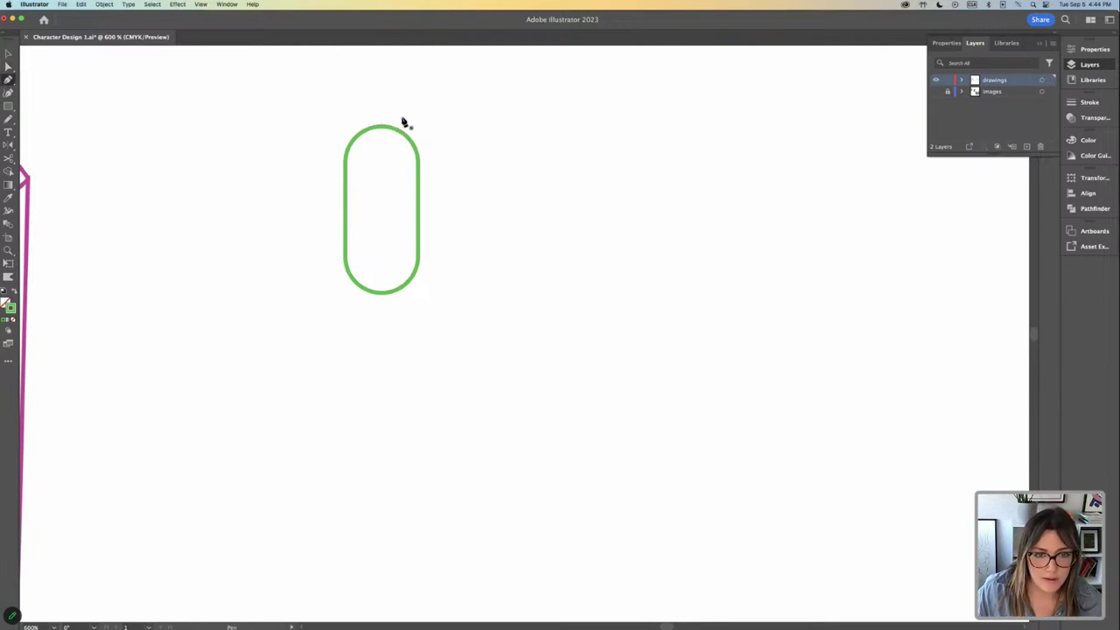
left_click(380, 209)
left_click(405, 208)
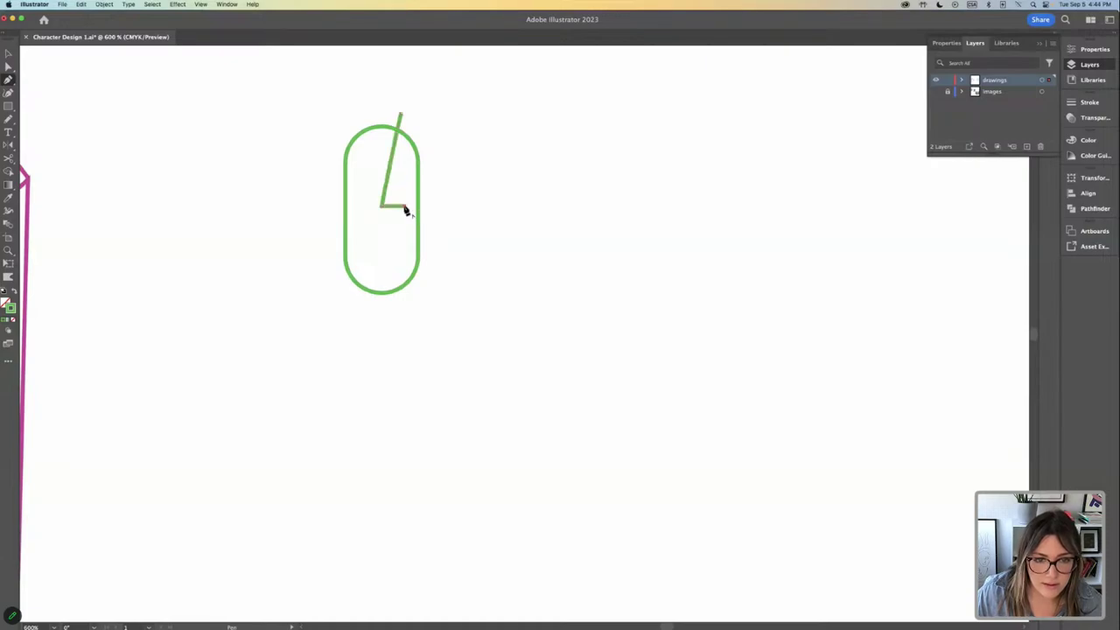
key("super+z")
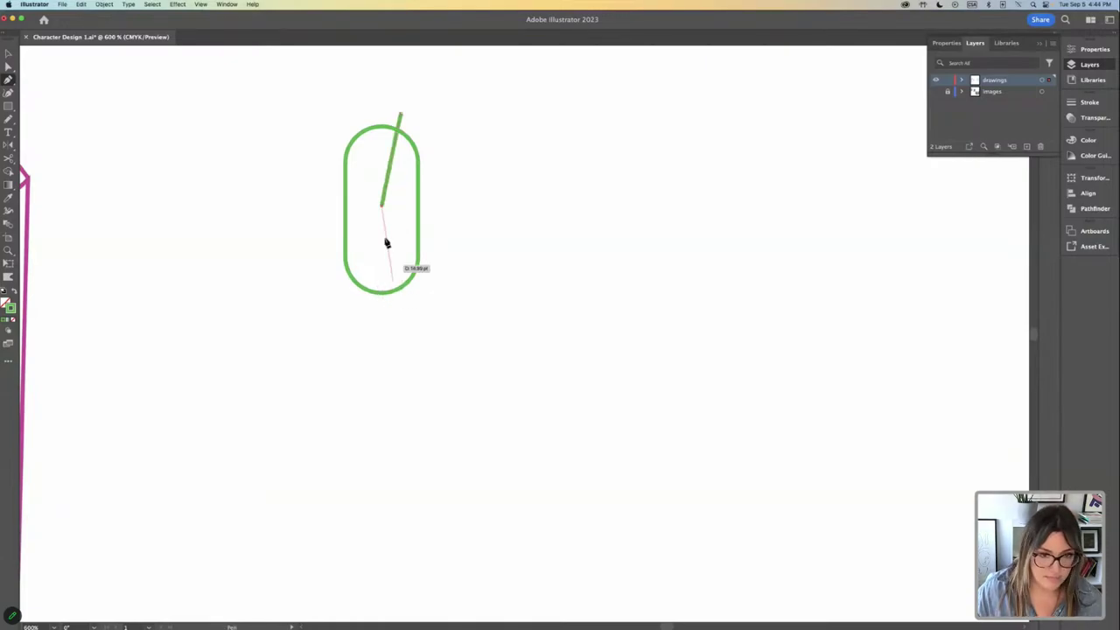
left_click(392, 207)
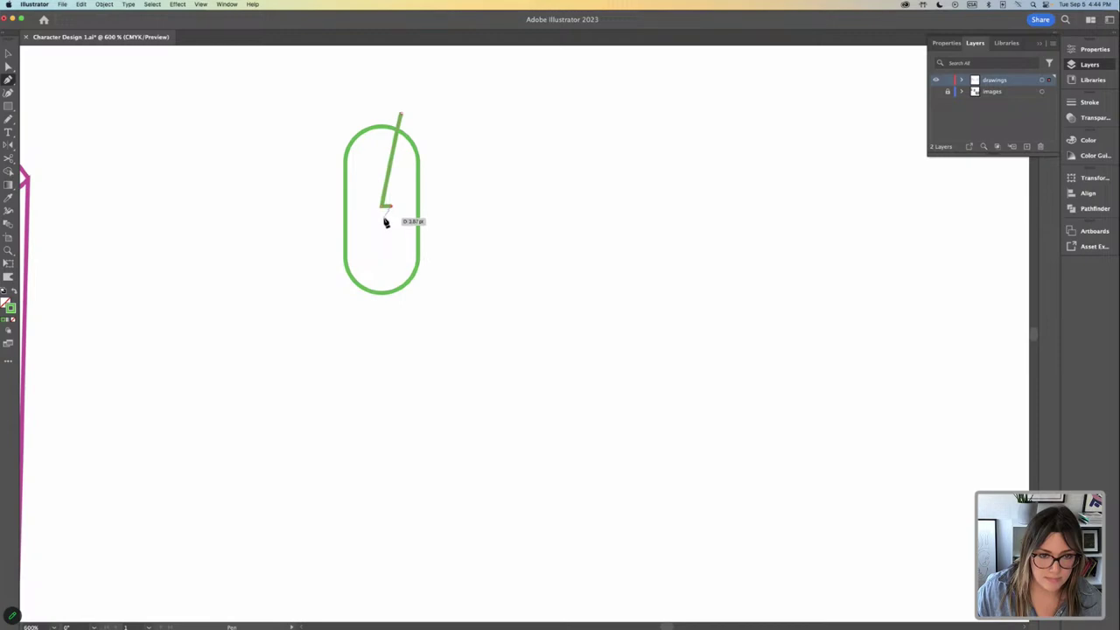
left_click(384, 221)
left_click(387, 326)
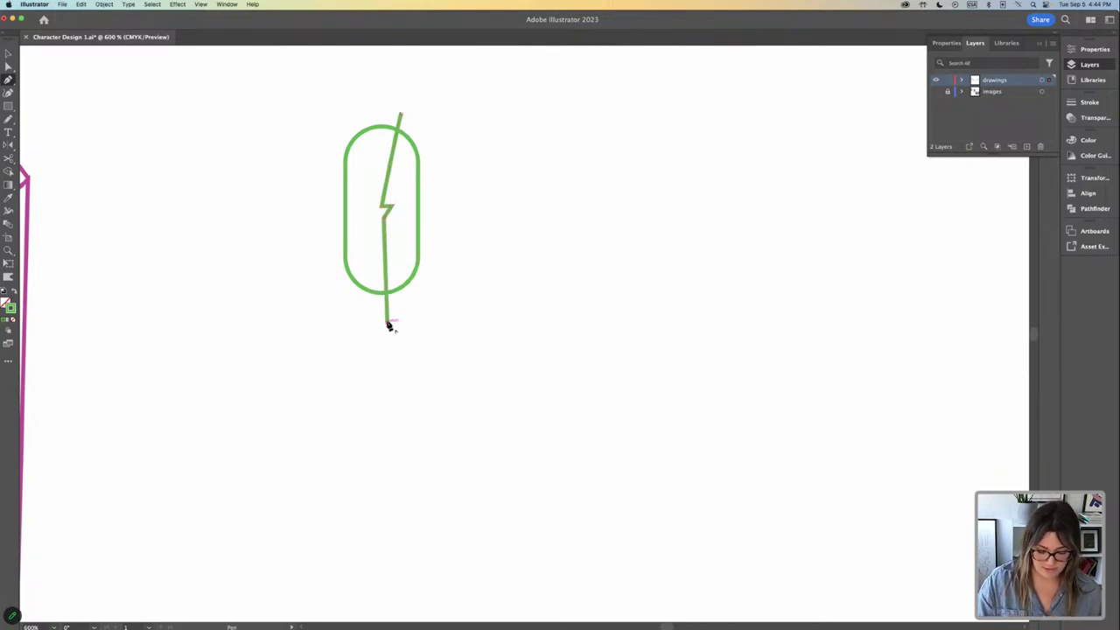
key("v")
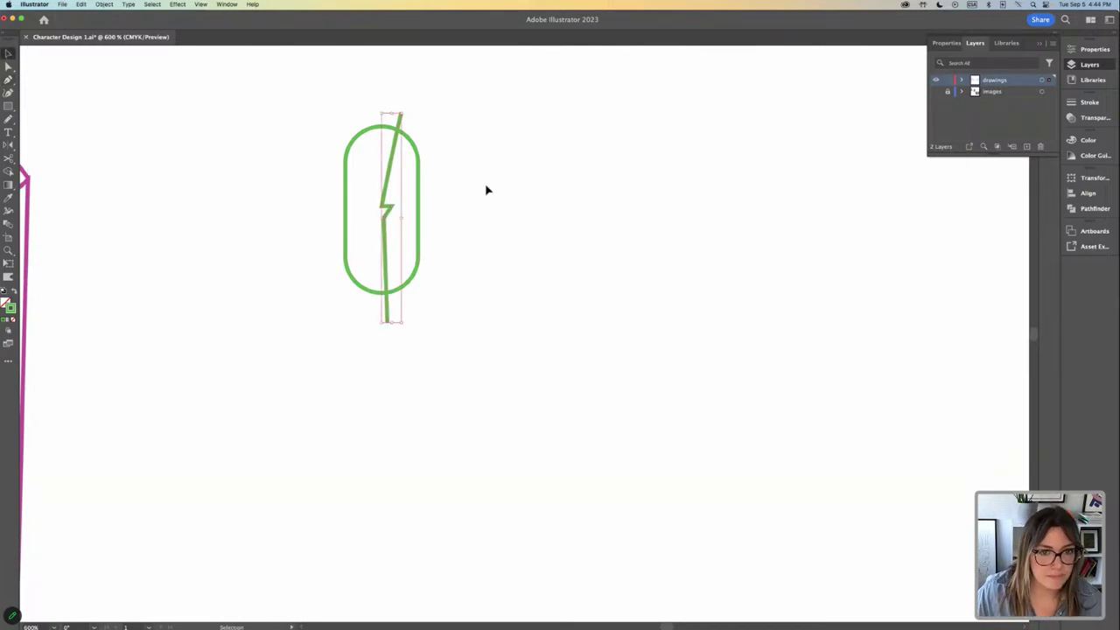
Duplicate the pill with its notched line just to the right and split the copy along the line using Pathfinder Divide.
left_click_drag(483, 144, 319, 213)
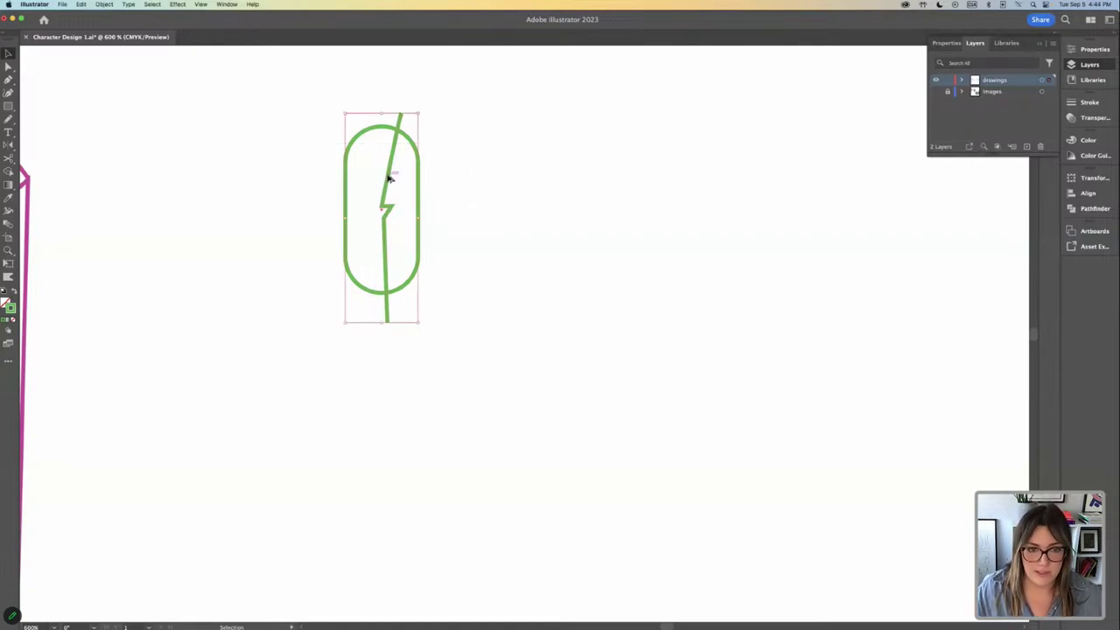
left_click_drag(389, 178, 485, 178)
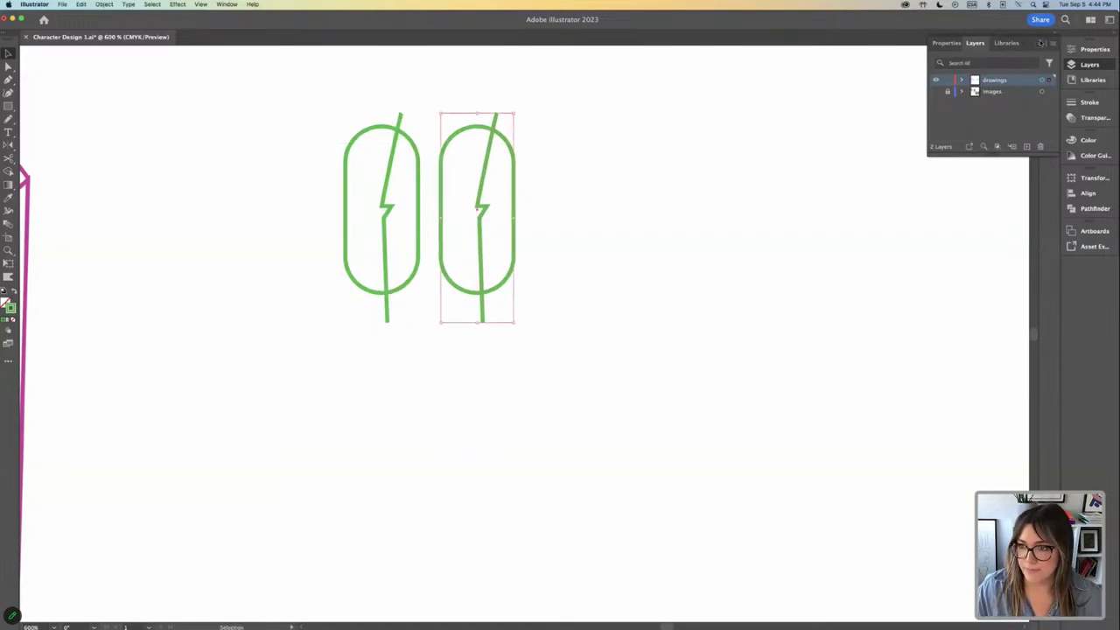
left_click(1040, 42)
left_click(1094, 208)
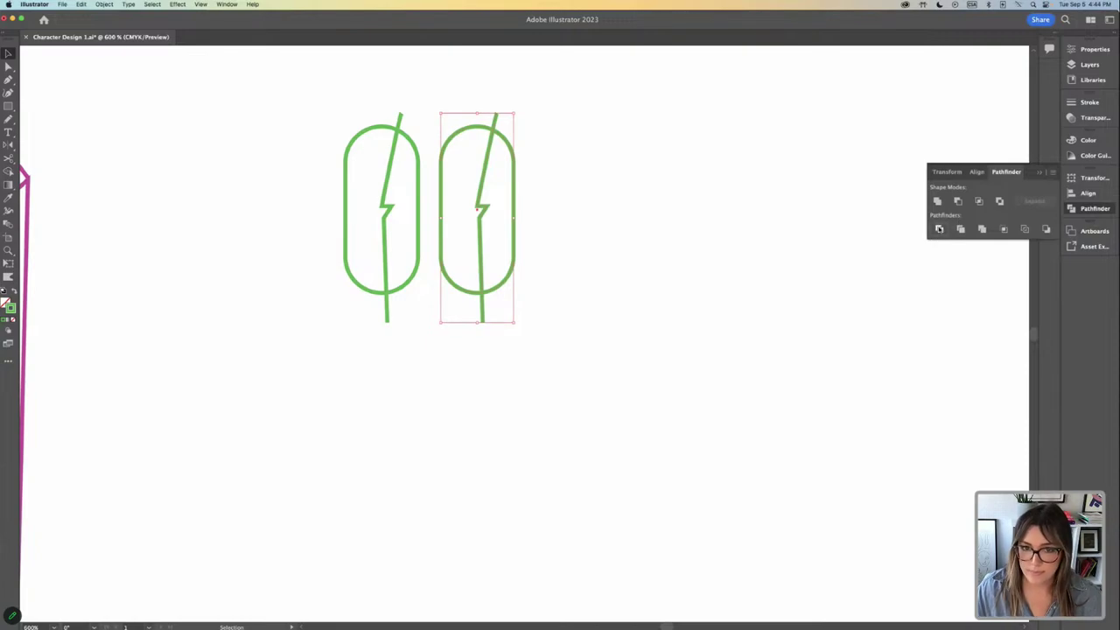
left_click(939, 228)
left_click(732, 227)
Set the stroke color of the divided pill's right piece to black, 000000.
key("a")
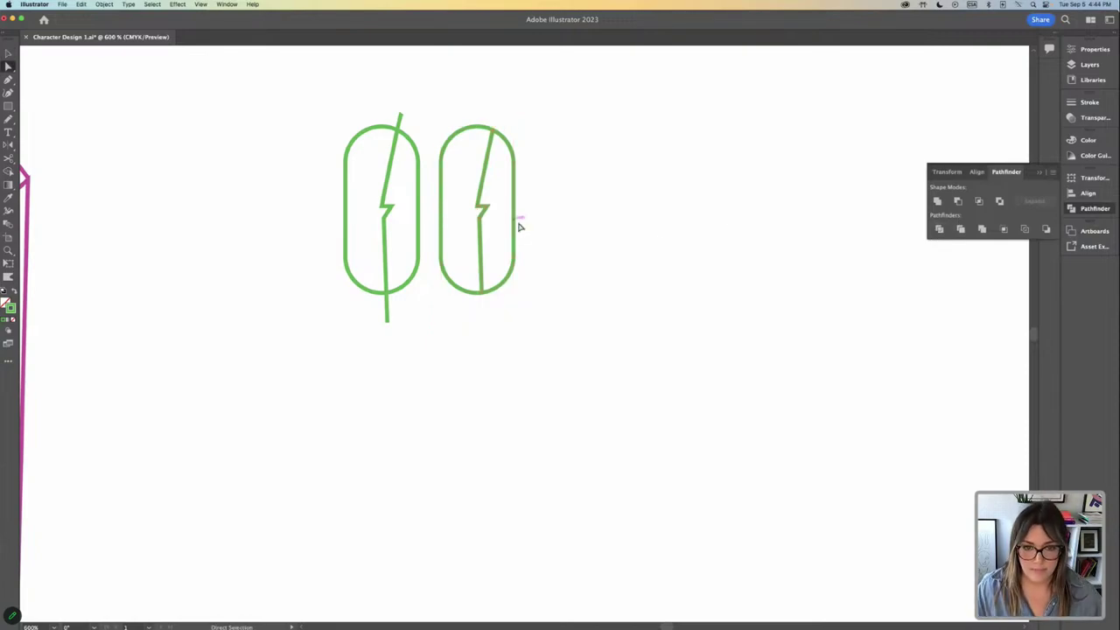
double_click(9, 305)
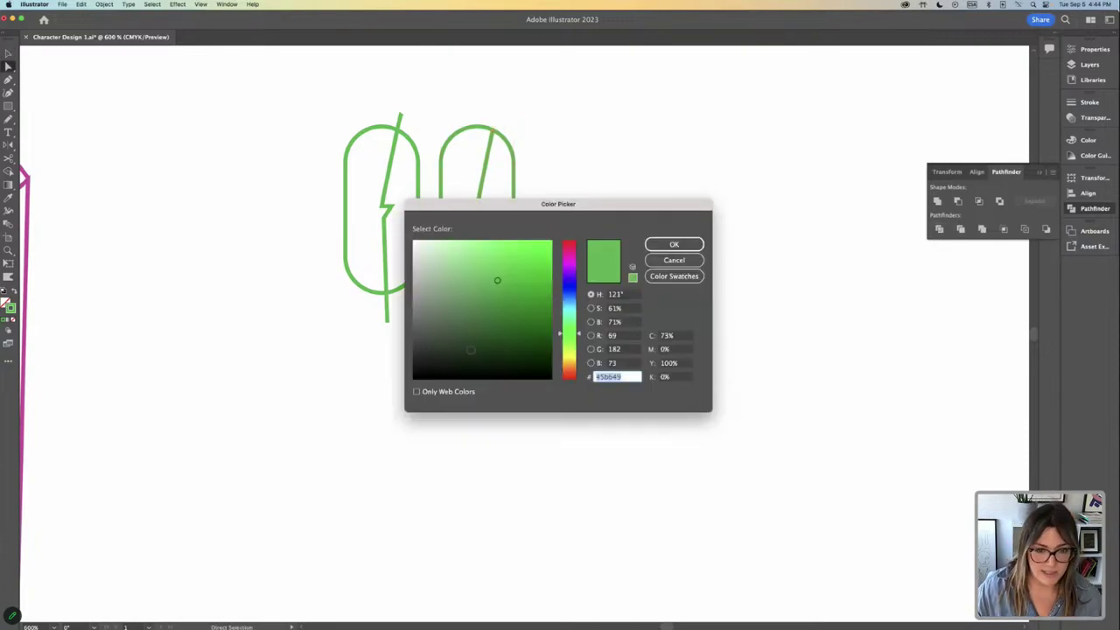
type("000000")
left_click(674, 244)
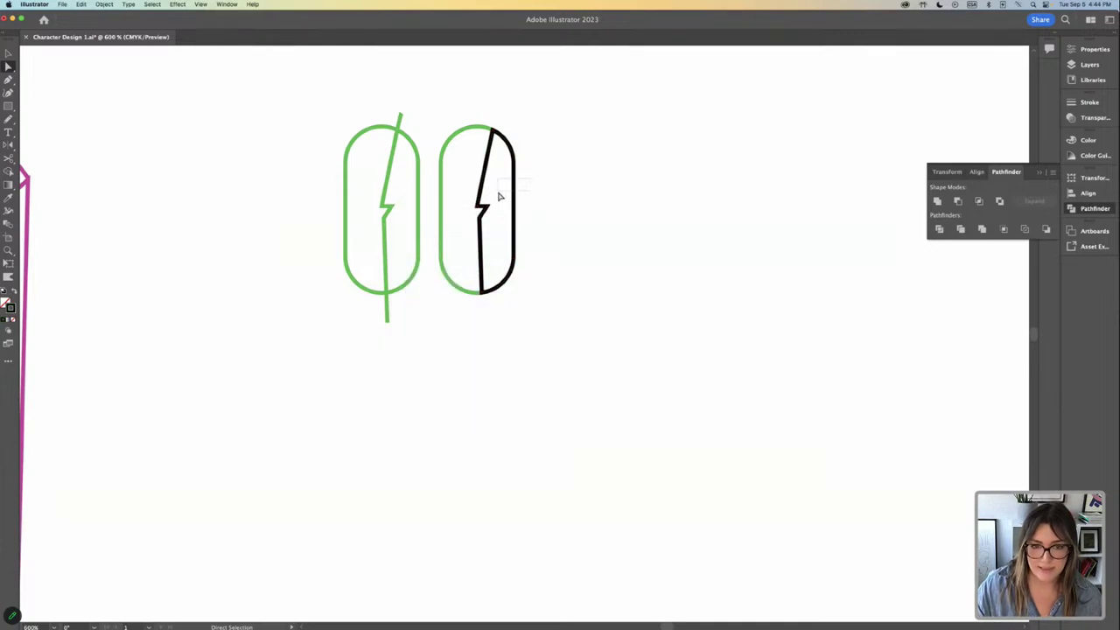
Select both pieces of the divided pill and give them a white fill and a black stroke.
left_click_drag(449, 119, 529, 207)
key("i")
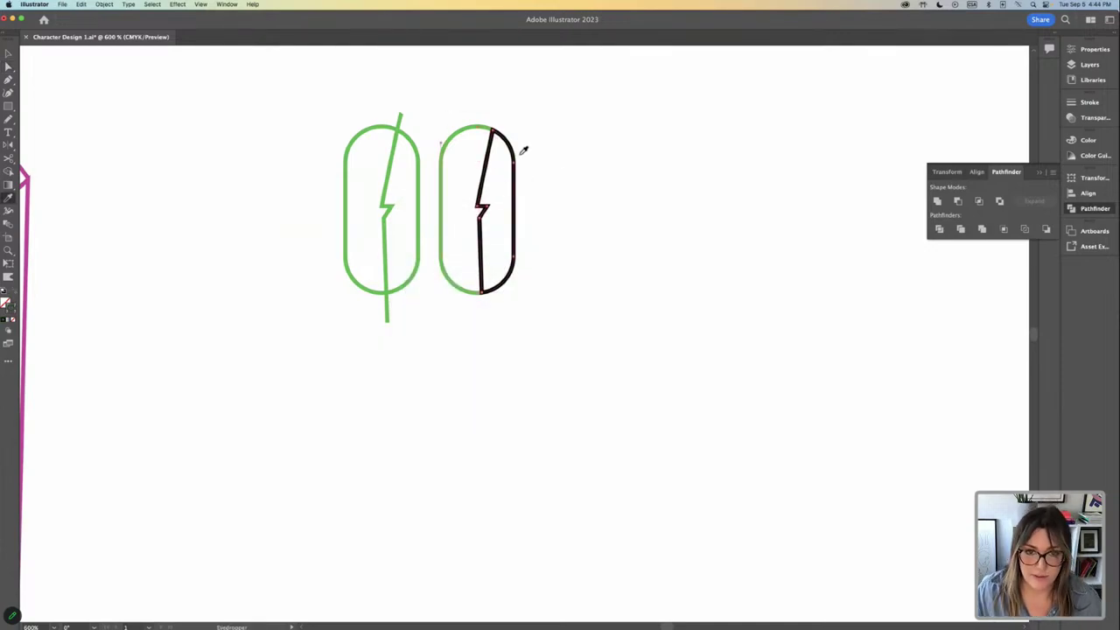
left_click(514, 147)
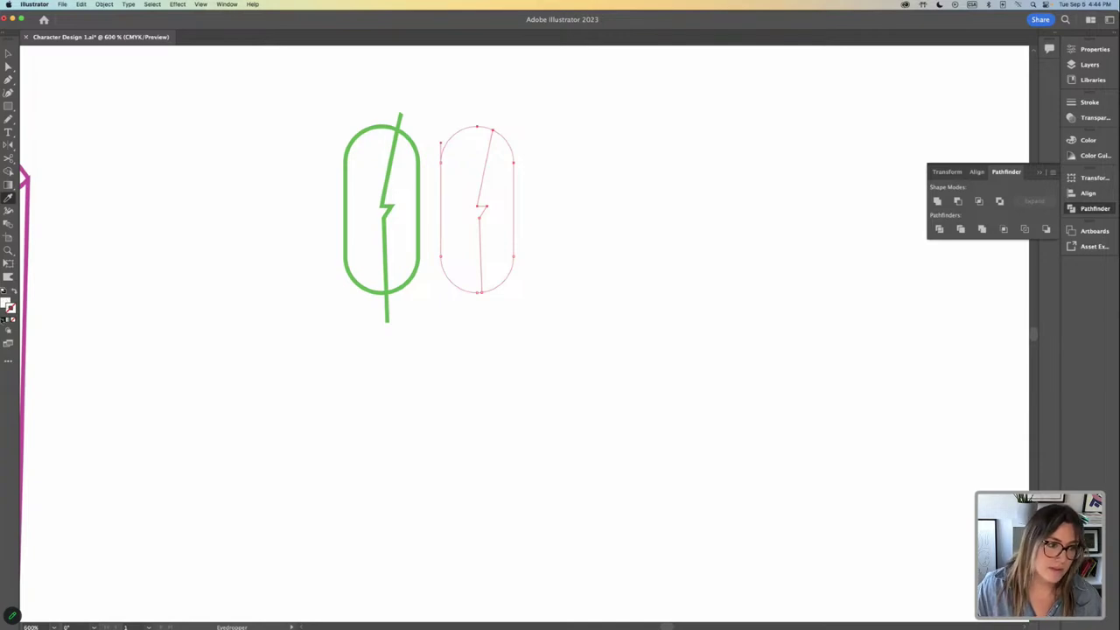
key("super+z")
key("a")
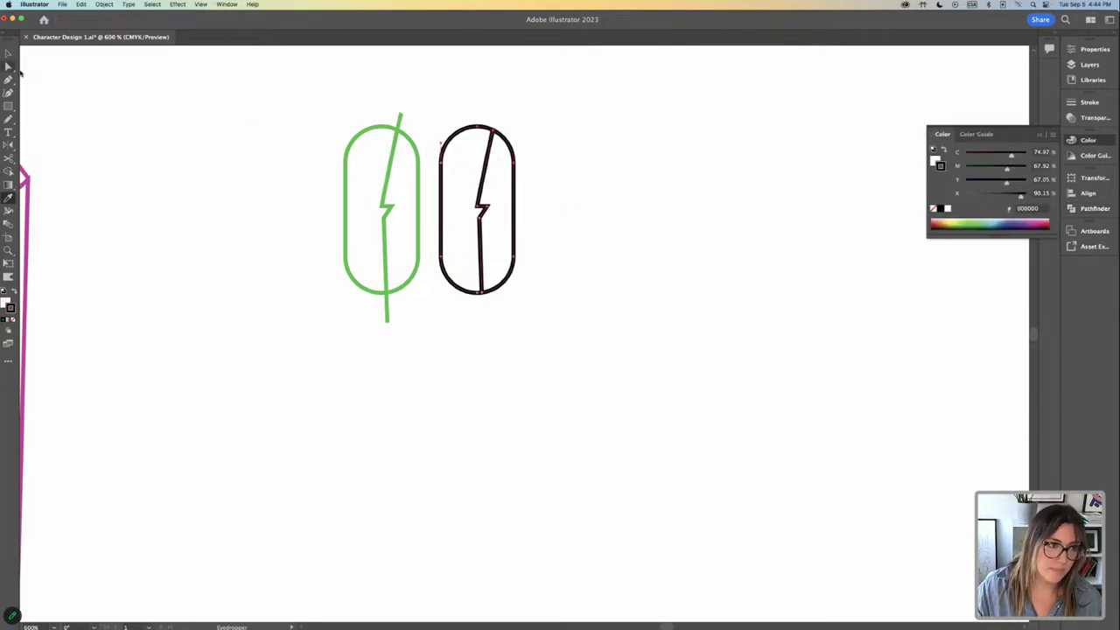
Fill only the right piece of the divided pill with black to form the pupil.
left_click(525, 159)
left_click(507, 181)
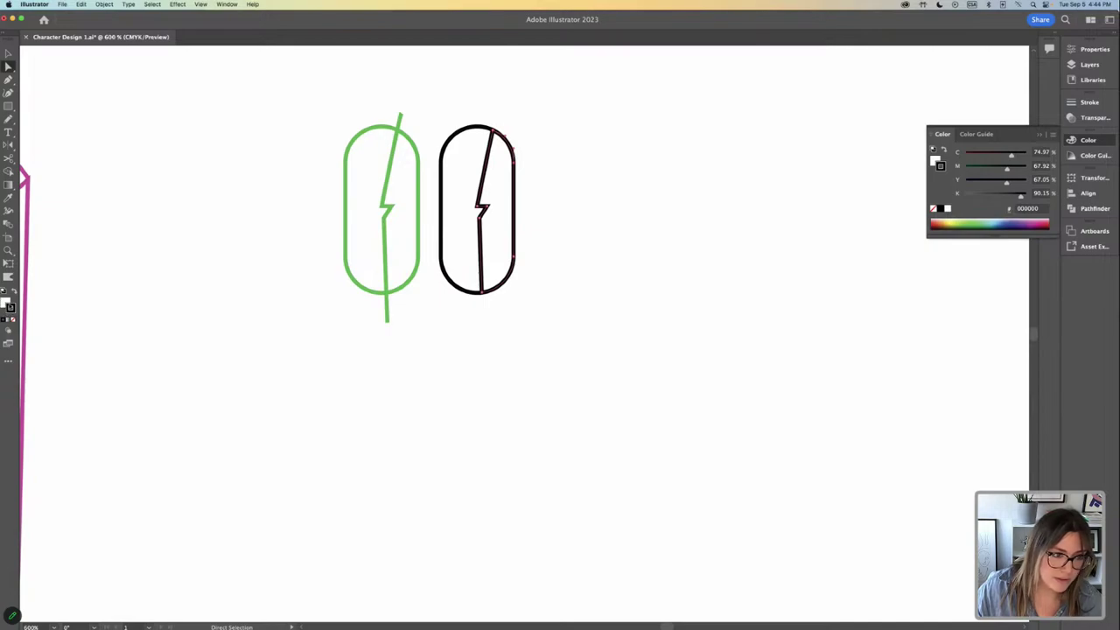
key("shift+x")
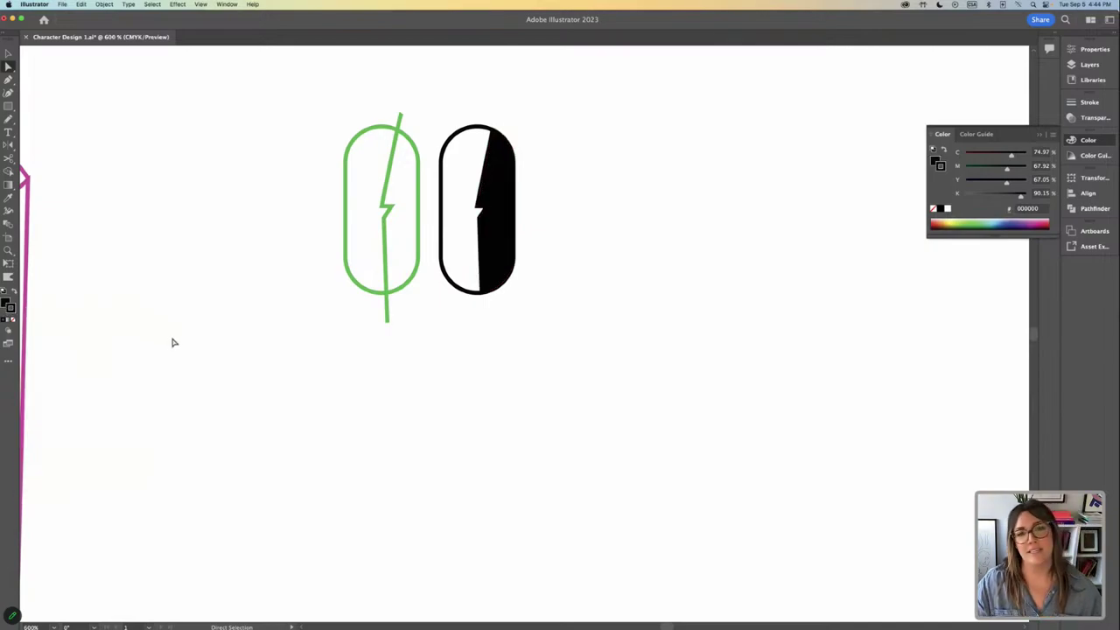
Copy the green pill outline with its notched line to the empty area up and to the right, and delete the original.
left_click(9, 53)
left_click(357, 147)
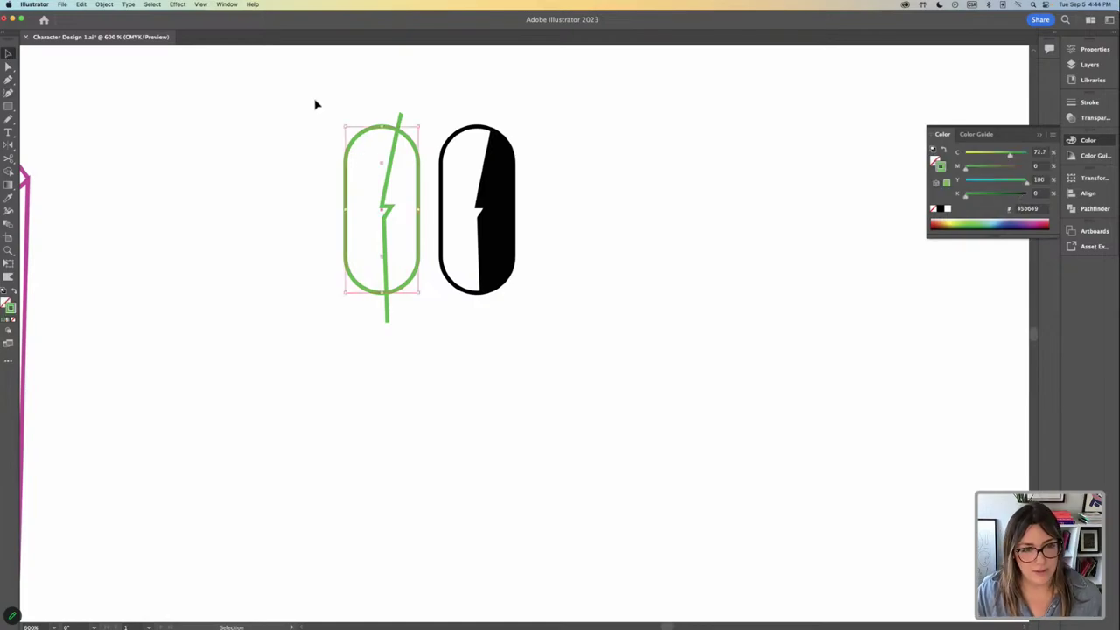
key("super+minus")
key("super+minus")
left_click_drag(532, 277, 675, 170)
left_click(490, 278)
left_click_drag(505, 265, 529, 414)
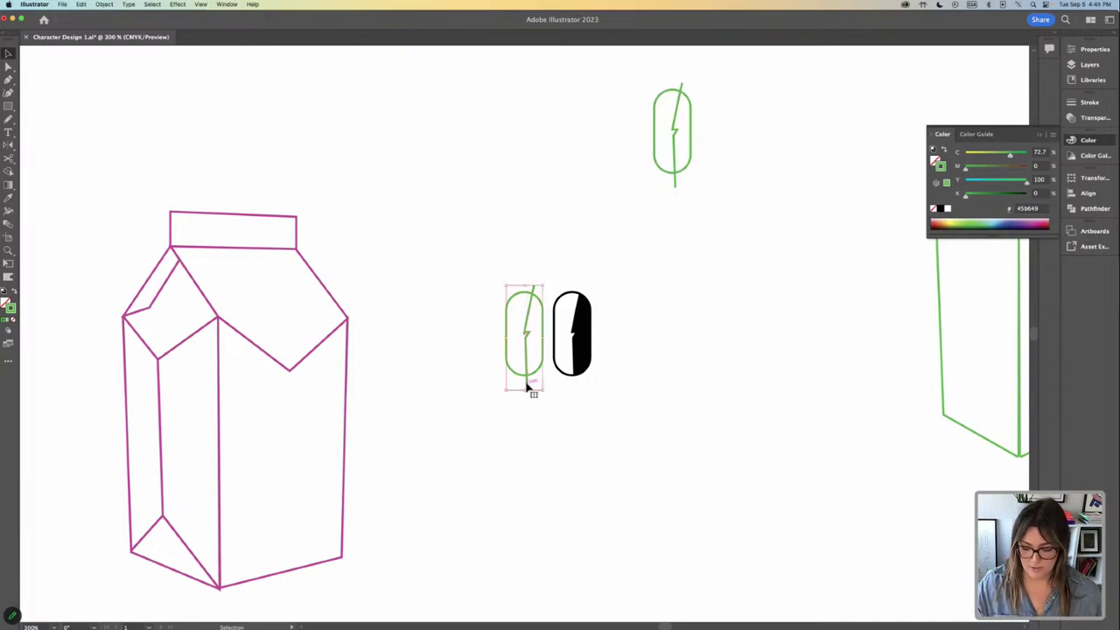
key("Delete")
Duplicate the black-and-white eye directly to its left to make a pair.
left_click(593, 350)
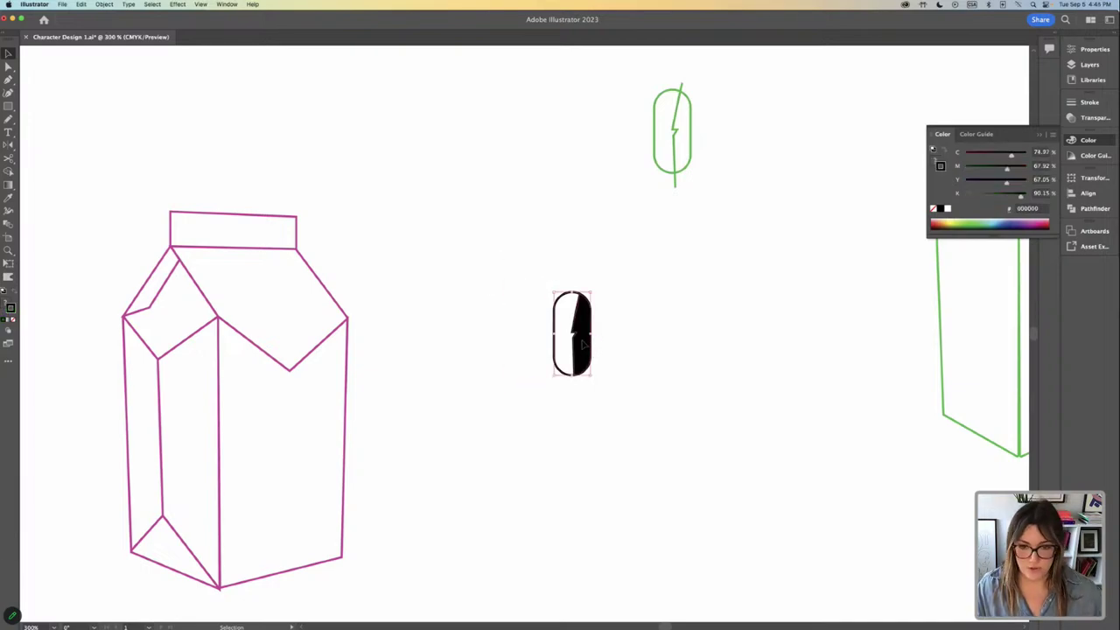
left_click_drag(582, 344, 531, 344)
left_click(482, 275)
left_click_drag(482, 275, 519, 395)
left_click(603, 260)
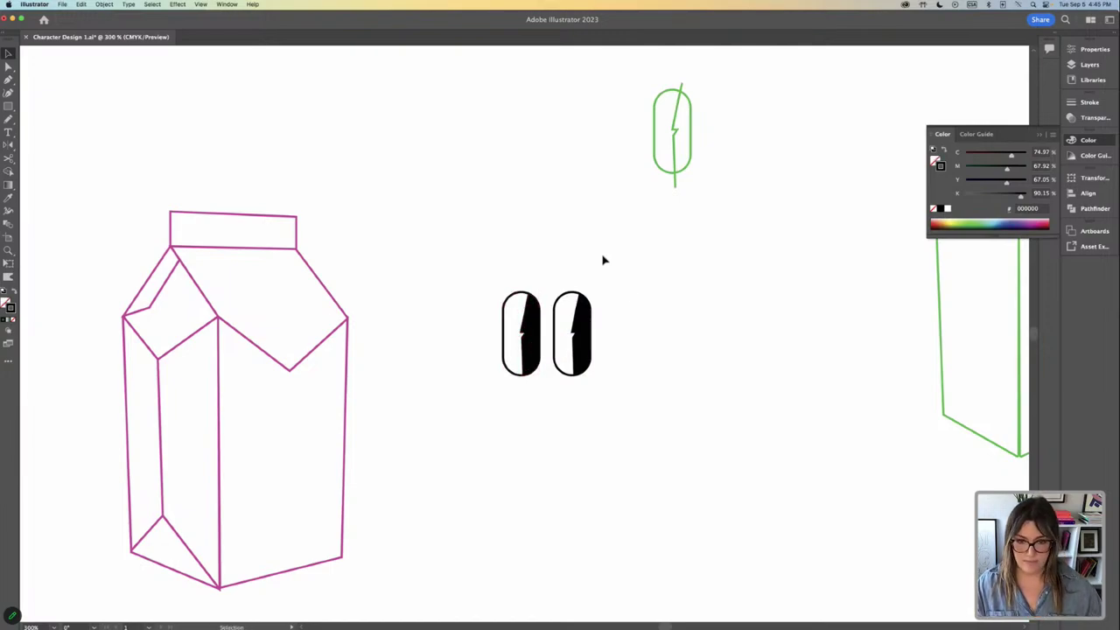
left_click(577, 367)
left_click_drag(458, 264, 622, 370)
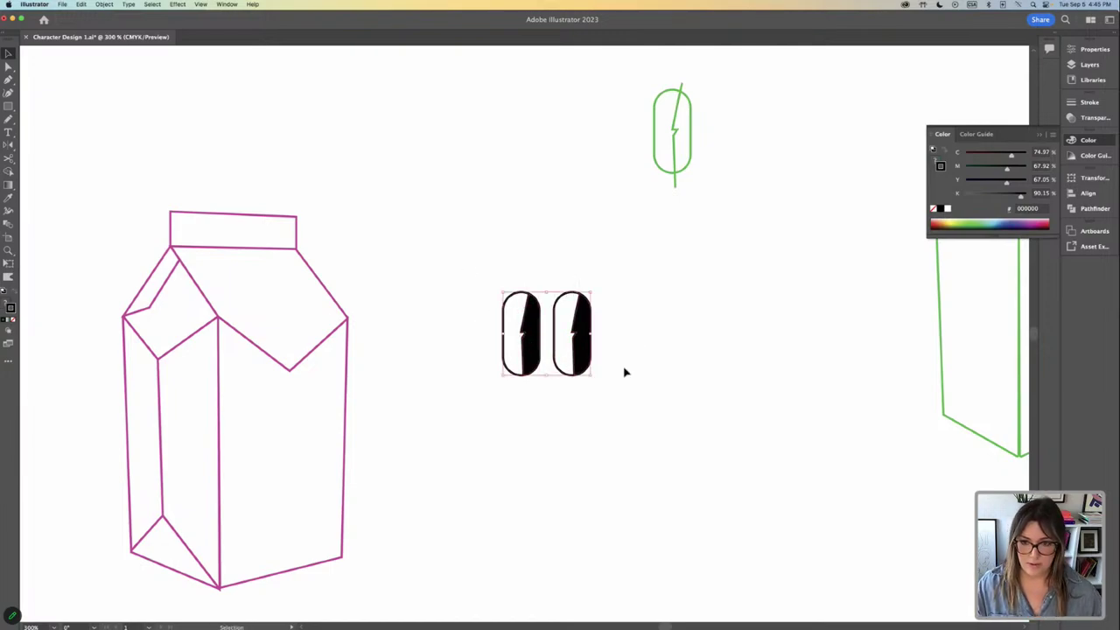
left_click(1095, 51)
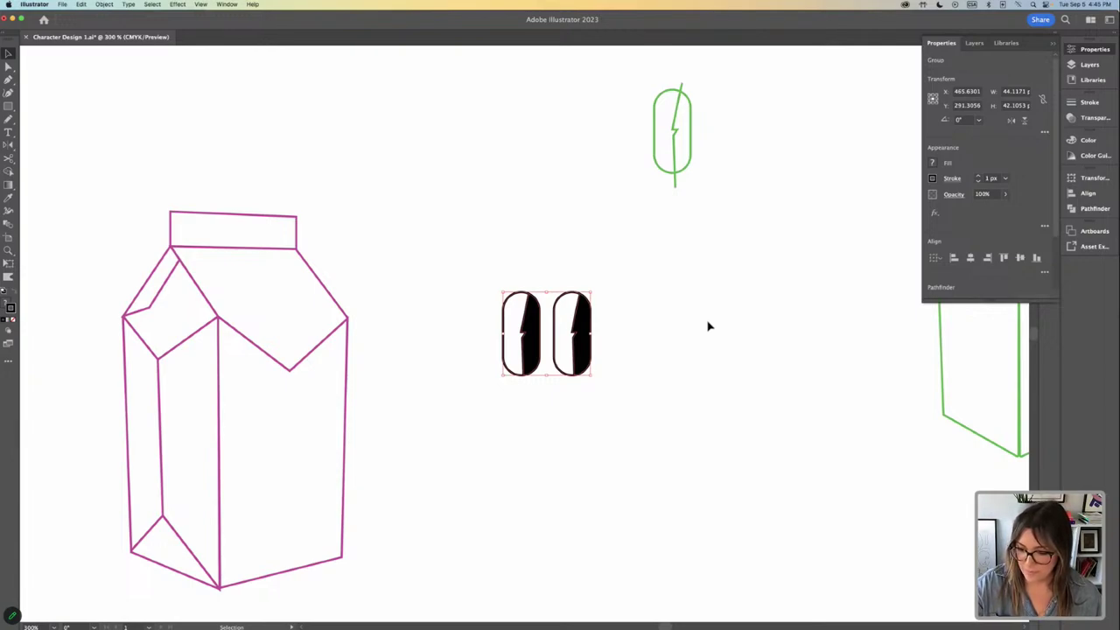
left_click(654, 327)
Draw a straight vertical eyelash about 7.4 pt long upward from the top center of the left eye with the Pen tool.
key("super+equal")
key("super+equal")
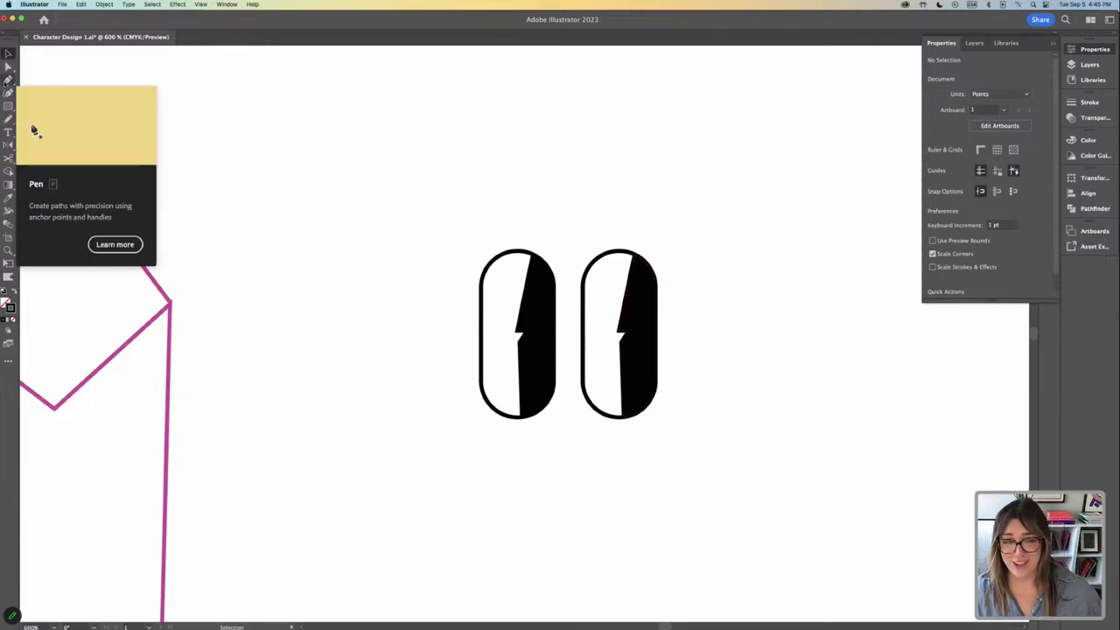
key("p")
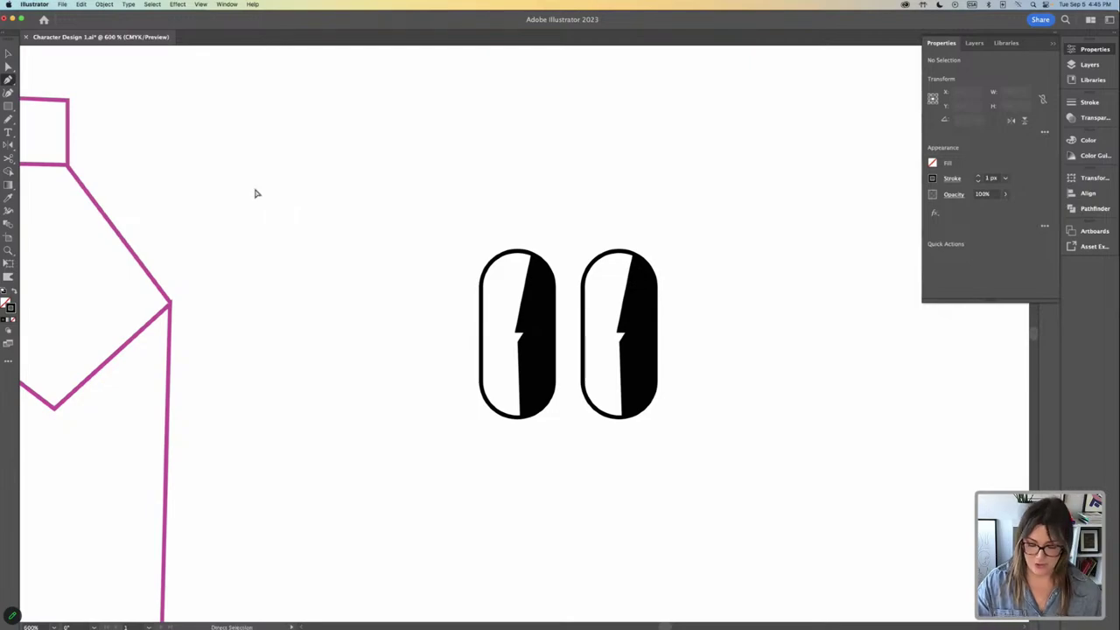
key("super+equal")
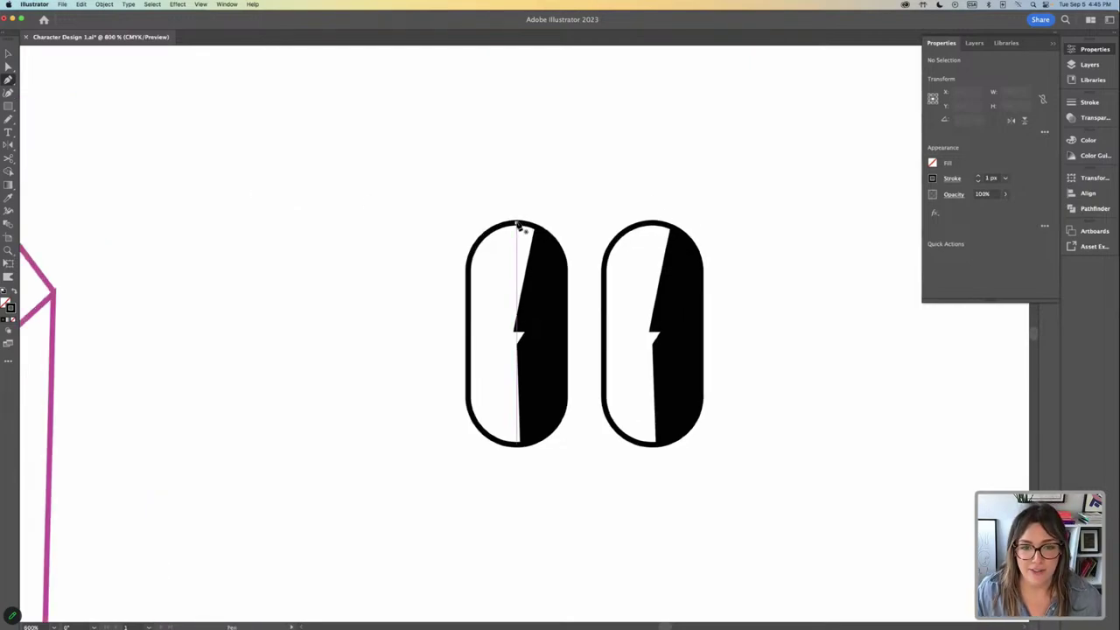
left_click(517, 224)
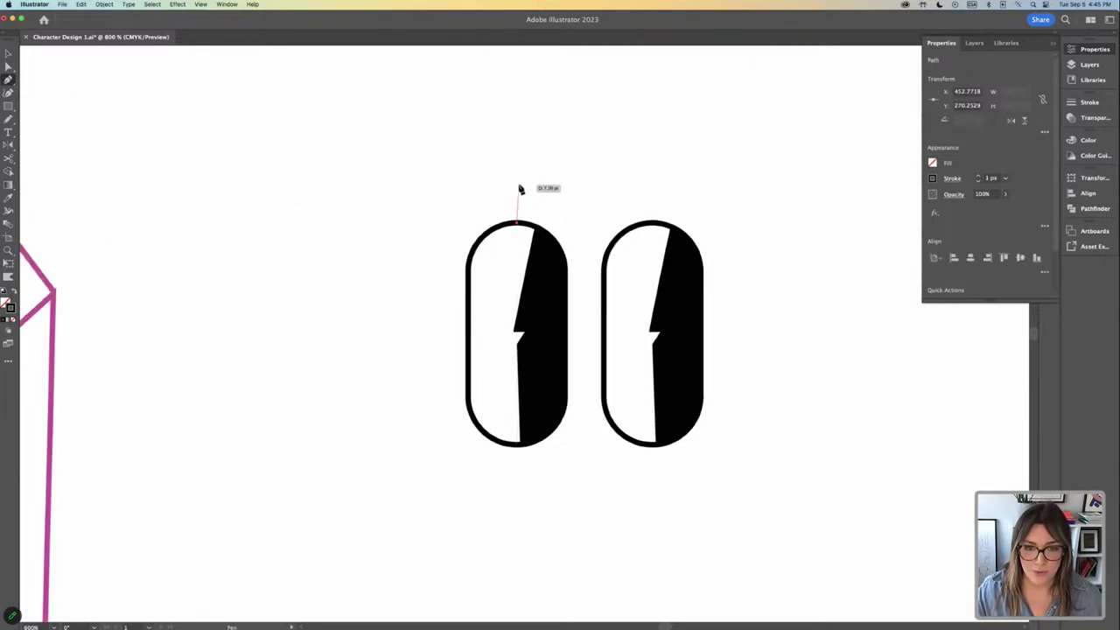
left_click(517, 187)
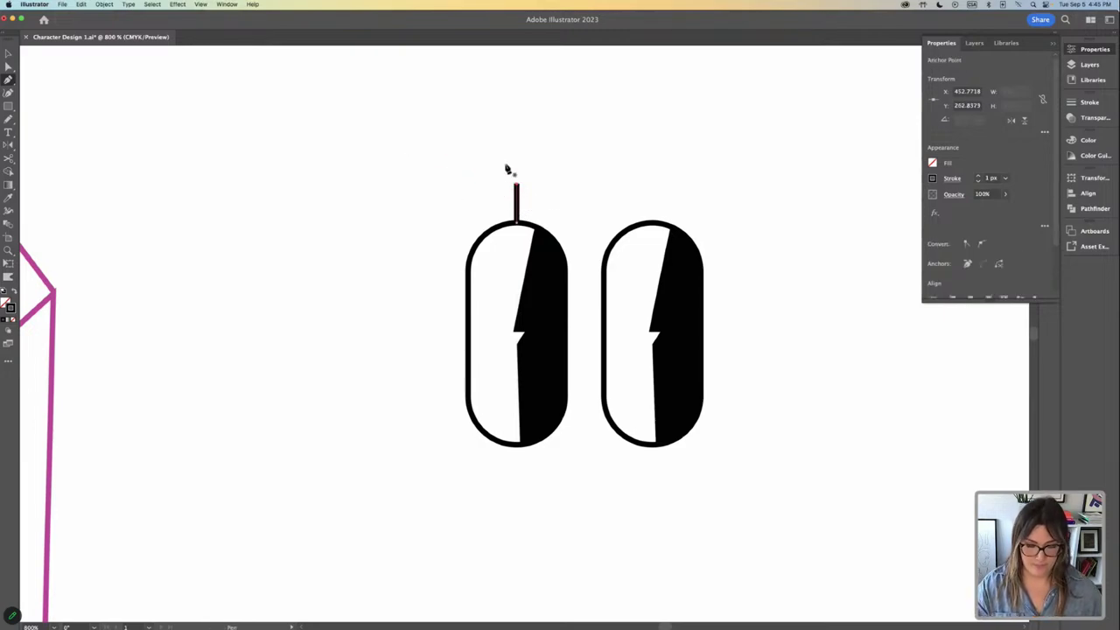
key("v")
left_click(587, 183)
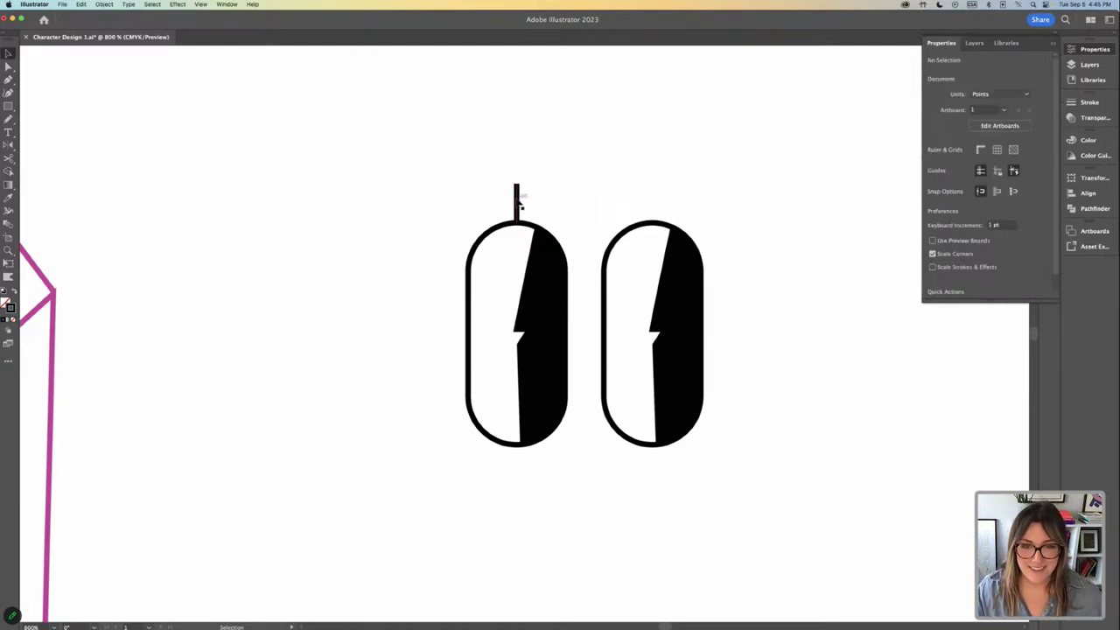
Duplicate the eyelash to the right, tilt the copy outward by about 22.5°, and seat it on the left eye's upper edge.
left_click_drag(519, 203, 552, 185)
left_click(580, 192)
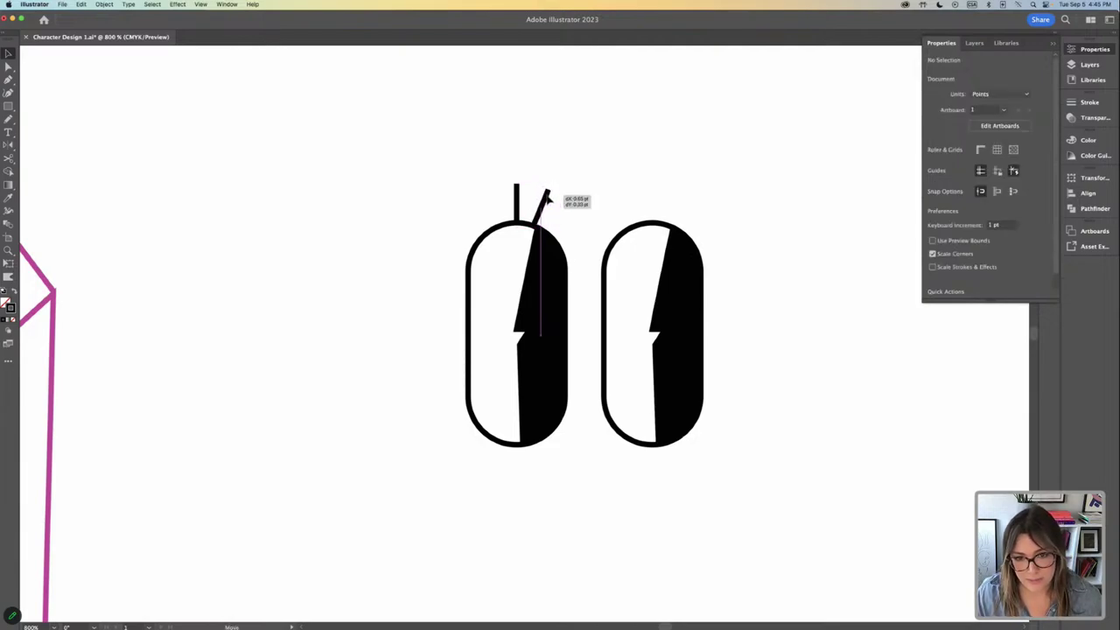
left_click(546, 205)
left_click(582, 198)
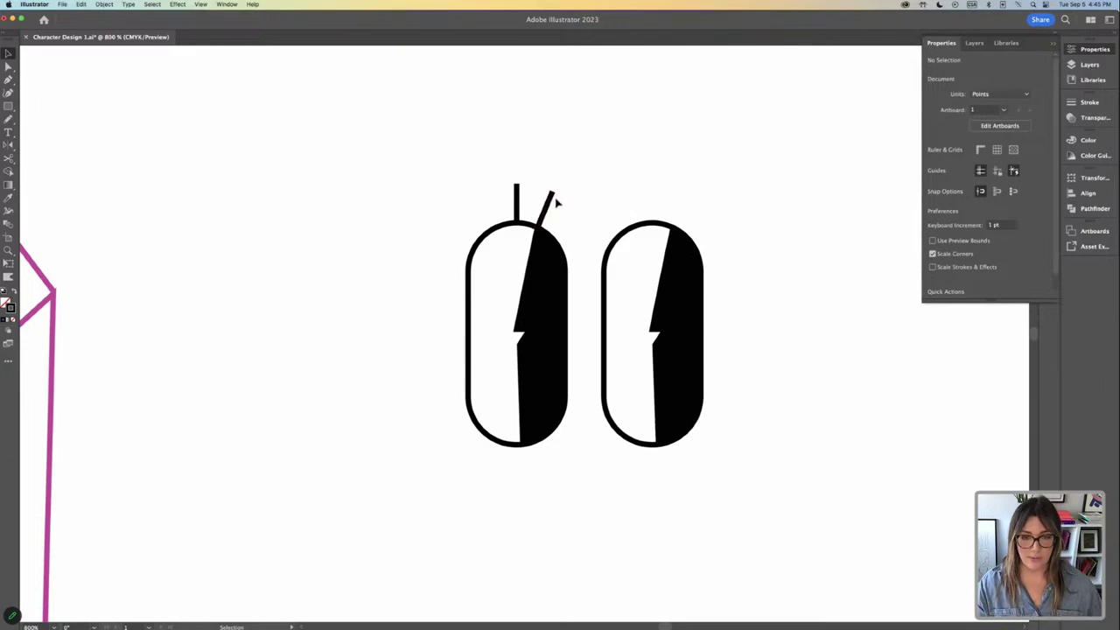
Duplicate the tilted lash, reflect the copy across the horizontal axis, and seat it on the upper edge left of the vertical lash.
left_click_drag(551, 203, 463, 187)
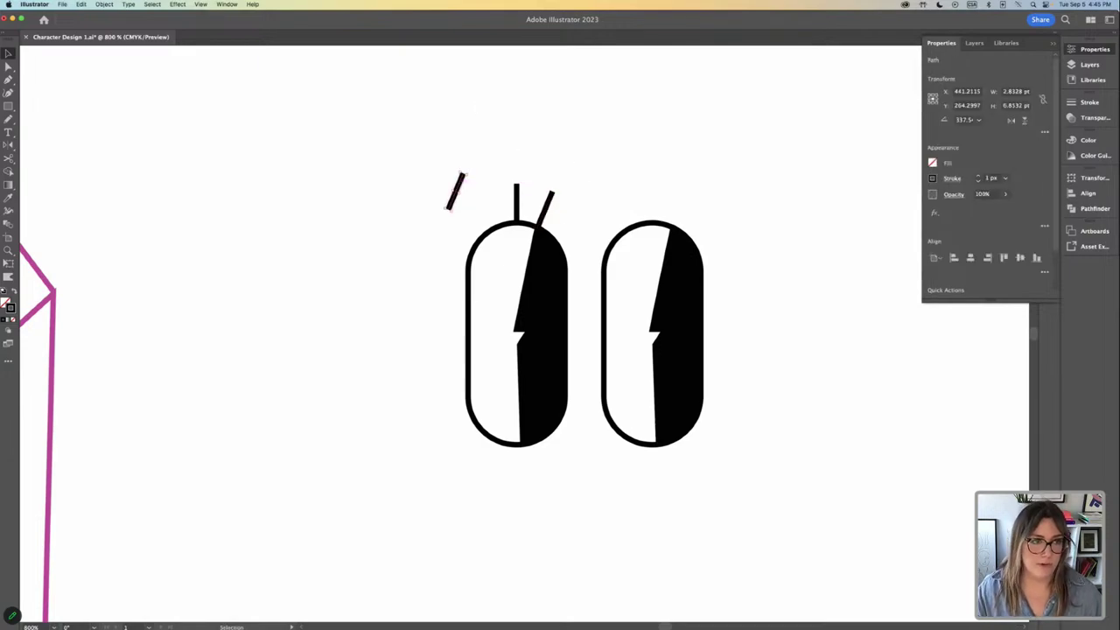
left_click(103, 5)
mouse_move(109, 19)
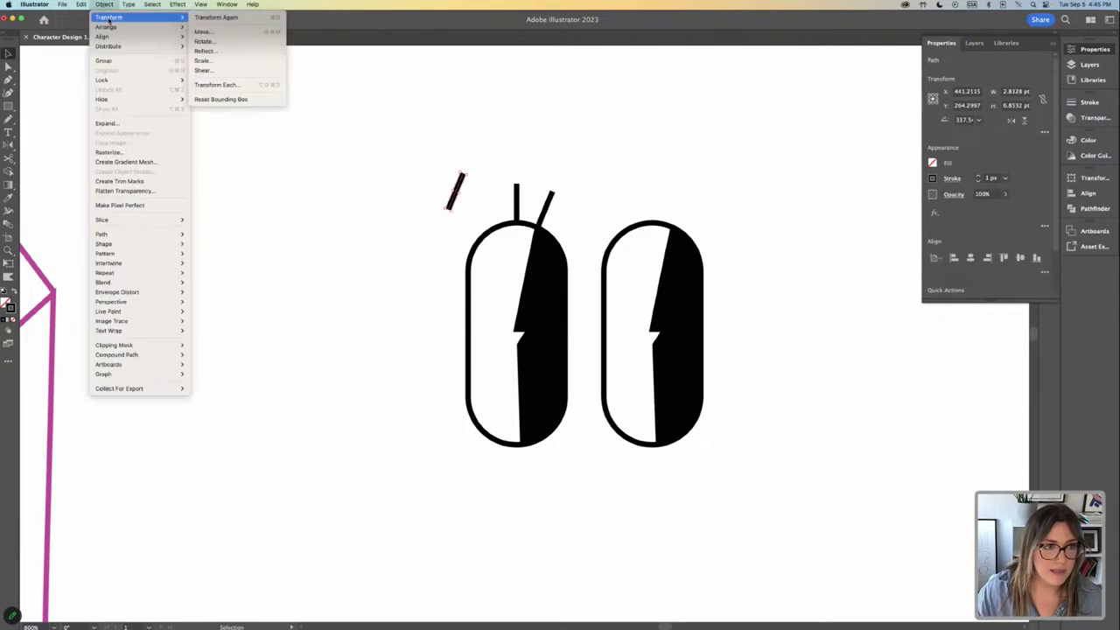
left_click(211, 54)
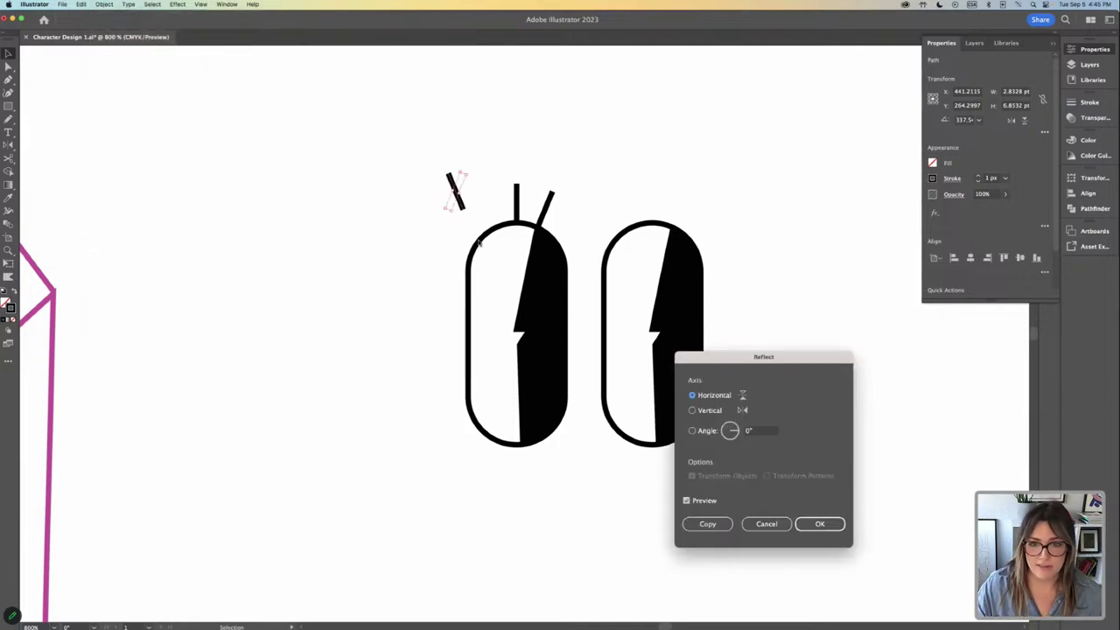
left_click(819, 523)
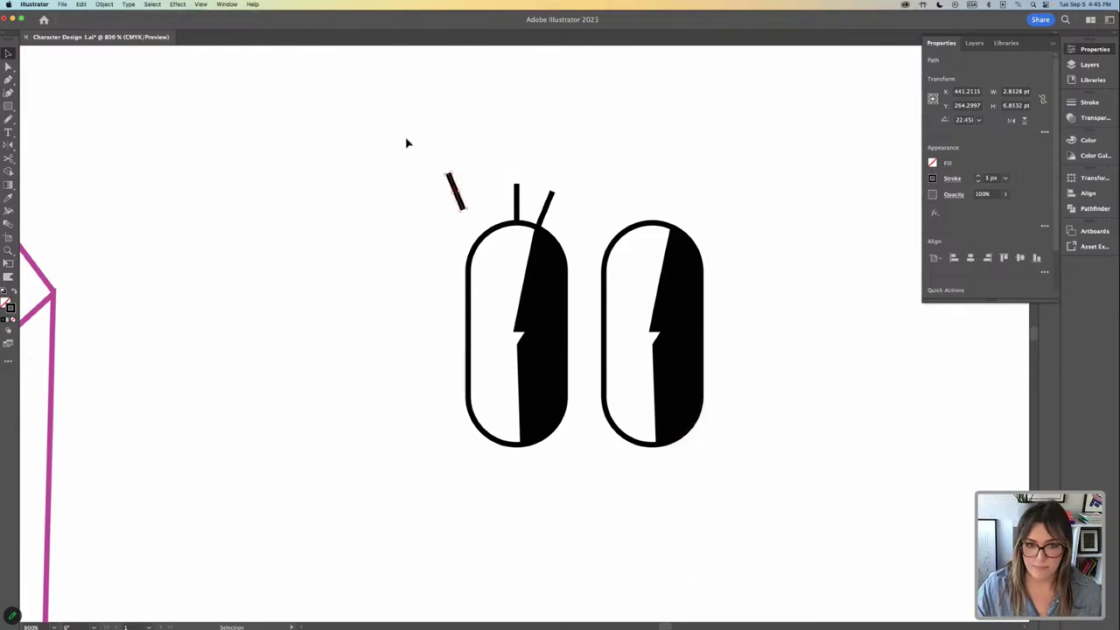
left_click(446, 175)
left_click_drag(450, 182, 480, 201)
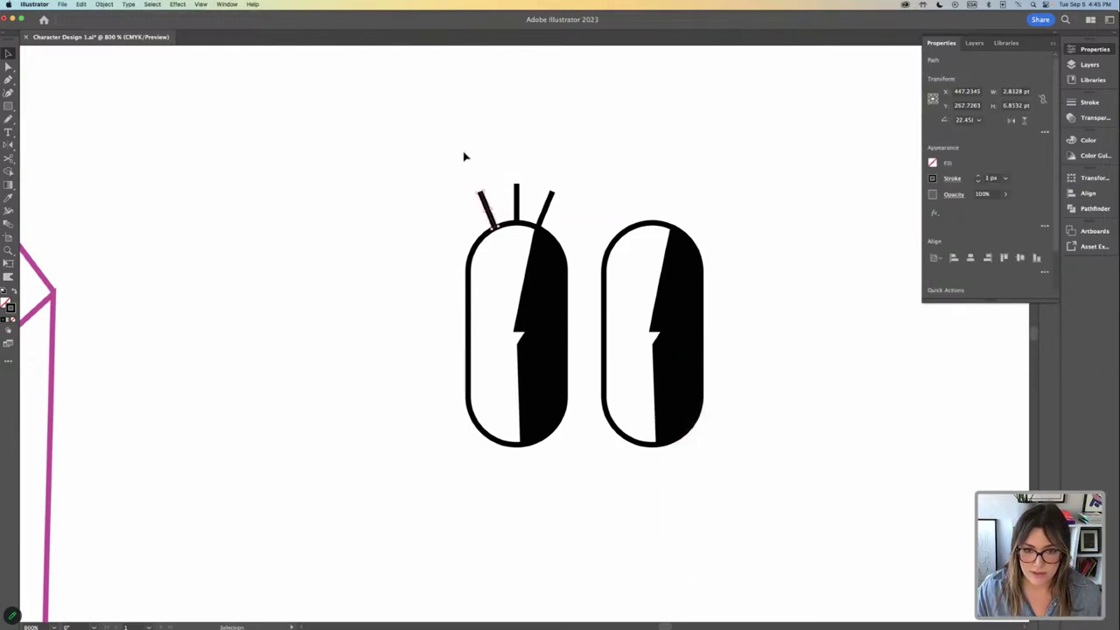
Try to align the three eyelashes by their vertical centers.
left_click_drag(428, 142, 556, 207)
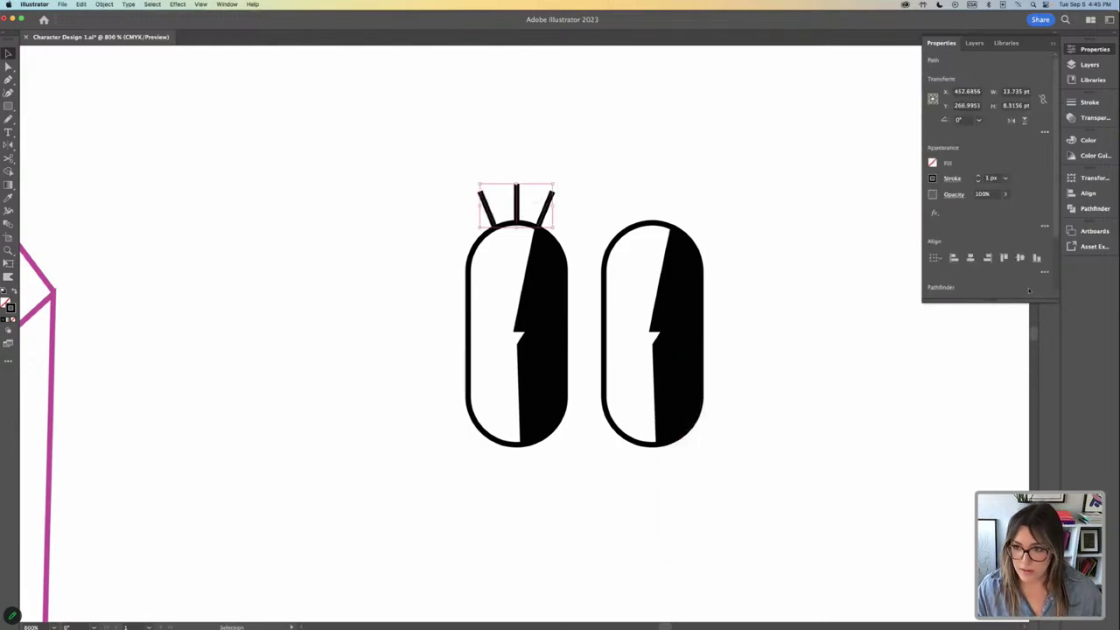
left_click(1020, 258)
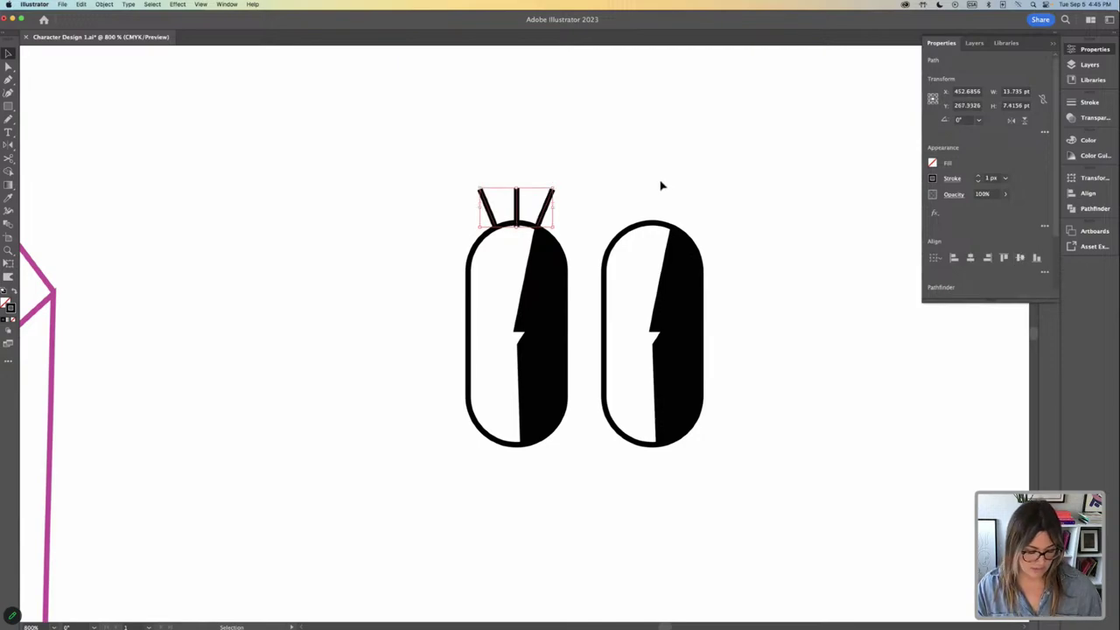
left_click(1044, 273)
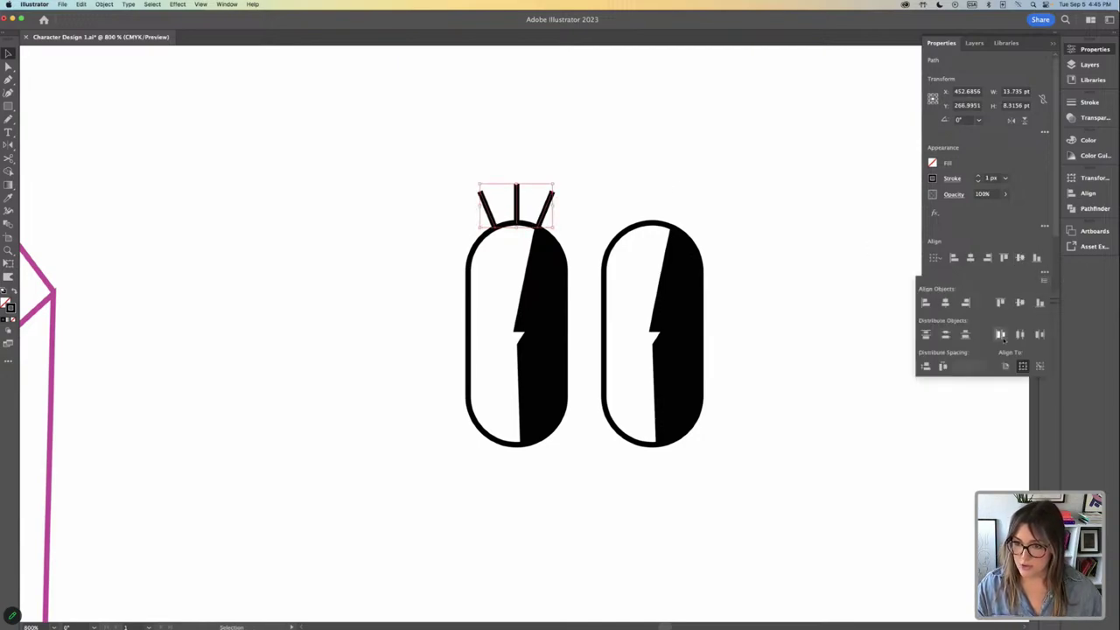
Group the three eyelashes, and group them with the left eye.
left_click_drag(534, 163, 423, 204)
key("super+g")
left_click(515, 260, "shift")
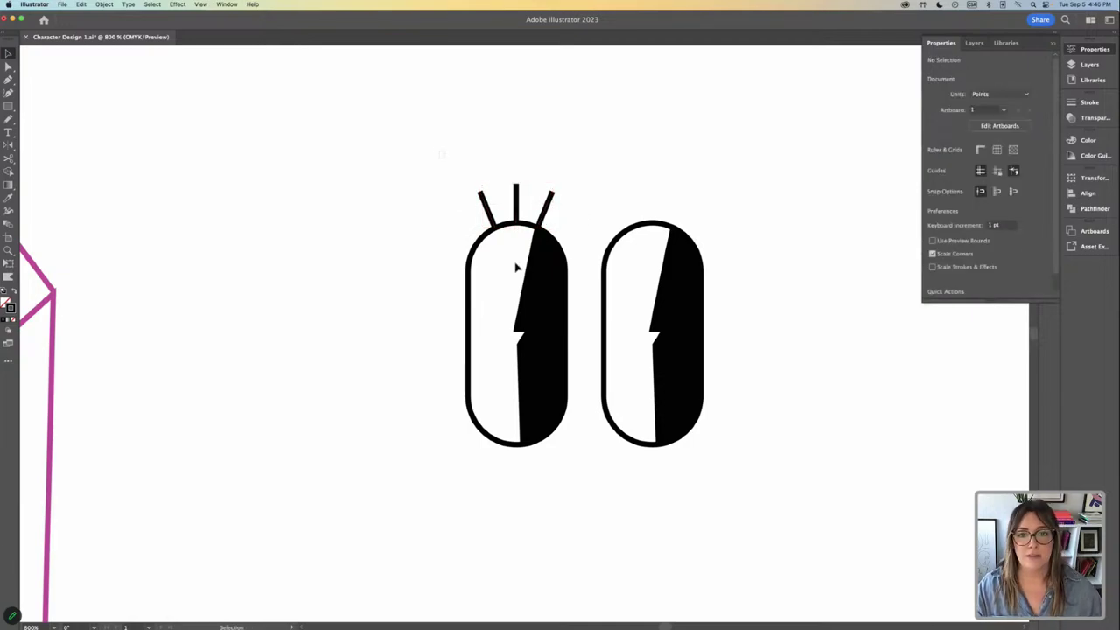
key("super+g")
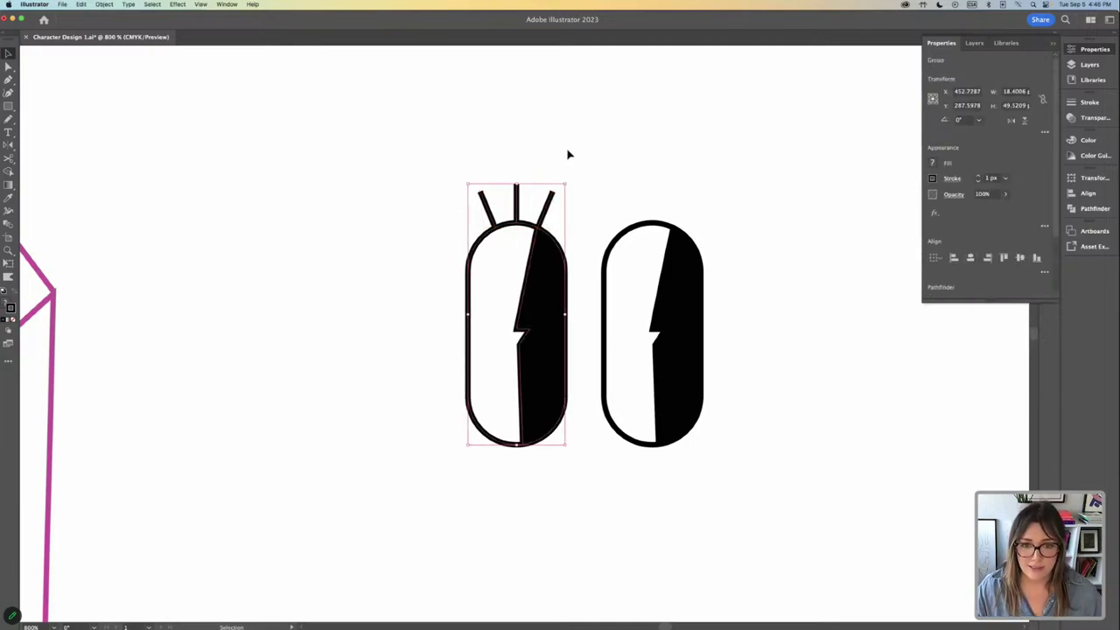
left_click(585, 150)
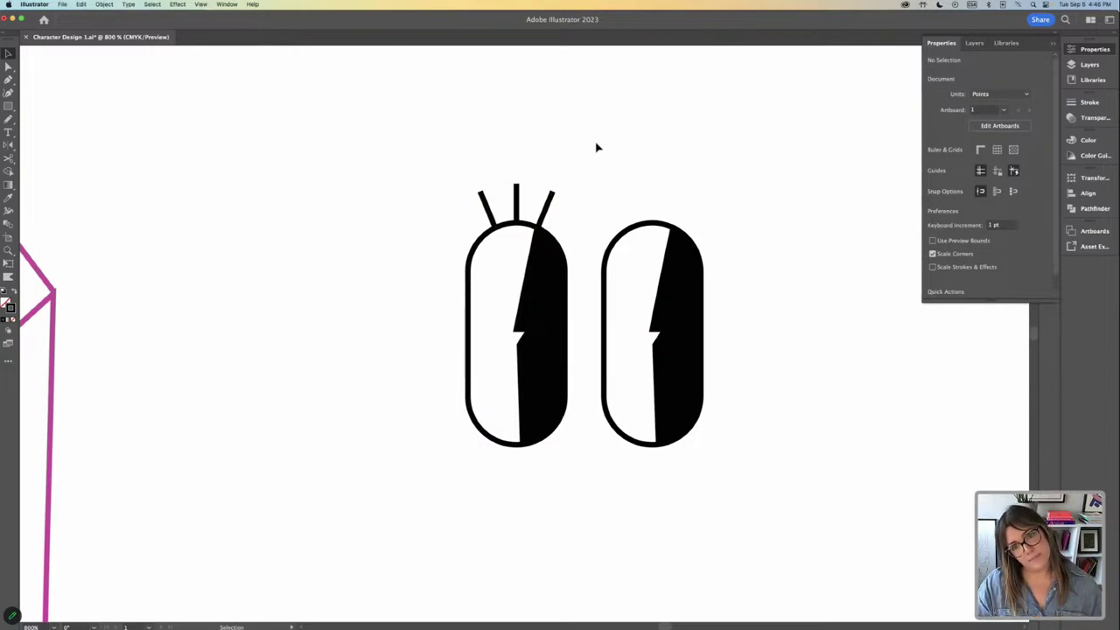
Select only the three eyelashes inside the group and give their strokes a round cap.
key("super+equal")
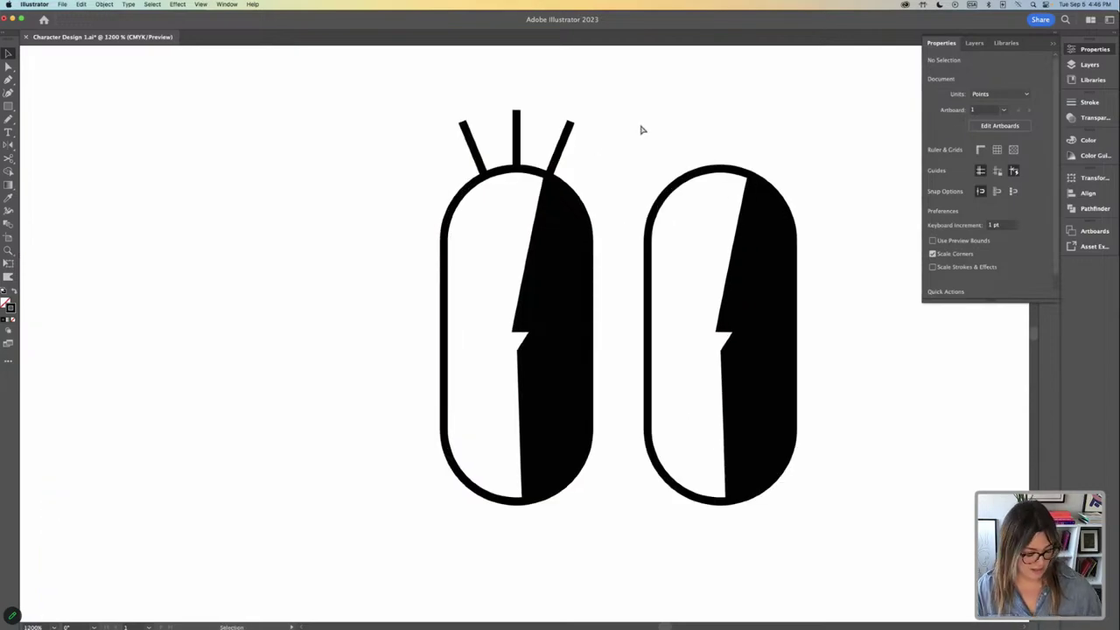
key("a")
left_click_drag(415, 82, 590, 133)
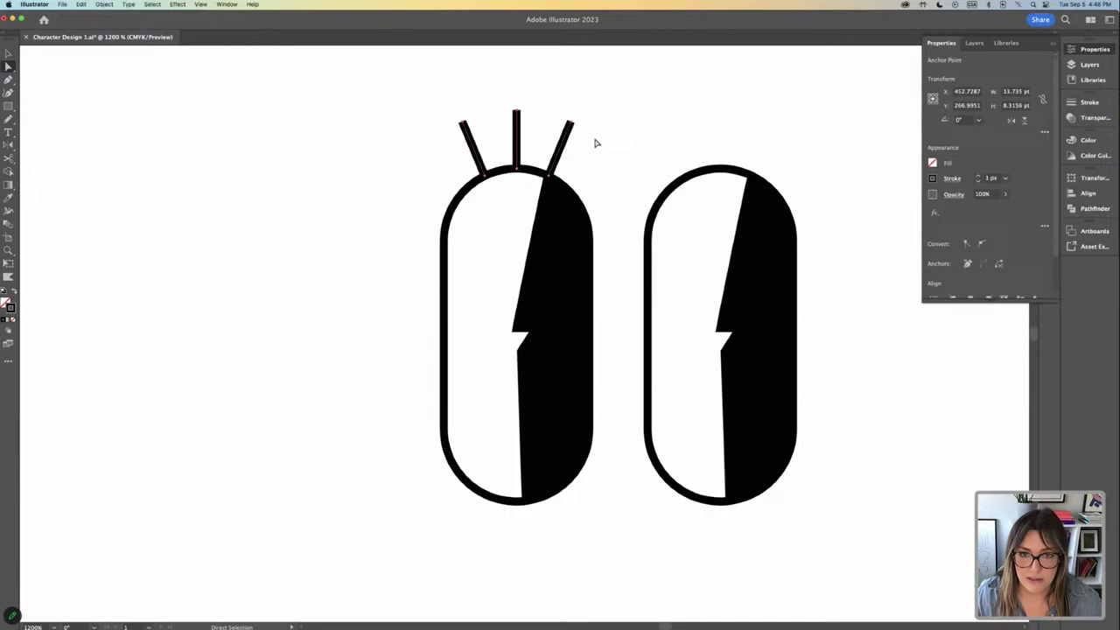
left_click(1054, 44)
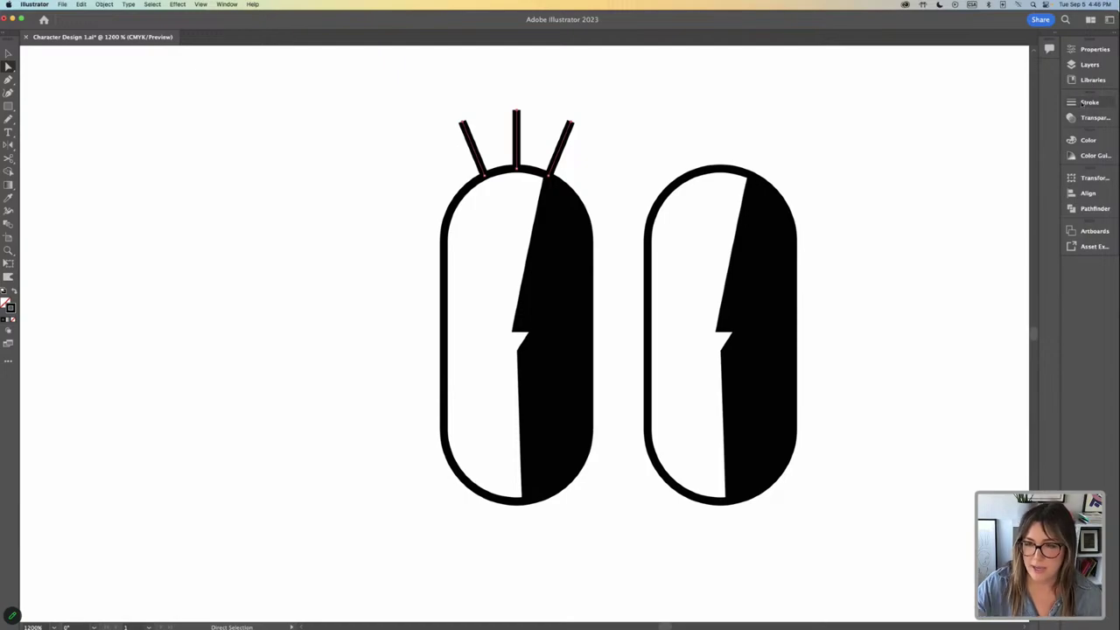
left_click(226, 5)
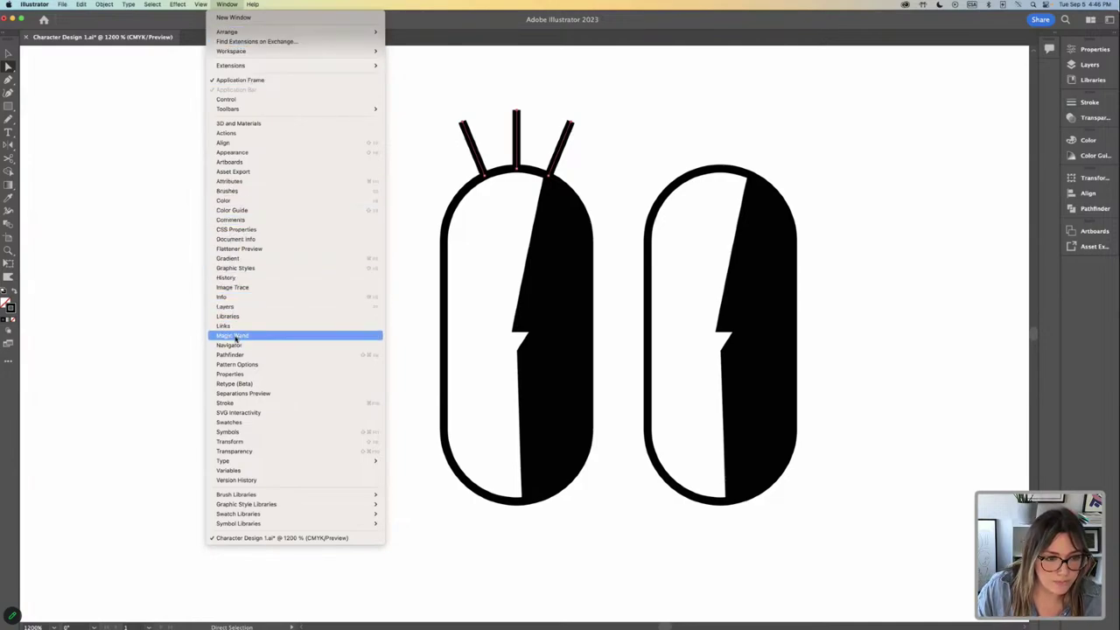
left_click(220, 405)
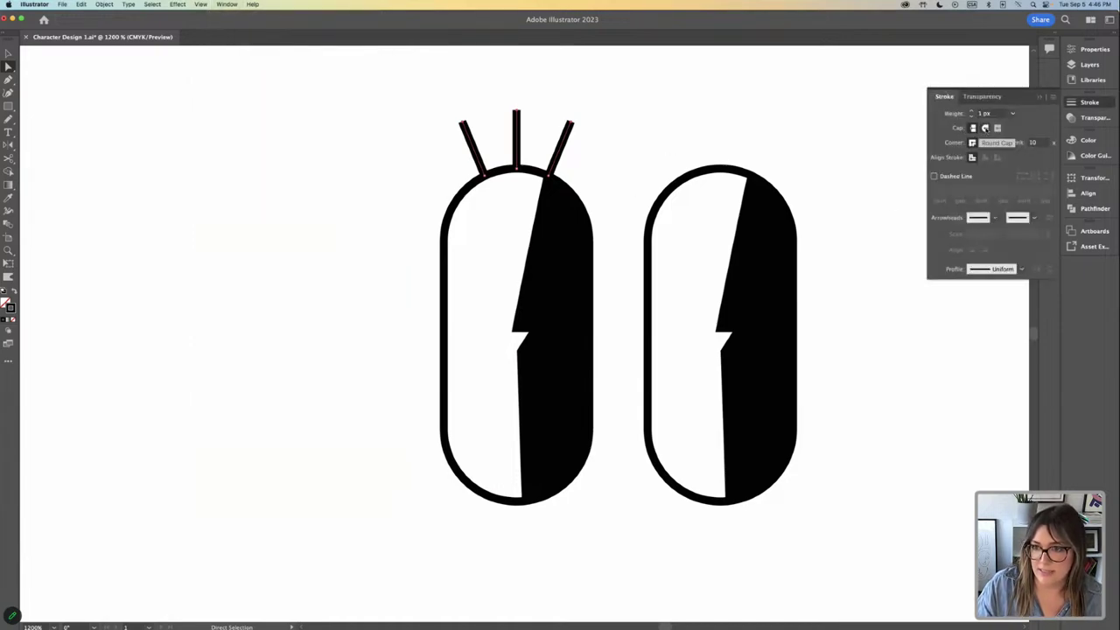
left_click(985, 127)
left_click(697, 131)
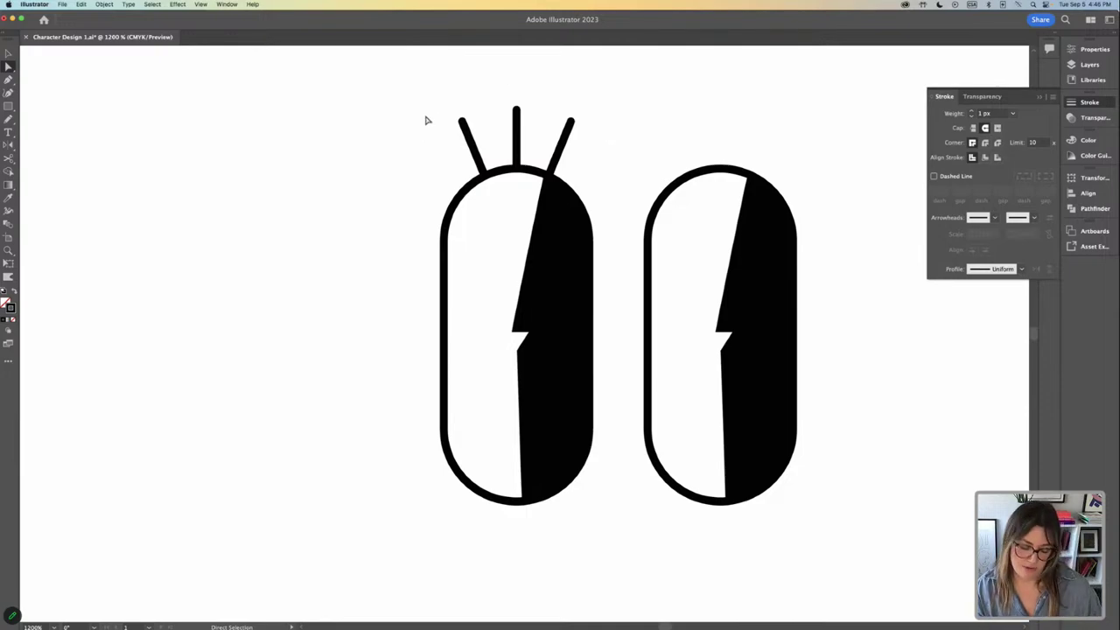
Delete the right eye that has no eyelashes.
key("super+minus")
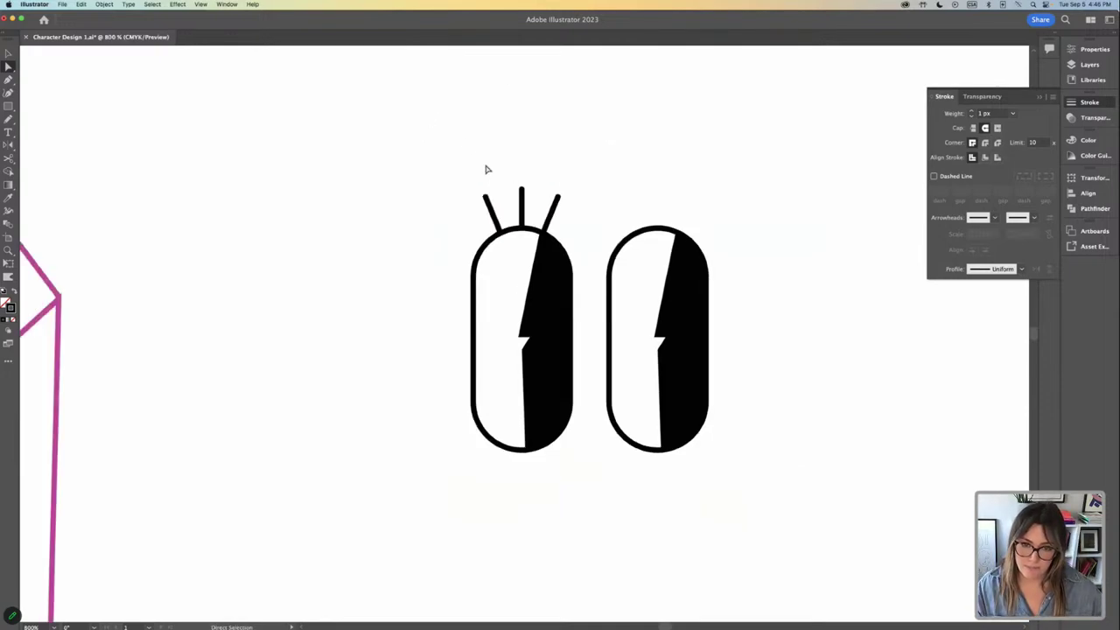
key("v")
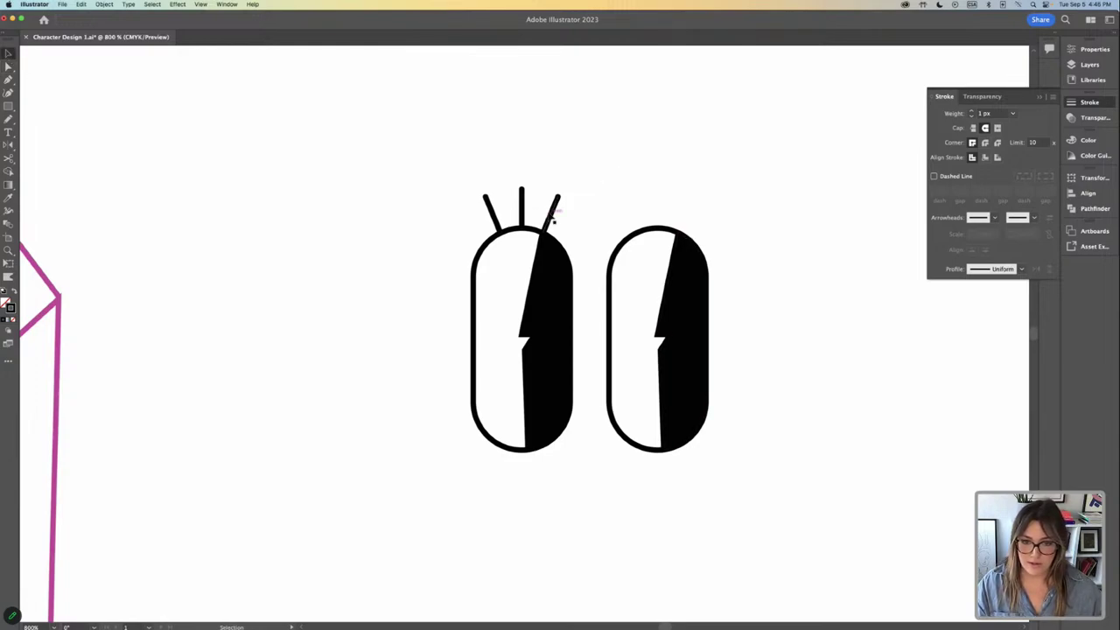
left_click(711, 322)
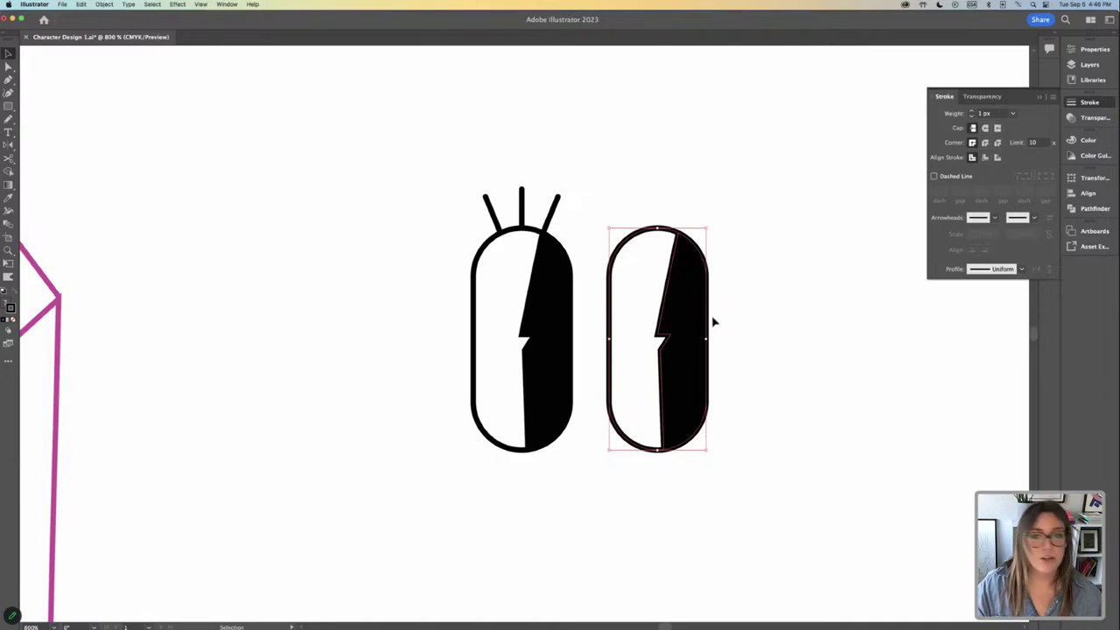
key("Delete")
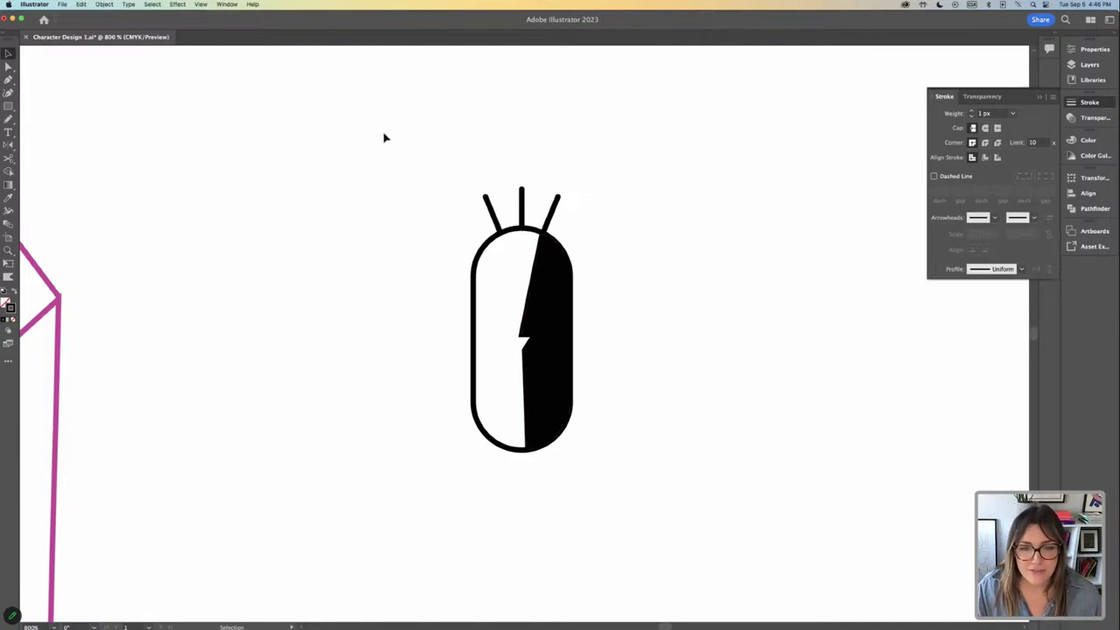
Duplicate the eye with its eyelashes to the right of the original, and group the two eyes.
mouse_move(383, 137)
left_mouse_down()
mouse_move(598, 350)
mouse_move(679, 324)
left_mouse_up()
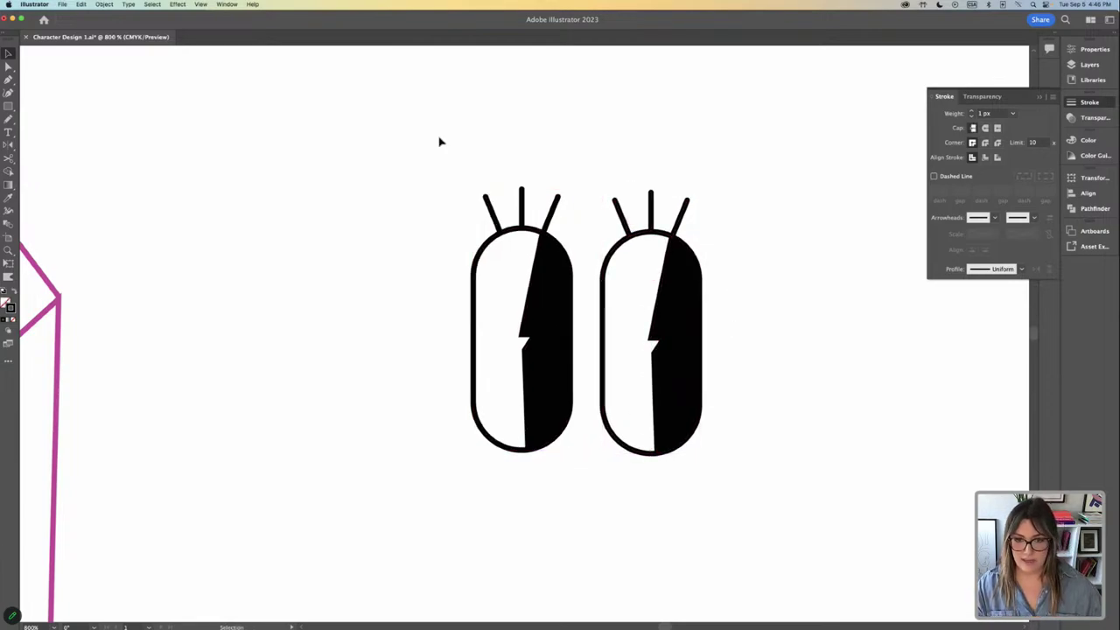
left_click_drag(440, 140, 760, 532)
key("ctrl+g")
left_click(727, 517)
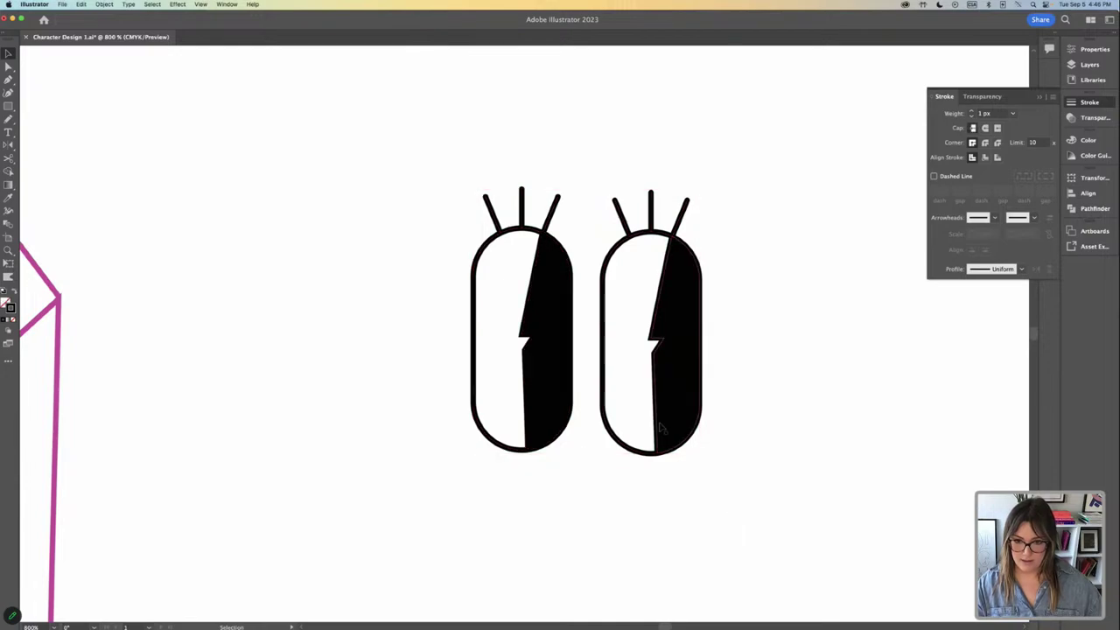
Separate the two eyes again and align them vertically so that they sit level.
left_click(680, 444)
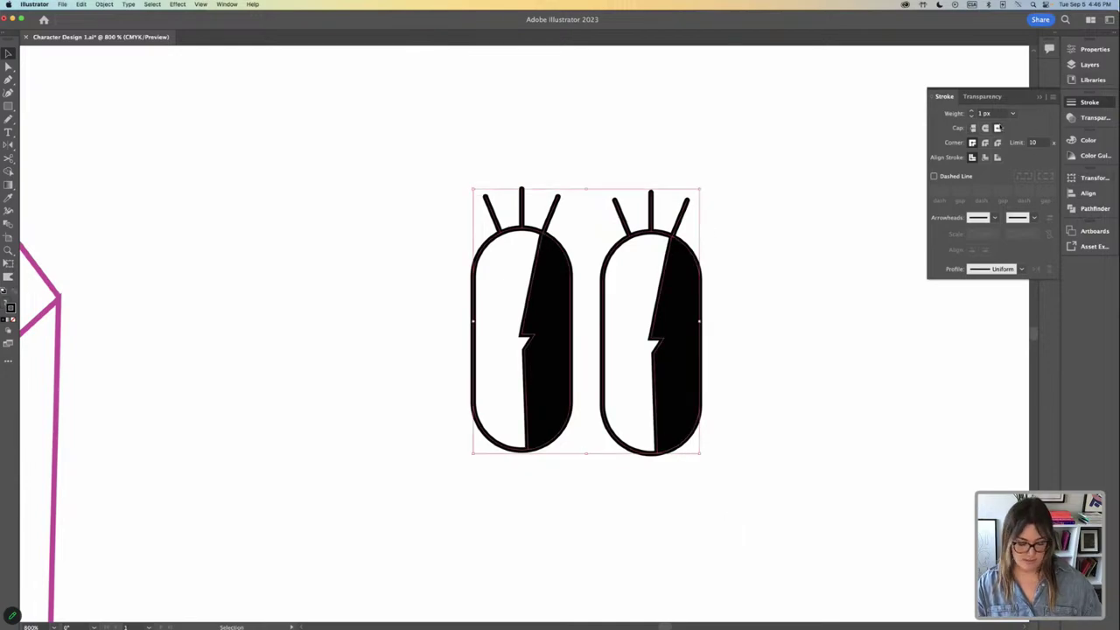
left_click(1094, 49)
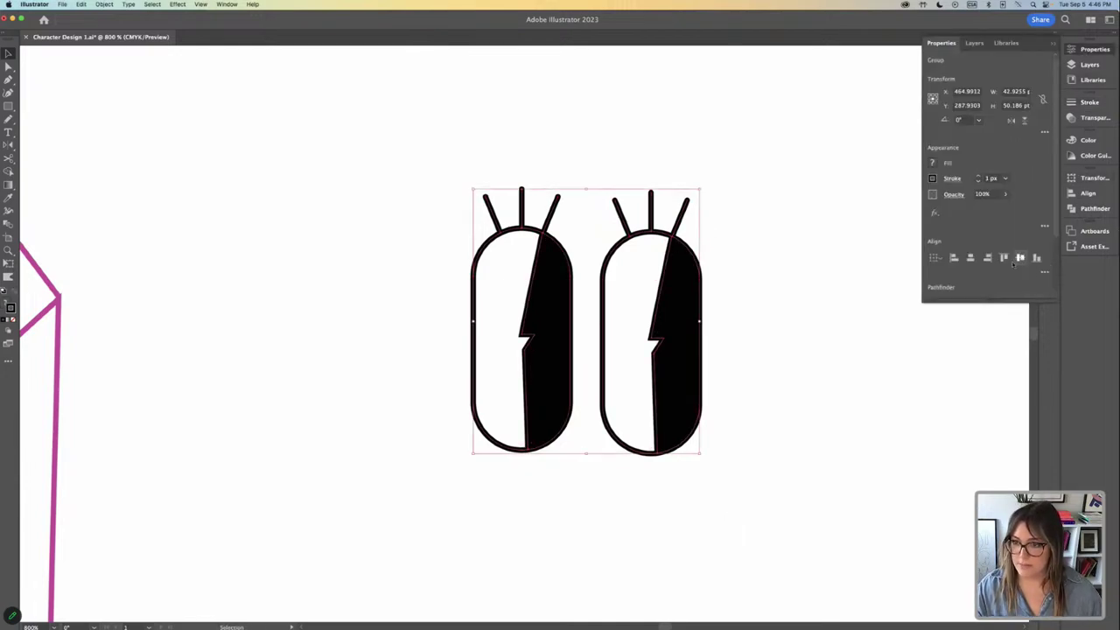
left_click(814, 262)
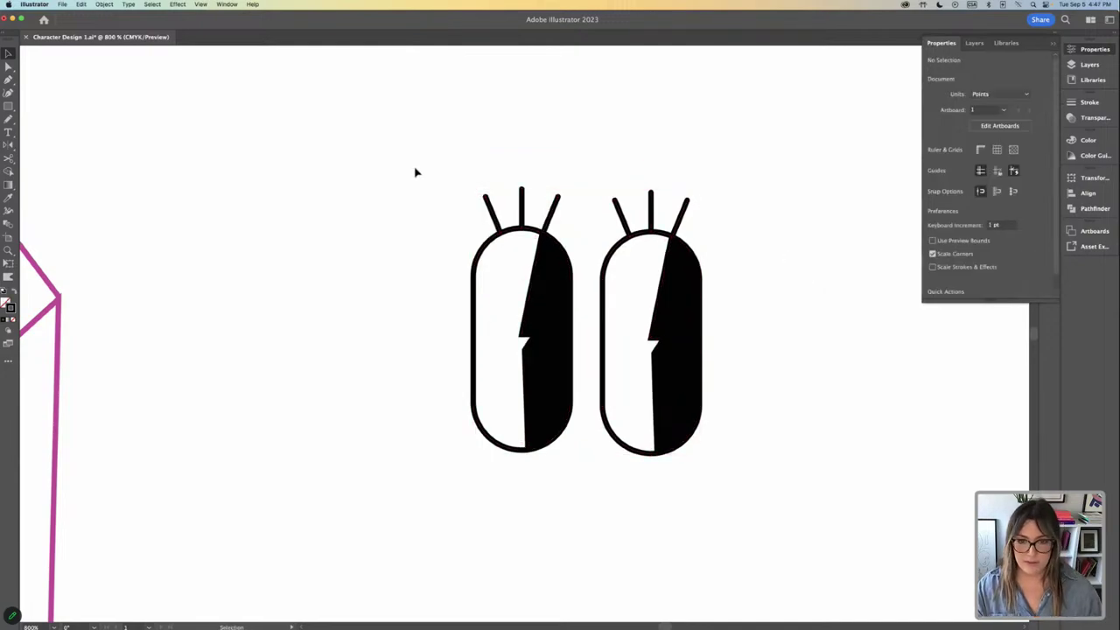
left_click_drag(417, 155, 525, 295)
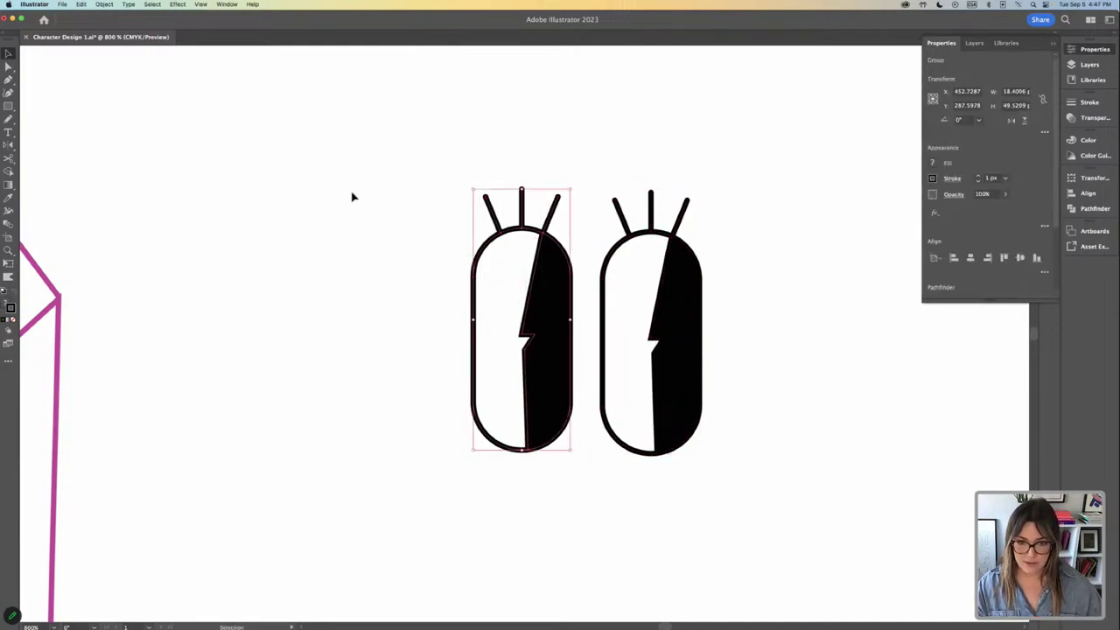
left_click_drag(353, 197, 702, 473)
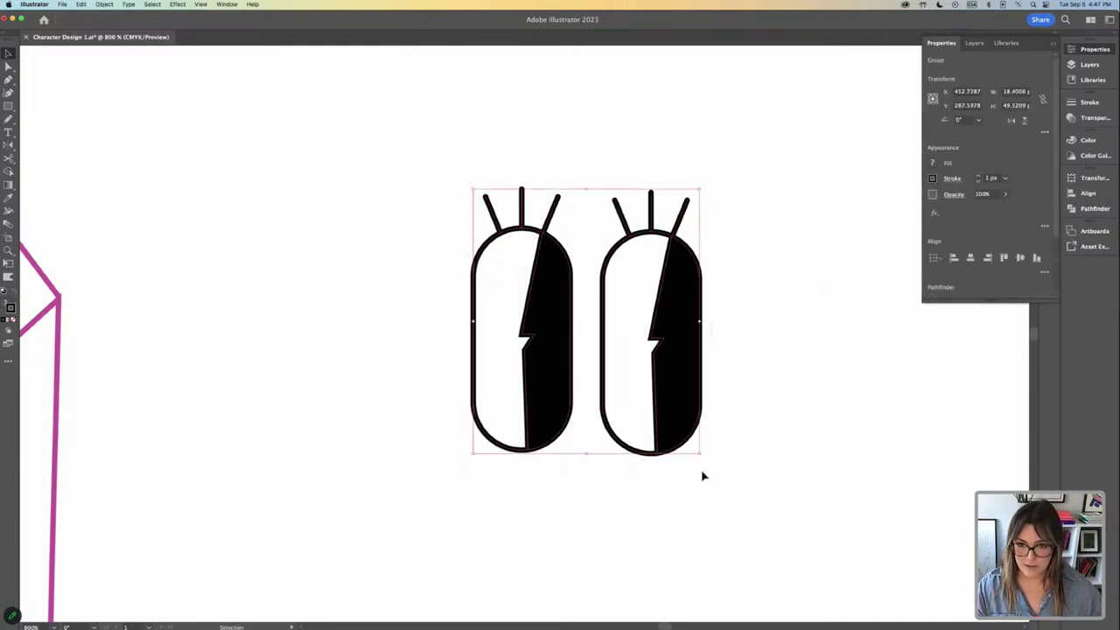
left_click(814, 262)
key("super+minus")
key("super+minus")
key("super+minus")
key("super+minus")
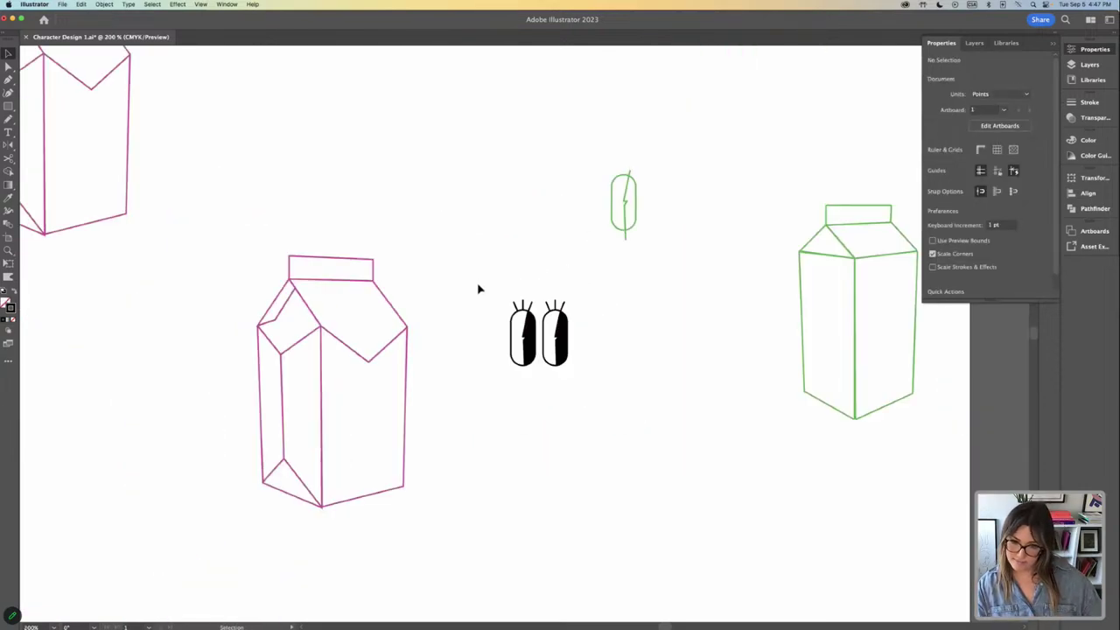
left_click_drag(478, 289, 657, 445)
left_click(659, 446)
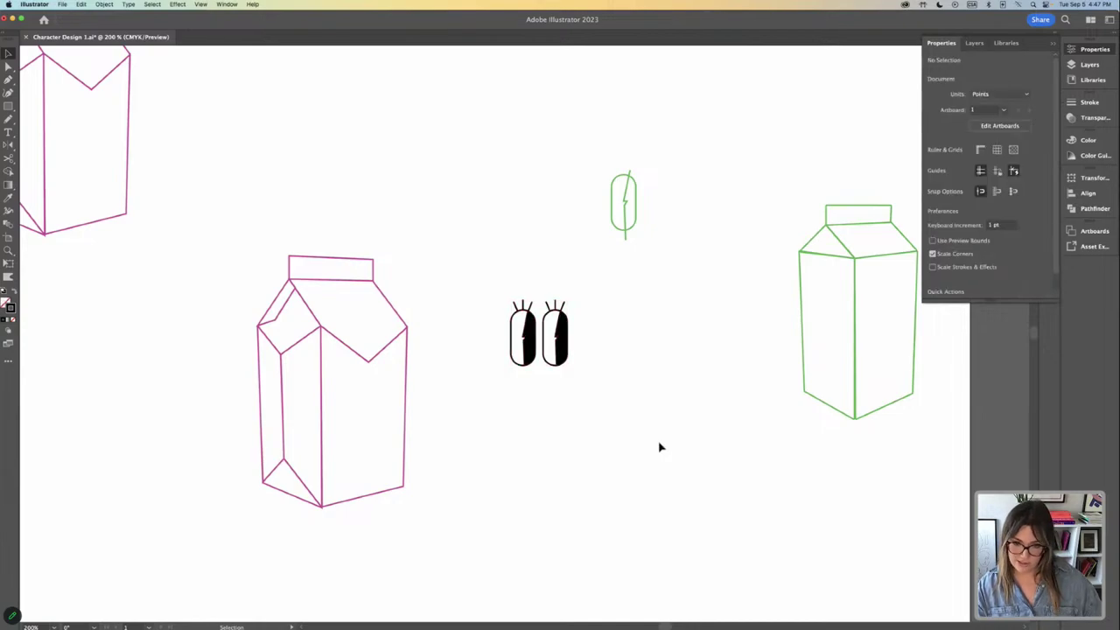
Select only the eyelashes of both eyes and set their stroke weight to 2 px.
key("super+plus")
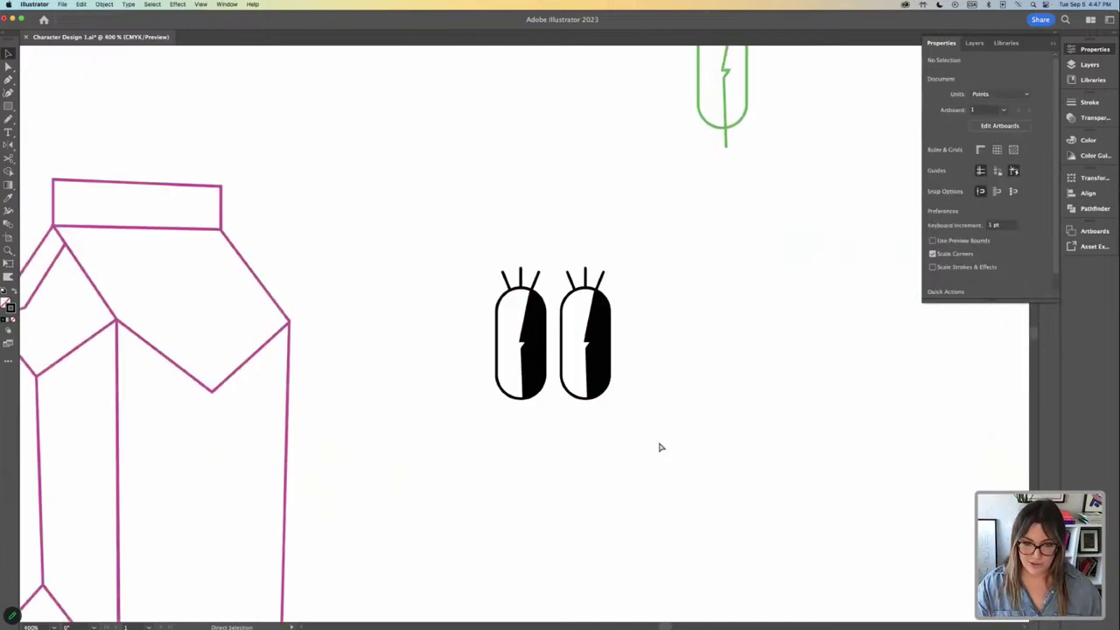
key("a")
left_click_drag(473, 249, 545, 285)
left_click_drag(615, 283, 612, 294)
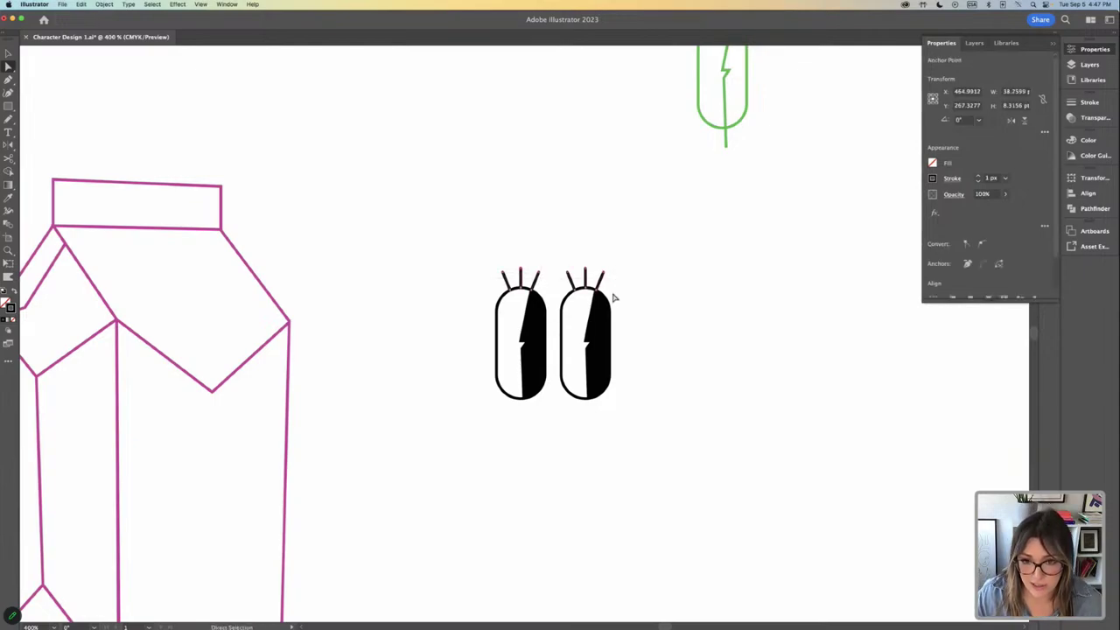
left_click(1053, 43)
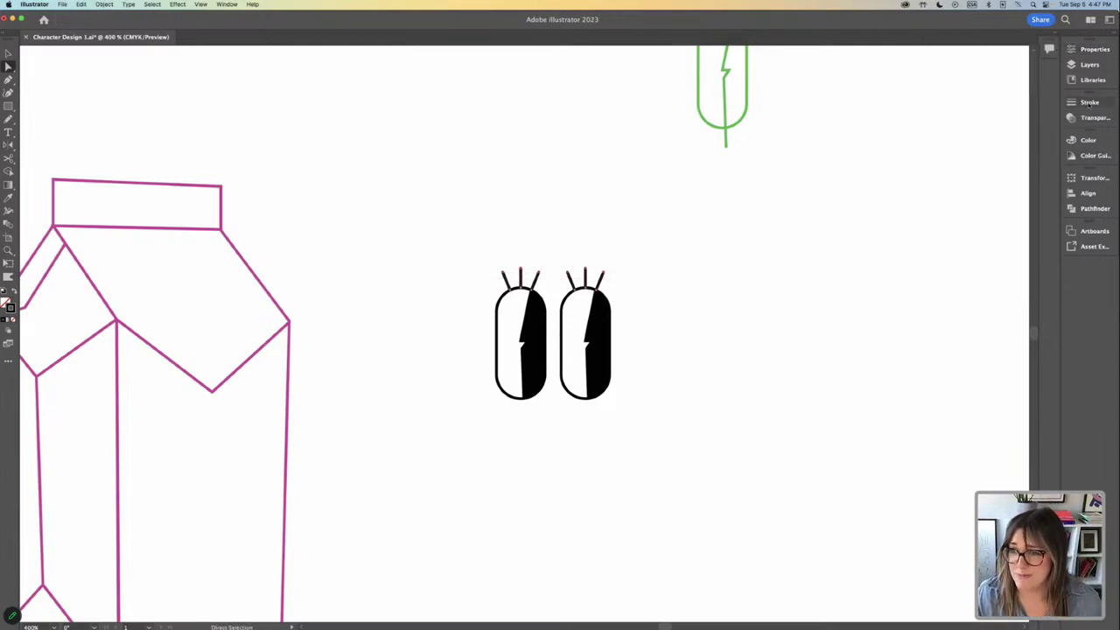
left_click(1088, 103)
left_click(970, 111)
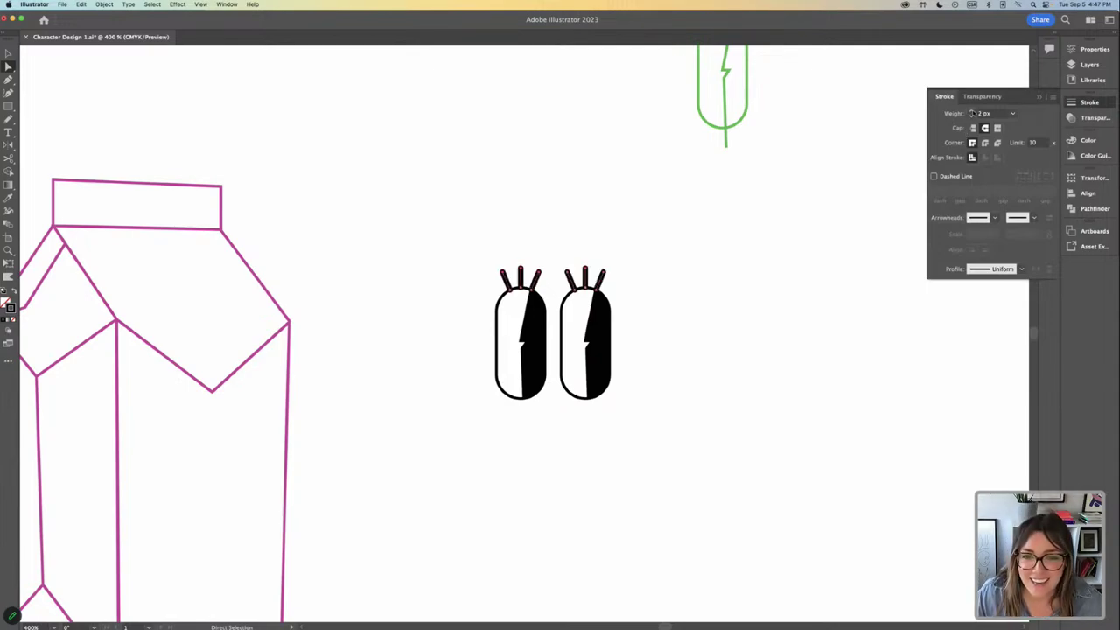
Set the stroke weight of both pill-shaped eye bodies to 2 px.
left_click(491, 308)
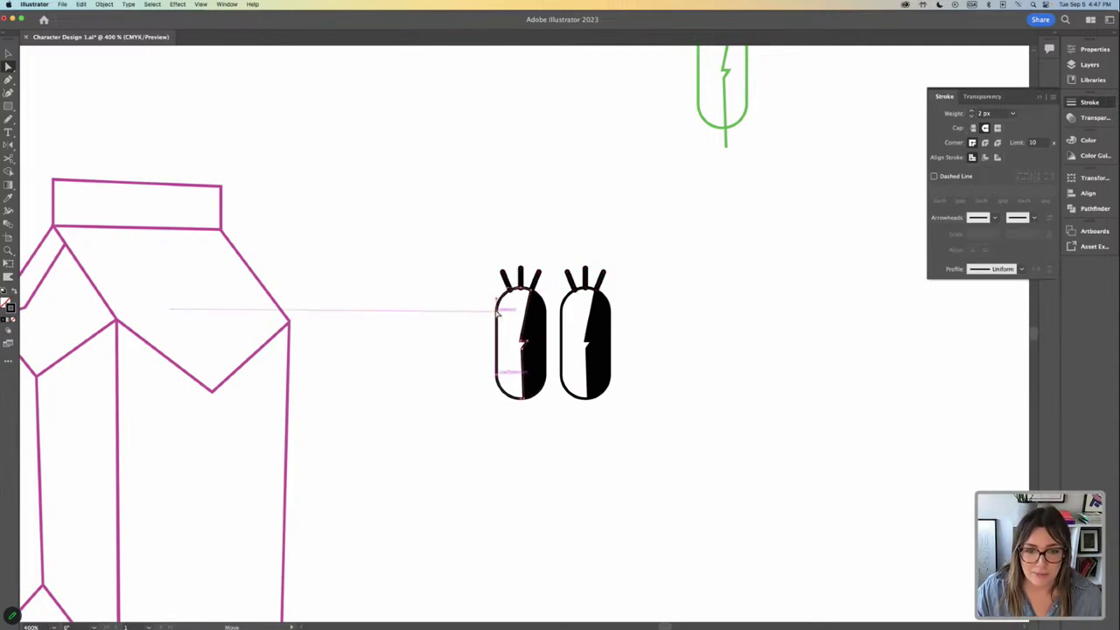
mouse_move(455, 320)
left_mouse_down()
mouse_move(639, 362)
mouse_move(630, 365)
left_mouse_up()
left_click(971, 111)
left_click(797, 243)
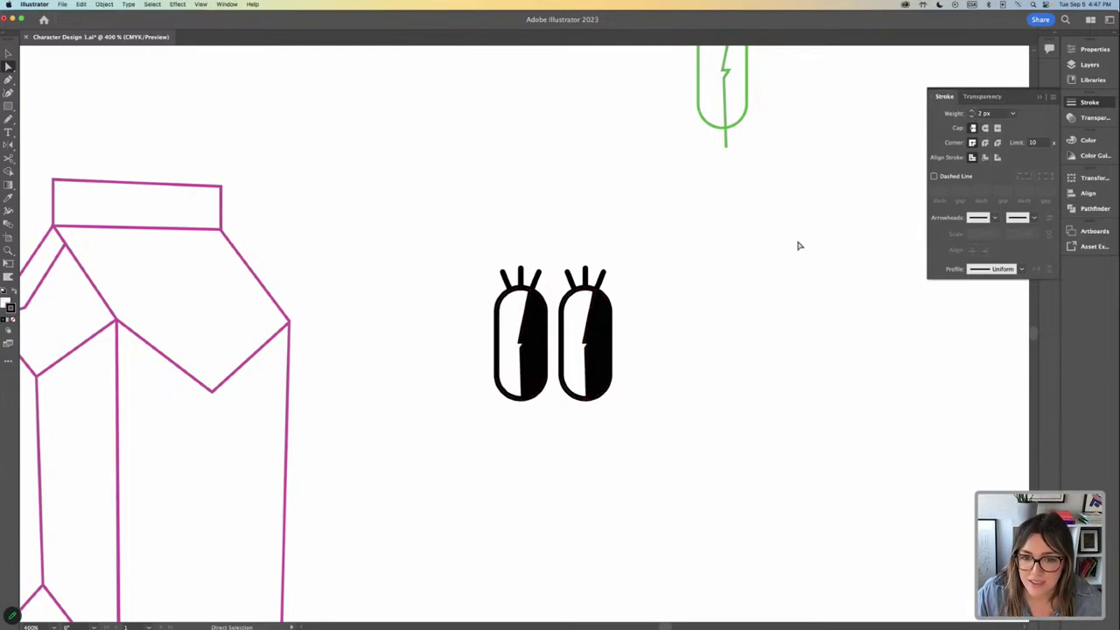
left_click(8, 54)
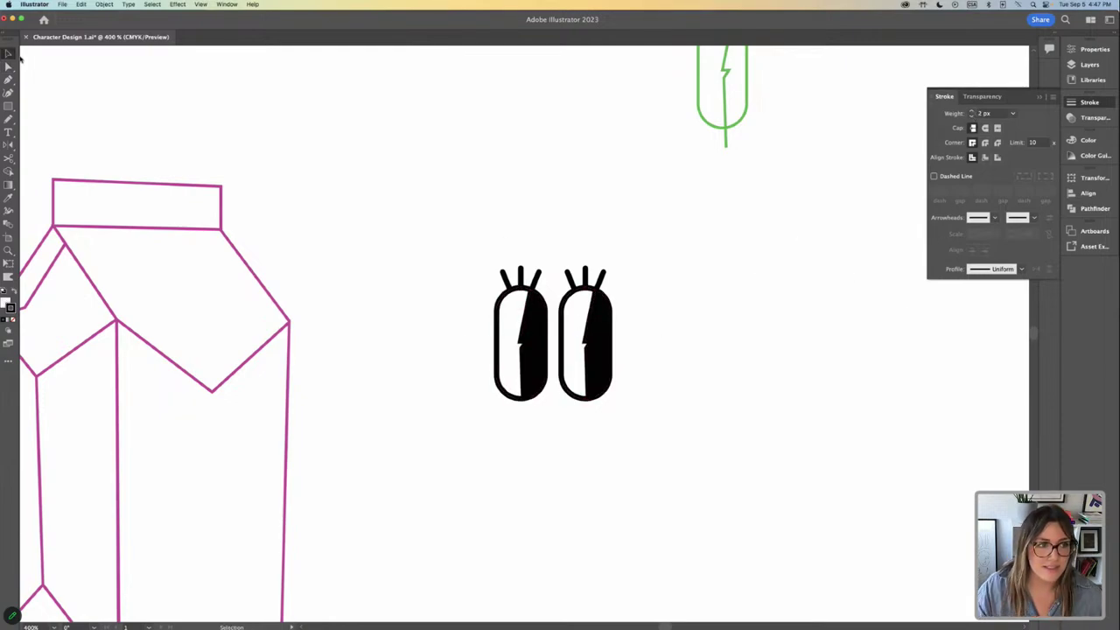
left_click_drag(455, 200, 663, 395)
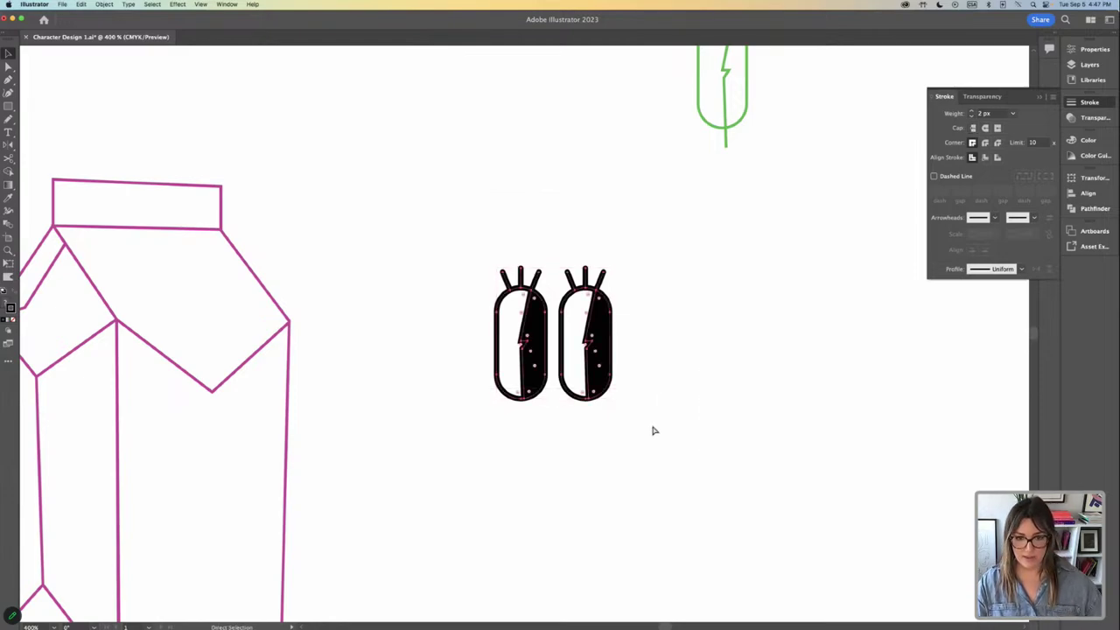
left_click(653, 430)
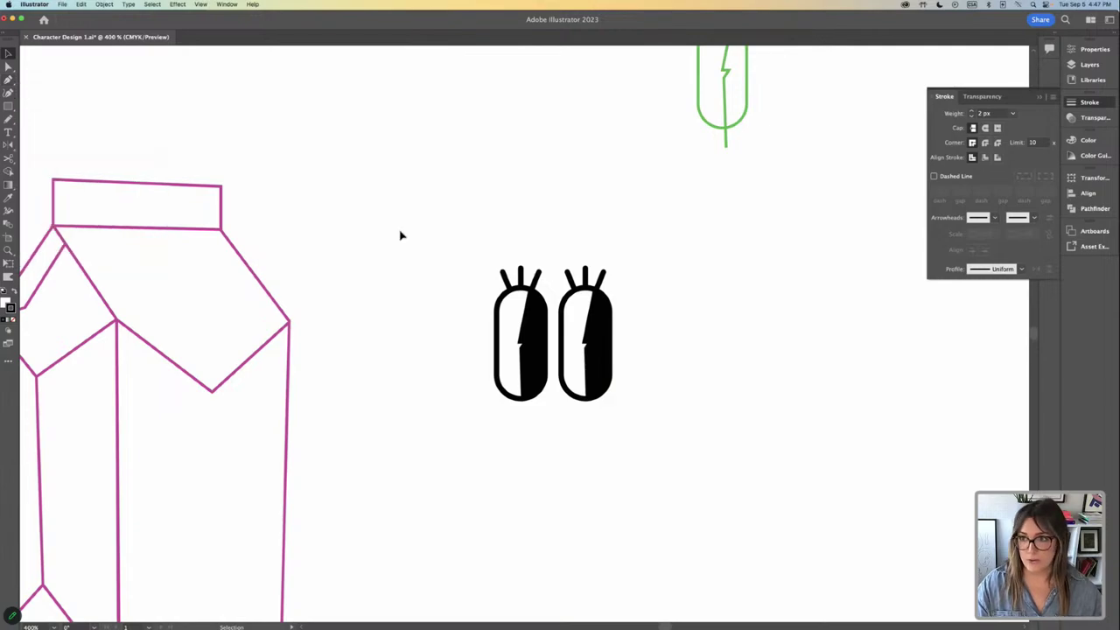
Draw a small circle with the Ellipse tool, below and to the left of the eyes.
key("super+equal")
scroll(488, 352, "down", 5)
scroll(488, 352, "right", 4)
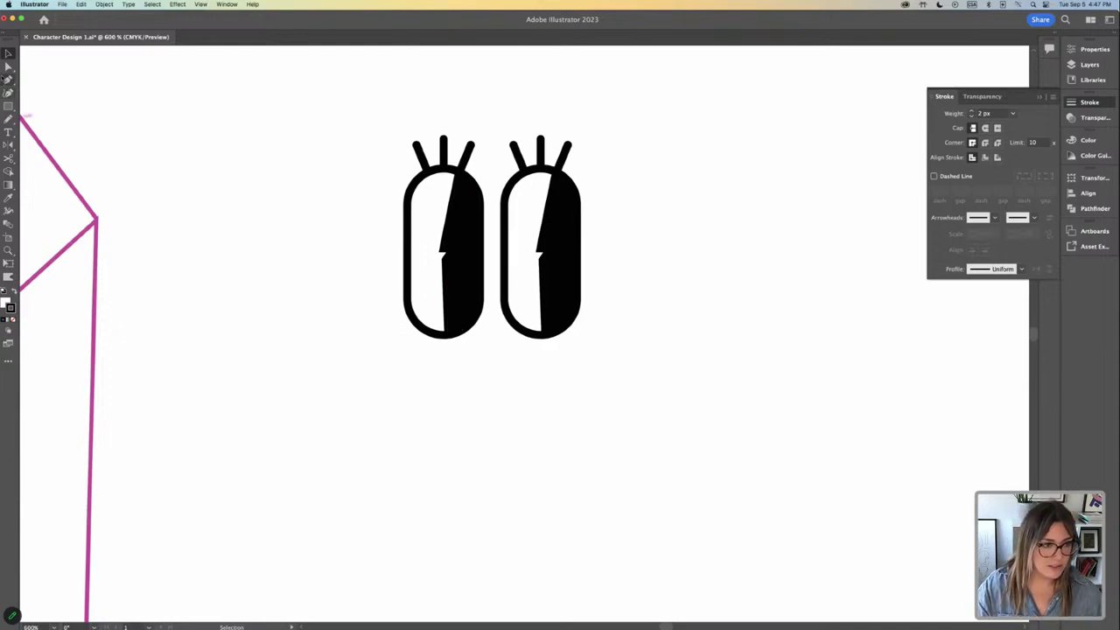
left_click_drag(8, 106, 48, 123)
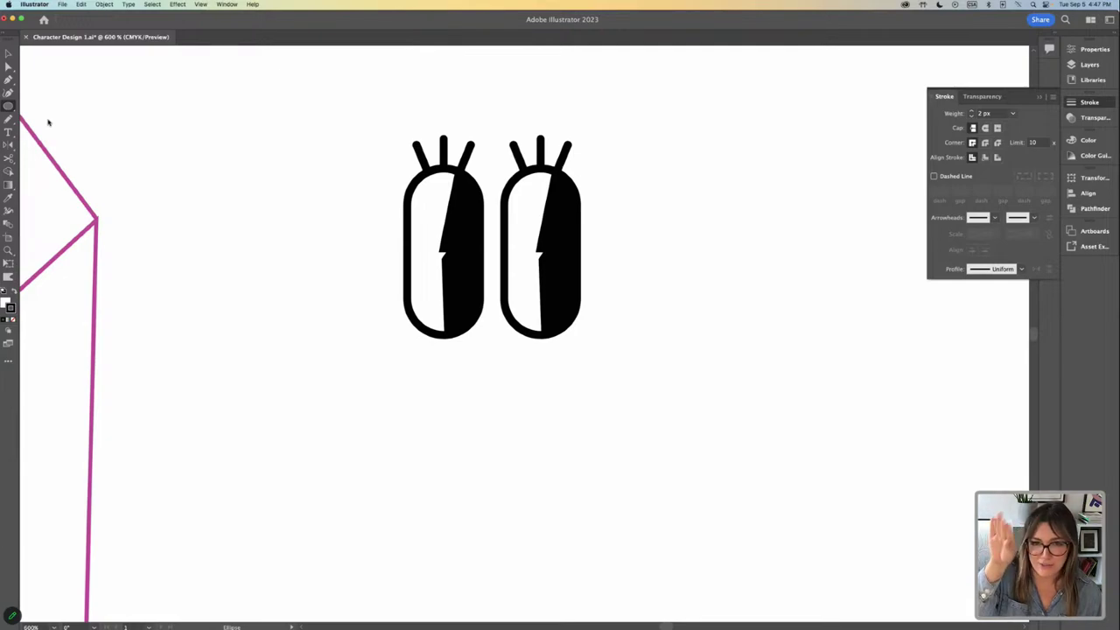
left_click_drag(299, 377, 364, 441)
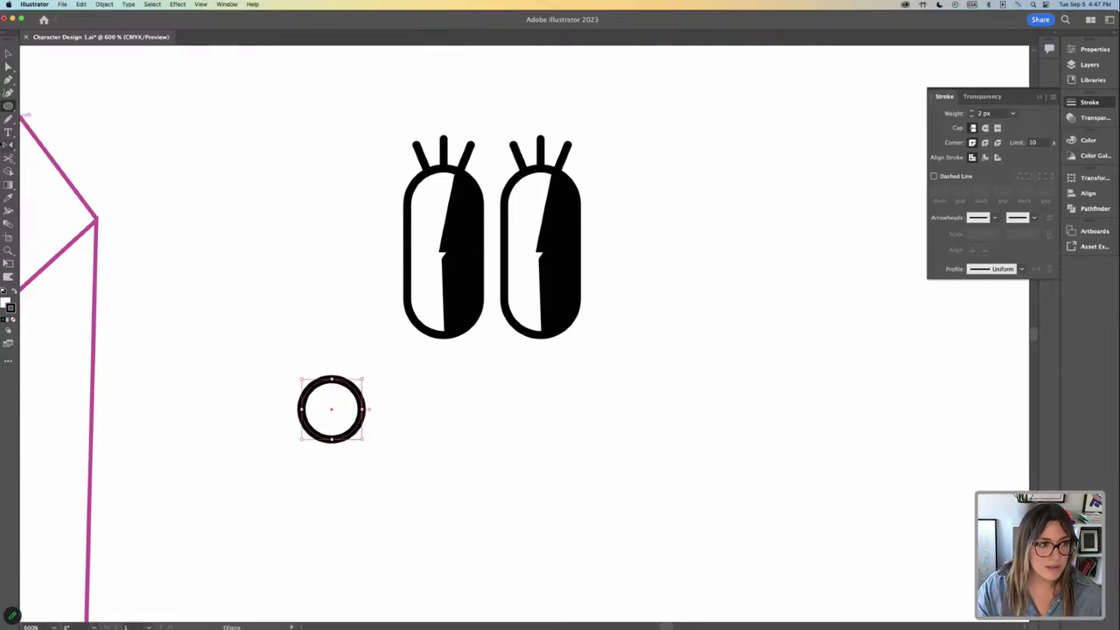
Cut the circle at its two side anchors with the Scissors tool and move the upper and lower halves apart.
left_click_drag(8, 159, 45, 170)
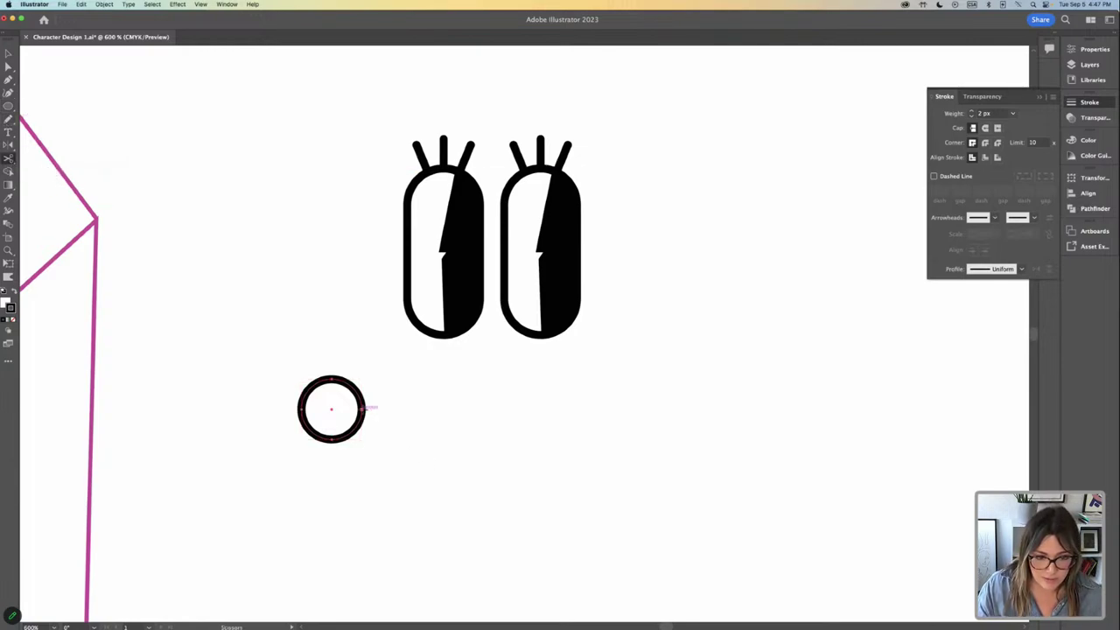
left_click(366, 408)
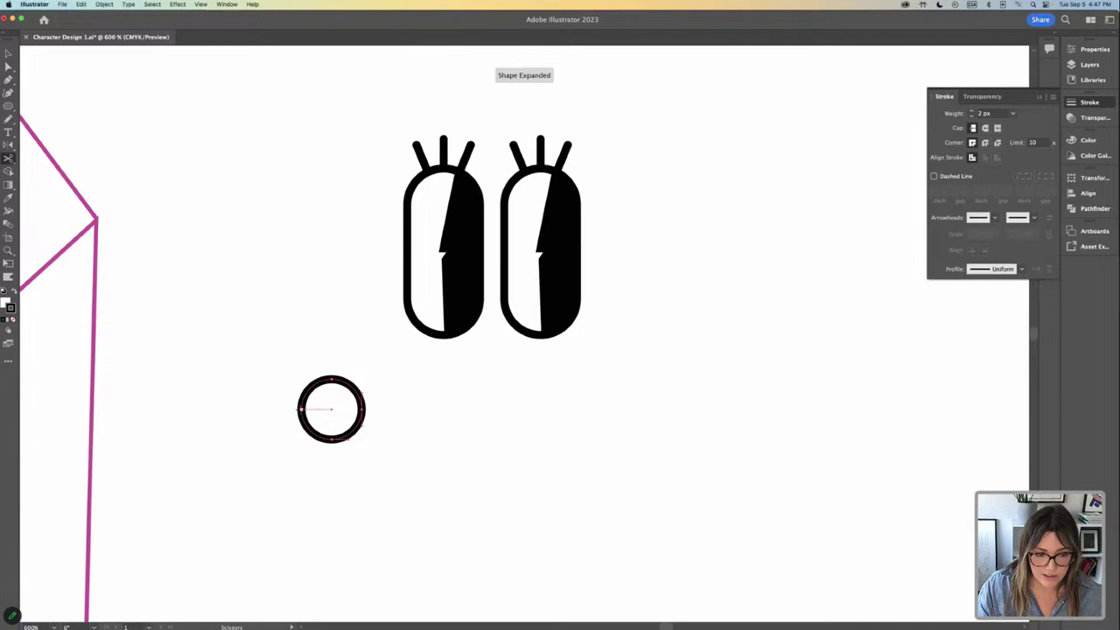
key("v")
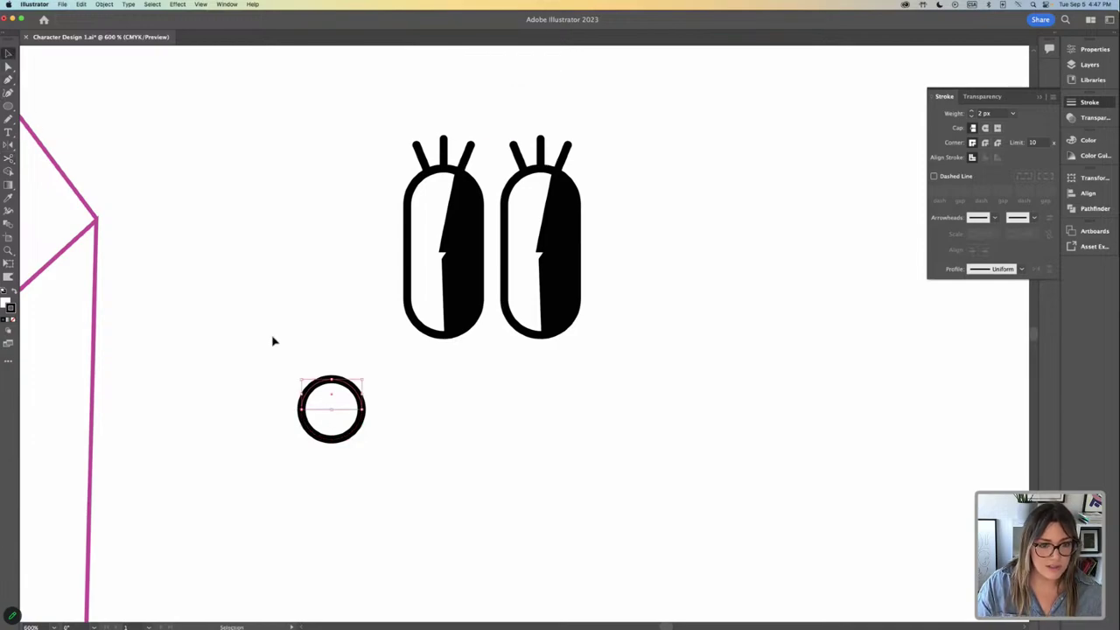
left_click_drag(340, 383, 339, 345)
left_click_drag(345, 437, 467, 424)
left_click_drag(330, 361, 317, 273)
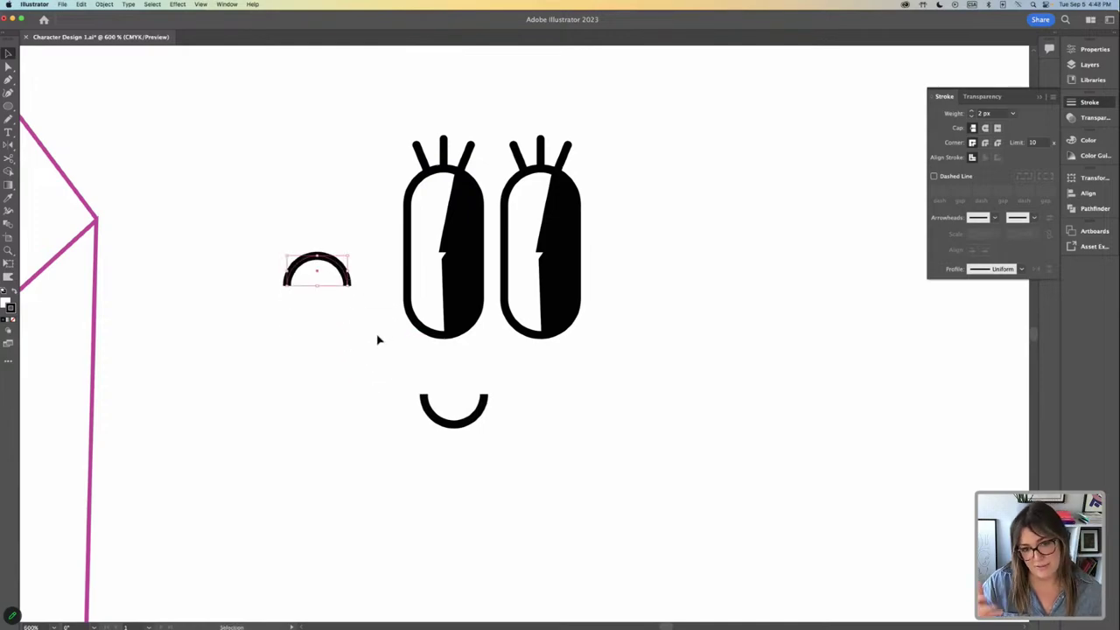
Place the lower half-circle beneath the eyes as a smiling mouth and scale it down.
left_click_drag(457, 394, 501, 365)
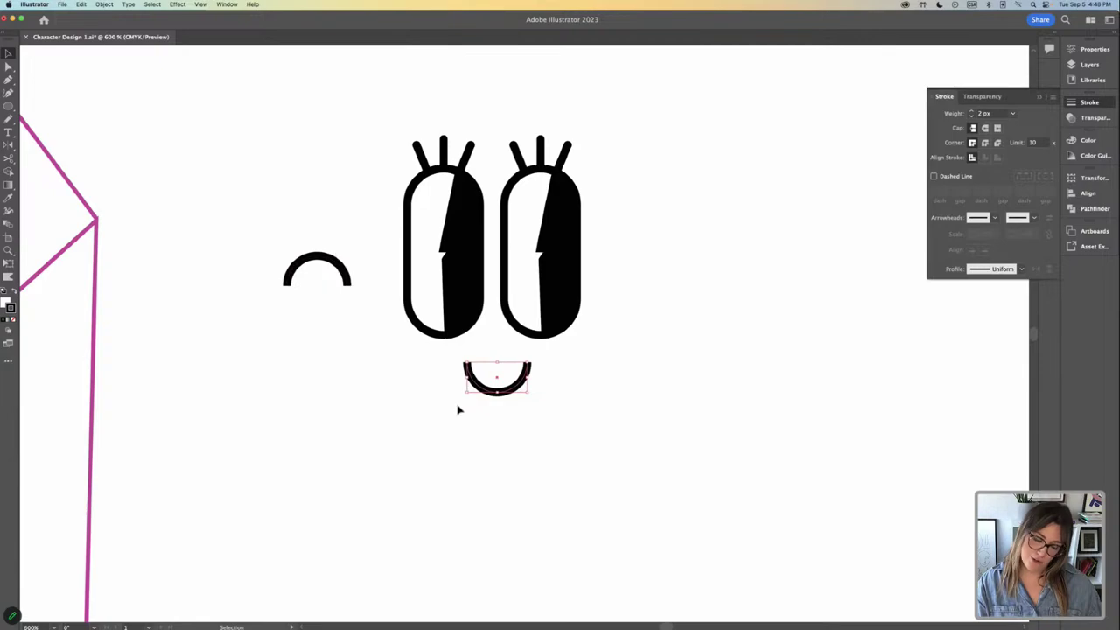
key("super+equal")
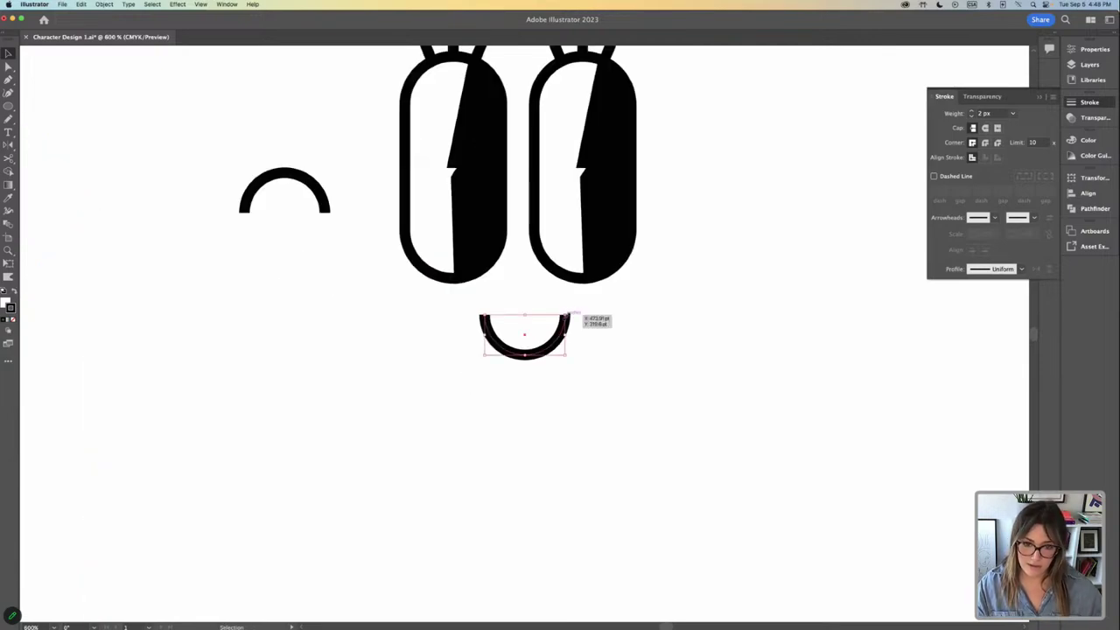
left_click_drag(570, 313, 535, 335)
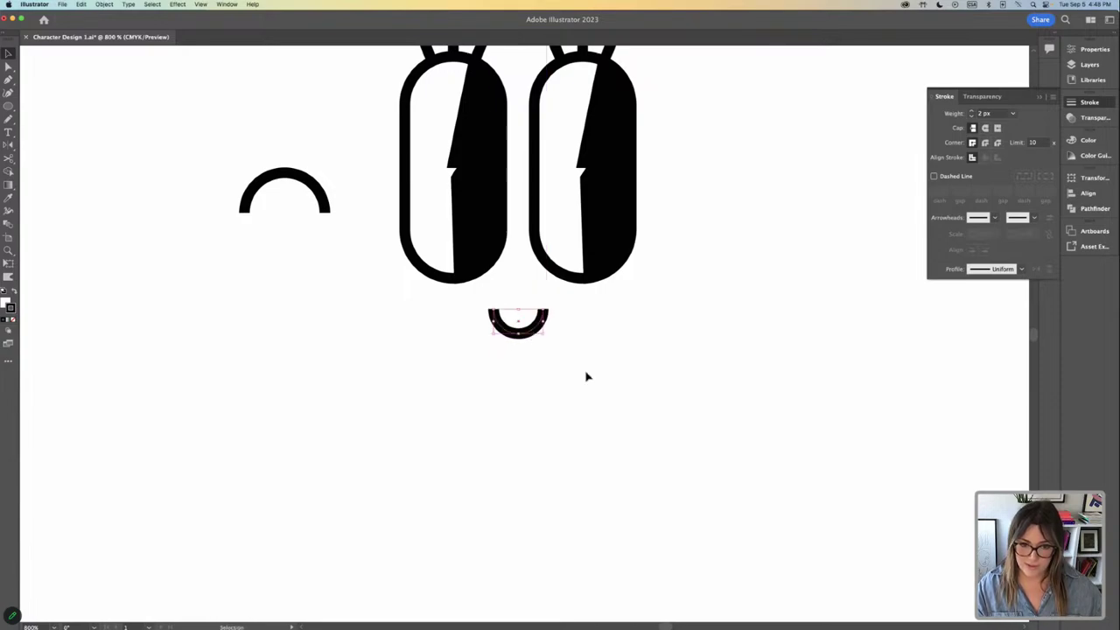
scroll(595, 169, "up", 2)
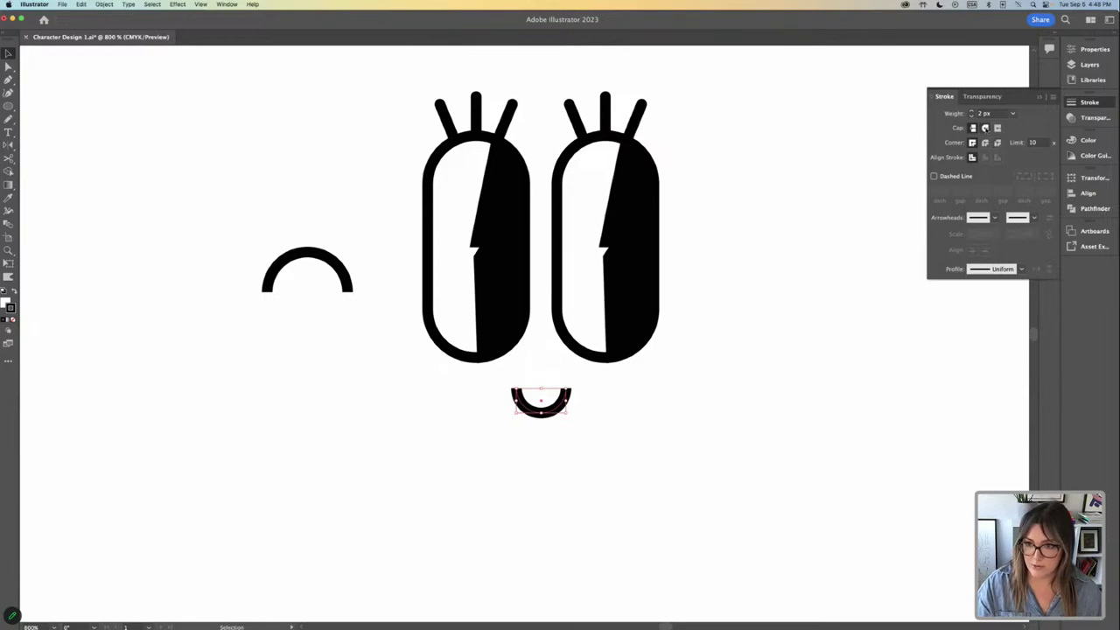
Give the mouth's stroke a round cap and nudge the mouth slightly closer to the eyes.
left_click(984, 127)
left_click(567, 420)
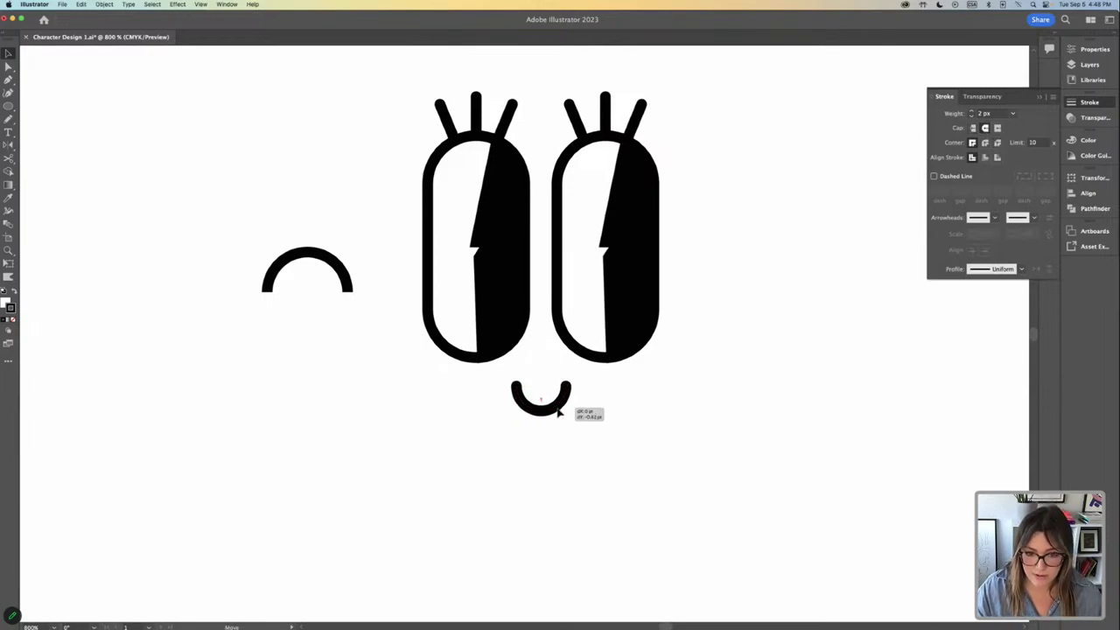
key("super+minus")
key("super+minus")
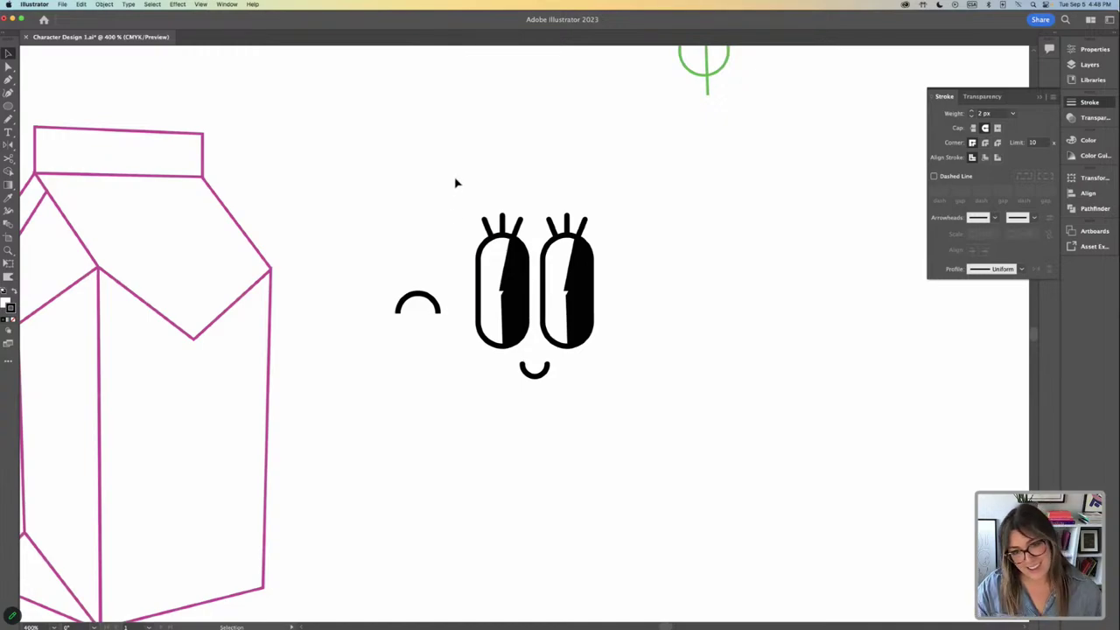
Fine-tune the mouth's position midway beneath the two eyes, and move the spare upper arc farther from the face.
left_click_drag(455, 180, 592, 476)
left_click(558, 404)
left_click_drag(533, 370, 540, 373)
left_click(613, 413)
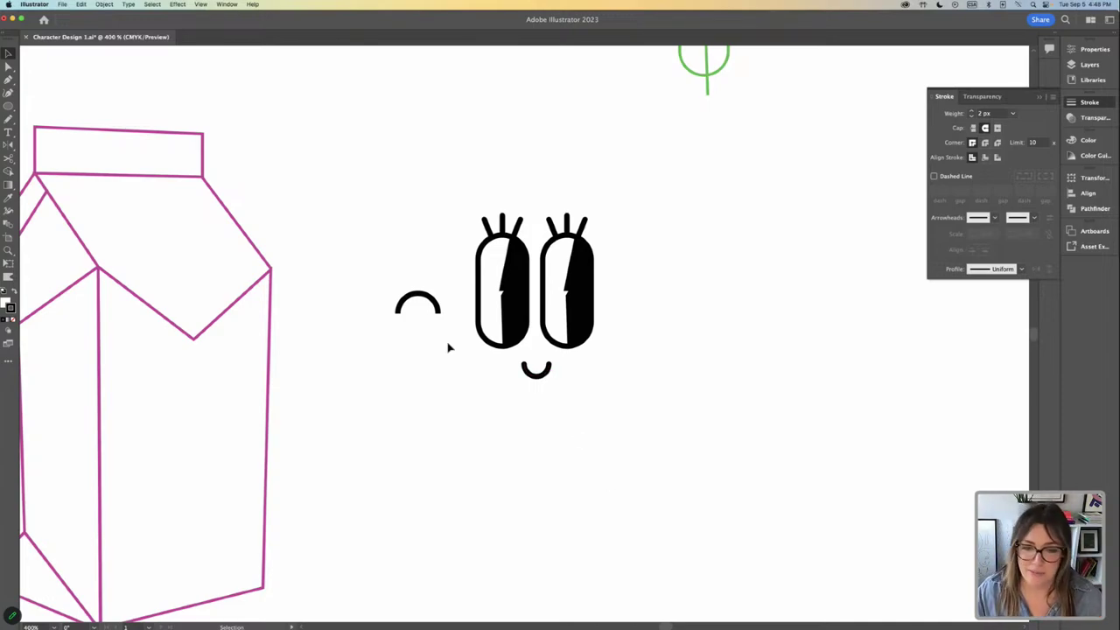
left_click_drag(418, 301, 398, 269)
left_click(536, 378)
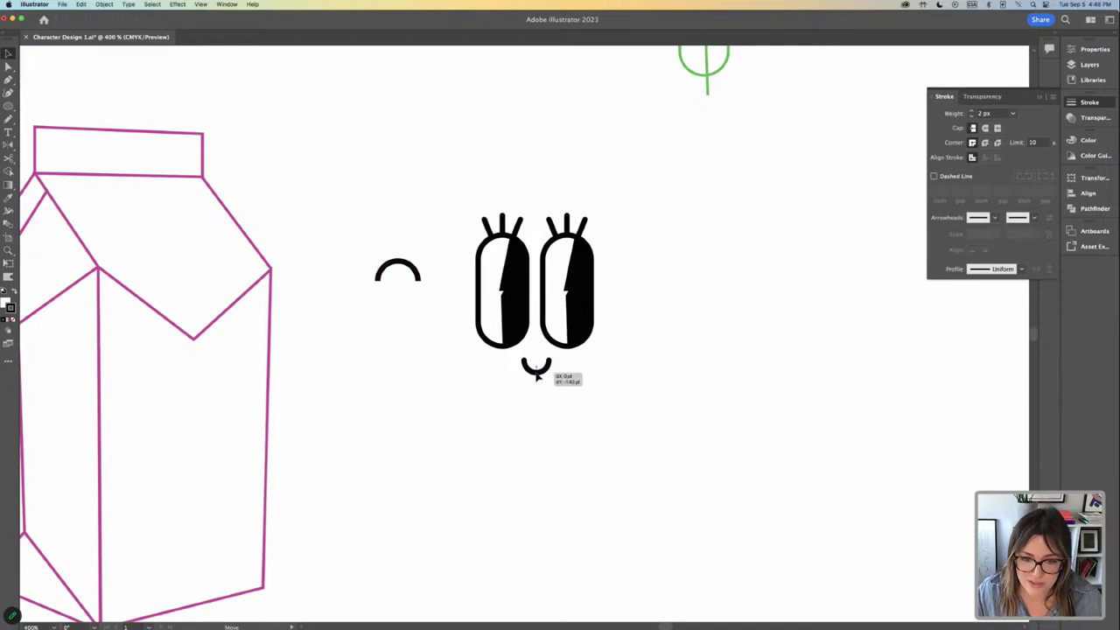
left_click_drag(467, 187, 689, 476)
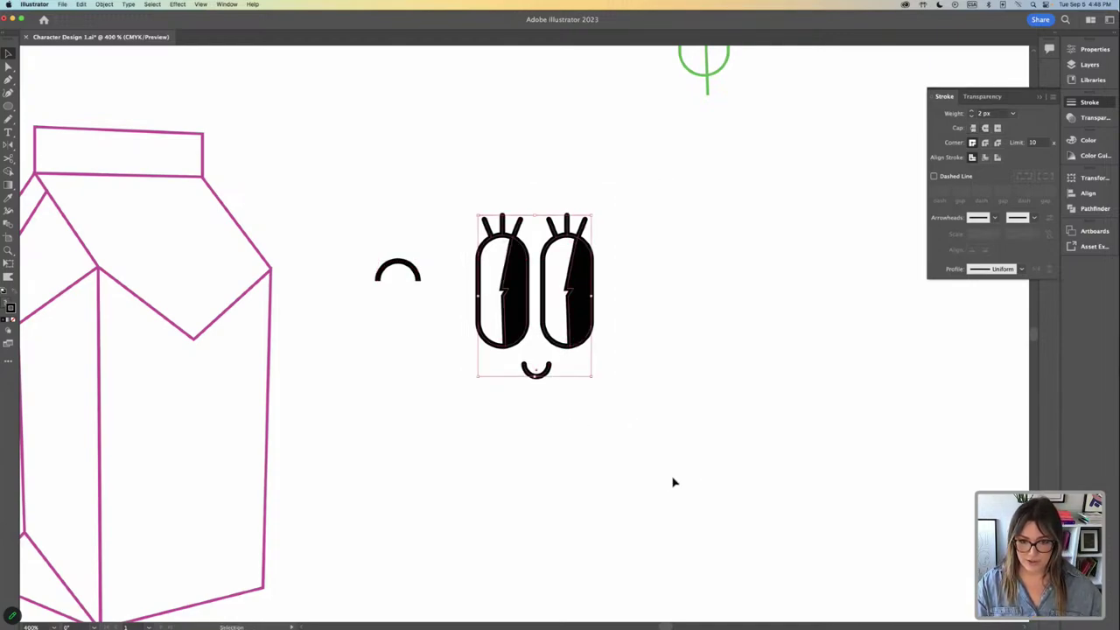
left_click_drag(440, 189, 670, 444)
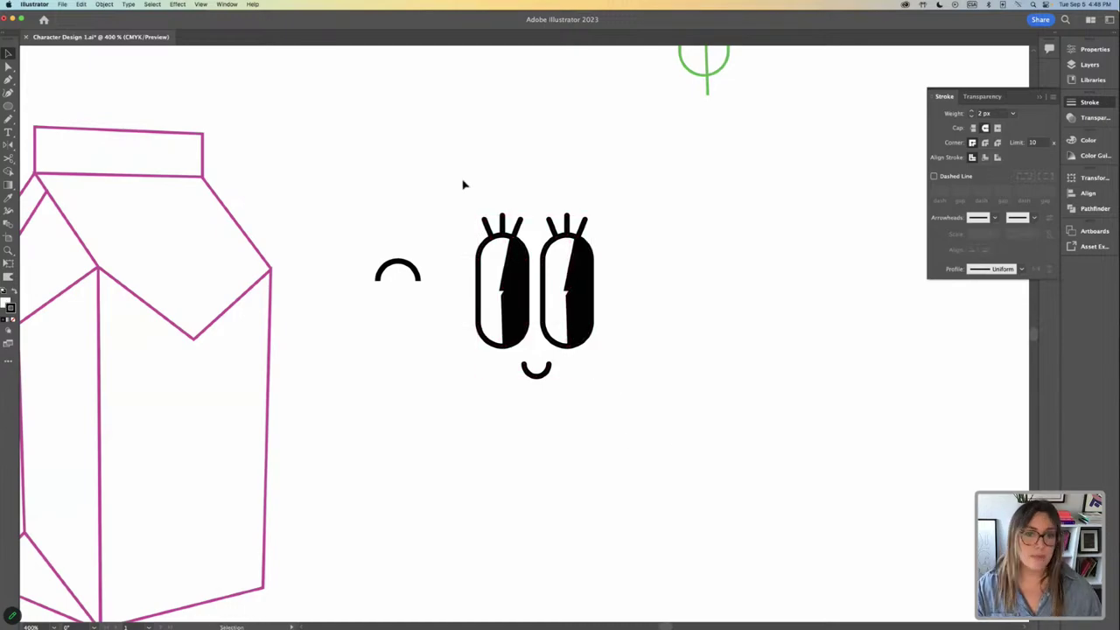
Try to centre the ungrouped eyes and the mouth horizontally on one another.
left_click_drag(463, 175, 630, 408)
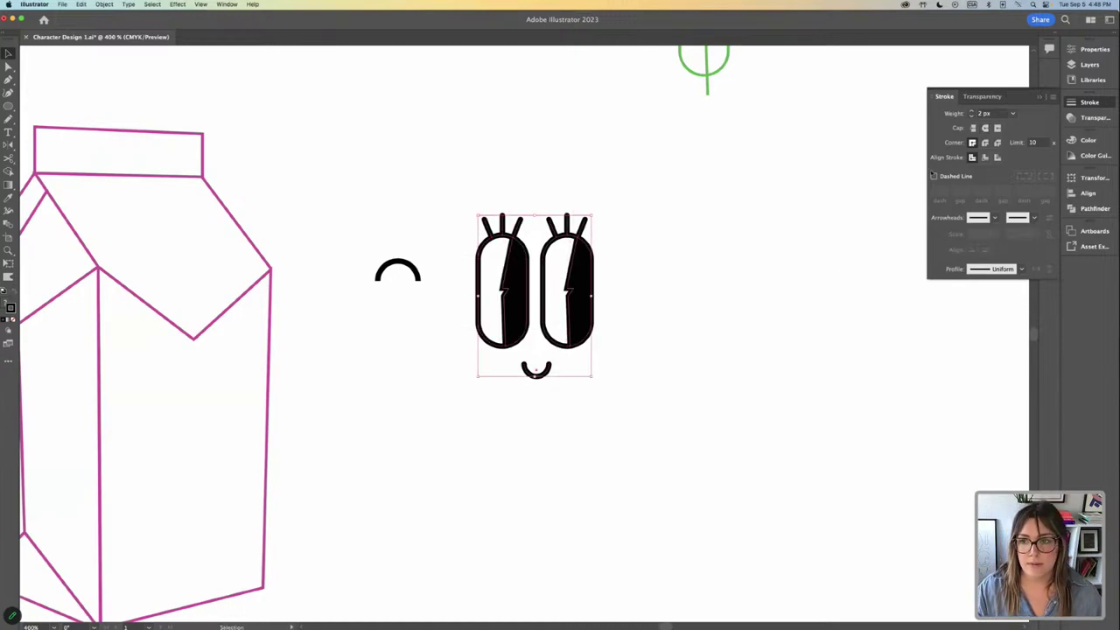
left_click(1094, 49)
left_click(969, 258)
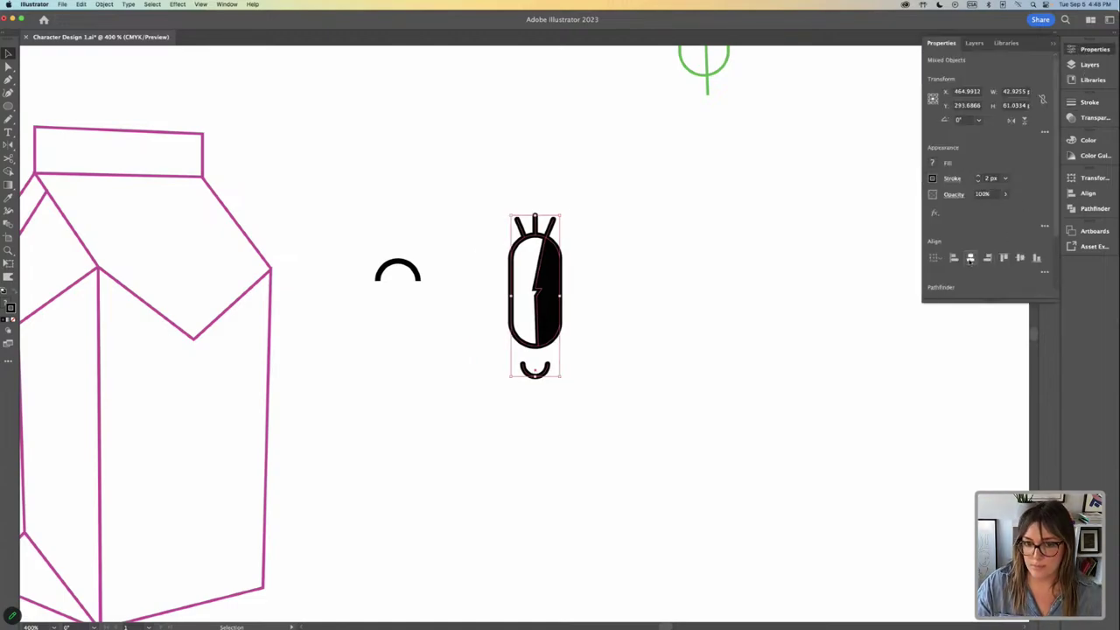
left_click(712, 310)
key("super+z")
Group both eyes with their lashes, and align the group and the mouth by their horizontal centres.
left_click_drag(470, 166, 635, 277)
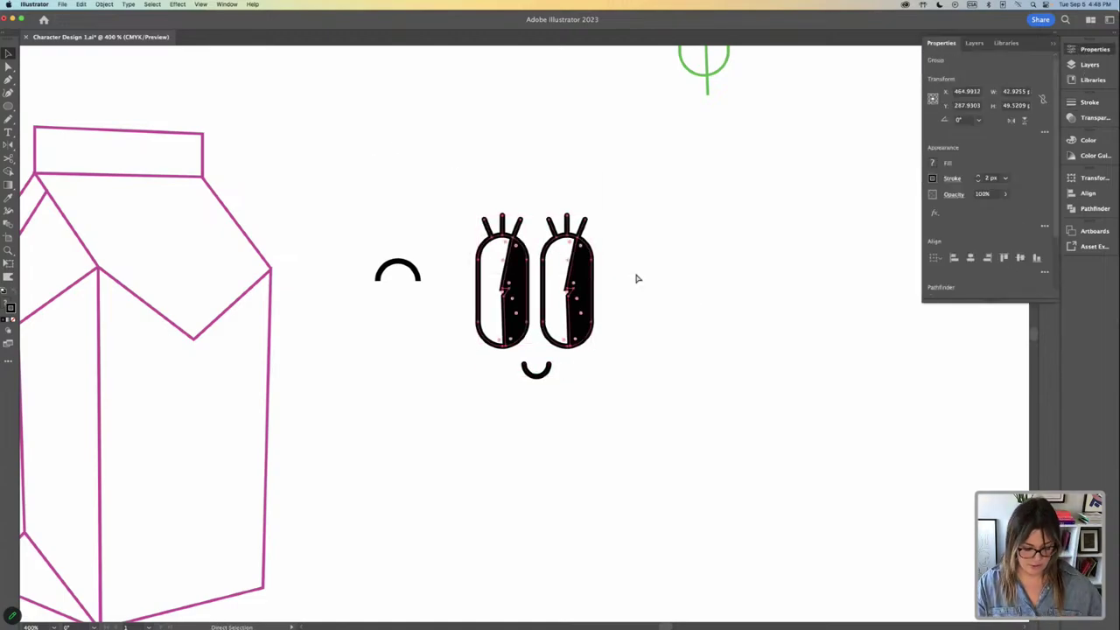
left_click(602, 253)
left_click_drag(472, 171, 601, 399)
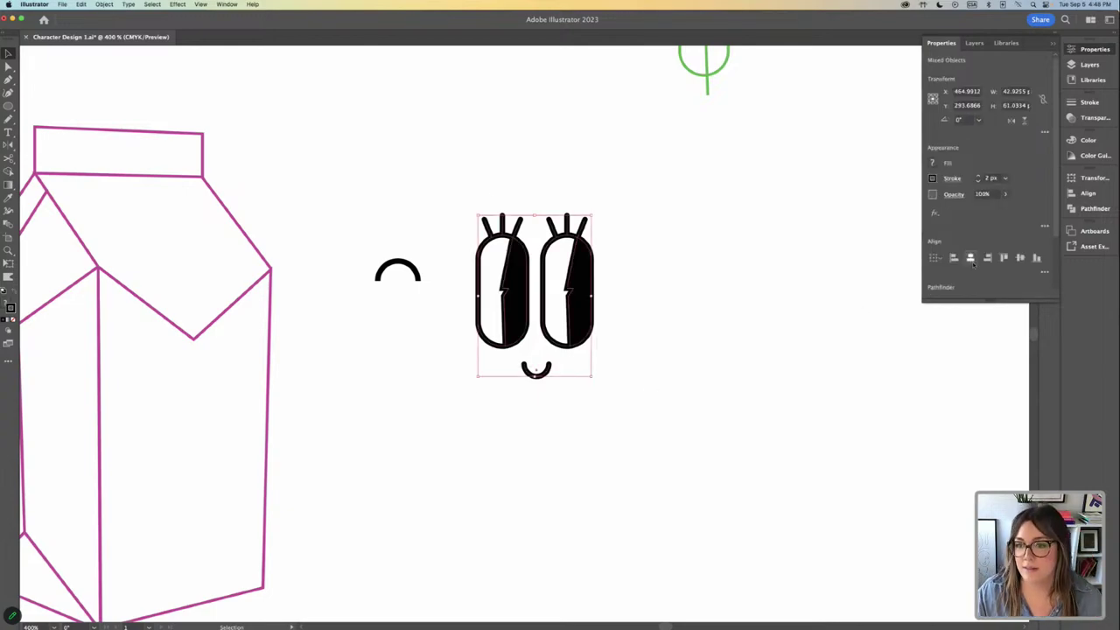
left_click(674, 297)
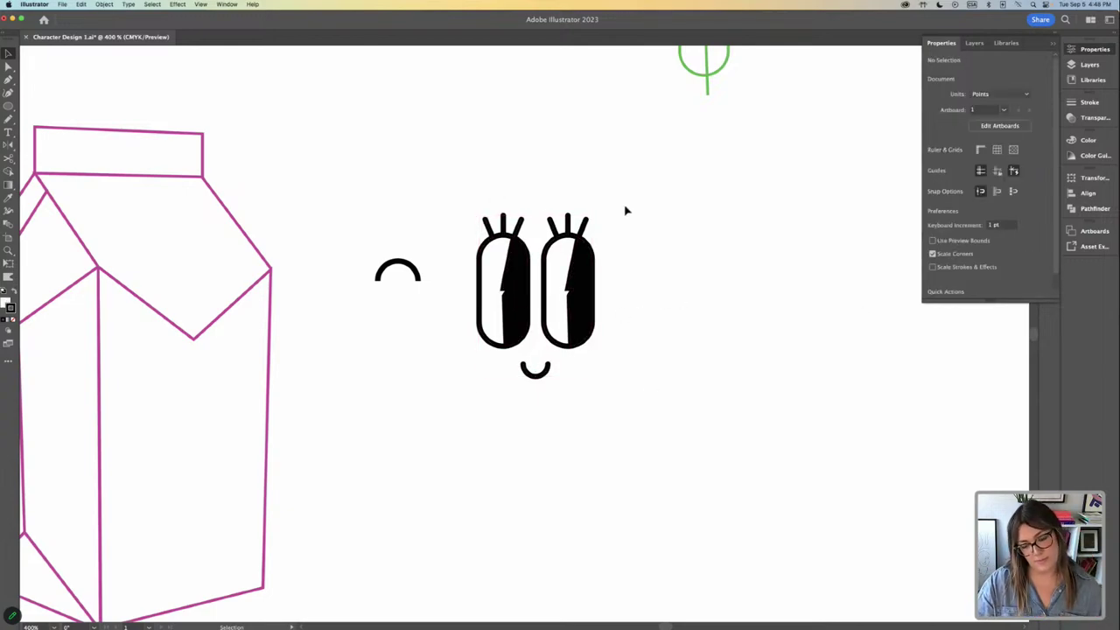
Switch to Chrome and examine the retro mascot faces on Adobe Stock and the milk carton sketch page, and return to Illustrator.
key("super+minus")
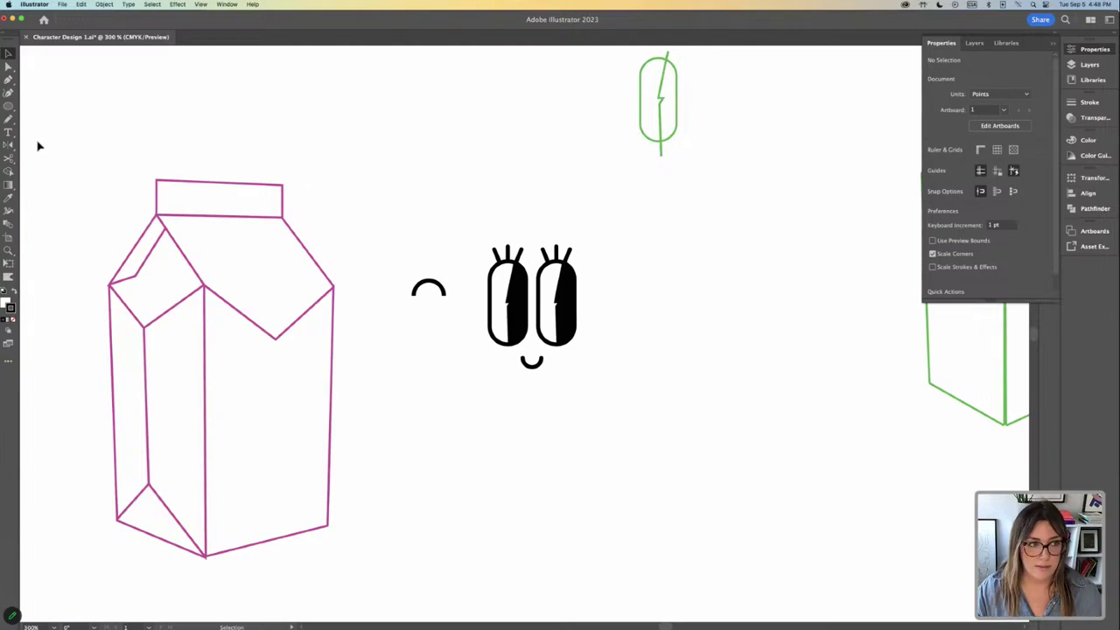
left_click(9, 106)
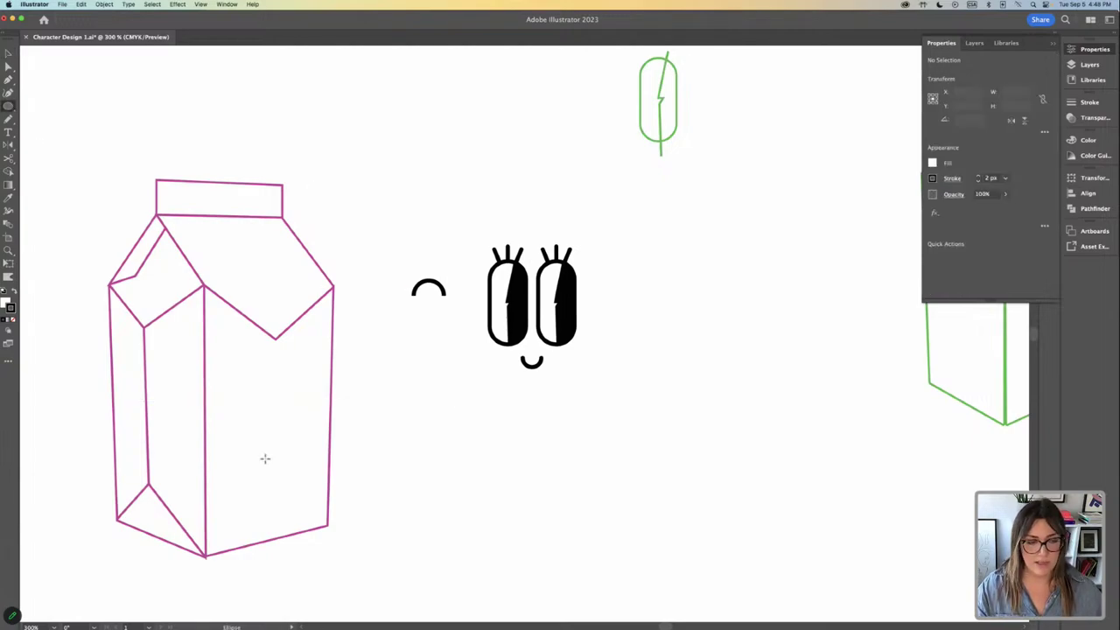
mouse_move(294, 623)
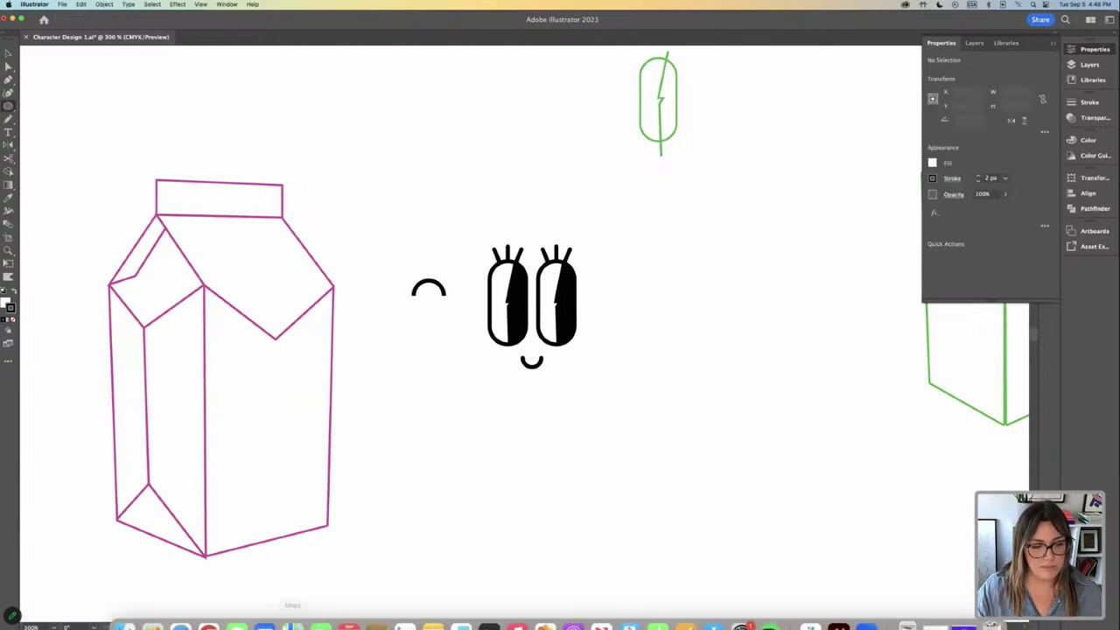
left_click(209, 624)
left_click(301, 23)
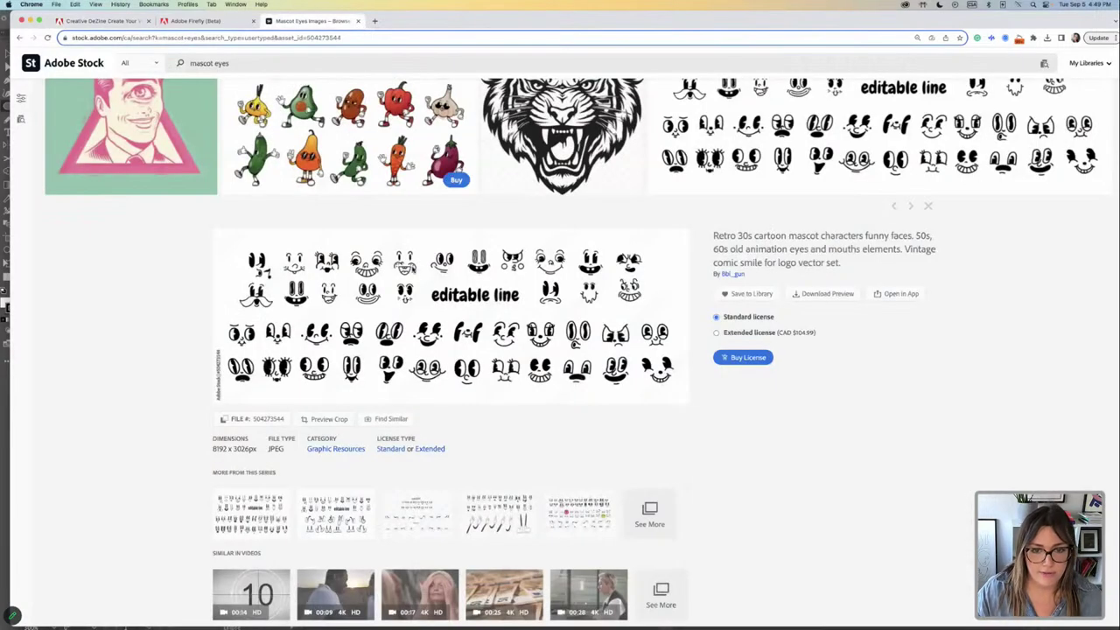
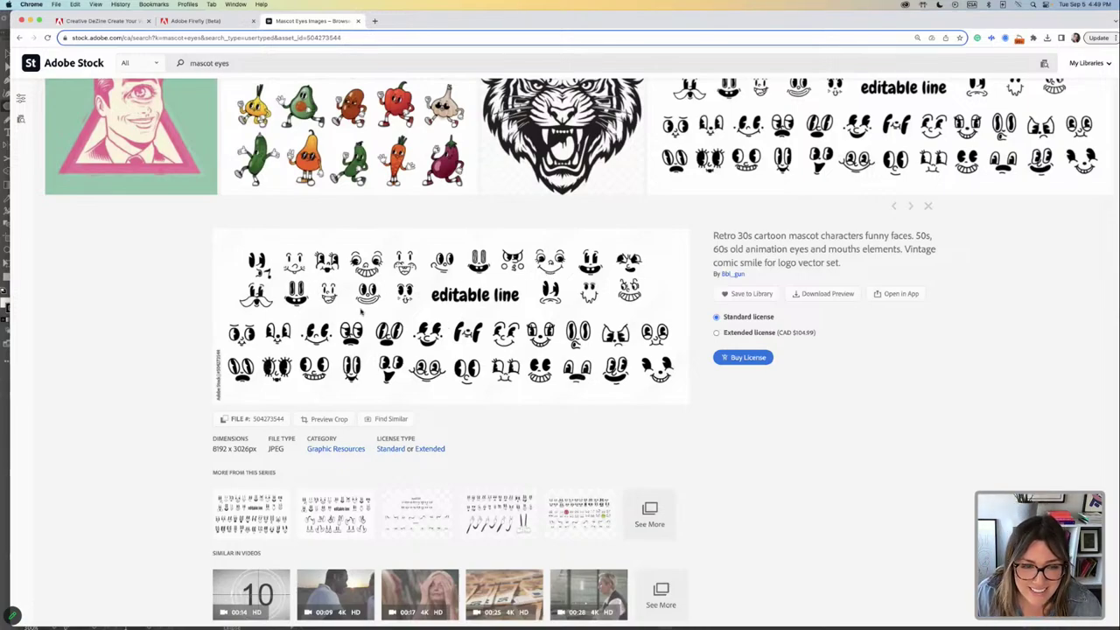
scroll(374, 311, "down", 1)
scroll(373, 313, "down", 1)
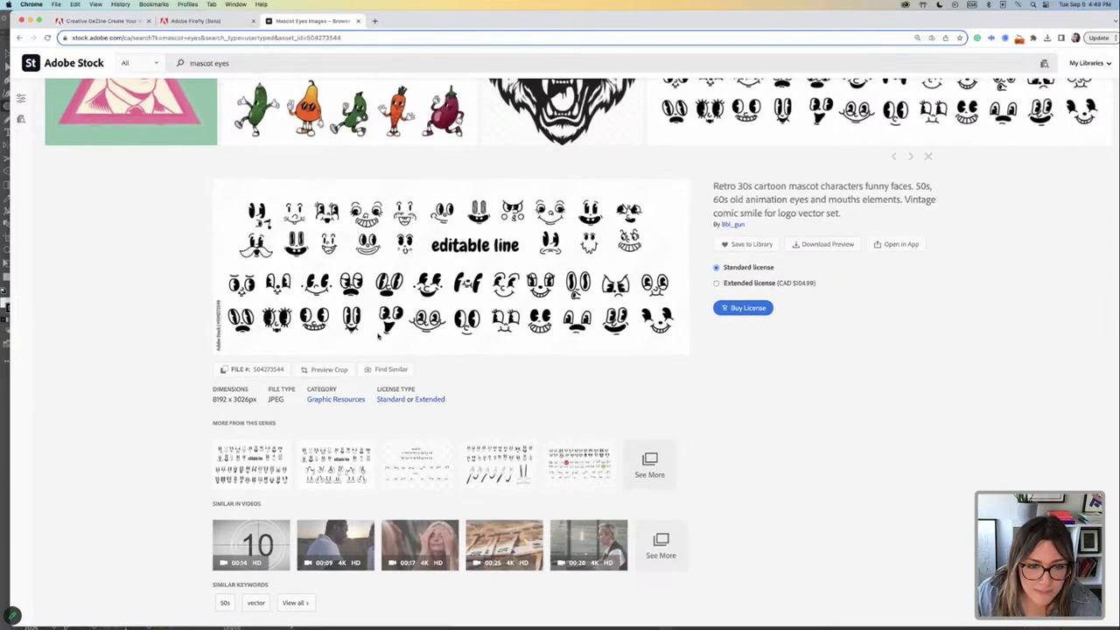
scroll(362, 335, "up", 4)
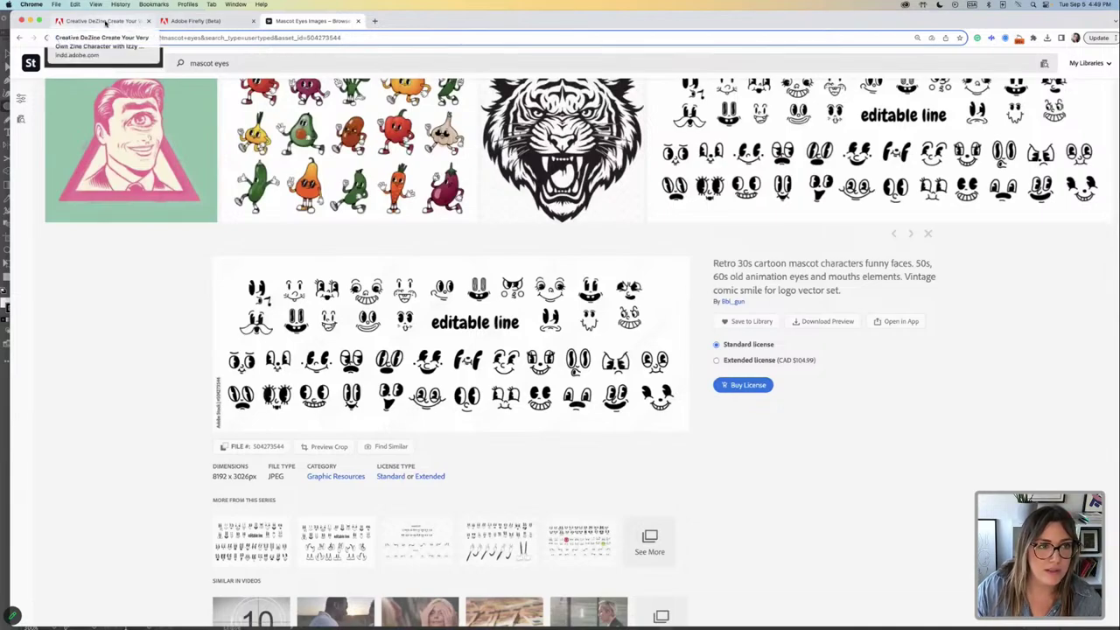
left_click(105, 22)
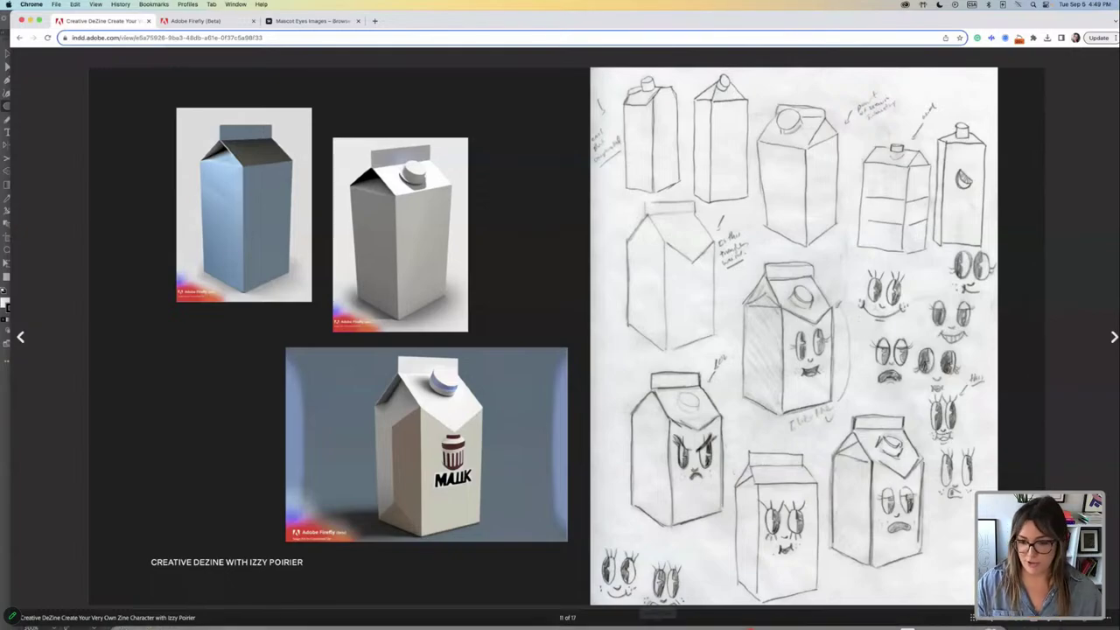
left_click(838, 624)
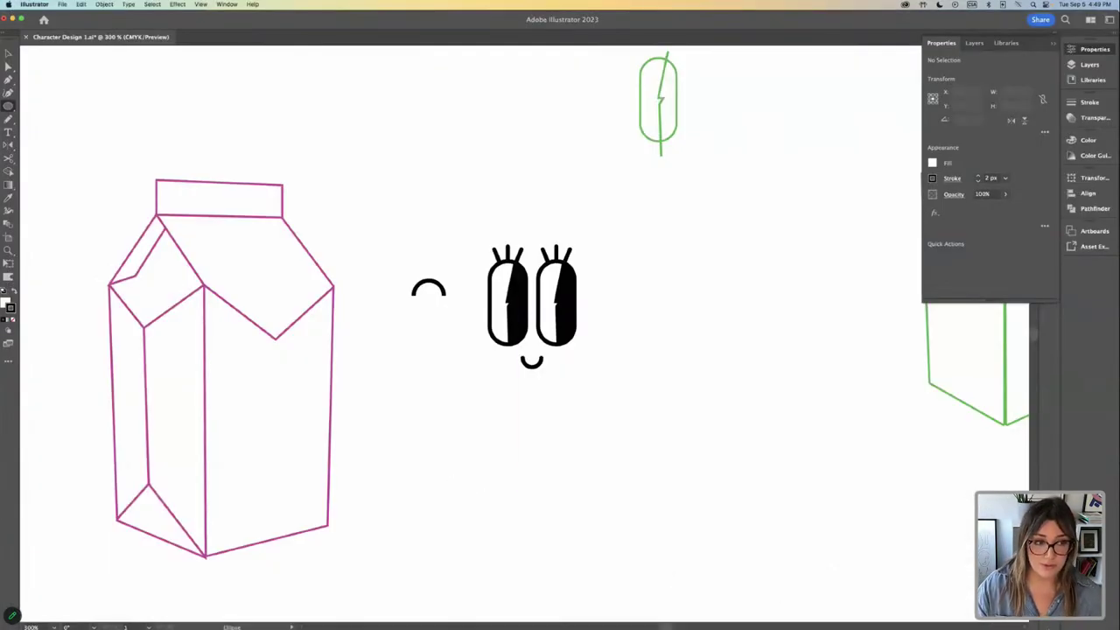
Draw a circle centred below the small smile with the Ellipse tool and enlarge it to about 34 pt in diameter.
key("v")
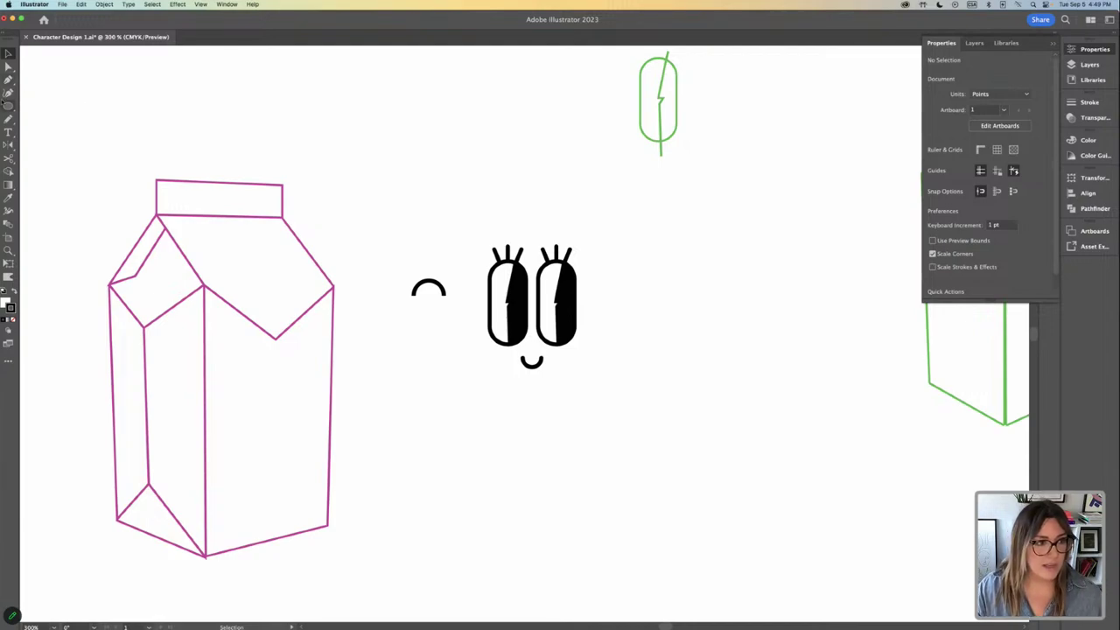
left_click_drag(9, 106, 52, 119)
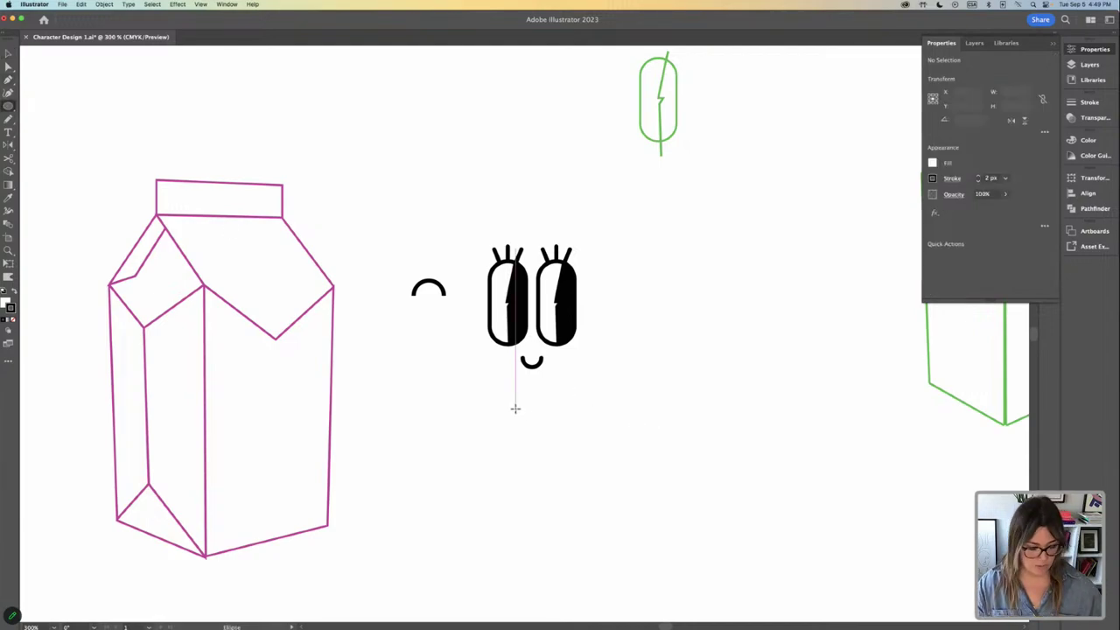
left_click_drag(484, 388, 564, 405)
key("v")
left_click(586, 434)
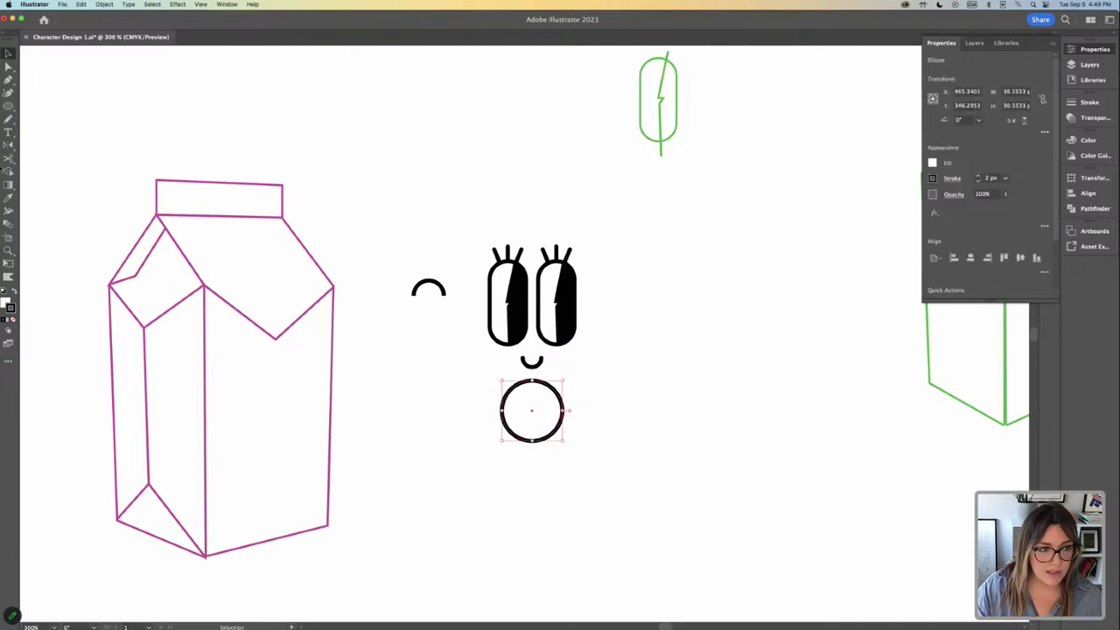
left_click_drag(557, 381, 564, 413)
left_click(574, 378)
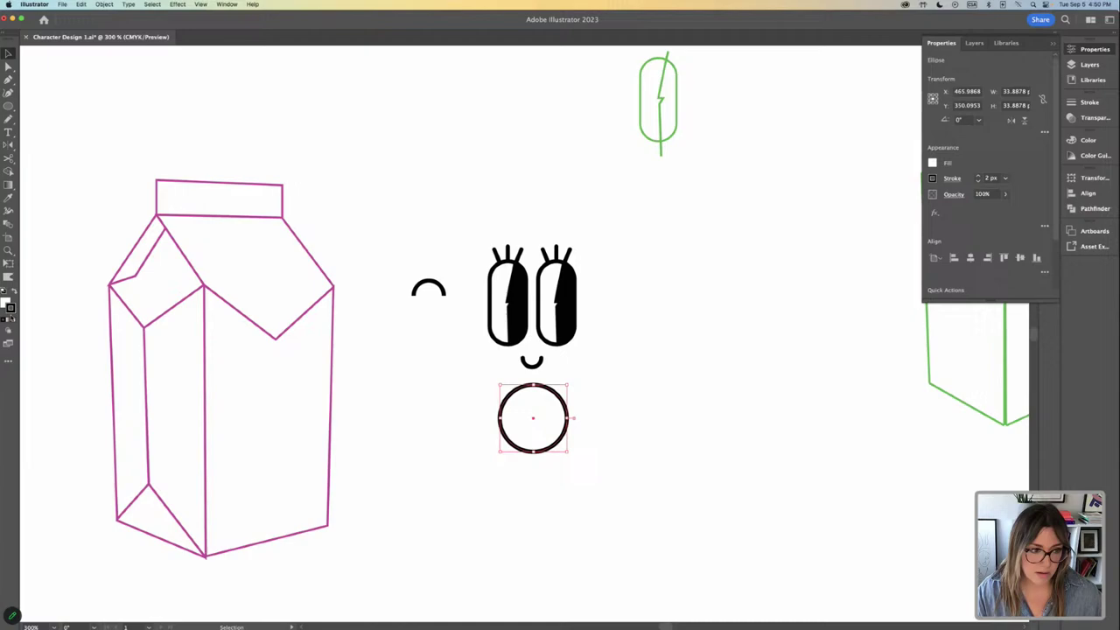
Remove the circle's fill, cut it at its two side anchors with the Scissors tool, and move the upper half away from the face.
left_click(4, 303)
left_click(18, 323)
left_click(8, 159)
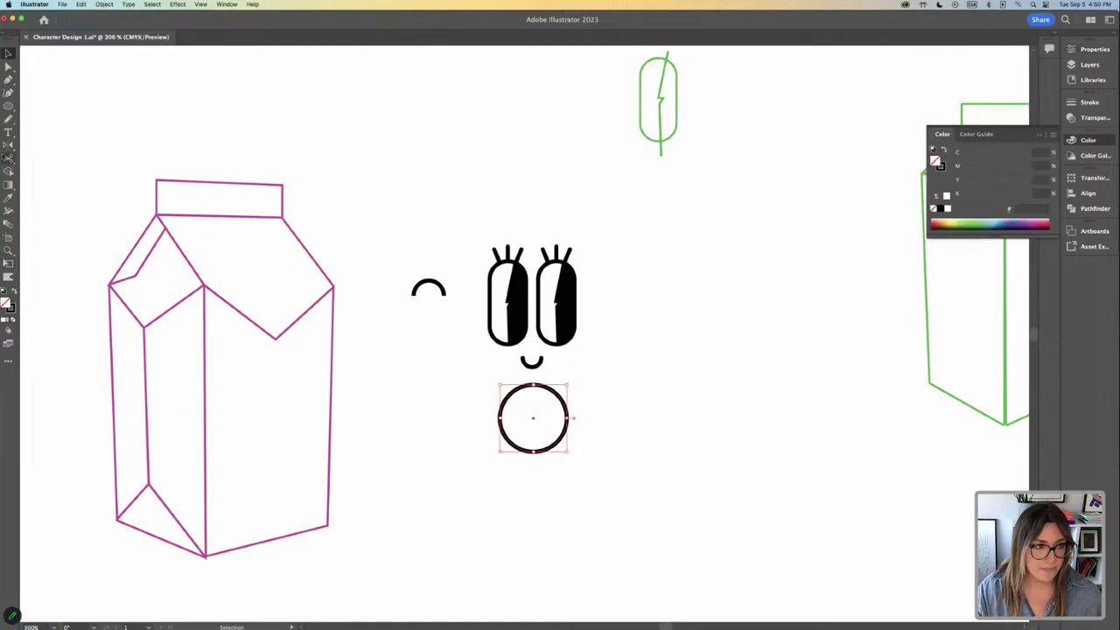
left_click(567, 419)
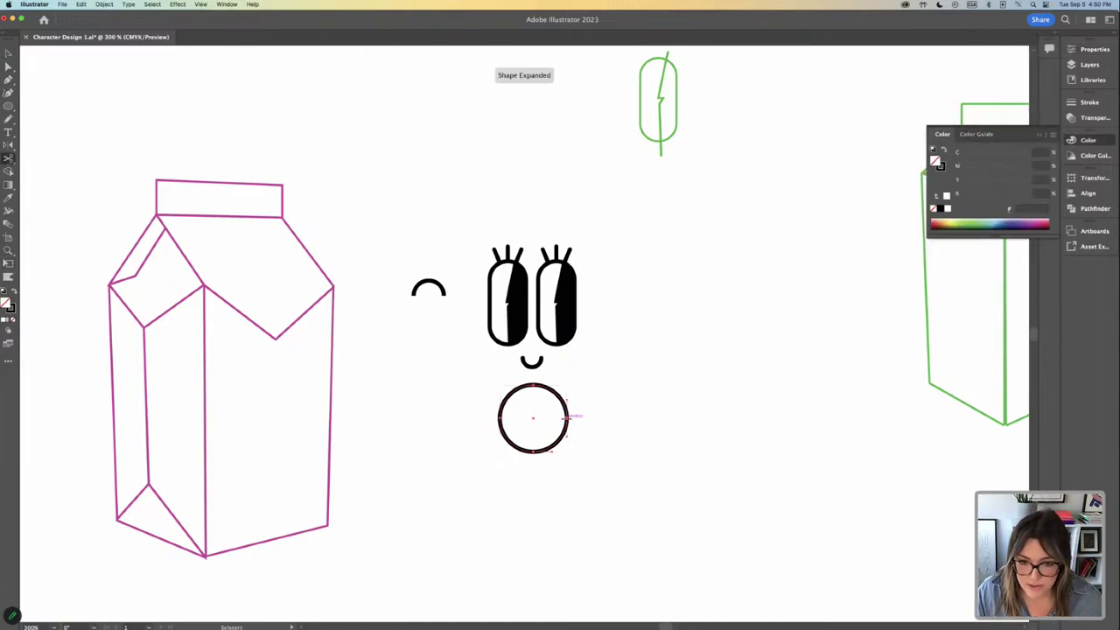
left_click(499, 419)
key("v")
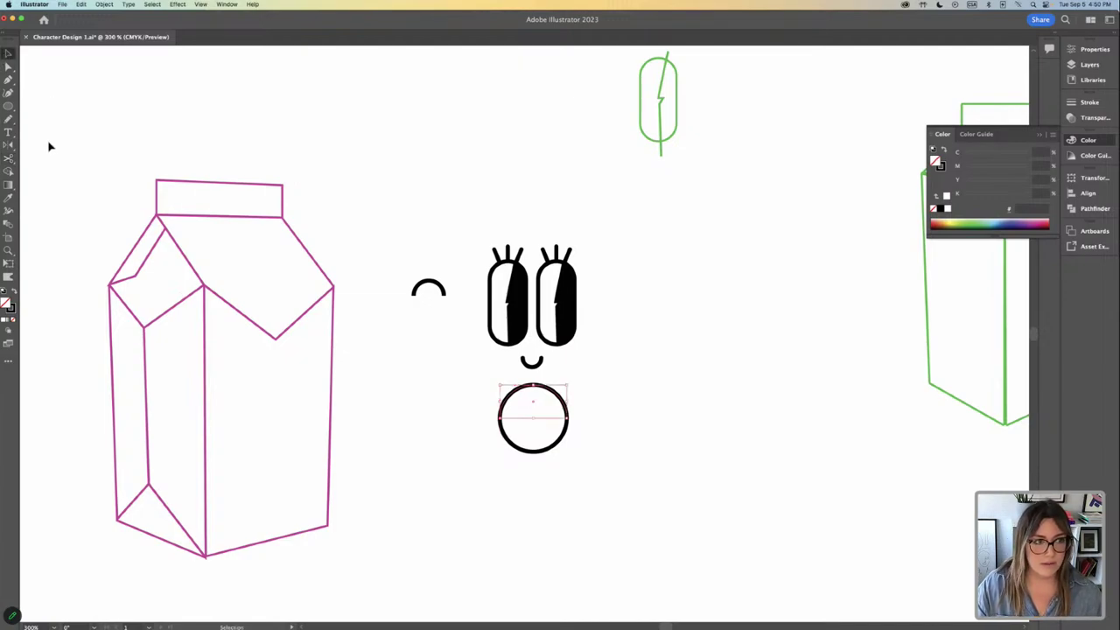
left_click_drag(560, 400, 454, 349)
Close the lower half-circle with a straight segment between its two end anchors using the Pen tool.
left_click(562, 432)
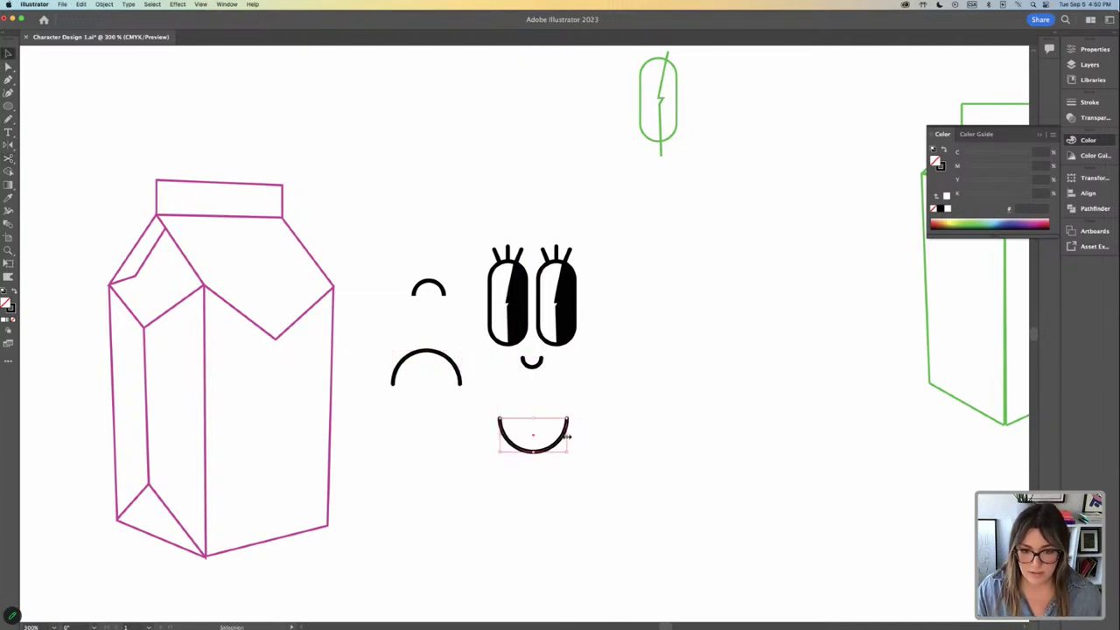
left_click(8, 79)
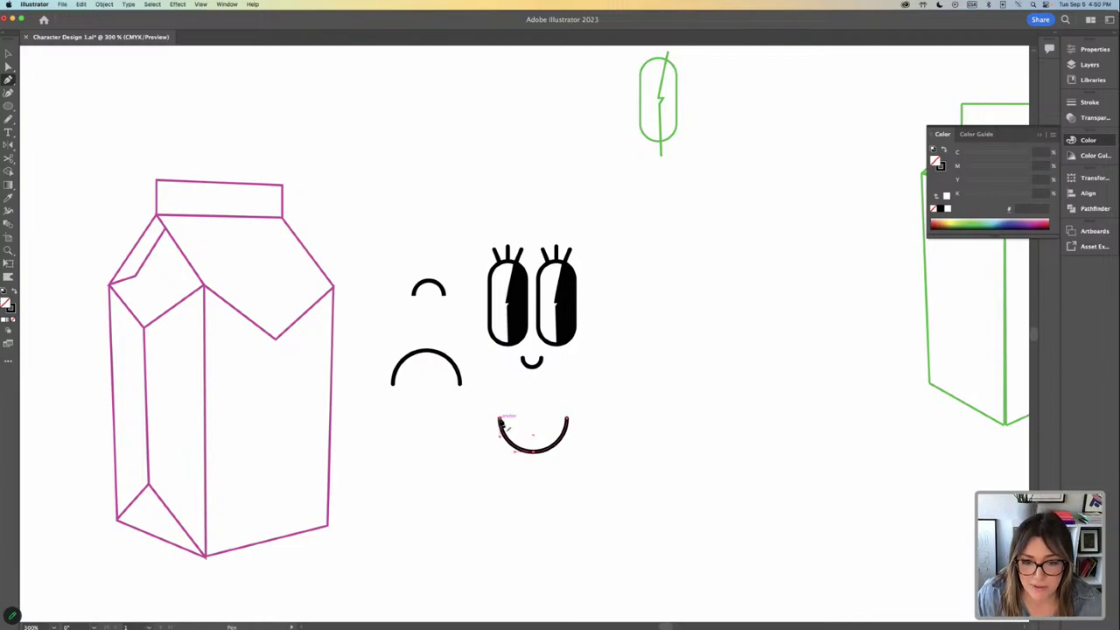
left_click(500, 422)
left_click(568, 423)
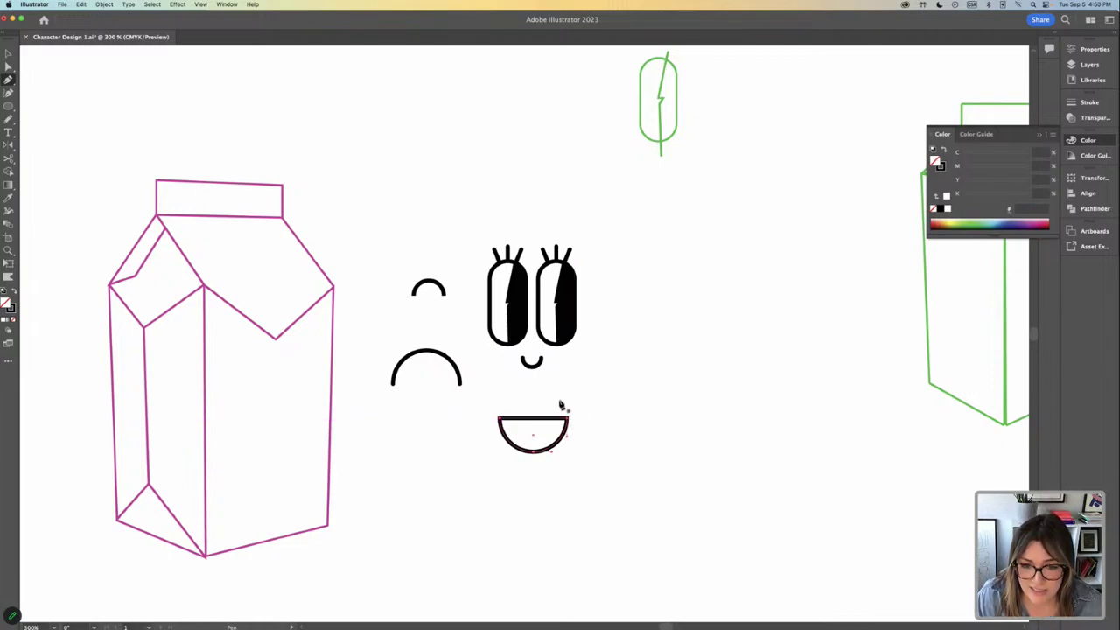
key("v")
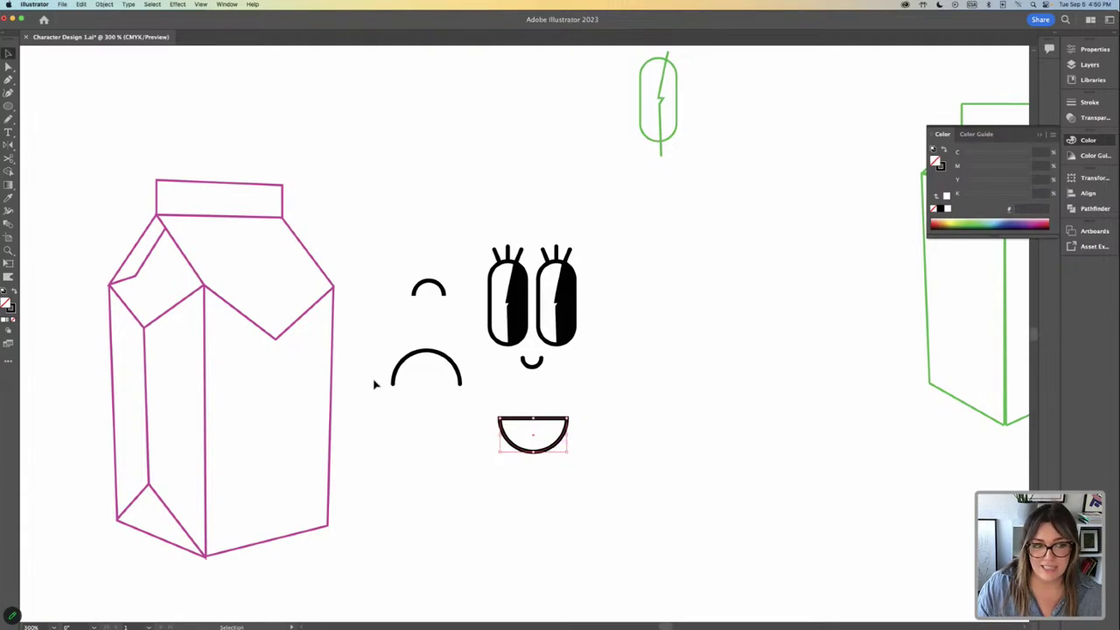
Set the open mouth's fill to none and move it up close beneath the small smile.
left_click(12, 313)
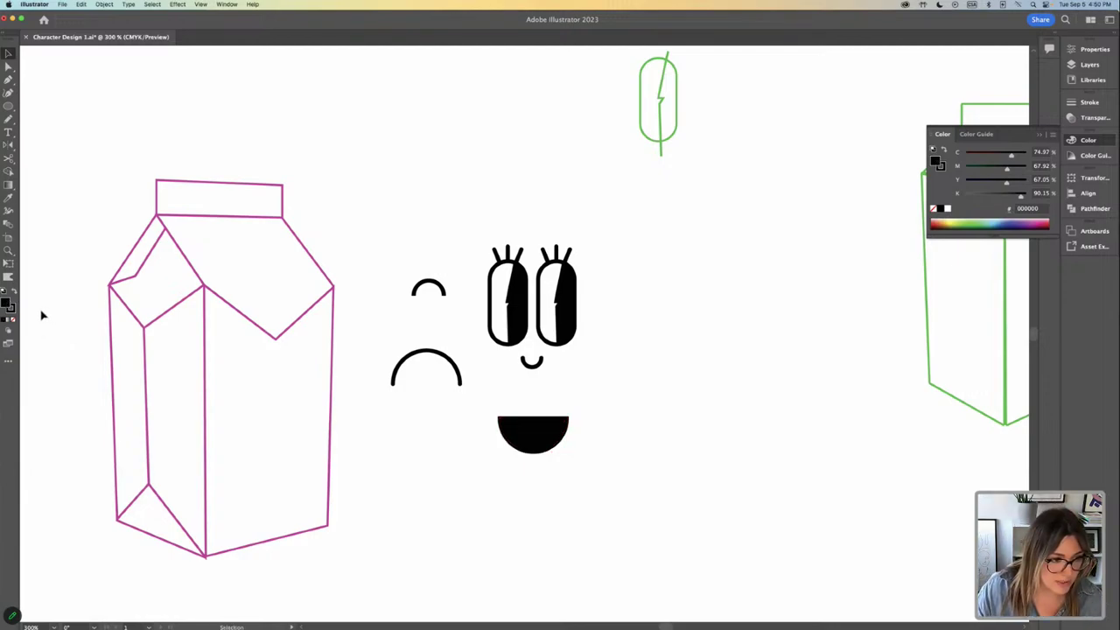
key("slash")
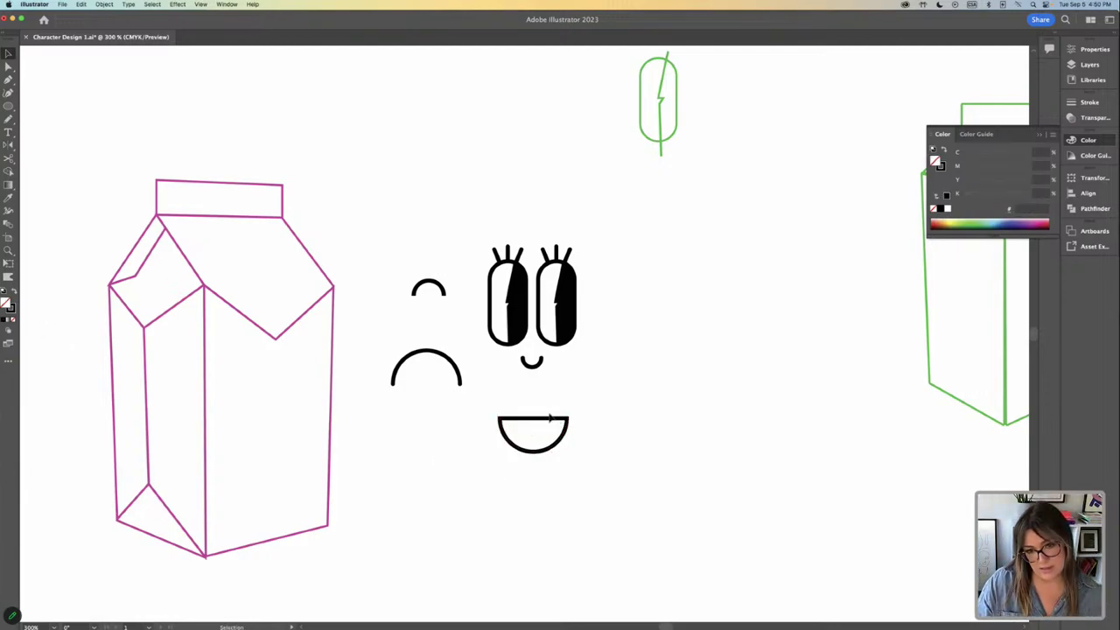
left_click(549, 419)
key("super+equal")
key("super+equal")
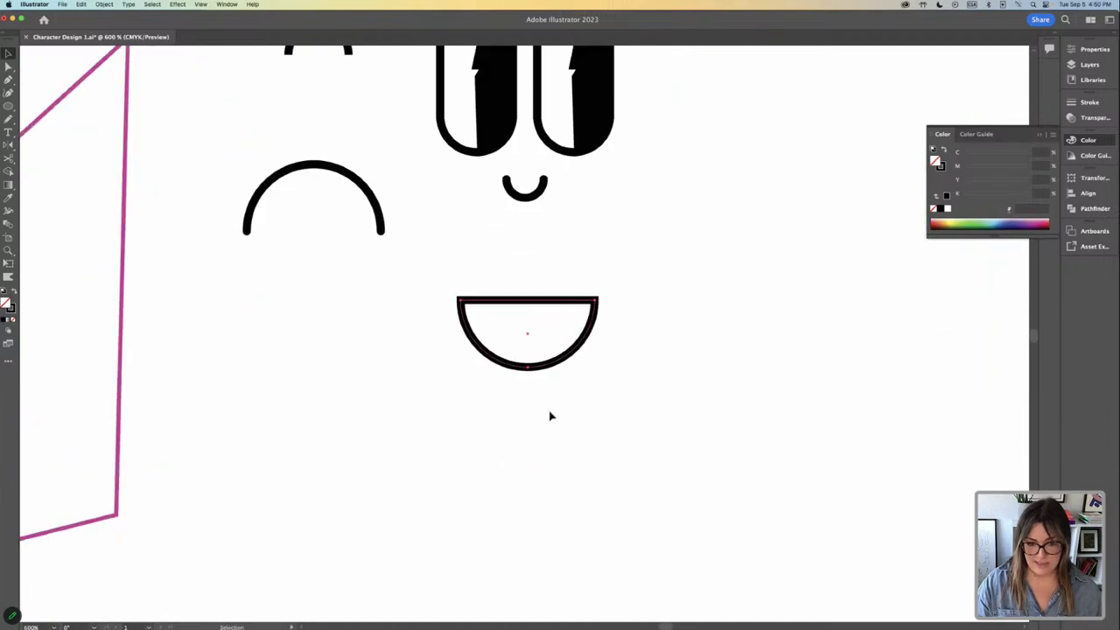
left_click_drag(554, 294, 549, 239)
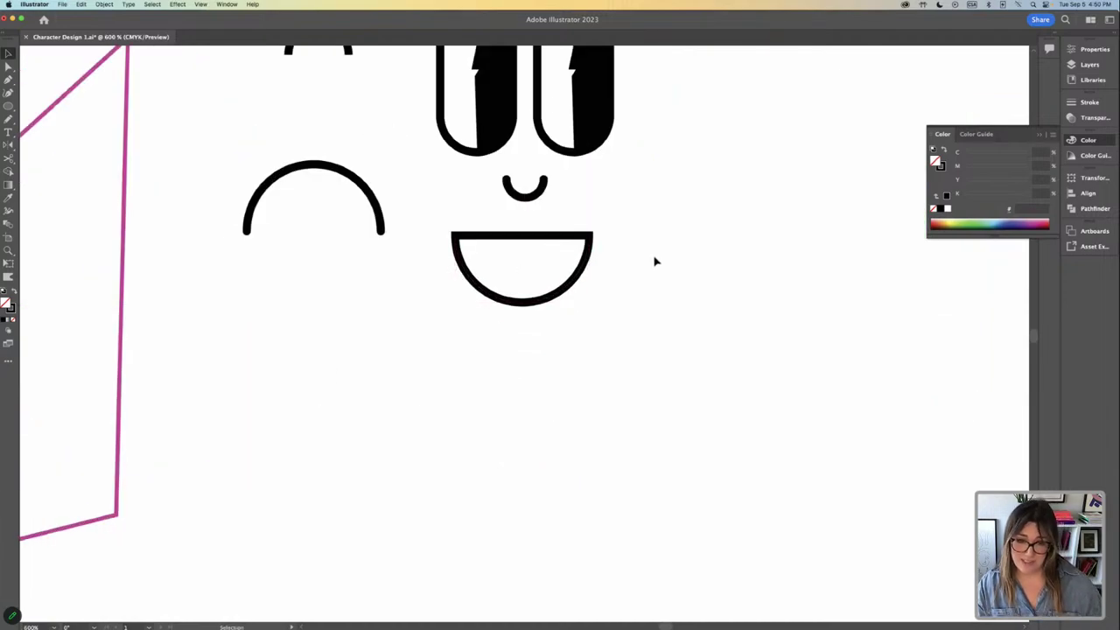
scroll(673, 253, "down", 2)
Add an anchor point at the middle of the open mouth's straight upper edge.
left_click(9, 66)
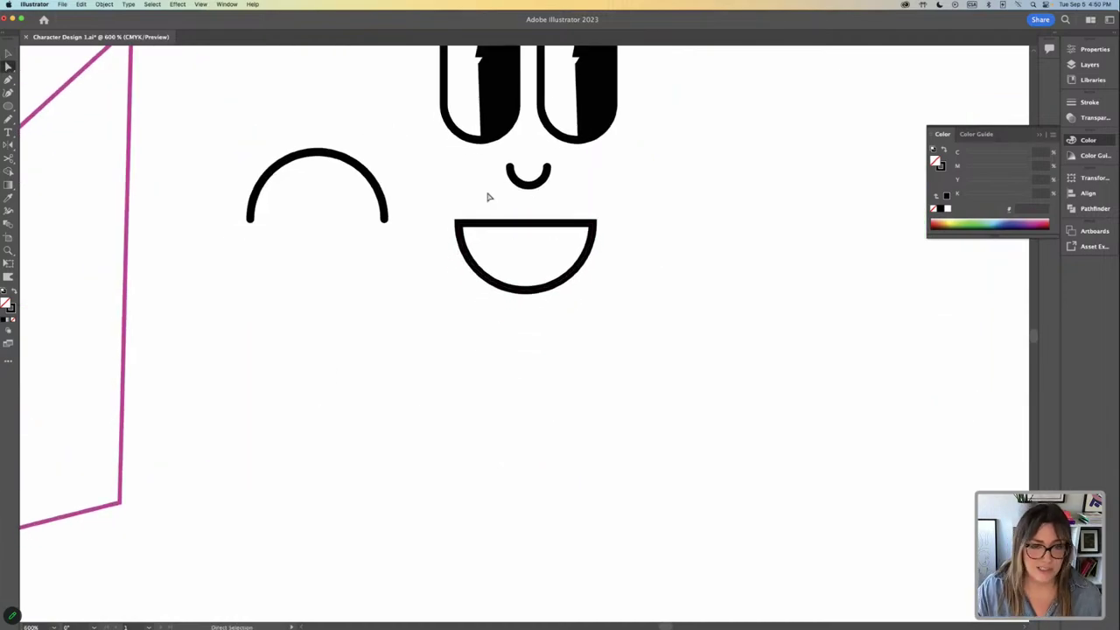
left_click(528, 225)
left_click(567, 236)
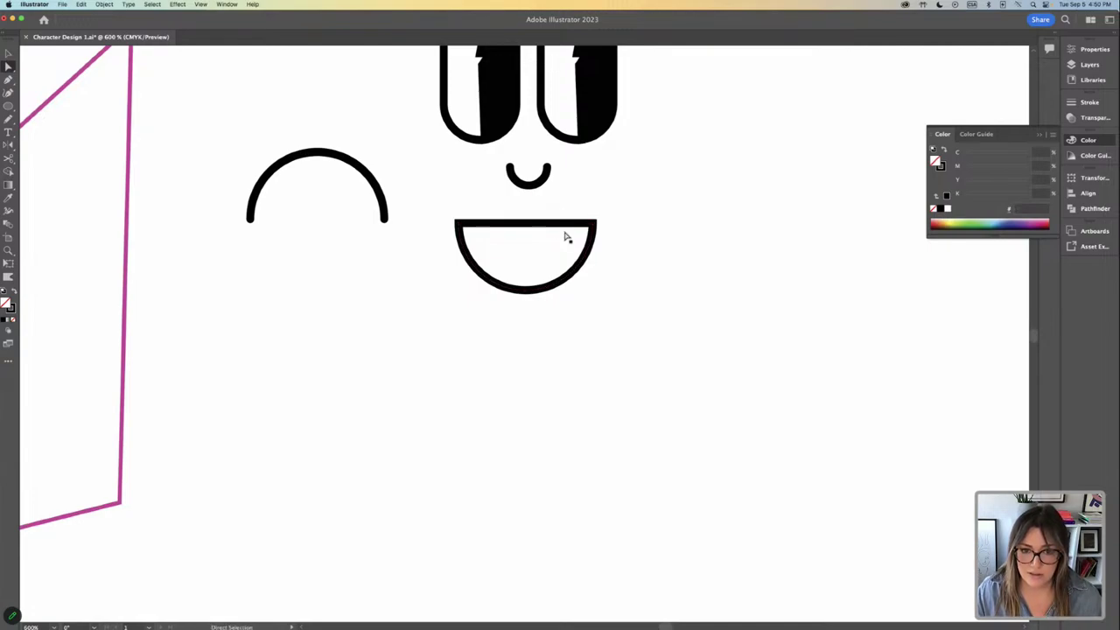
left_click(9, 79)
left_click(57, 80)
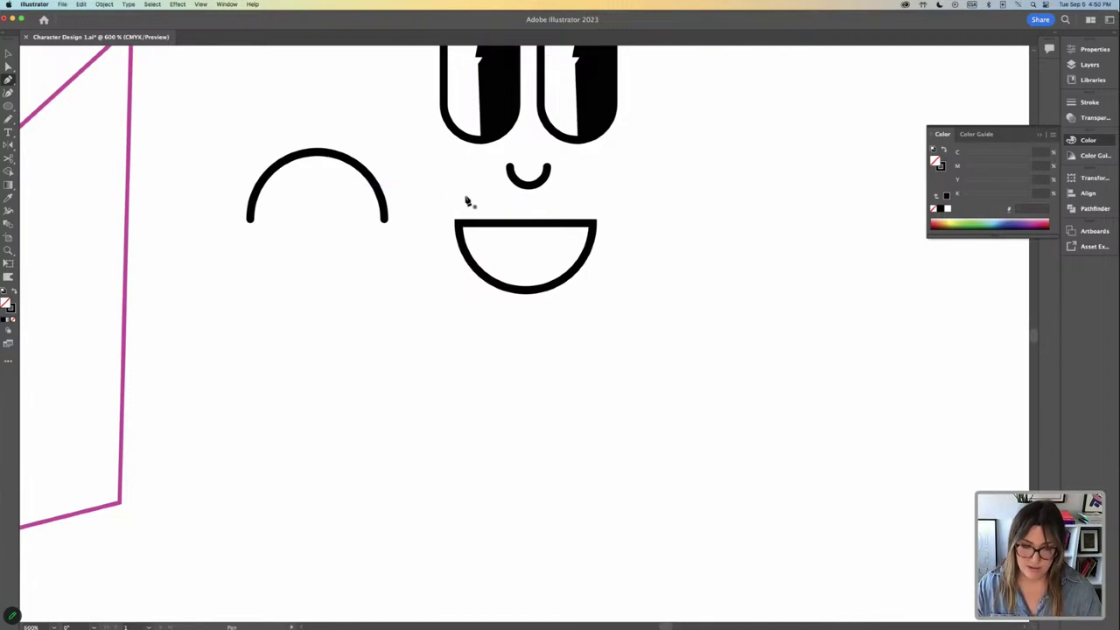
key("plus")
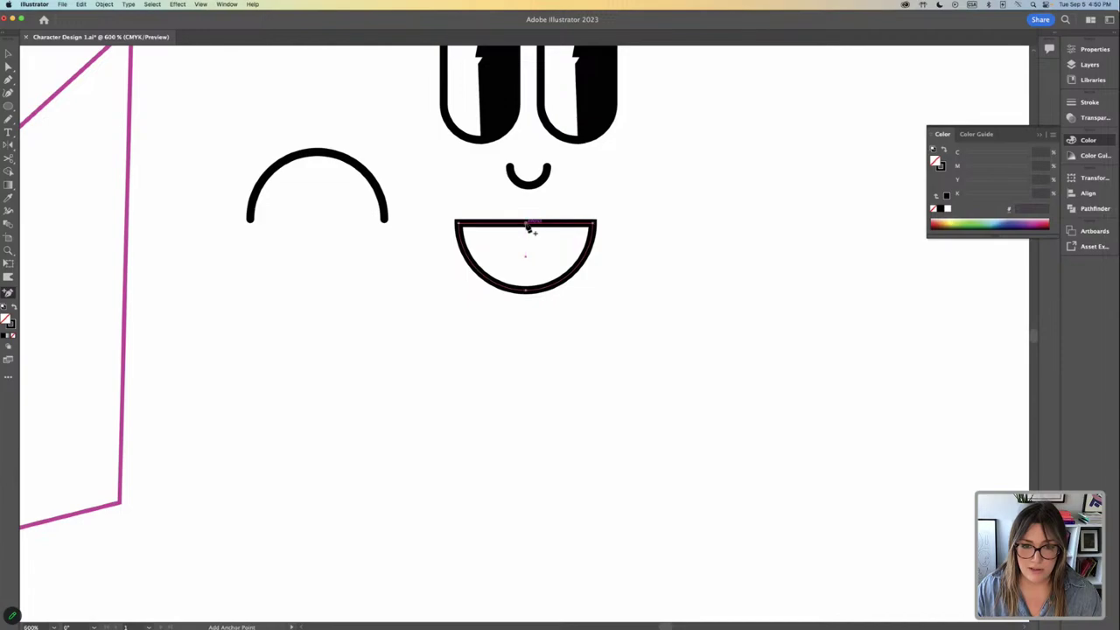
Move the upper edge's middle anchor straight down to bend the edge into a shallow V.
left_click(9, 67)
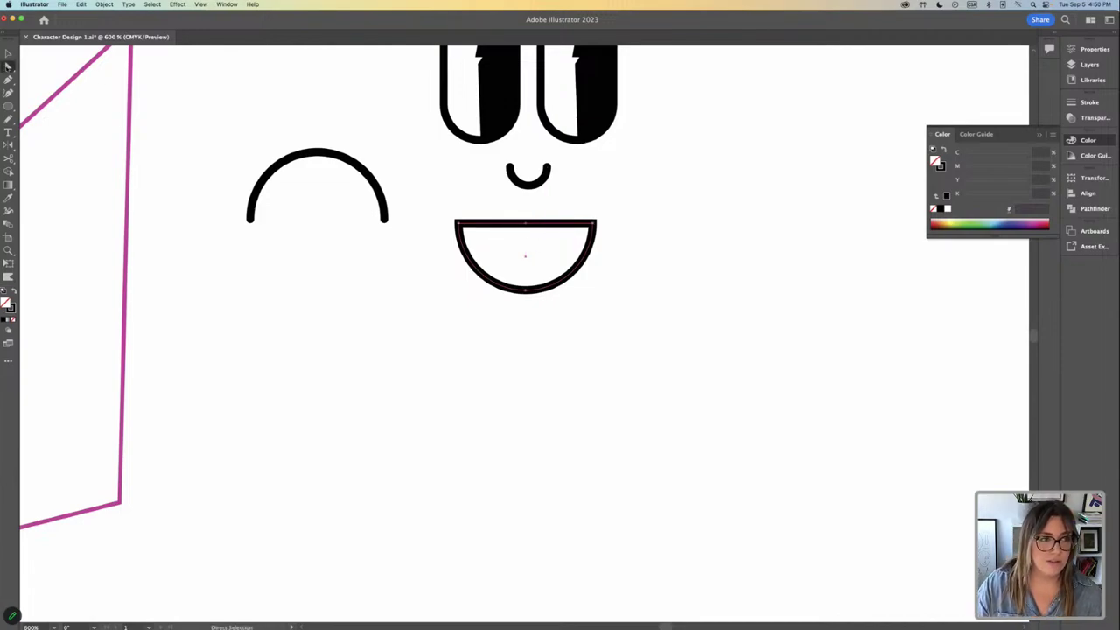
left_click_drag(525, 224, 627, 215)
left_click(451, 244)
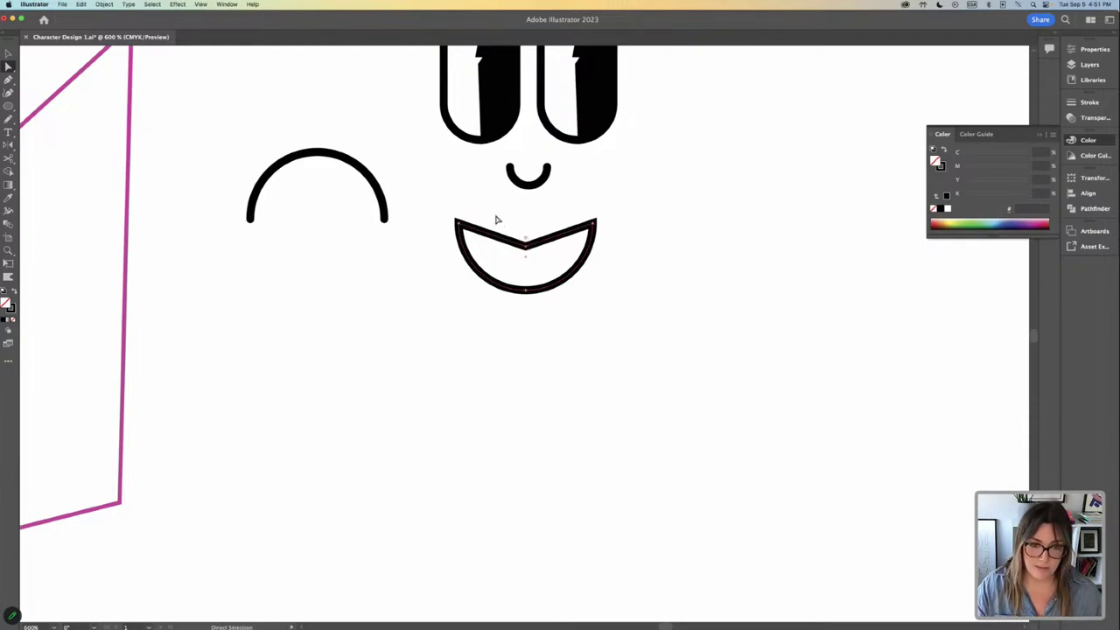
Round the two outer upper corners of the open mouth with the live corner widgets.
left_click_drag(432, 199, 672, 343)
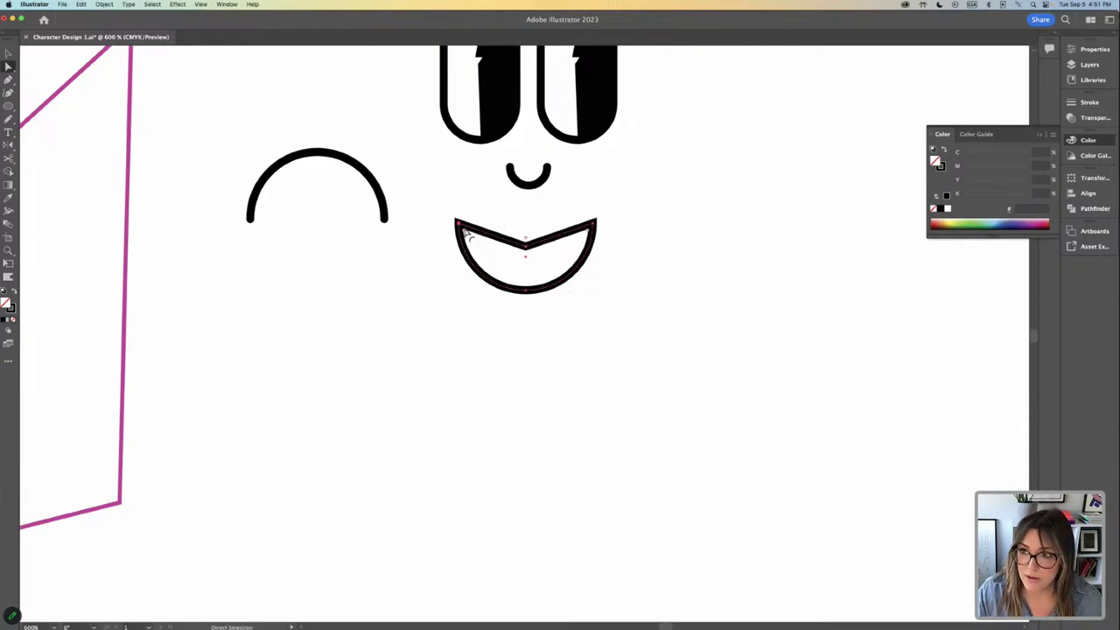
left_click_drag(467, 233, 487, 245)
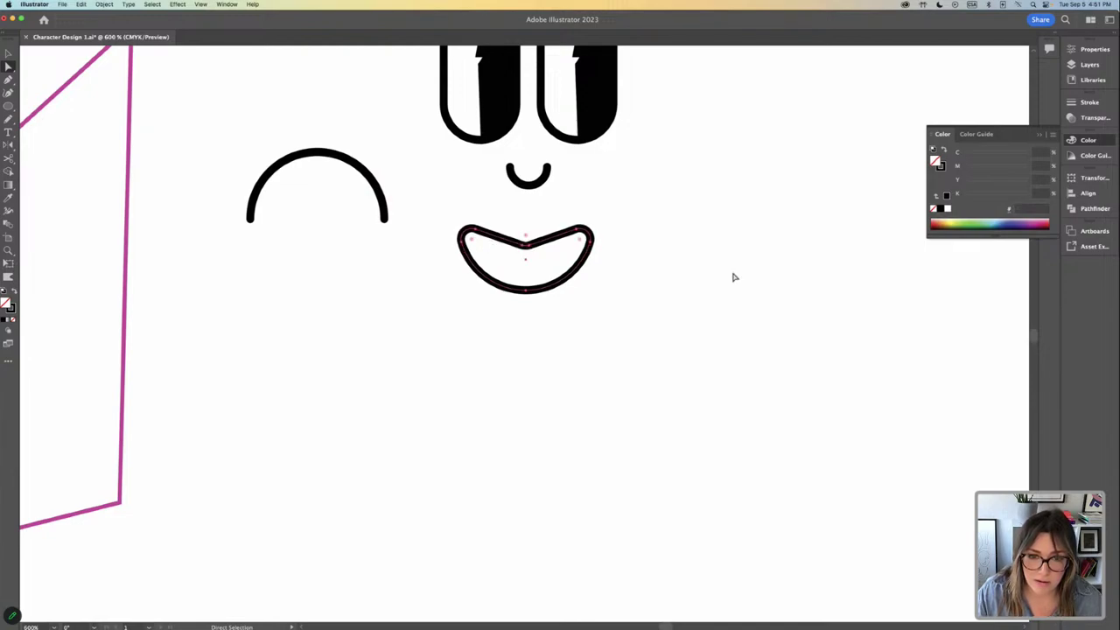
Fill the open mouth with black and move it up closer beneath the small smile.
left_click(585, 269)
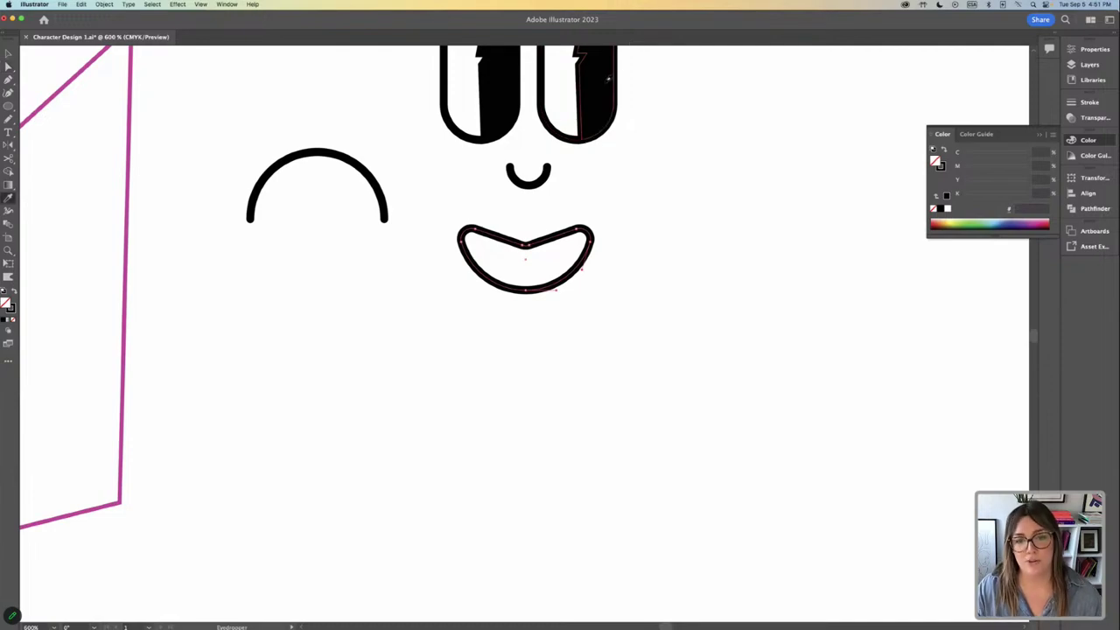
key("shift+x")
left_click(8, 53)
left_click_drag(549, 244, 552, 223)
left_click(697, 334)
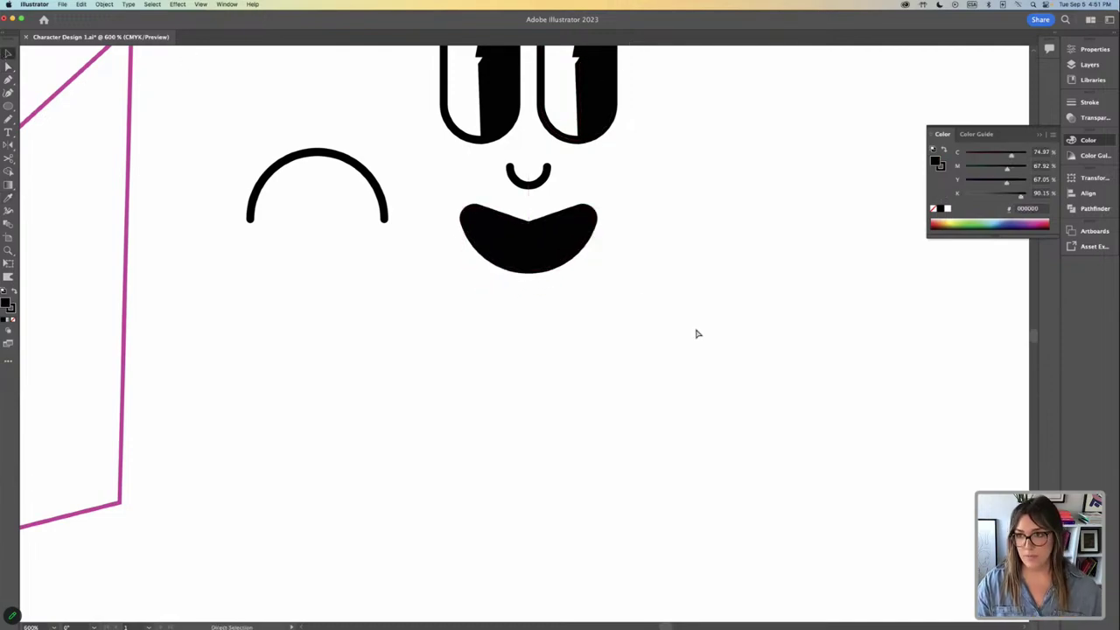
Scale the open mouth down slightly in proportion and centre it beneath the small smile.
key("super+minus")
key("super+minus")
scroll(608, 328, "up", 2)
left_click_drag(564, 331, 544, 323)
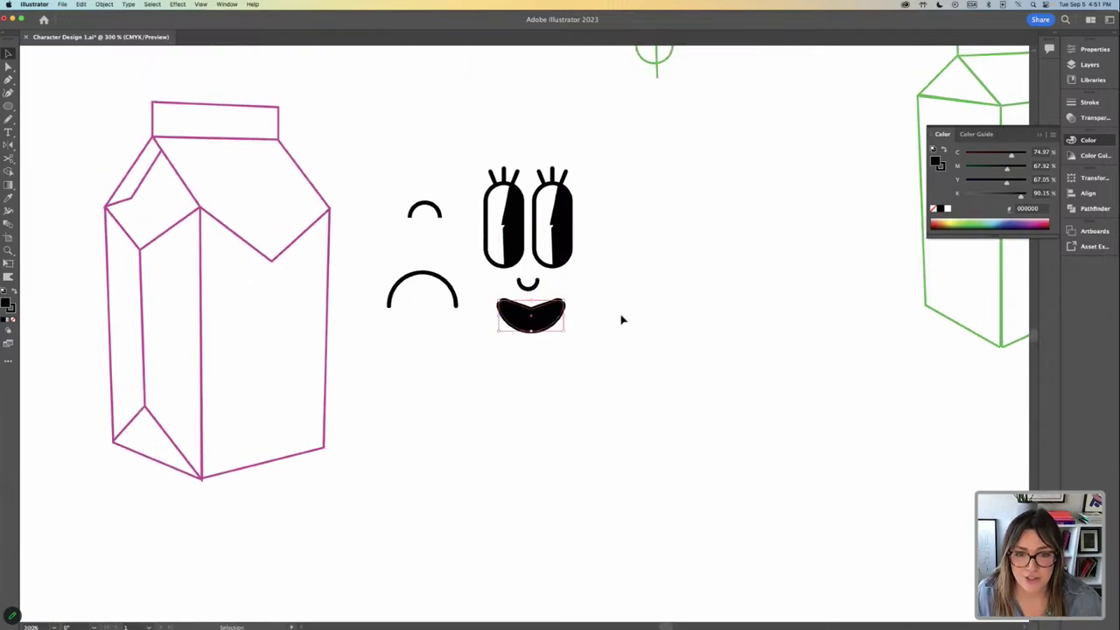
key("super+equal")
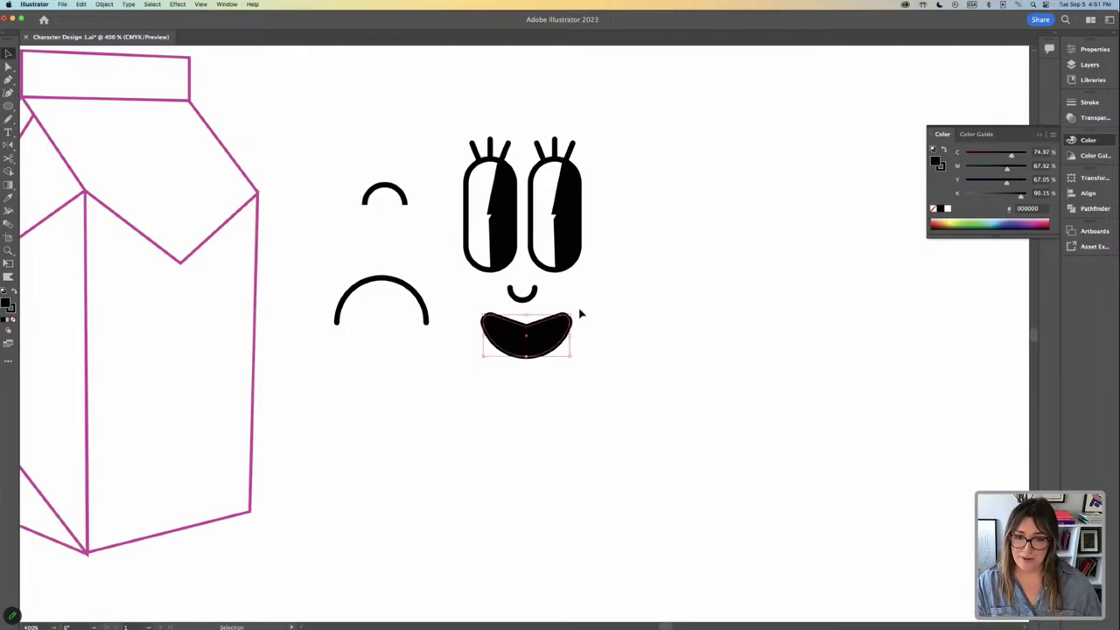
left_click_drag(573, 312, 562, 348)
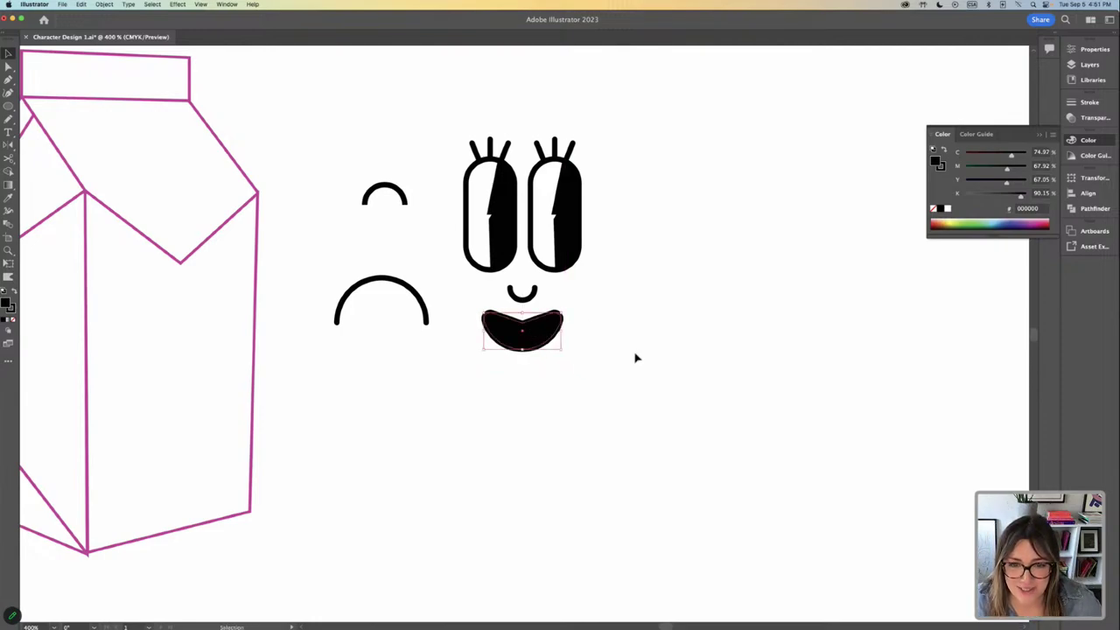
Move the two spare arcs to the right of the face and group all the face parts together.
left_click_drag(361, 178, 721, 194)
left_click_drag(441, 101, 595, 434)
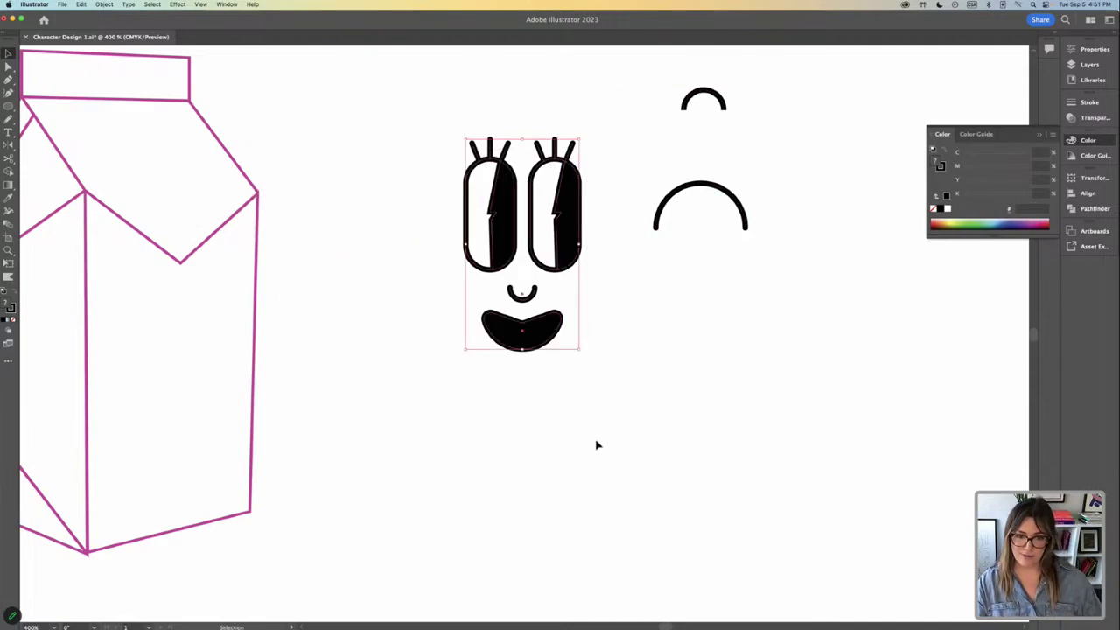
left_click(1091, 49)
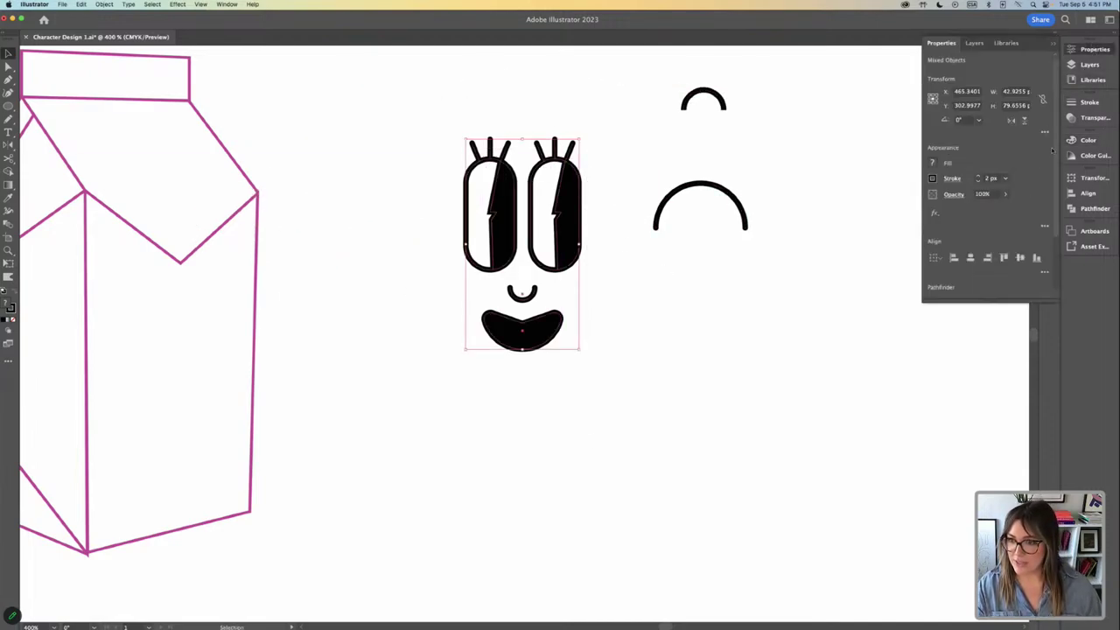
left_click(785, 374)
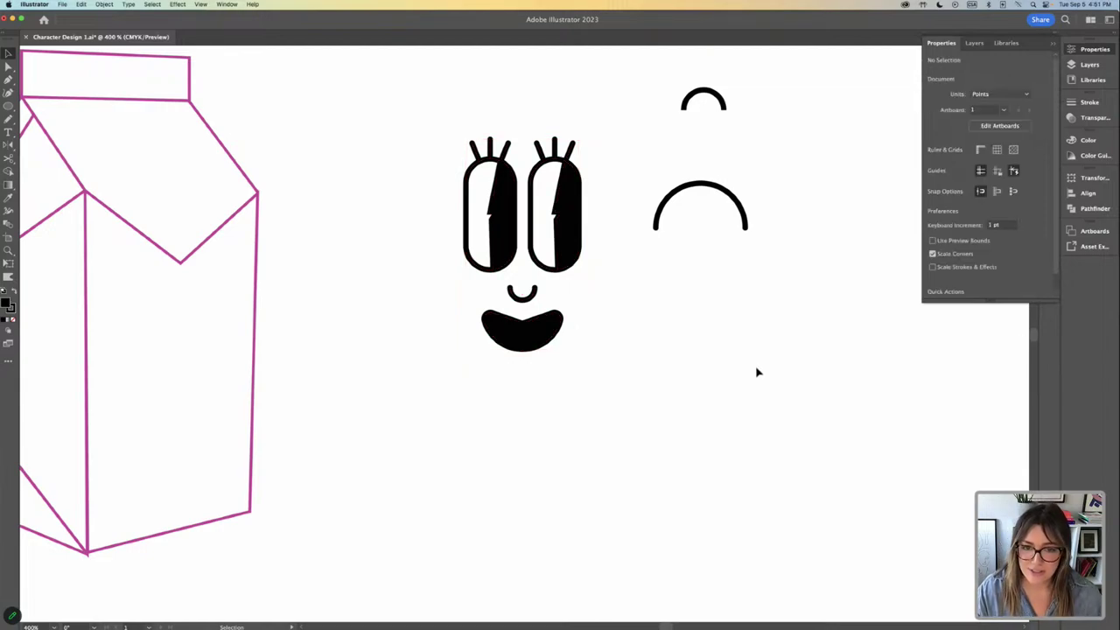
key("super+minus")
key("super+minus")
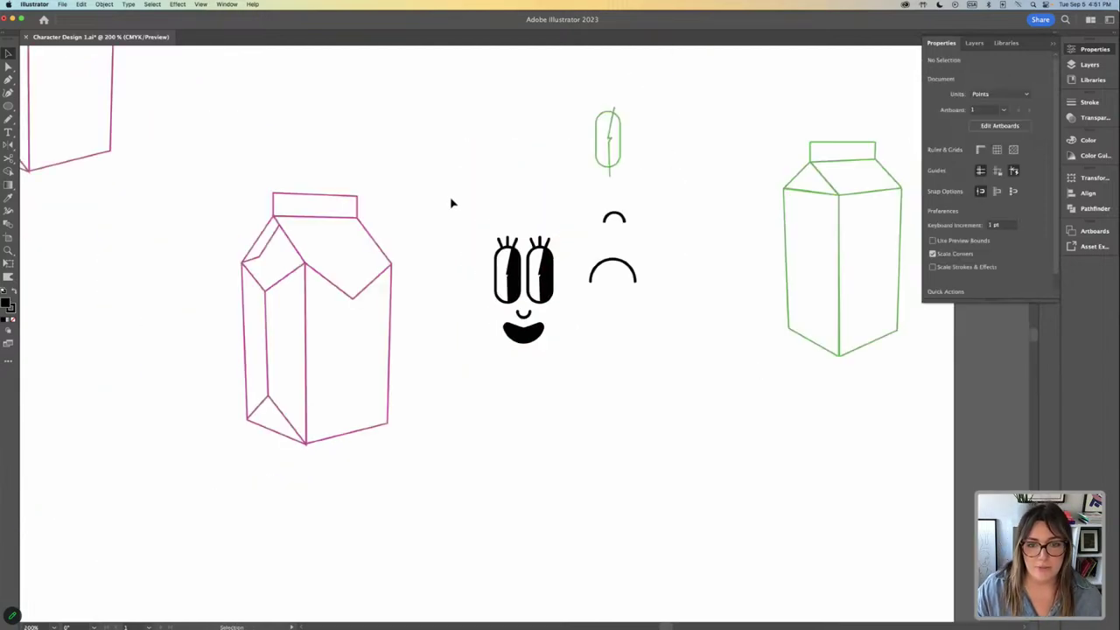
left_click_drag(448, 188, 545, 395)
left_click(562, 407)
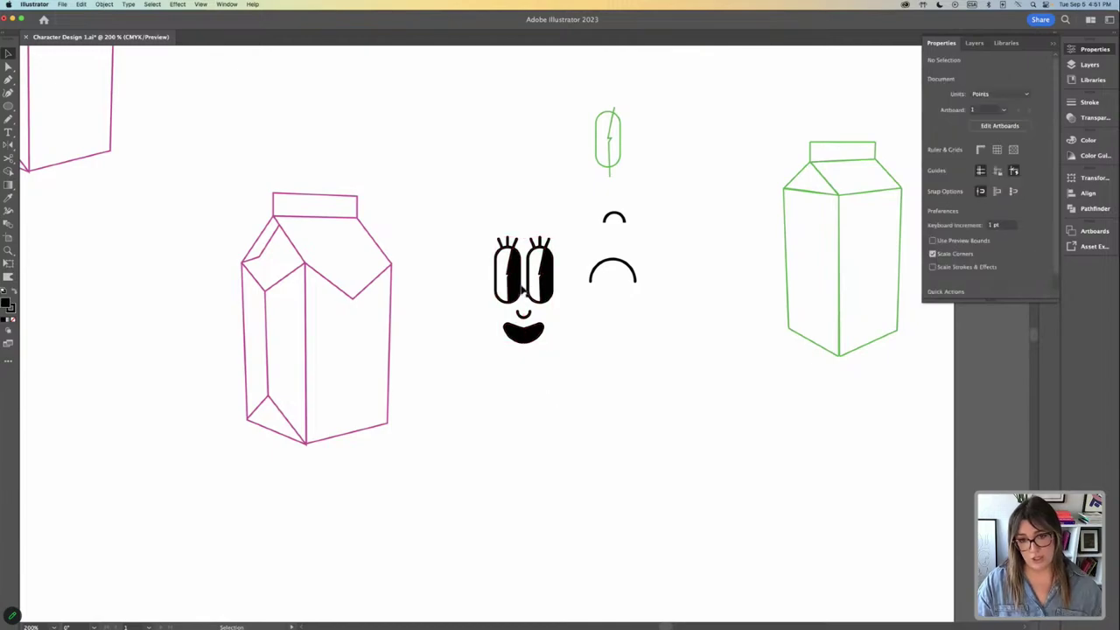
Try the grouped face on the front panel of the magenta milk carton.
left_click_drag(523, 280, 347, 350)
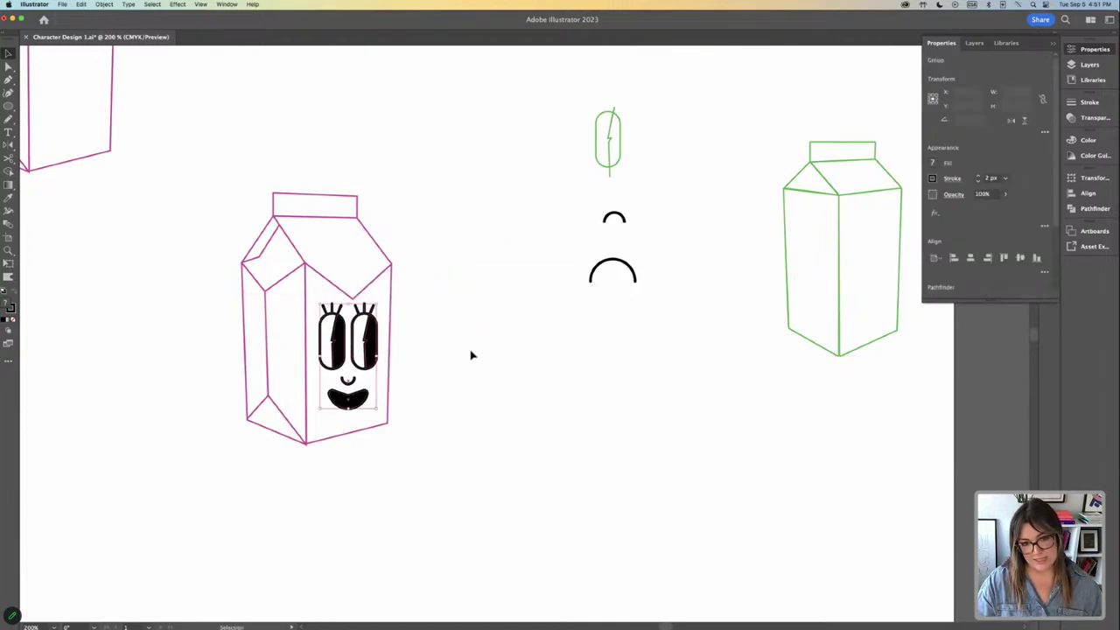
left_click(471, 355)
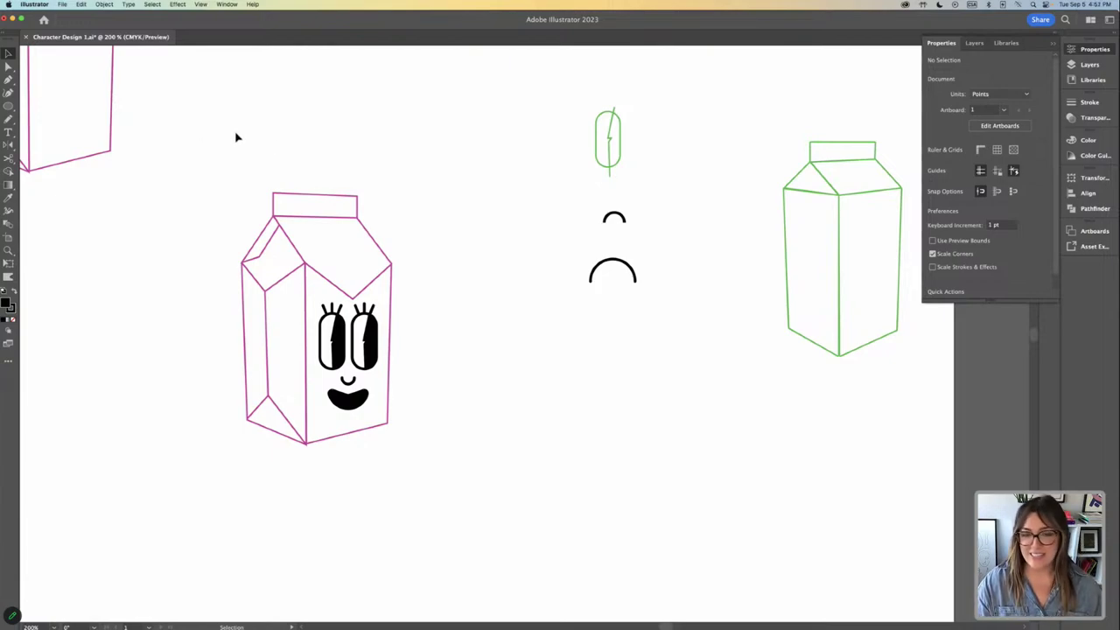
Duplicate the face into the empty space right of the magenta carton and move the original face off to the carton's left.
scroll(288, 210, "down", 2)
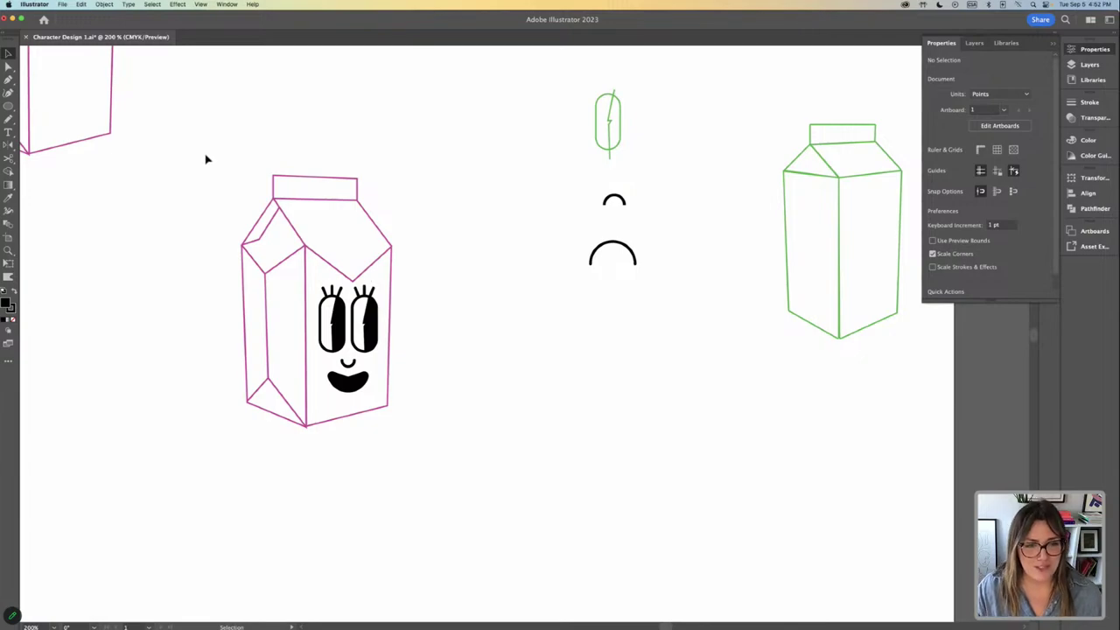
left_click(377, 347)
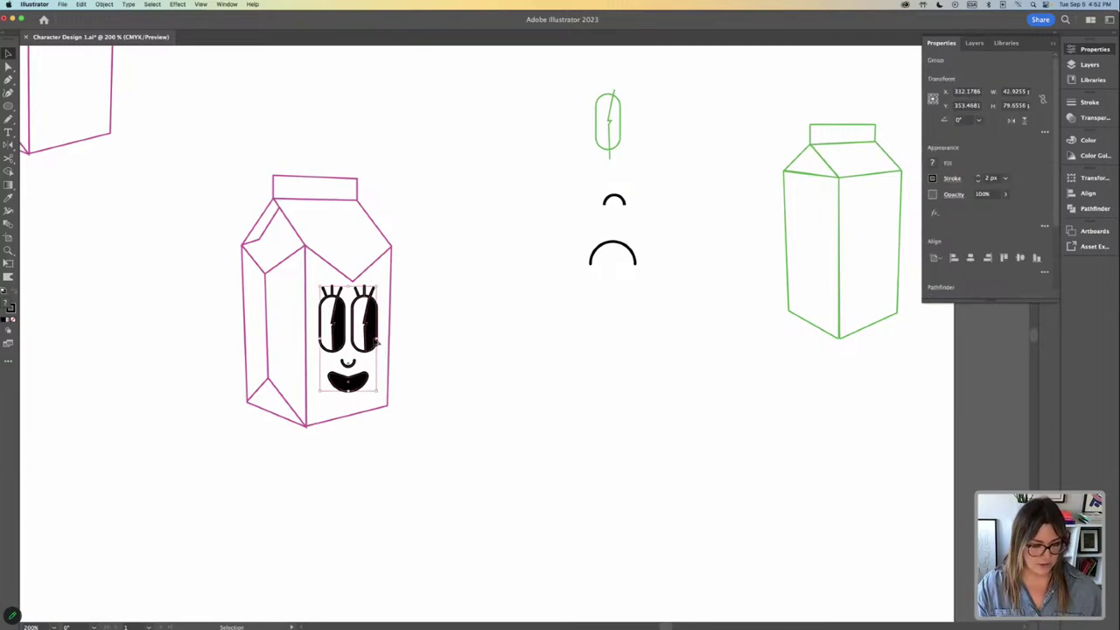
left_click_drag(376, 344, 519, 297)
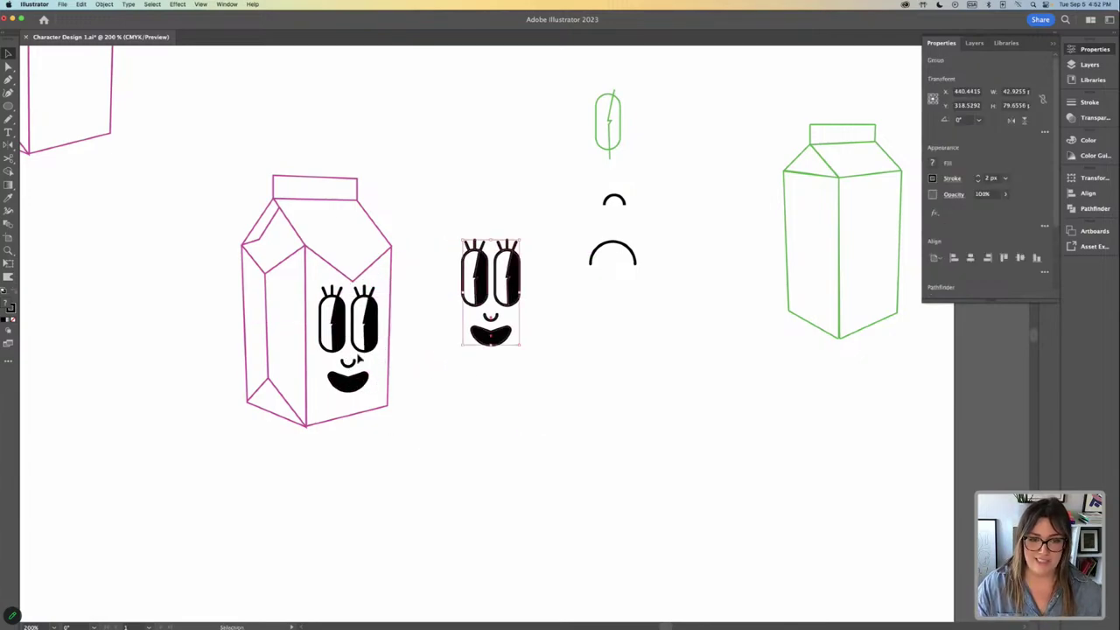
left_click_drag(357, 348, 81, 285)
left_click(501, 372)
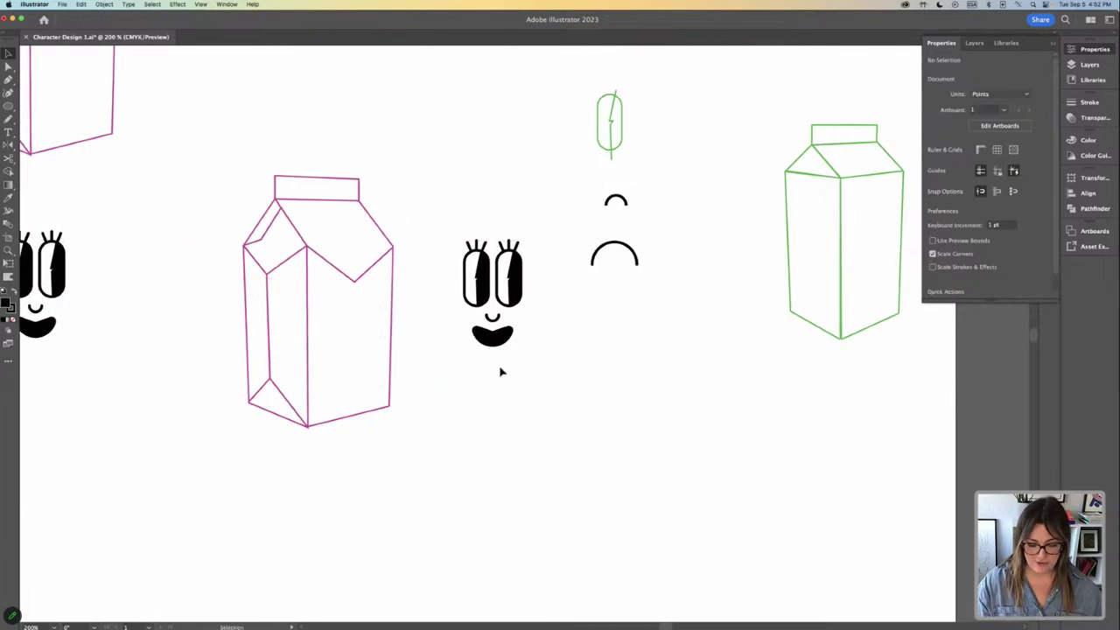
Ungroup the duplicated face beside the magenta carton.
scroll(500, 372, "up", 5)
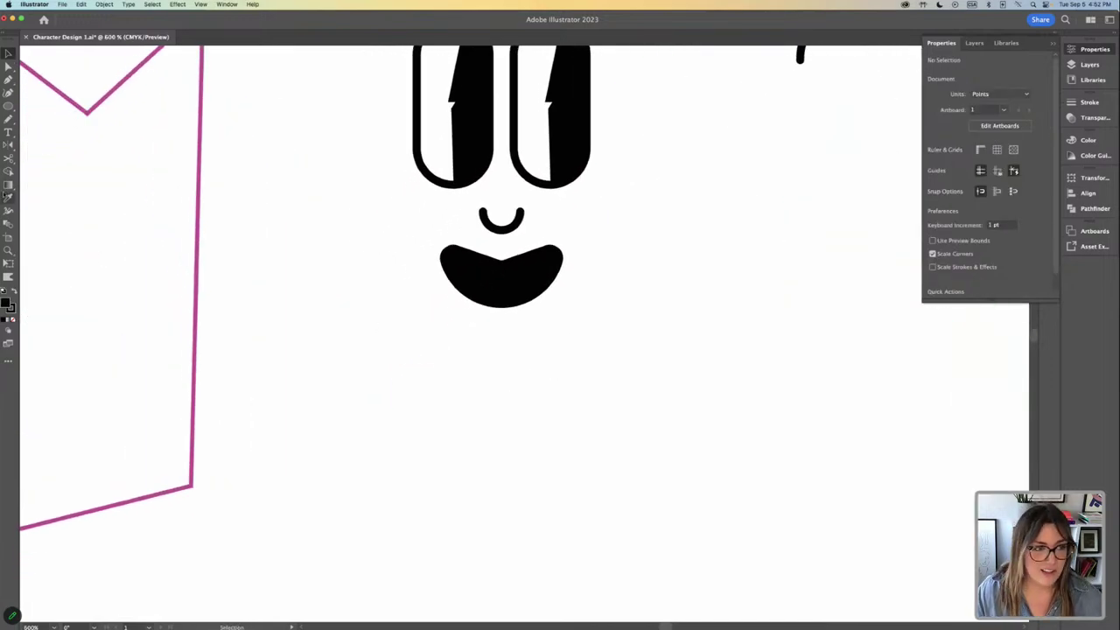
left_click(8, 79)
key("super+equal")
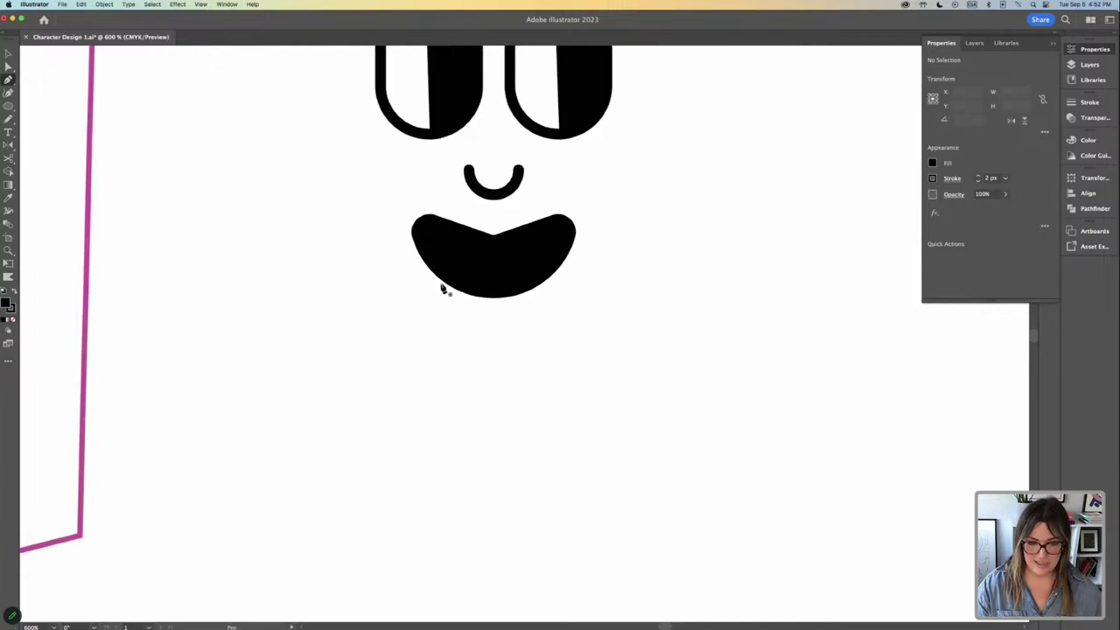
key("v")
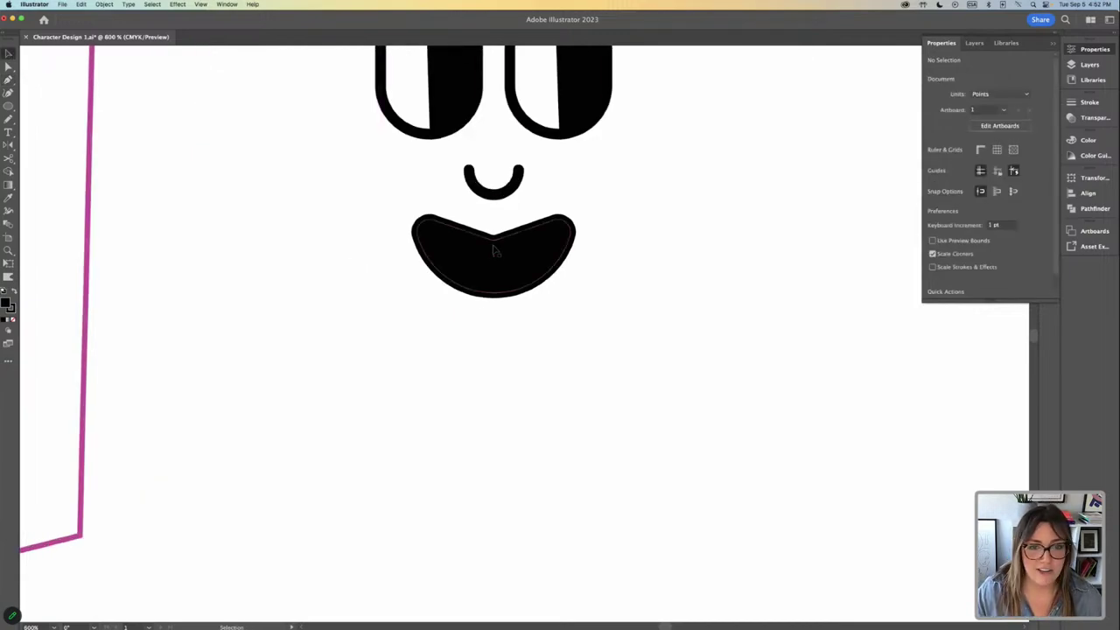
left_click(494, 251)
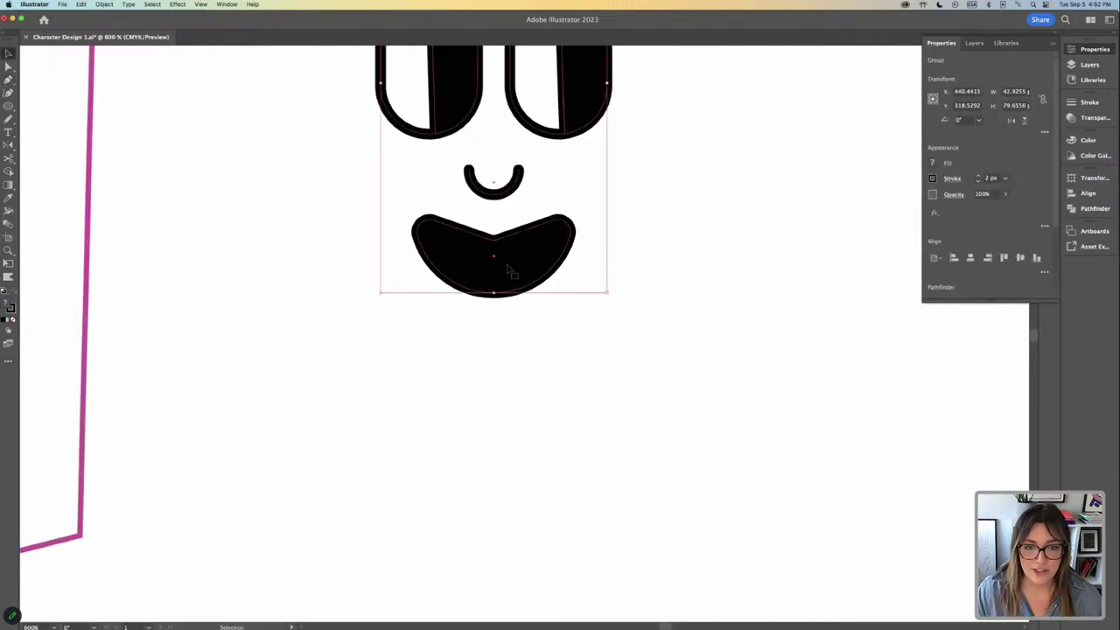
left_click(587, 329)
Draw an unfilled circle about 15.6 pt wide with the Ellipse tool and centre it over the open mouth's lower edge.
left_click_drag(7, 106, 53, 119)
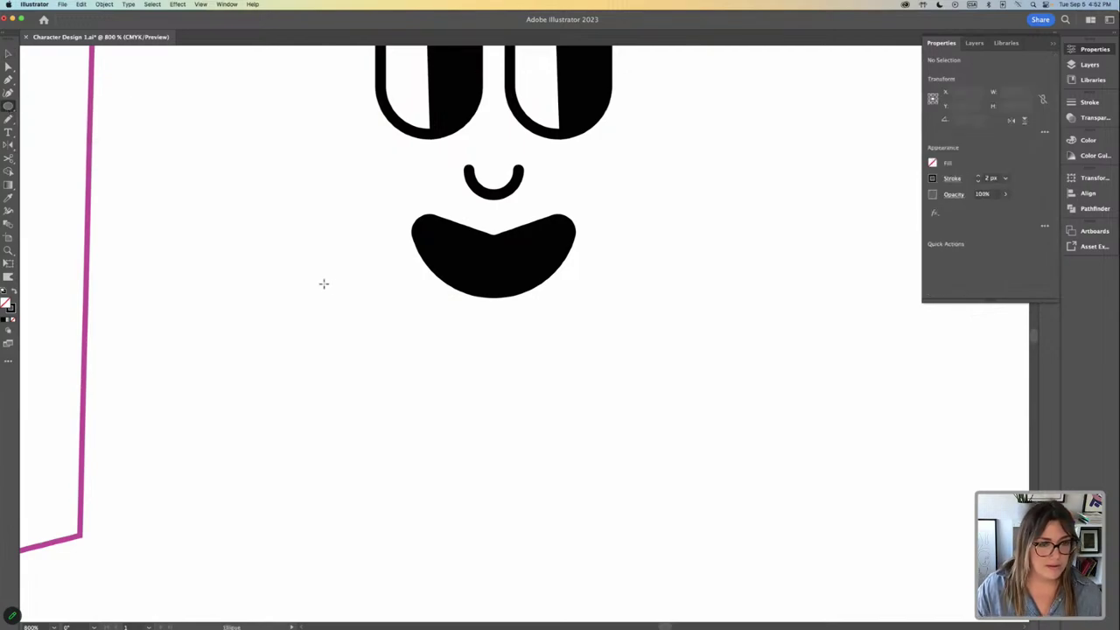
left_click_drag(248, 271, 334, 346)
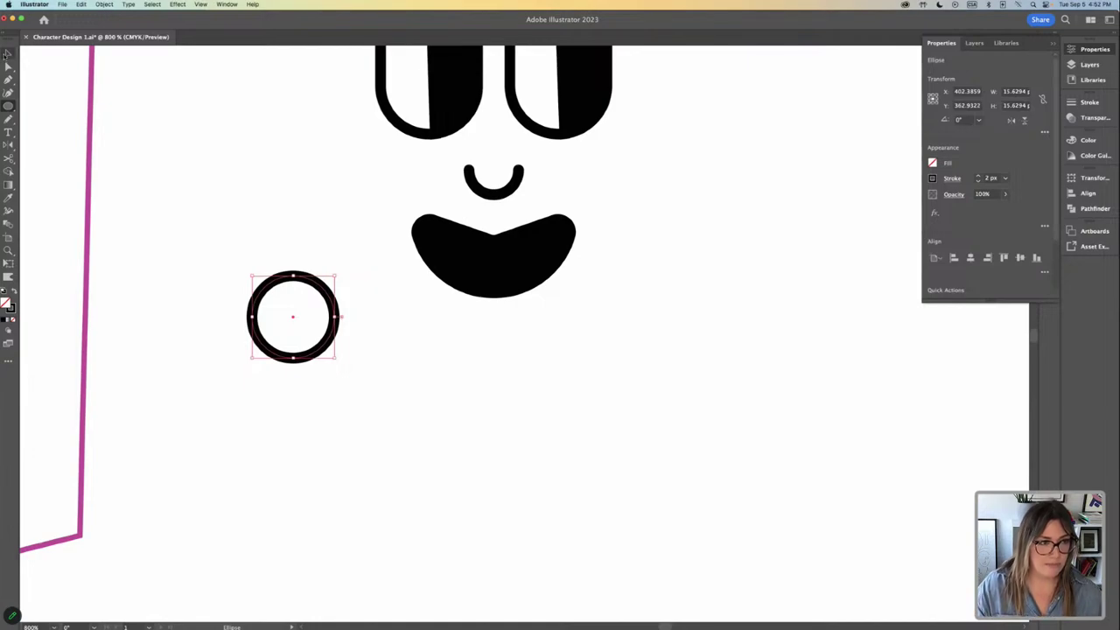
left_click(7, 53)
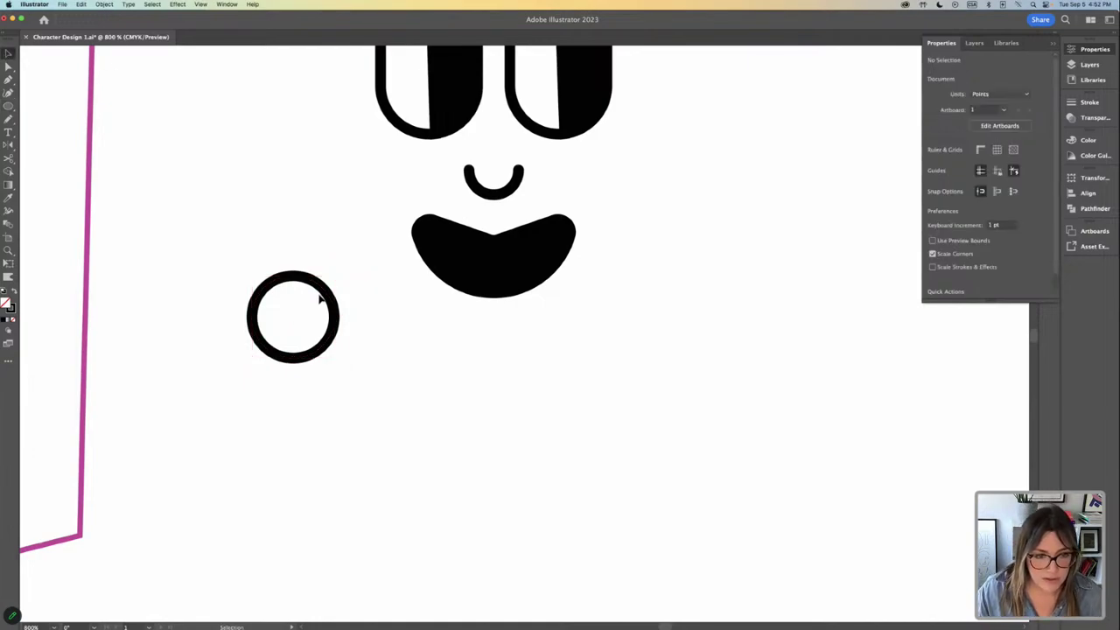
left_click_drag(326, 300, 526, 279)
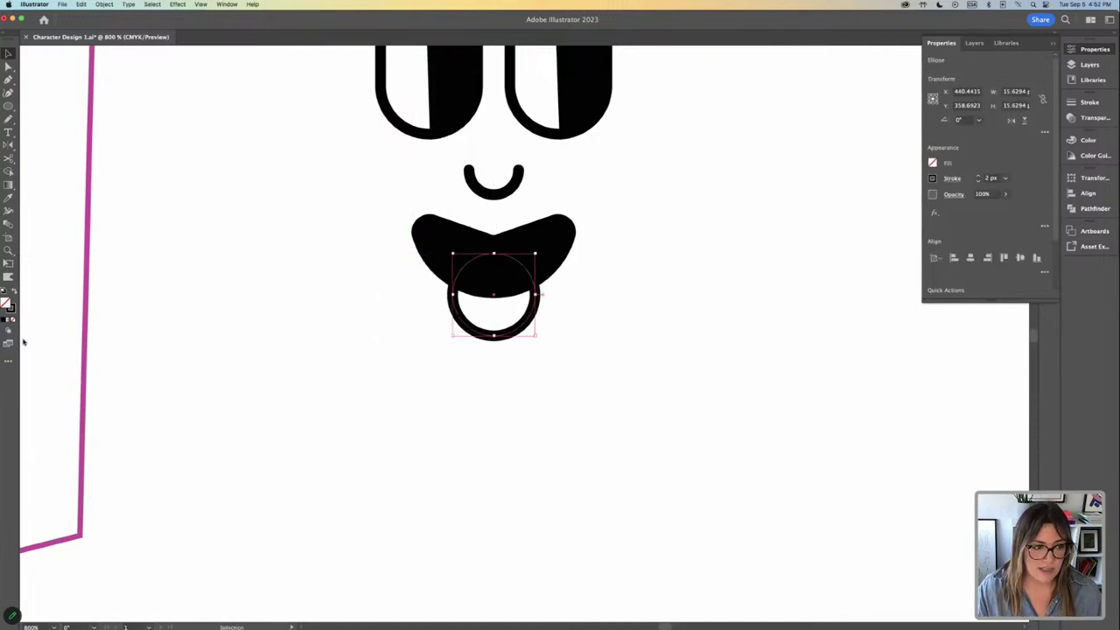
Give the circle a green #39bc39 stroke and stretch it into a wide, slightly lower ellipse centred on the mouth.
double_click(11, 308)
left_click(512, 276)
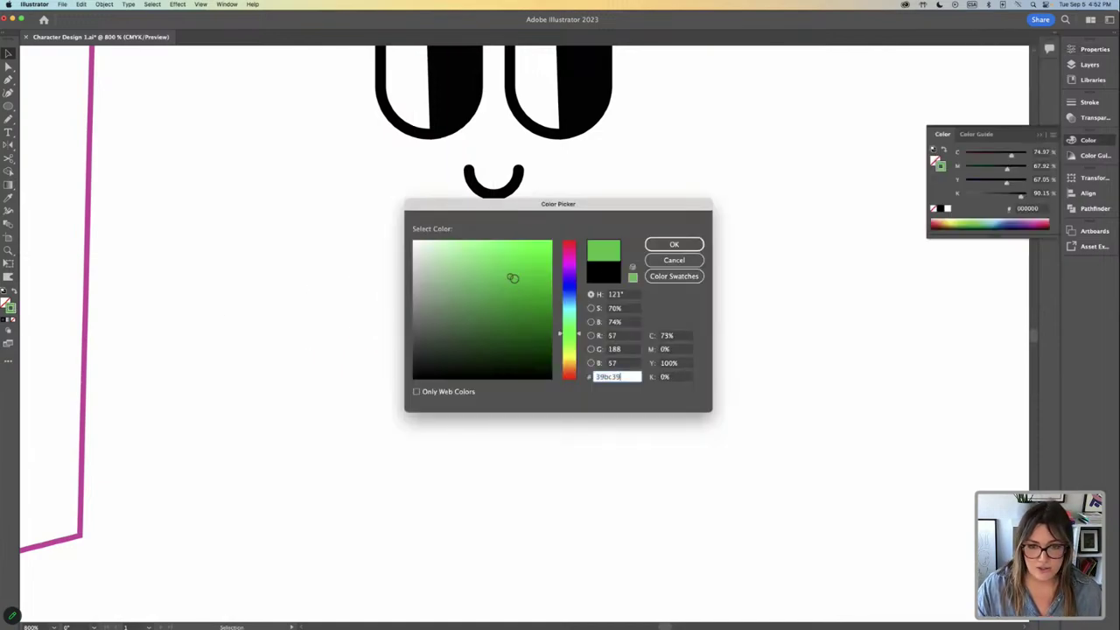
left_click(674, 245)
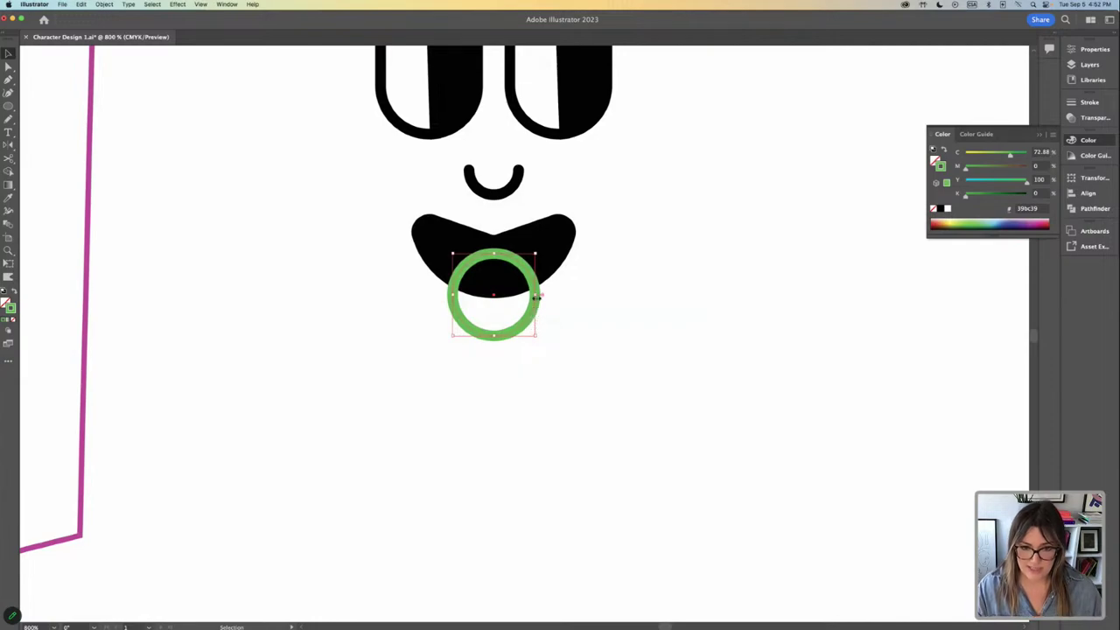
left_click_drag(535, 297, 551, 327)
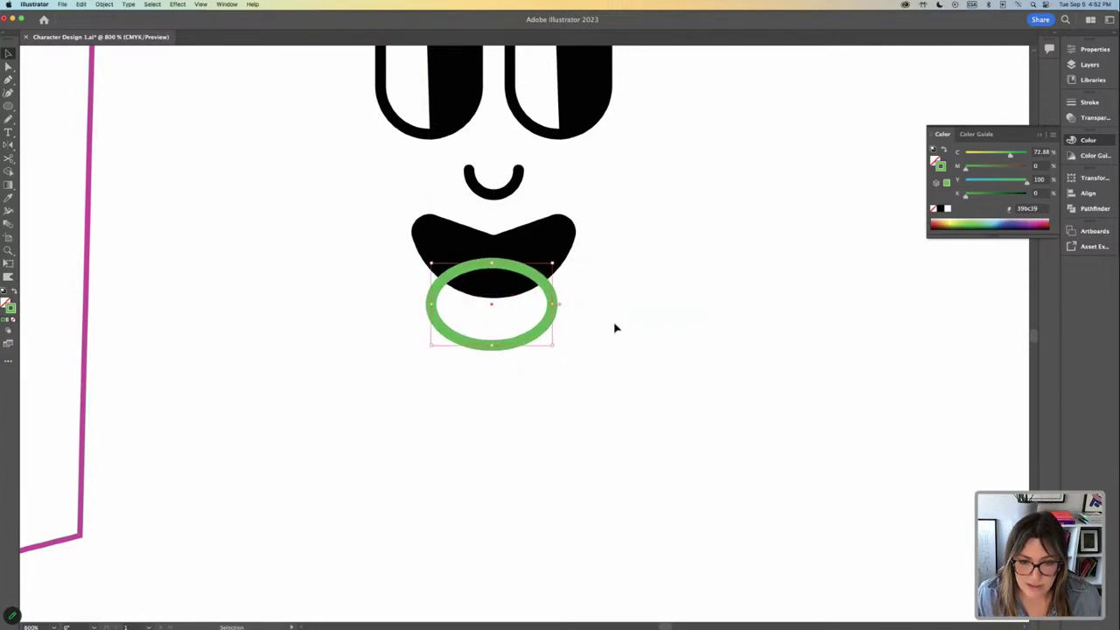
left_click(639, 332)
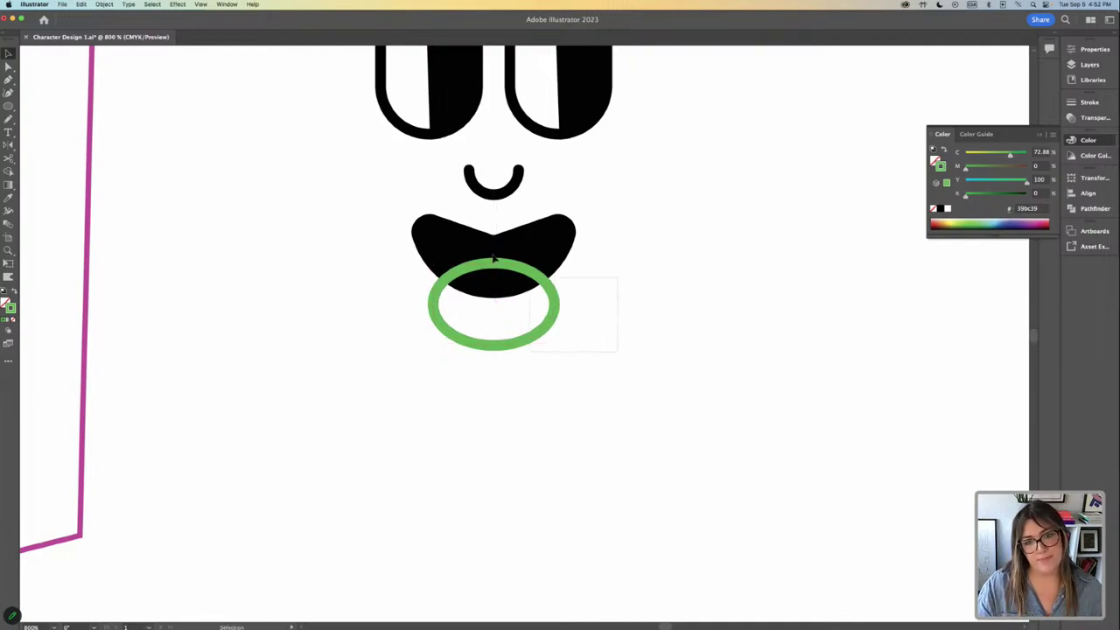
Split the open mouth and the green ellipse along their overlap with Pathfinder Divide, and select the resulting pieces.
left_click(494, 258)
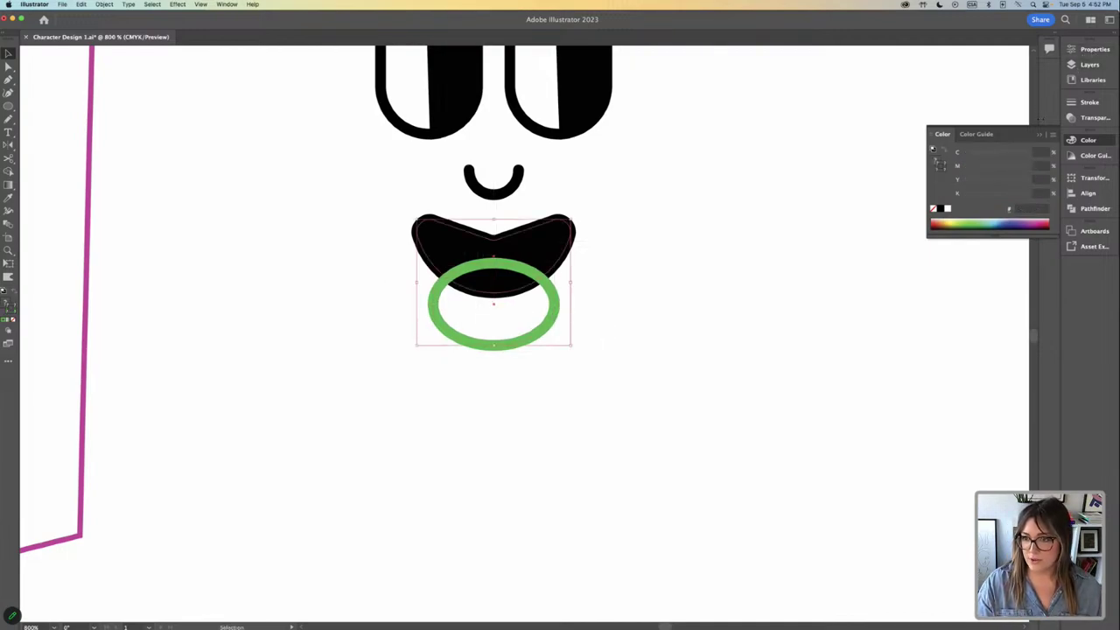
left_click(1039, 134)
left_click(678, 365)
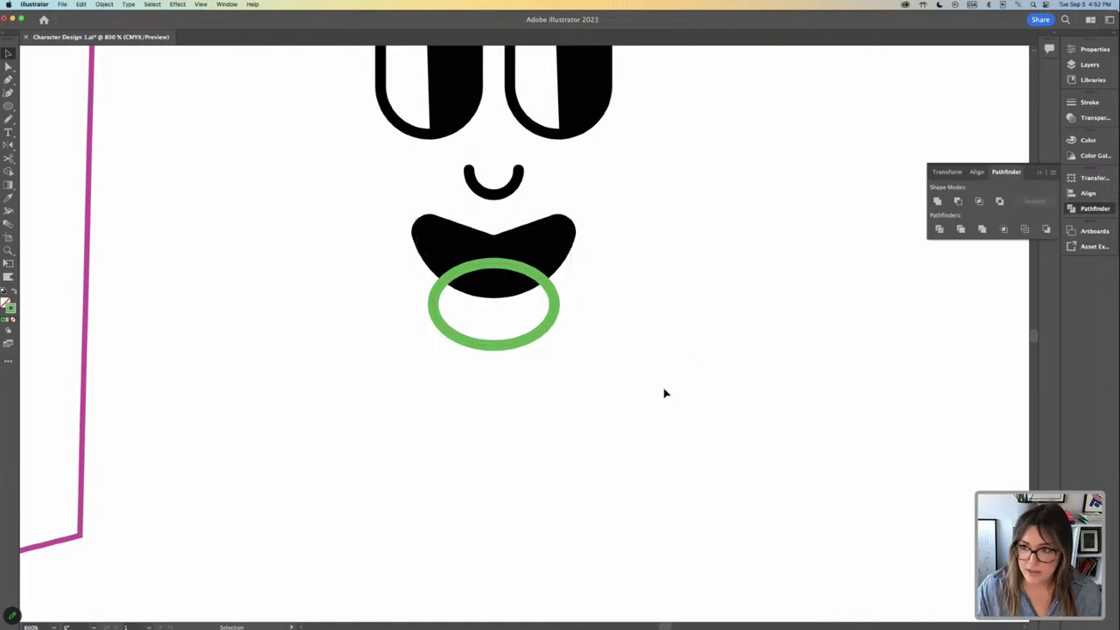
left_click(446, 278)
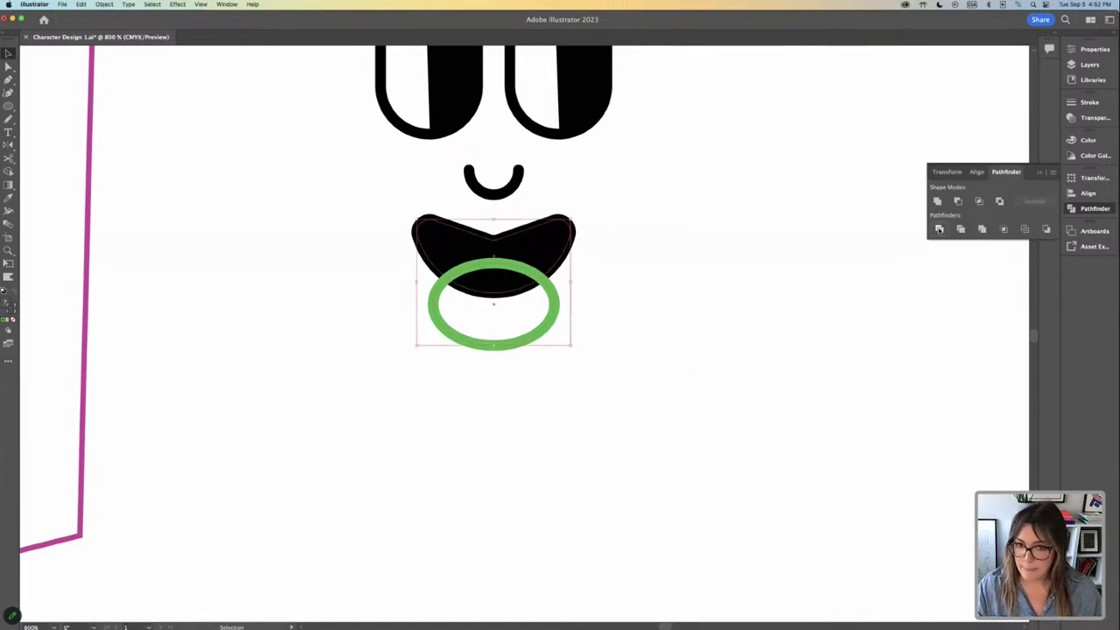
left_click(938, 228)
left_click(792, 338)
left_click(504, 294)
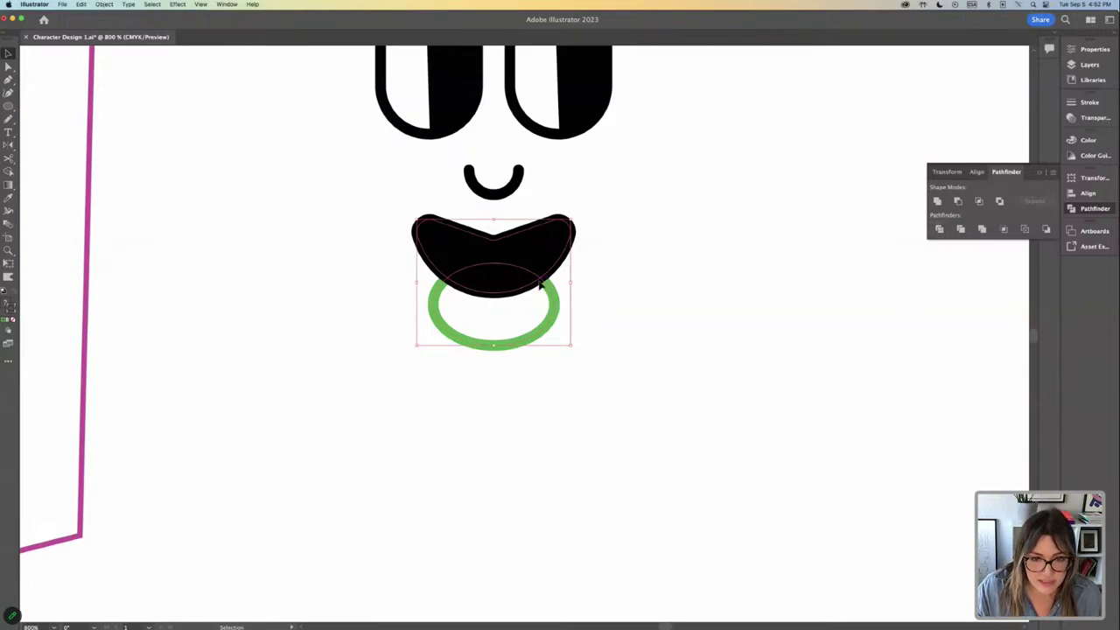
left_click_drag(411, 228, 630, 387)
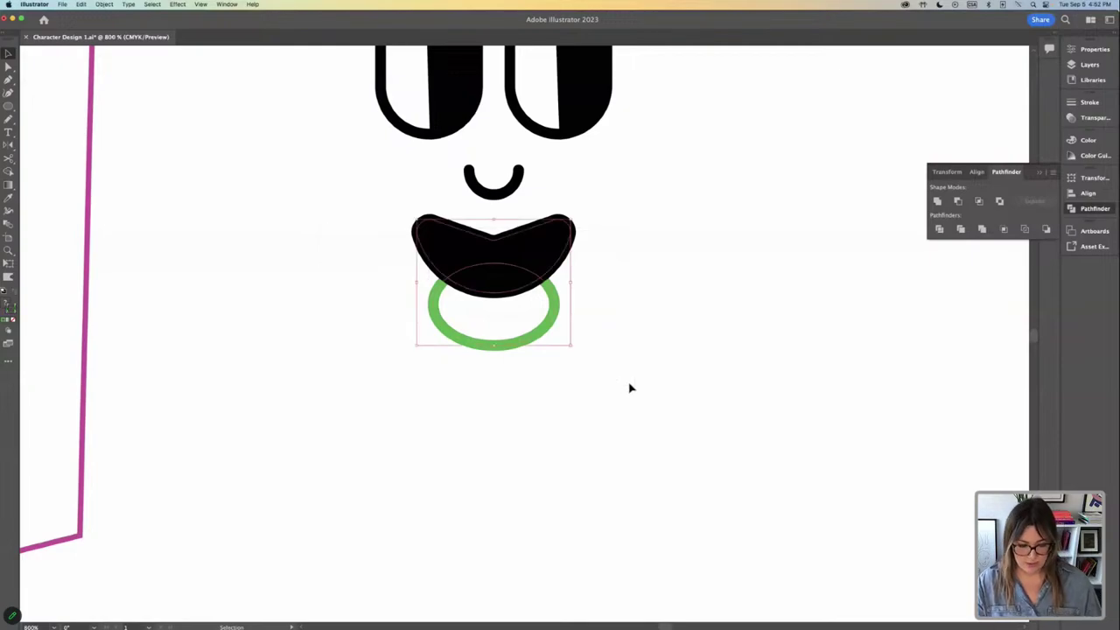
Move the leftover green crescent away from the face and remove the fill from the black mouth pieces.
key("super")
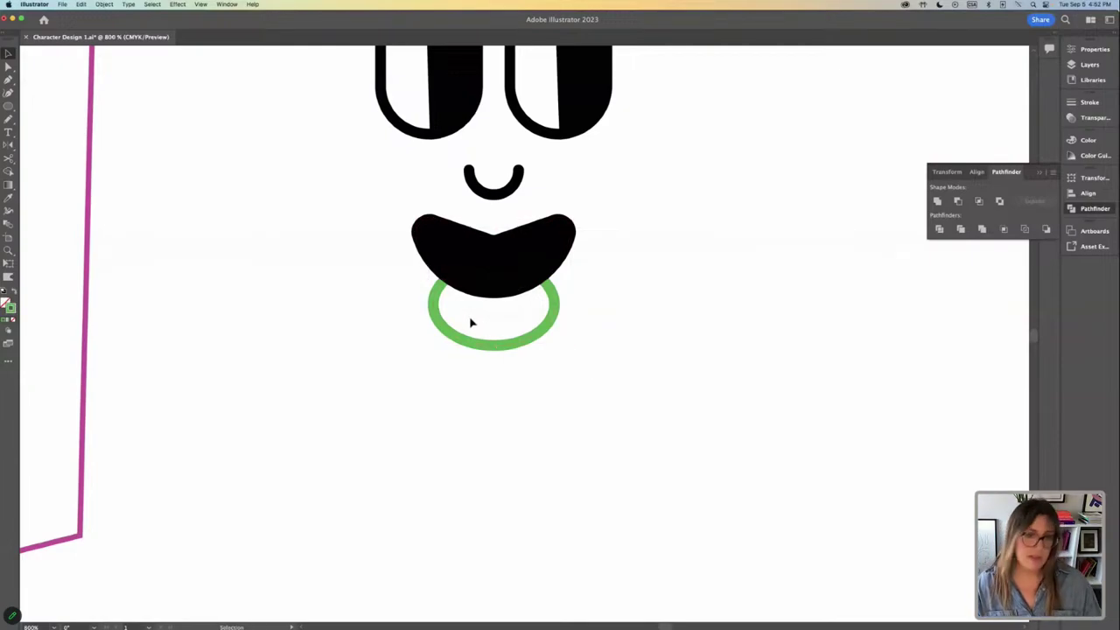
left_click_drag(490, 347, 795, 449)
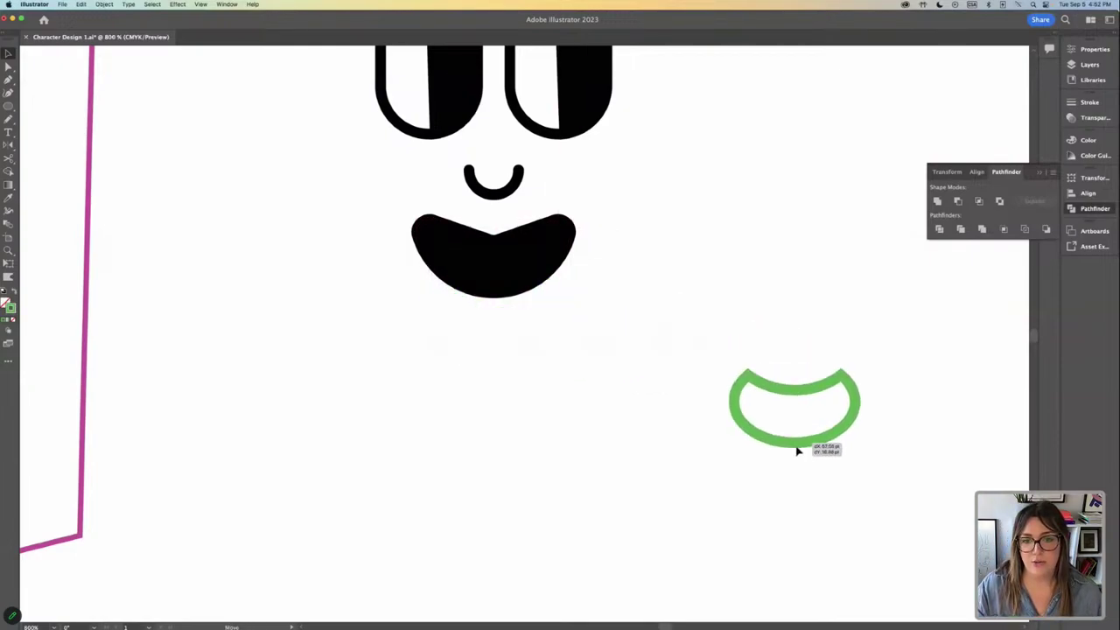
left_click(481, 291)
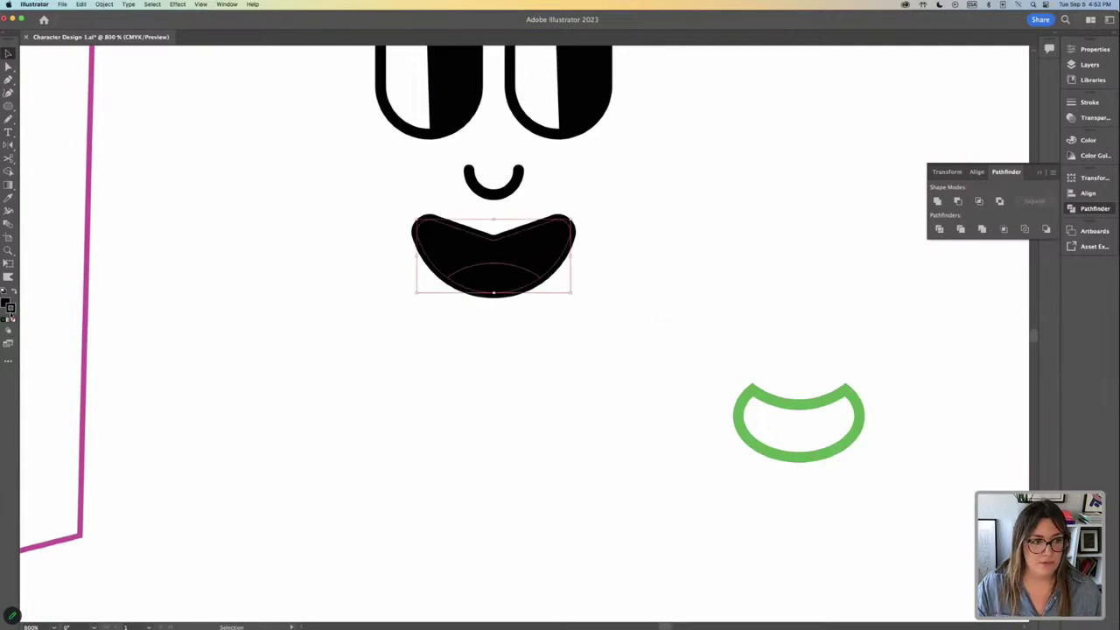
left_click(6, 303)
left_click(13, 318)
left_click(319, 405)
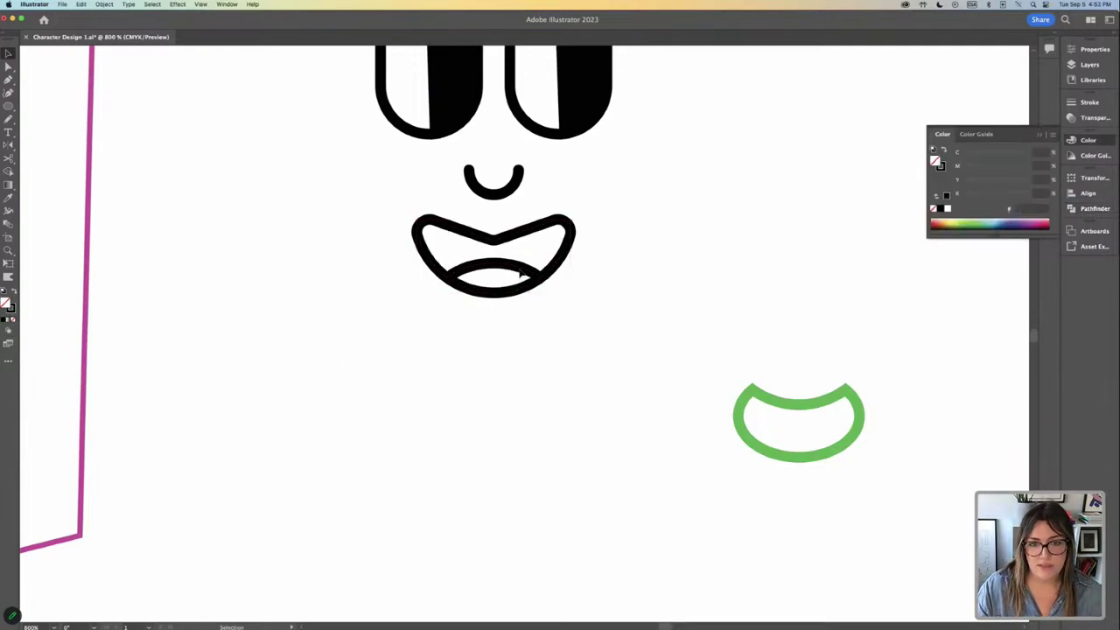
Fill the lower piece of the mouth with pink #ea98c2 as the tongue.
left_click(522, 272)
double_click(7, 304)
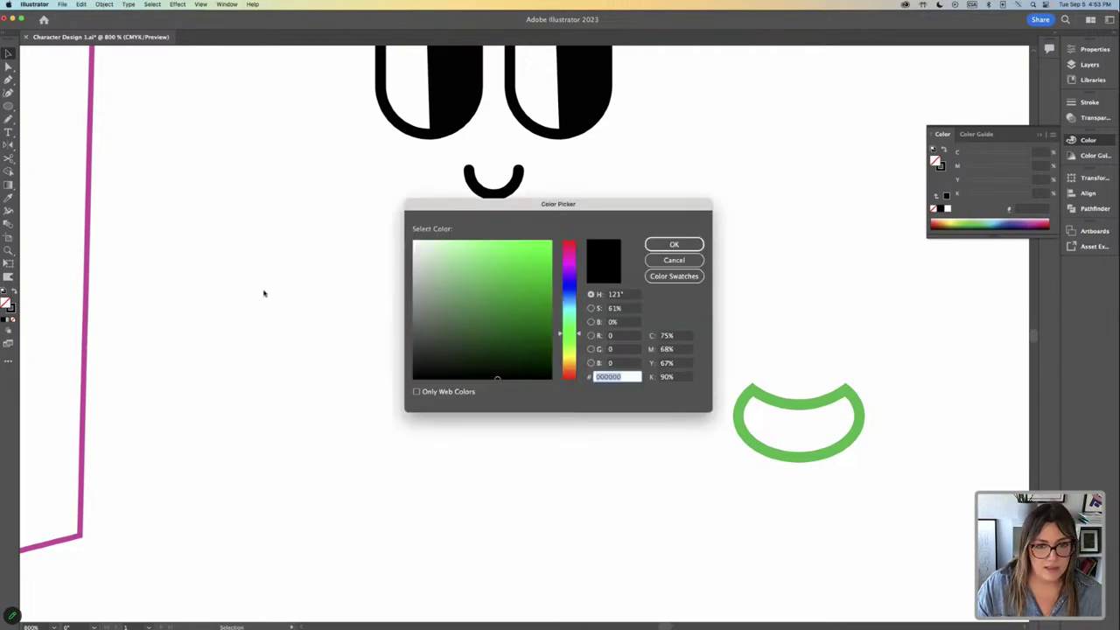
left_click(569, 259)
left_click(461, 261)
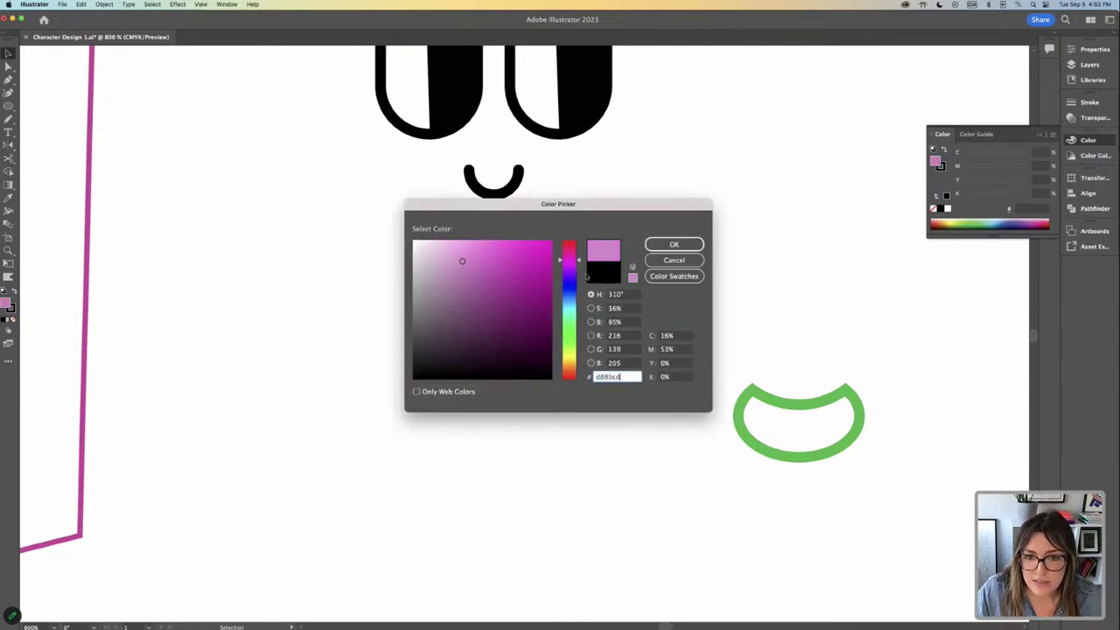
left_click_drag(578, 259, 579, 252)
left_click(462, 251)
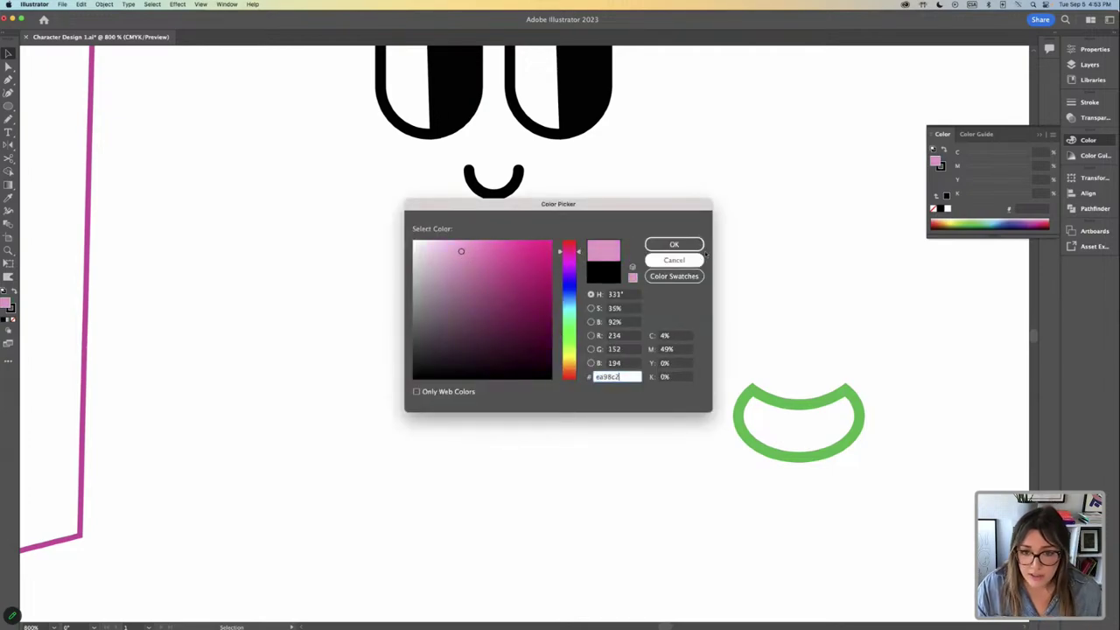
key("Return")
Fill the upper piece of the mouth with black #000000 and deselect it.
left_click(551, 273)
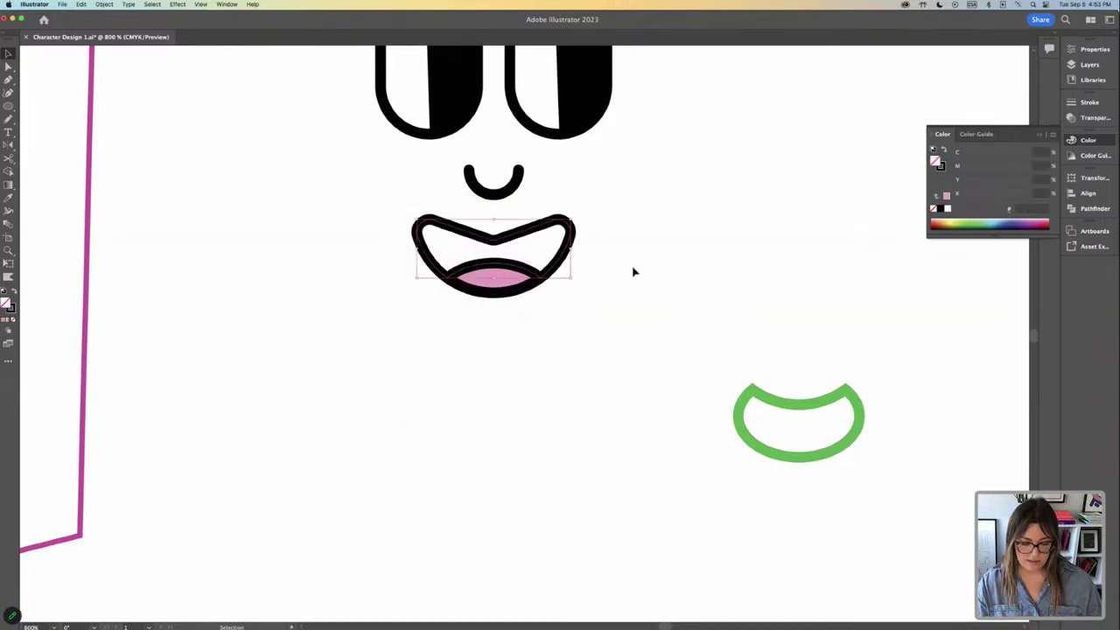
double_click(11, 307)
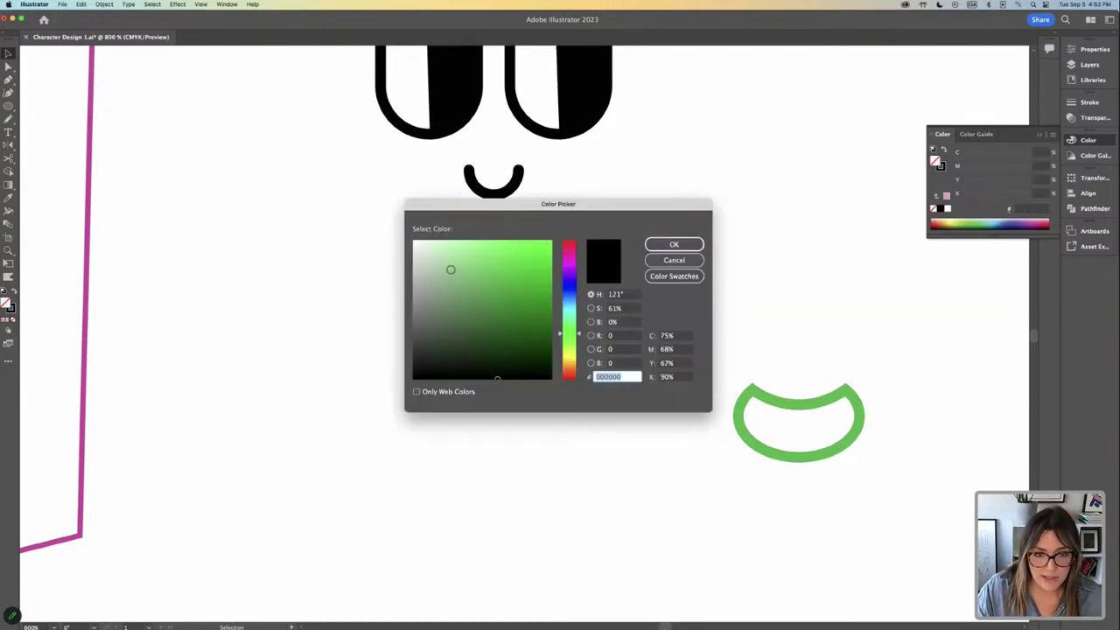
left_click(457, 366)
type("000000")
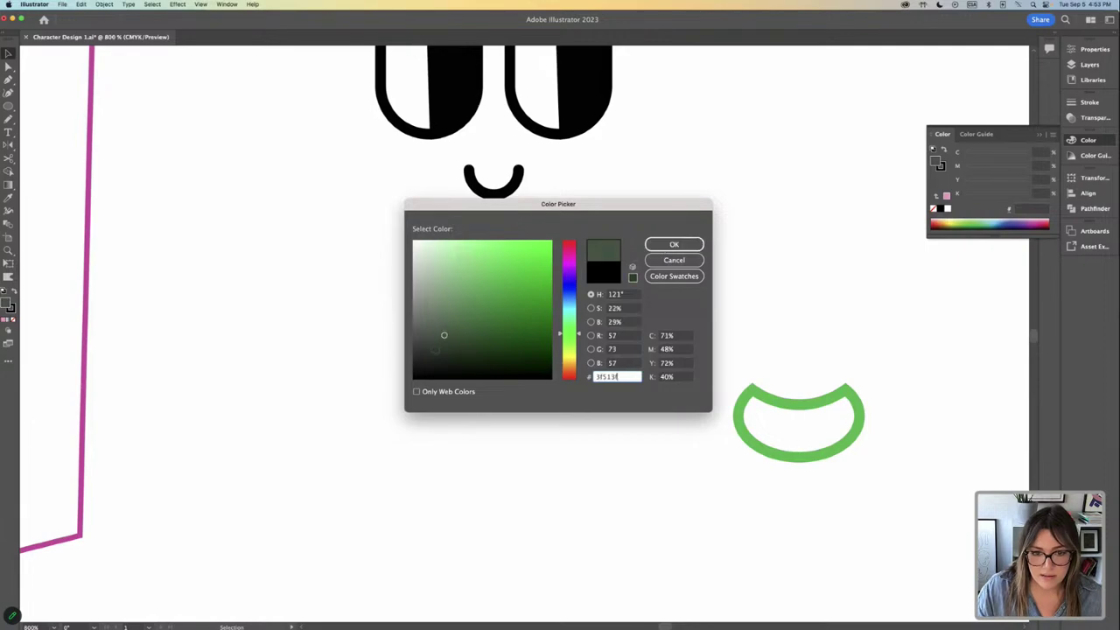
left_click(690, 248)
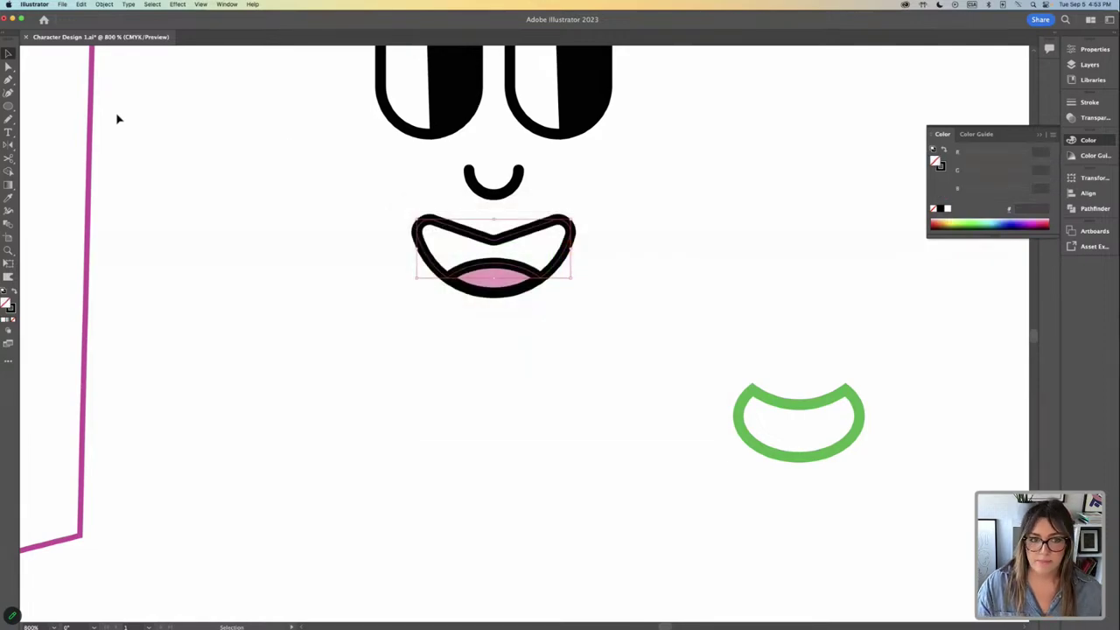
left_click_drag(12, 308, 6, 302)
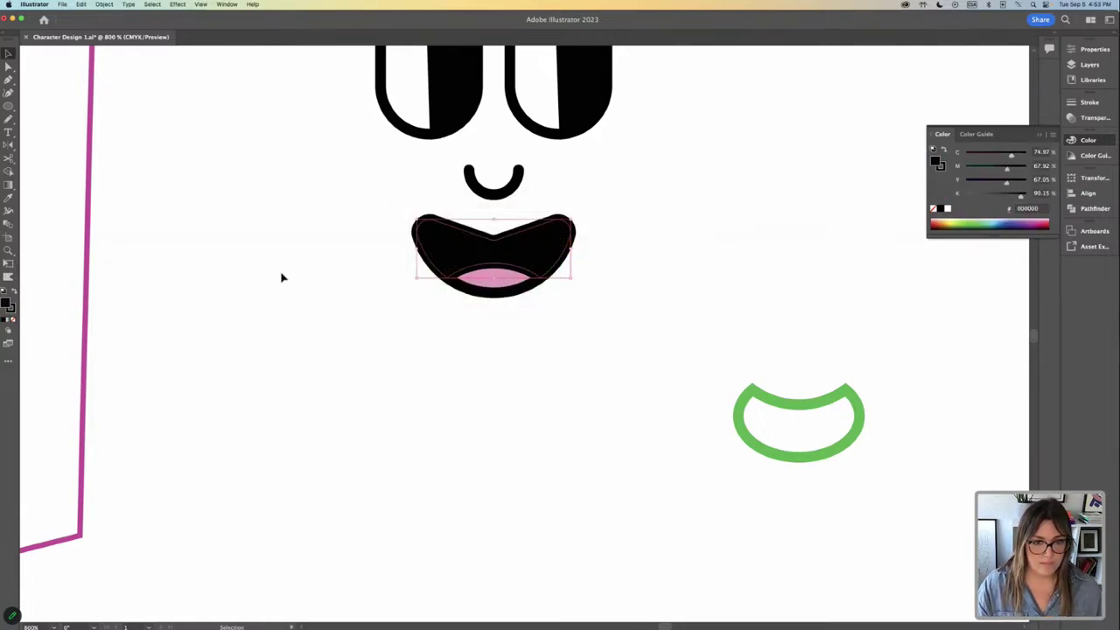
left_click(133, 132)
Select the whole face, clear the selection and save the Character Design 1 document.
key("super+minus")
key("super+minus")
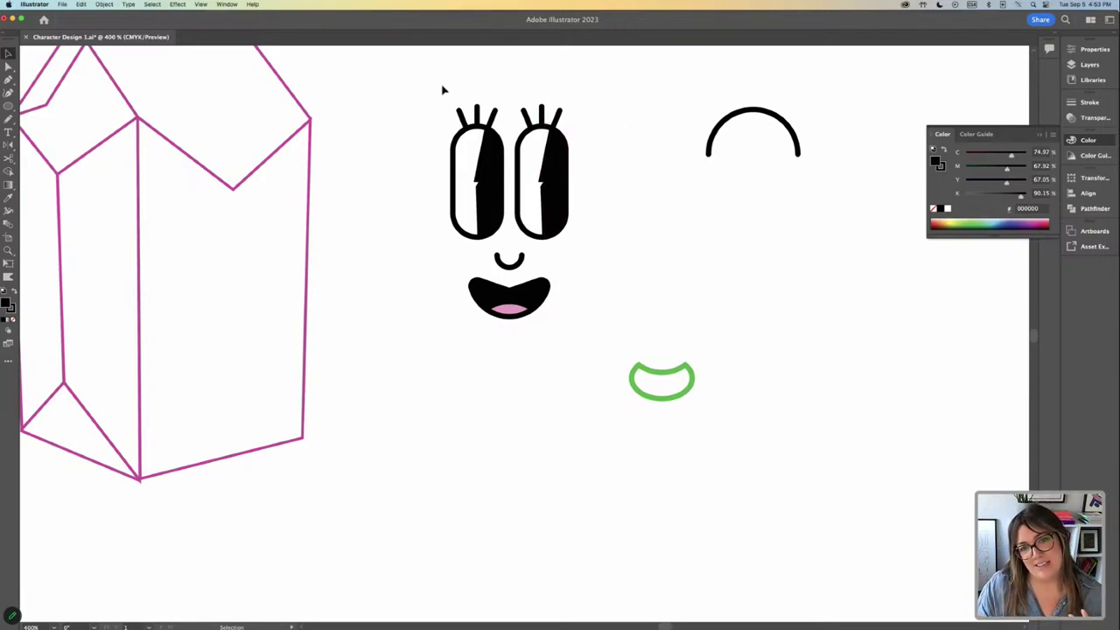
left_click_drag(431, 79, 576, 385)
left_click(612, 262)
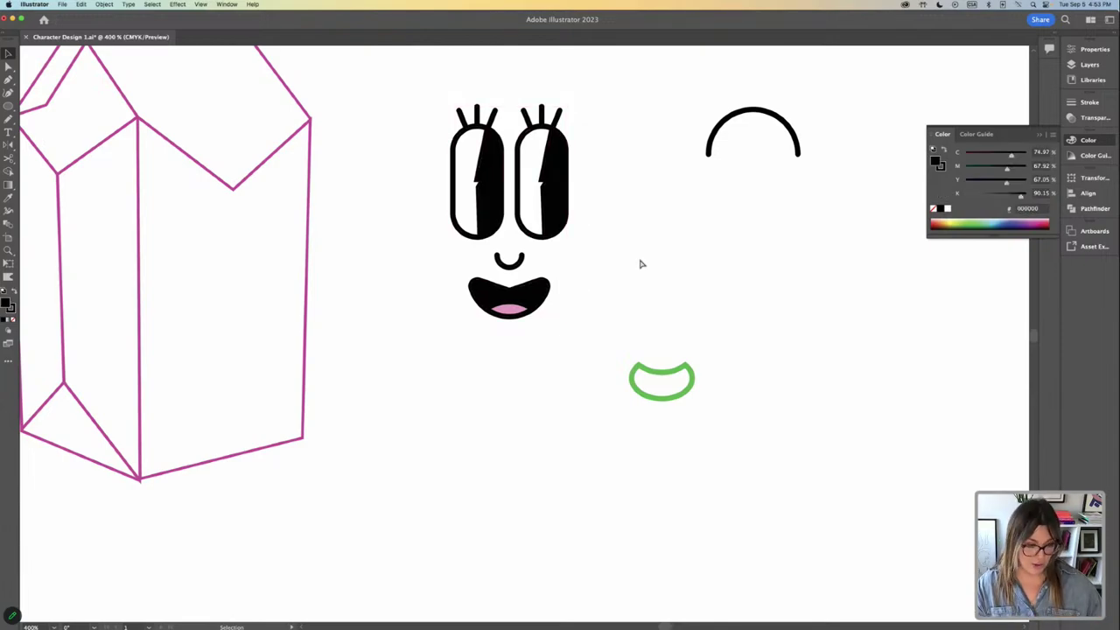
key("a")
key("v")
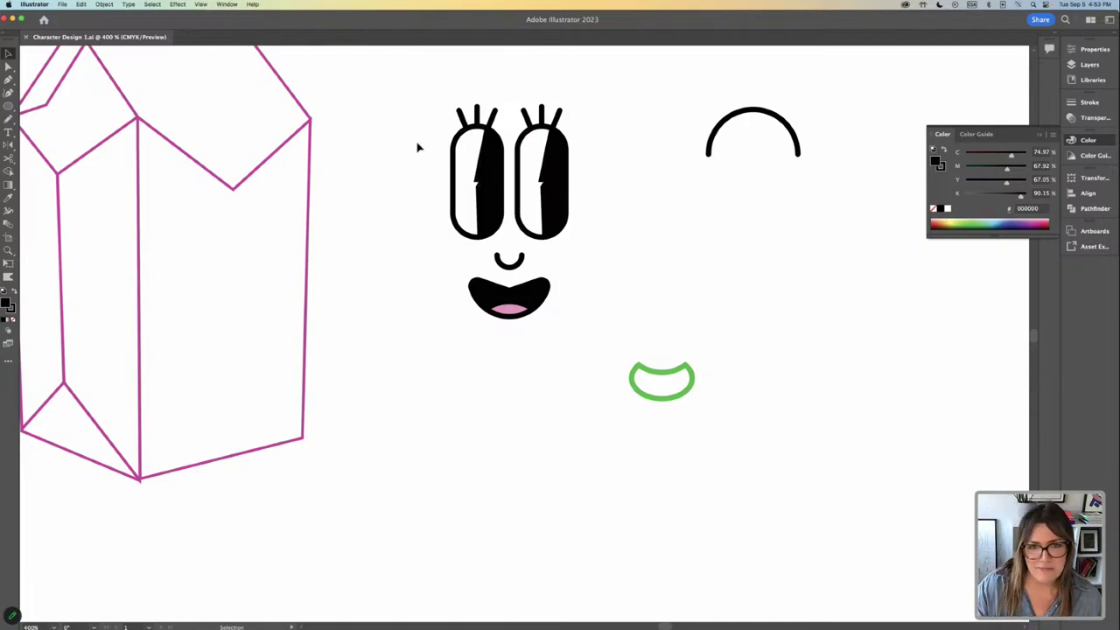
Switch to Chrome and page through the Creative DeZine presentation from the carton sketches to The Finish Line slide.
mouse_move(488, 623)
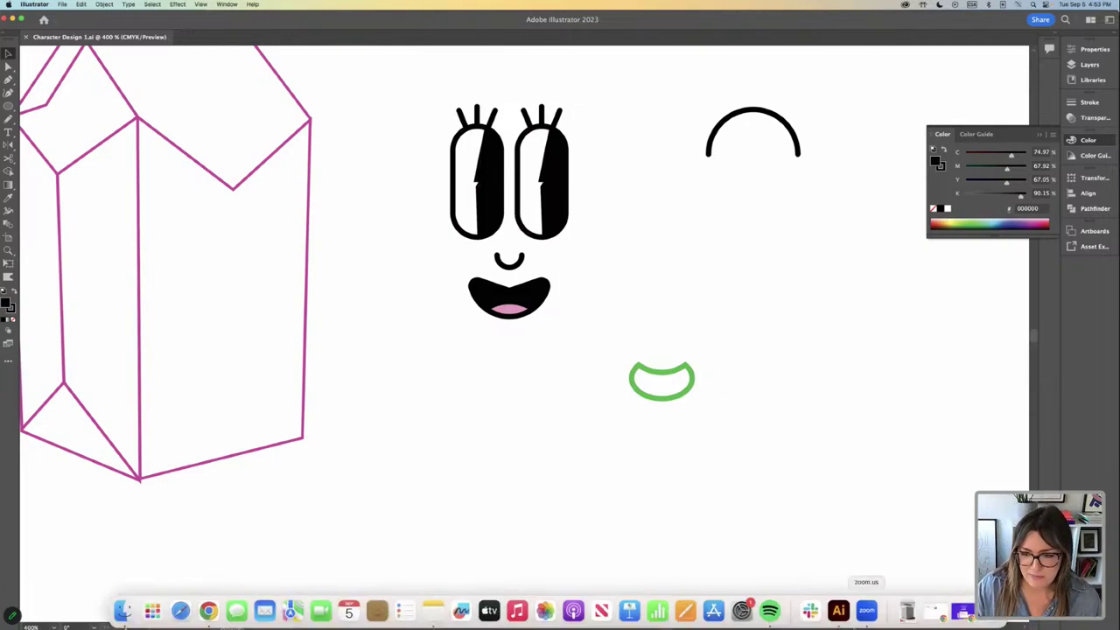
left_click(208, 609)
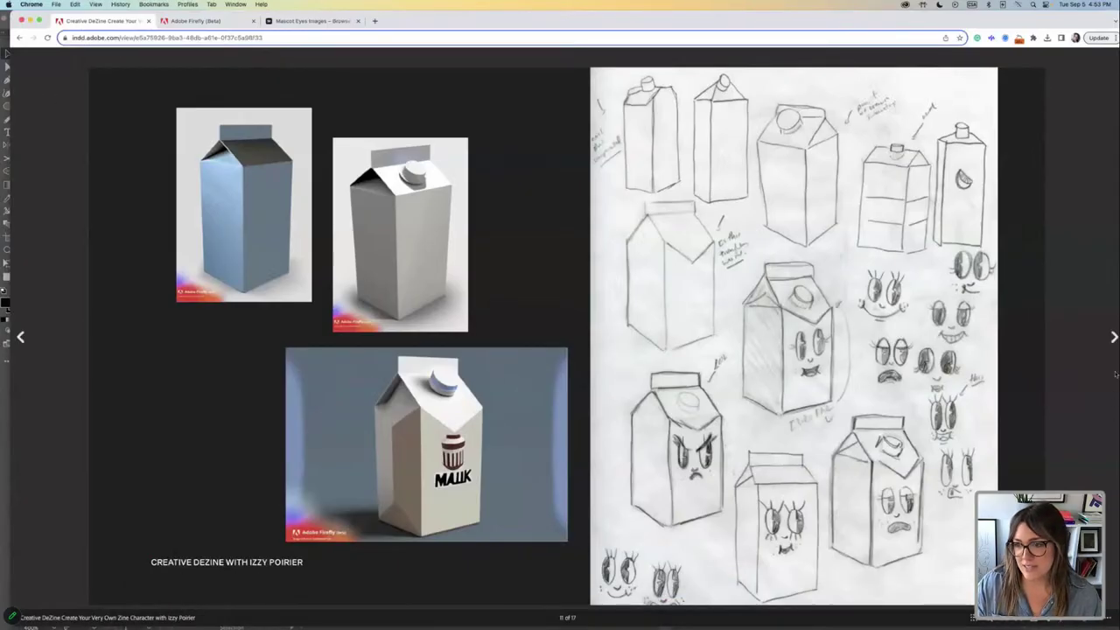
left_click(1113, 337)
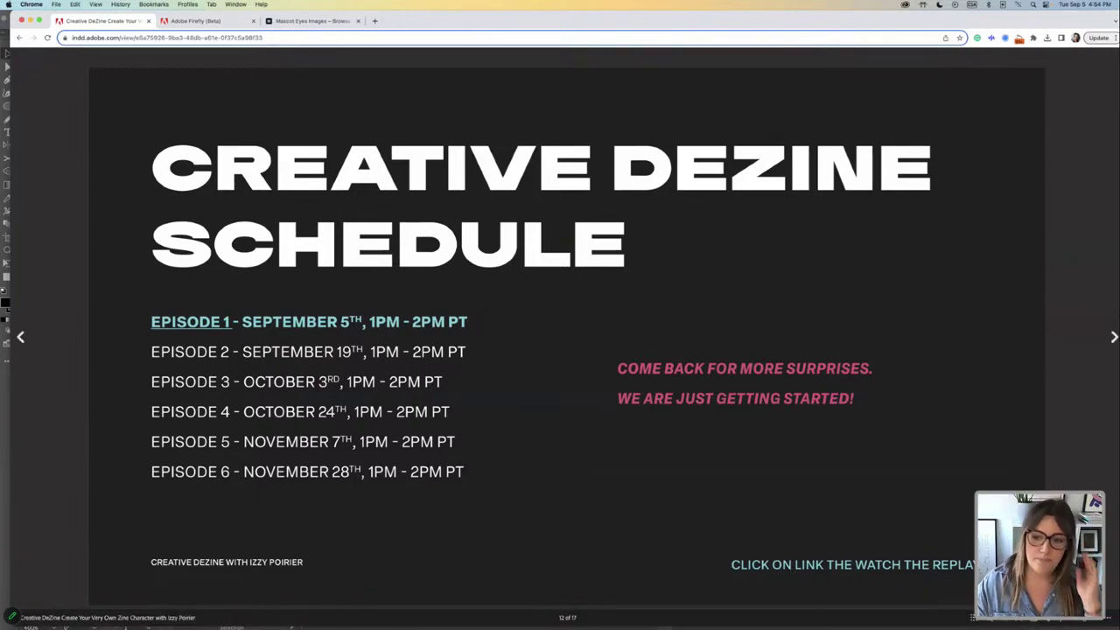
left_click(1114, 338)
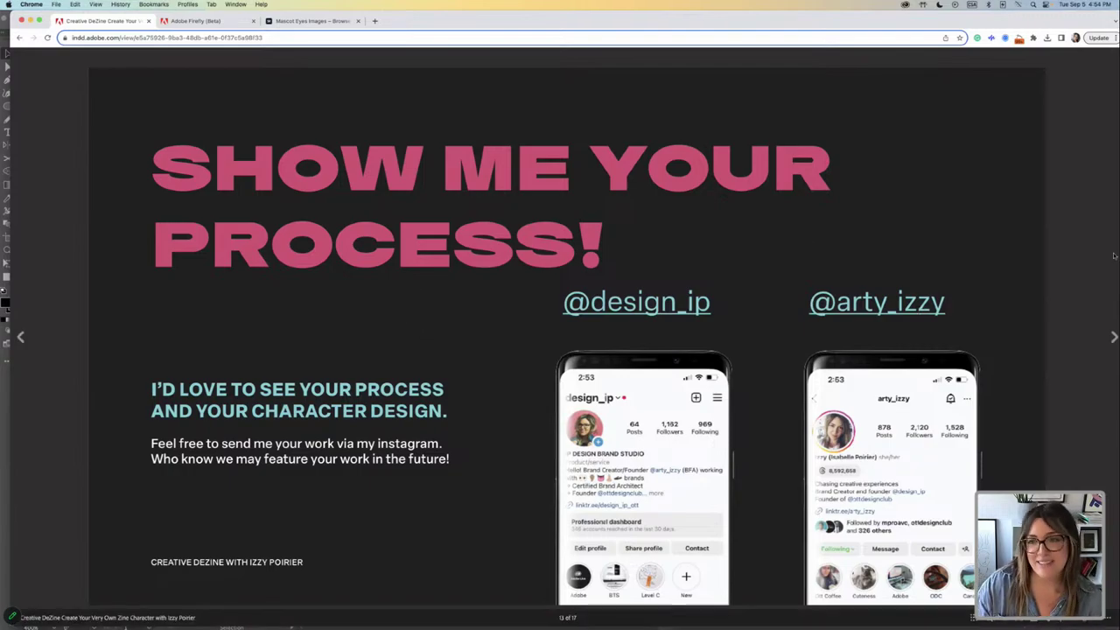
left_click(1113, 337)
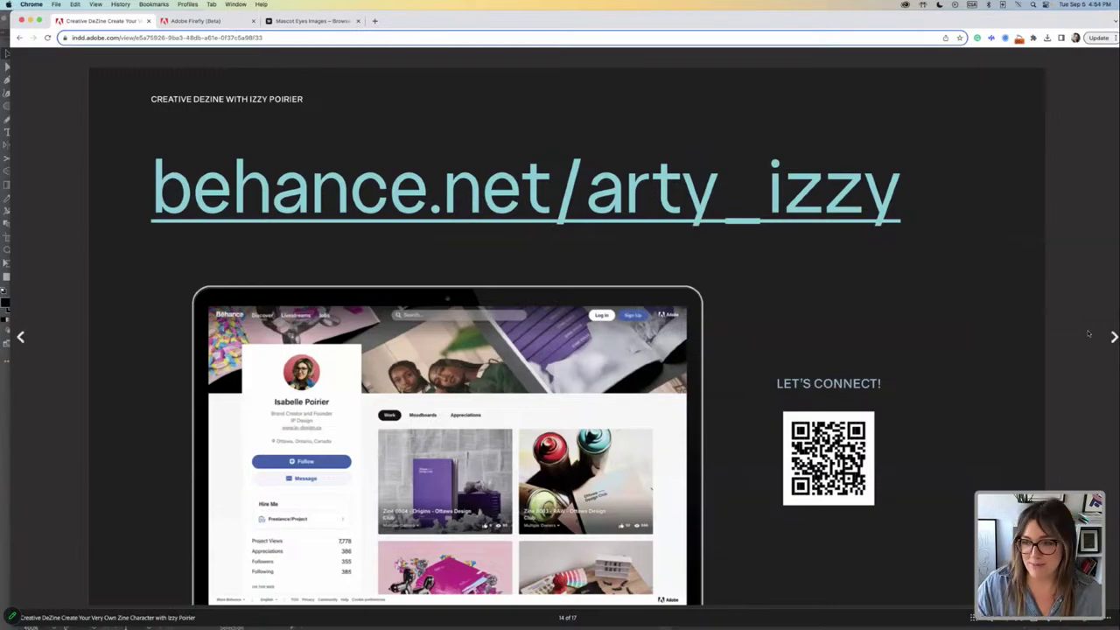
left_click(1113, 336)
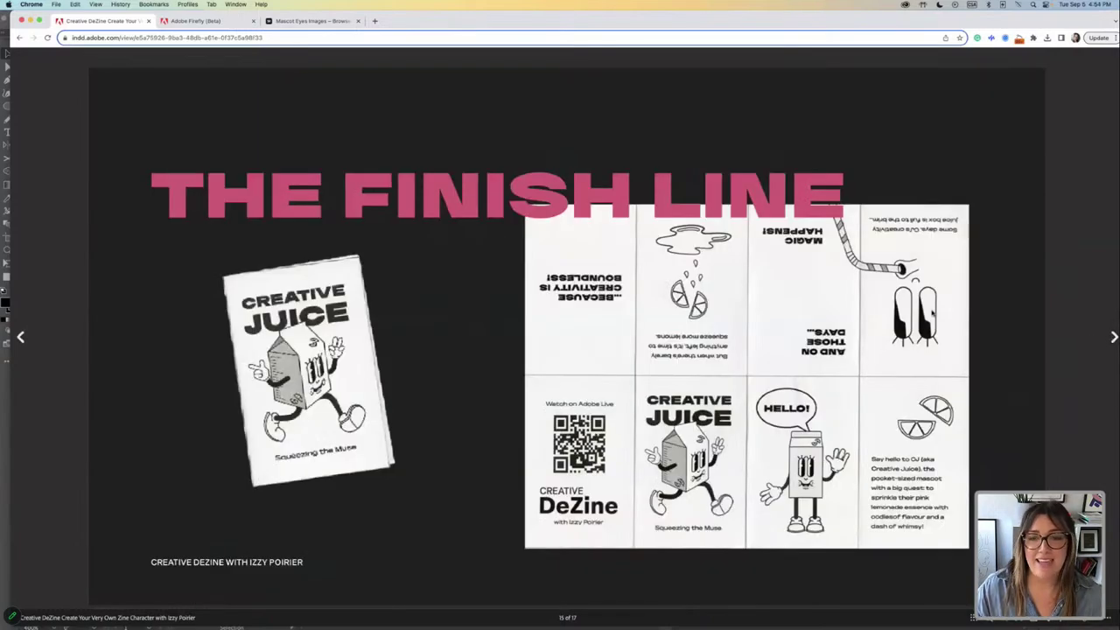